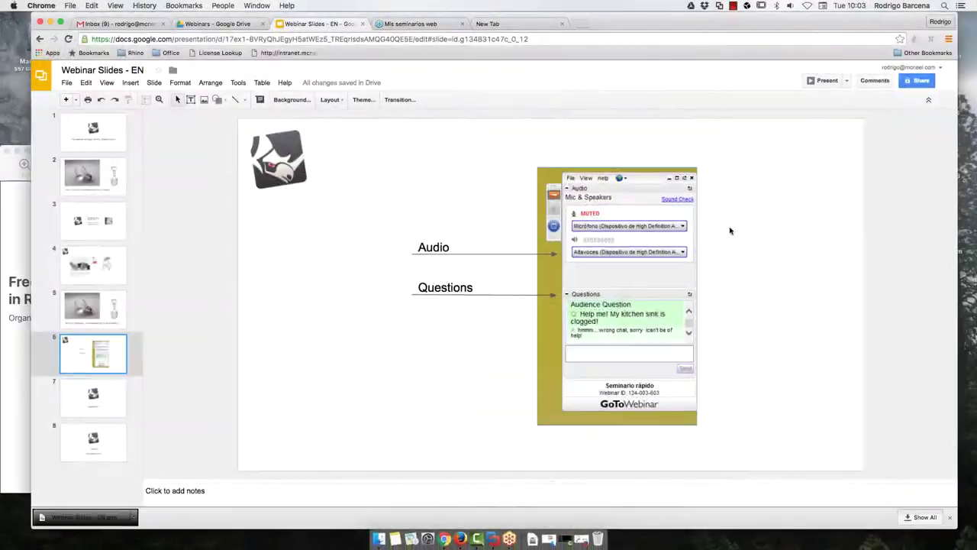
Switch to the Rhinoceros window with the light bulb model and maximize the Perspective viewport.
click(500, 539)
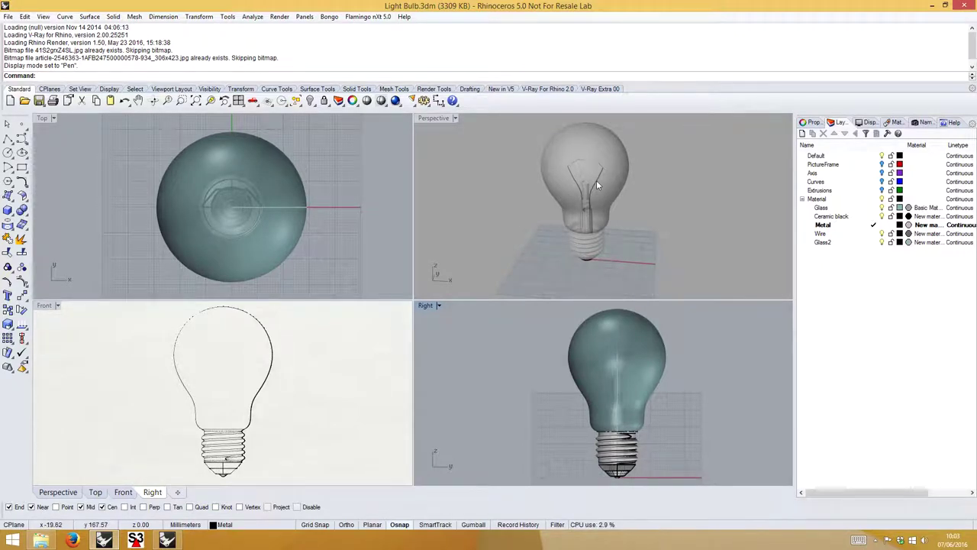
right_drag(596, 180, 622, 203)
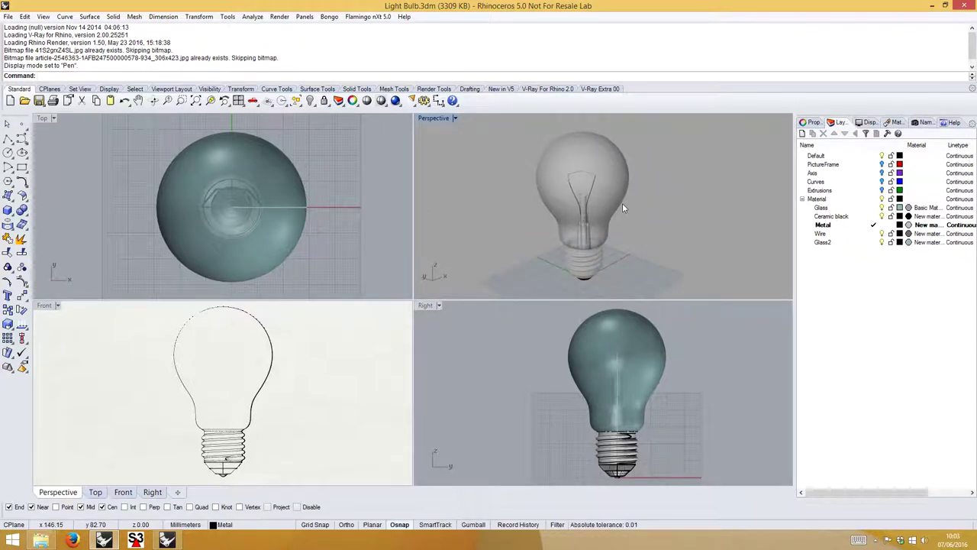
double_click(433, 118)
right_drag(387, 279, 430, 303)
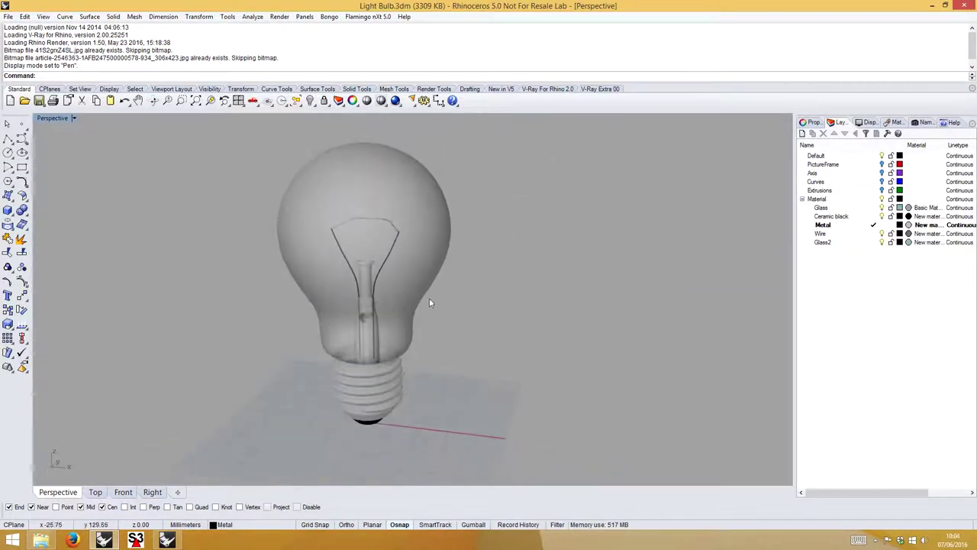
Widen the side panel area slightly and set the Perspective viewport to the Ghosted display mode.
drag(794, 164, 788, 164)
click(77, 119)
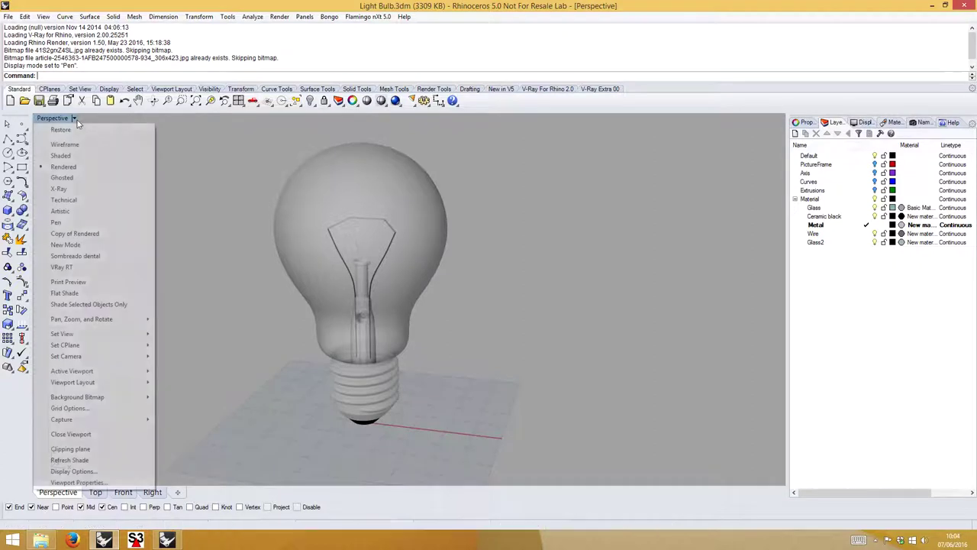
click(67, 179)
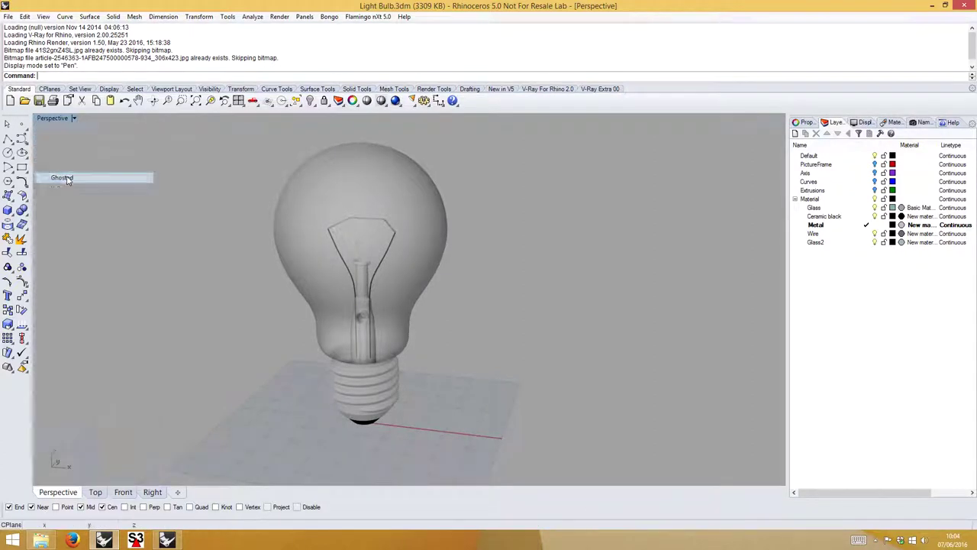
right_drag(353, 344, 440, 249)
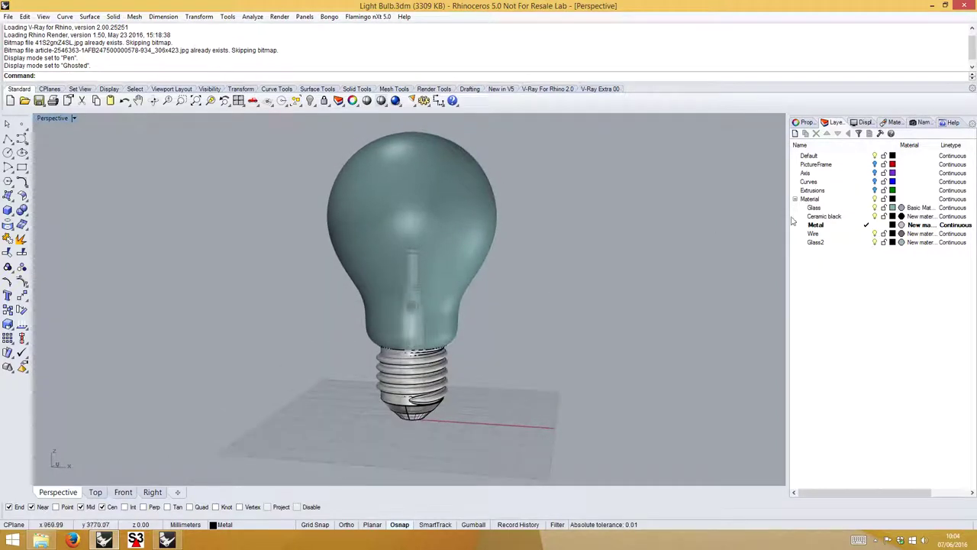
Hide the Glass layer and examine the bulb's inner stem and wire supports from several angles.
click(875, 208)
right_drag(415, 269, 496, 277)
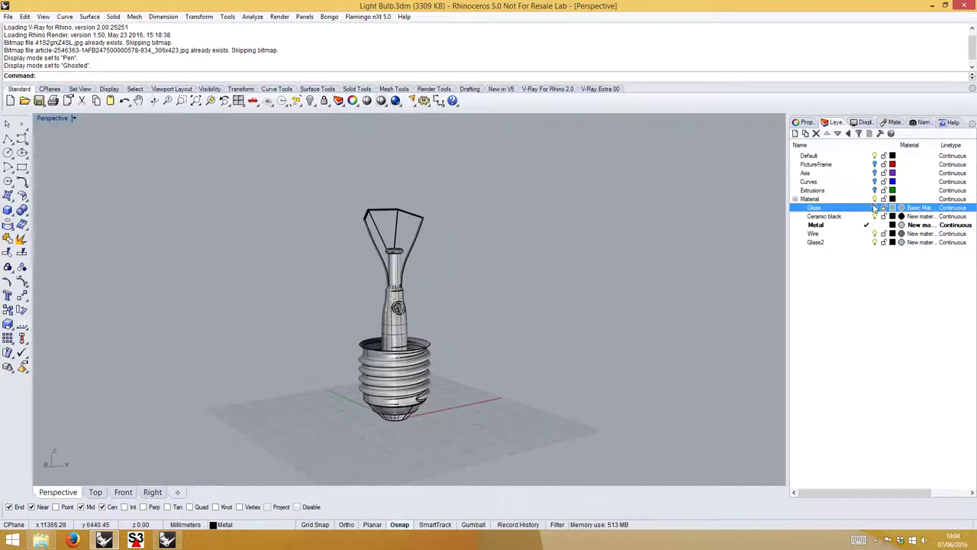
click(875, 207)
click(874, 207)
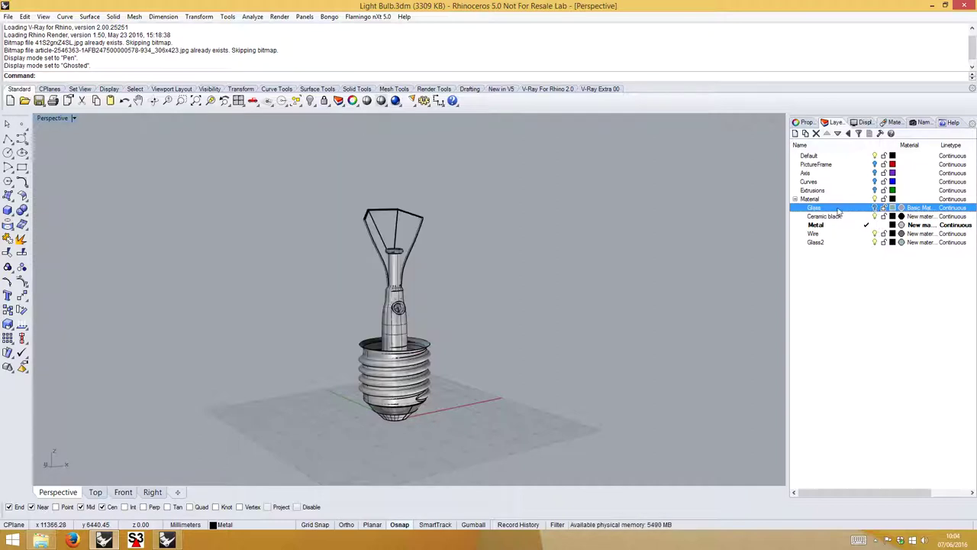
right_drag(408, 269, 412, 299)
scroll(388, 305, up, 5)
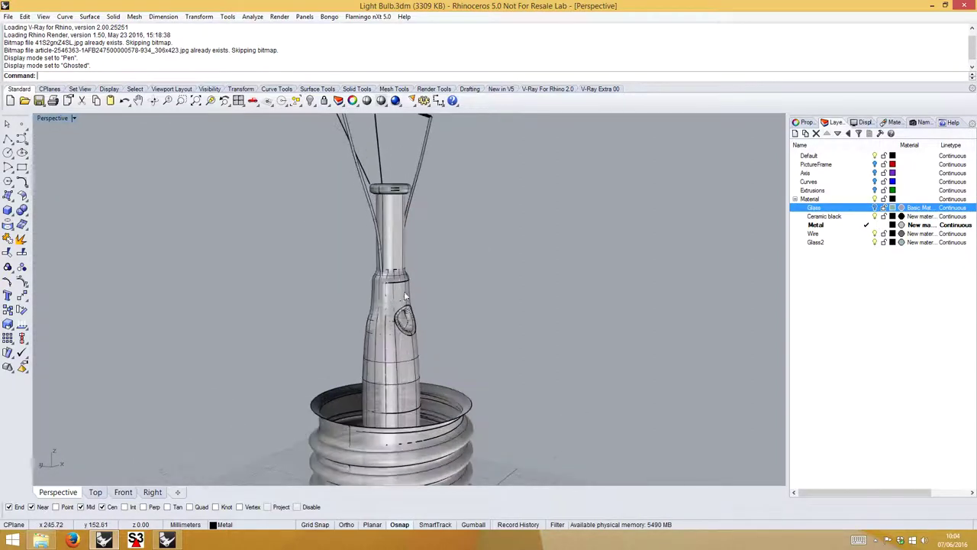
scroll(373, 238, down, 3)
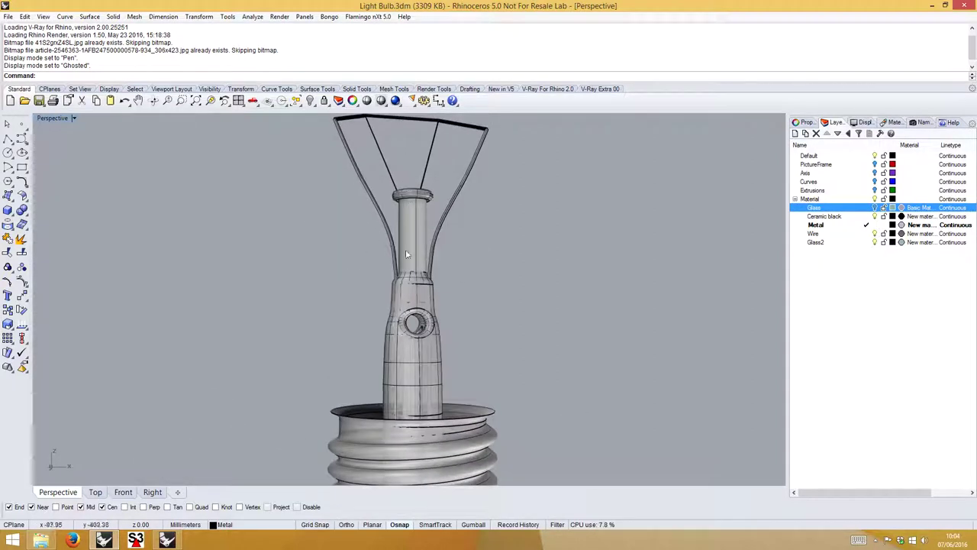
right_drag(443, 335, 336, 290)
Select the two outer wires, the two inner support wires and the filament in turn to inspect each part.
click(337, 284)
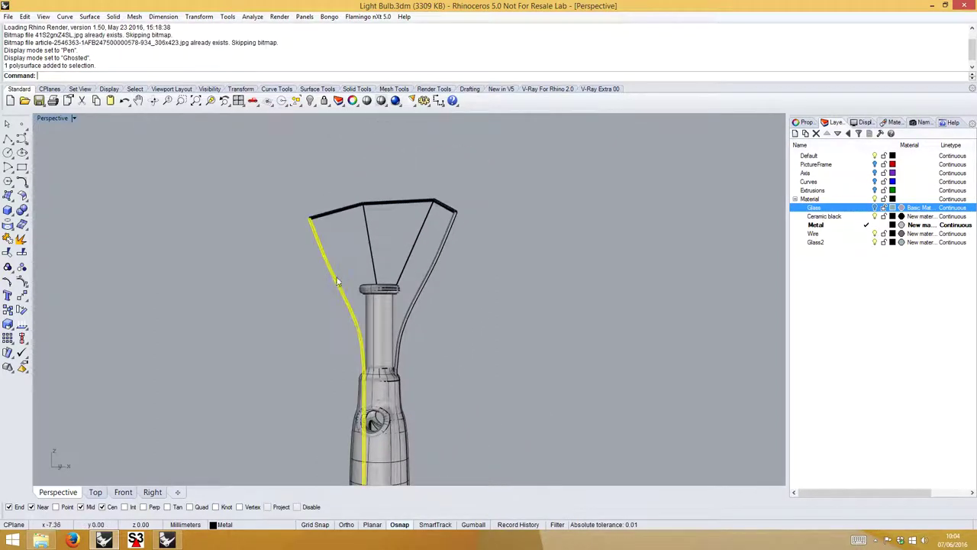
click(424, 281)
right_drag(441, 352, 451, 322)
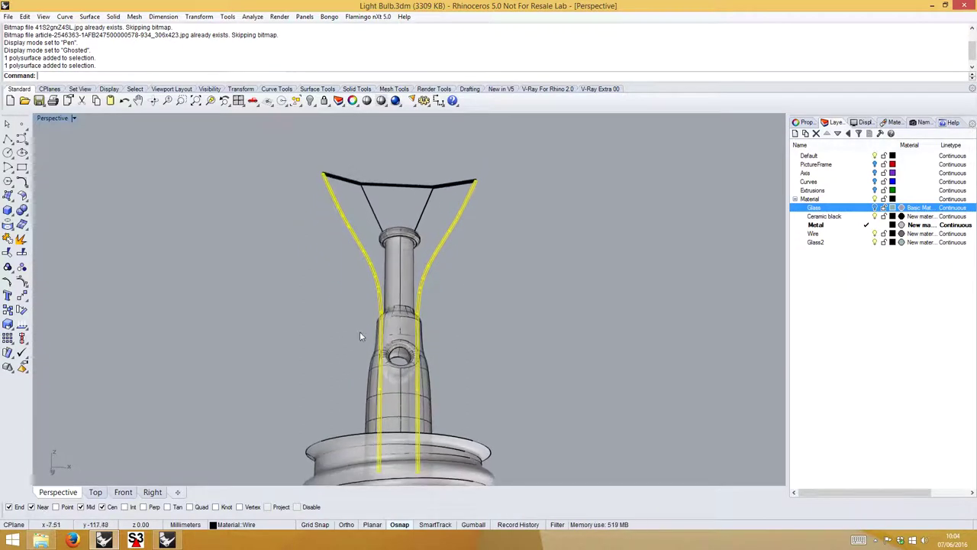
right_drag(361, 336, 322, 288)
click(407, 325)
click(355, 309)
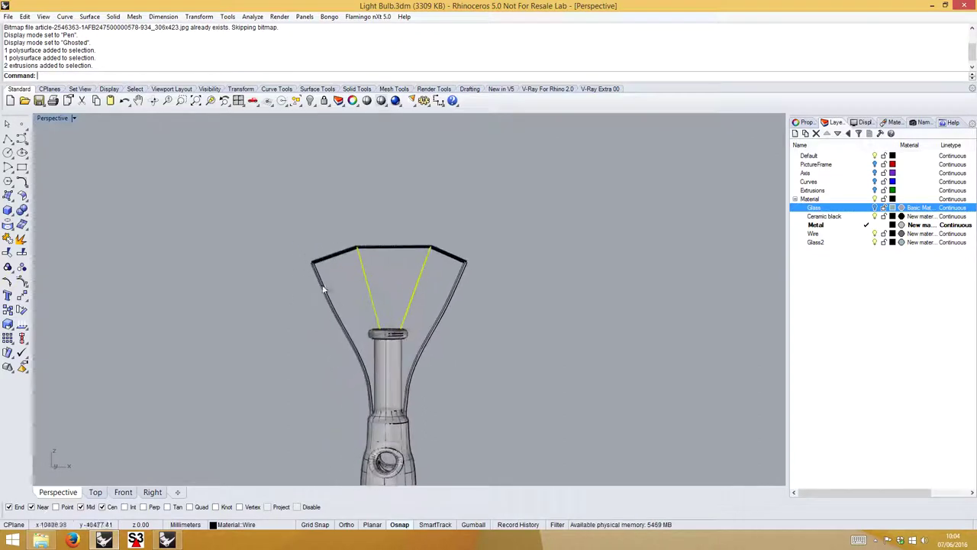
click(328, 263)
right_drag(373, 223, 504, 273)
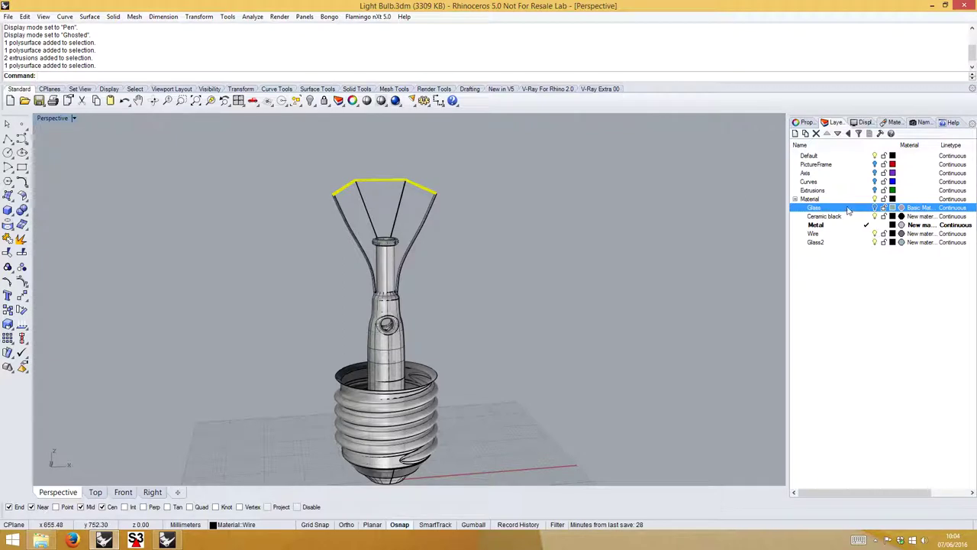
Toggle the Glass layer's visibility, clear the selection and examine the screw base's thread and its run-out up close.
click(874, 207)
click(875, 208)
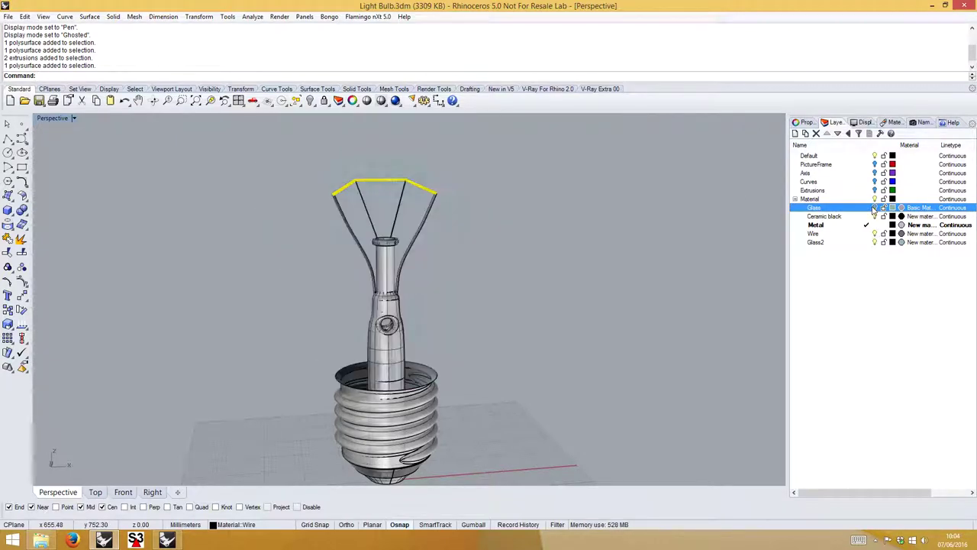
click(470, 313)
right_drag(464, 403, 440, 322)
scroll(438, 319, up, 2)
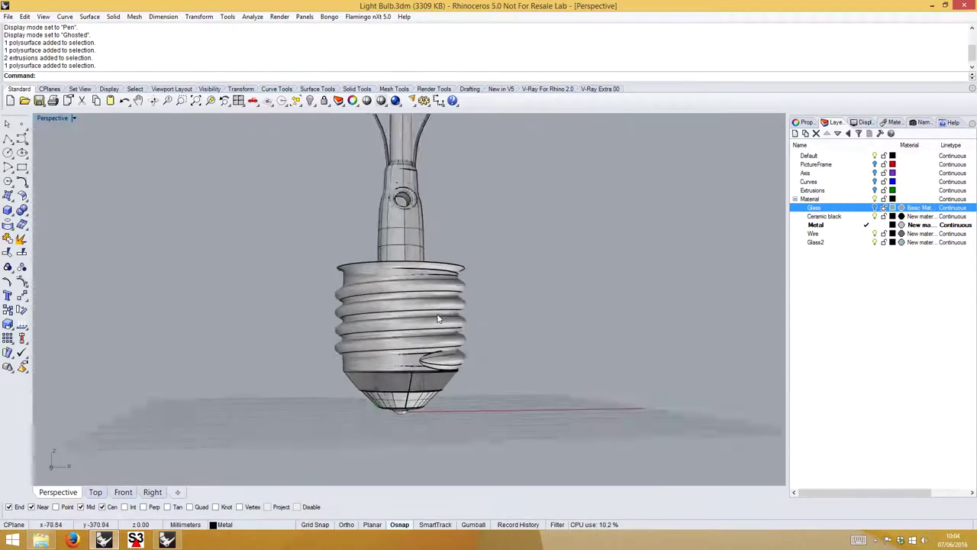
scroll(424, 309, up, 2)
right_drag(368, 284, 358, 294)
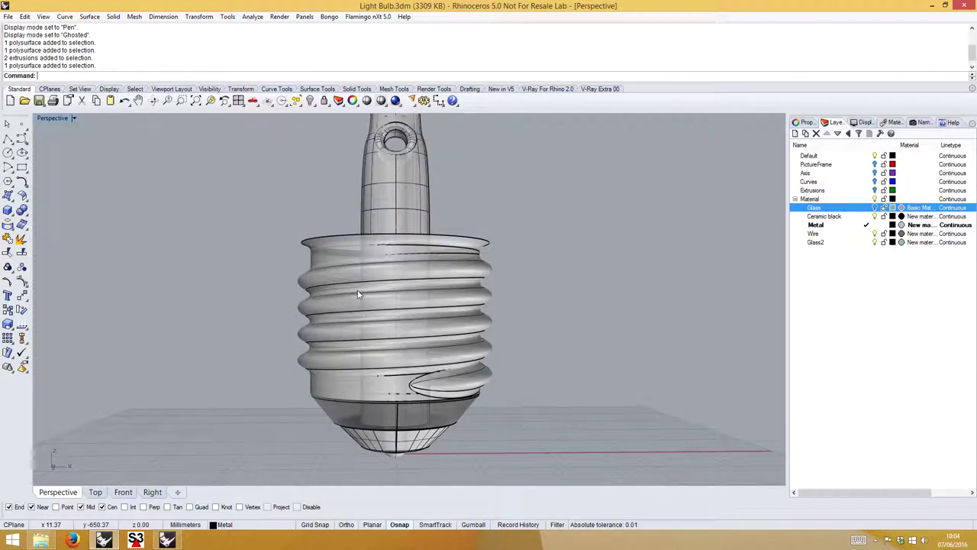
right_drag(364, 294, 496, 236)
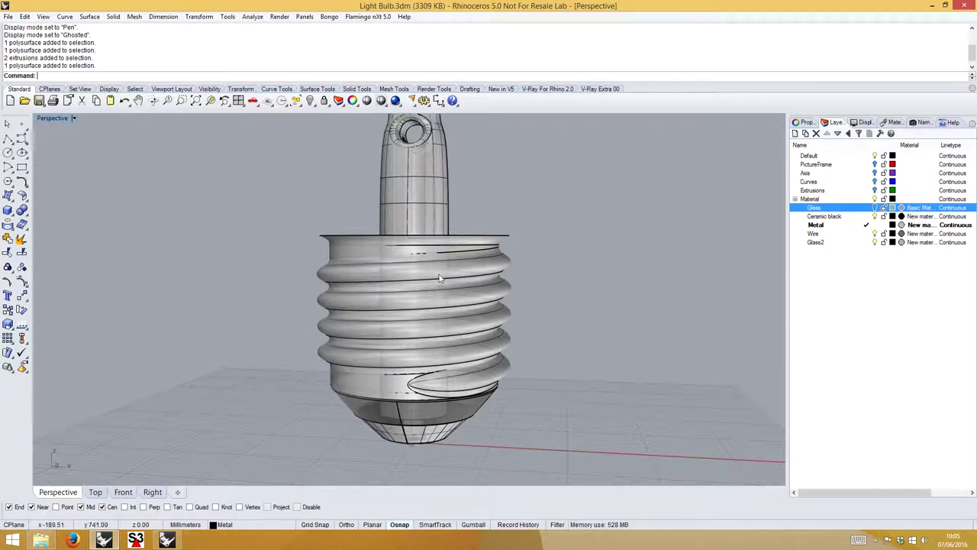
right_drag(439, 359, 476, 356)
scroll(489, 340, up, 3)
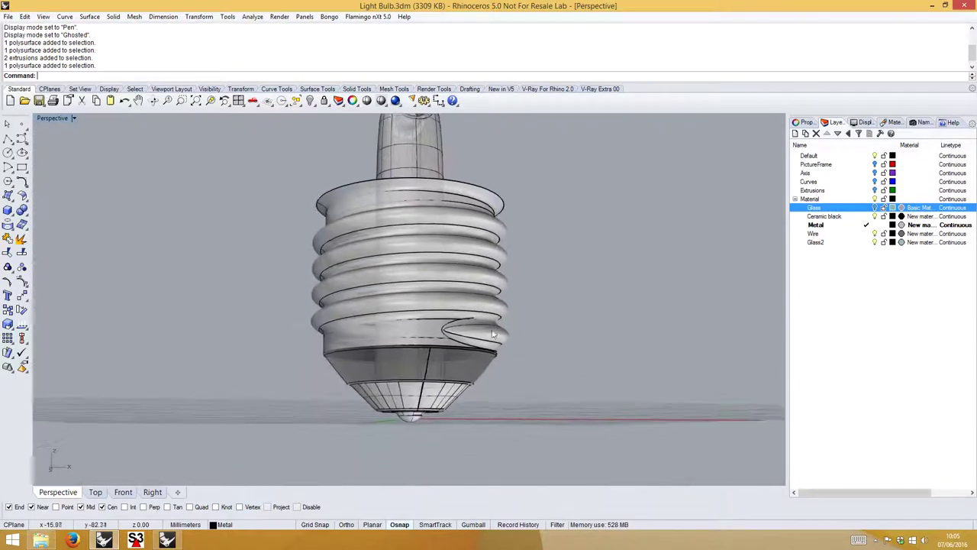
scroll(470, 336, up, 6)
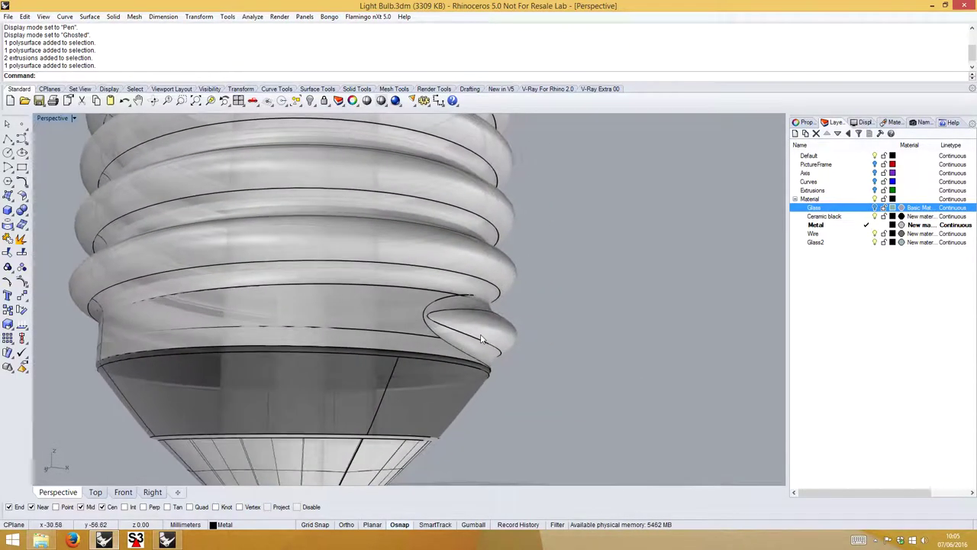
scroll(475, 329, up, 2)
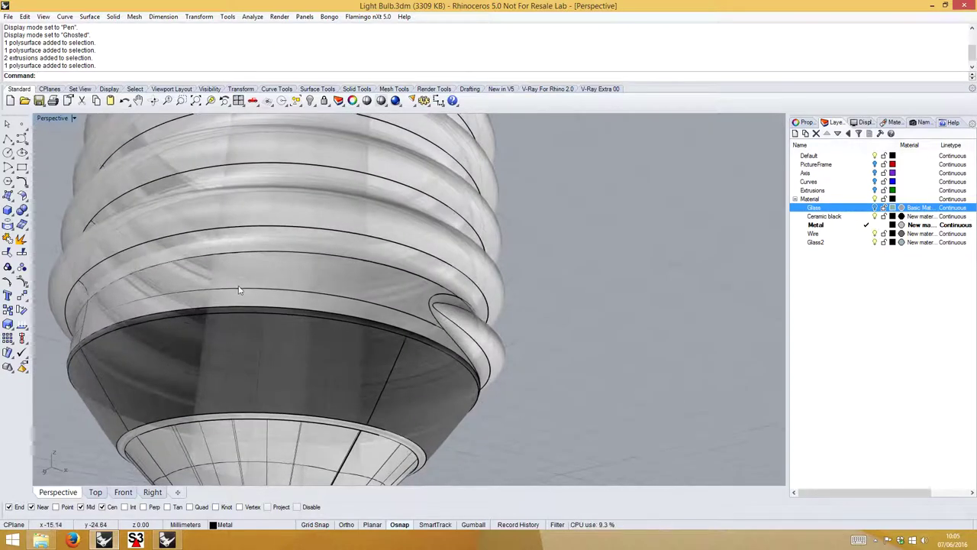
scroll(237, 300, up, 2)
right_drag(236, 300, 318, 283)
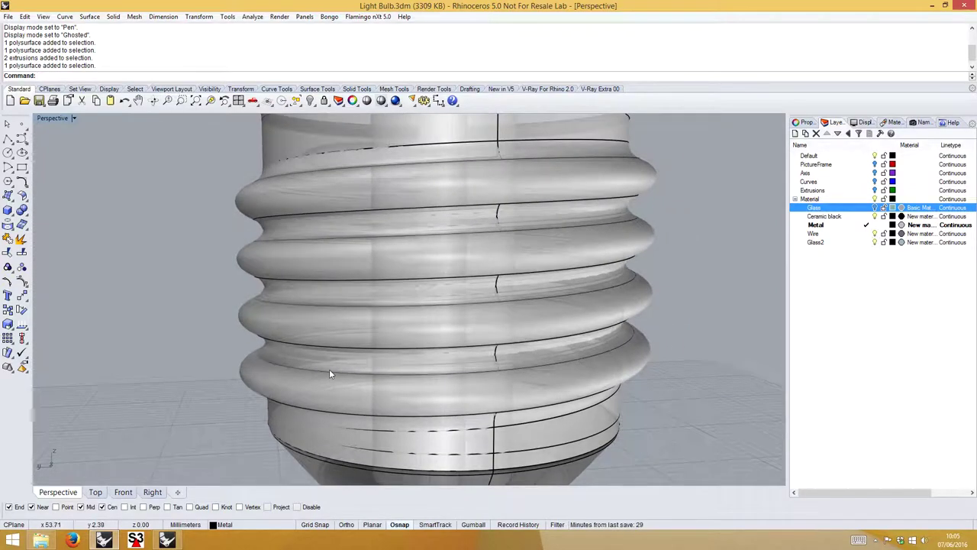
Inspect the underside of the base, selecting and deselecting the ceramic surface near the bottom contact.
right_drag(329, 369, 454, 192)
click(436, 204)
key(Escape)
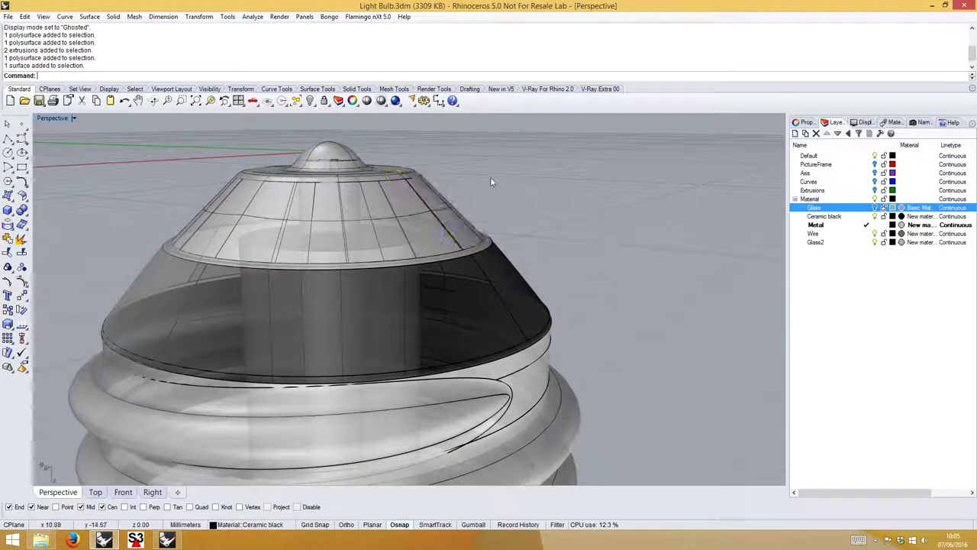
scroll(491, 182, down, 5)
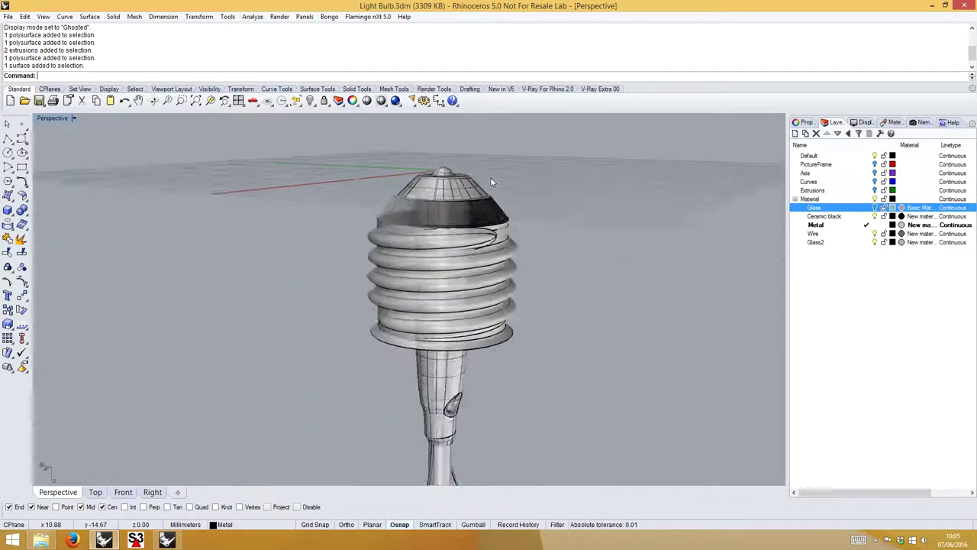
right_drag(491, 182, 451, 293)
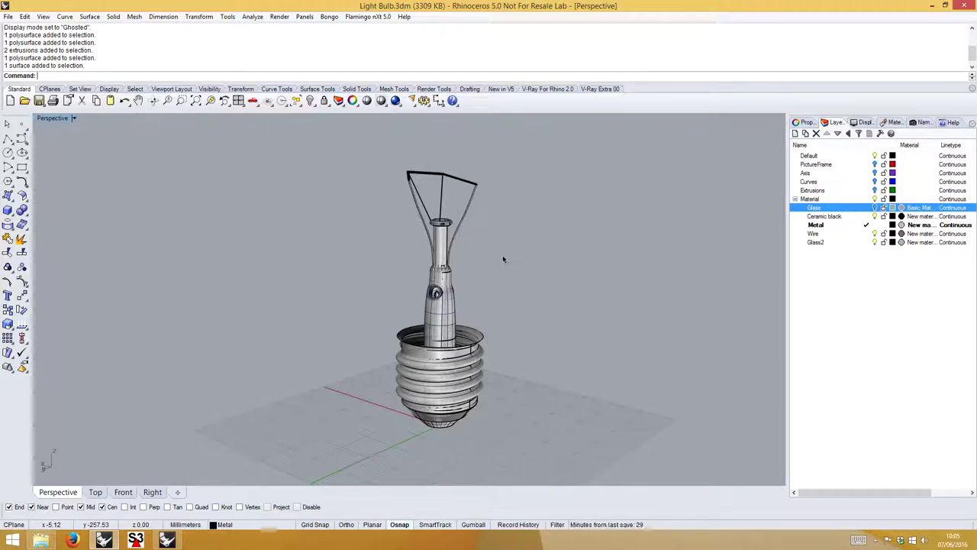
Show the Glass layer again and view the complete light bulb.
right_drag(551, 264, 661, 264)
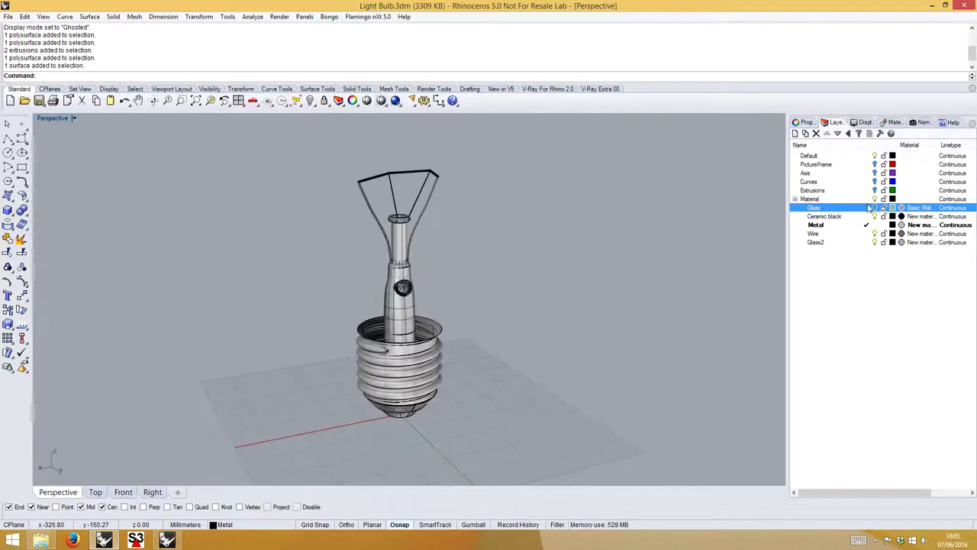
click(875, 207)
scroll(497, 277, up, 3)
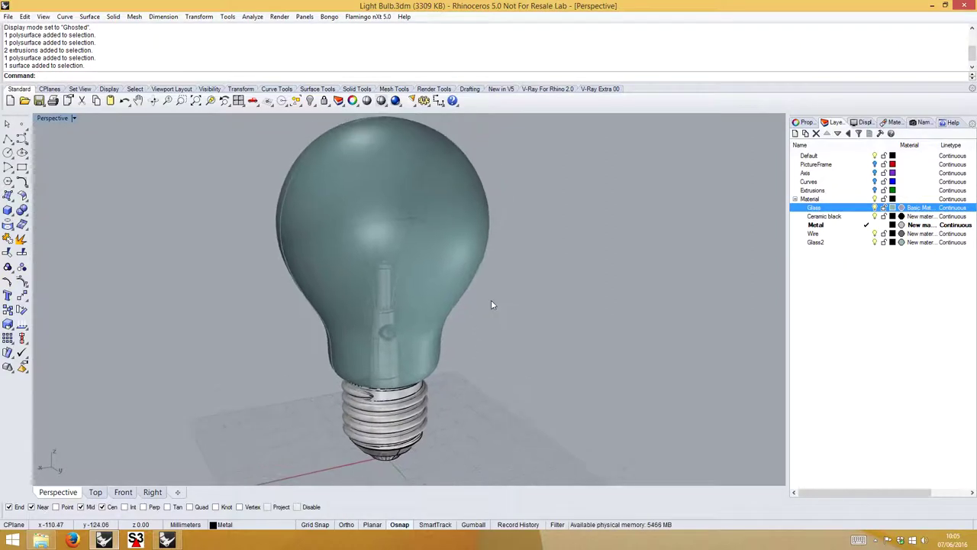
scroll(493, 305, down, 2)
right_drag(537, 301, 489, 299)
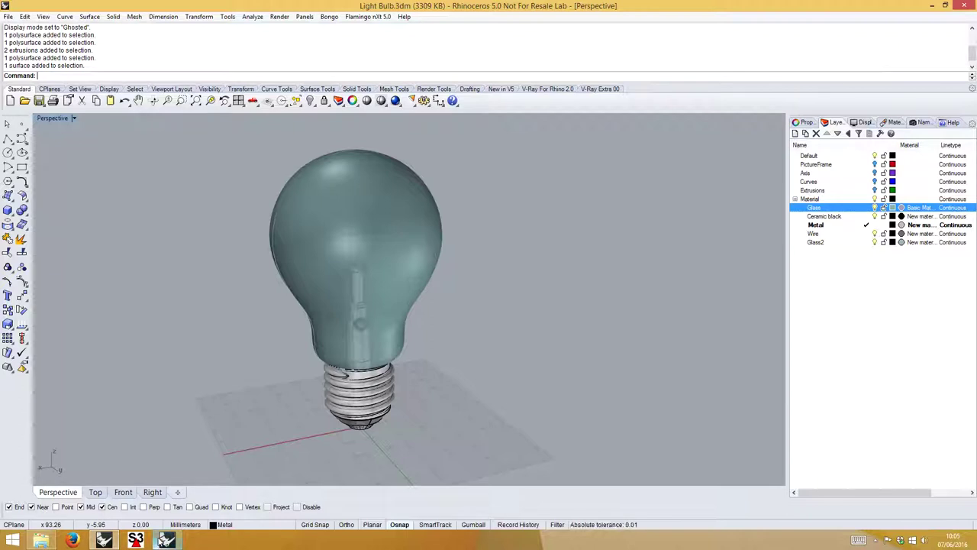
Switch to the untitled Rhinoceros document and remove the Environments, Materials and Sun panels from the side panel group.
click(166, 539)
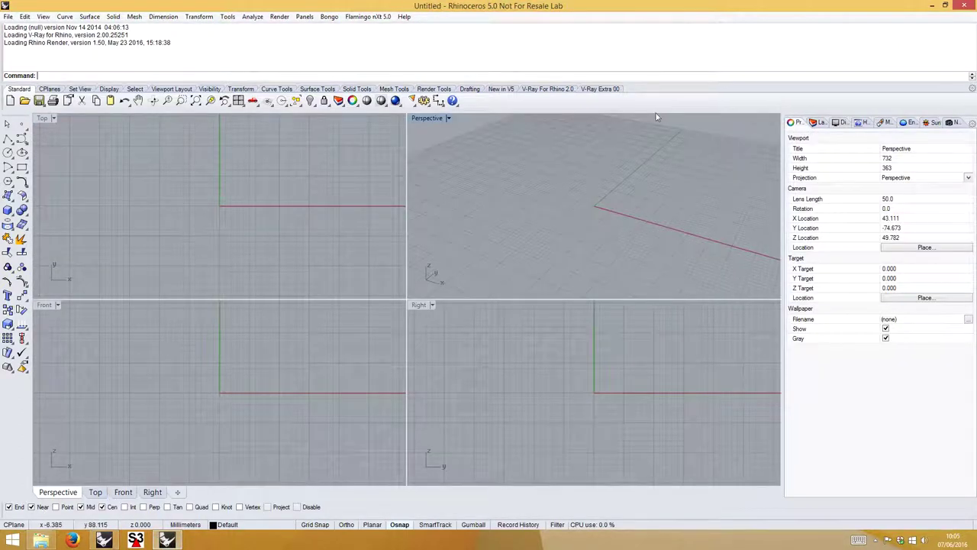
click(402, 294)
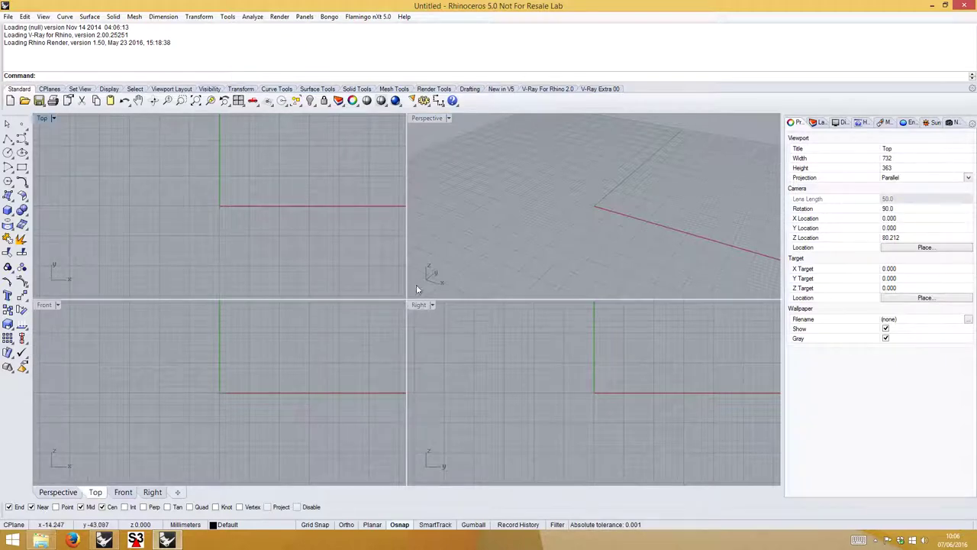
right_click(903, 124)
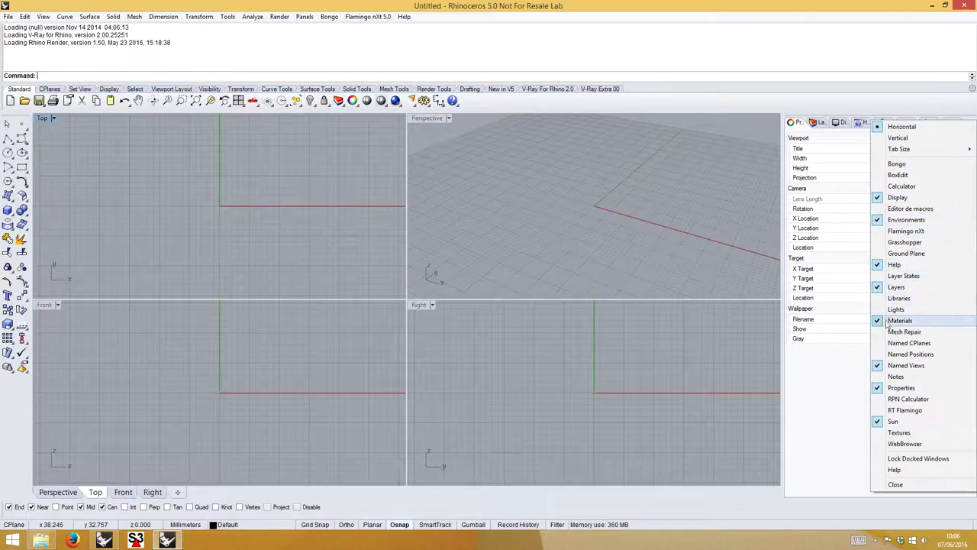
click(885, 227)
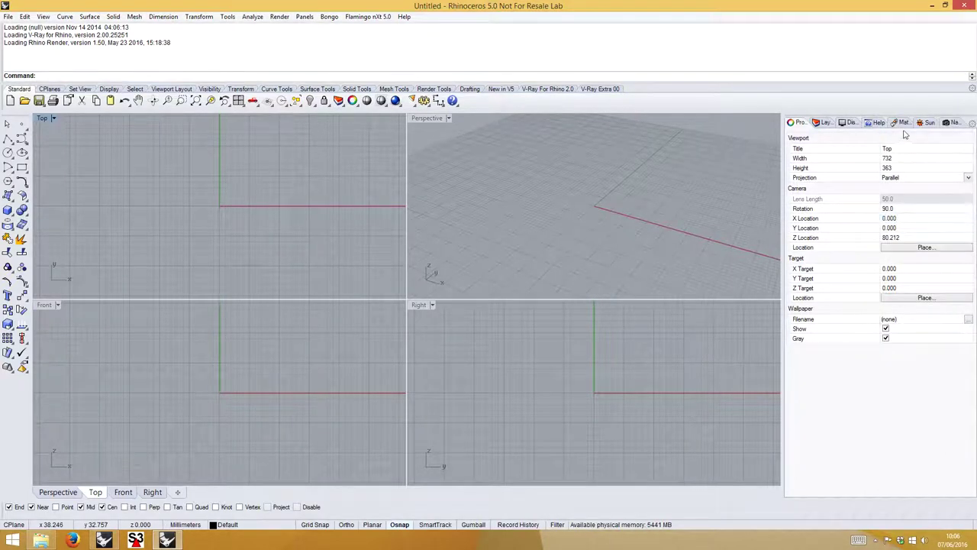
right_click(905, 128)
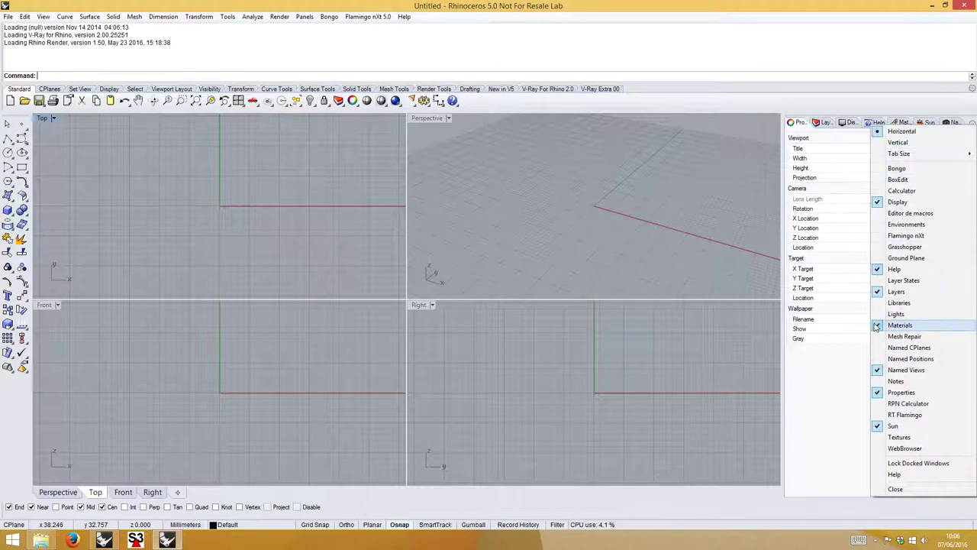
click(897, 319)
right_click(921, 127)
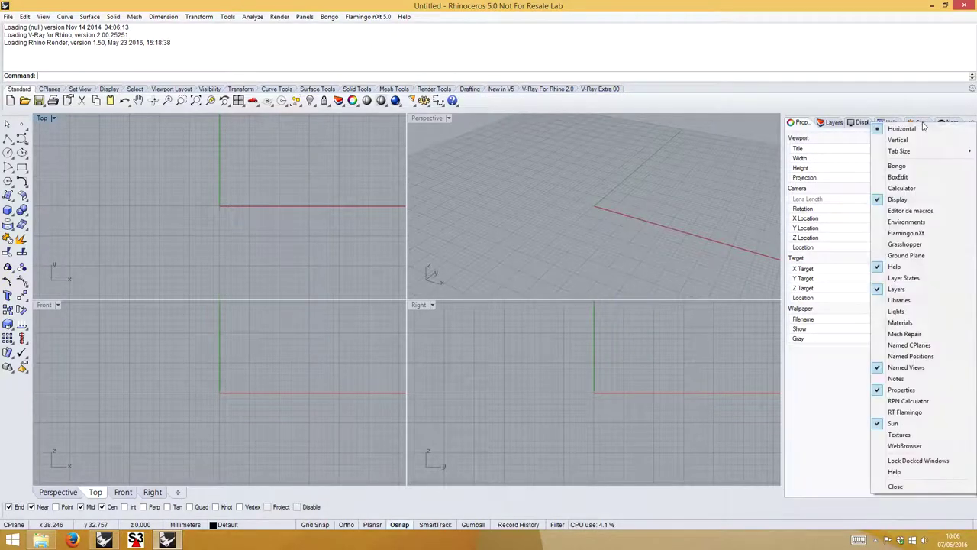
click(877, 425)
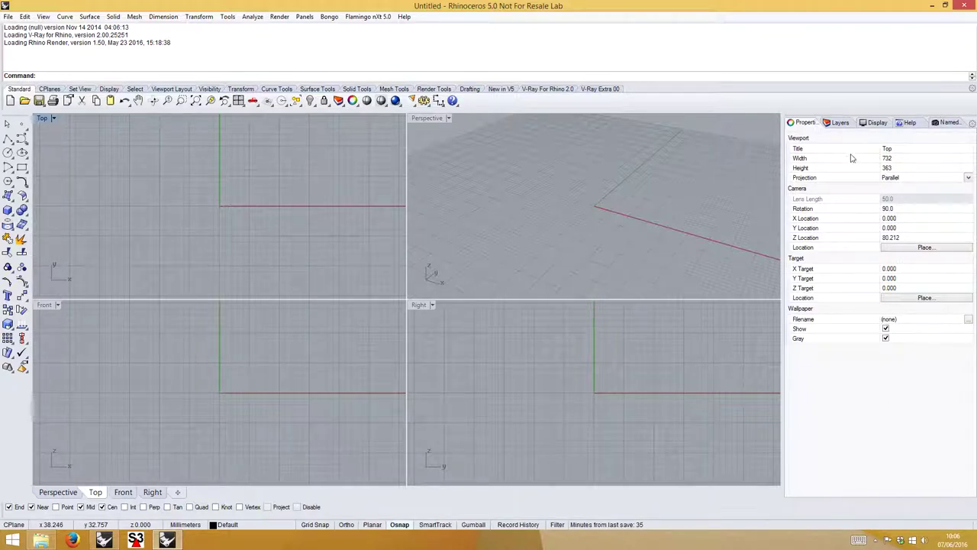
Widen the side panel group in the untitled document.
drag(782, 191, 774, 190)
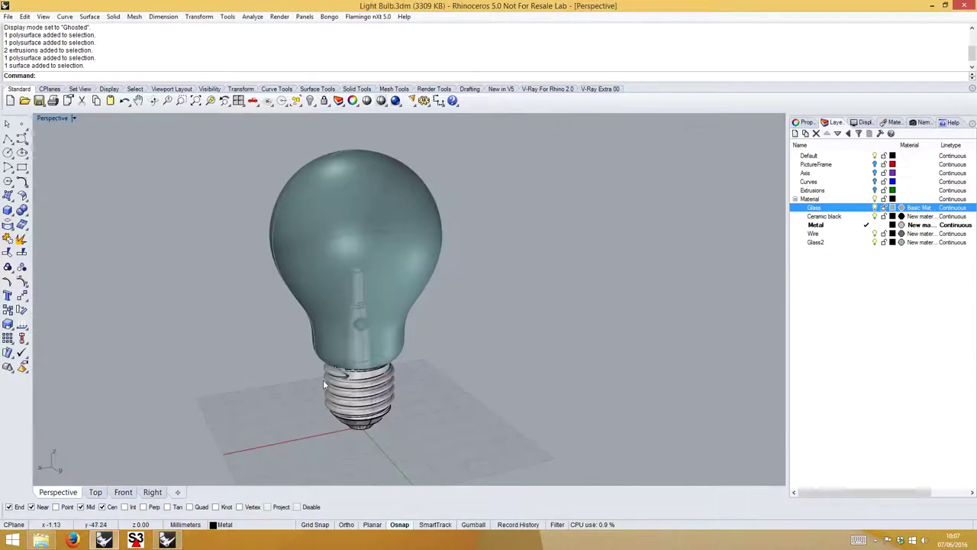
In Light Bulb.3dm, view the whole bulb, hide the Glass layer and examine the threaded screw base up close.
right_drag(323, 380, 384, 348)
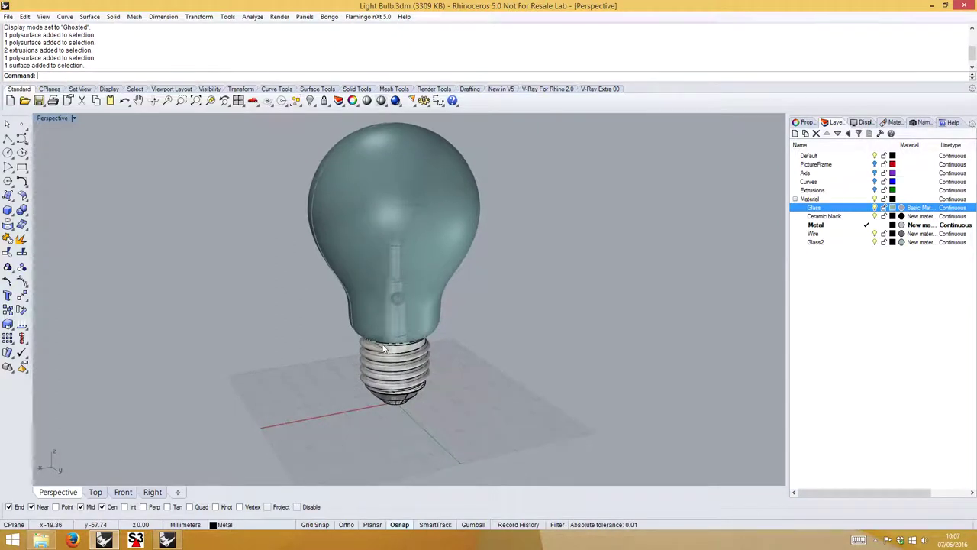
right_drag(404, 291, 419, 235)
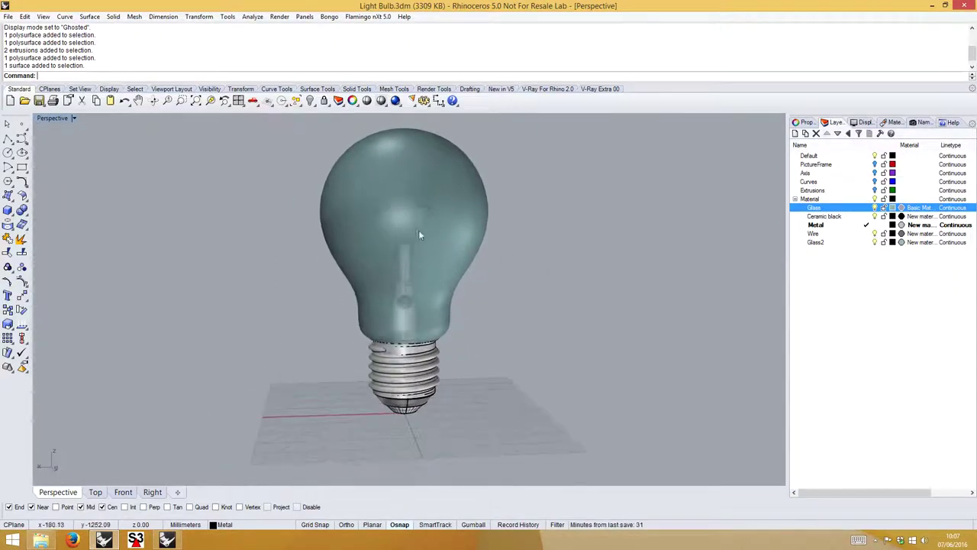
right_drag(436, 273, 461, 300)
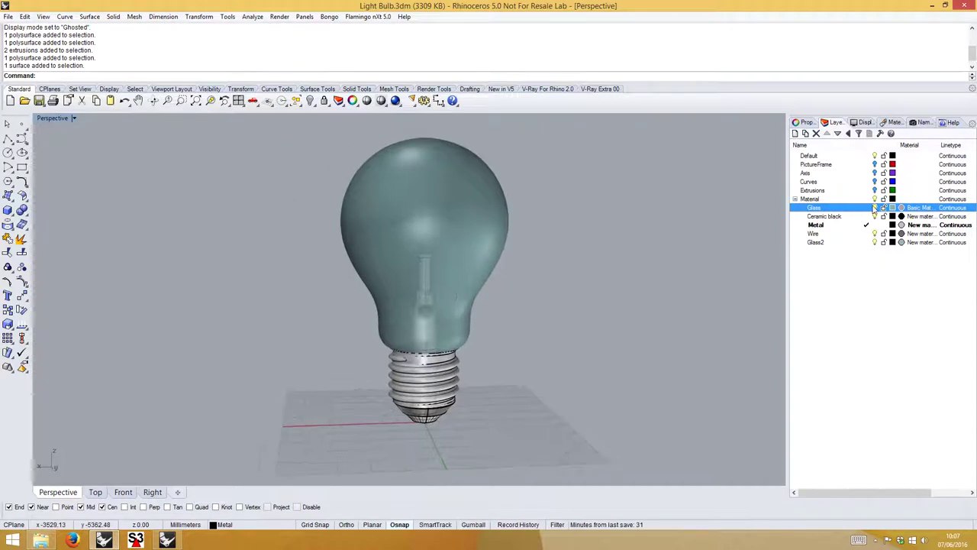
click(874, 208)
scroll(447, 335, up, 3)
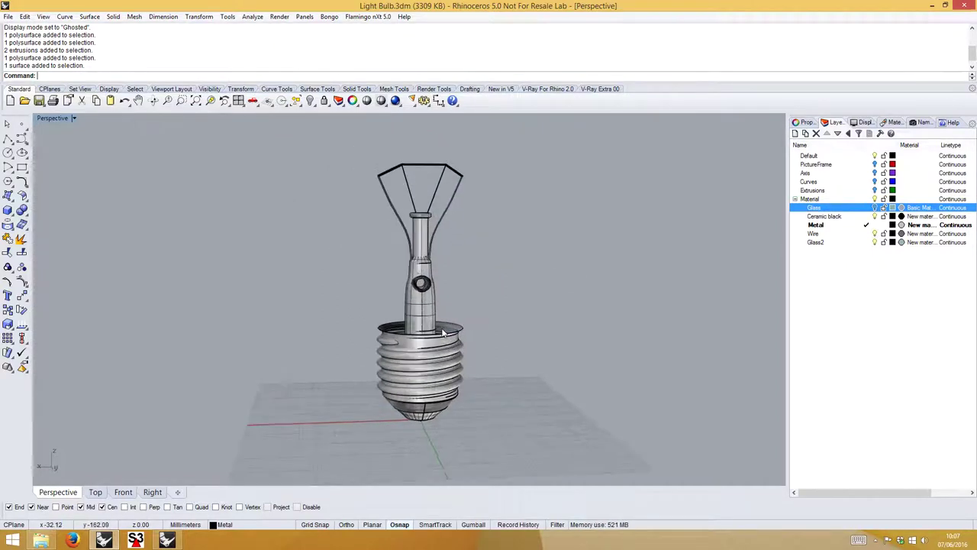
scroll(441, 315, up, 5)
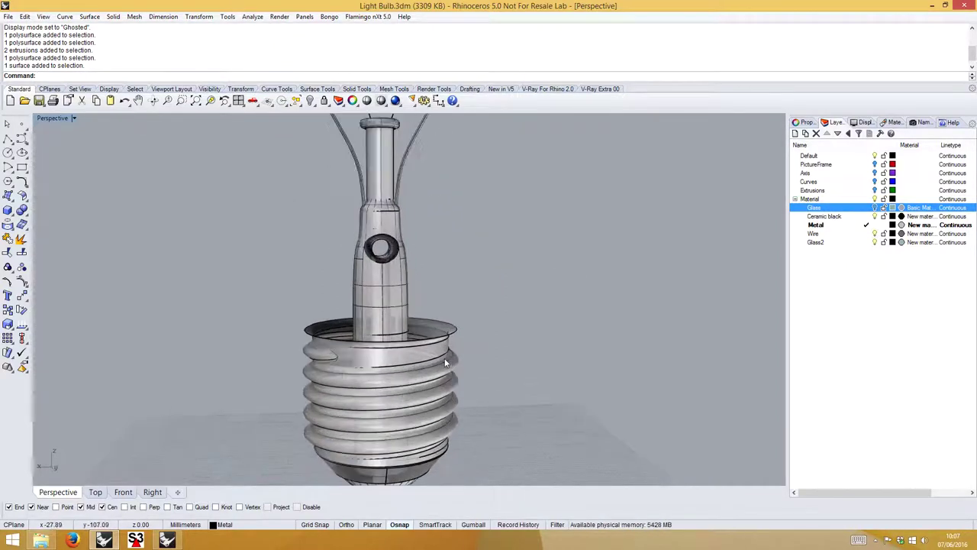
right_drag(441, 327, 431, 263)
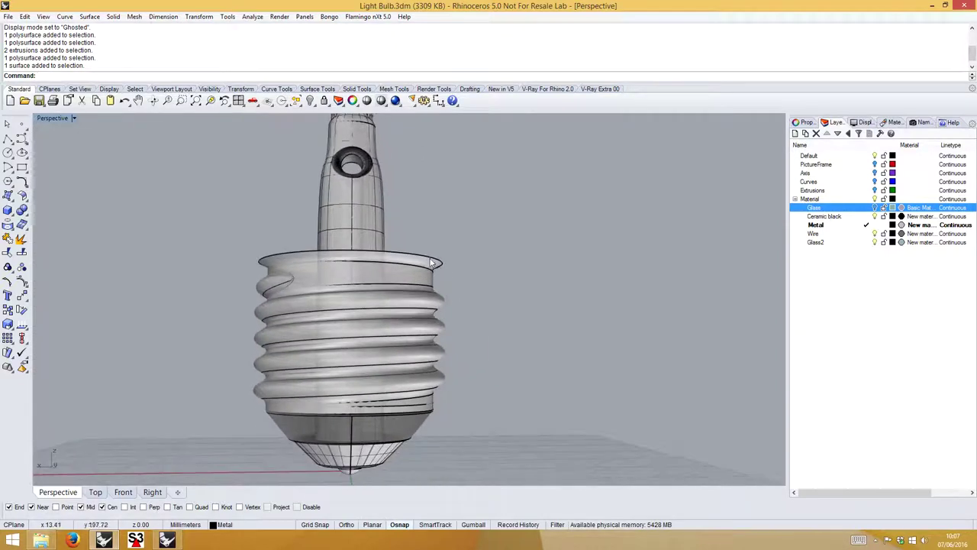
scroll(440, 379, up, 3)
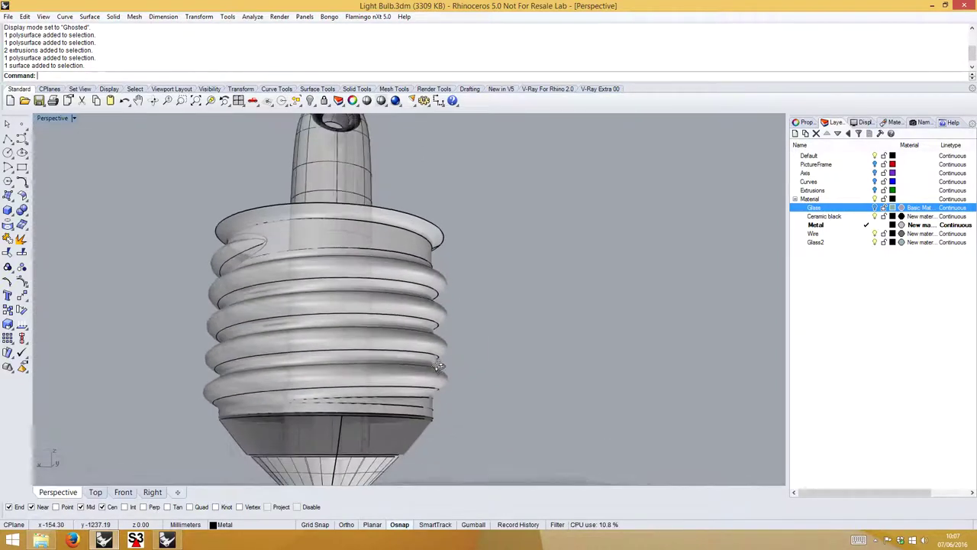
scroll(414, 321, down, 2)
Examine the inner glass stem, the support wires and the coiled filament from several angles.
shift+right_drag(414, 321, 374, 311)
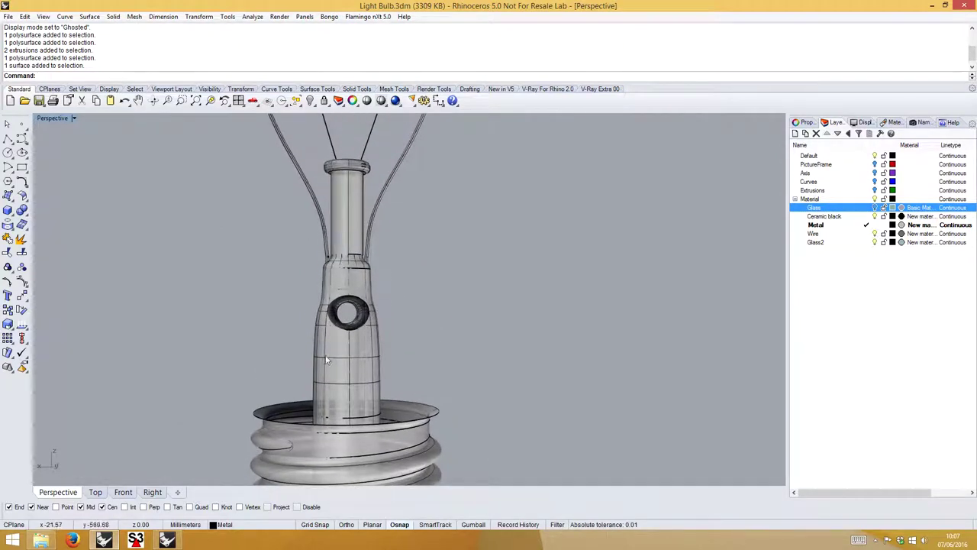
scroll(362, 306, down, 2)
shift+right_drag(388, 261, 379, 202)
scroll(352, 168, up, 4)
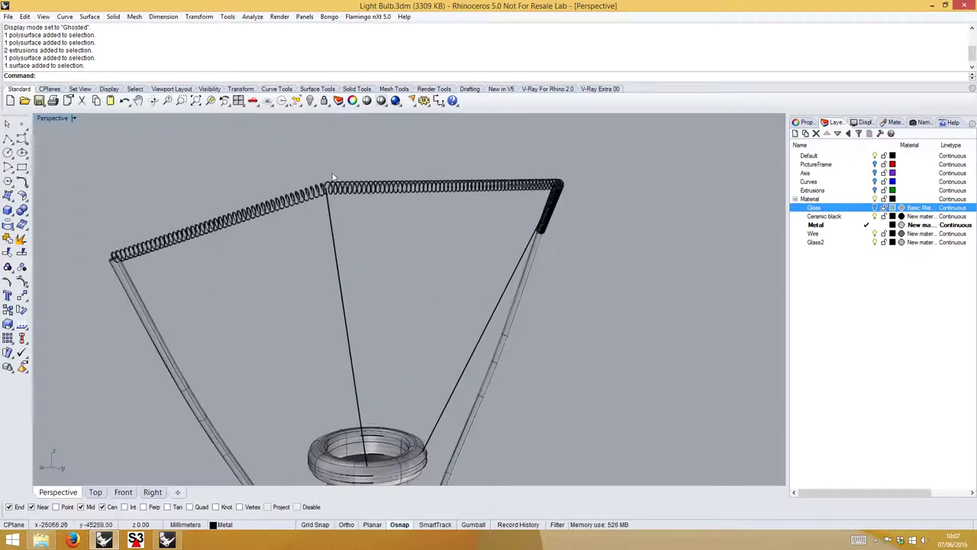
scroll(400, 278, down, 2)
right_drag(499, 319, 336, 309)
right_drag(389, 339, 286, 375)
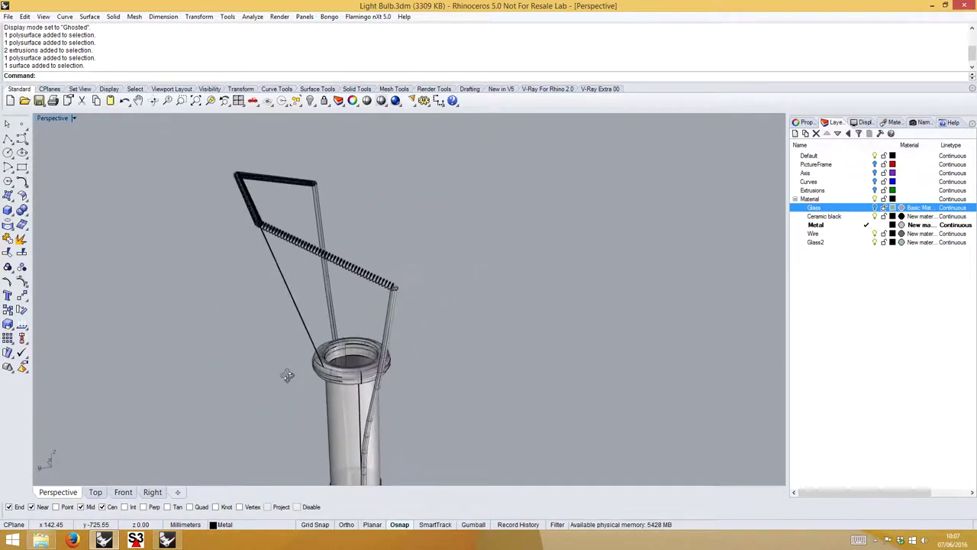
right_drag(367, 319, 480, 245)
Show the Glass layer again and view the bulb with its glass envelope.
click(875, 207)
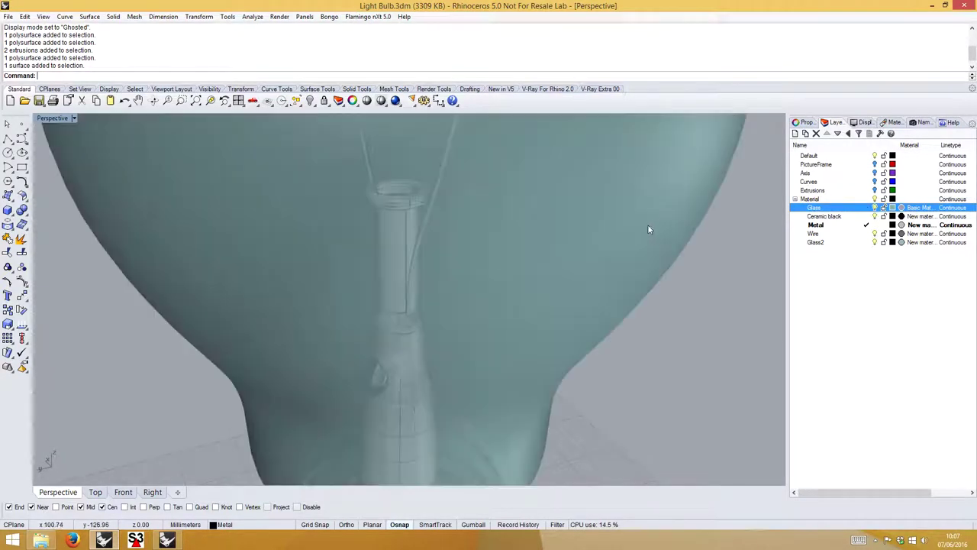
scroll(613, 232, down, 3)
right_drag(613, 232, 643, 307)
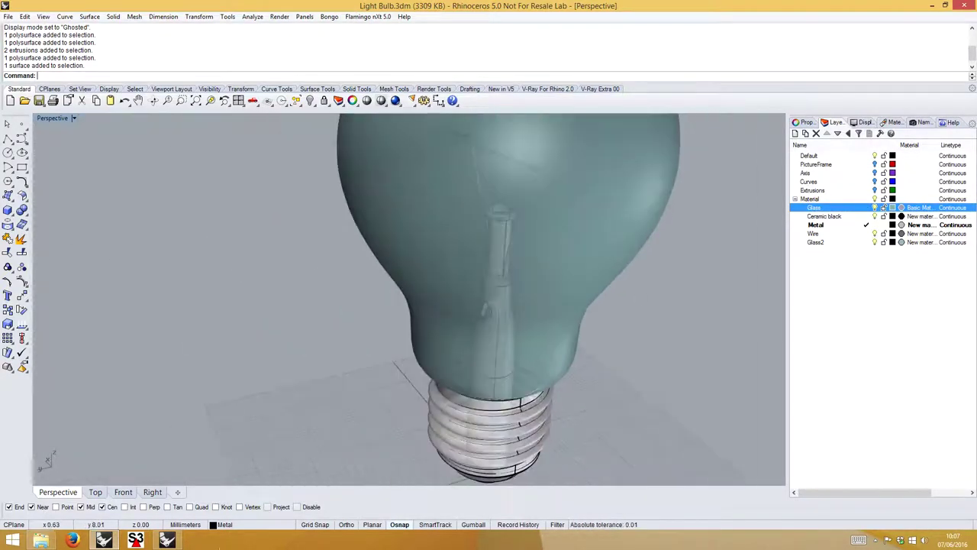
Switch to the untitled Rhinoceros document and enlarge the Front viewport relative to the other three viewports.
click(174, 540)
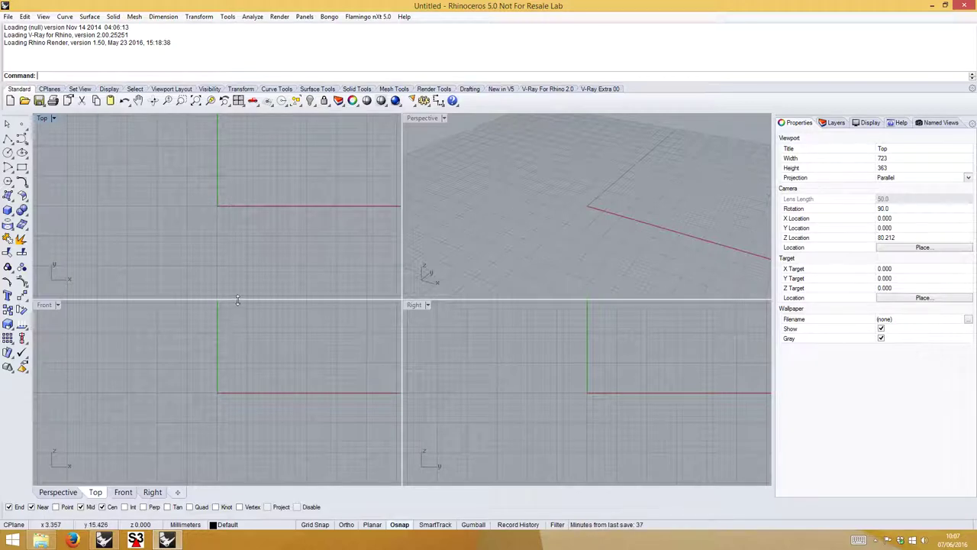
drag(178, 300, 179, 184)
drag(402, 222, 484, 225)
right_drag(317, 259, 288, 316)
Start the PictureFrame command and load Reference.jpg from the Google Drive folder Webinars June 2016.
text(PictureFrame)
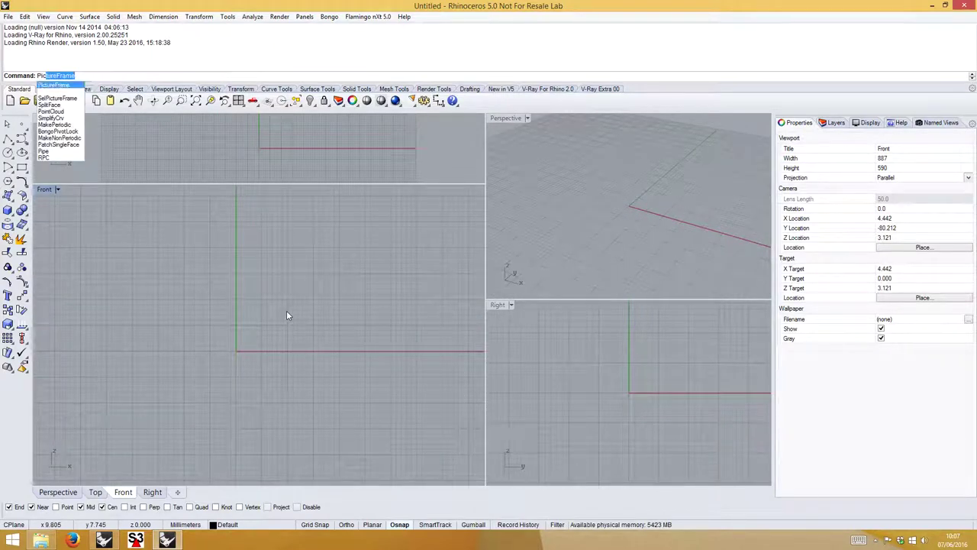
click(64, 86)
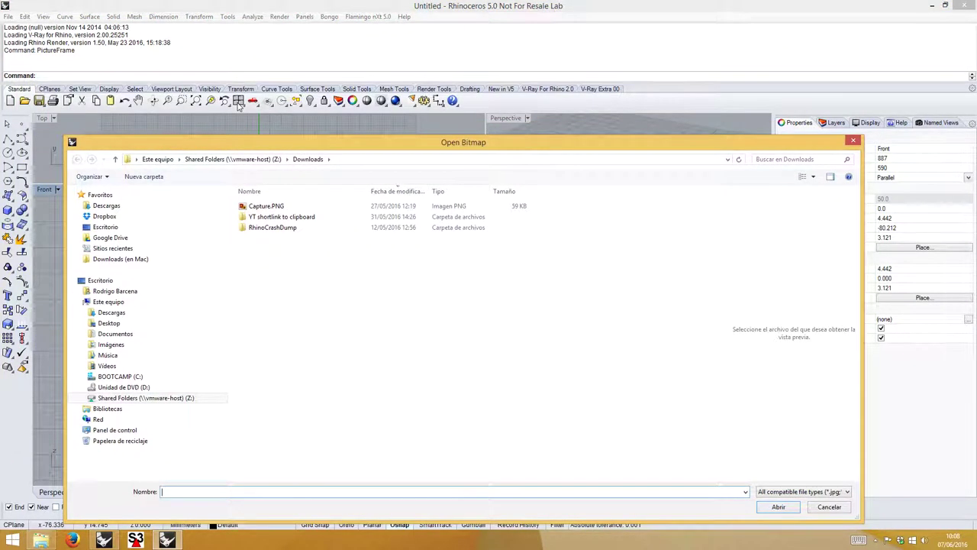
drag(247, 137, 236, 97)
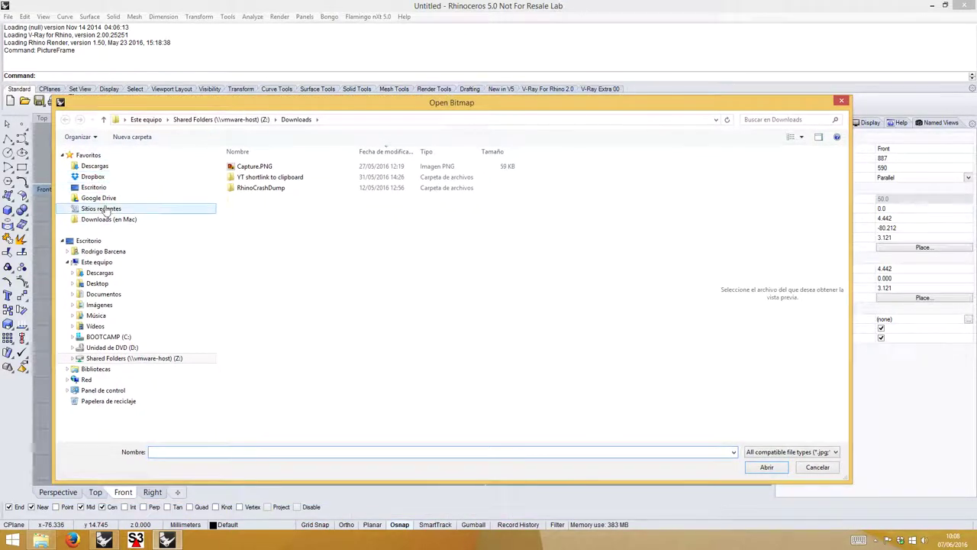
click(104, 199)
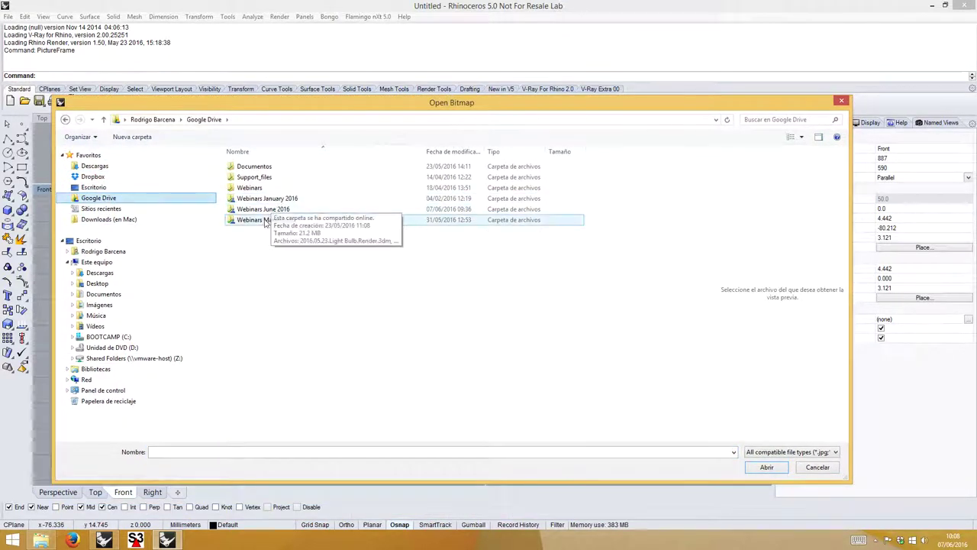
double_click(266, 210)
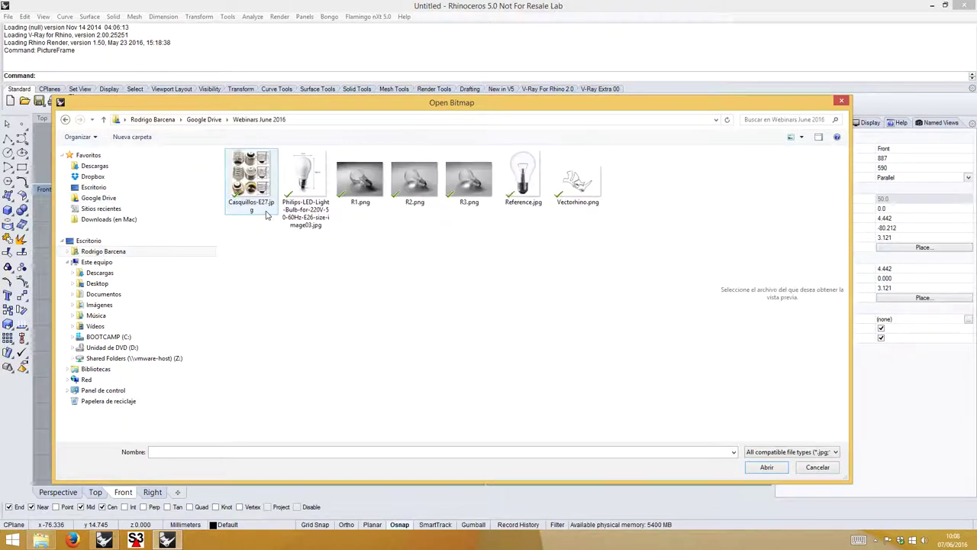
click(519, 178)
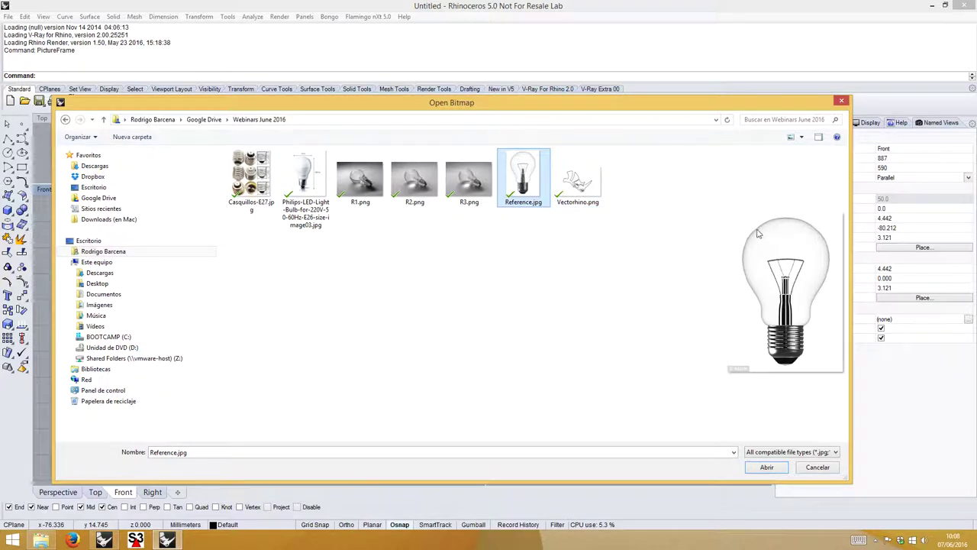
drag(715, 266, 661, 267)
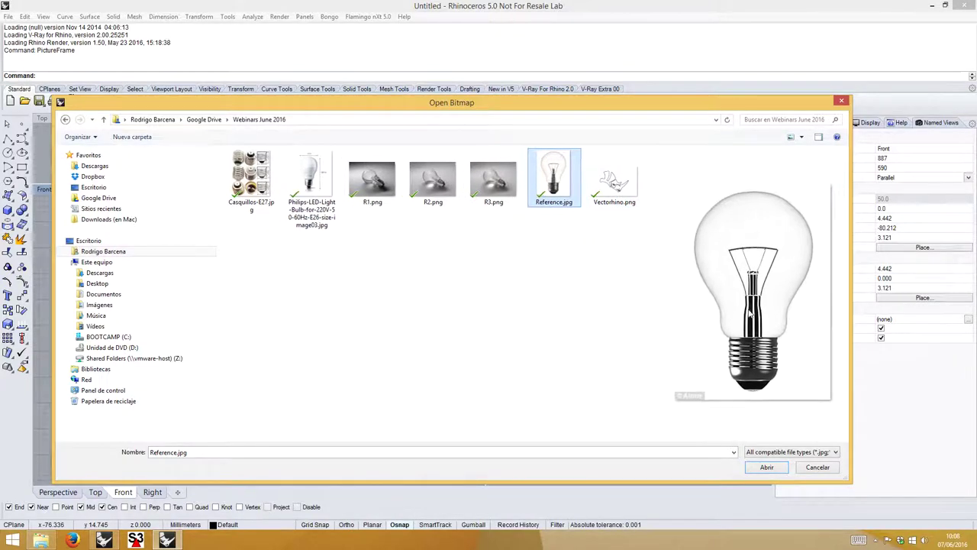
click(768, 467)
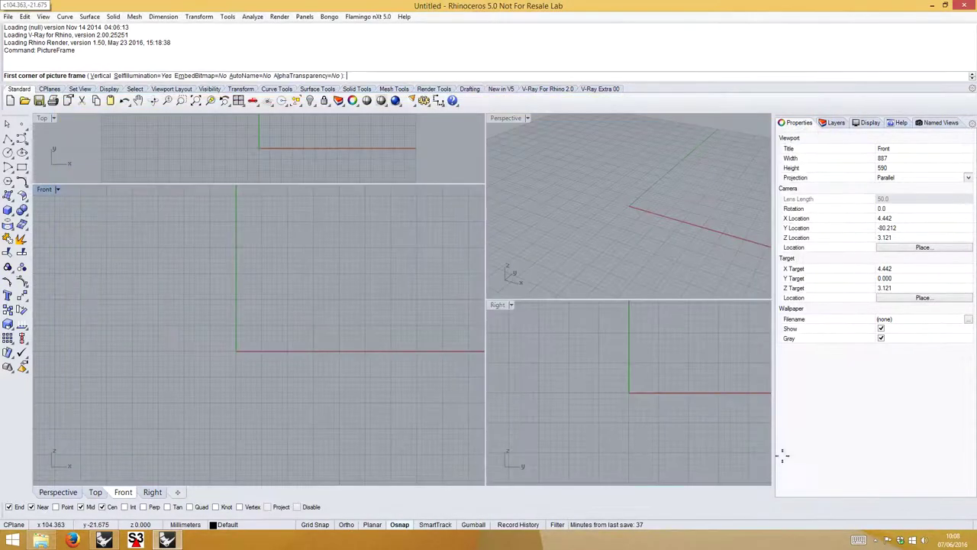
Place the picture frame upright in the Front view, with a horizontal base slightly above the X axis.
click(187, 324)
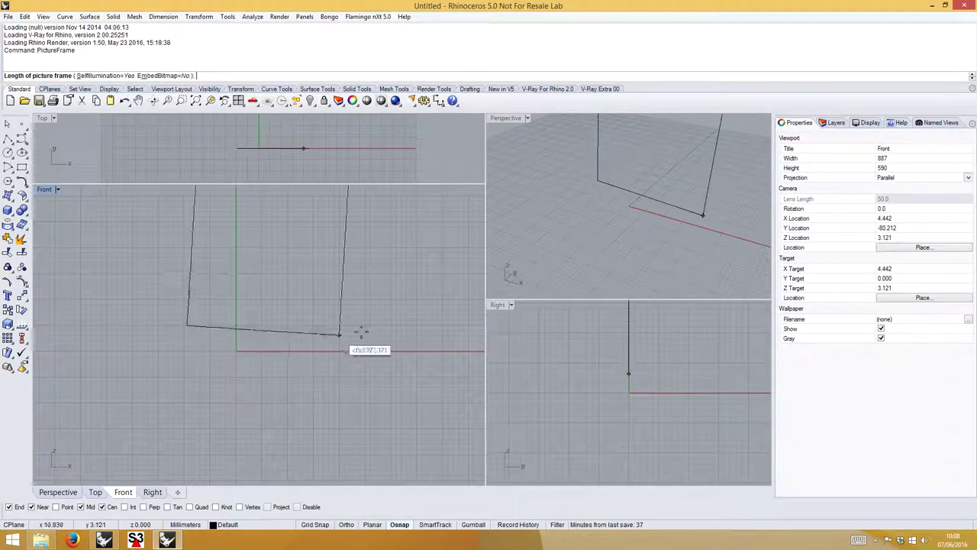
click(421, 323)
scroll(404, 305, down, 1)
scroll(404, 306, down, 2)
right_drag(405, 305, 316, 349)
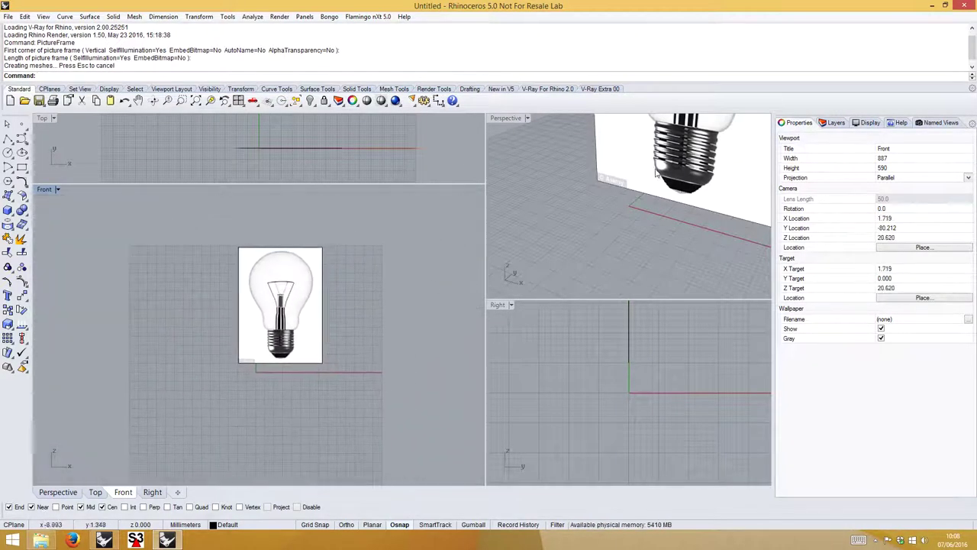
scroll(611, 214, down, 2)
shift+right_drag(611, 213, 655, 195)
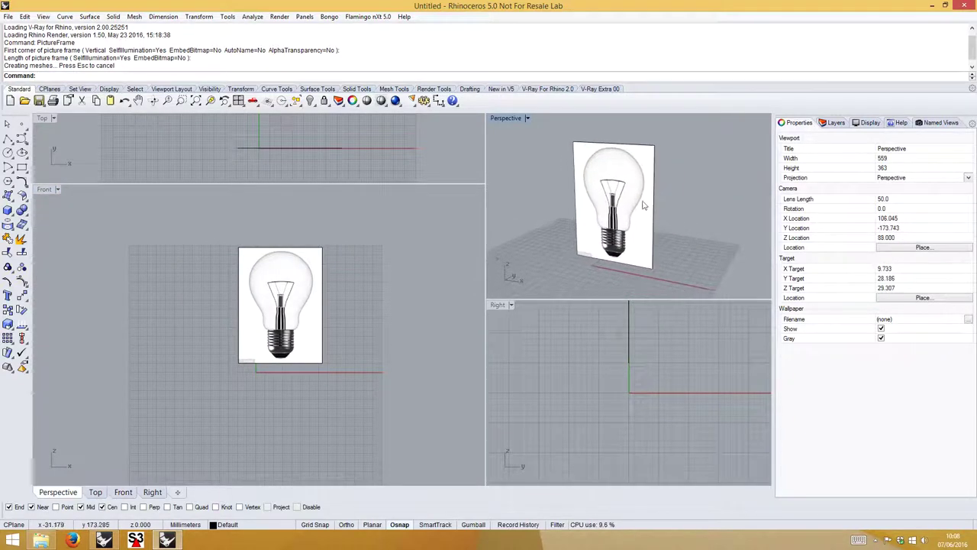
Maximize the Front viewport and move the bulb picture clear of the vertical axis, to the negative X side.
click(367, 309)
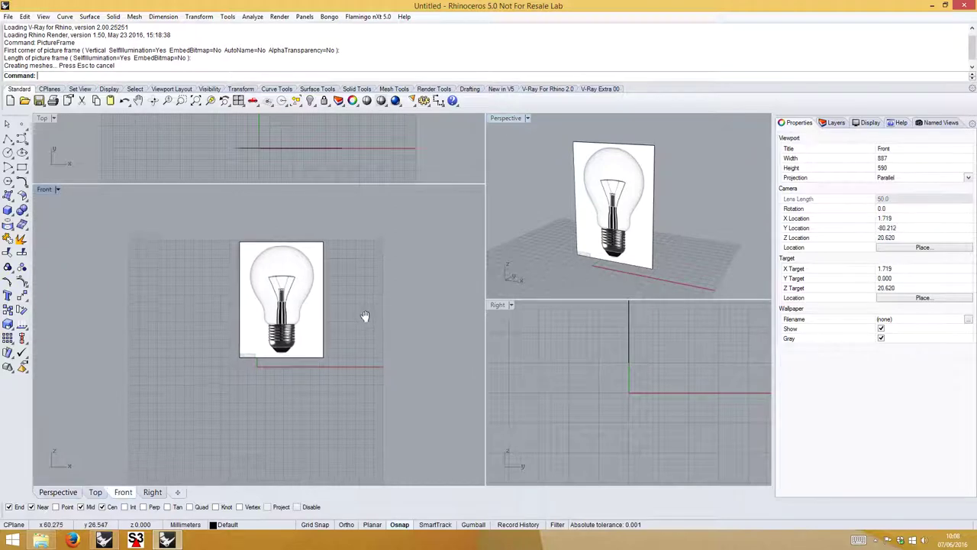
scroll(328, 305, up, 1)
scroll(326, 305, up, 3)
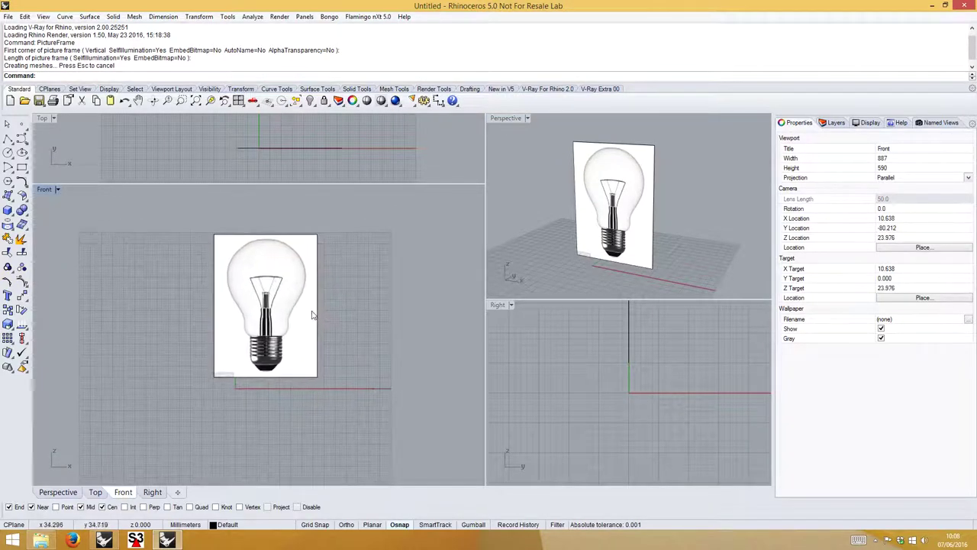
scroll(271, 351, up, 3)
scroll(273, 352, down, 2)
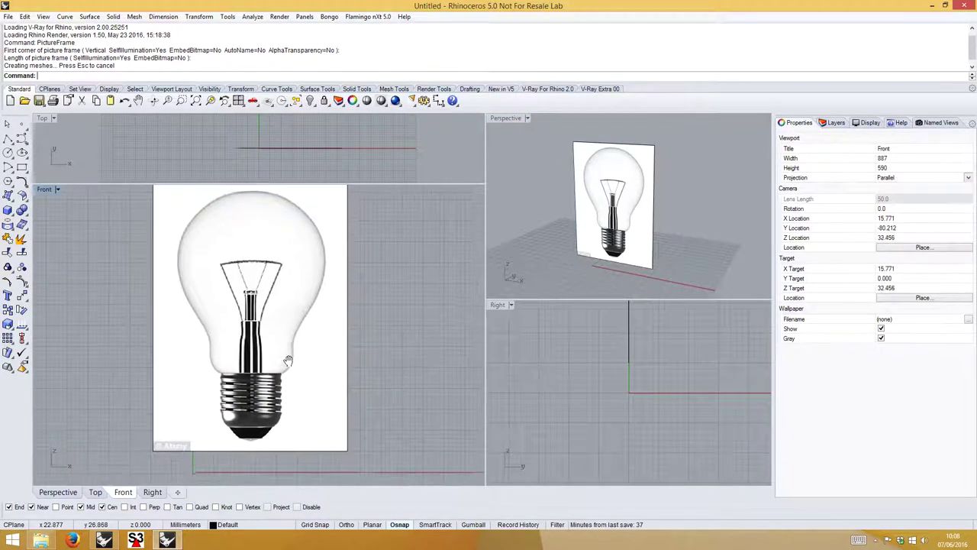
double_click(46, 189)
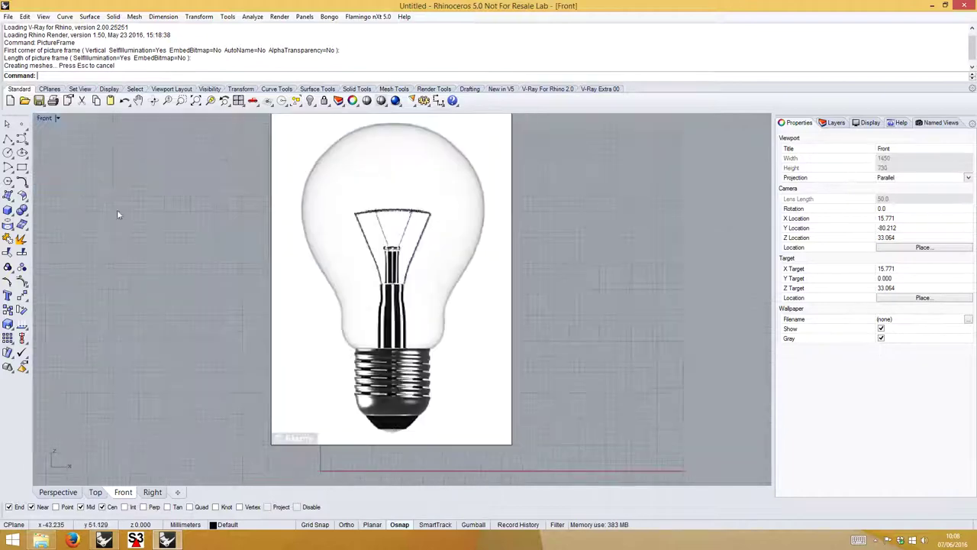
scroll(299, 273, down, 2)
click(362, 273)
drag(362, 274, 167, 236)
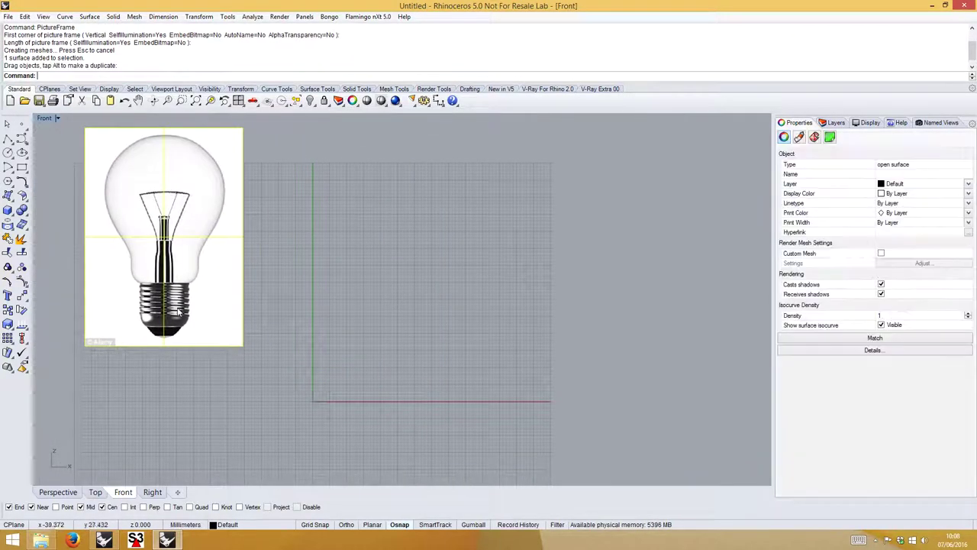
click(280, 278)
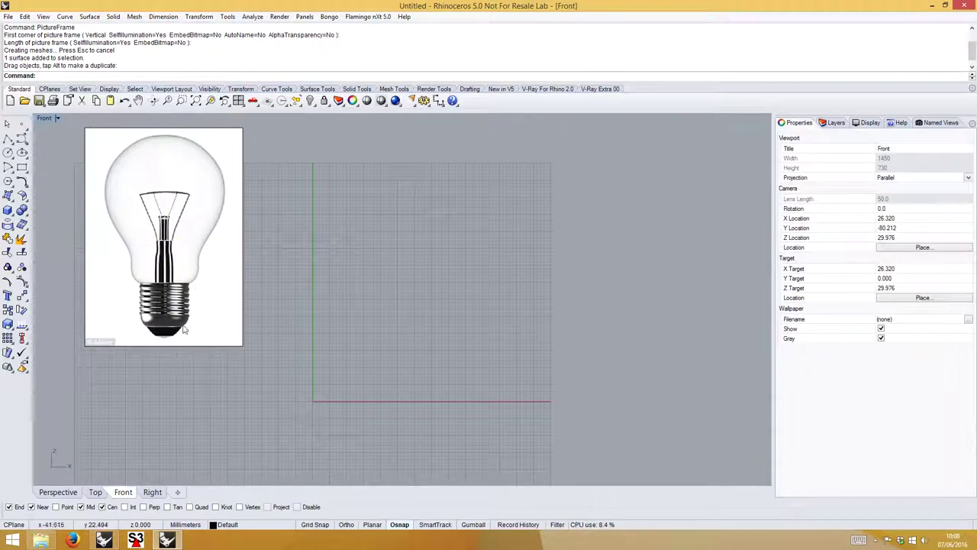
In File Explorer, open the Google Drive folder Webinars June 2016 and preview the dimensioned Philips LED light bulb image.
click(46, 542)
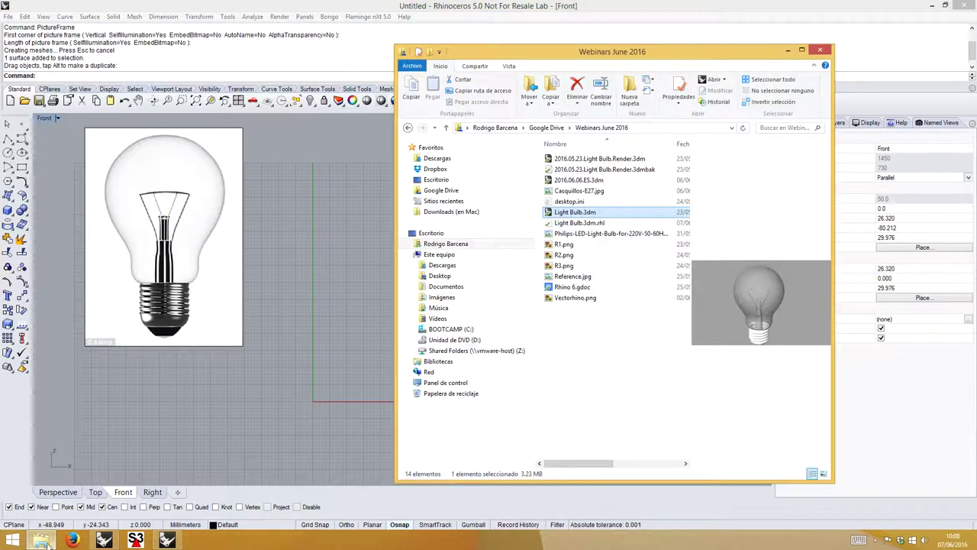
click(440, 190)
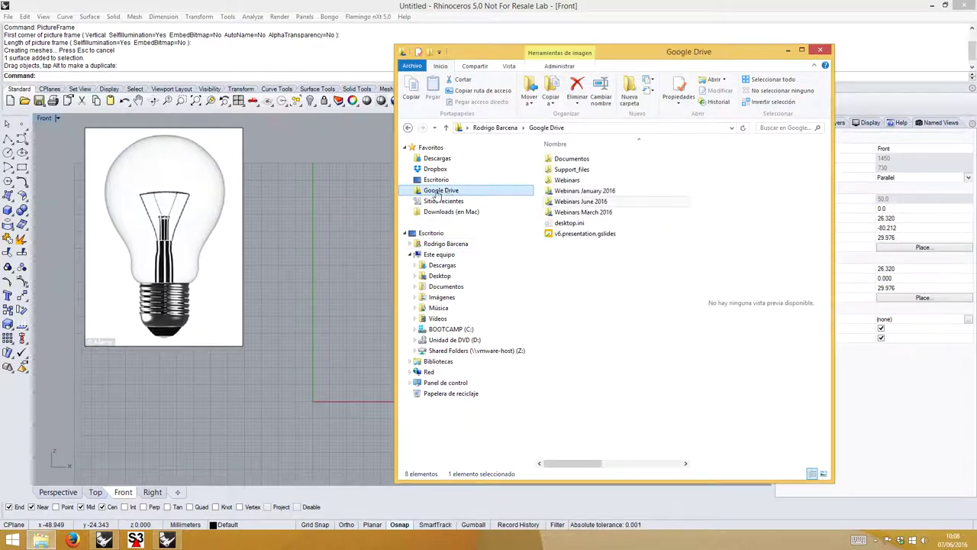
double_click(594, 204)
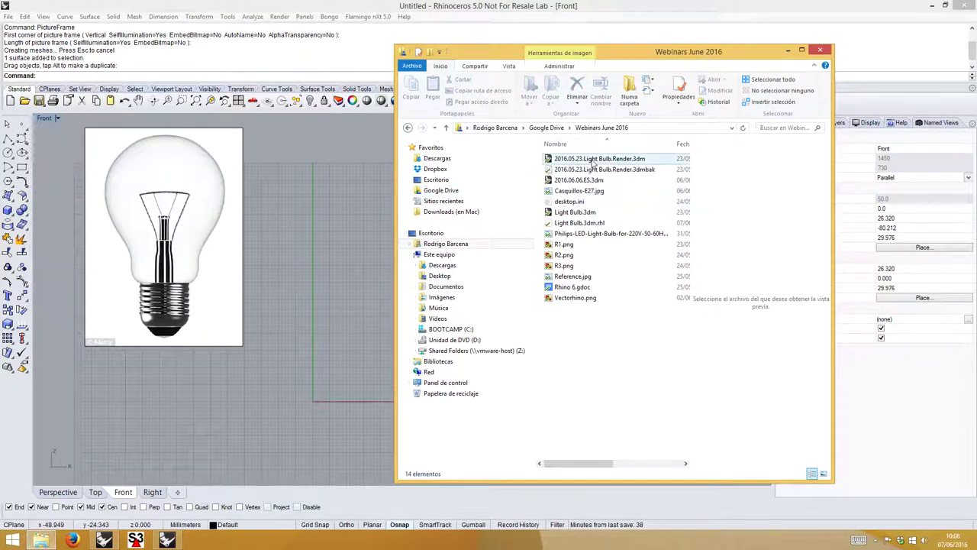
click(576, 233)
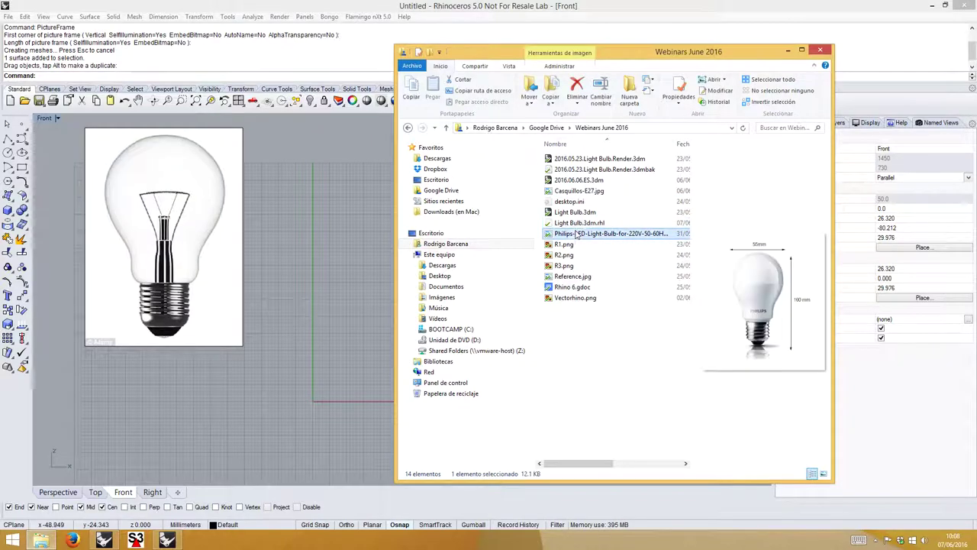
Preview Casquillos-E27.jpg and open it in the photo viewer to examine the dimensions of the E27 bulb caps.
click(569, 191)
drag(611, 52, 519, 51)
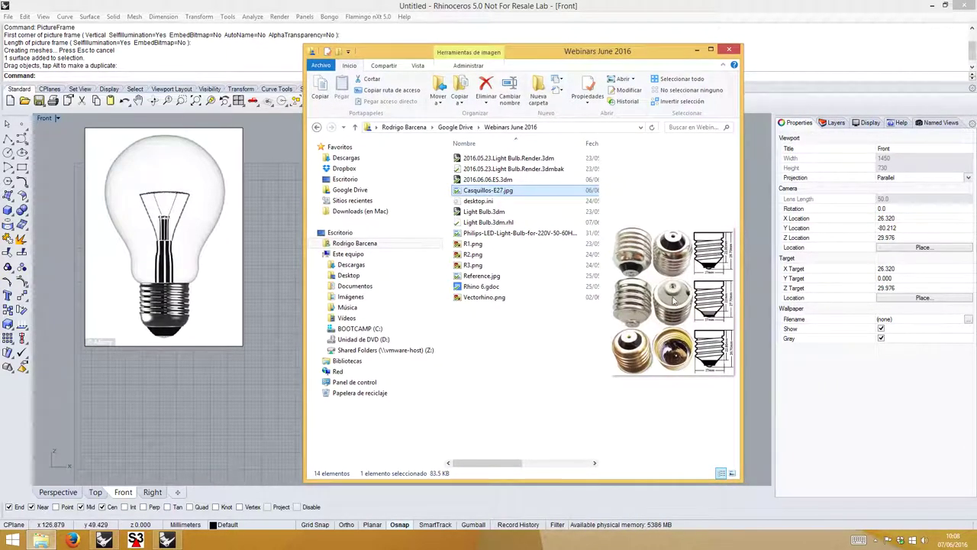
double_click(461, 191)
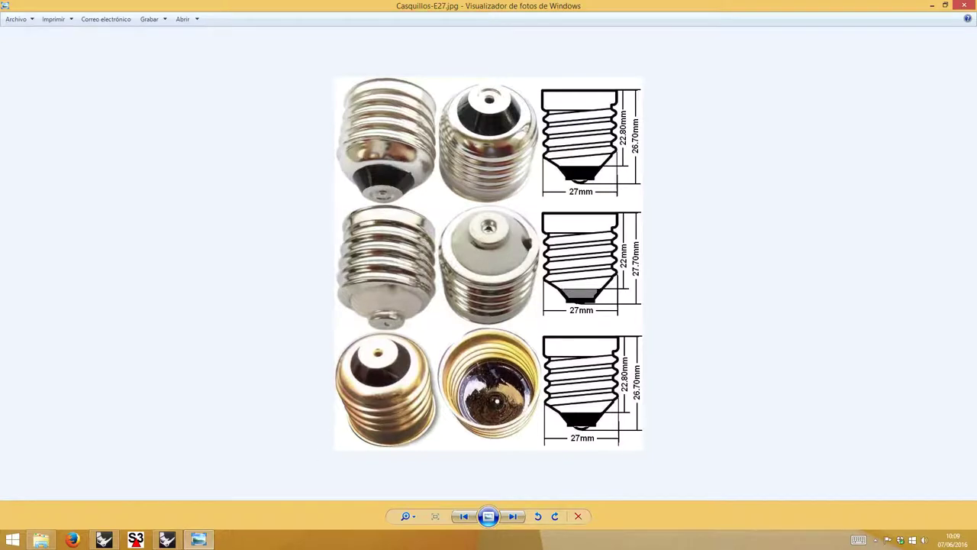
click(933, 6)
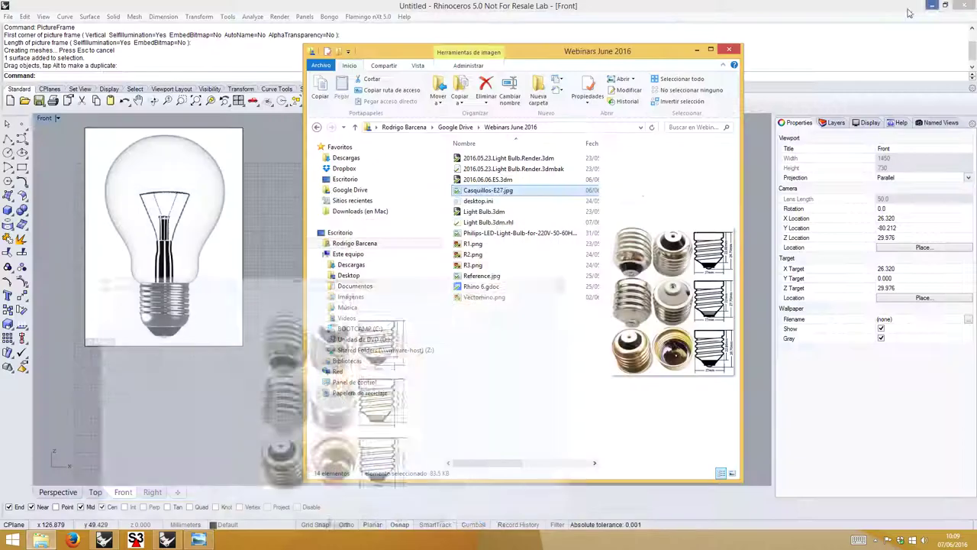
Back in Rhino, draw a horizontal 27 mm polyline in the Front view, above the X axis on its positive side.
click(239, 382)
right_drag(202, 319, 271, 315)
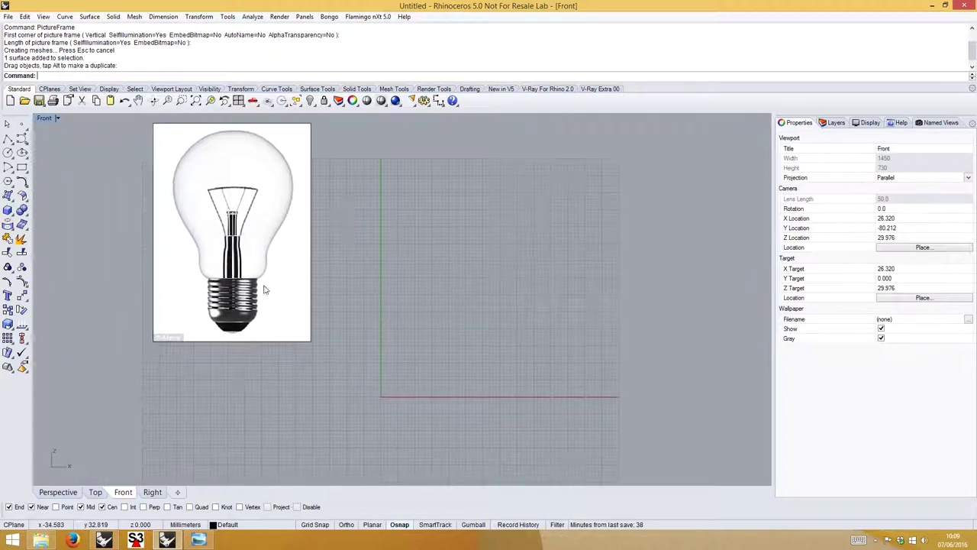
click(7, 138)
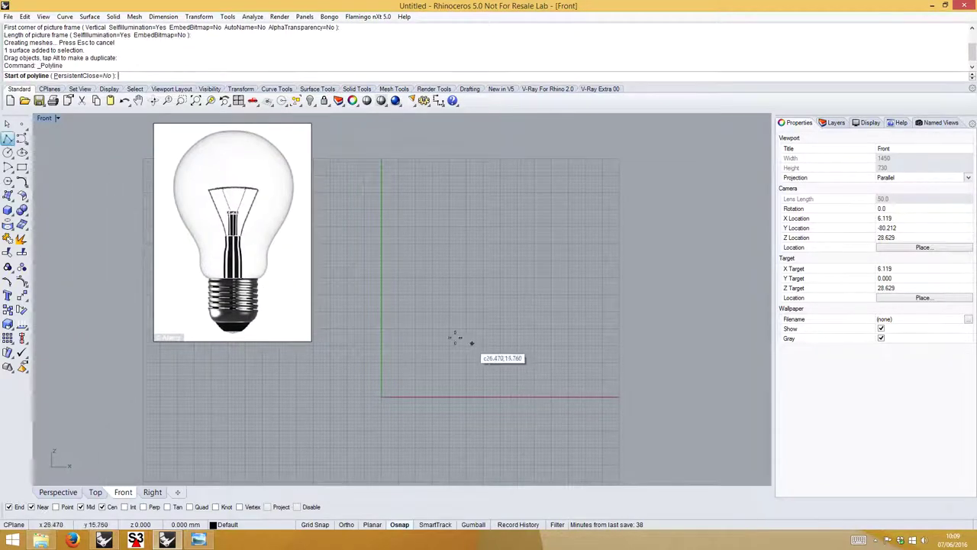
click(426, 328)
text(27)
key(Return)
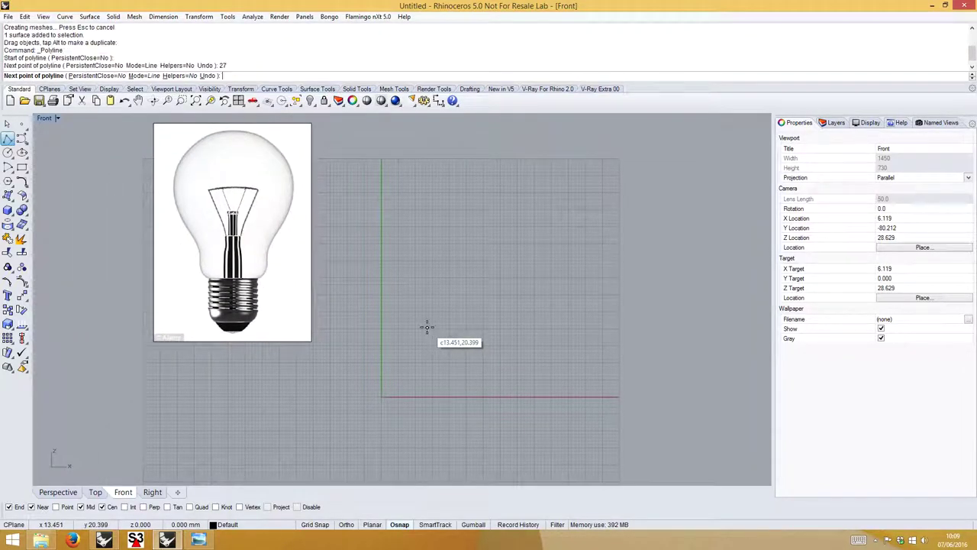
click(512, 306)
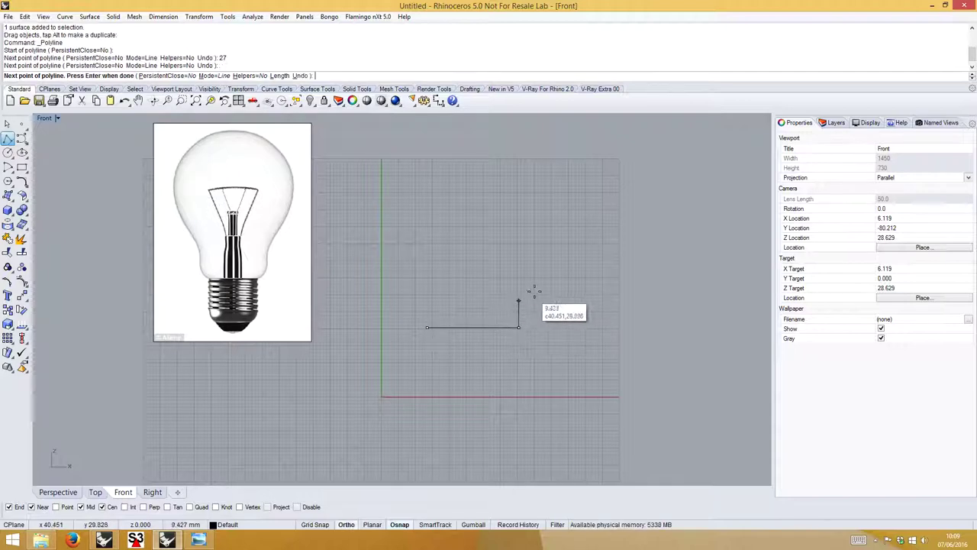
key(Return)
click(500, 327)
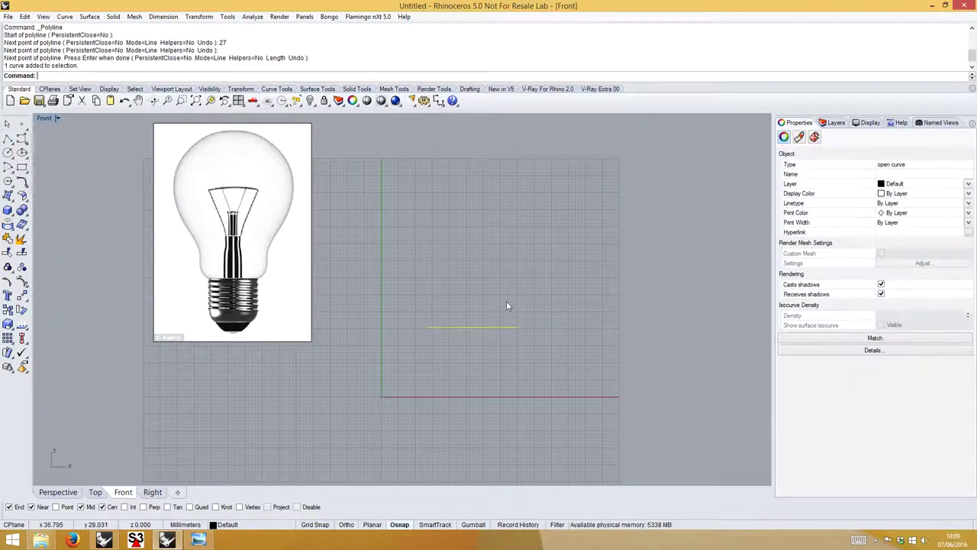
Draw a vertical line upward from each end of the 27 mm line, both about equally tall.
click(7, 138)
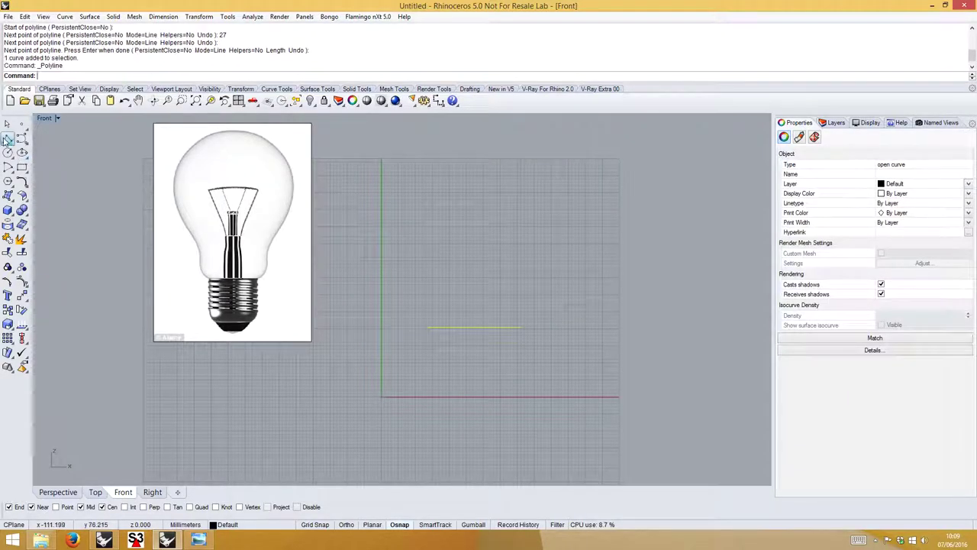
click(427, 327)
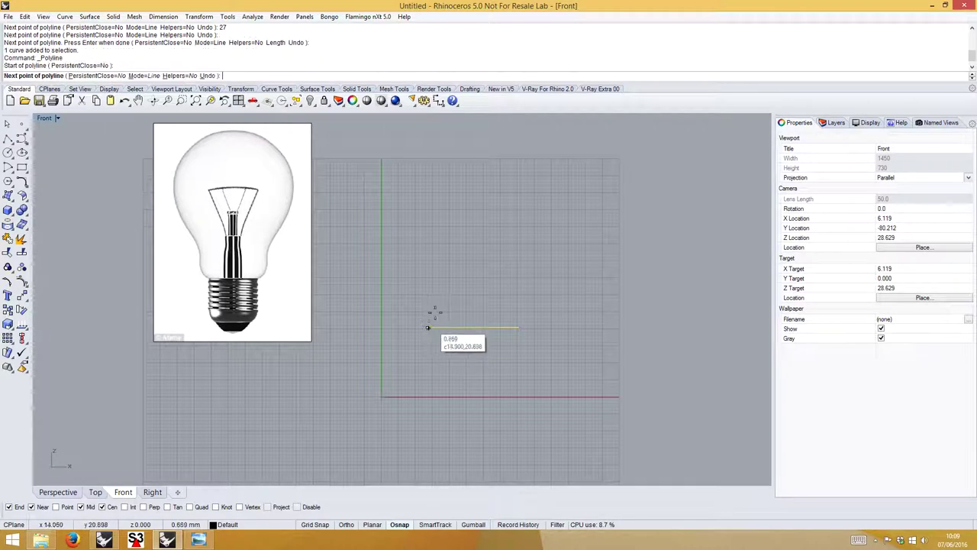
click(428, 180)
key(Return)
key(Return)
click(519, 327)
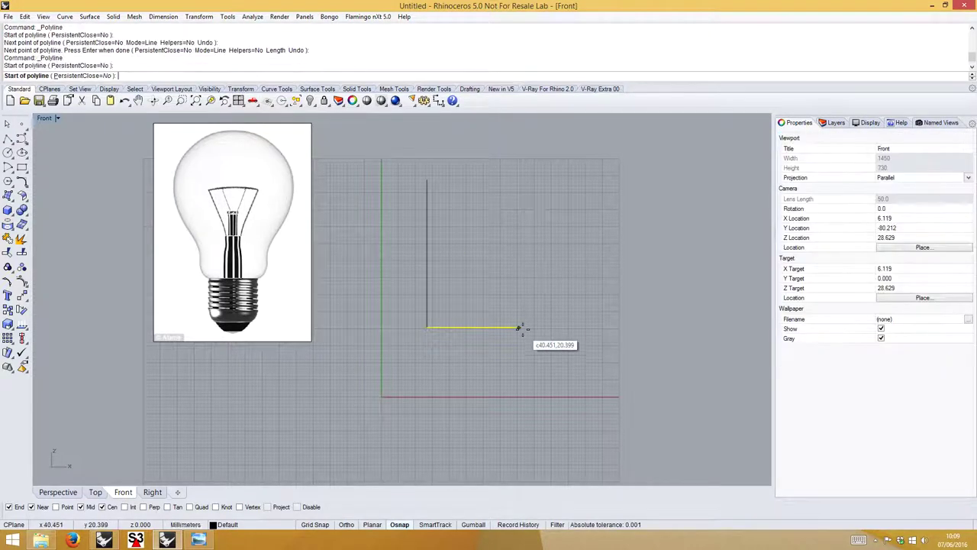
click(519, 179)
key(Return)
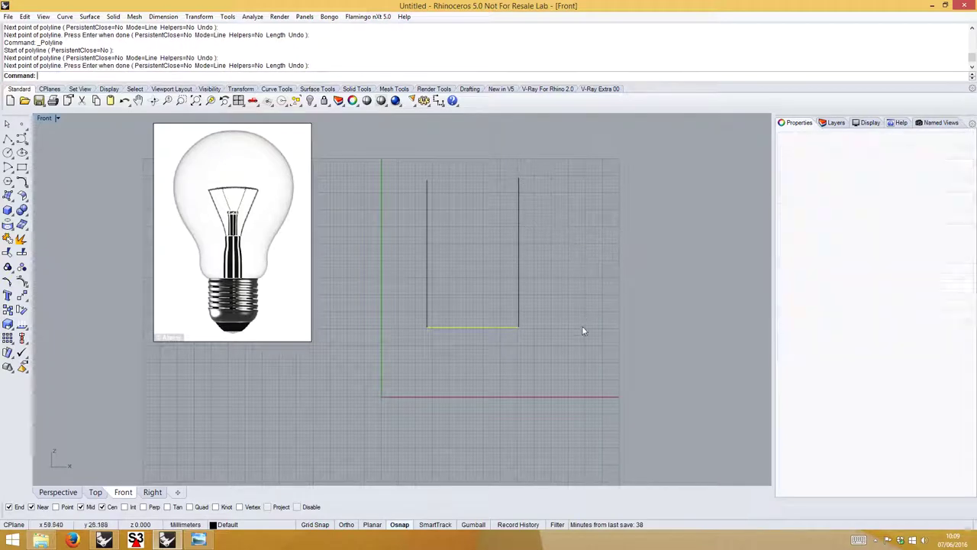
Move the three guide lines from the midpoint of the horizontal line to the origin, 0.
drag(574, 353, 400, 275)
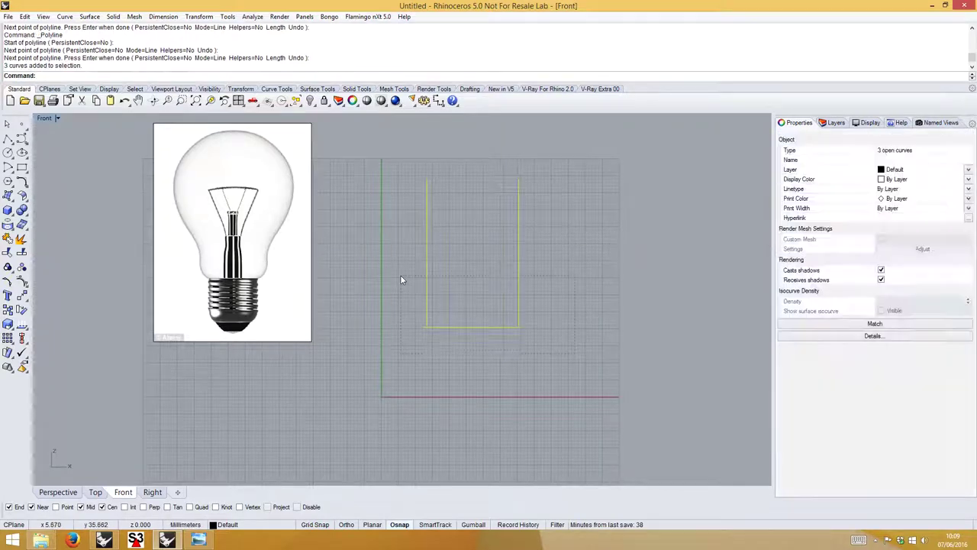
click(22, 294)
click(473, 327)
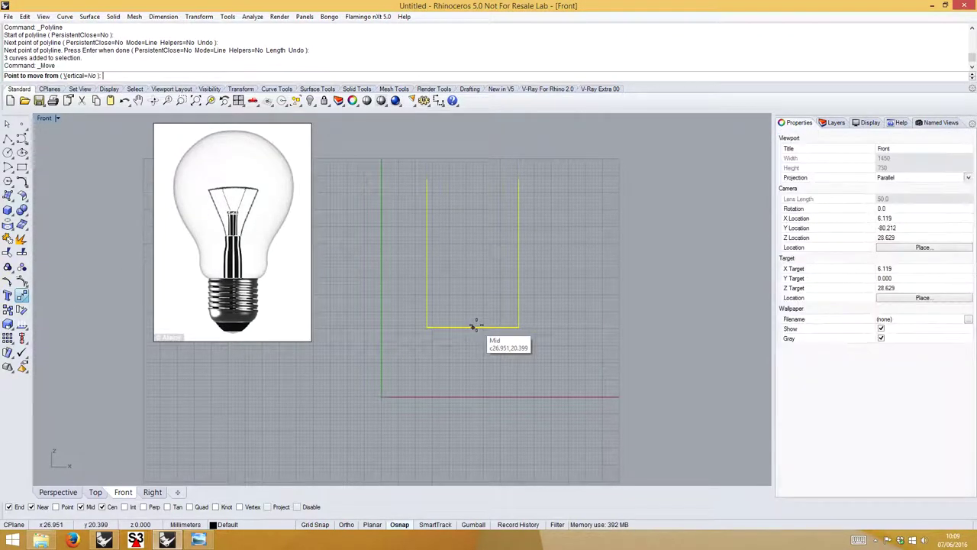
text(0)
key(Return)
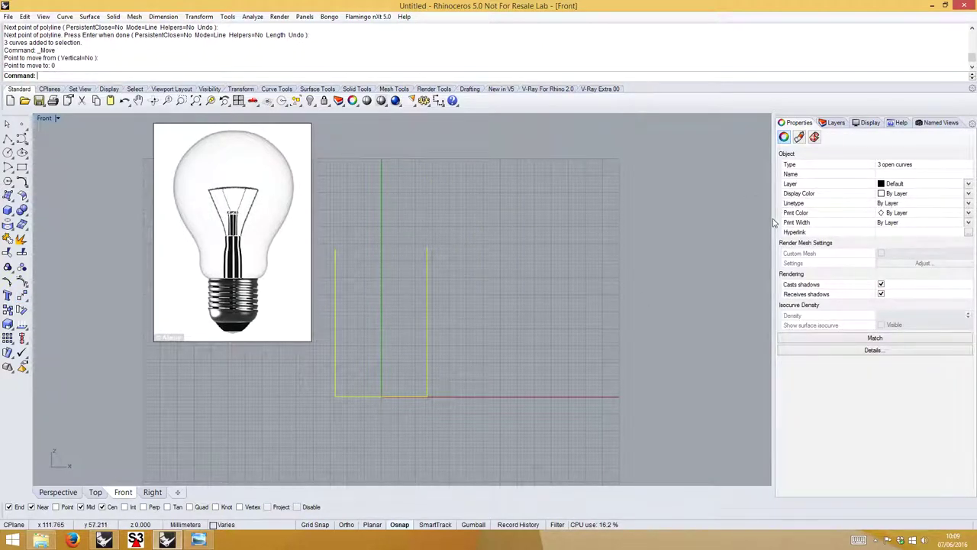
Create a new layer named Picture Frame.
right_drag(553, 331, 566, 317)
click(834, 123)
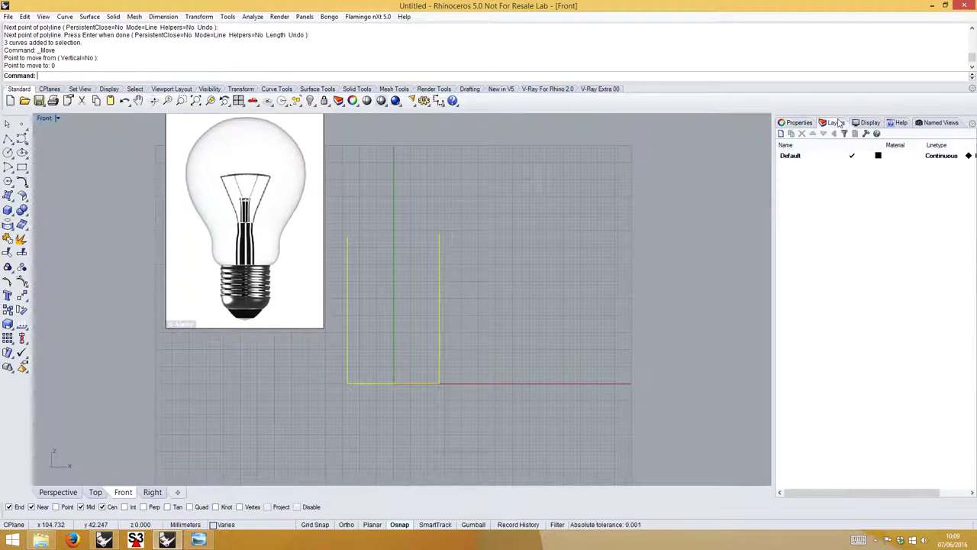
drag(774, 160, 758, 160)
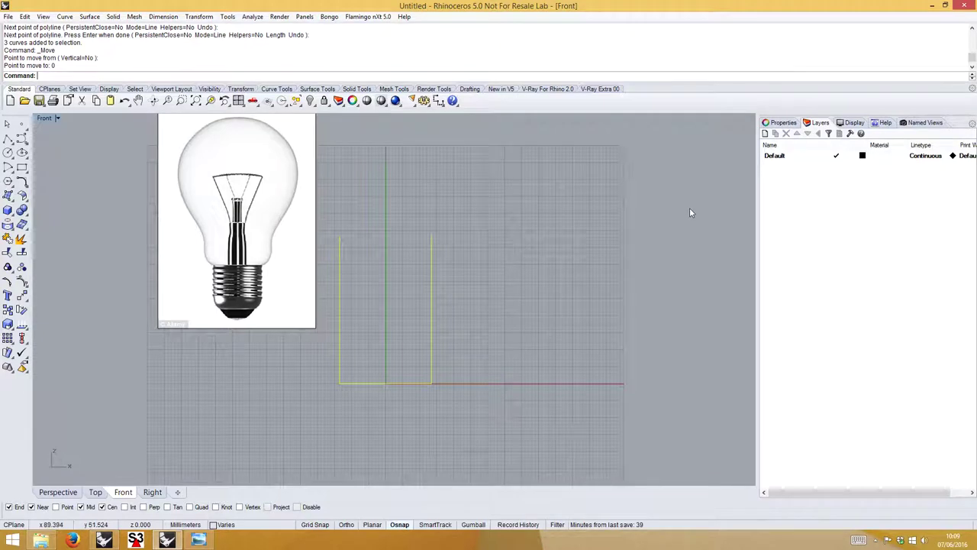
click(768, 136)
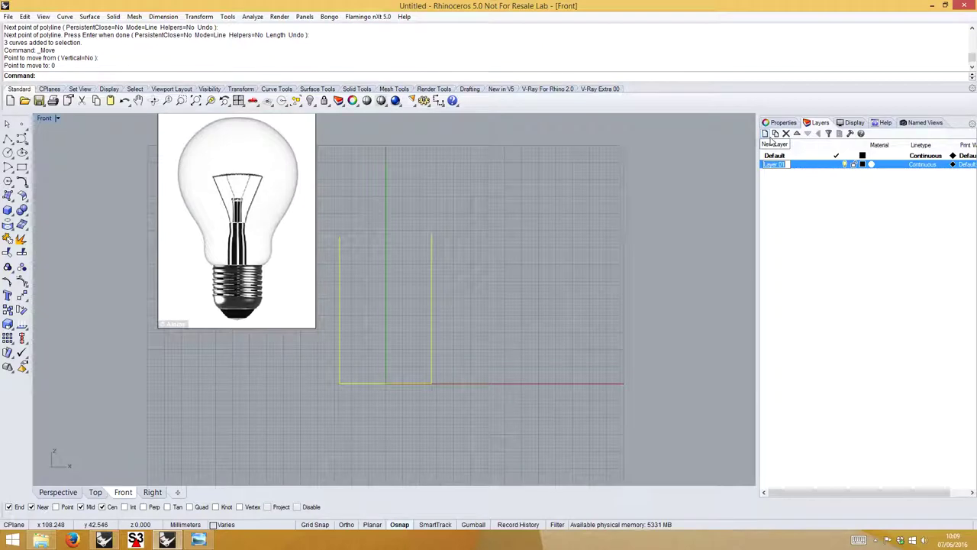
text(Pictu)
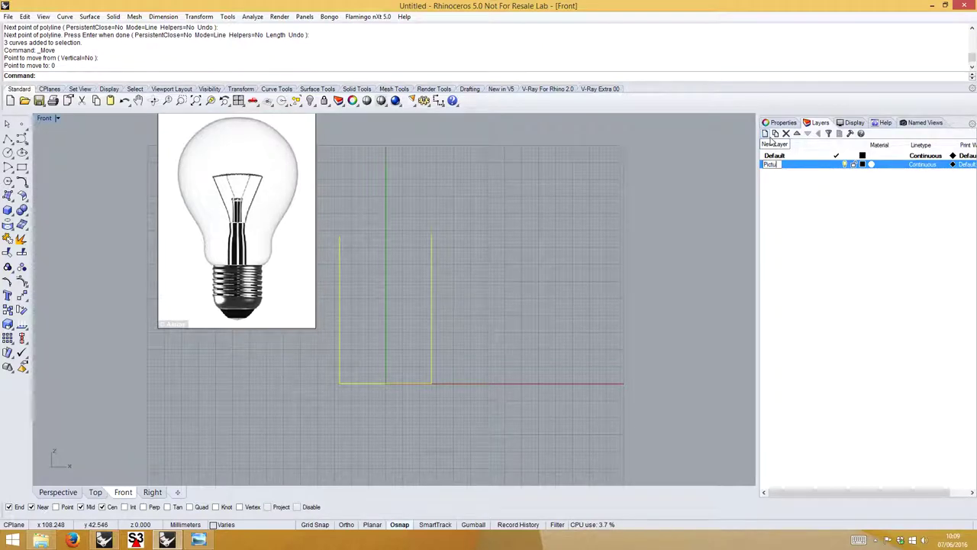
text(re Frame)
click(782, 202)
Rename the Default layer as Auxiliary.
click(784, 157)
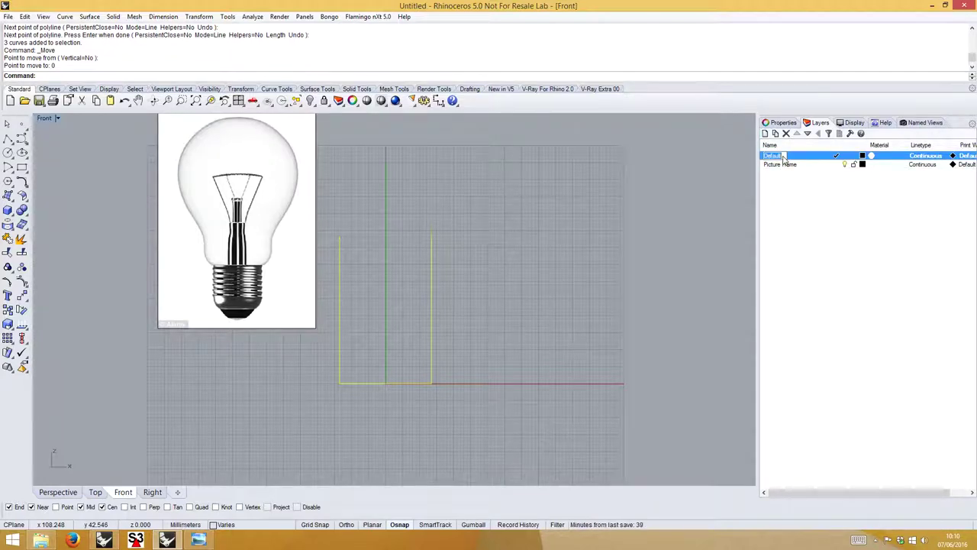
text(Auxiliary)
key(Return)
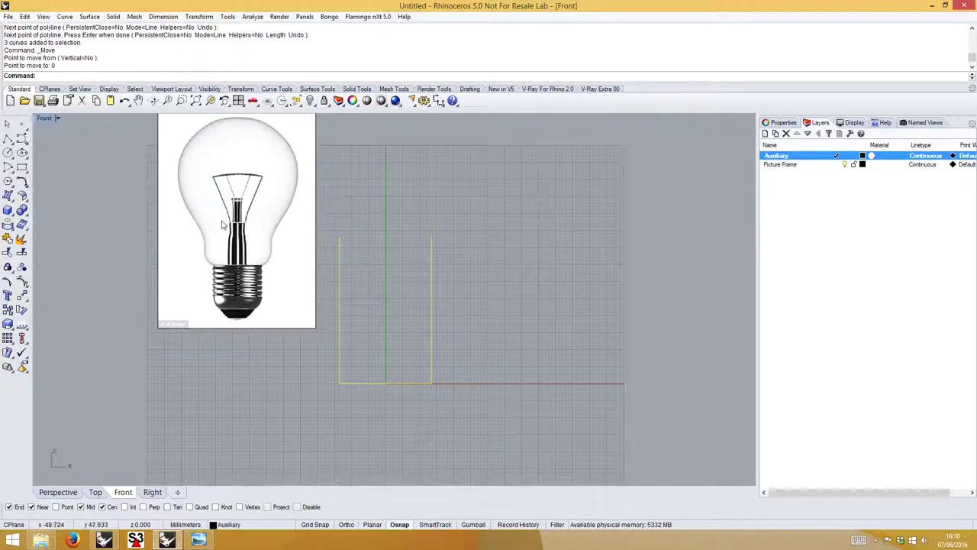
Change the bulb picture's object layer to Picture Frame.
click(241, 258)
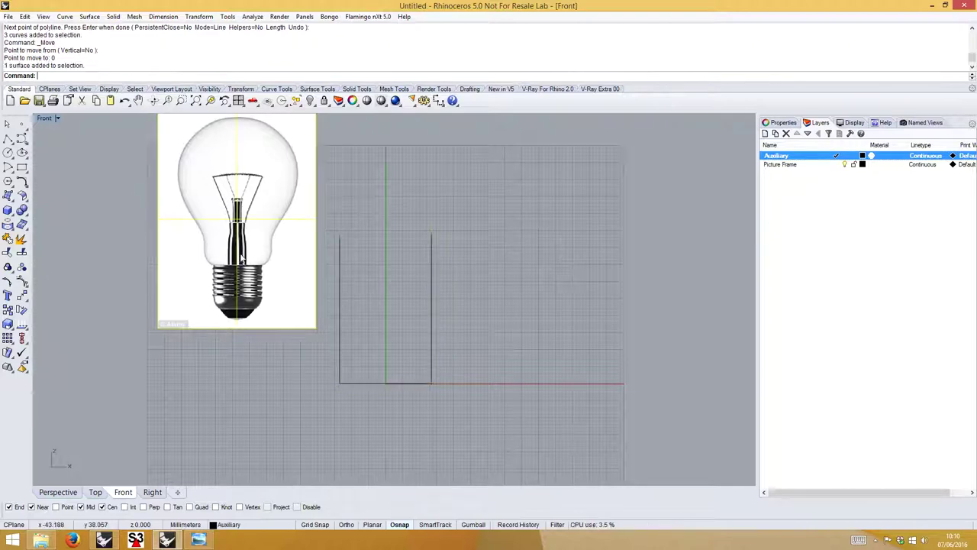
right_click(785, 166)
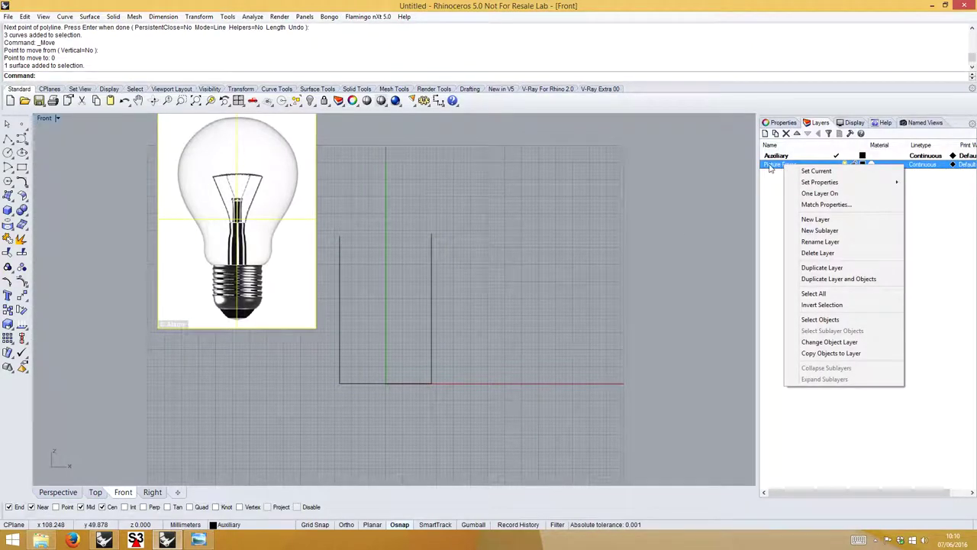
click(821, 343)
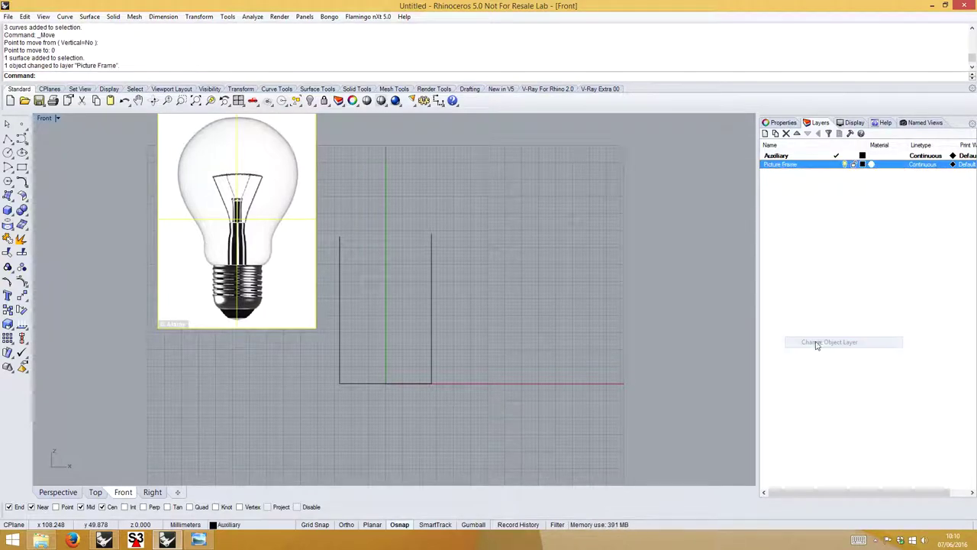
Make Picture Frame the current layer and lock the Auxiliary layer, leaving nothing selected.
click(836, 165)
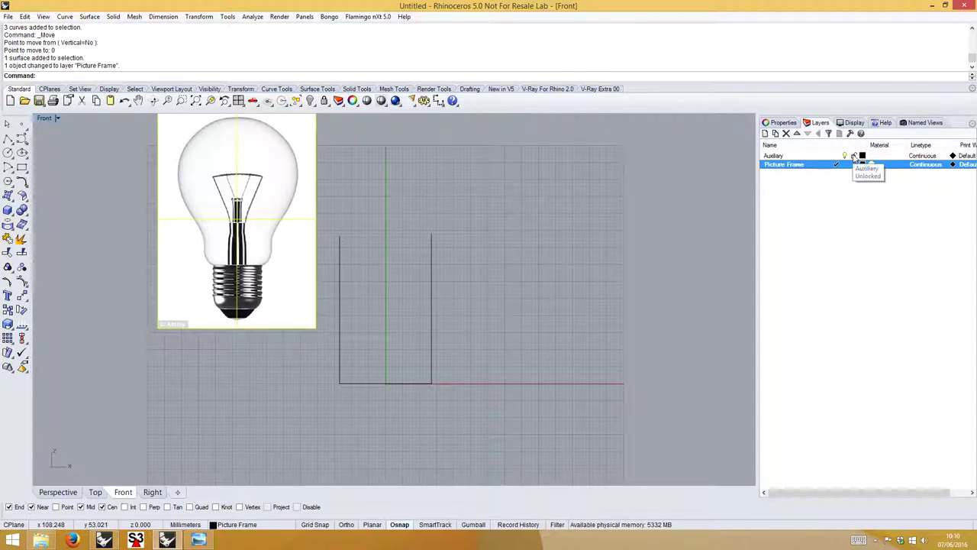
click(853, 157)
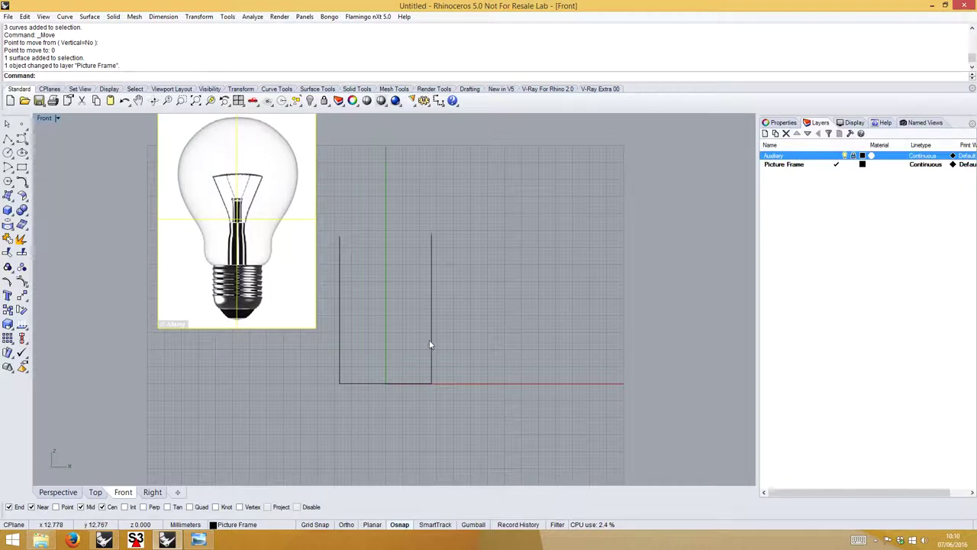
key(Escape)
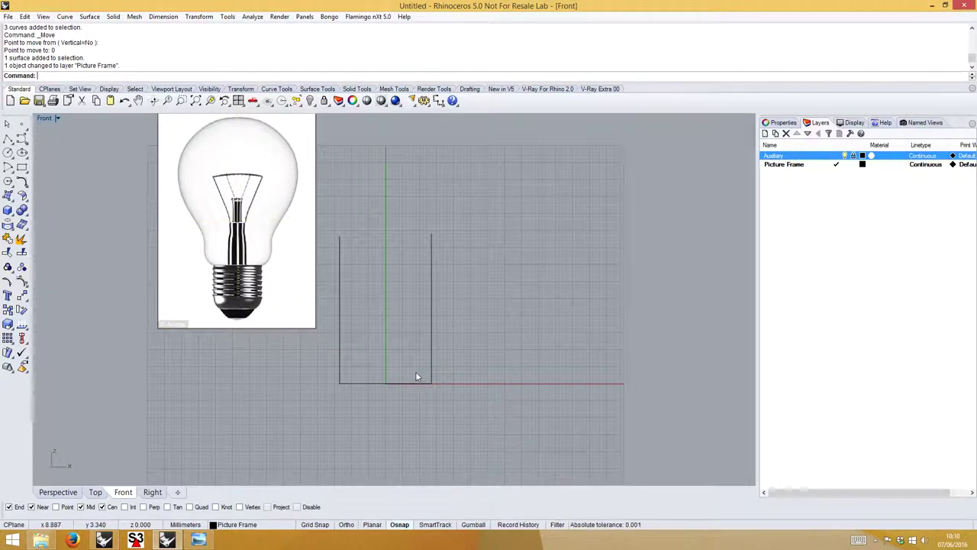
Centre the bulb picture on the vertical axis with its tip at the origin, and Scale2D it from there until the cap roughly fits the 27 mm guides.
click(238, 281)
drag(238, 281, 387, 347)
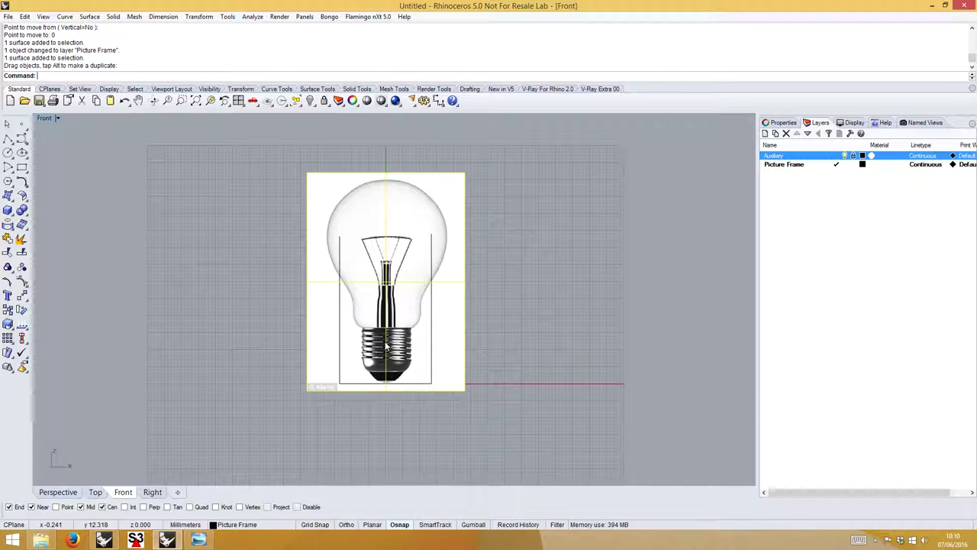
right_click(8, 328)
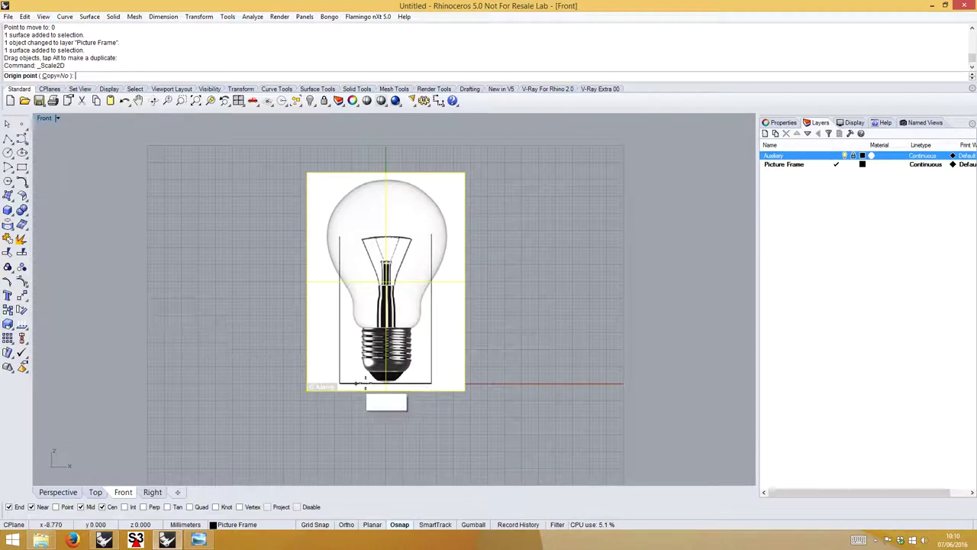
click(386, 387)
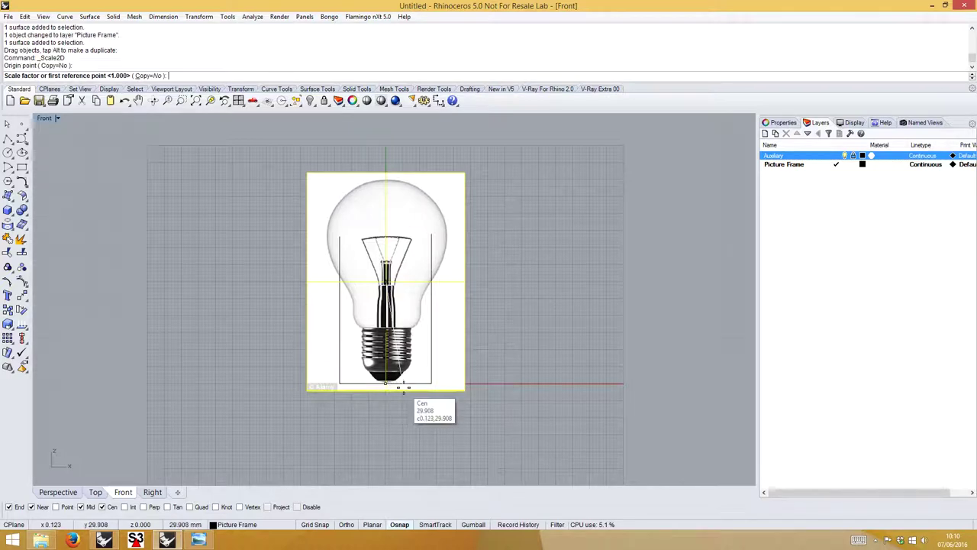
scroll(408, 388, up, 5)
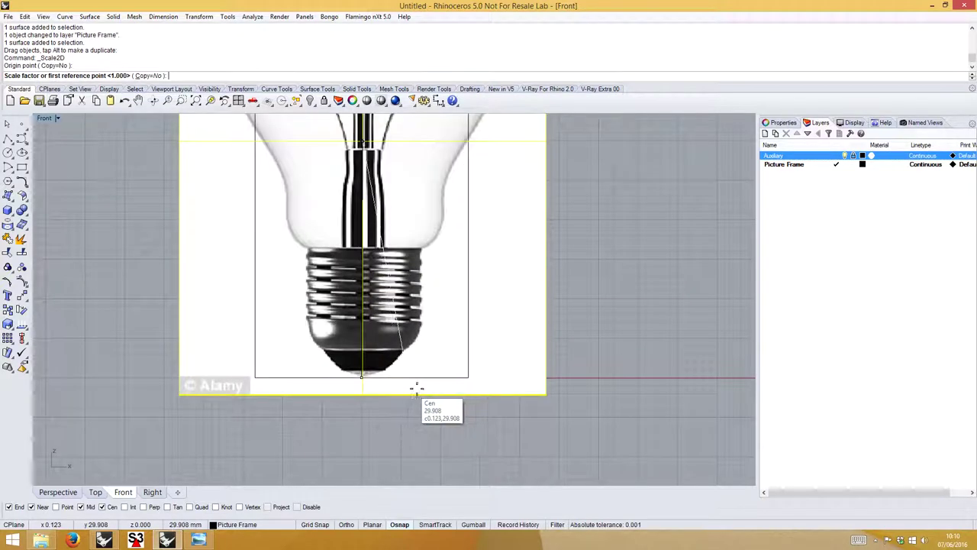
click(596, 359)
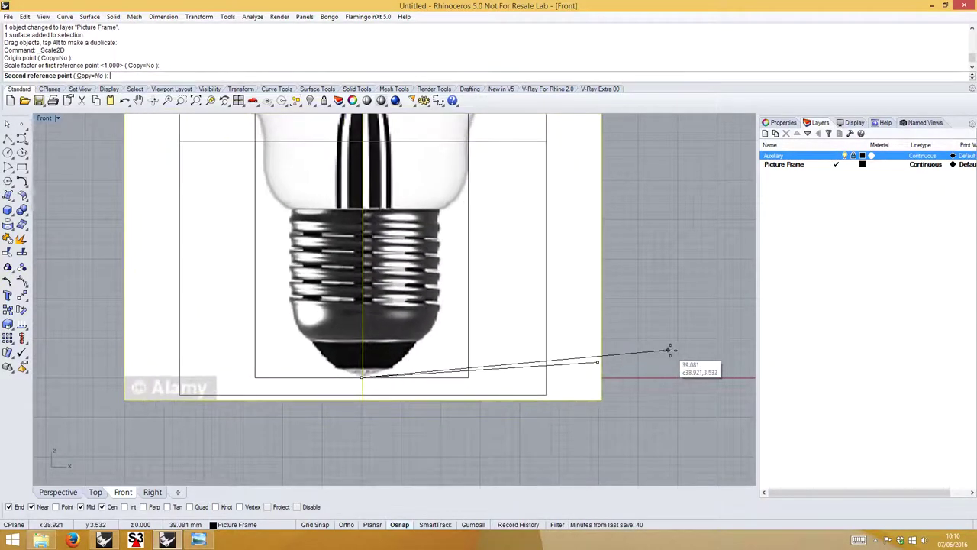
right_drag(672, 349, 572, 371)
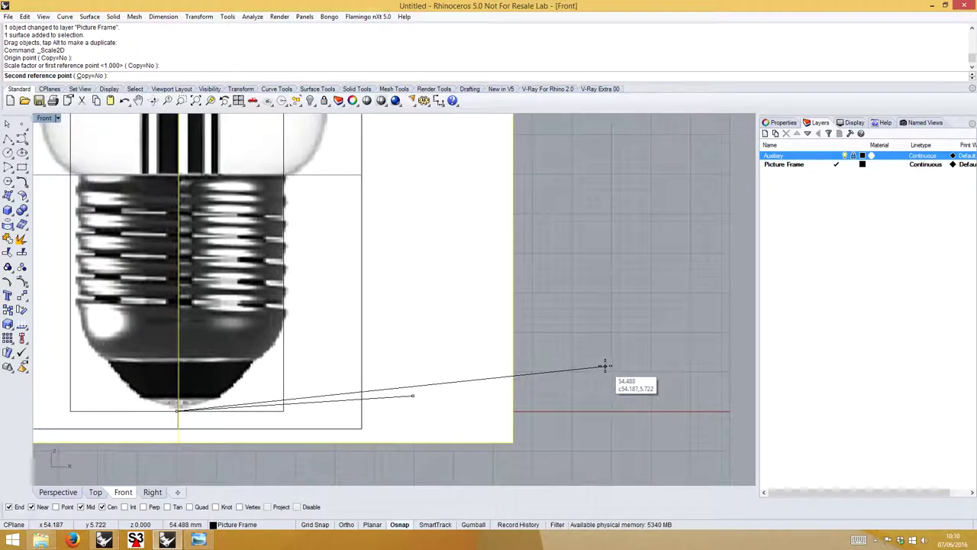
key(Escape)
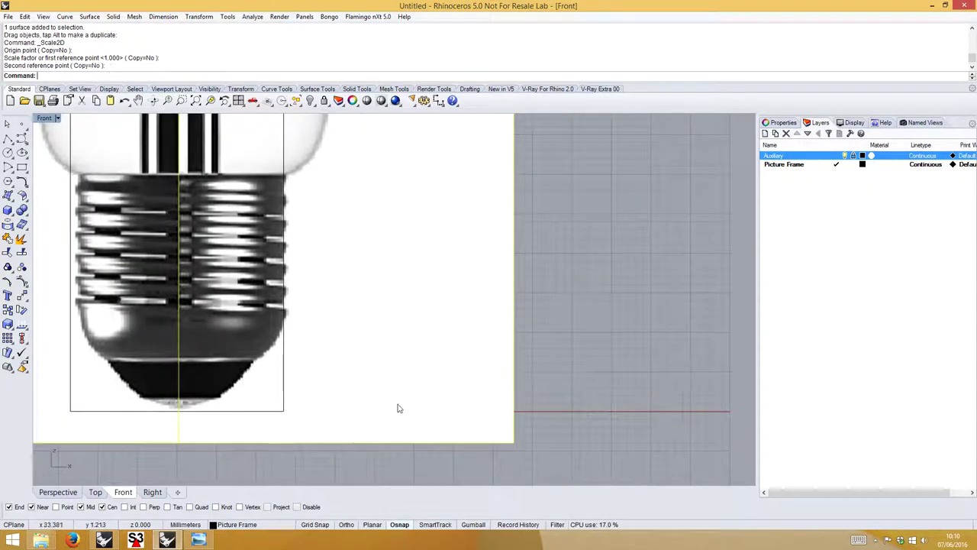
right_drag(397, 409, 493, 405)
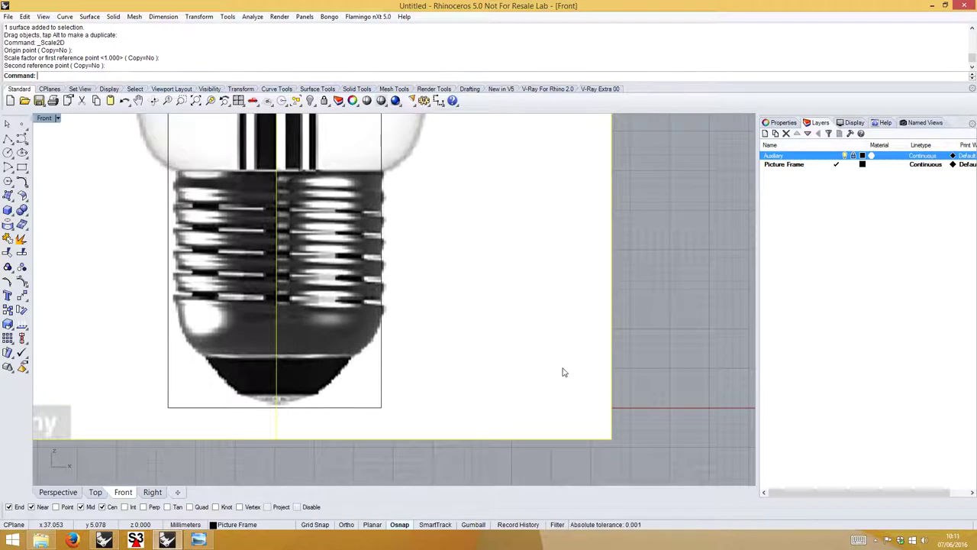
Nudge the bulb picture sideways so the screw cap sits between the 27 mm guides, and deselect it.
drag(563, 372, 564, 373)
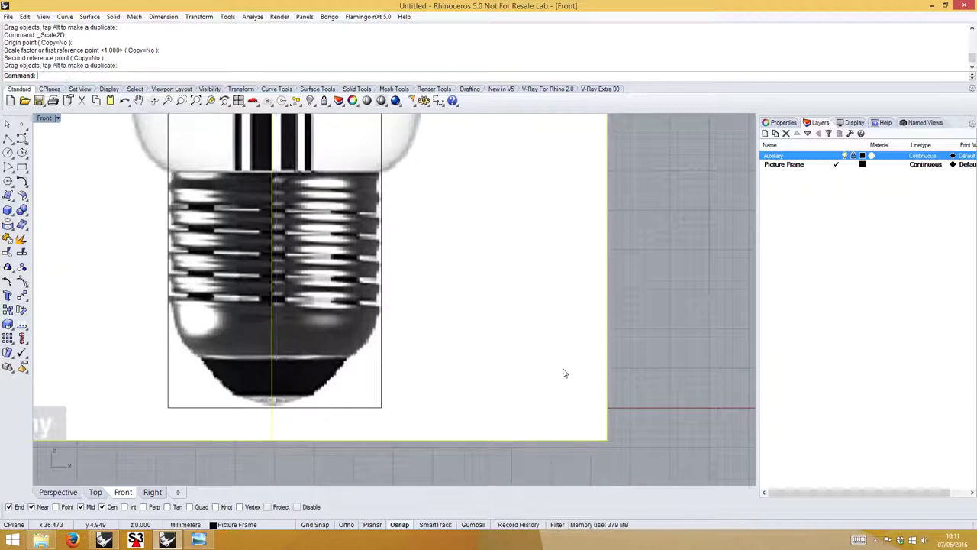
click(645, 325)
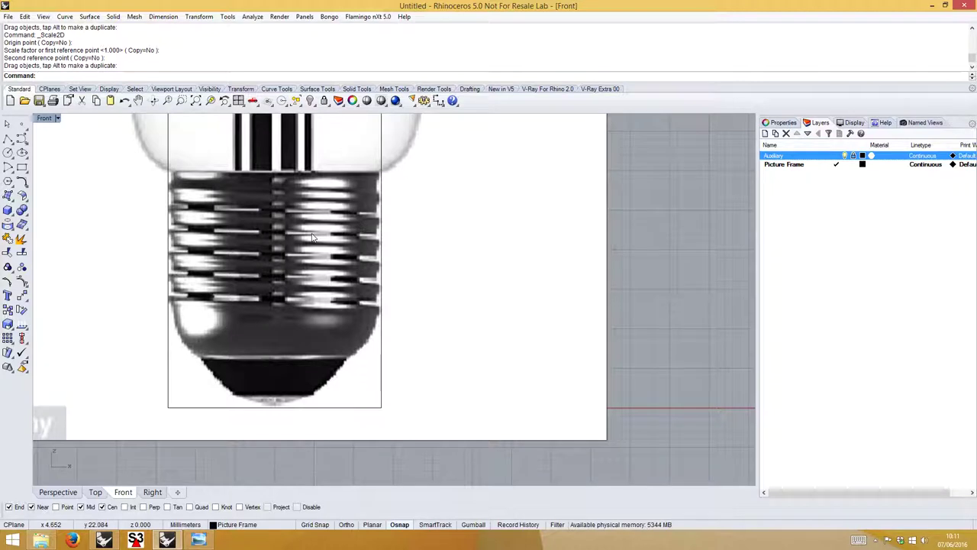
scroll(312, 237, down, 1)
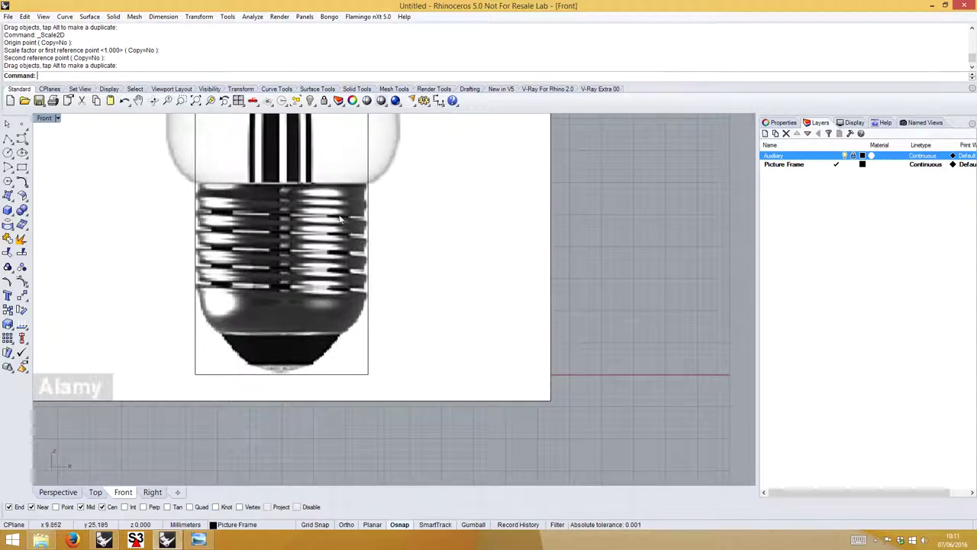
scroll(336, 221, down, 3)
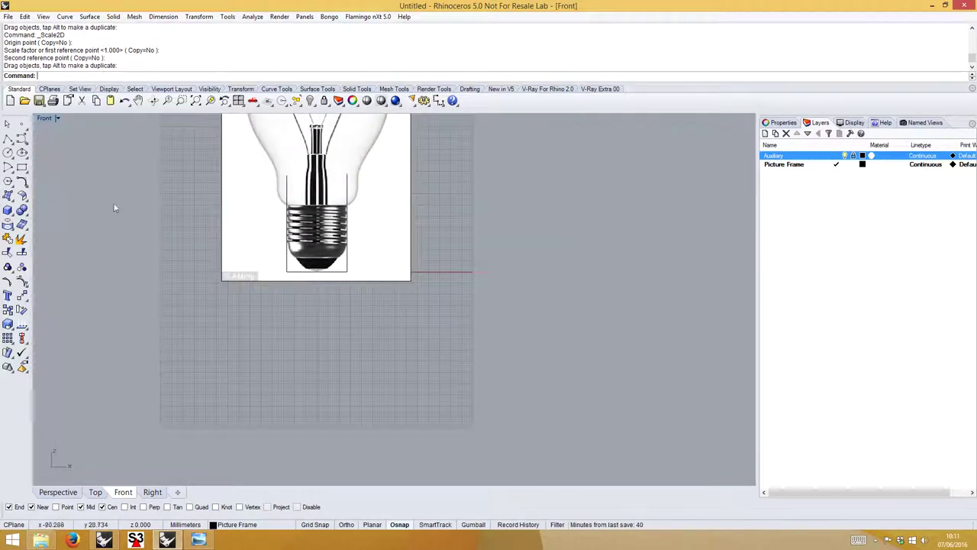
scroll(163, 259, down, 2)
scroll(196, 272, down, 2)
right_drag(196, 273, 216, 312)
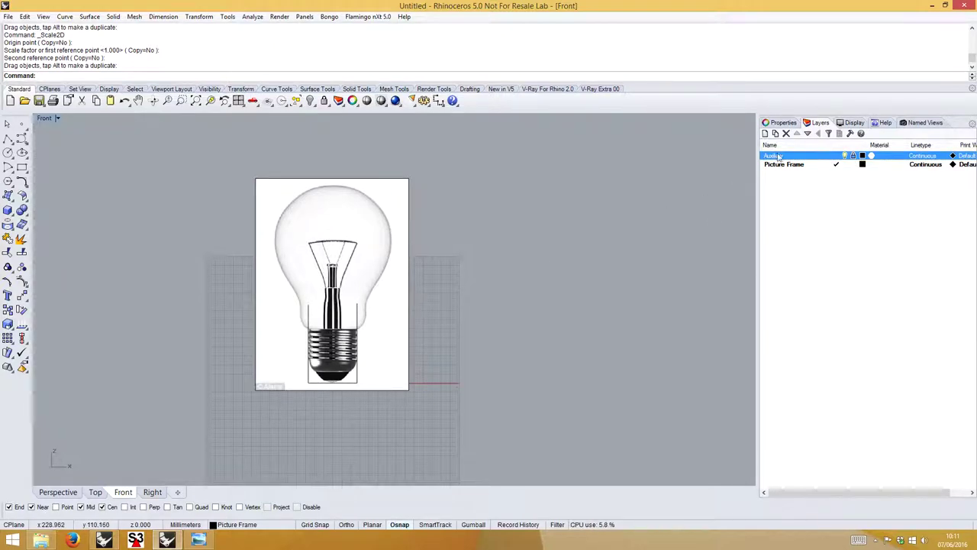
Create a current layer named Glass bulb and place it below Picture Frame in the layer order.
click(765, 134)
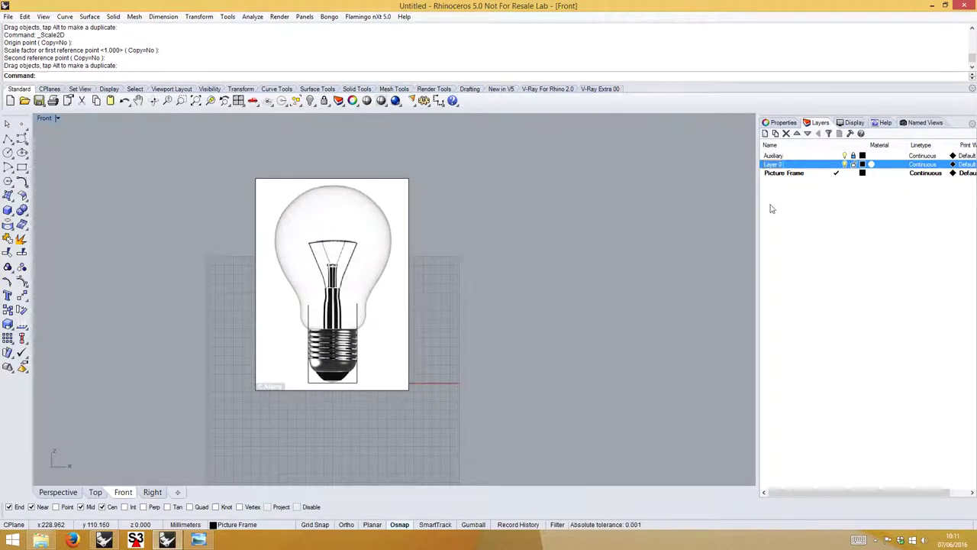
double_click(779, 166)
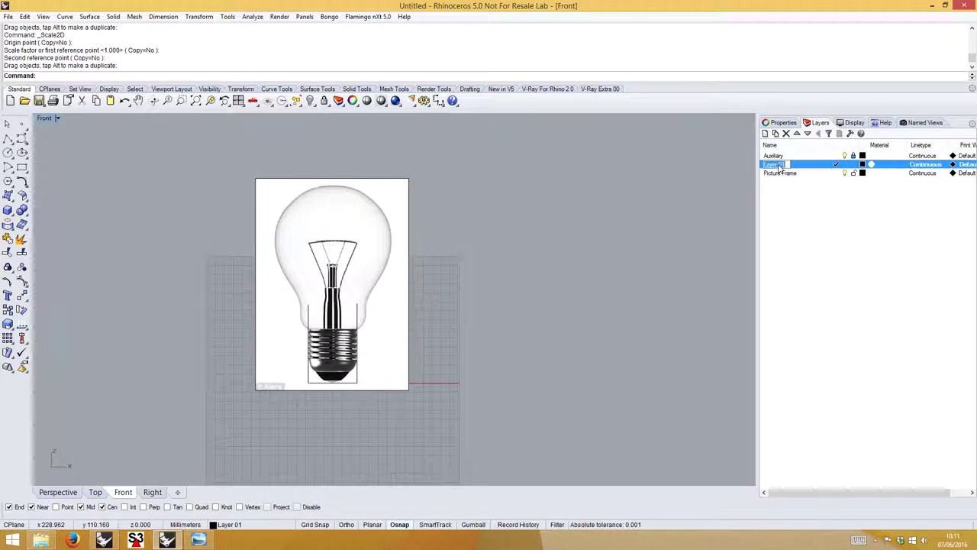
text(Glass bulb)
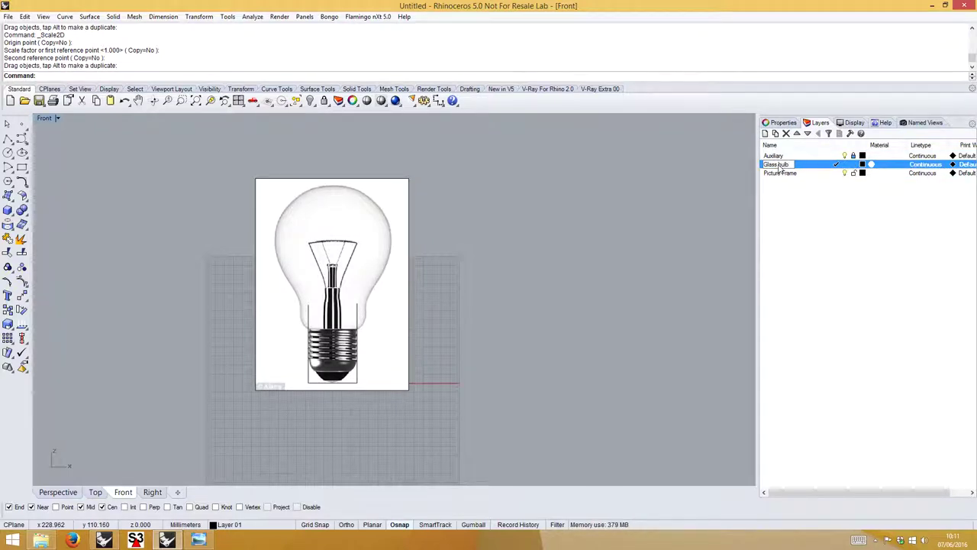
key(Return)
click(808, 134)
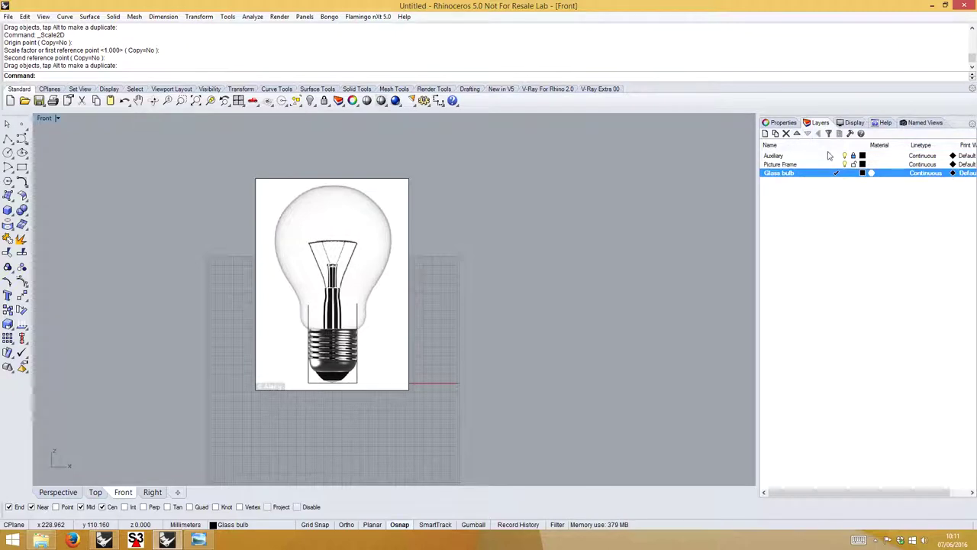
Set the Glass bulb layer's colour to Aquamarine.
click(861, 174)
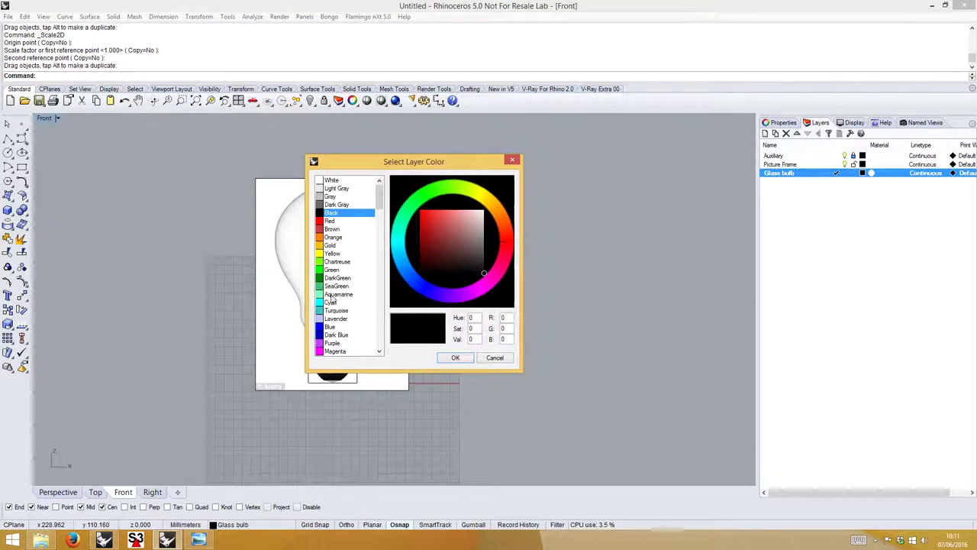
click(333, 294)
click(455, 357)
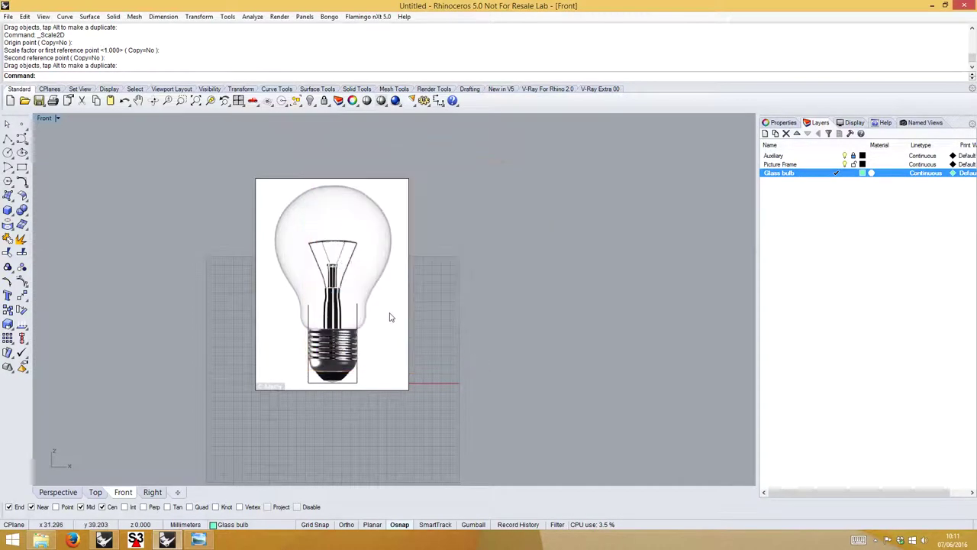
Make Auxiliary the current layer and draw a vertical polyline from the origin (0) to above the picture's upper edge.
right_drag(389, 317, 432, 325)
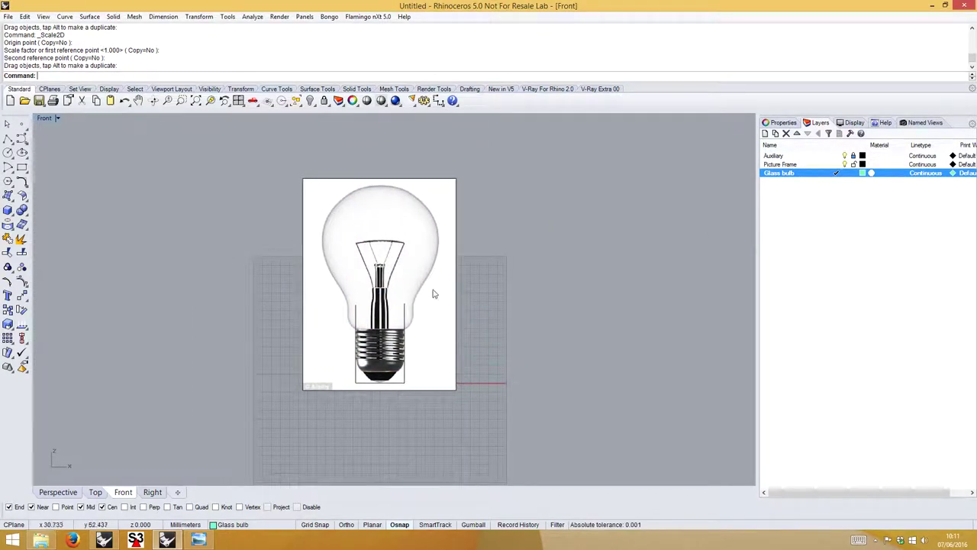
scroll(428, 290, up, 3)
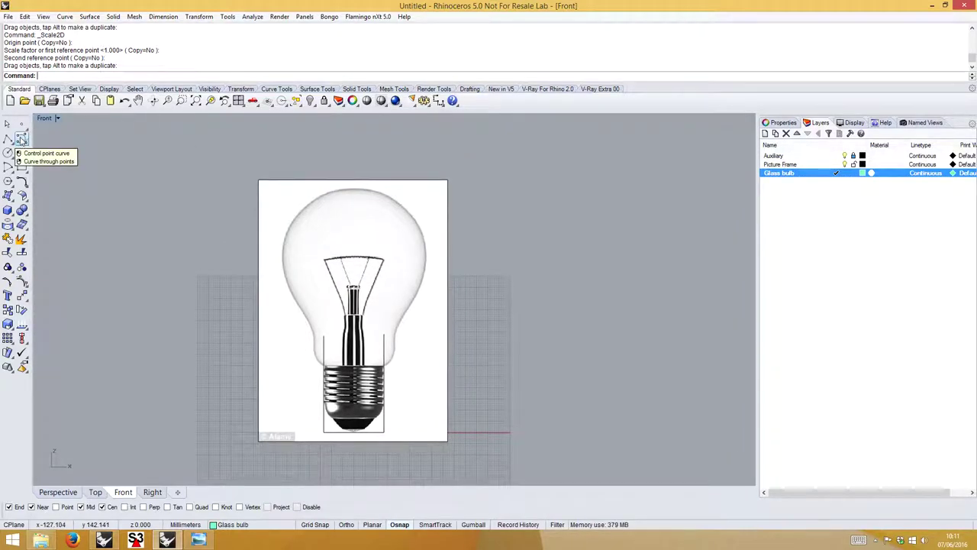
click(22, 139)
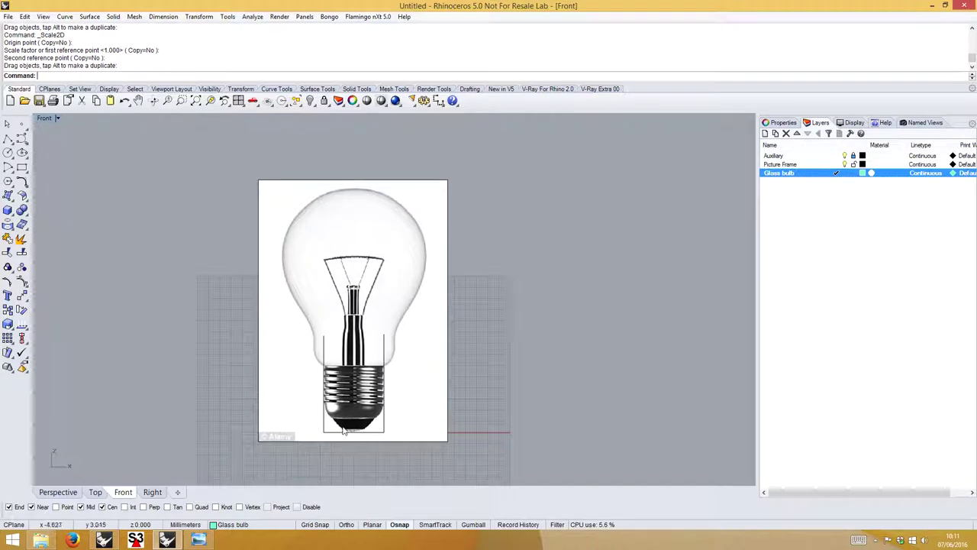
click(835, 157)
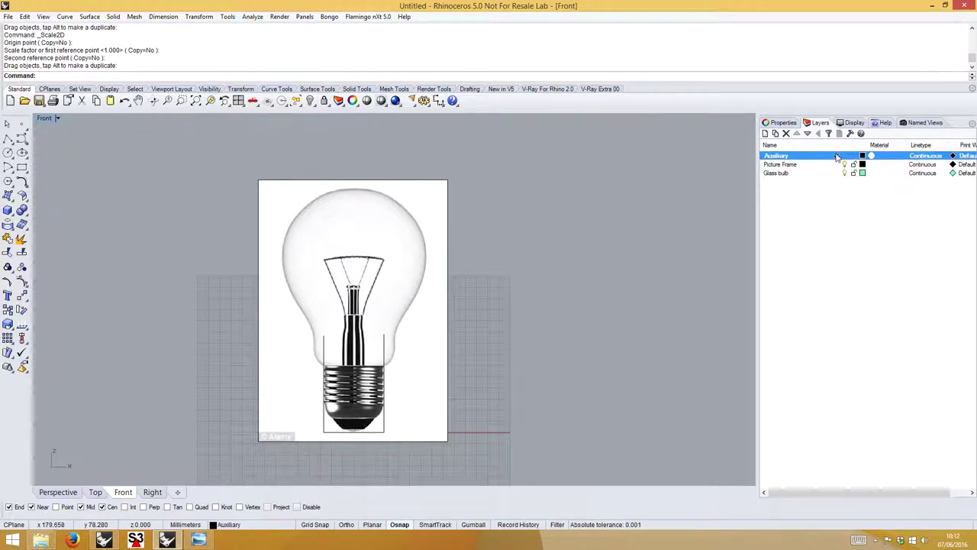
click(9, 139)
text(0)
key(Return)
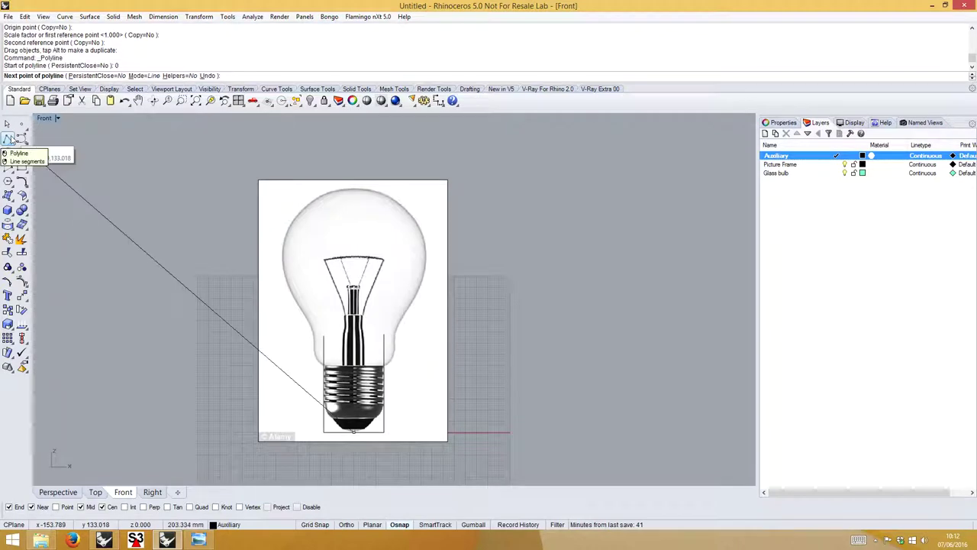
key(F8)
scroll(340, 148, up, 2)
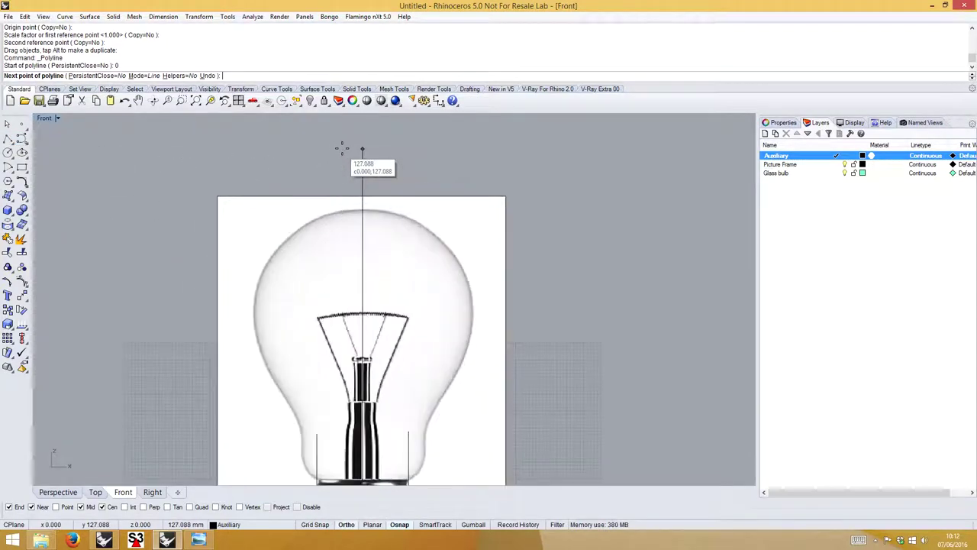
click(367, 135)
key(Return)
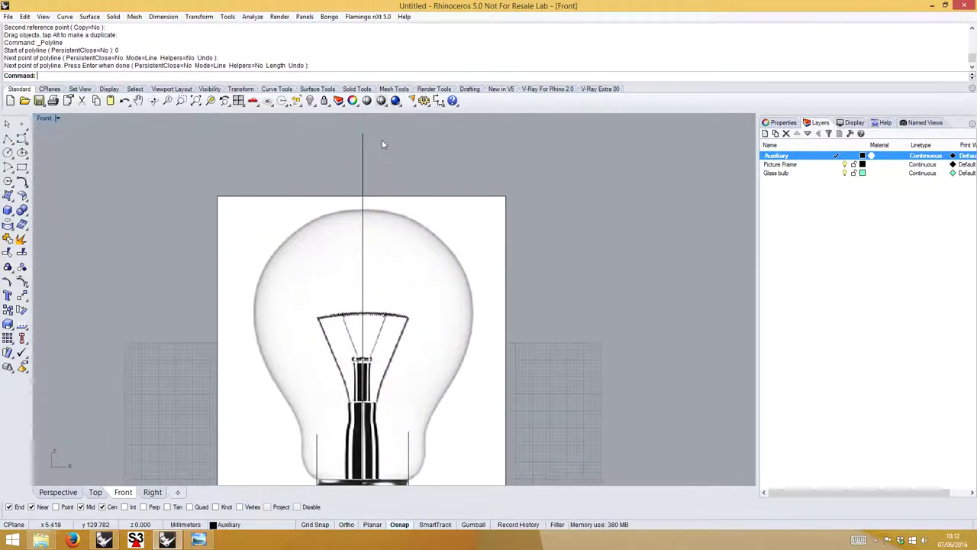
Move the vertical centreline straight down so it also extends below the bulb's tip, and deselect it.
click(363, 136)
drag(362, 135, 373, 163)
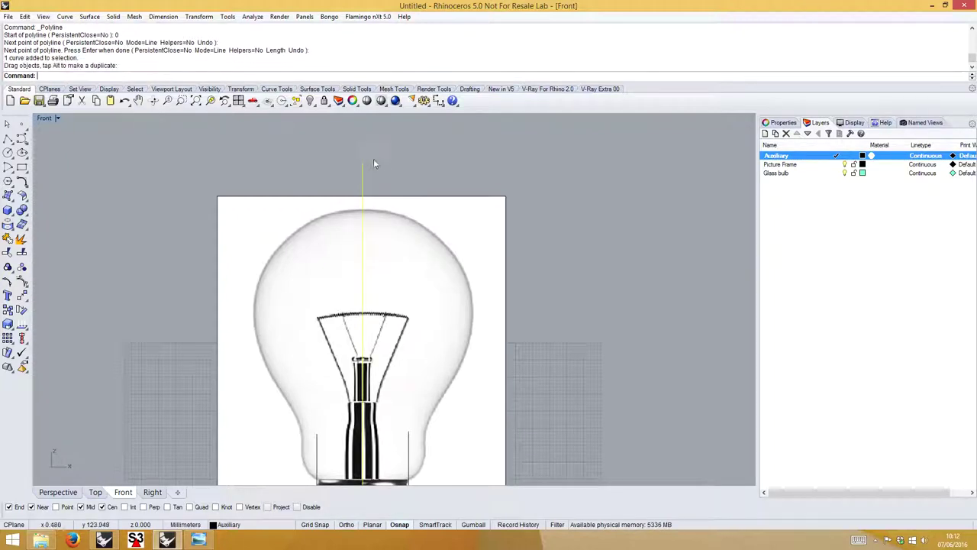
key(Escape)
Make Glass bulb the current layer and lock the Auxiliary and Picture Frame layers.
scroll(400, 182, down, 2)
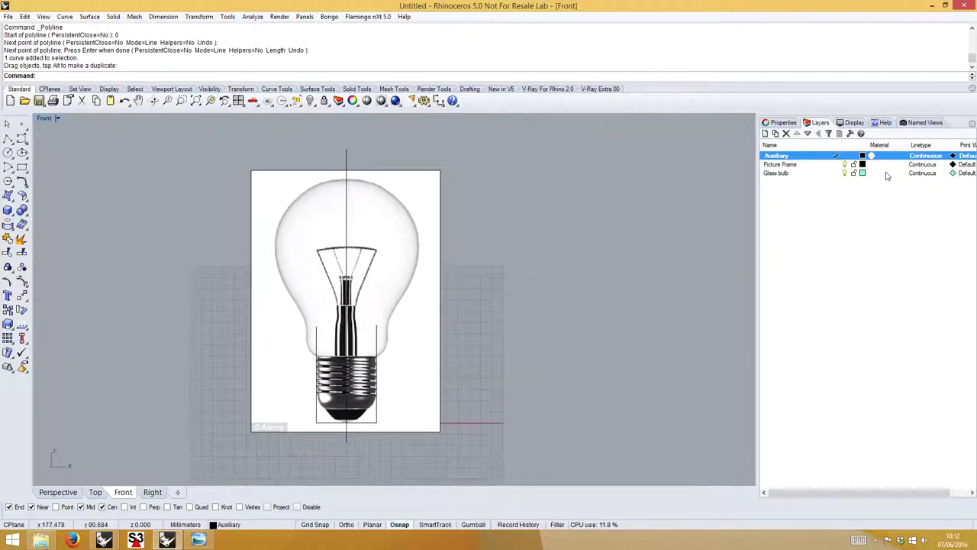
click(837, 174)
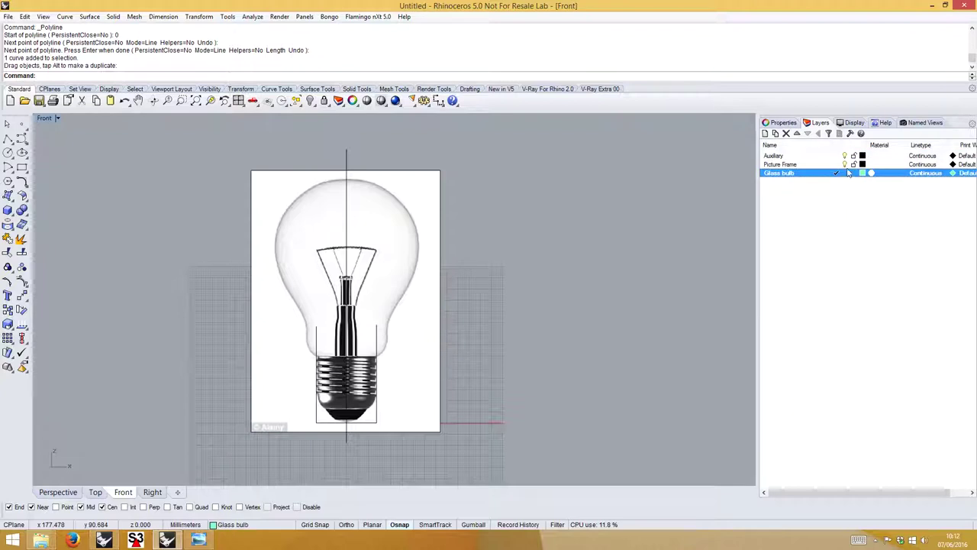
click(854, 155)
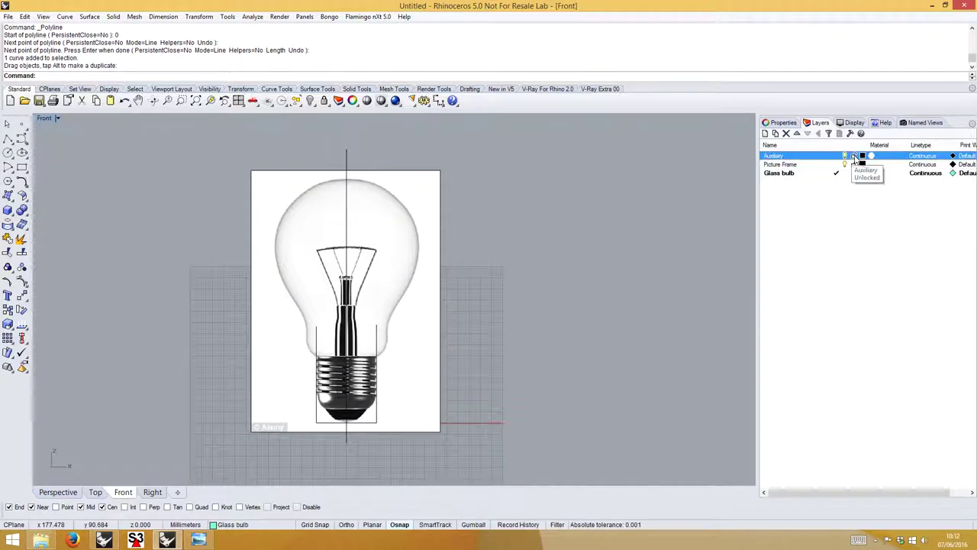
click(853, 164)
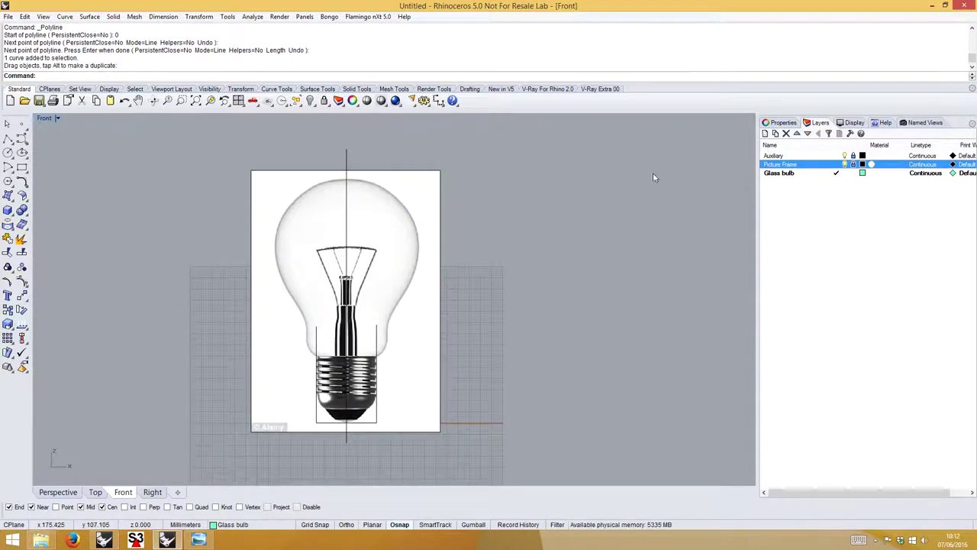
Start a degree 3 control point curve where the centreline meets the bulb's top, with the second point about 25 mm horizontally to its right.
click(22, 138)
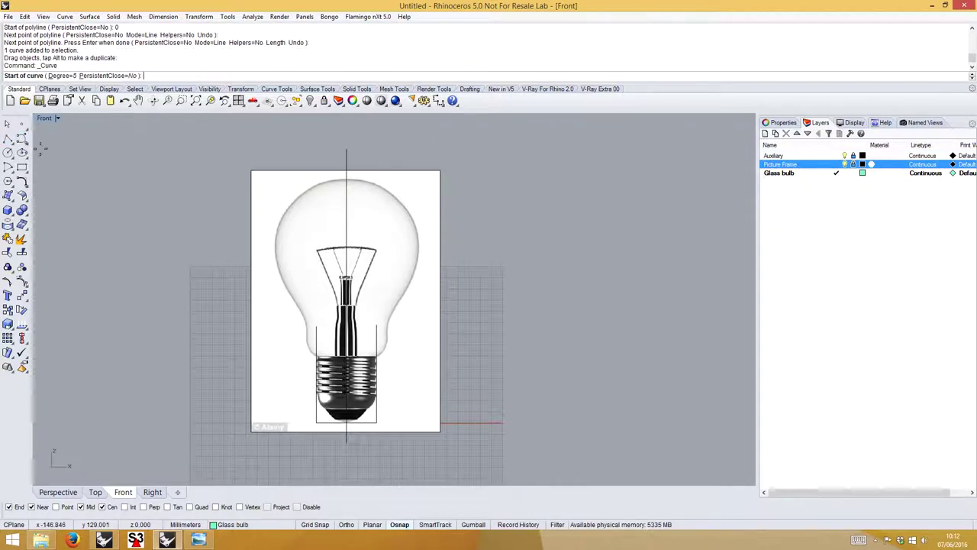
click(61, 75)
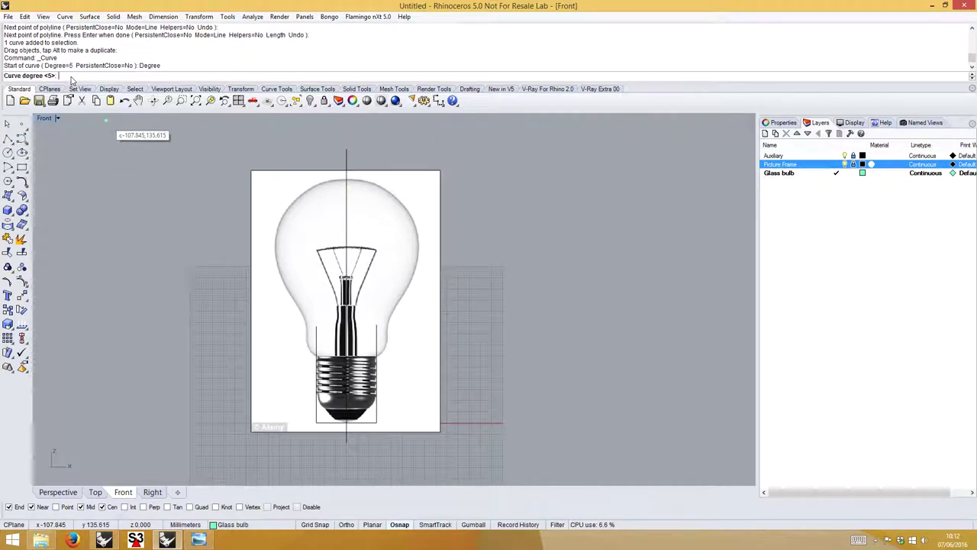
text(3)
key(Return)
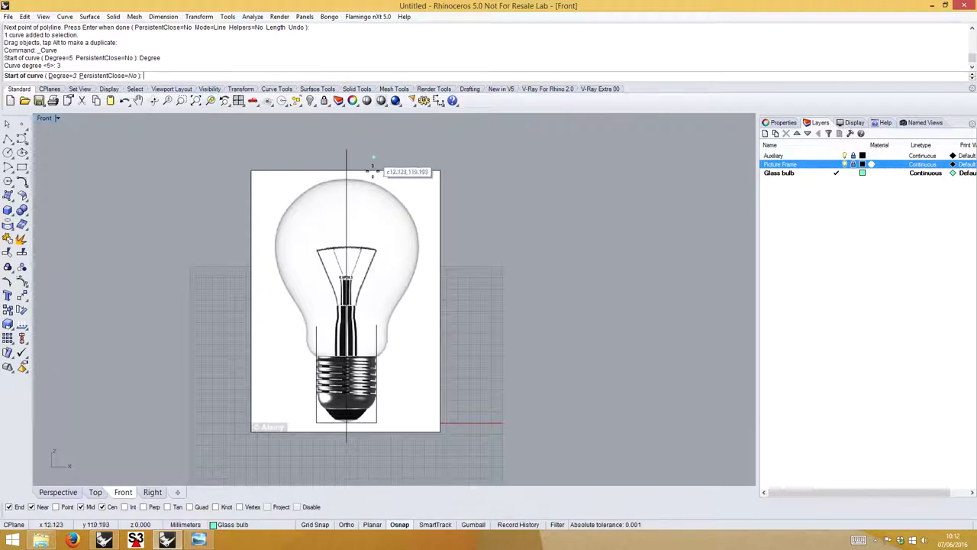
scroll(342, 174, up, 5)
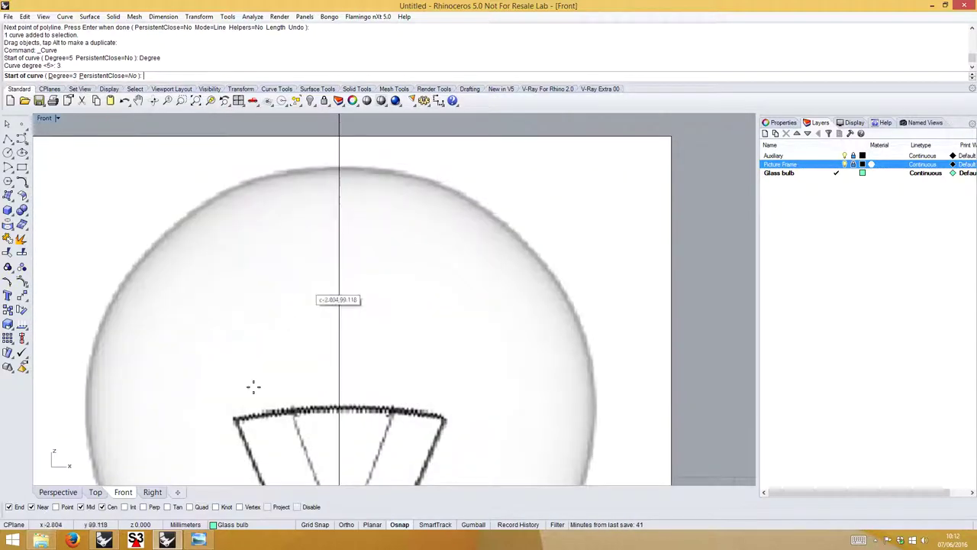
click(9, 506)
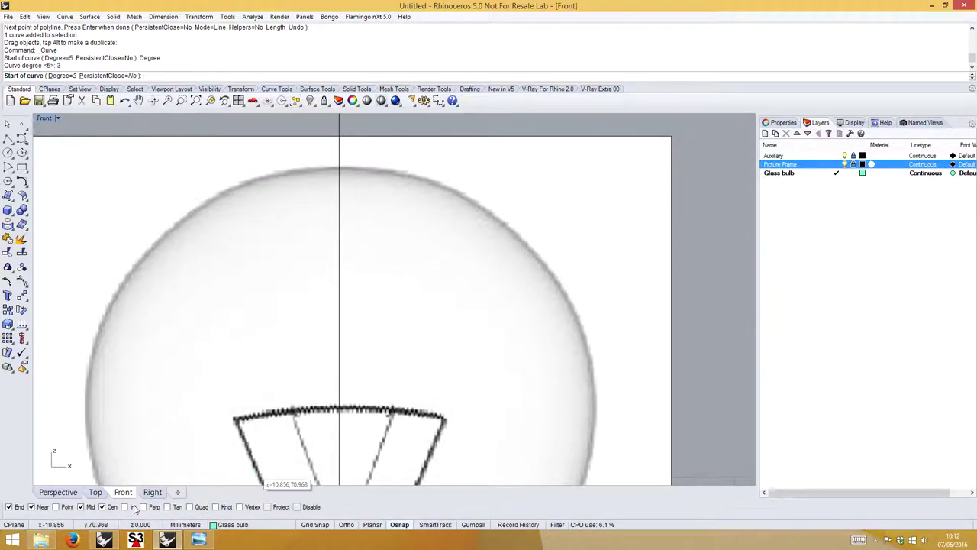
click(340, 166)
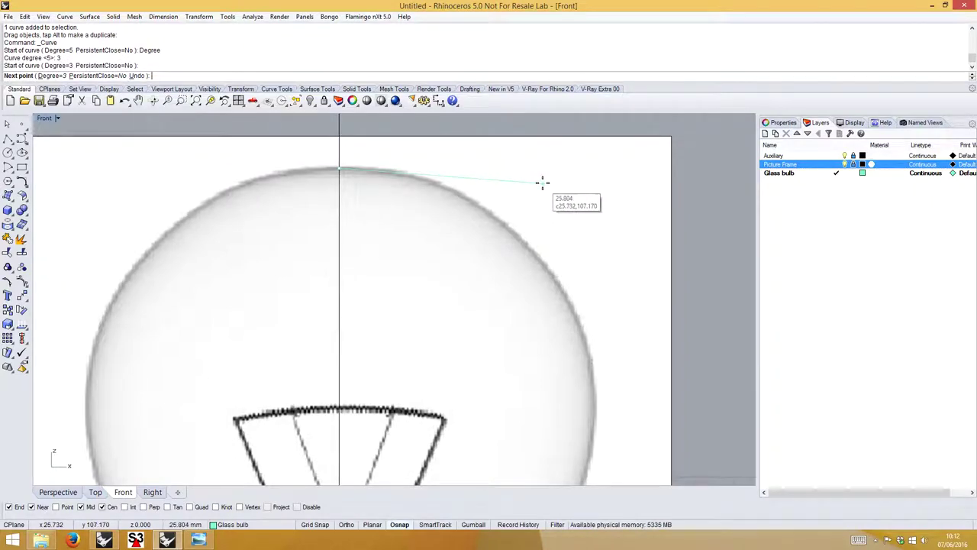
key(F8)
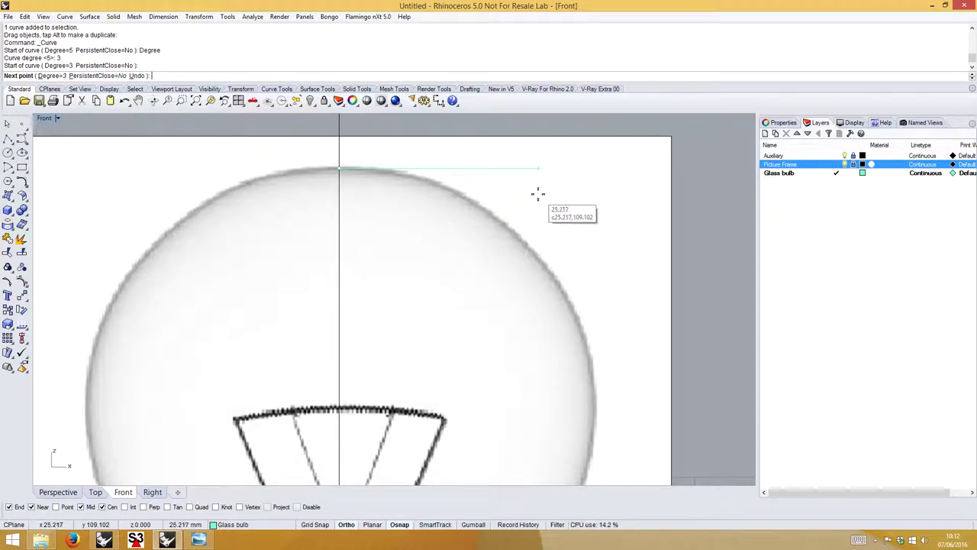
click(537, 193)
Continue the curve without ortho by placing control points beside the bulb's widest part and on the slope below it.
key(F8)
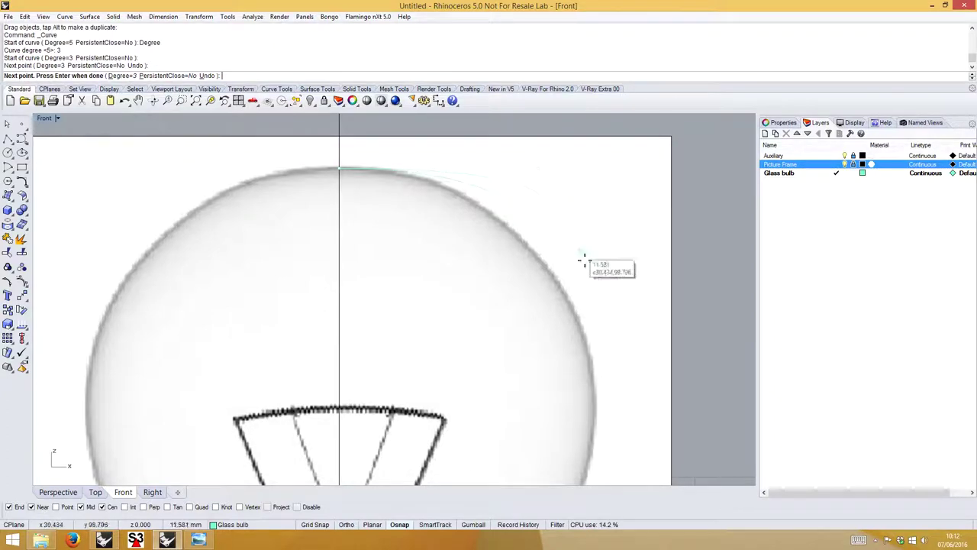
click(599, 368)
scroll(604, 381, down, 5)
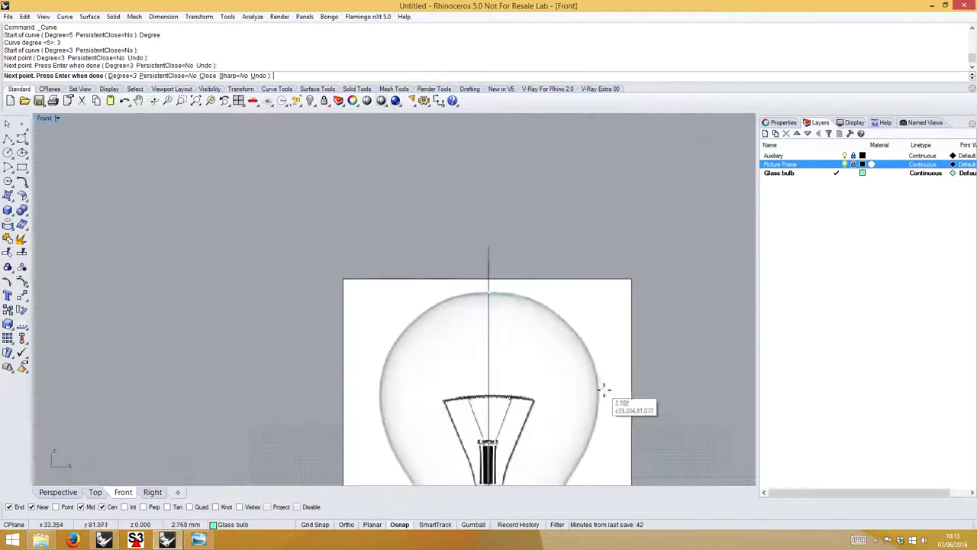
right_drag(607, 393, 479, 226)
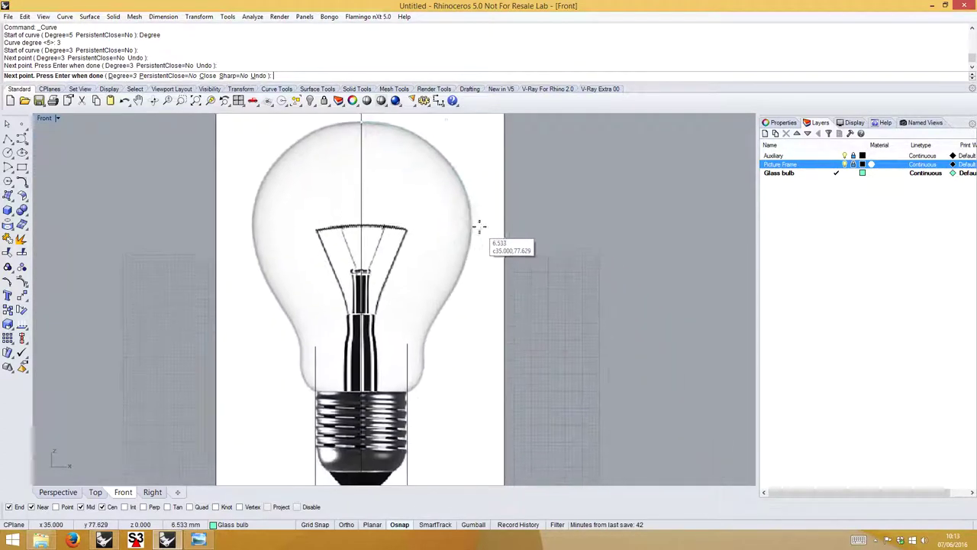
click(454, 285)
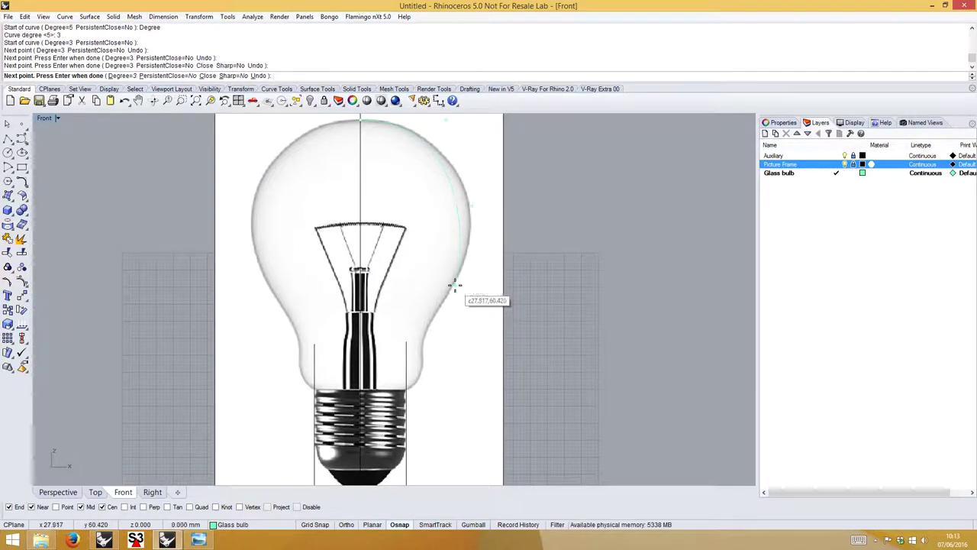
Add control points along the bulb's neck and lower bulge, and end the curve just inside the socket's upper edge.
click(427, 319)
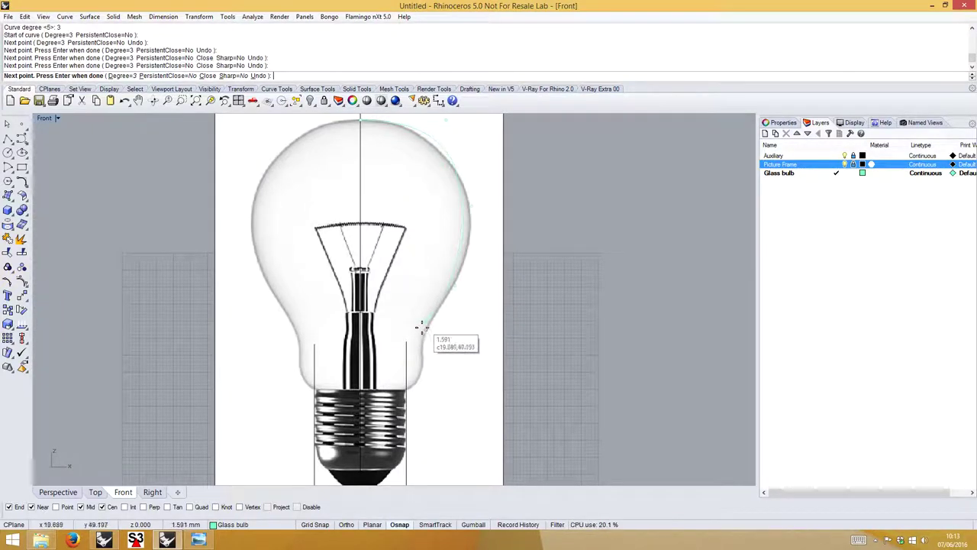
click(418, 333)
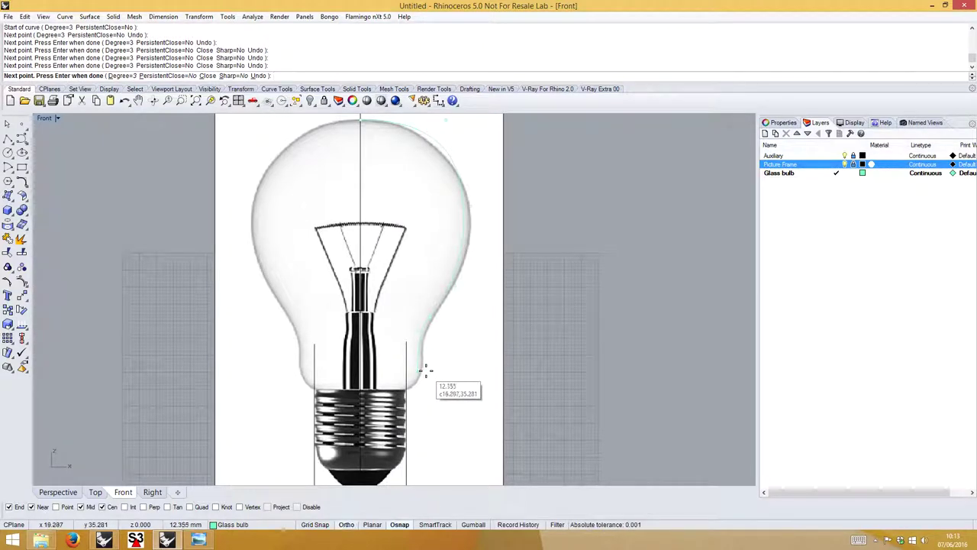
click(426, 373)
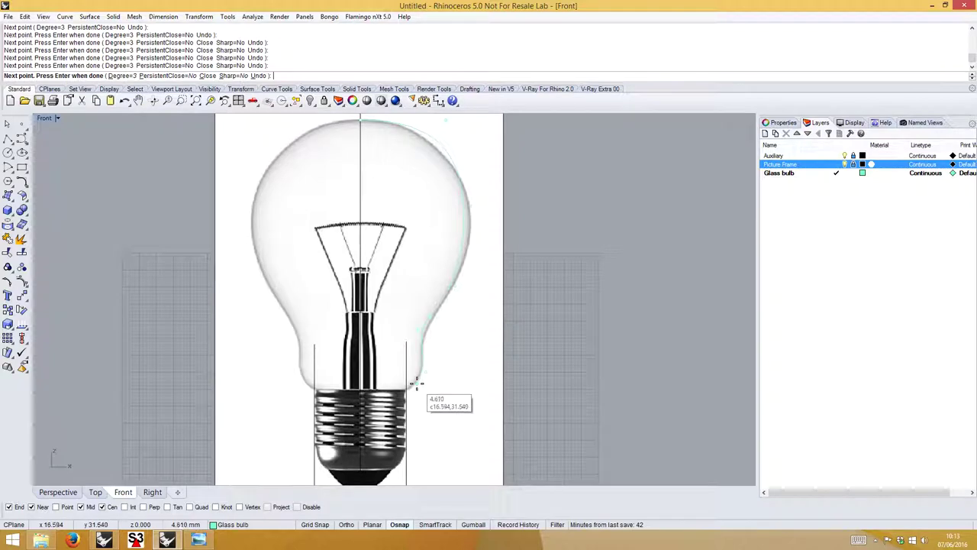
click(412, 379)
scroll(403, 391, up, 10)
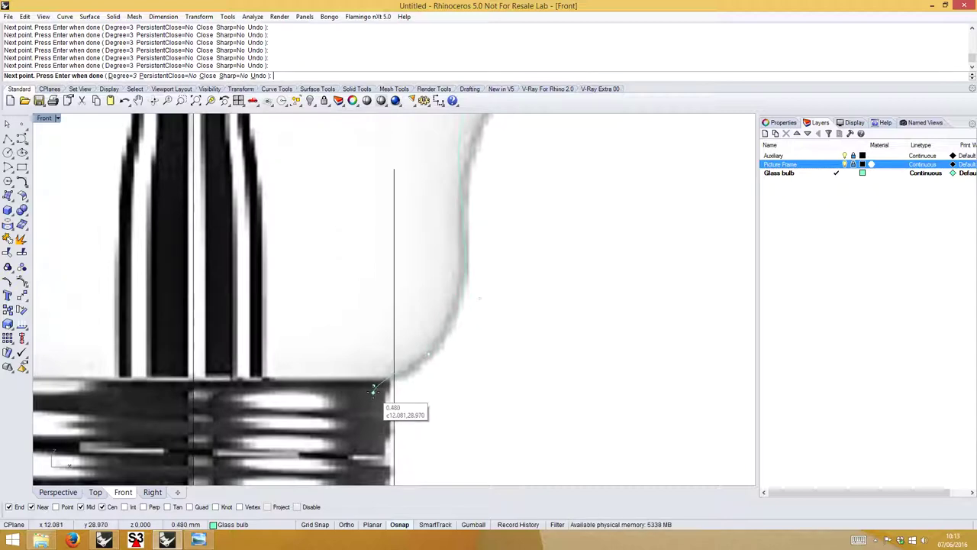
click(373, 392)
key(Return)
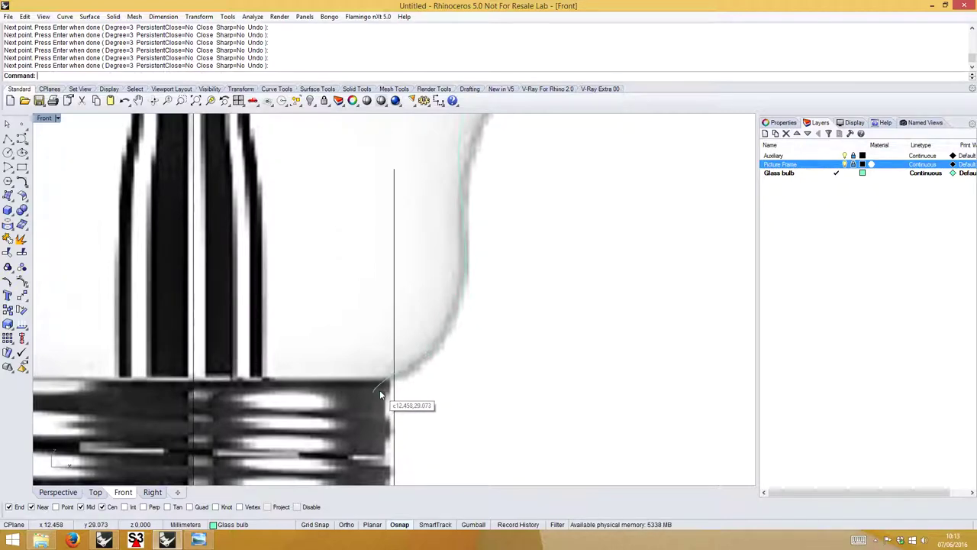
Turn on the control points of the glass profile curve.
click(442, 333)
scroll(445, 331, down, 5)
scroll(477, 287, up, 4)
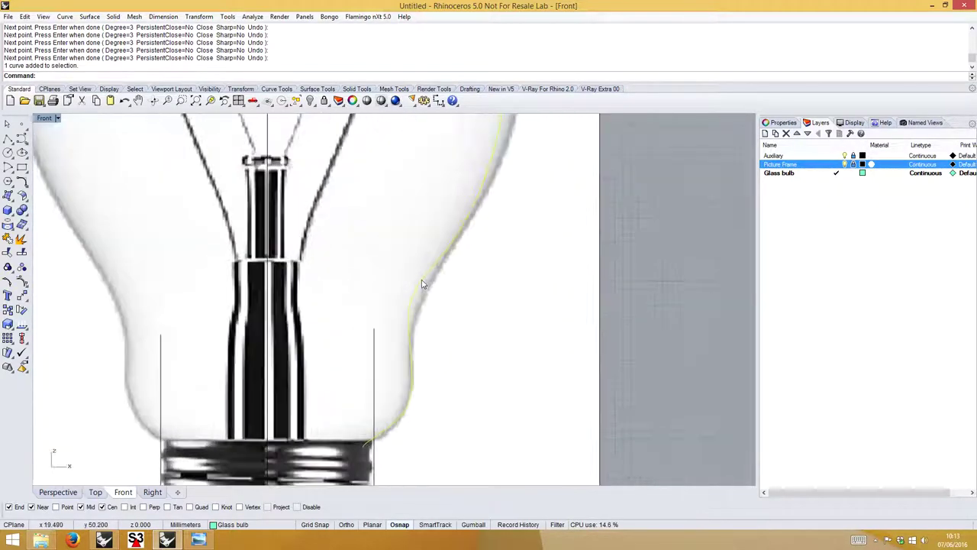
click(23, 282)
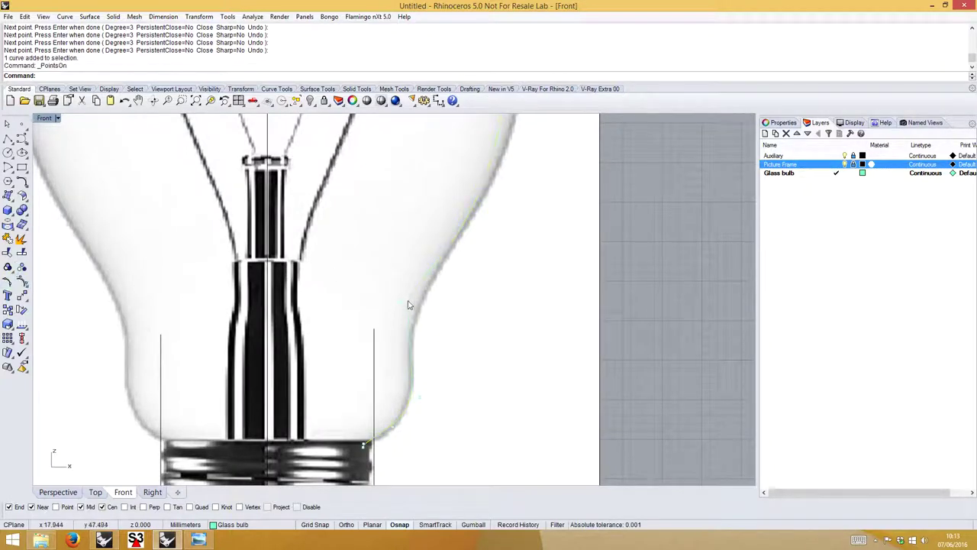
Change the Glass bulb layer's colour from its light shade to a darker green.
click(861, 173)
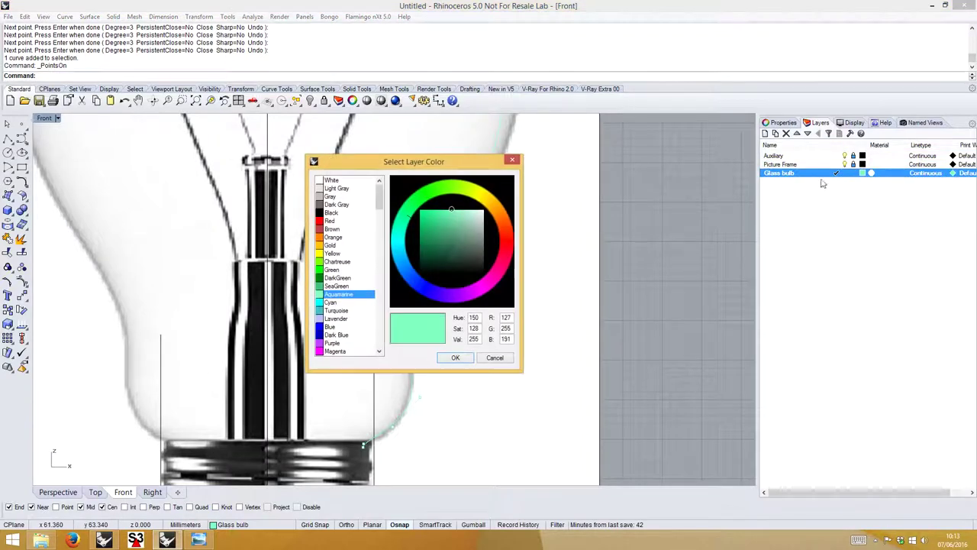
mouse_move(439, 242)
mouse_down()
mouse_move(417, 252)
mouse_move(426, 245)
mouse_up()
click(464, 358)
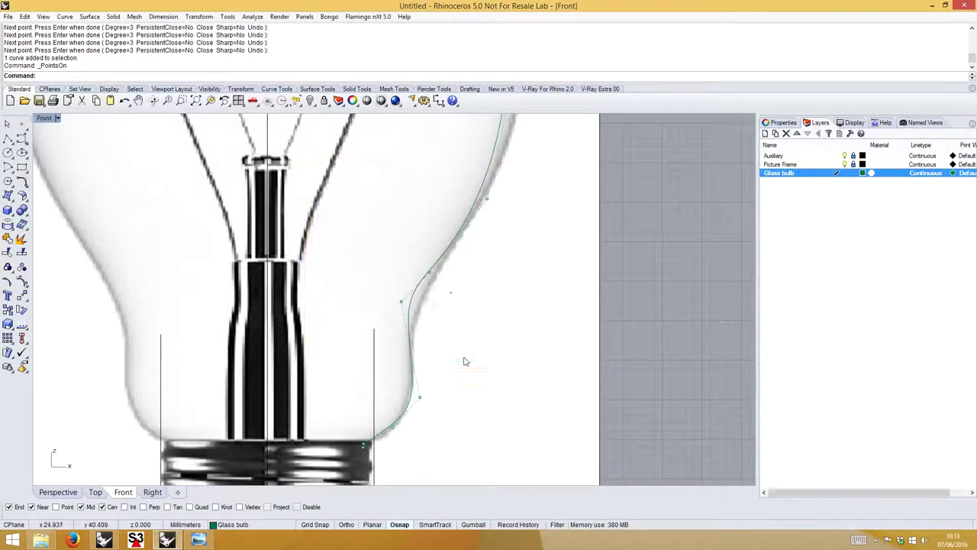
Move the control point beside the bulb's widest part outward and the second point from the top horizontally closer to the centreline.
click(489, 201)
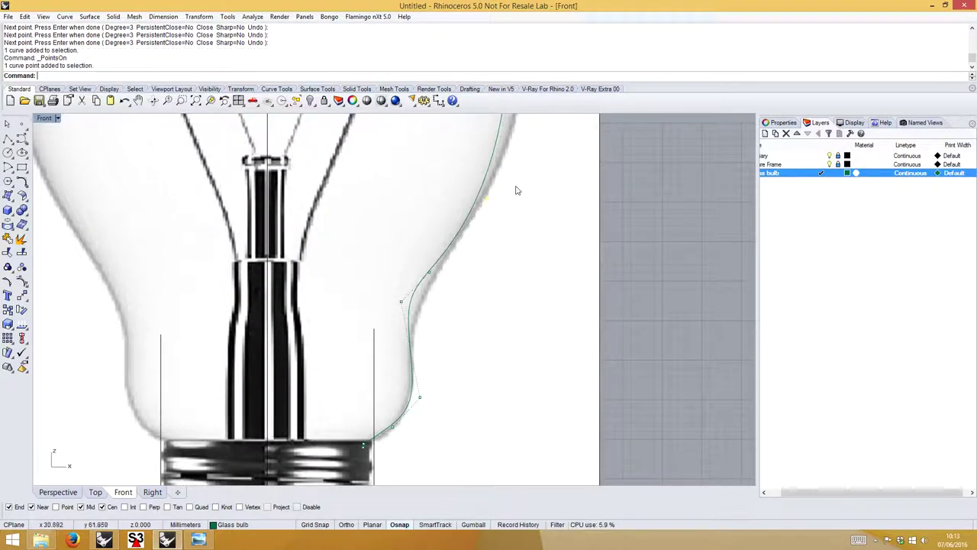
scroll(489, 229, up, 5)
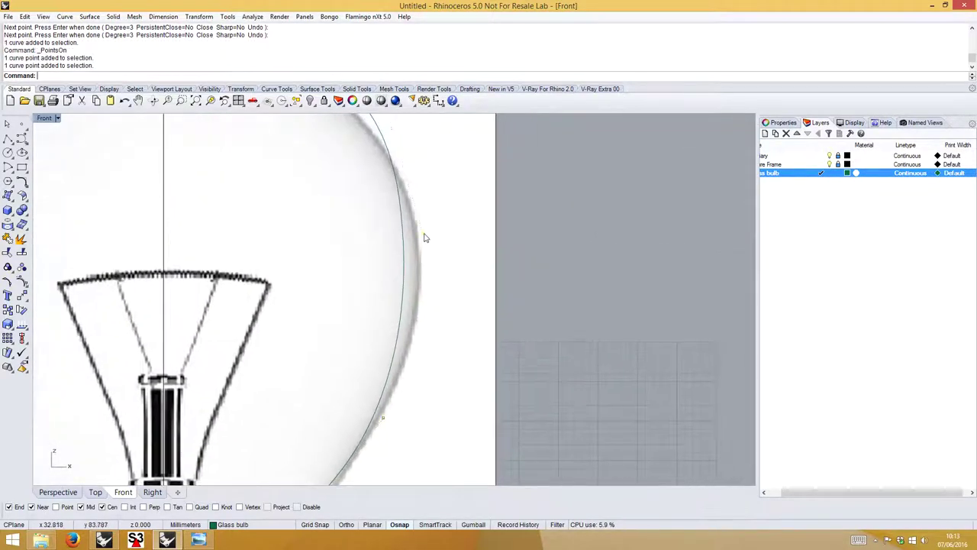
drag(423, 233, 447, 240)
right_drag(436, 190, 460, 301)
scroll(382, 166, down, 1)
click(388, 159)
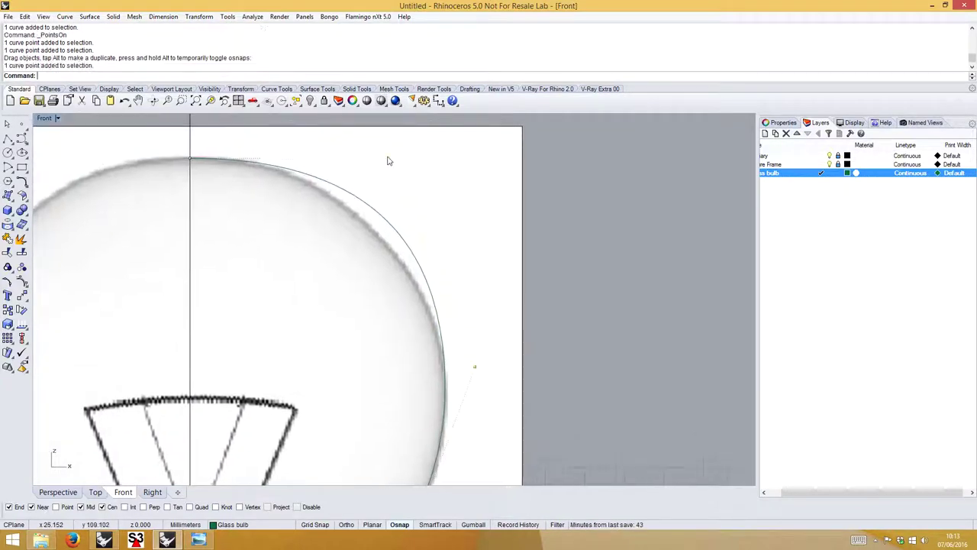
drag(379, 156, 356, 157)
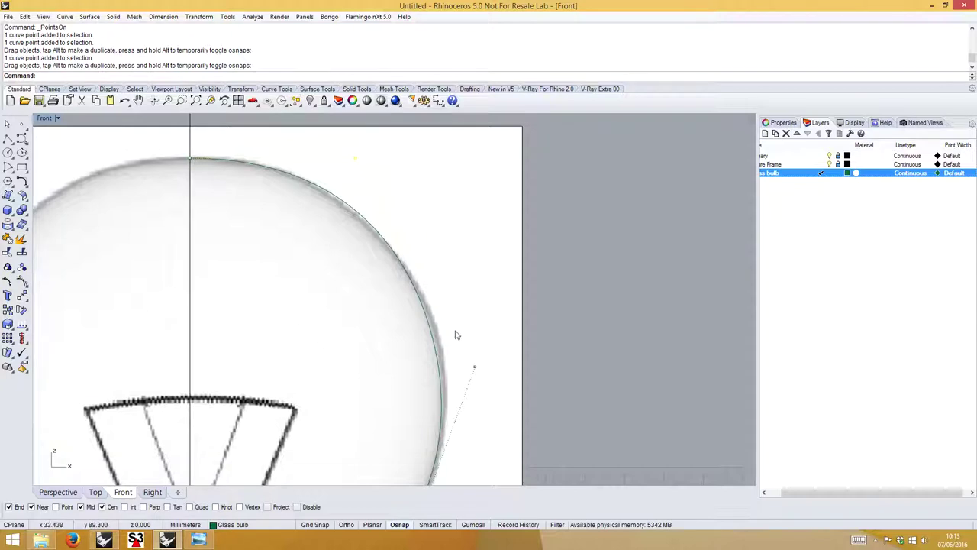
Fine-tune the side and upper control points so the curve follows the outline of the bulb's dome, keeping the upper point horizontal.
drag(475, 367, 484, 366)
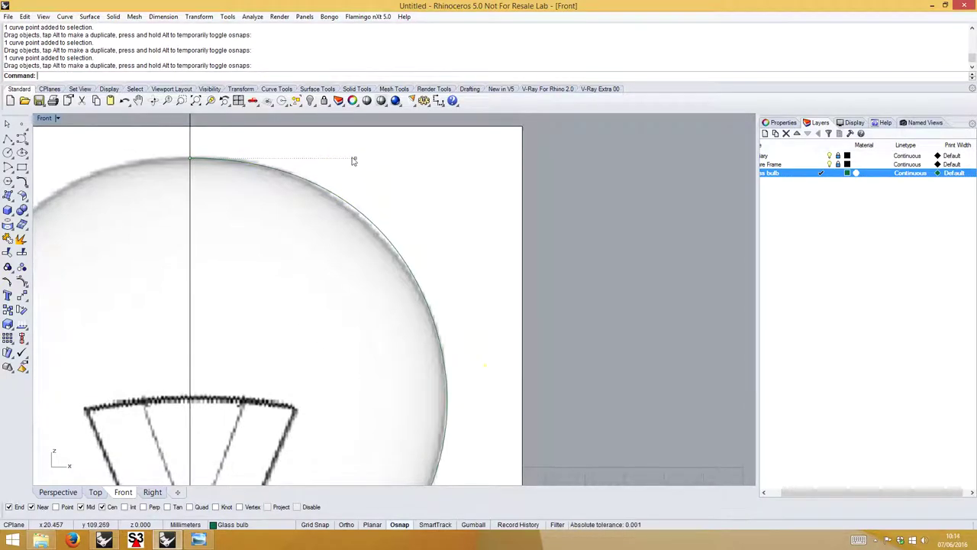
click(354, 160)
shift+drag(350, 160, 346, 158)
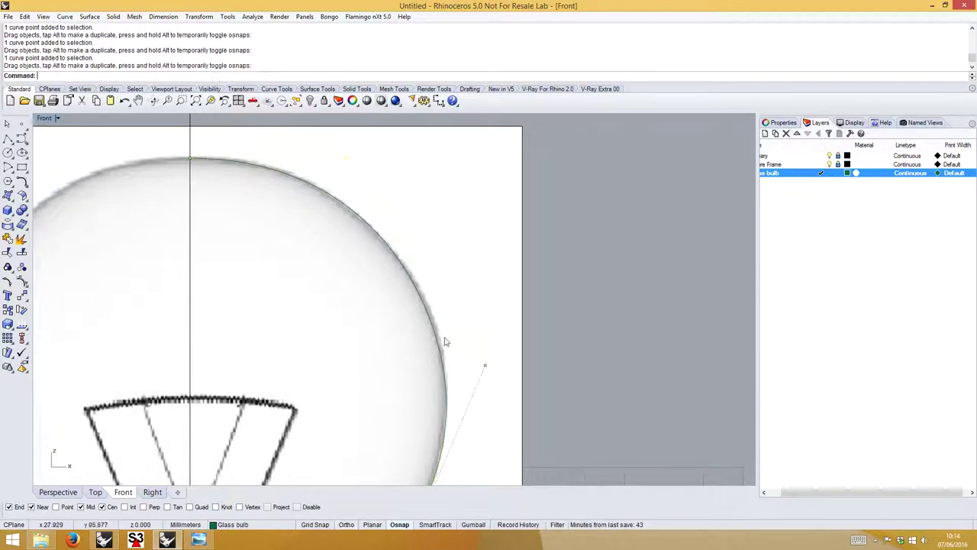
click(487, 367)
drag(491, 356, 489, 355)
Move the control point at the neck's inward bend down to fit the curve to the bulb's outline.
scroll(489, 355, down, 2)
key(Down)
key(Down)
key(Down)
key(Down)
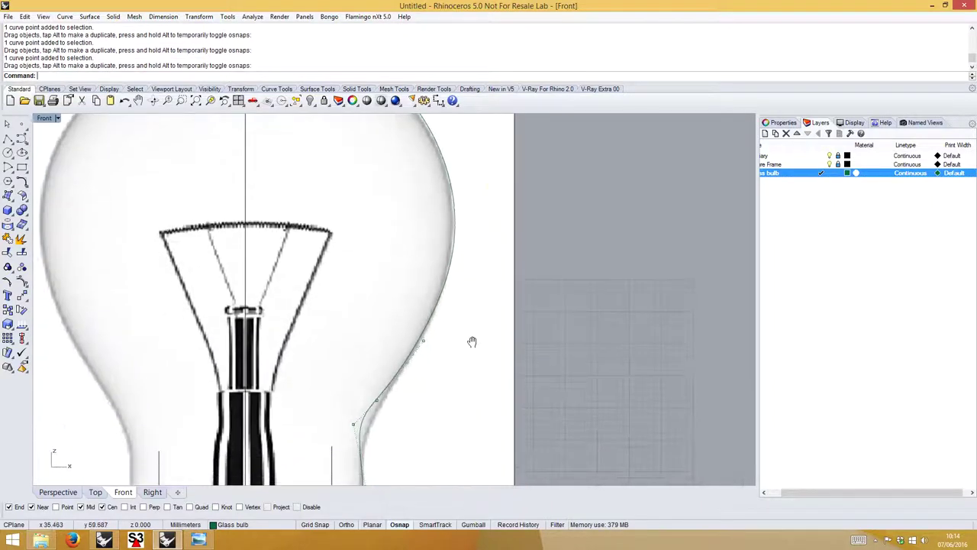
scroll(416, 308, up, 3)
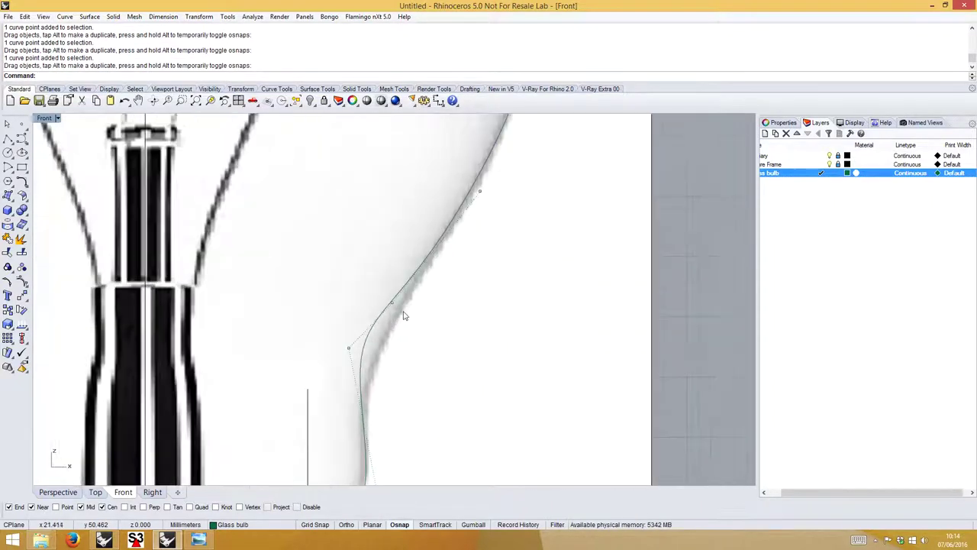
click(349, 351)
drag(349, 353, 352, 385)
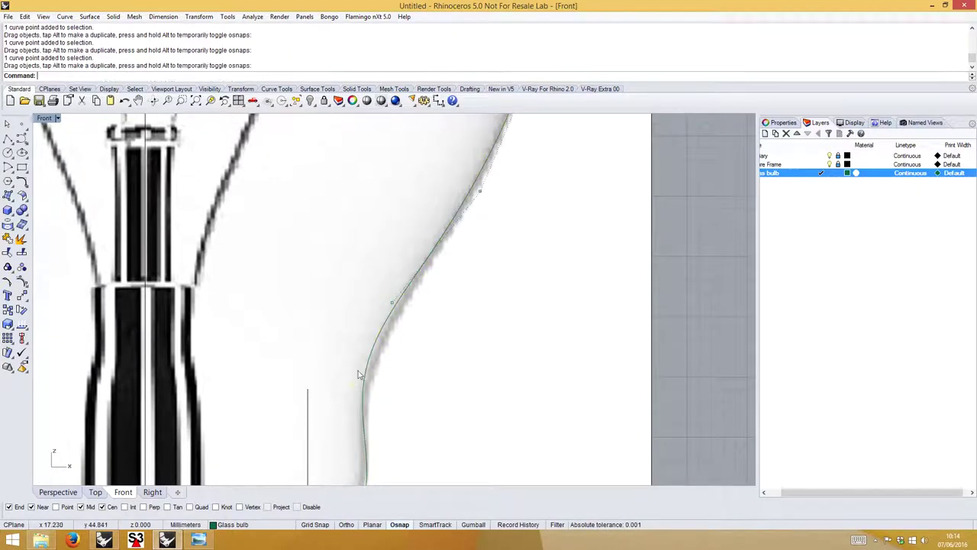
Disable all object snaps and nudge the two neck control points slightly down and outward to match the picture.
click(391, 305)
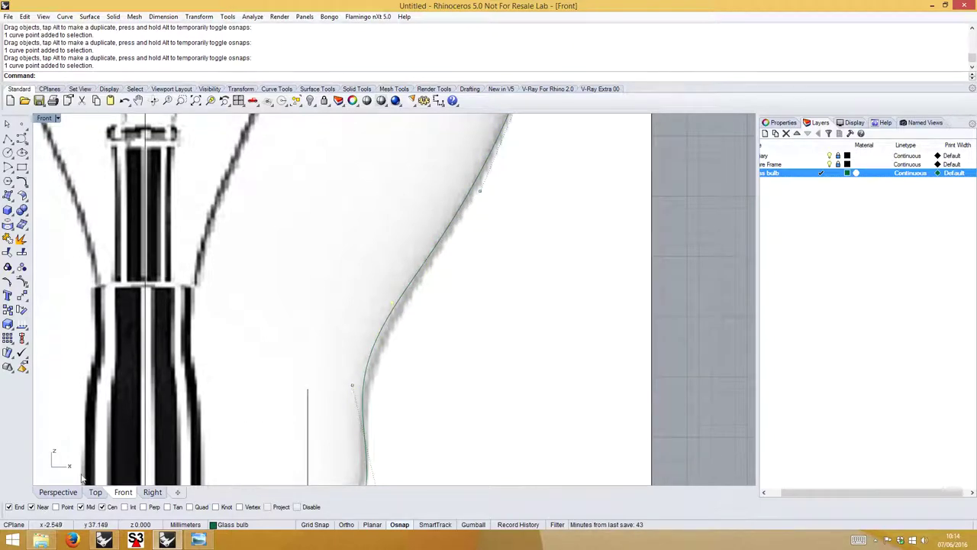
click(297, 507)
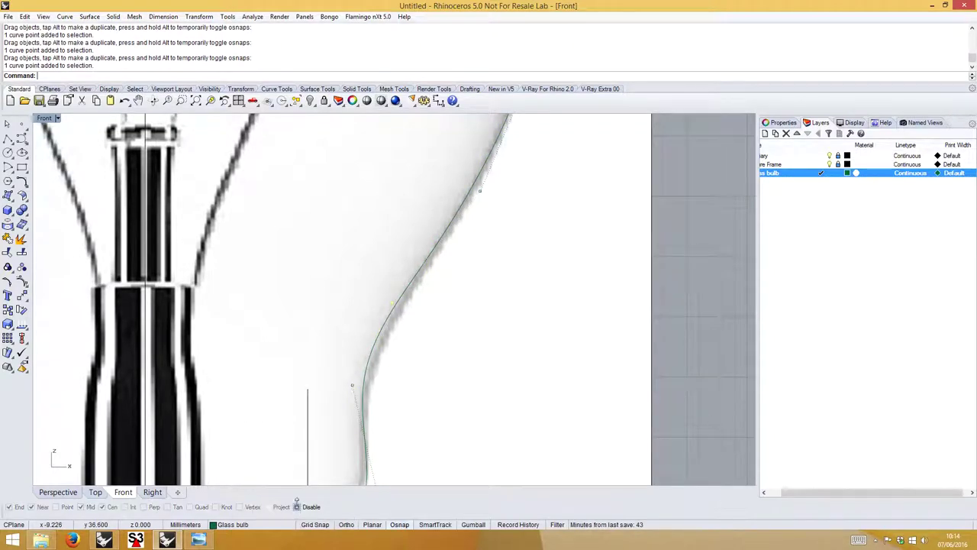
drag(392, 305, 395, 309)
right_drag(458, 343, 455, 273)
click(350, 318)
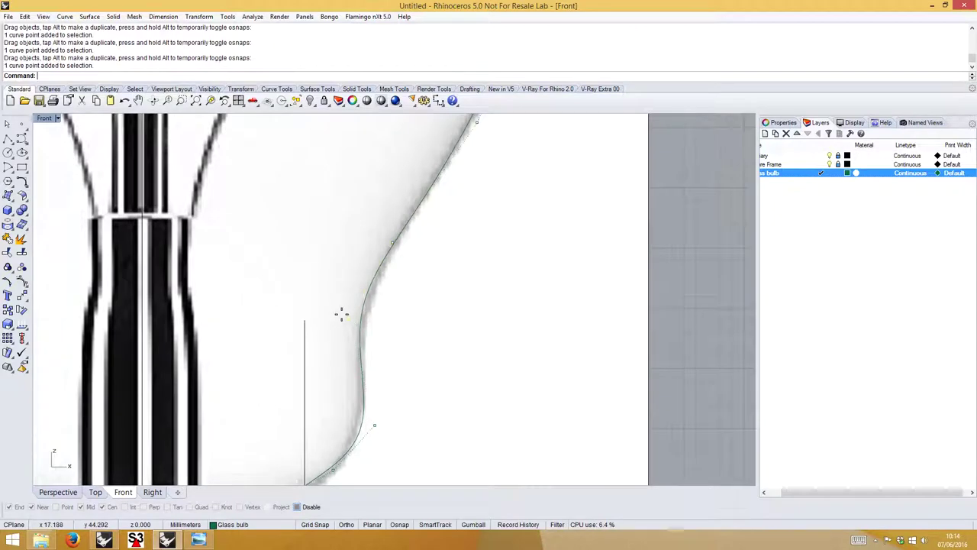
drag(342, 313, 349, 323)
Shift the two control points at the lower bulge slightly down and inward to follow the glass edge above the socket.
right_drag(403, 399, 407, 357)
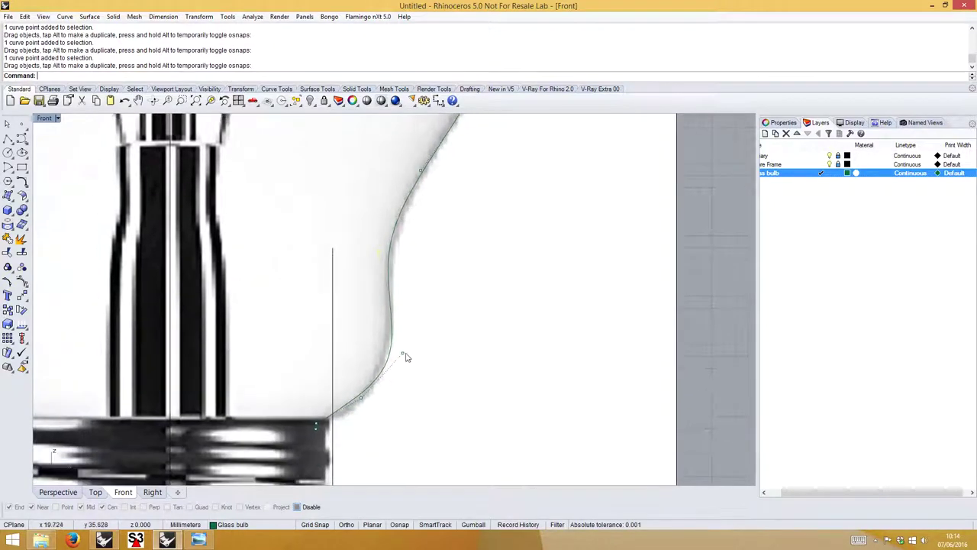
drag(403, 354, 398, 363)
right_drag(357, 411, 384, 387)
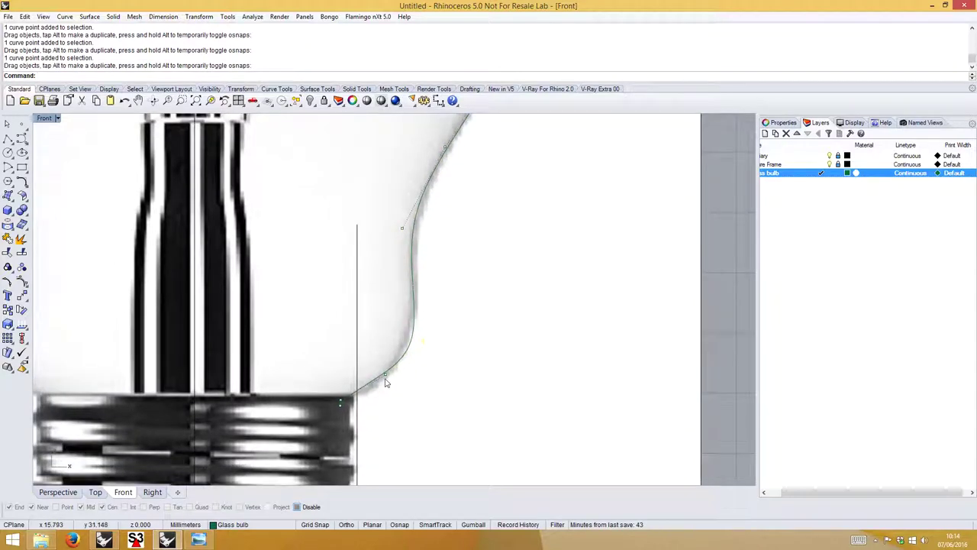
mouse_move(387, 379)
mouse_down()
mouse_move(384, 392)
mouse_move(381, 382)
mouse_up()
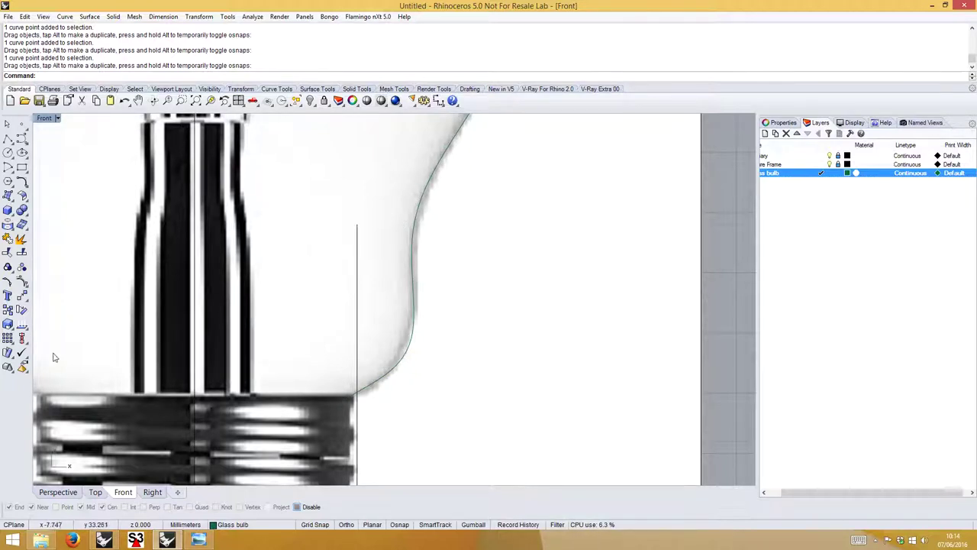
Display the curvature graph of the glass profile curve.
click(22, 354)
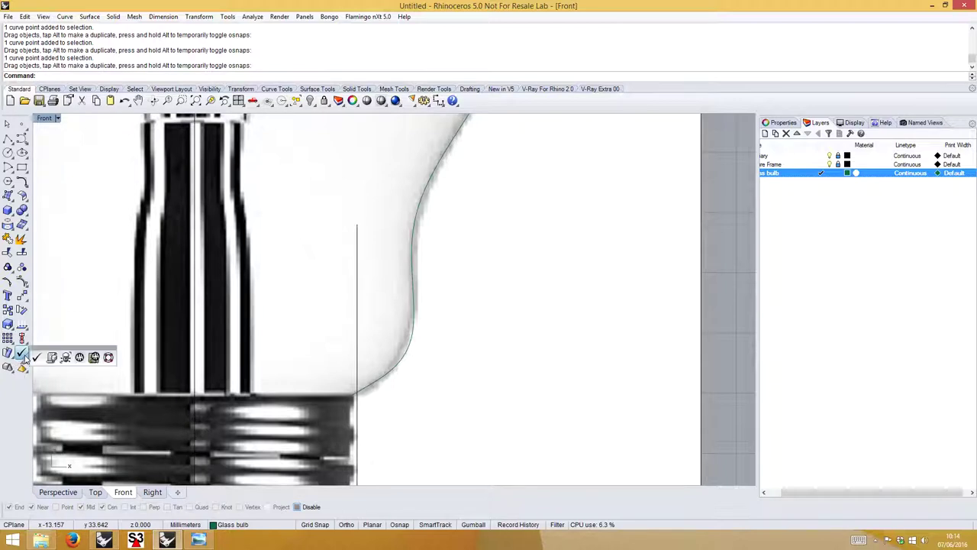
click(22, 326)
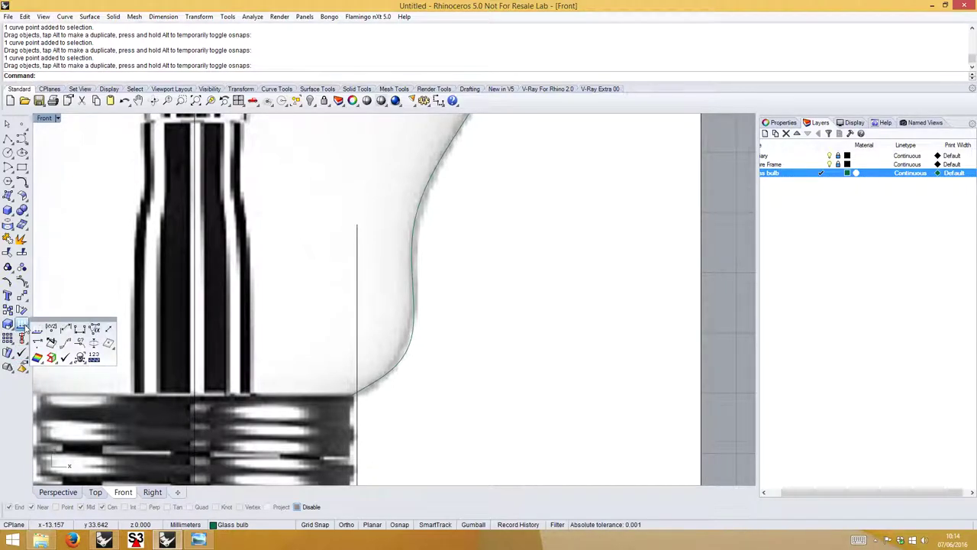
click(65, 342)
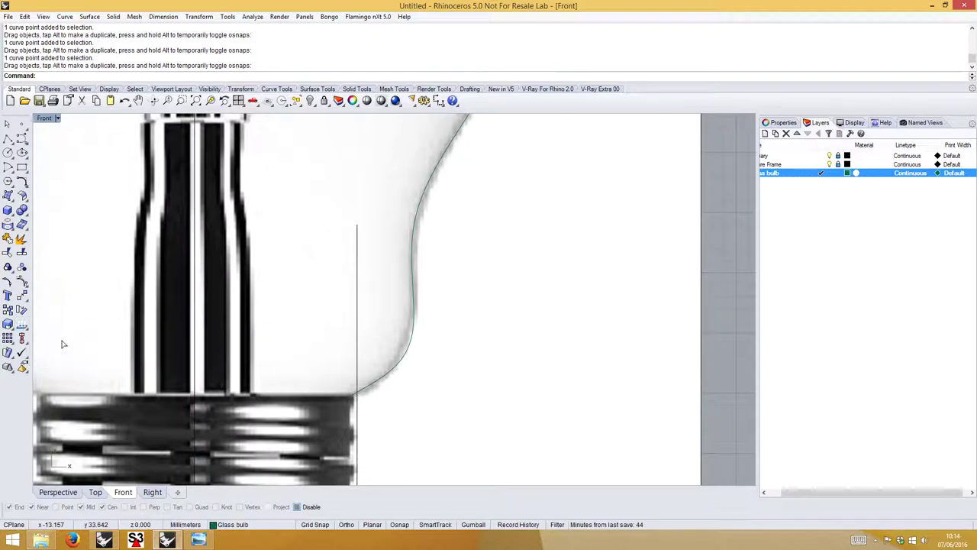
click(416, 258)
key(Return)
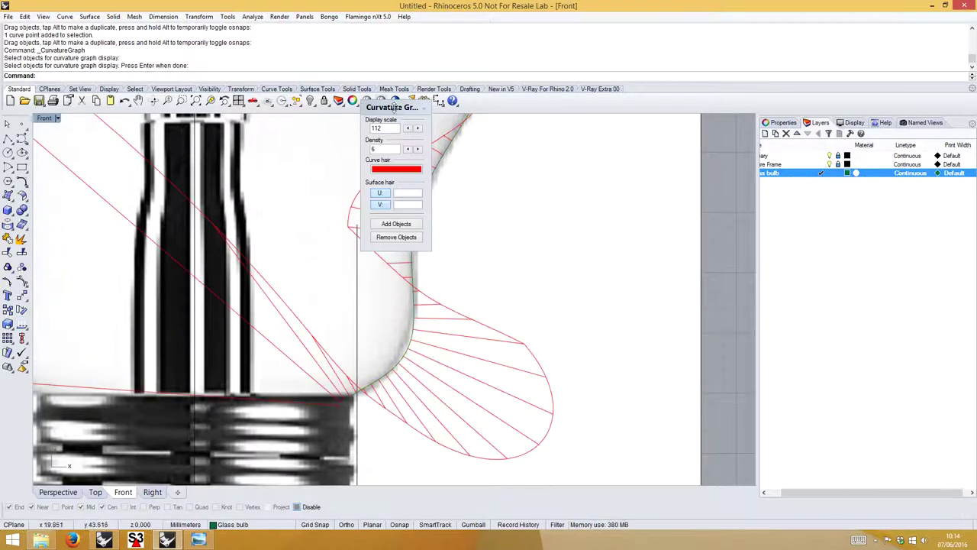
Reduce the curvature graph's display scale to 109 and examine the graph along the whole profile curve.
drag(393, 108, 620, 142)
click(633, 162)
click(633, 163)
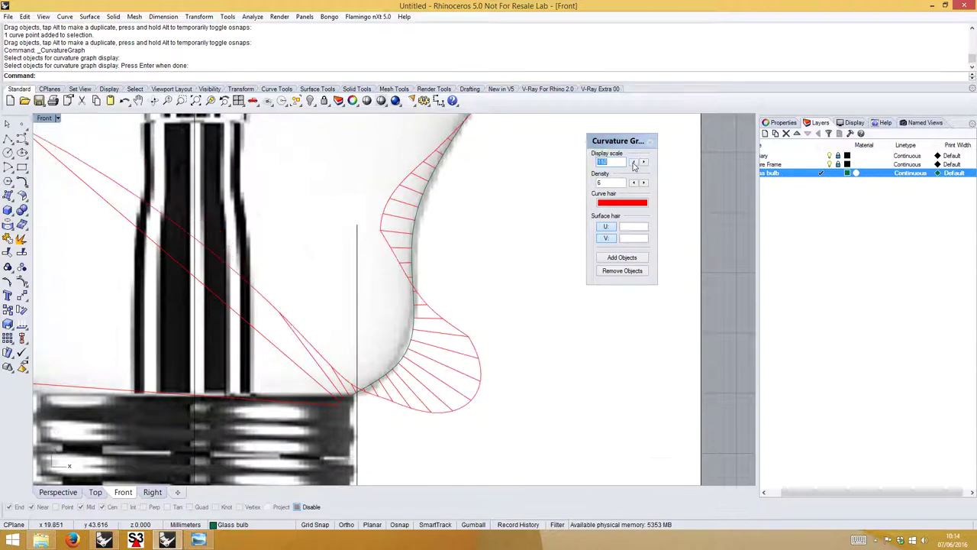
click(633, 163)
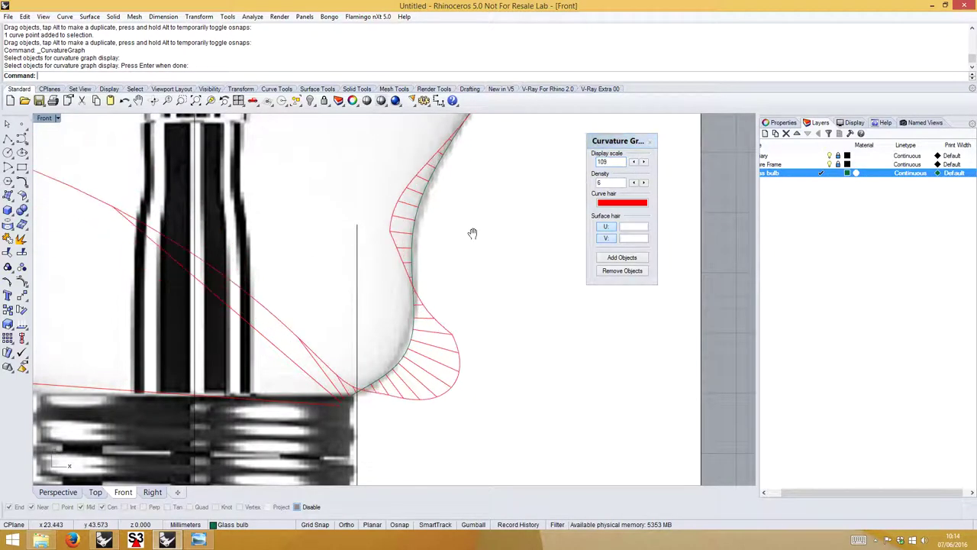
scroll(465, 259, down, 8)
scroll(421, 257, up, 2)
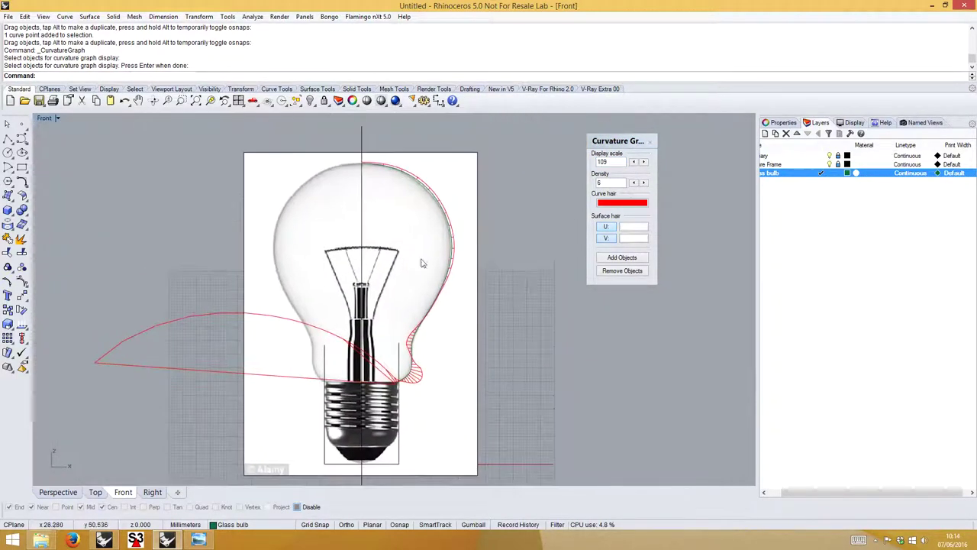
Show the glass profile's control points and nudge the outer lower bulge point slightly inward, guided by the curvature graph.
scroll(366, 172, up, 2)
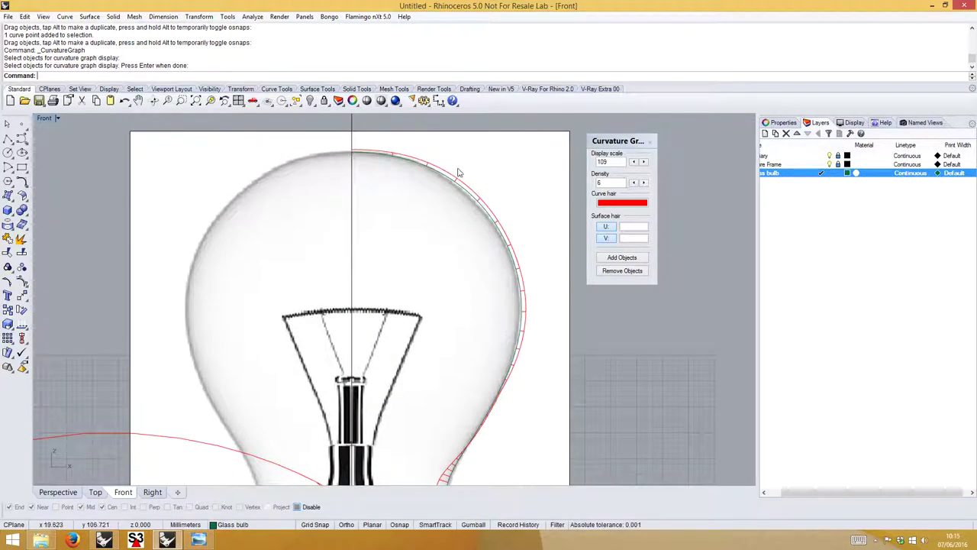
scroll(504, 321, up, 2)
scroll(426, 301, up, 1)
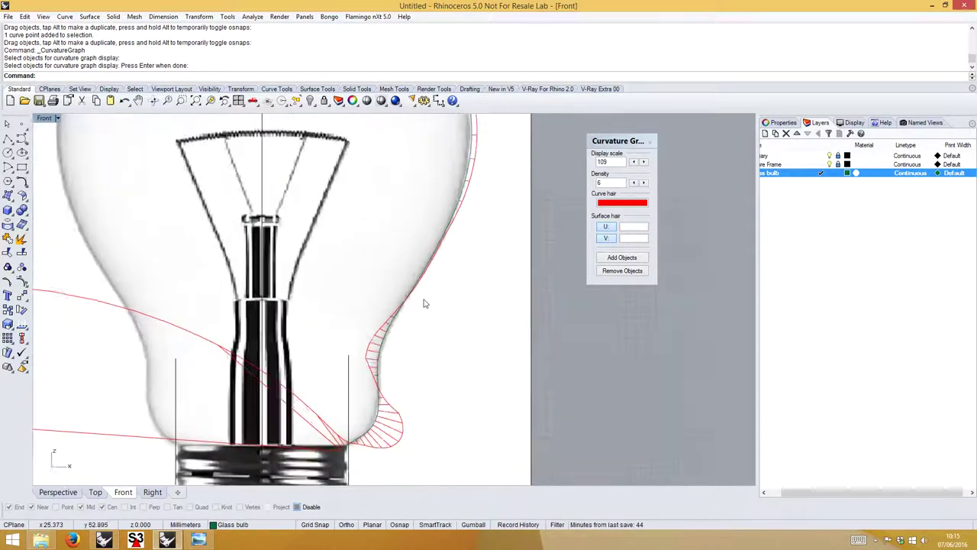
scroll(408, 306, up, 1)
scroll(408, 300, up, 4)
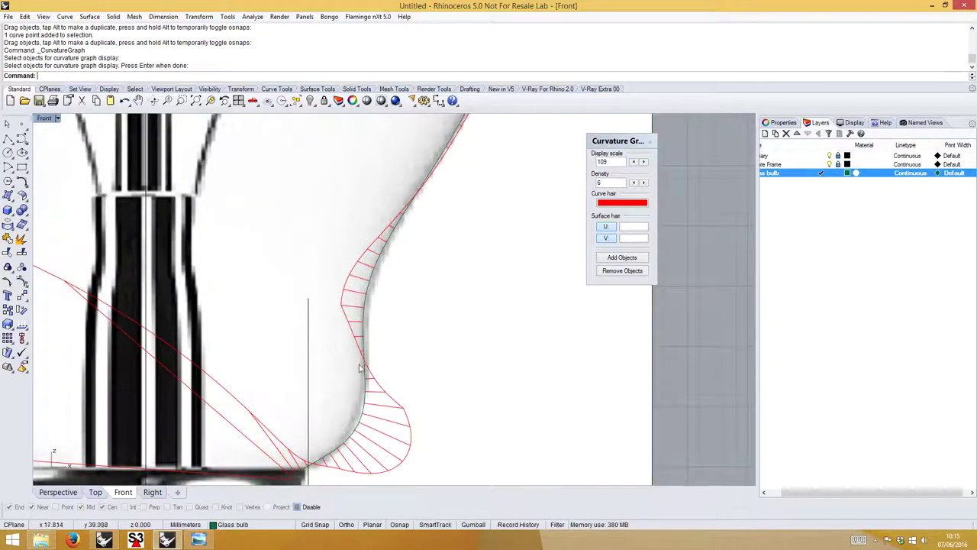
scroll(360, 369, up, 3)
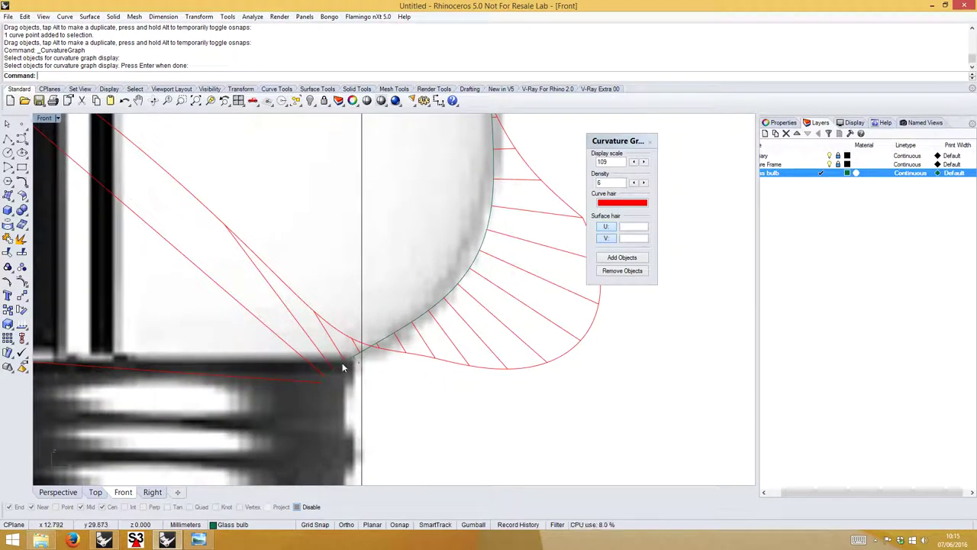
click(481, 245)
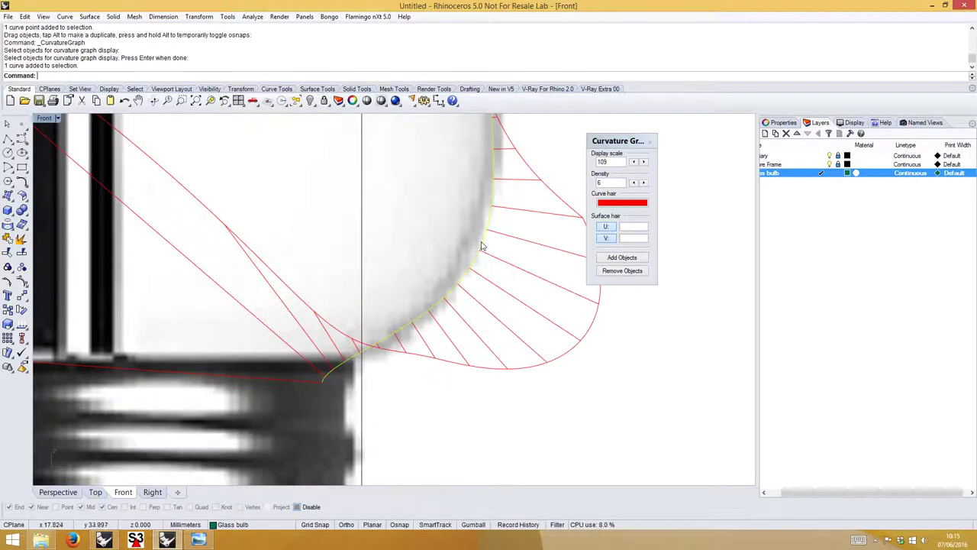
click(22, 283)
right_drag(511, 245, 487, 271)
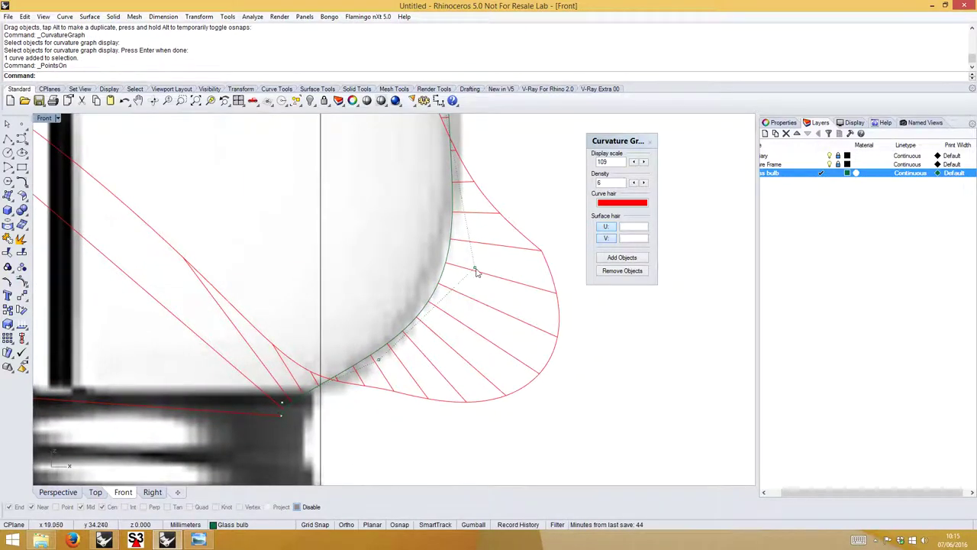
click(474, 270)
drag(471, 269, 467, 274)
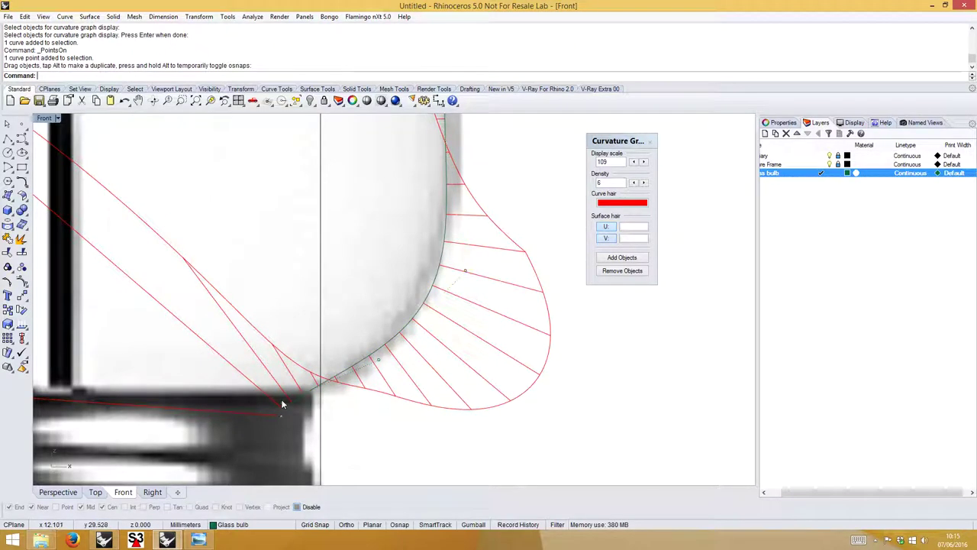
Reposition the two control points at the profile's socket end slightly upward to even the curvature, and close the curvature graph.
mouse_move(282, 404)
mouse_down()
mouse_move(296, 386)
mouse_move(283, 407)
mouse_up()
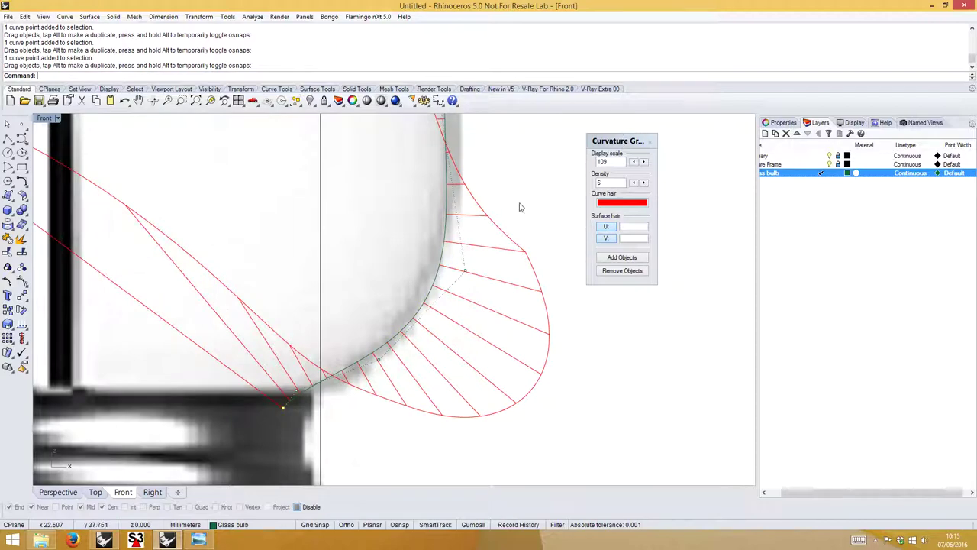
scroll(524, 200, down, 5)
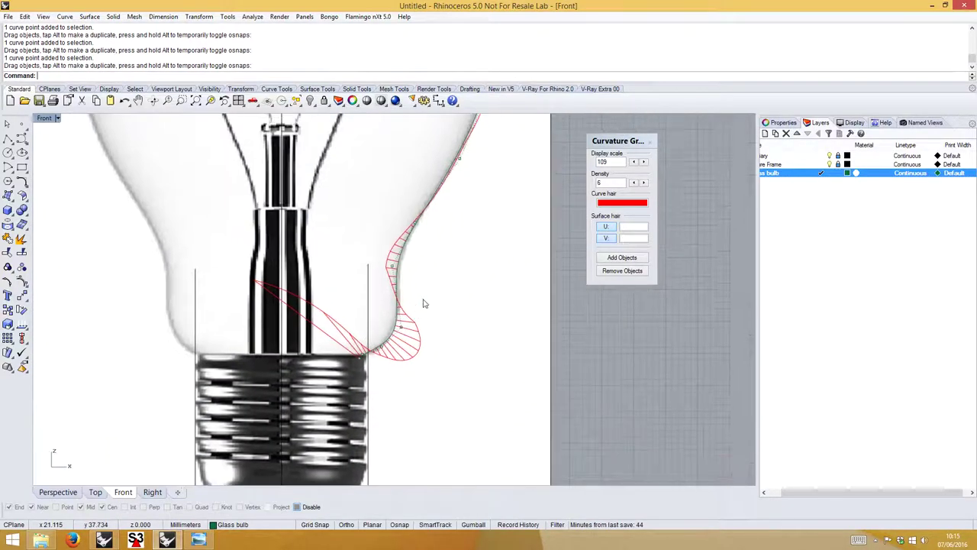
scroll(456, 236, down, 3)
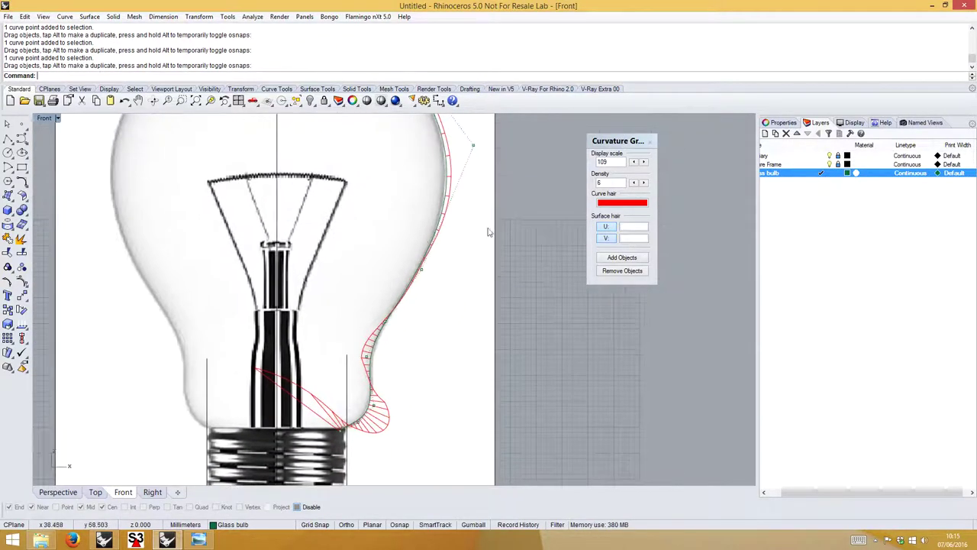
click(649, 143)
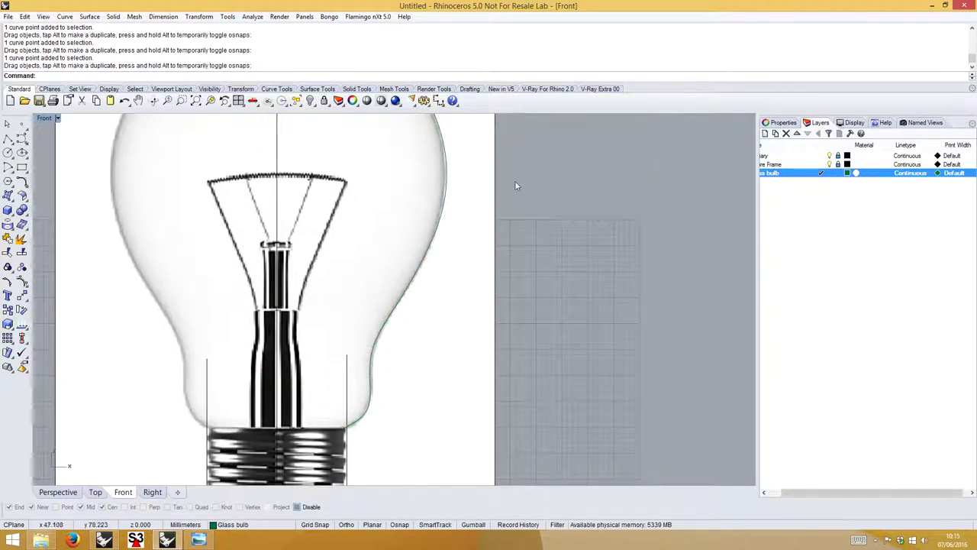
Shift the two control points at the lower bulge slightly inward together using the gumball.
scroll(365, 415, up, 6)
click(376, 406)
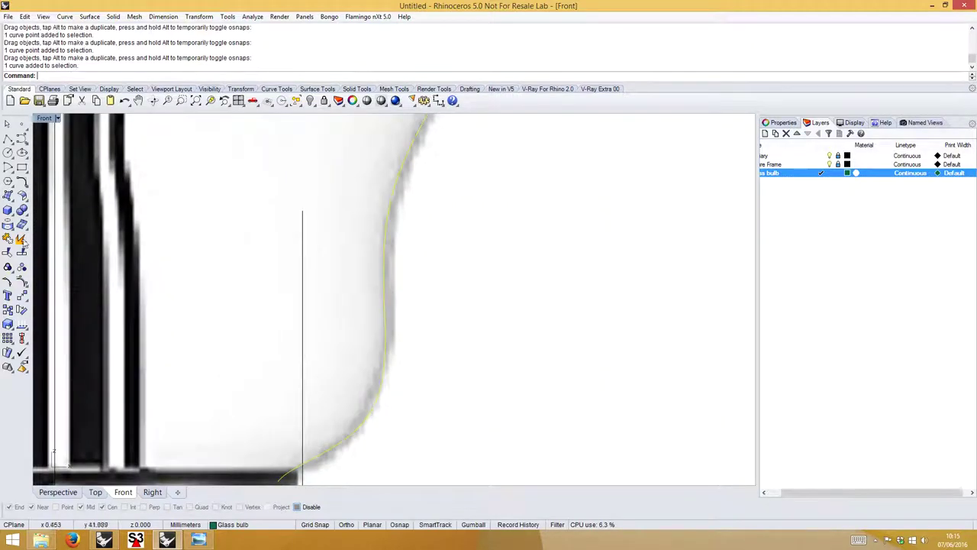
key(F10)
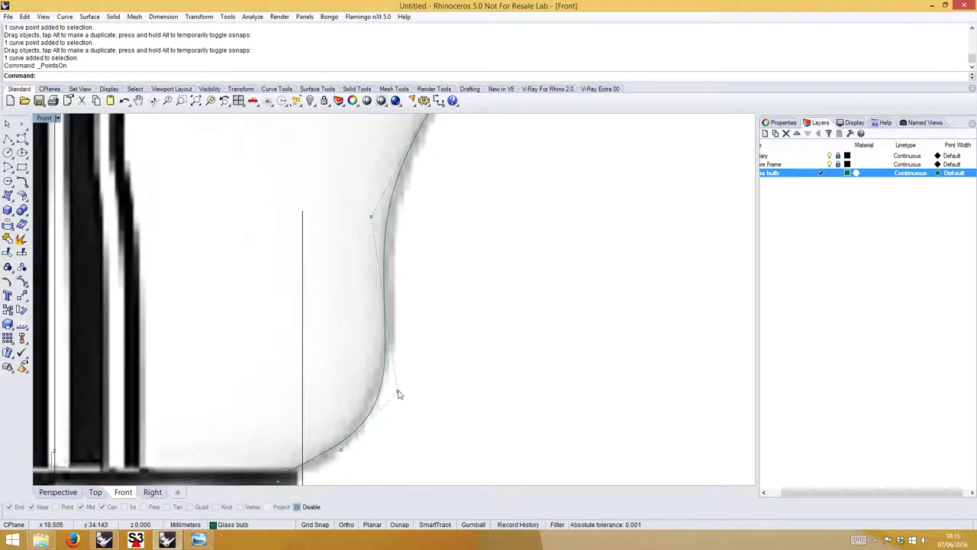
click(397, 393)
drag(331, 380, 407, 470)
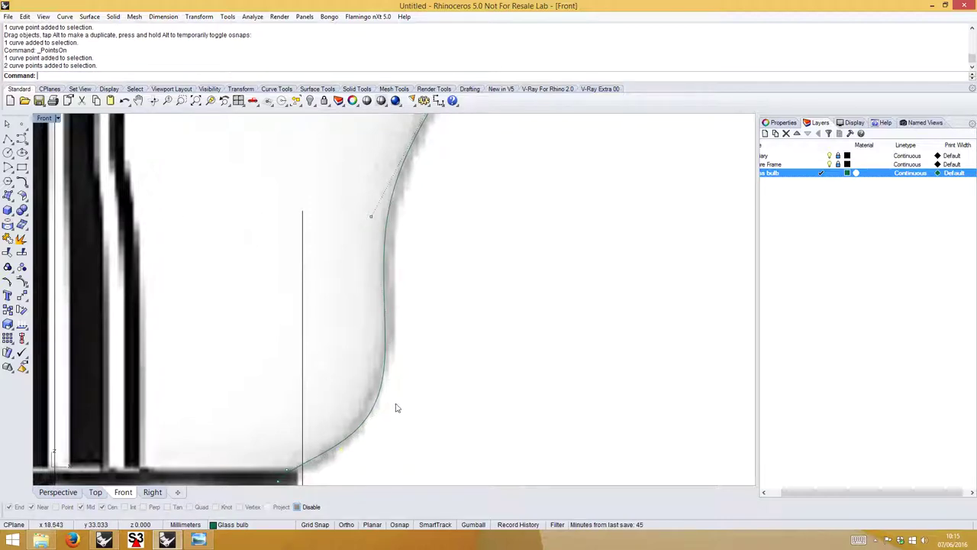
click(472, 523)
drag(404, 425, 394, 422)
Move the neck control point slightly outward with the gumball so the profile follows the glass edge in the picture.
right_drag(394, 214, 363, 270)
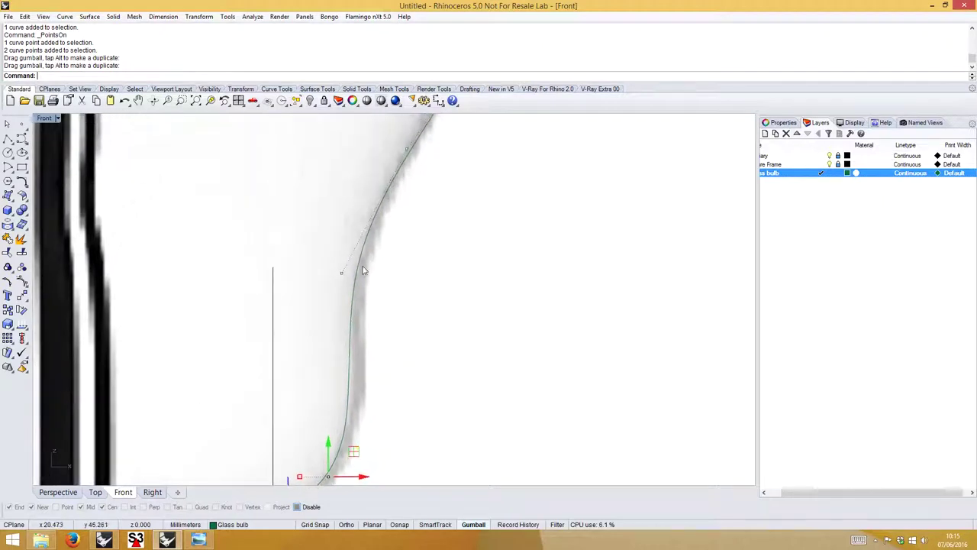
click(345, 276)
drag(374, 272, 387, 273)
key(Escape)
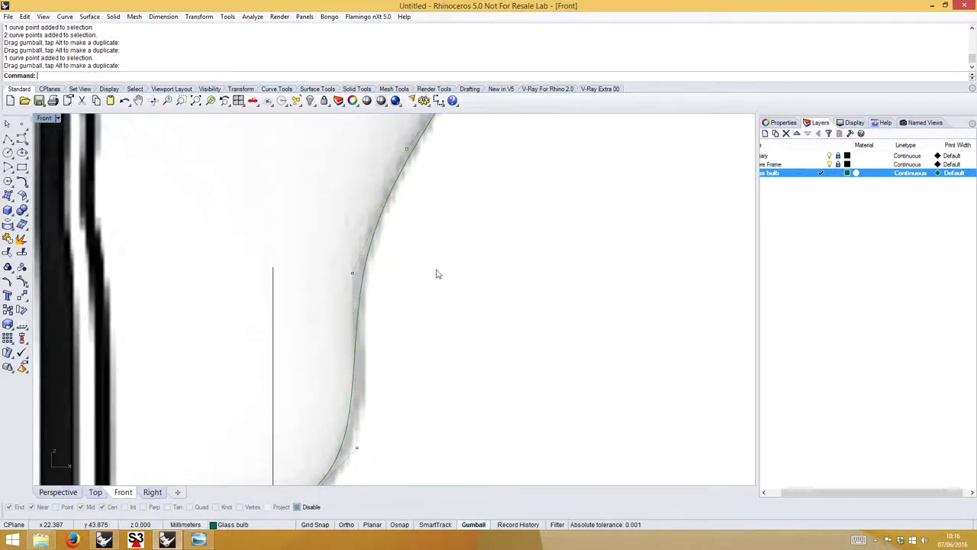
Re-enable object snaps and revolve the glass profile curve a full circle around the vertical centre line.
scroll(436, 274, down, 6)
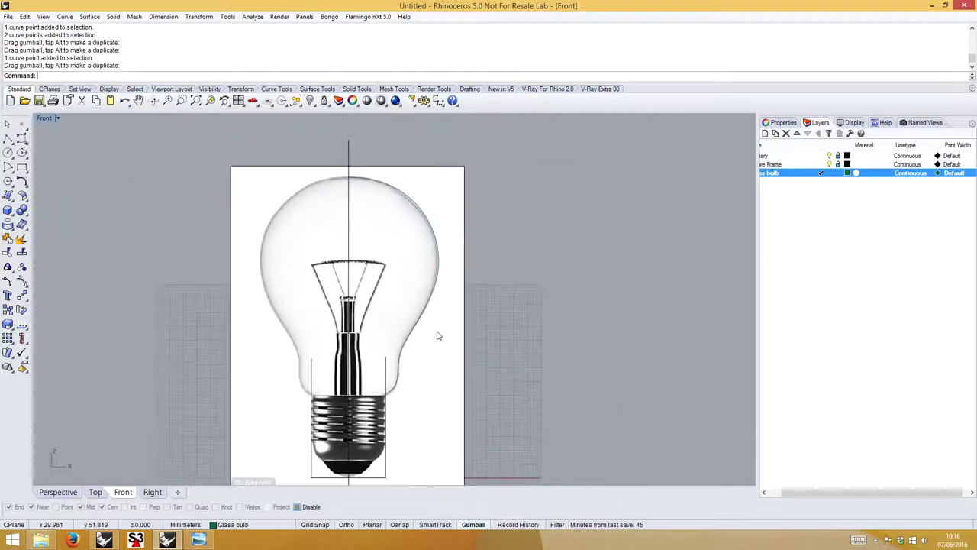
click(411, 200)
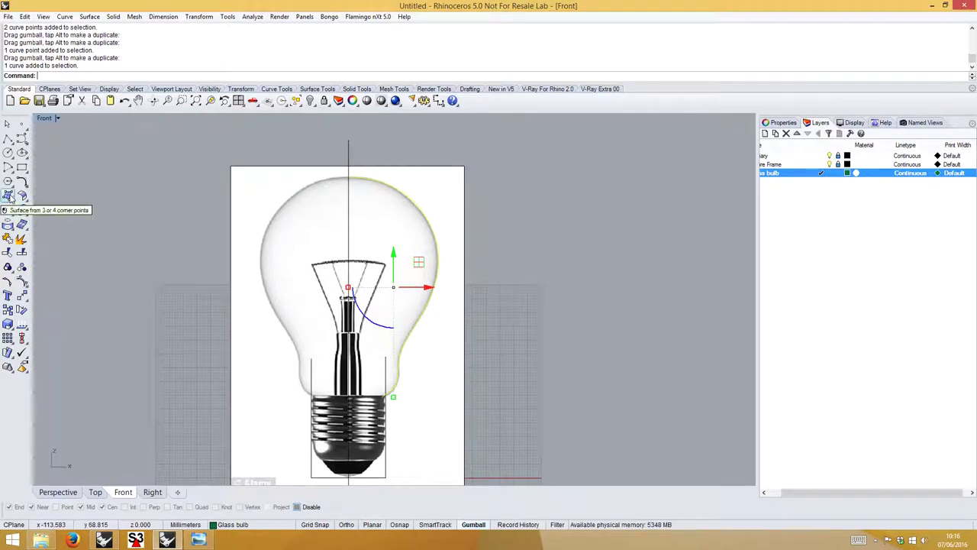
text(volve)
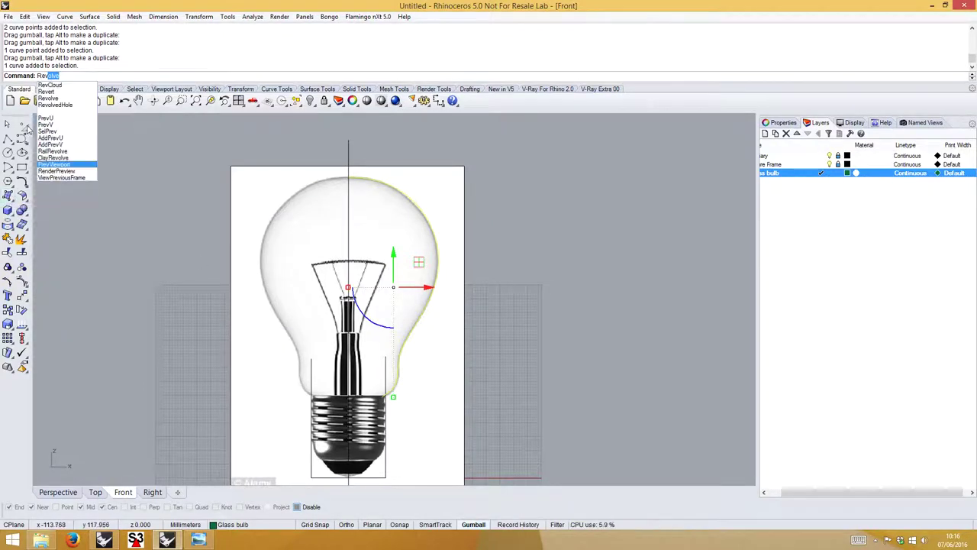
click(9, 196)
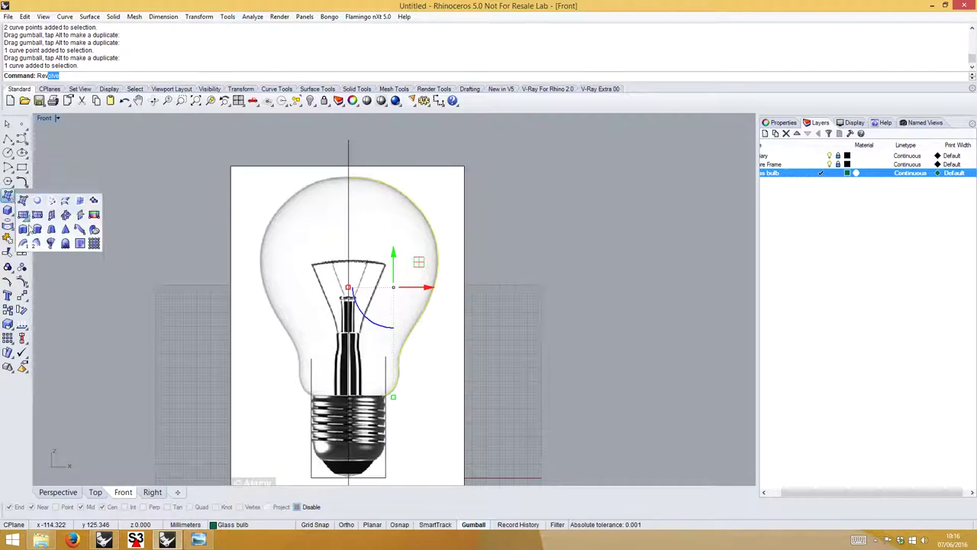
click(49, 242)
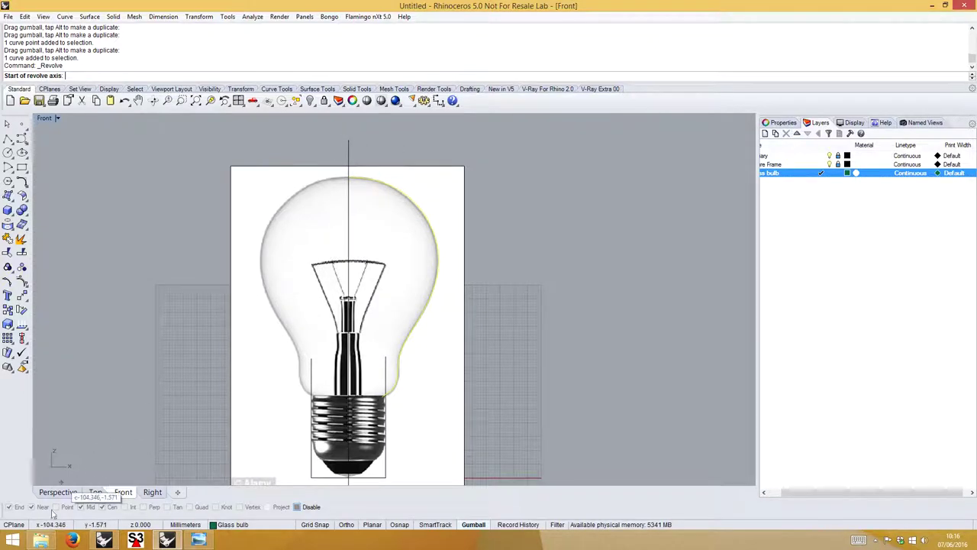
click(297, 507)
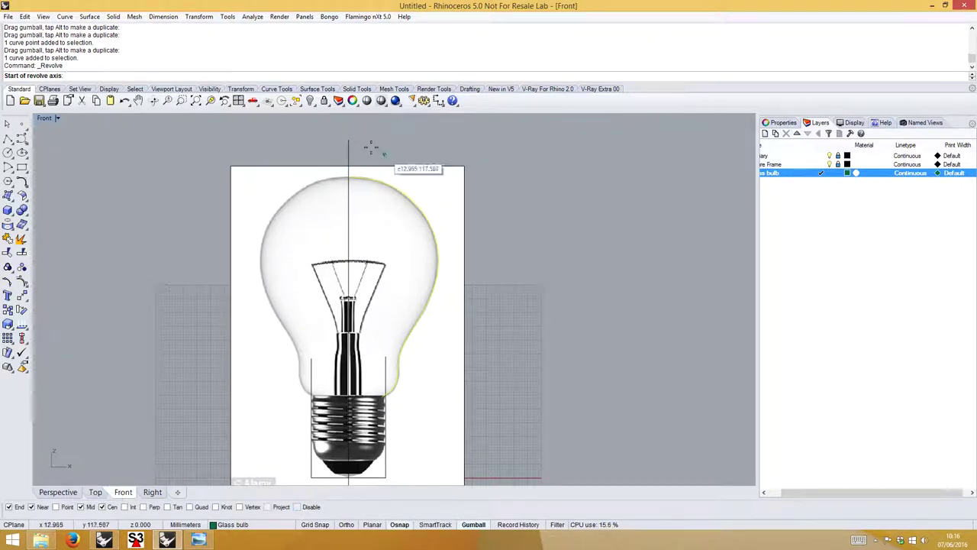
click(349, 140)
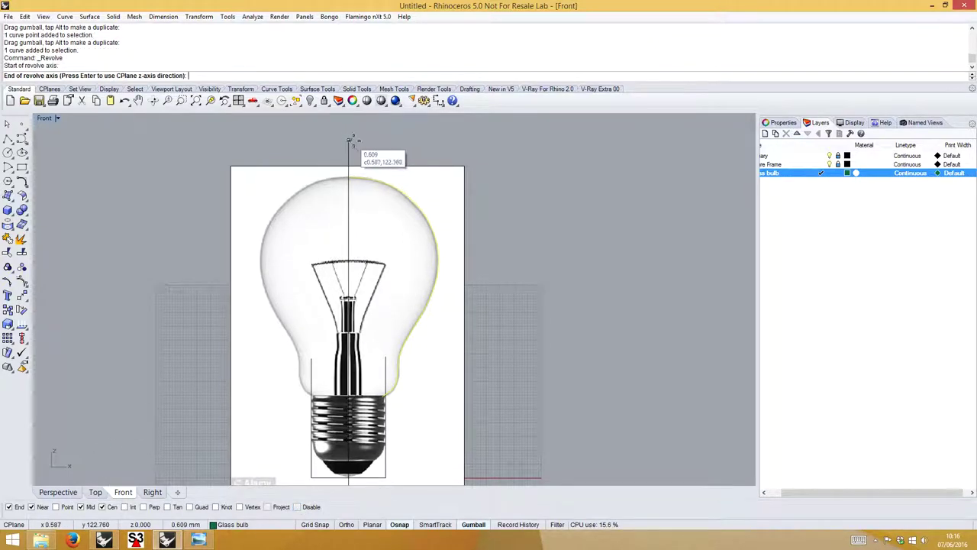
click(349, 212)
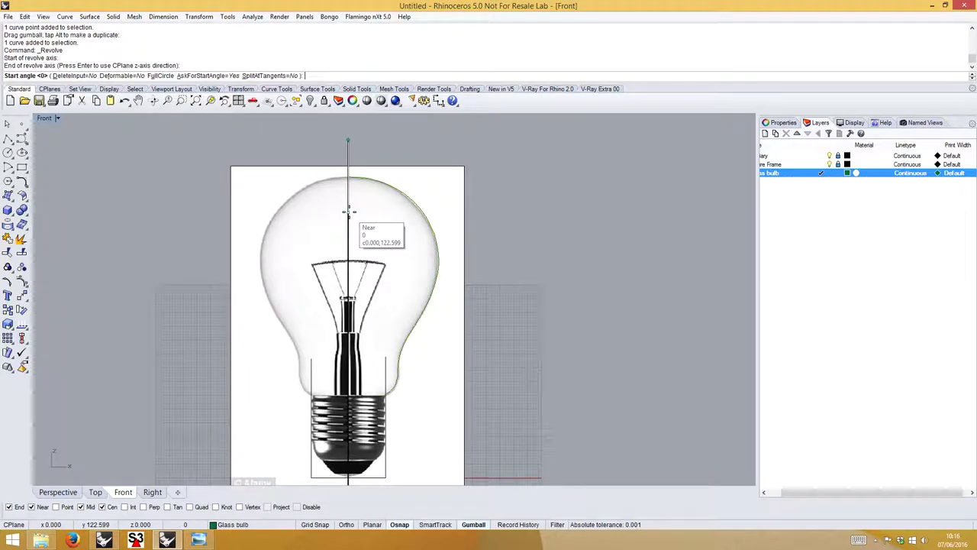
click(158, 77)
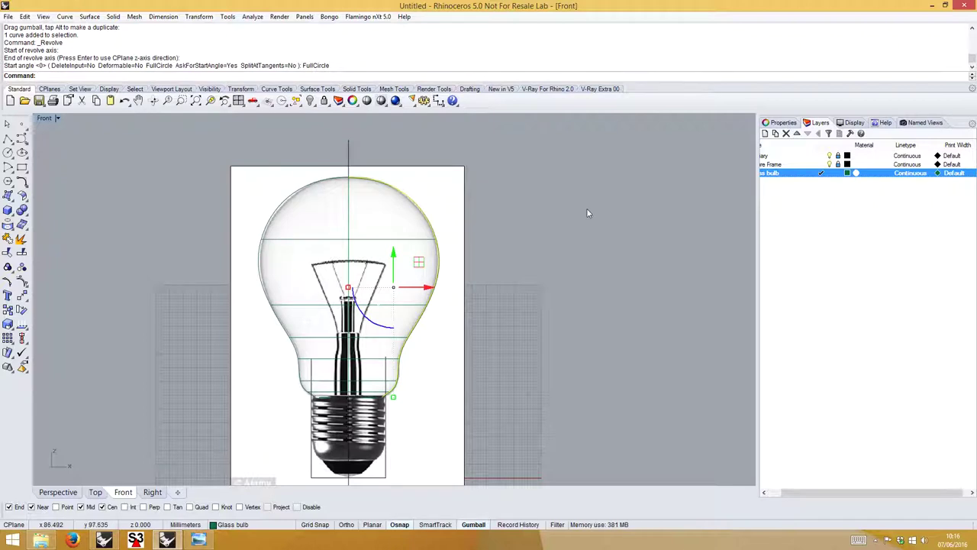
Set the Front view to Ghosted display and deselect the profile curve.
click(57, 118)
click(62, 177)
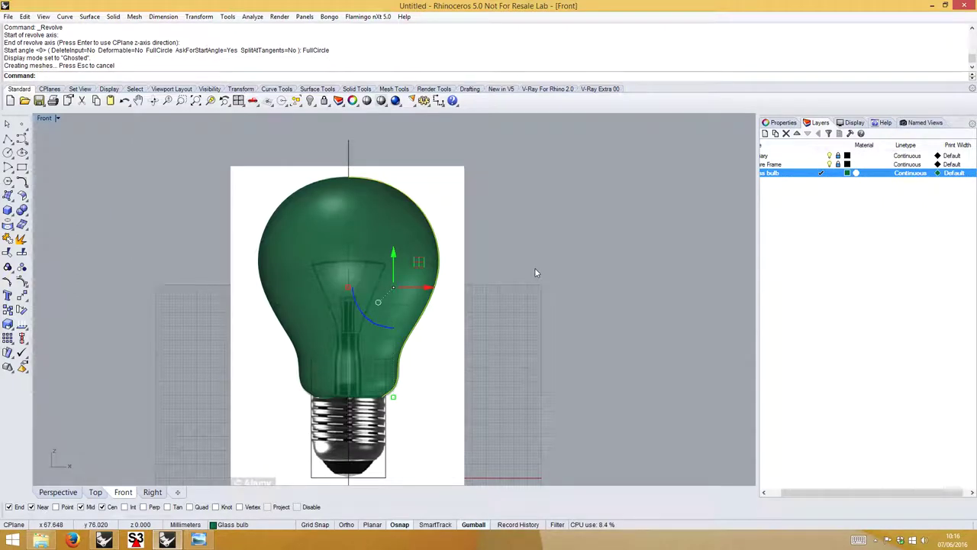
key(Escape)
Compare the revolved glass surface with the reference picture from the crown down to the socket and its thread.
right_drag(489, 374, 499, 348)
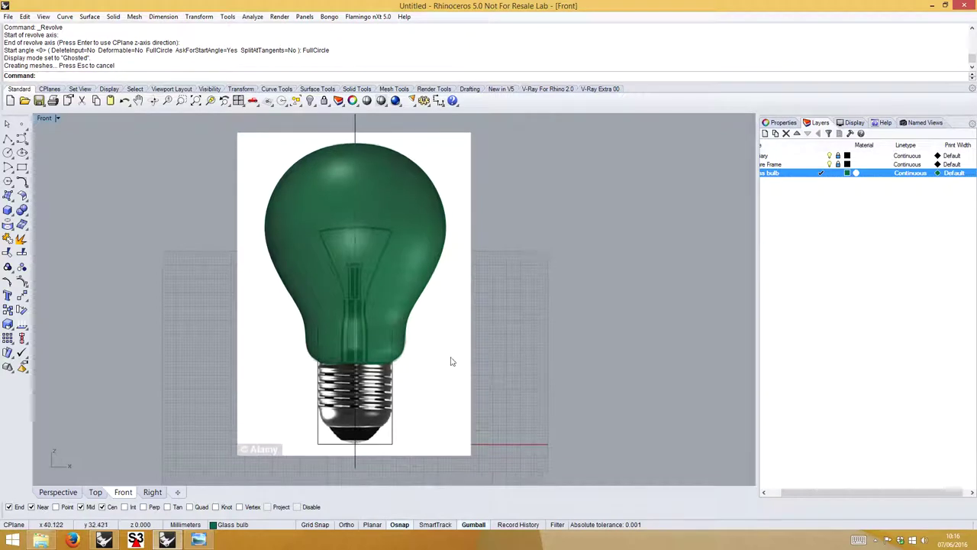
scroll(402, 312, up, 1)
scroll(371, 342, up, 2)
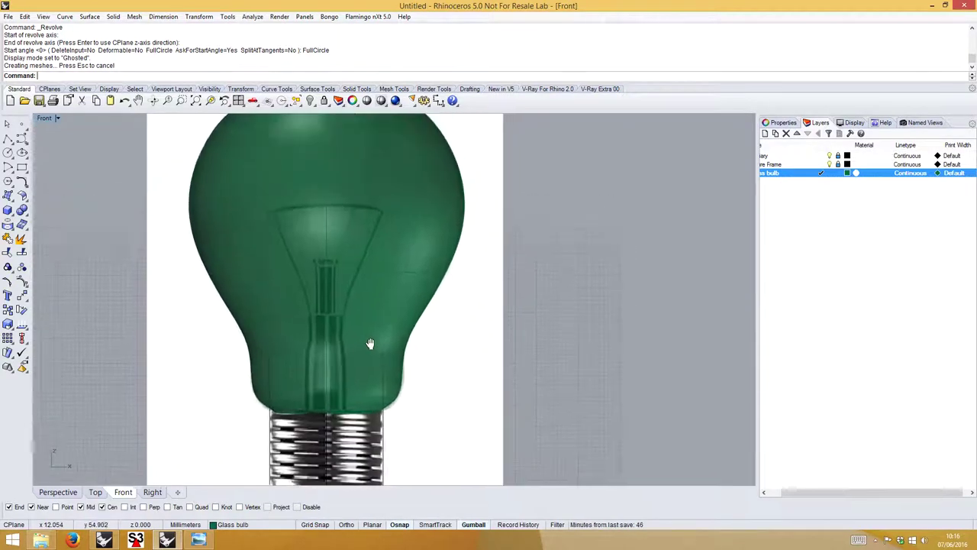
right_drag(352, 254, 350, 286)
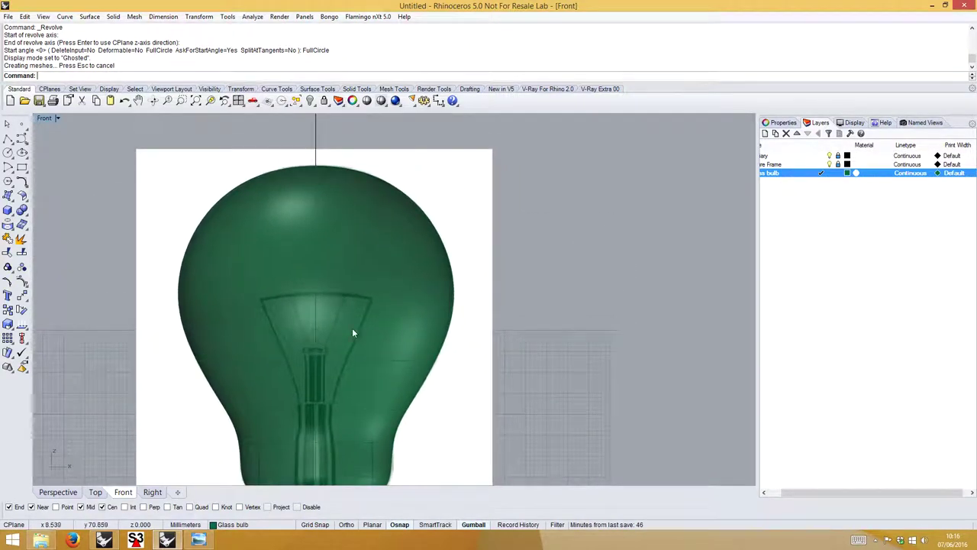
right_drag(375, 358, 384, 190)
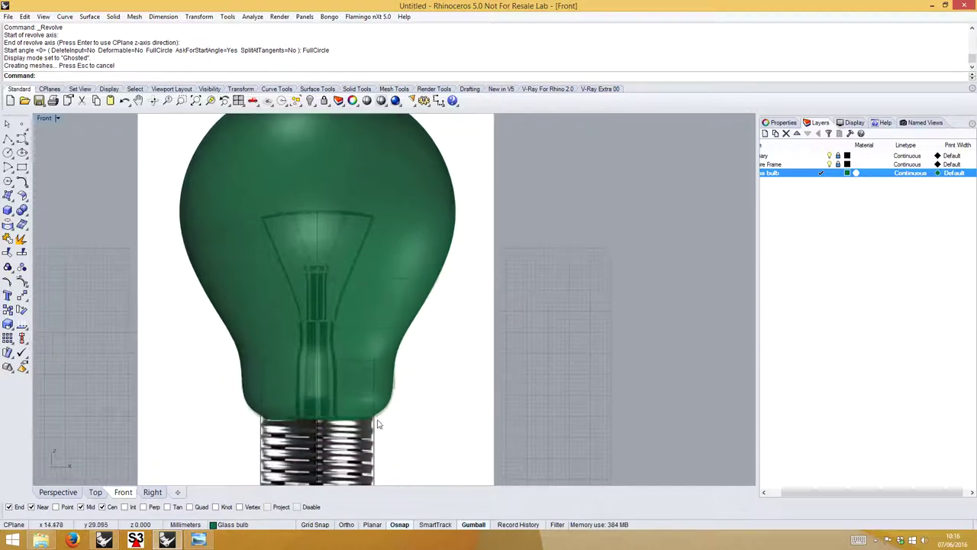
scroll(372, 381, up, 2)
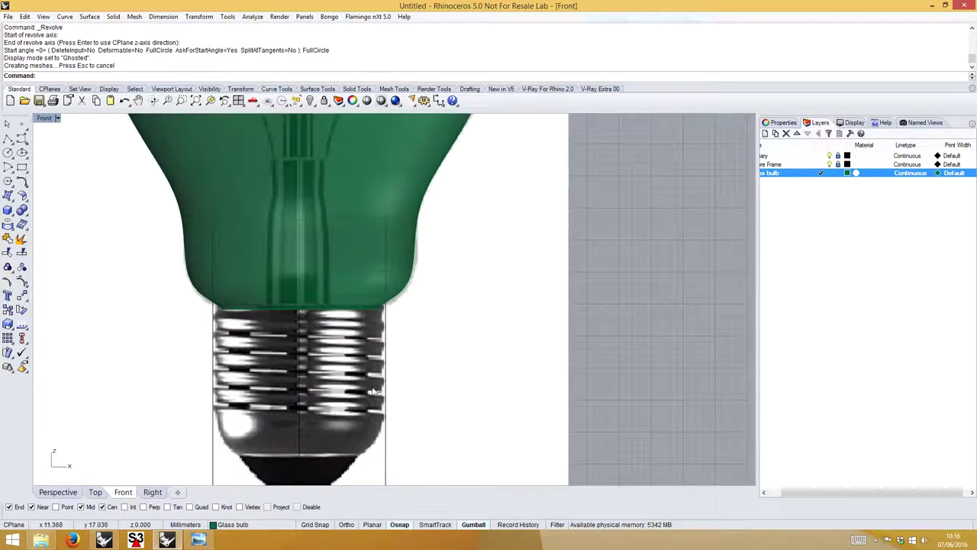
scroll(390, 336, down, 1)
scroll(390, 336, up, 1)
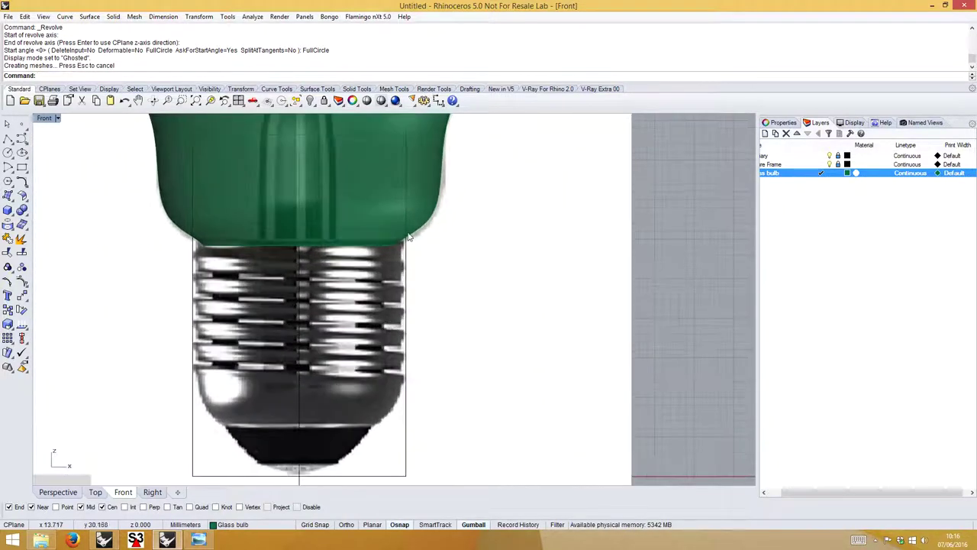
right_drag(384, 333, 415, 325)
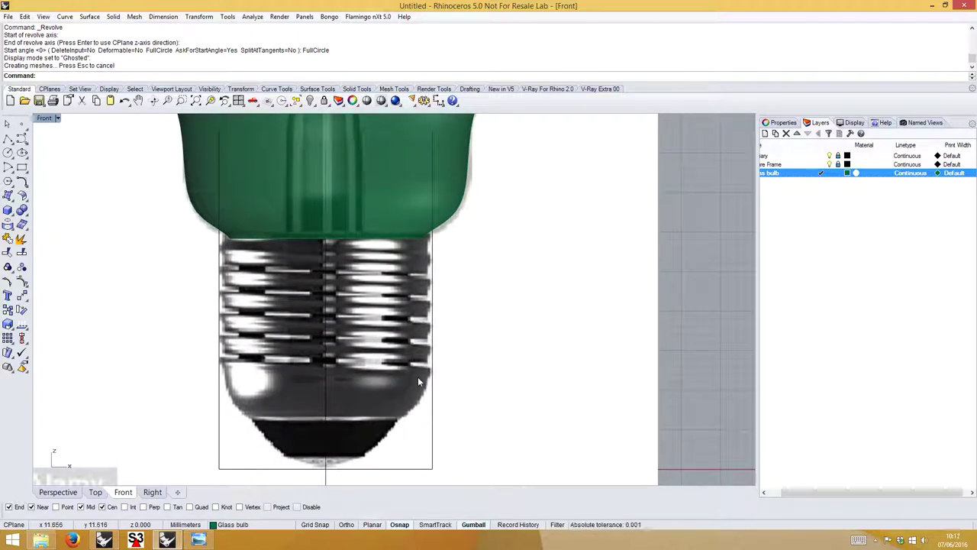
Switch to the Perspective view, set its display to Ghosted and view the revolved glass from its open neck.
click(59, 493)
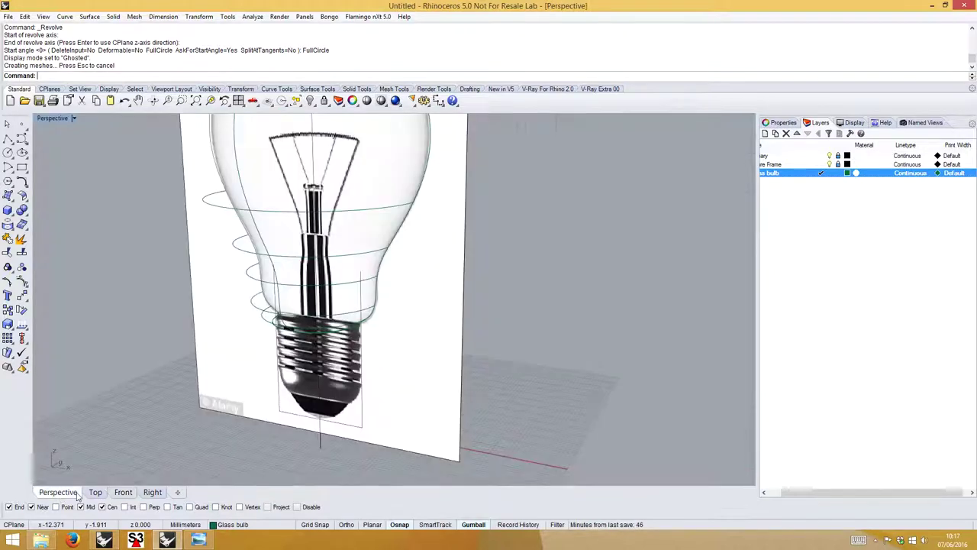
click(74, 117)
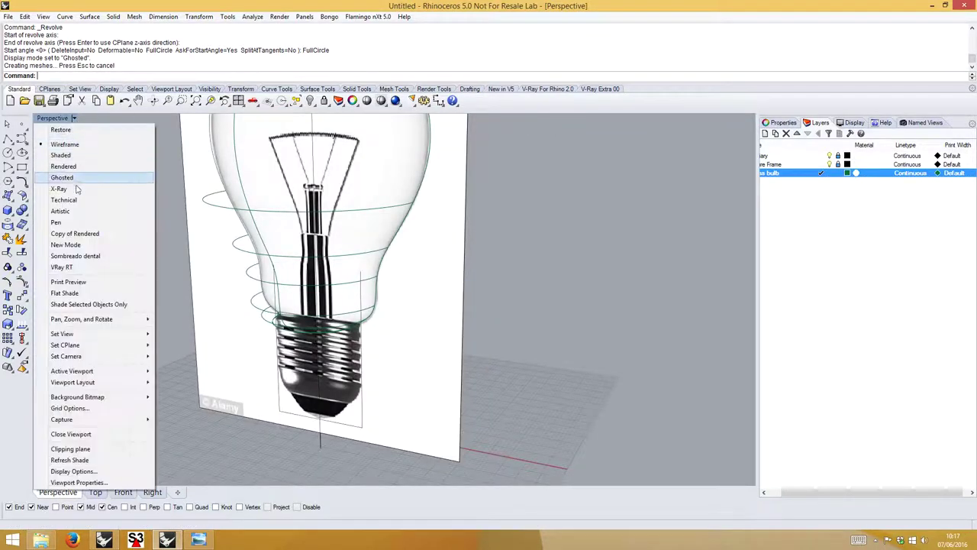
click(62, 178)
right_drag(263, 270, 334, 221)
scroll(295, 220, up, 5)
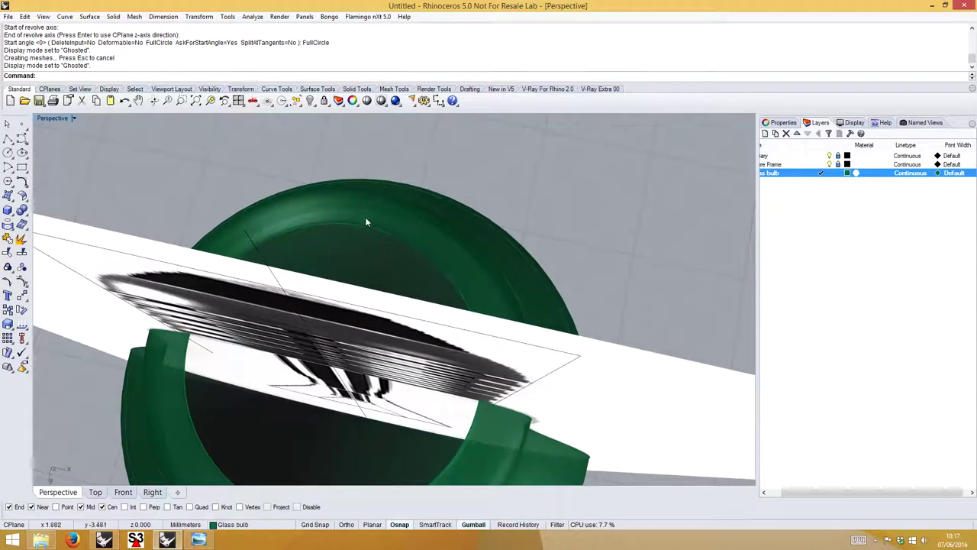
Add a clipping plane in the Front view with a rectangle enclosing the whole bulb and the reference picture.
click(239, 102)
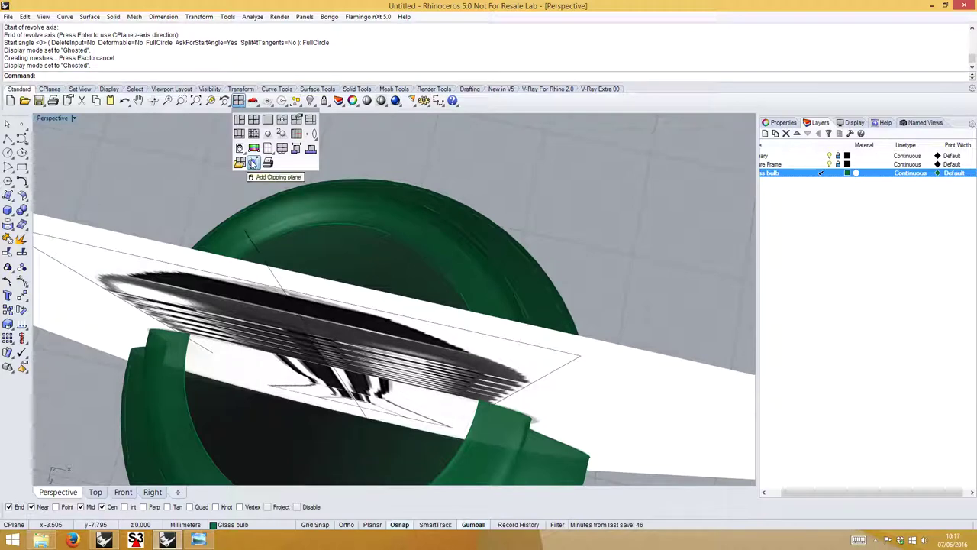
click(252, 162)
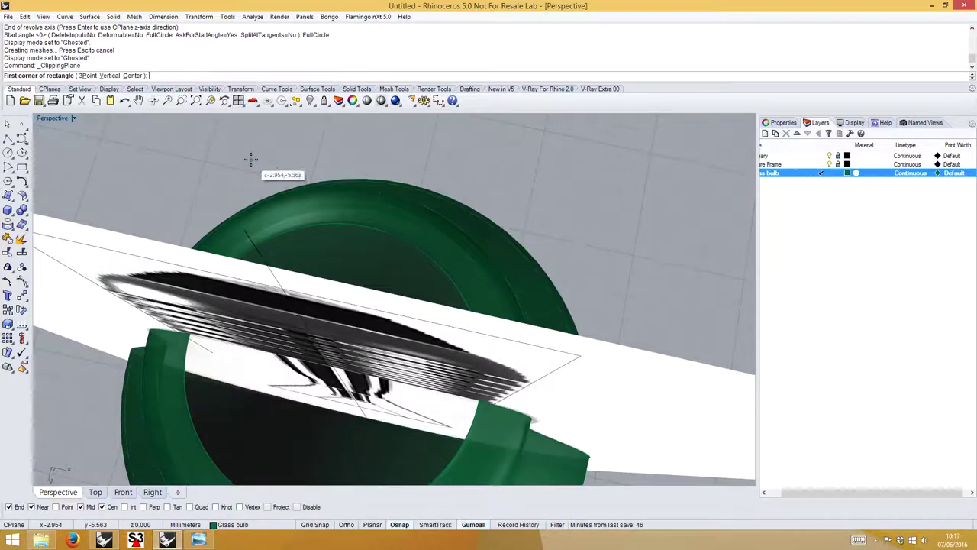
double_click(54, 117)
scroll(202, 264, down, 5)
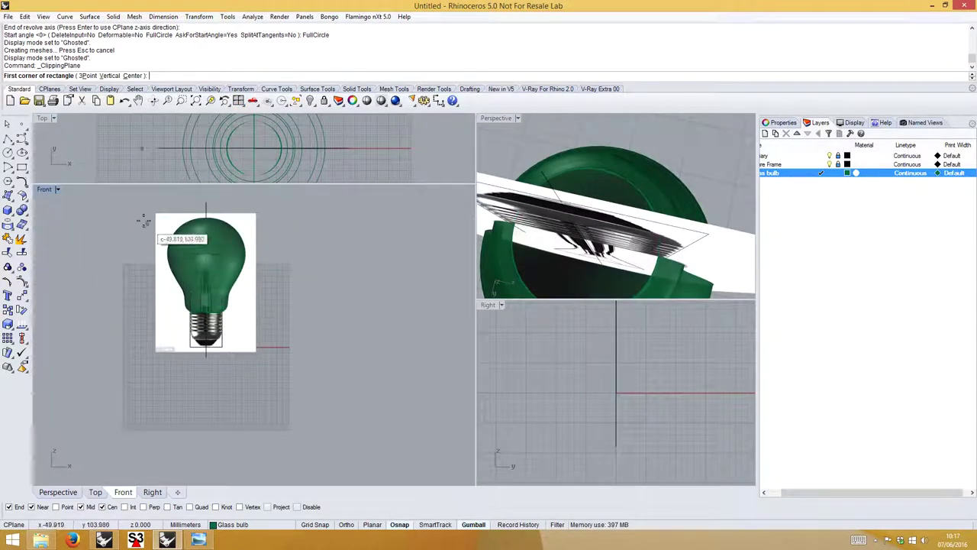
click(134, 199)
click(324, 386)
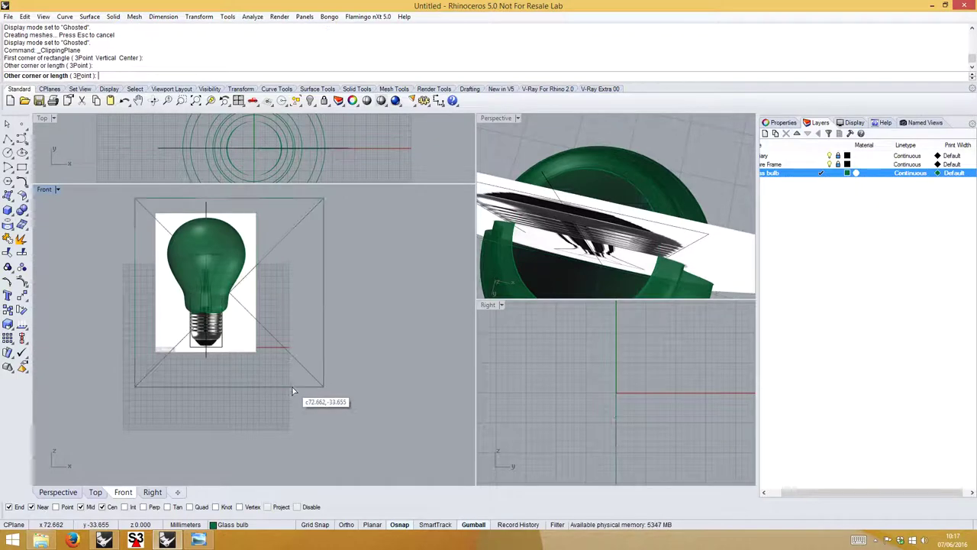
Maximise the Perspective view and turn off the Picture Frame layer to expose the sectioned glass.
right_drag(549, 194, 763, 161)
double_click(494, 117)
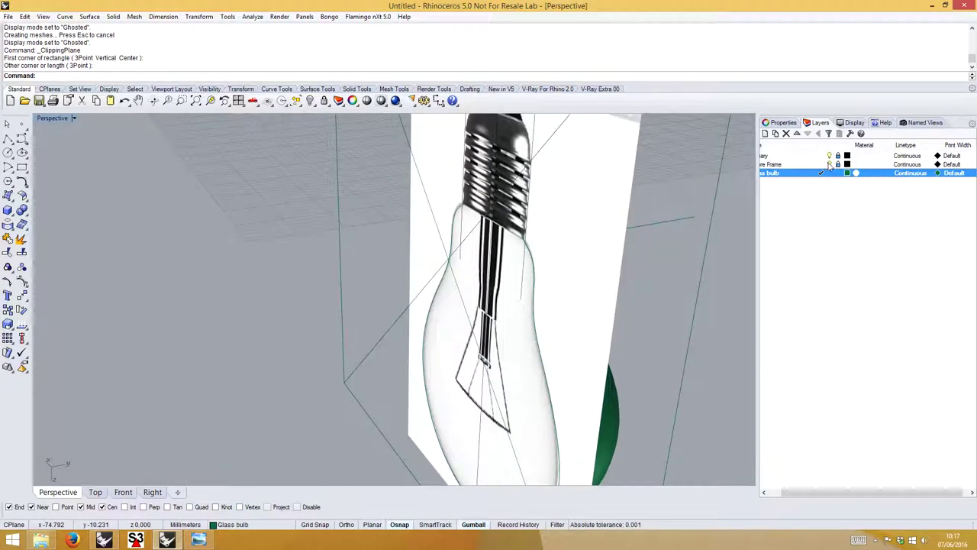
click(828, 165)
right_drag(567, 283, 321, 275)
scroll(314, 246, up, 5)
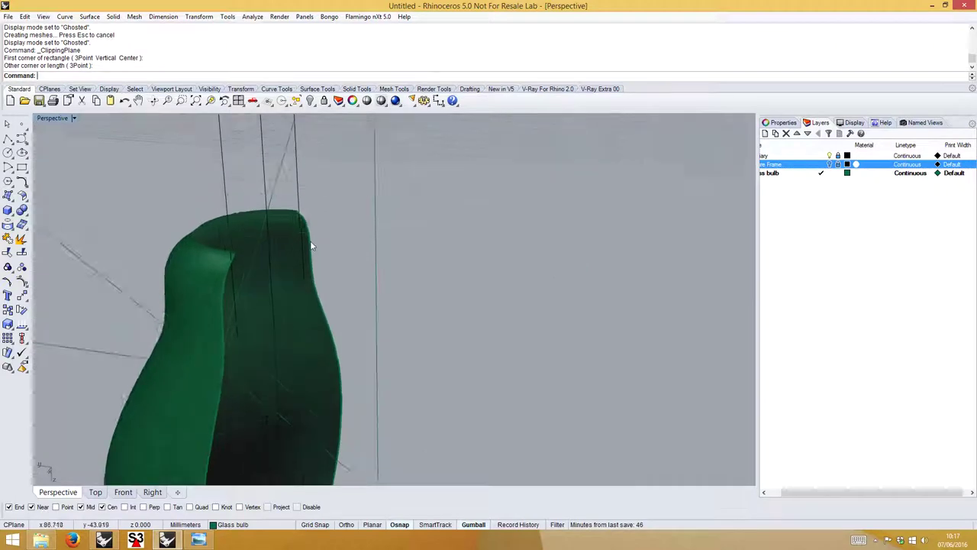
Move the clipping plane and examine the sectioned glass surface around the neck, with the plane deselected.
drag(407, 233, 441, 293)
scroll(430, 238, down, 6)
right_drag(442, 293, 363, 203)
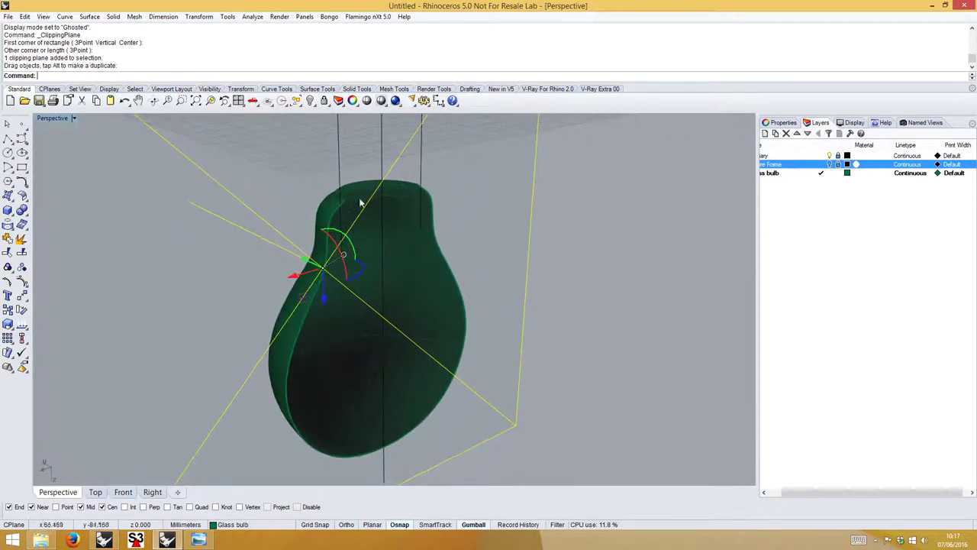
scroll(336, 206, up, 4)
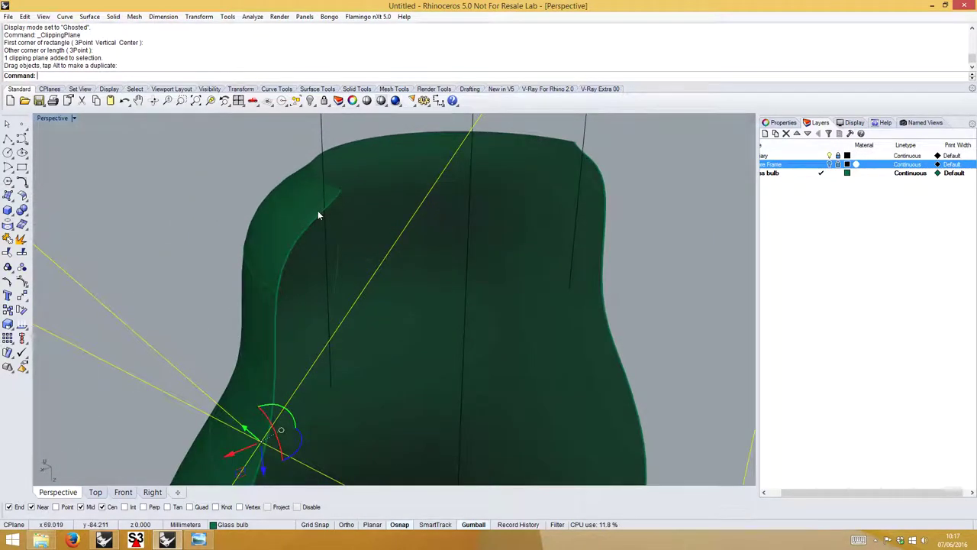
key(Escape)
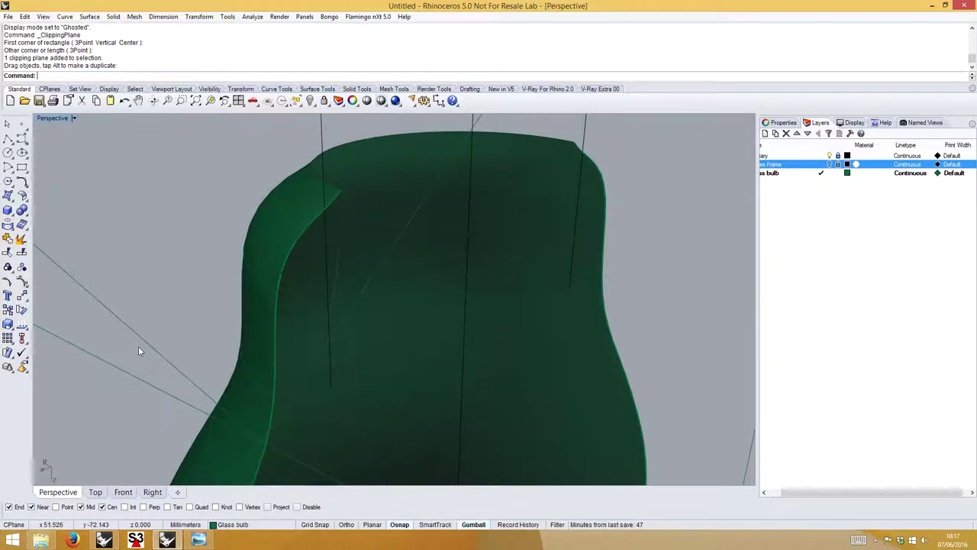
Delete the clipping plane from the model.
scroll(138, 351, down, 5)
click(245, 236)
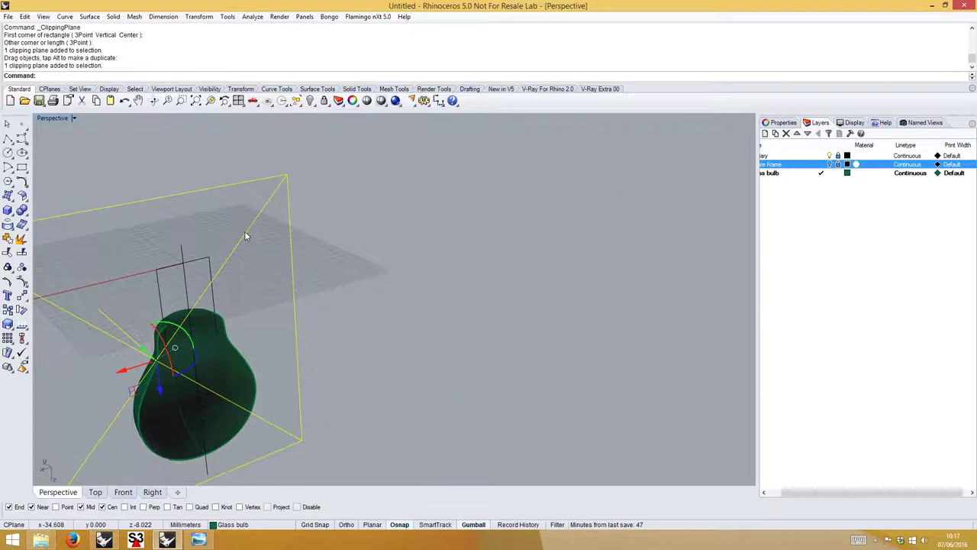
key(Delete)
Offset the glass surface inward by 0.25 mm with OffsetSrf as a solid, flipping all directions and deleting the input.
scroll(200, 340, up, 5)
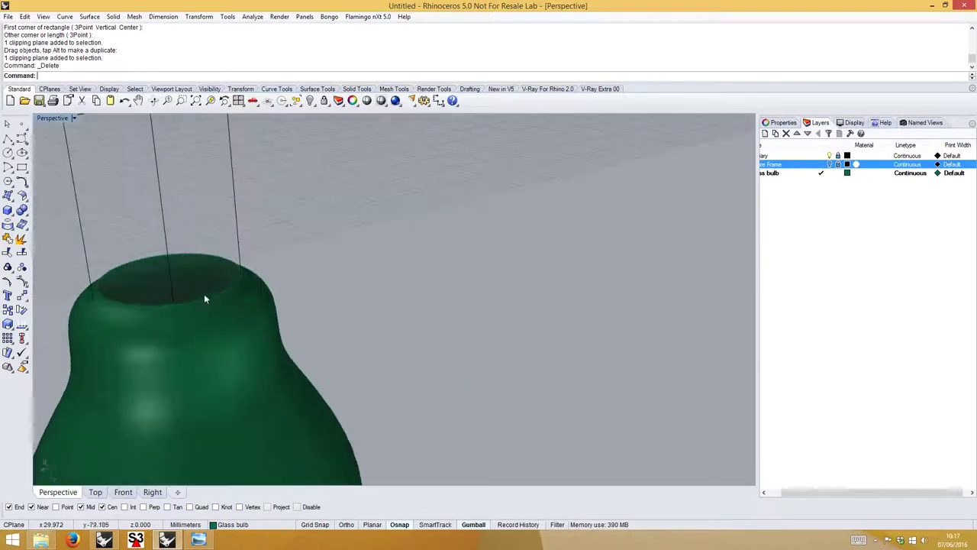
click(211, 268)
scroll(233, 260, down, 2)
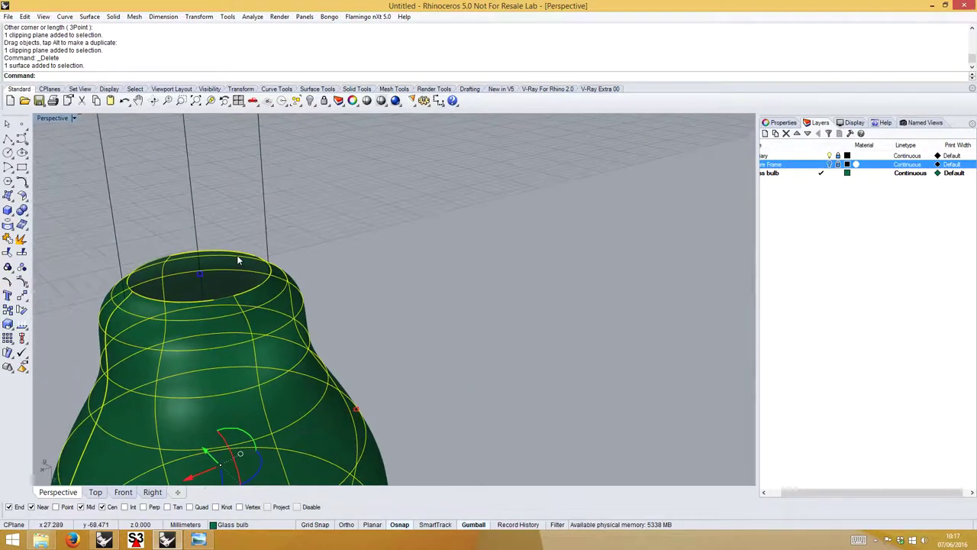
text(Off)
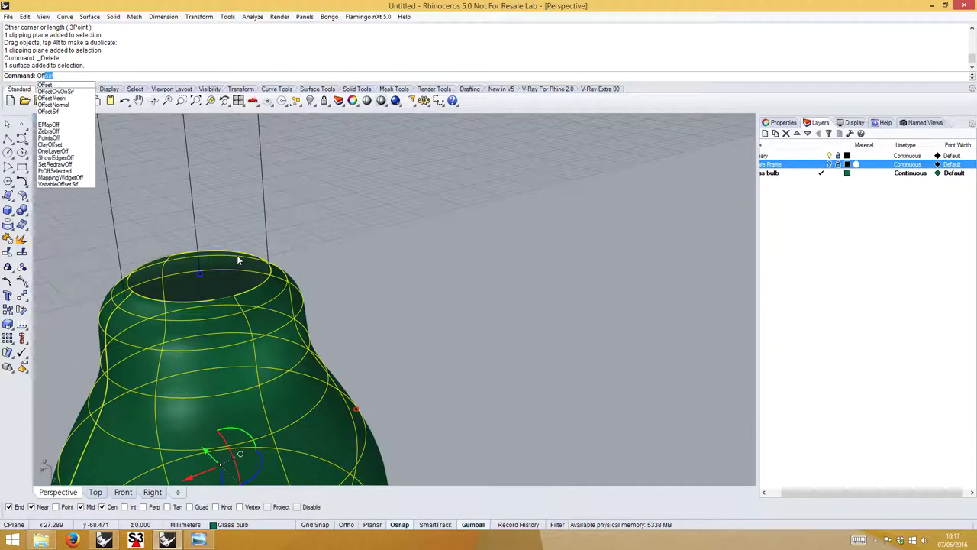
key(Down)
key(Down)
key(Down)
key(Down)
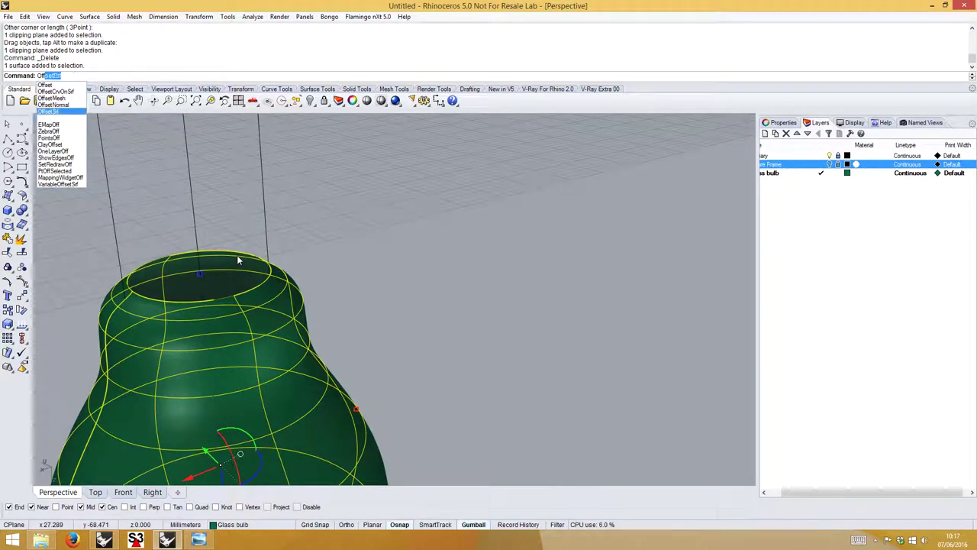
key(Return)
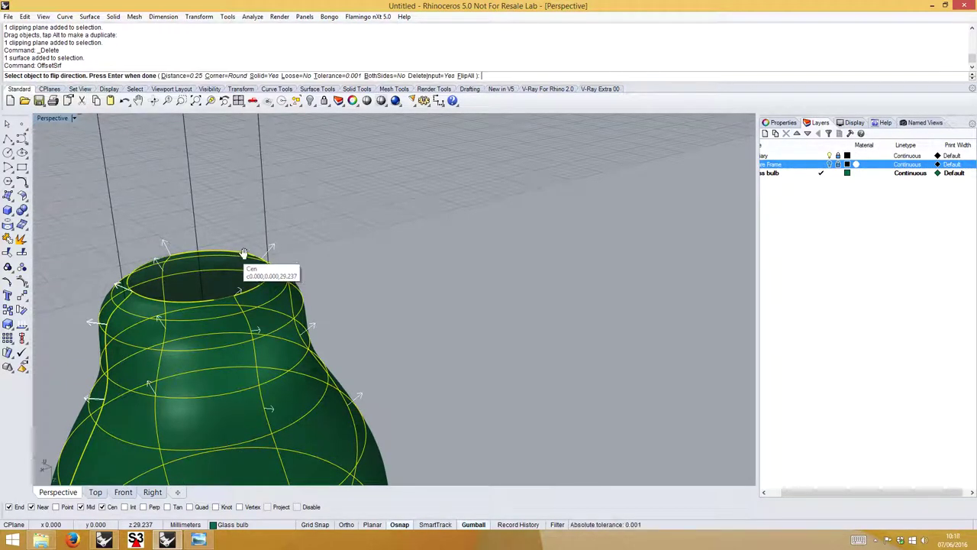
scroll(243, 261, up, 5)
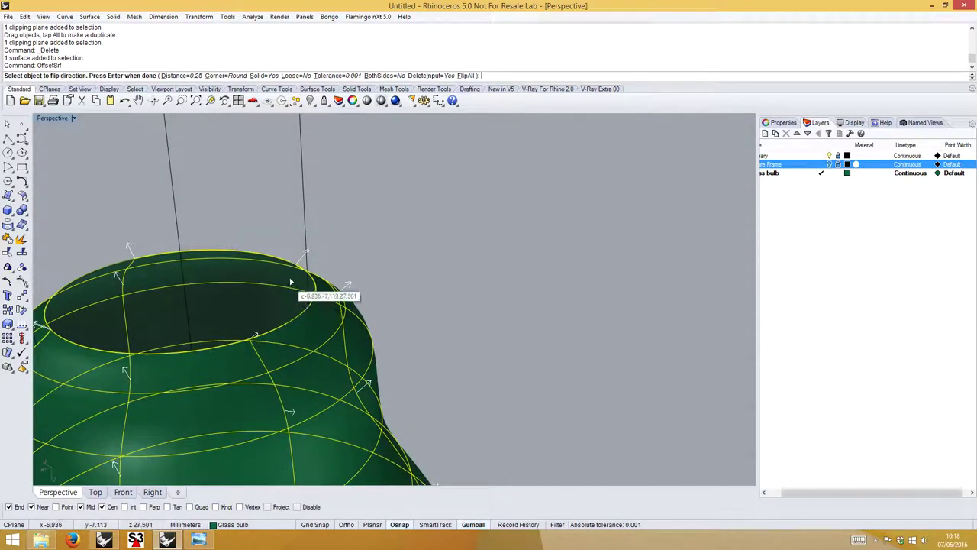
right_drag(287, 280, 200, 303)
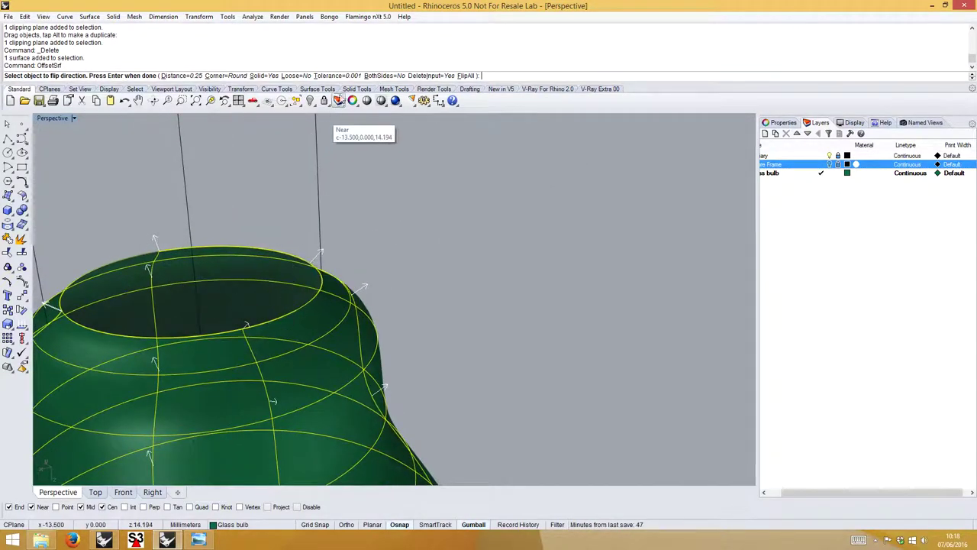
click(466, 75)
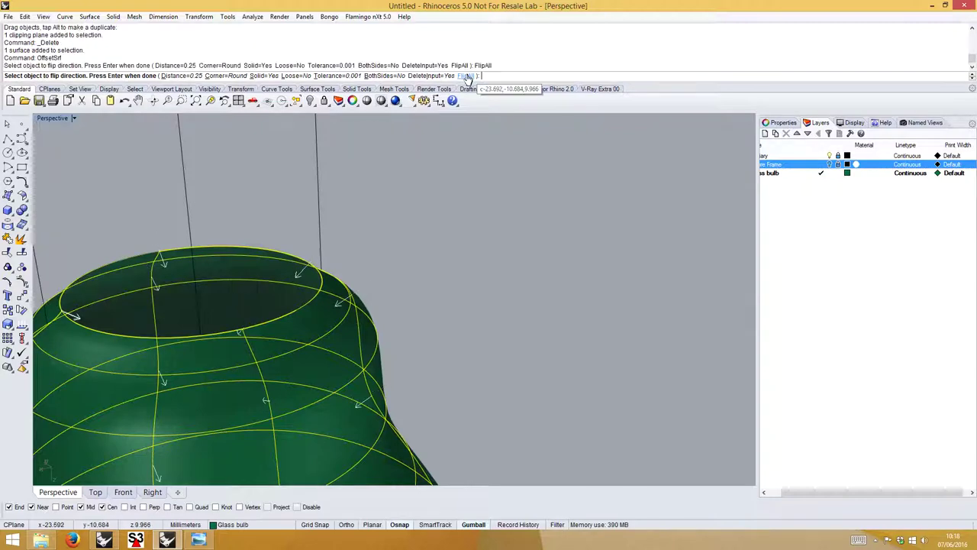
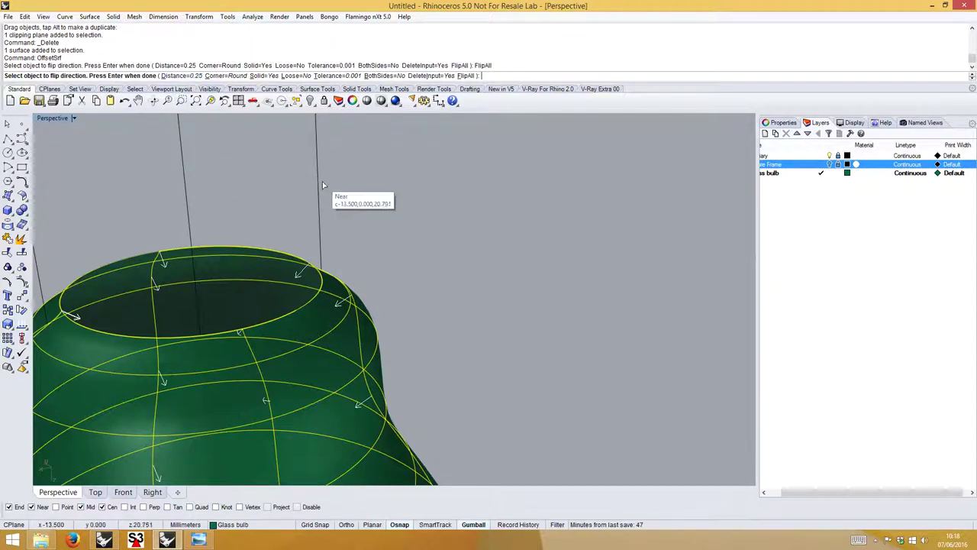
key(Return)
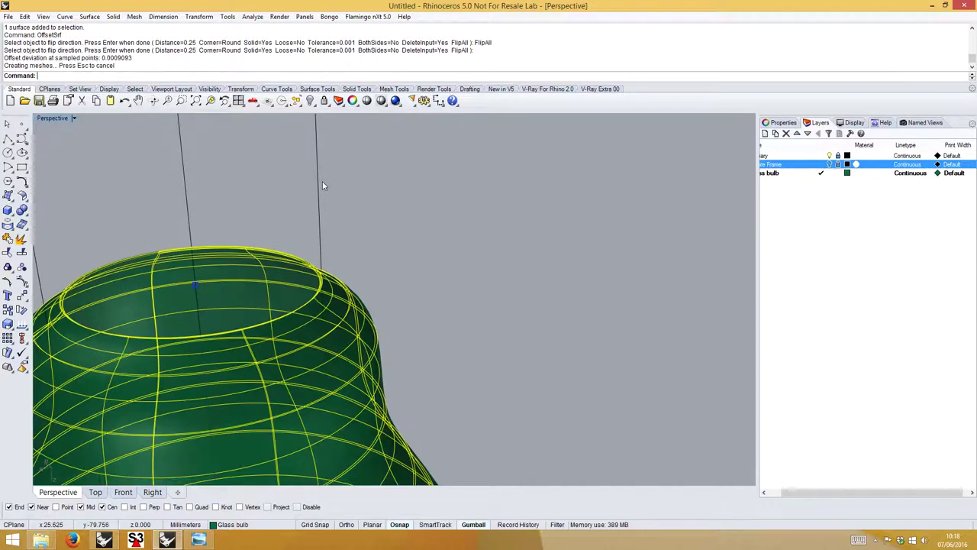
Examine the glass wall's thickness around the neck opening and the overall bulb shape.
scroll(327, 275, up, 5)
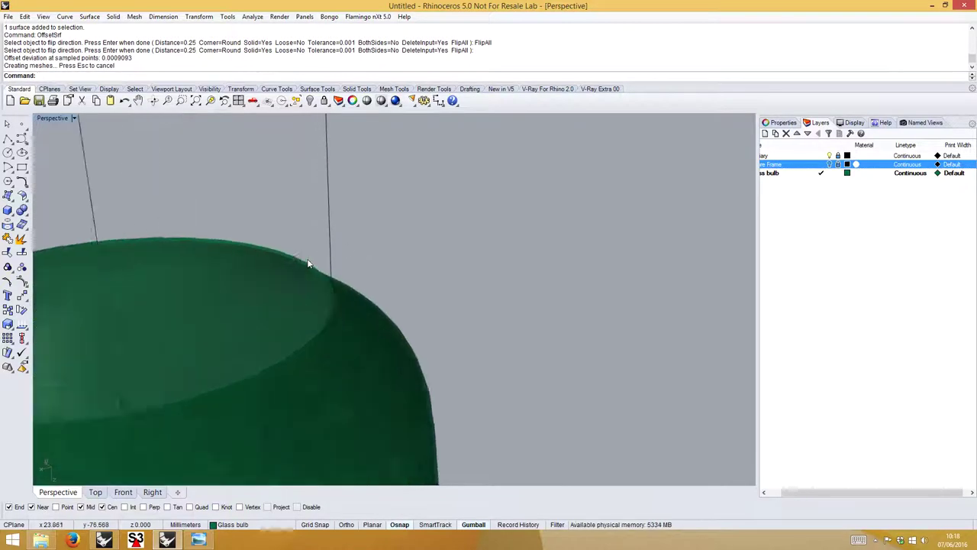
right_drag(306, 272, 640, 267)
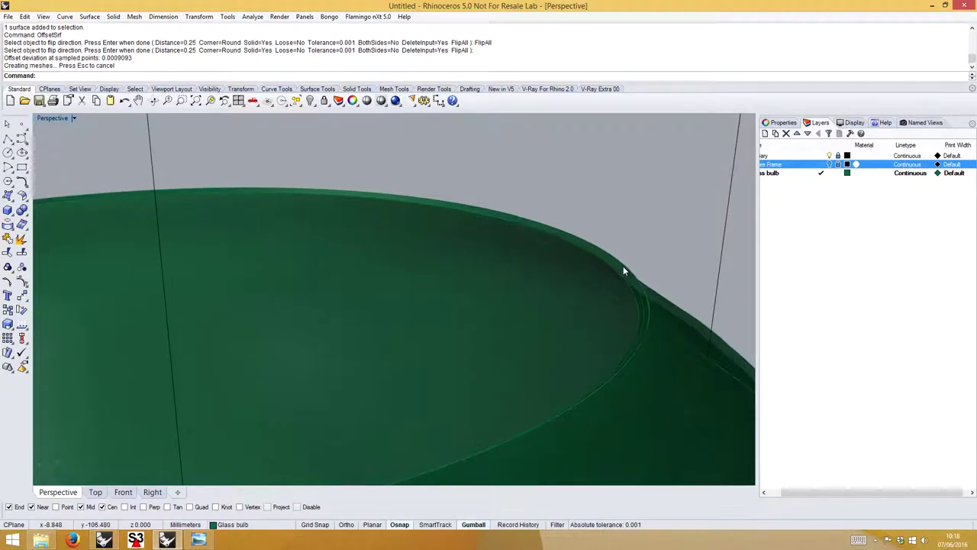
scroll(623, 268, down, 6)
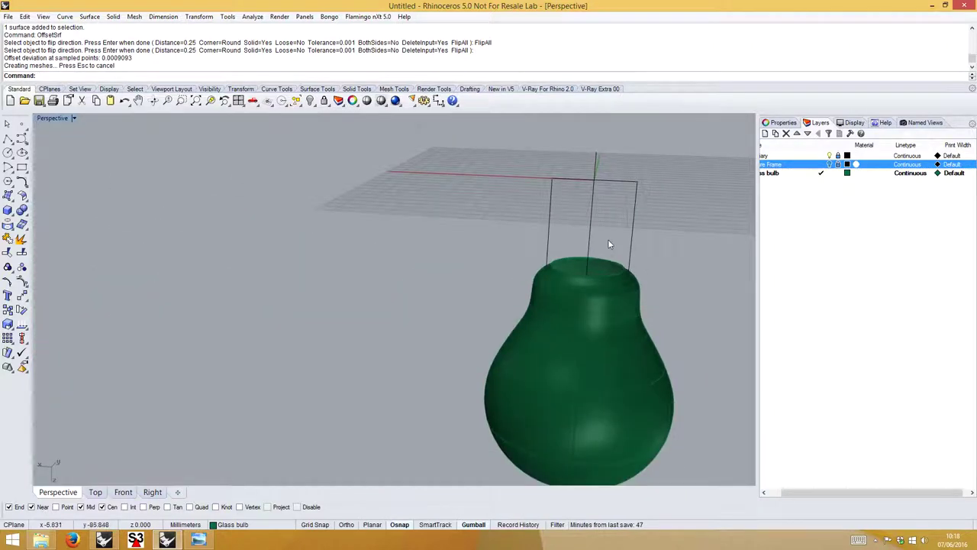
right_drag(609, 242, 624, 414)
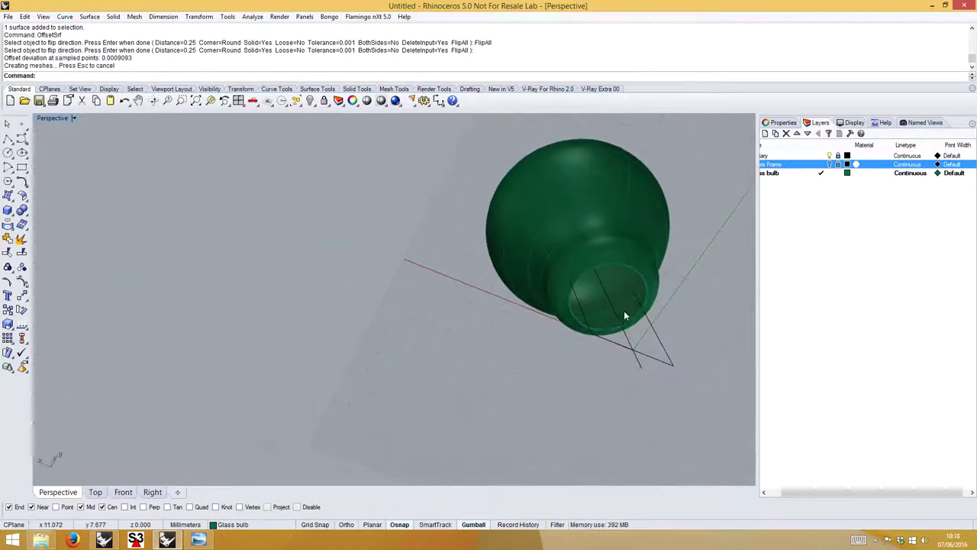
scroll(624, 316, up, 5)
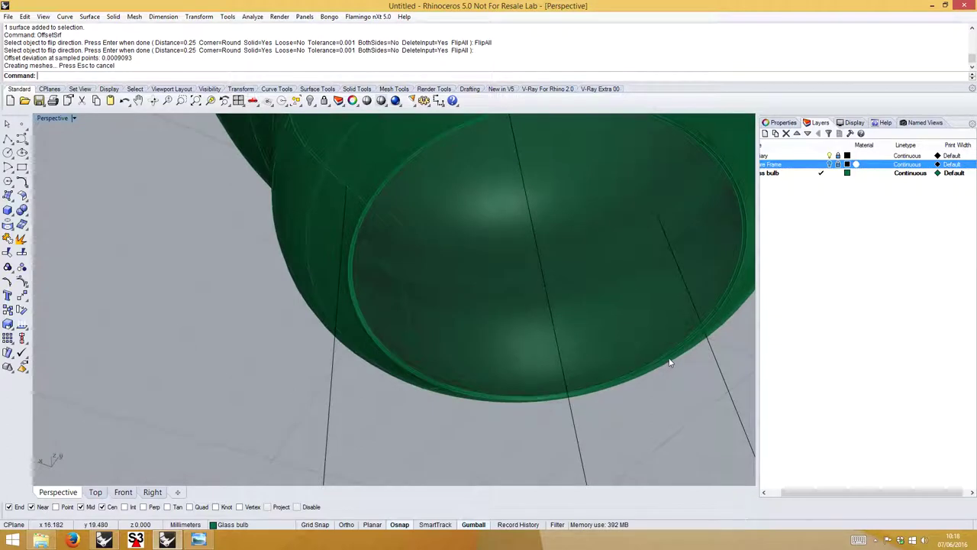
scroll(669, 362, up, 3)
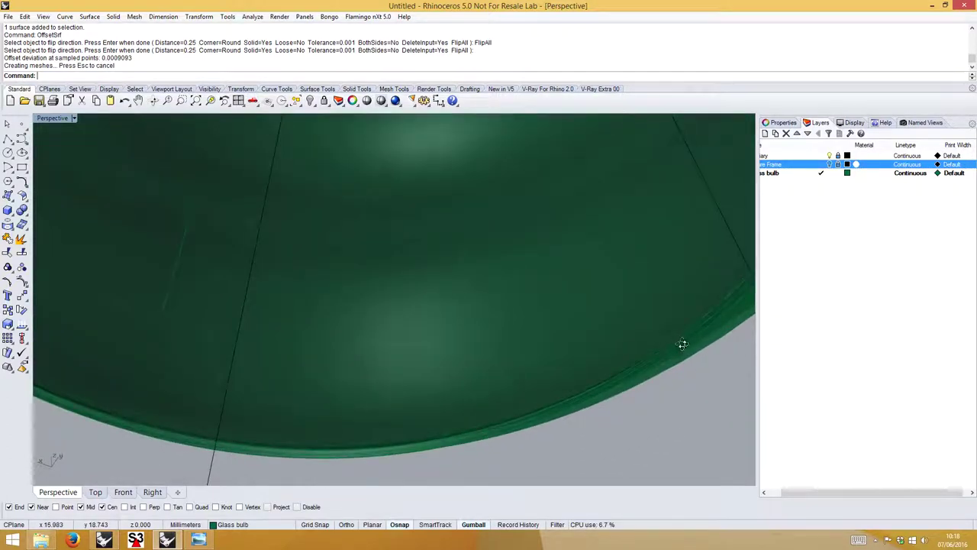
scroll(682, 343, up, 3)
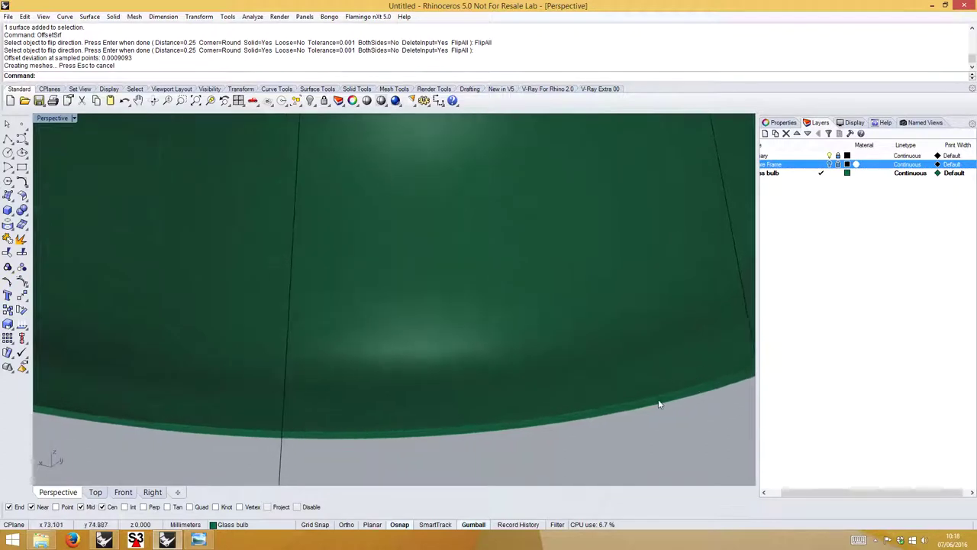
scroll(664, 405, up, 4)
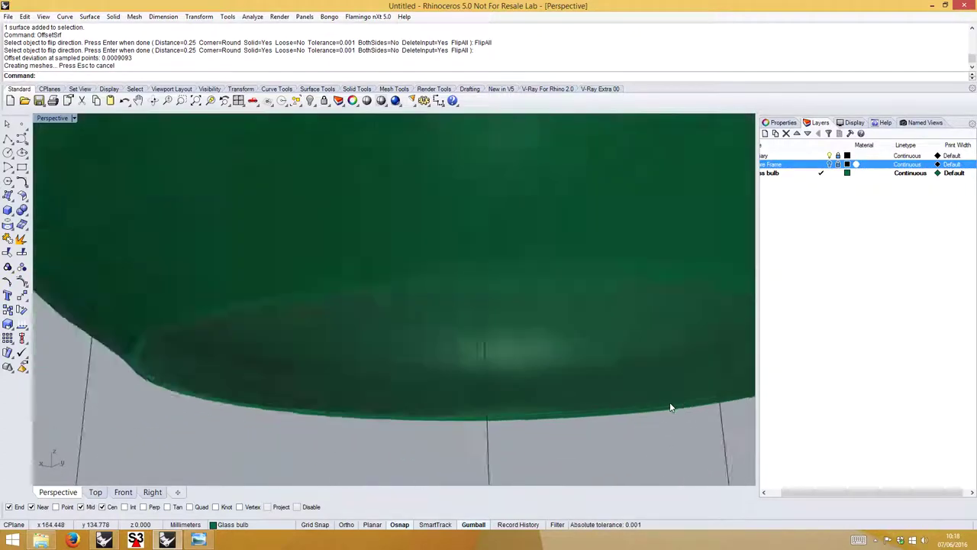
scroll(670, 406, down, 5)
shift+right_drag(672, 369, 573, 379)
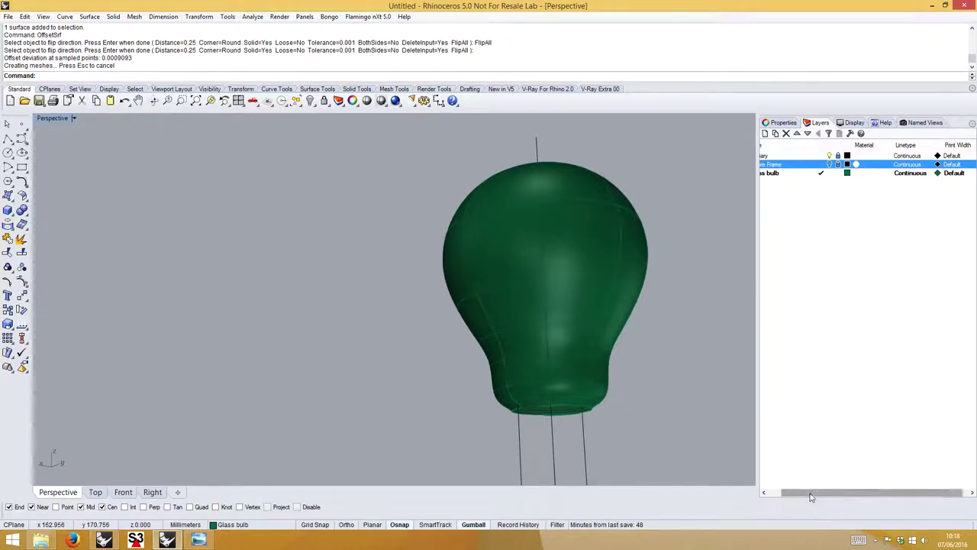
Create a layer named Thread, make it the current layer and set its colour to Lavender.
drag(809, 492, 794, 492)
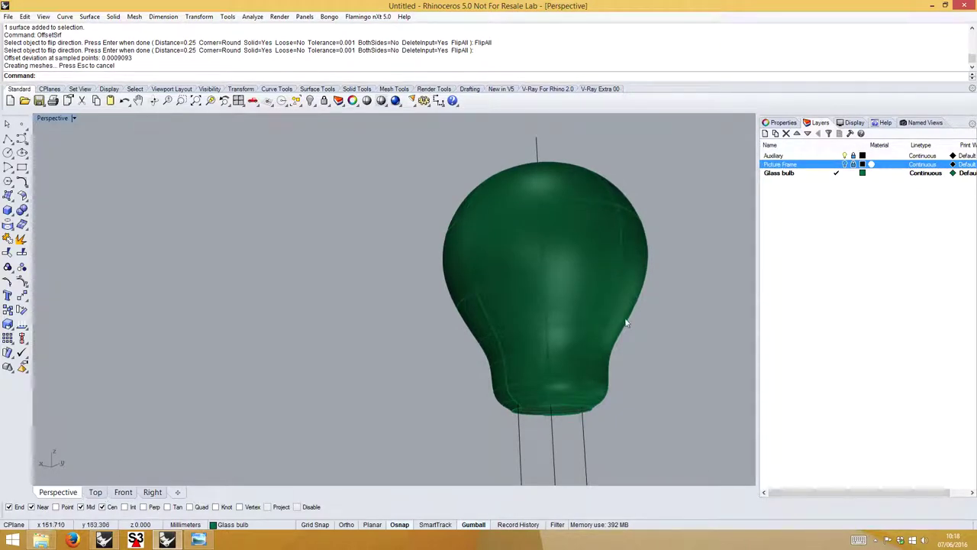
click(796, 186)
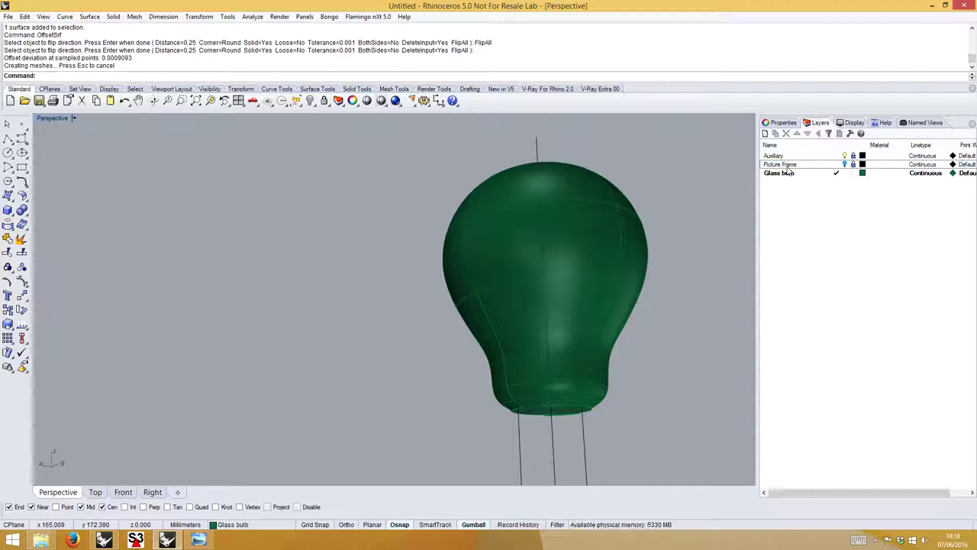
click(765, 135)
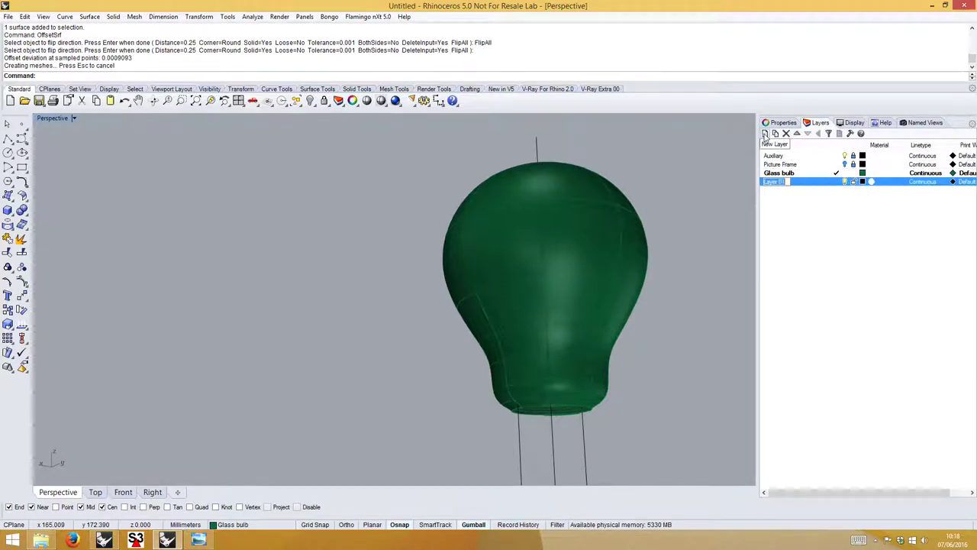
text(Thread)
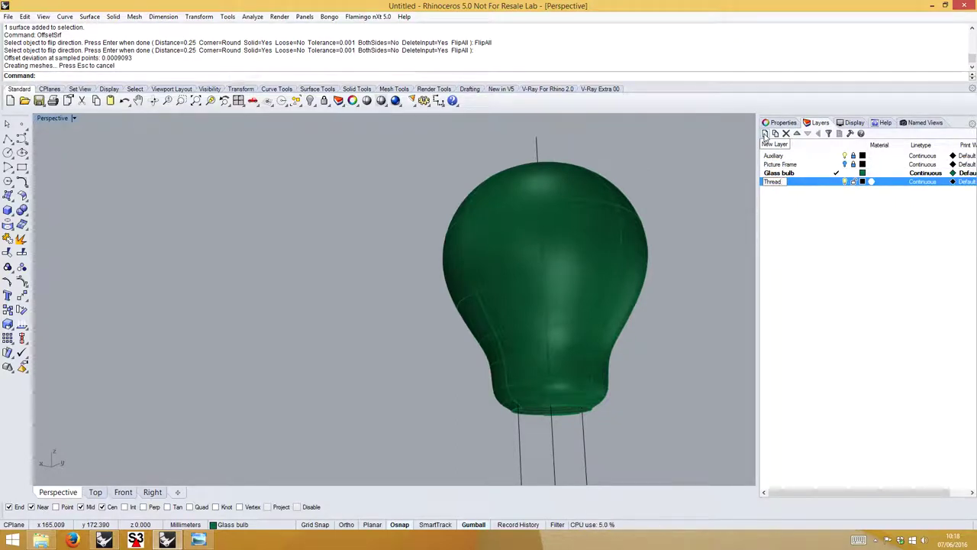
click(837, 182)
click(862, 182)
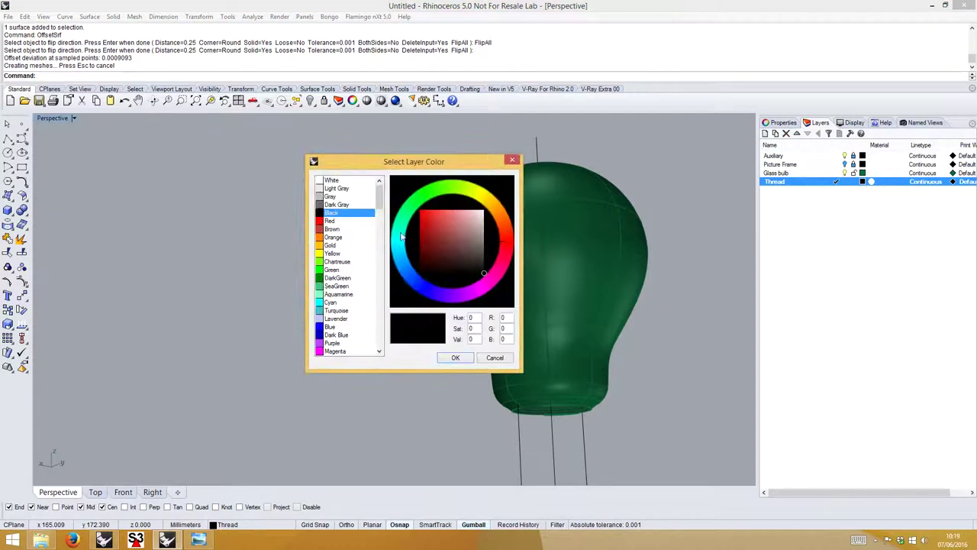
click(333, 318)
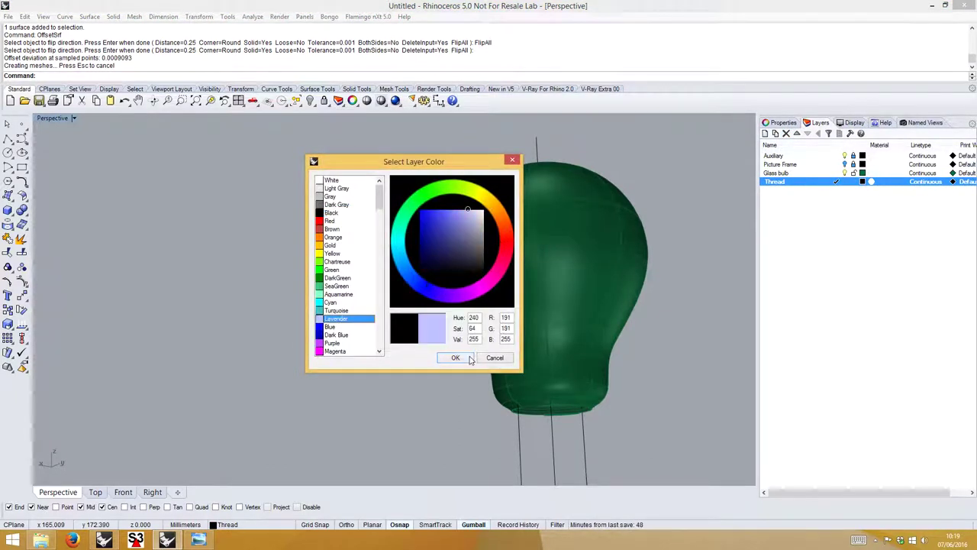
click(469, 357)
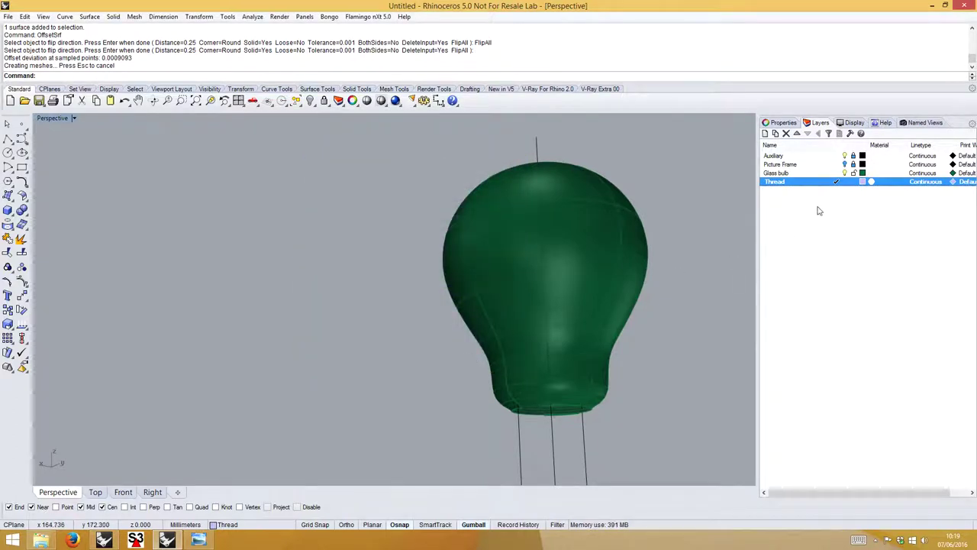
Turn on the Picture Frame layer and show the reference picture's screw base in the Front view.
click(845, 164)
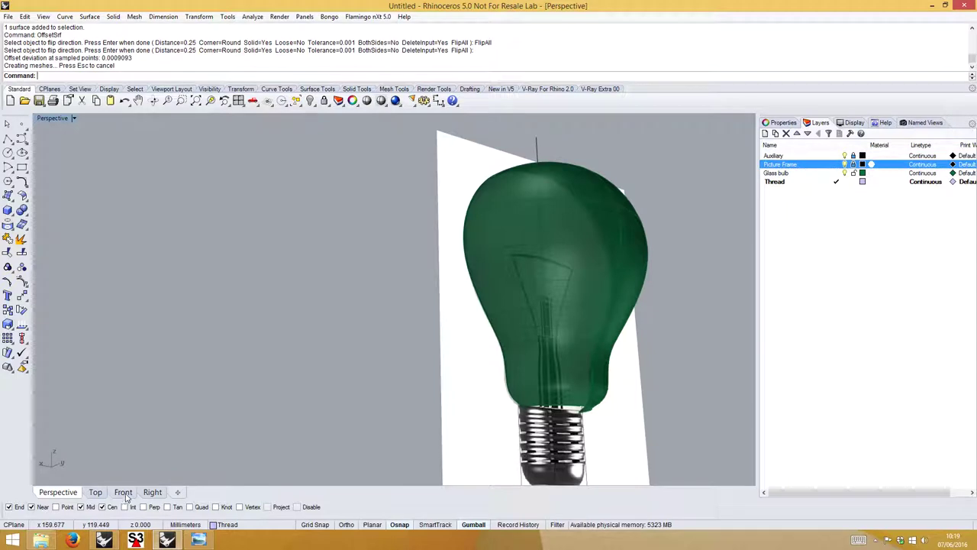
click(123, 493)
scroll(330, 265, up, 4)
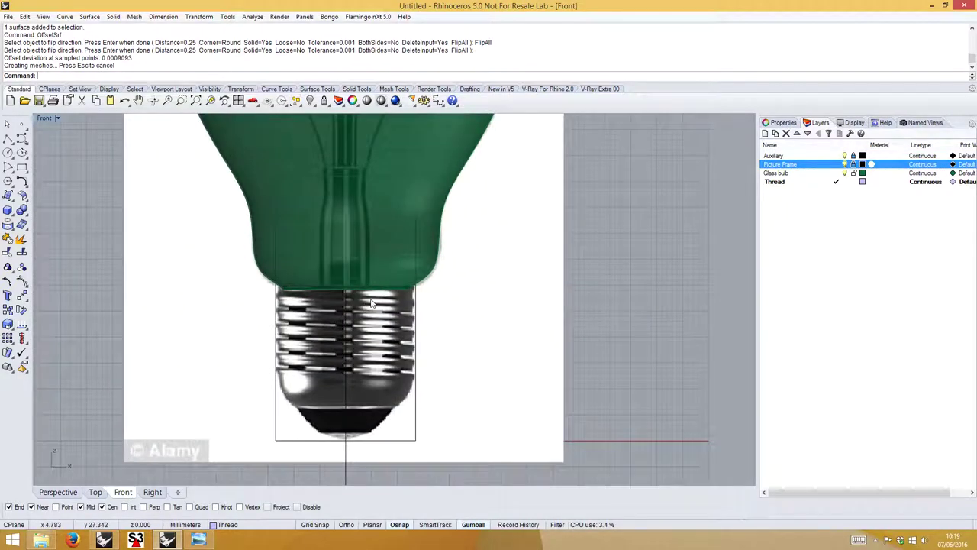
scroll(372, 304, up, 5)
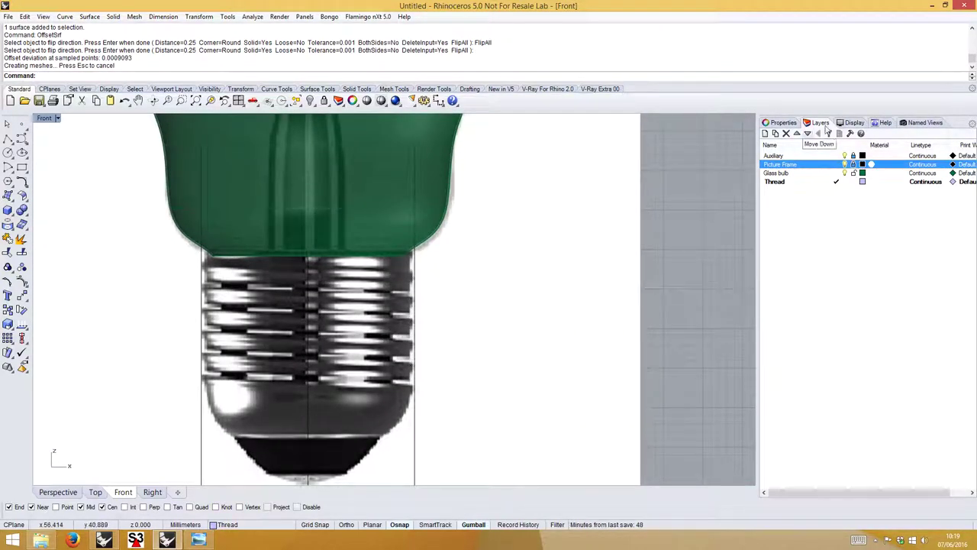
With object snaps disabled, start a degree 3 control-point curve at the base's upper rim beside the glass, aligning its second and third points vertically.
click(22, 138)
scroll(421, 260, up, 4)
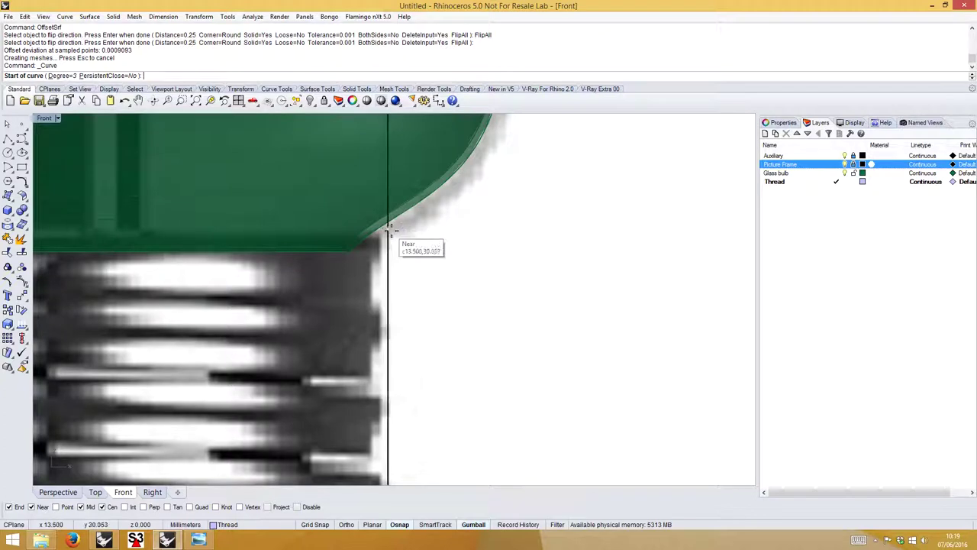
key(ctrl+c)
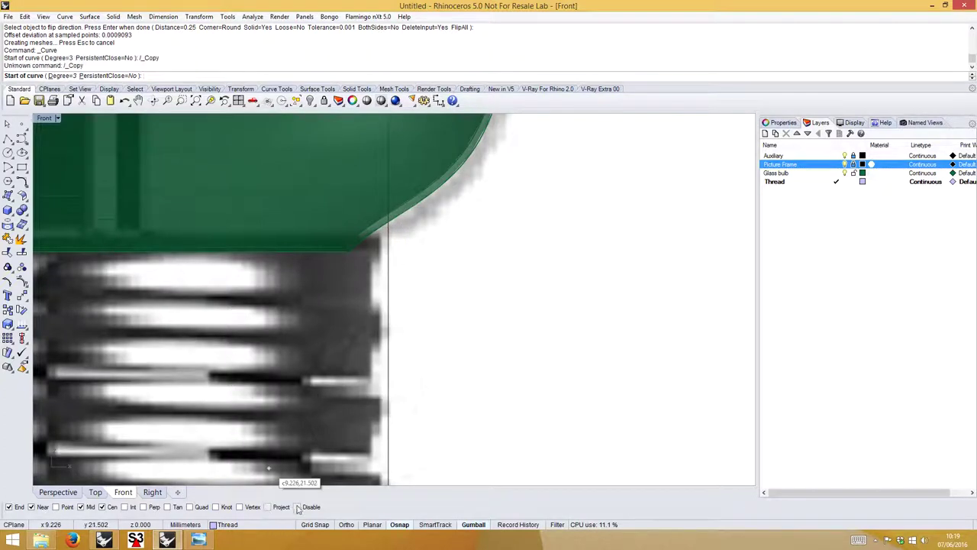
click(298, 507)
scroll(391, 226, up, 3)
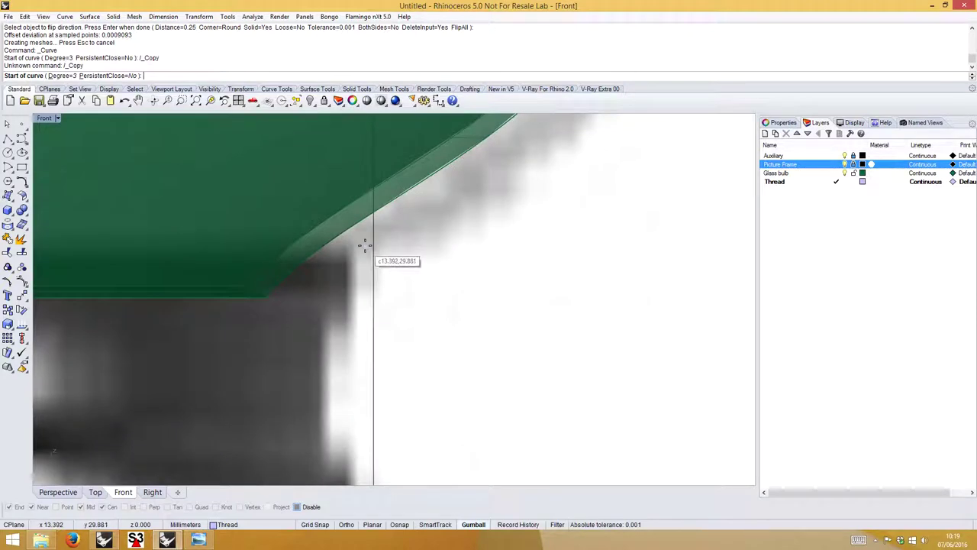
click(364, 245)
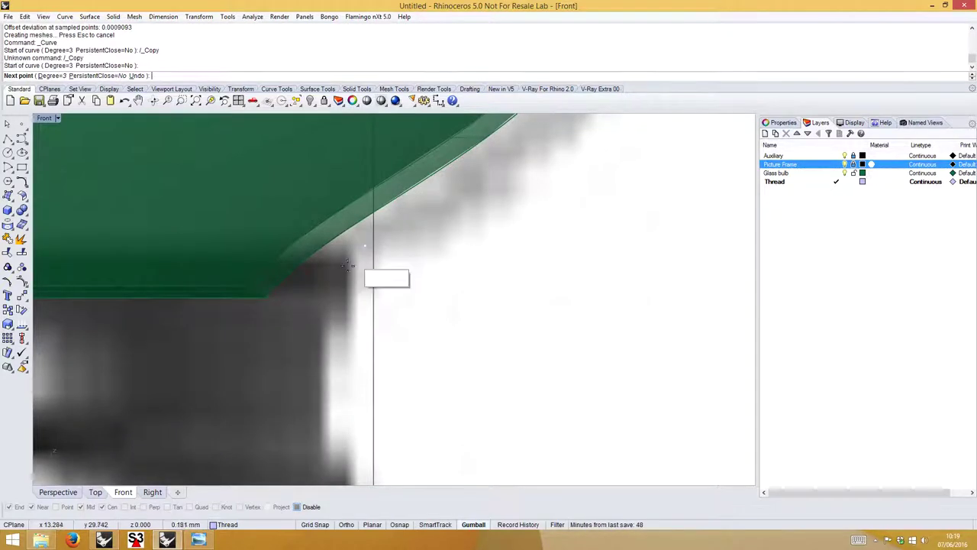
click(308, 315)
scroll(316, 355, down, 3)
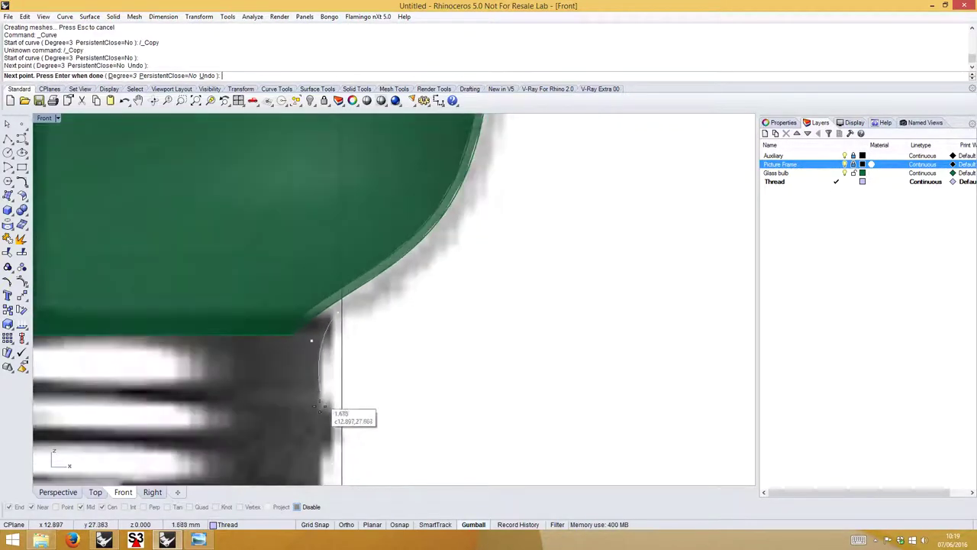
key(F8)
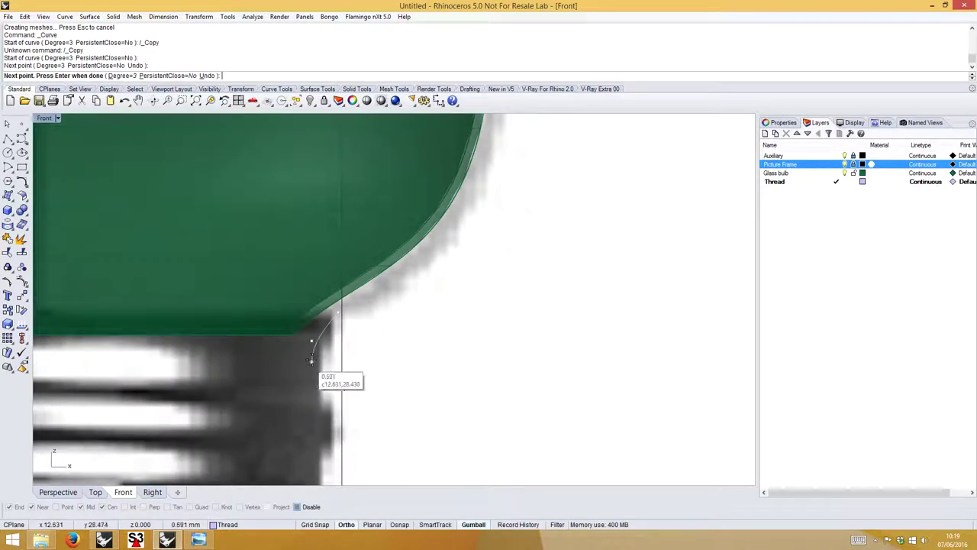
click(311, 362)
key(F8)
Continue the curve vertically about 16 mm along the thread, curve it inward to the black insulator's upper edge, and finish it.
scroll(317, 381, down, 2)
right_drag(320, 313, 332, 479)
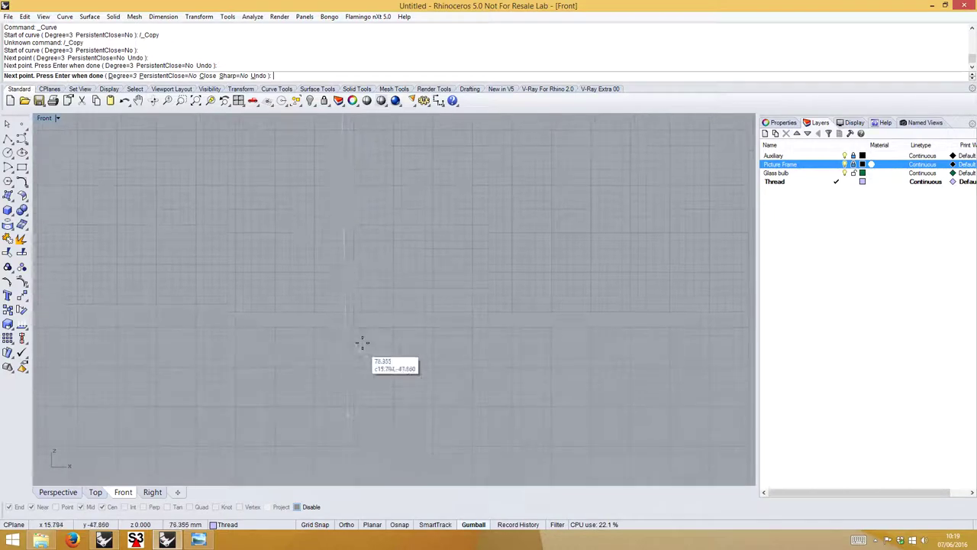
scroll(345, 252, up, 5)
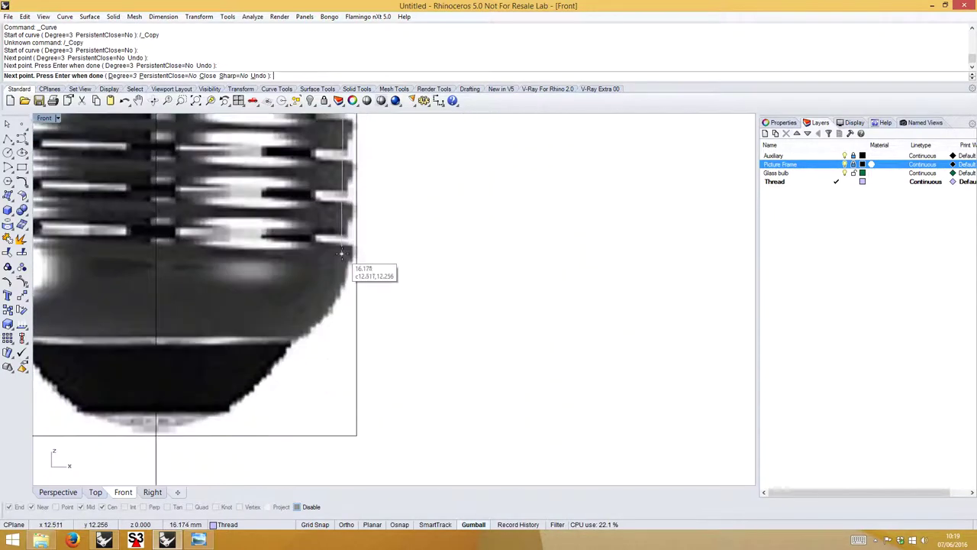
key(F8)
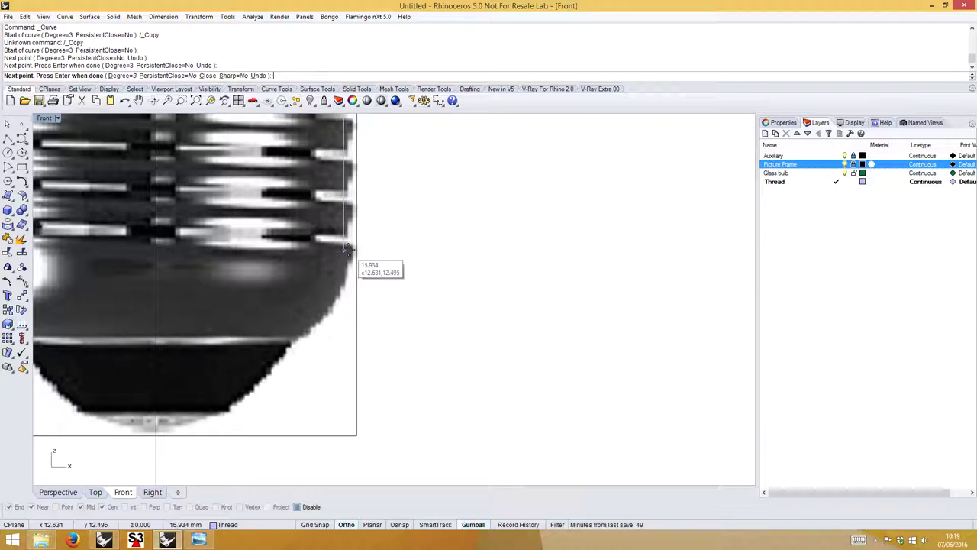
click(345, 252)
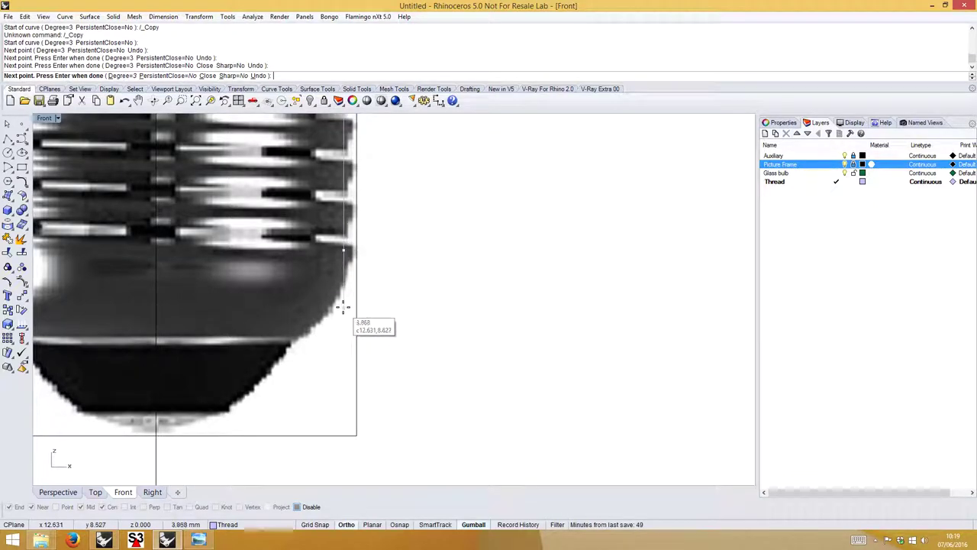
click(343, 309)
key(F8)
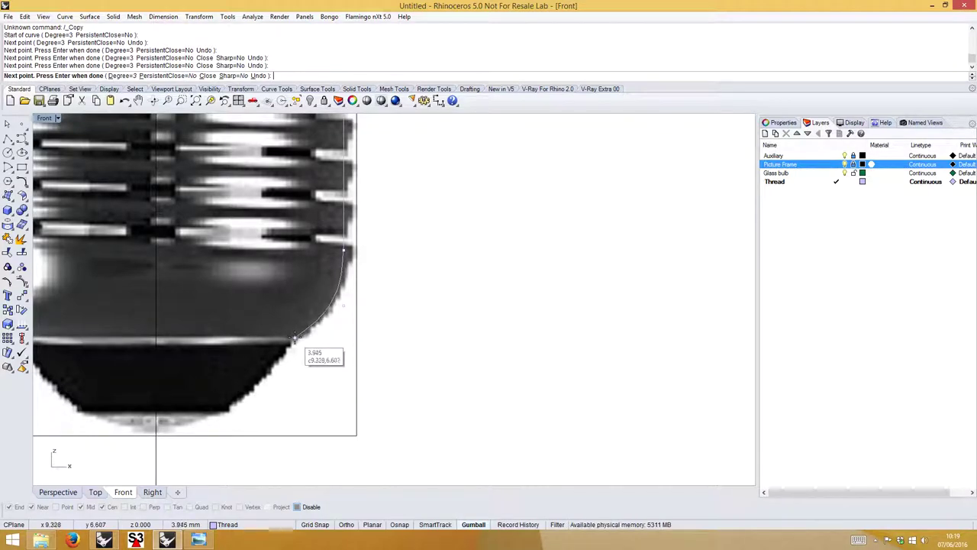
click(294, 335)
key(Return)
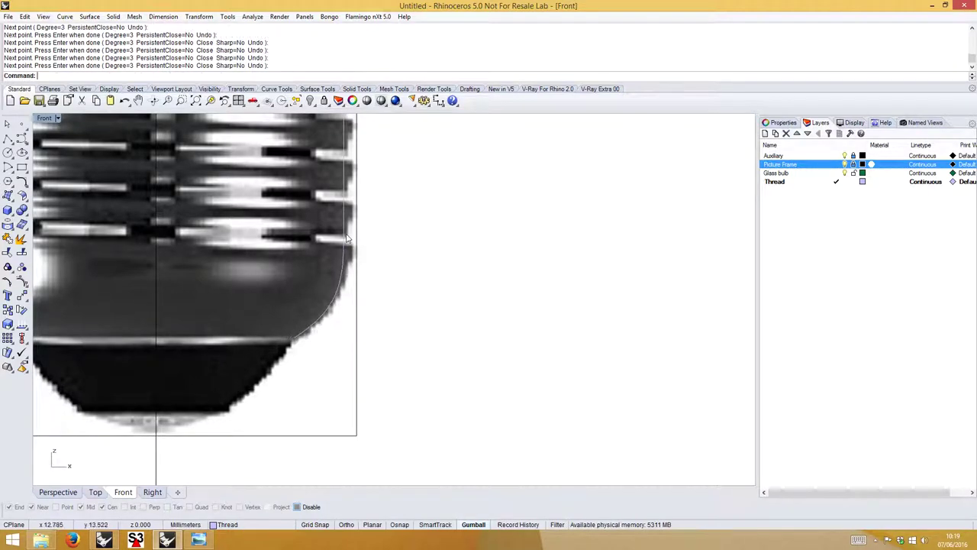
Turn on the base profile's control points and nudge the four points of its straight section horizontally to match the thread in the picture.
click(343, 238)
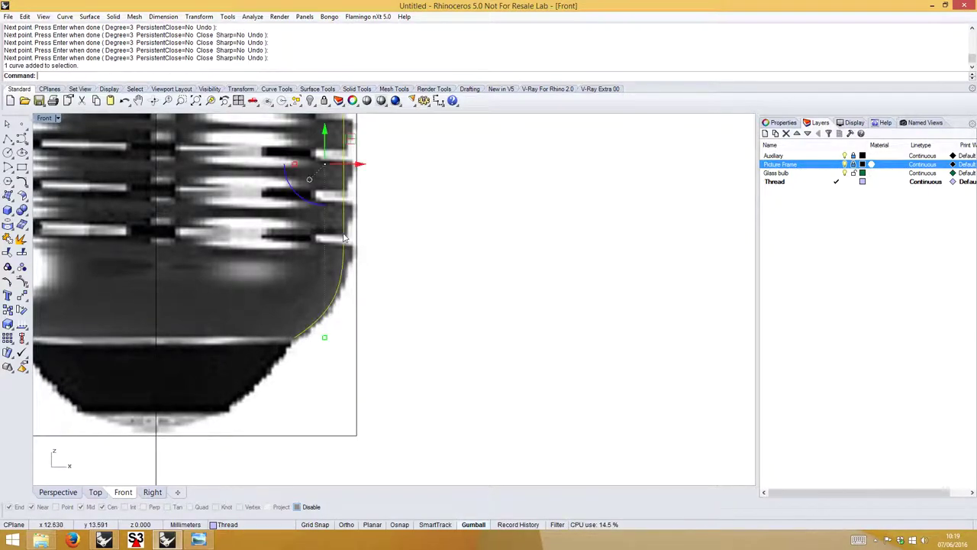
click(23, 282)
click(343, 252)
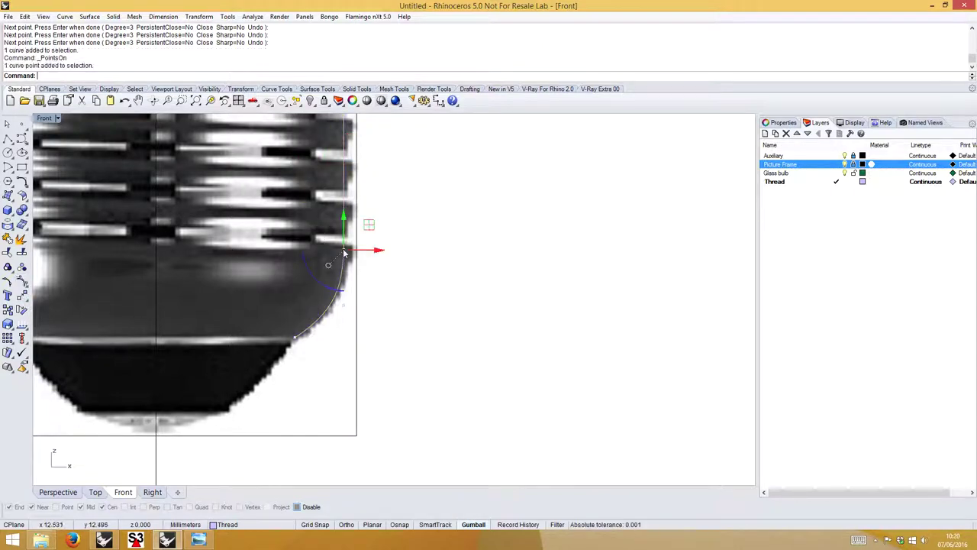
click(345, 308)
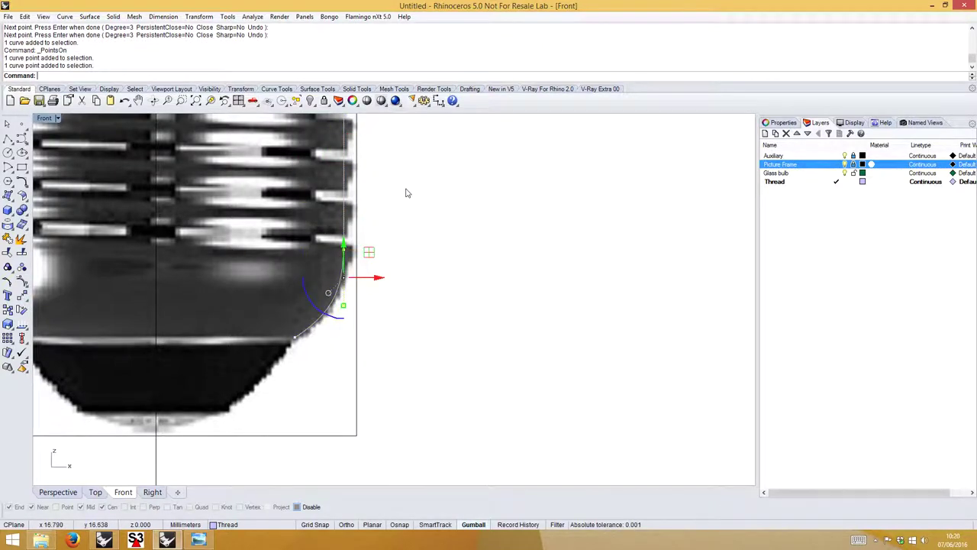
scroll(397, 206, down, 4)
scroll(381, 240, up, 5)
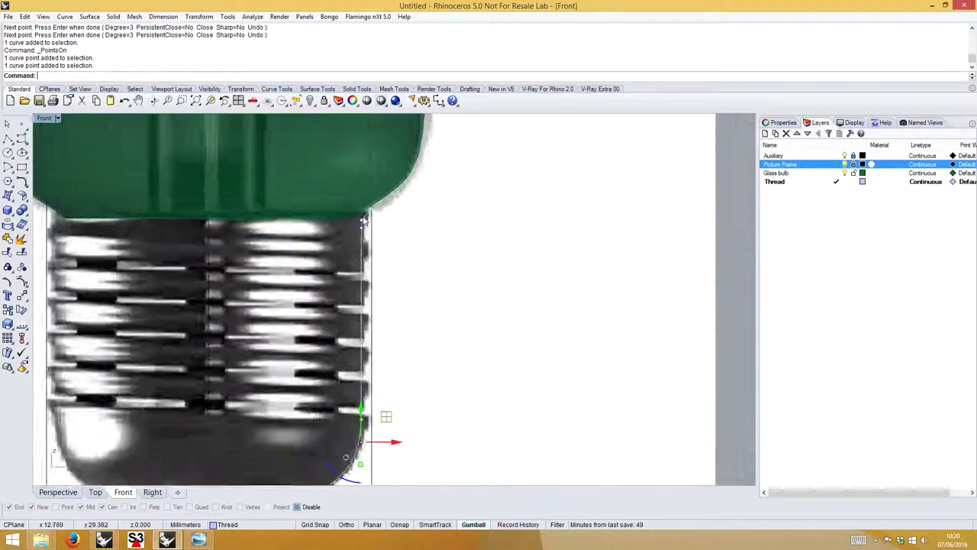
click(359, 224)
shift+click(359, 243)
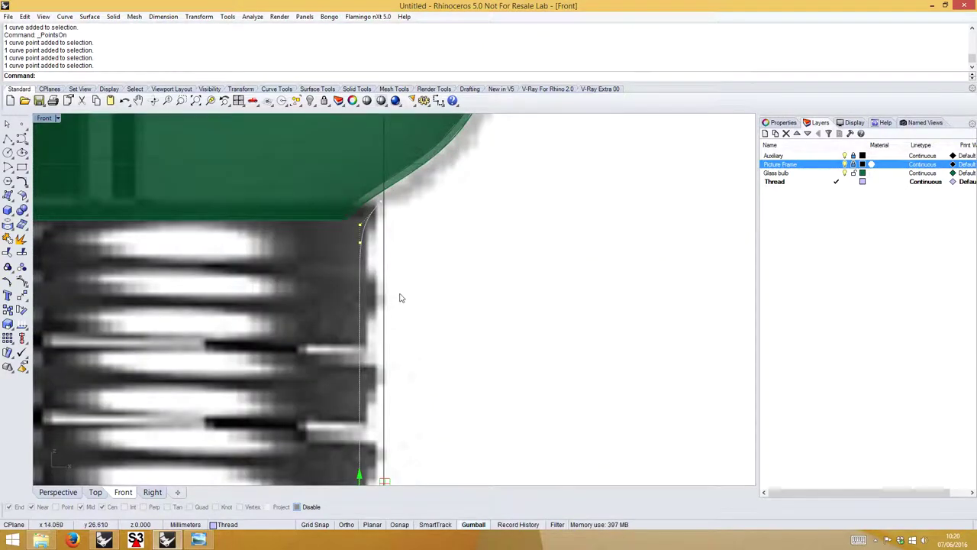
scroll(399, 298, down, 4)
scroll(402, 351, up, 3)
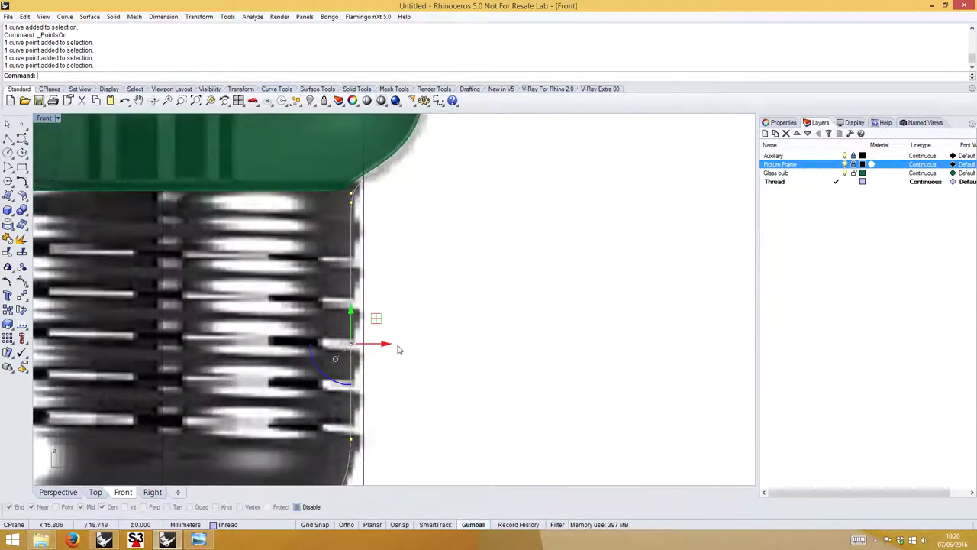
drag(385, 345, 385, 346)
scroll(378, 247, up, 4)
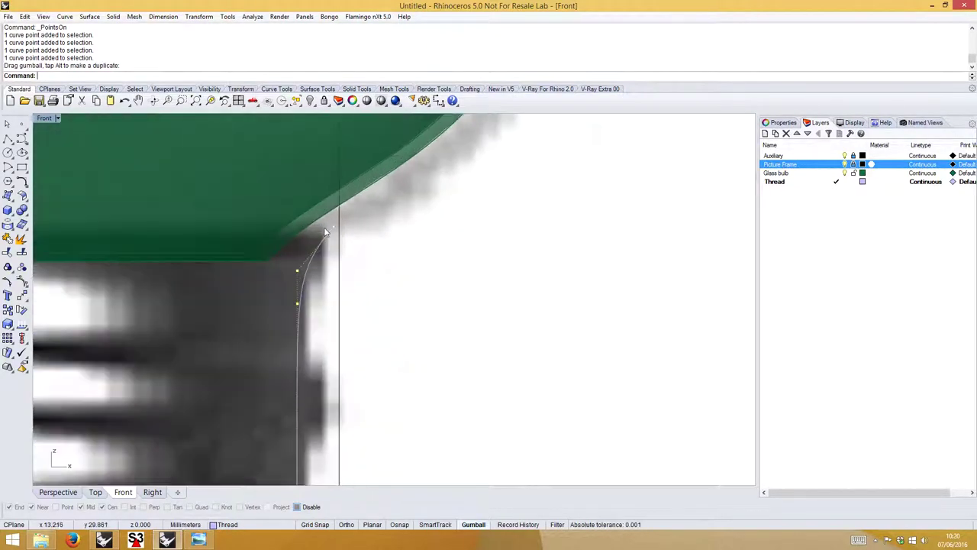
Move the profile's upper end point up and outward to the glass edge, and raise the neighbouring control point slightly.
shift+click(333, 229)
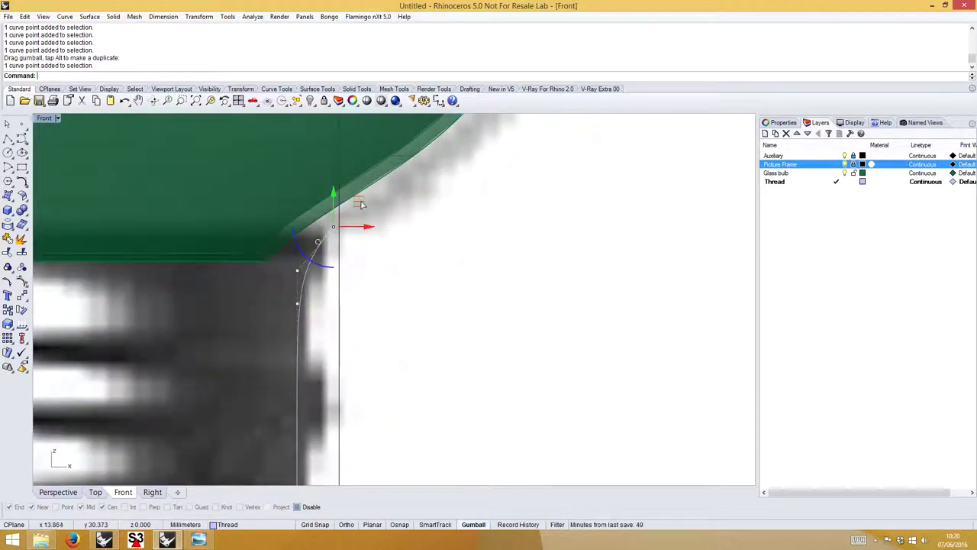
mouse_move(362, 205)
mouse_down()
mouse_move(374, 189)
mouse_move(347, 210)
mouse_up()
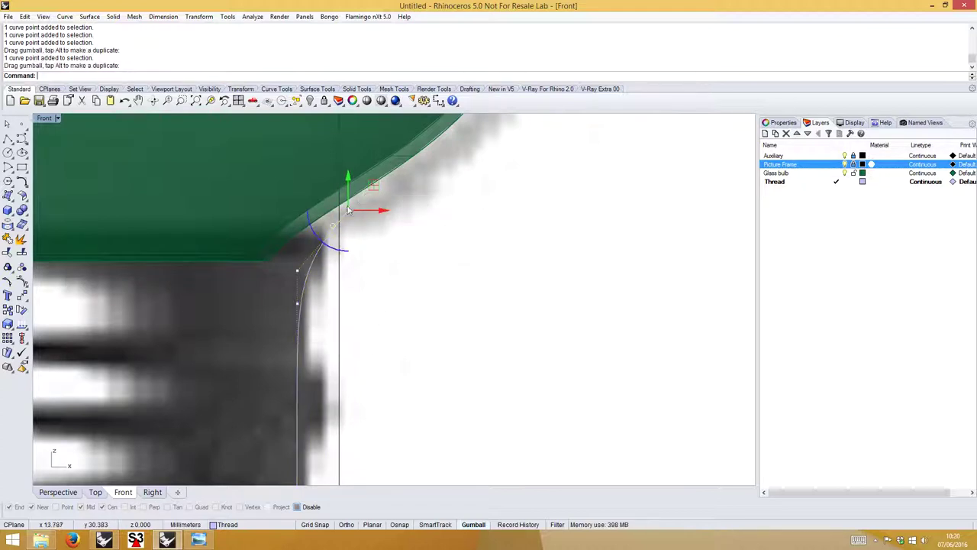
click(298, 269)
drag(298, 242, 317, 232)
click(382, 297)
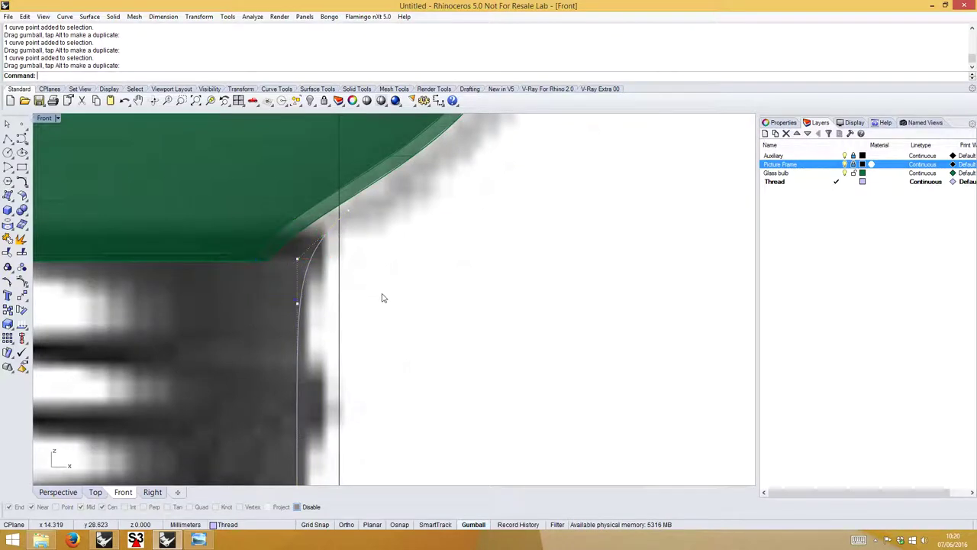
Revolve the base profile full circle around the bulb's central axis, with object snaps enabled to pick the axis points.
scroll(382, 297, down, 4)
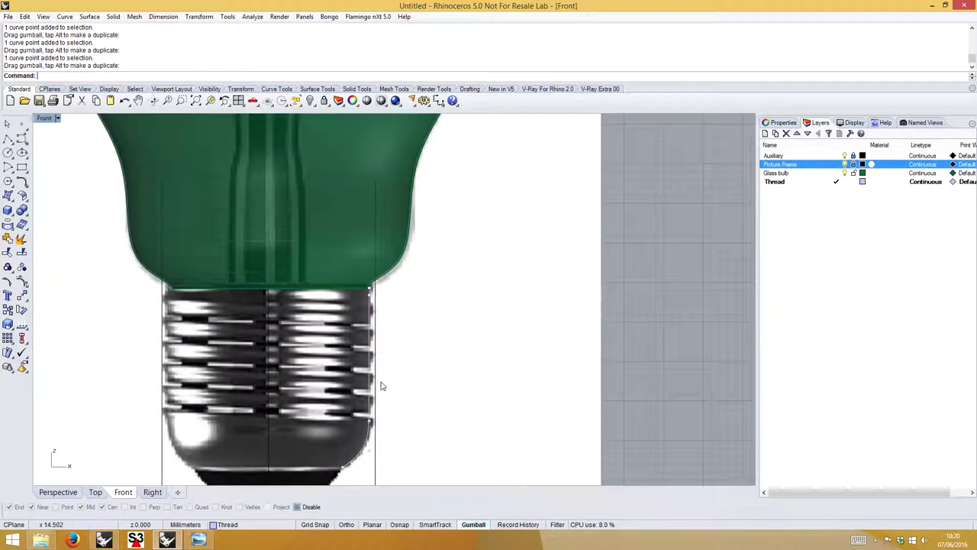
click(371, 334)
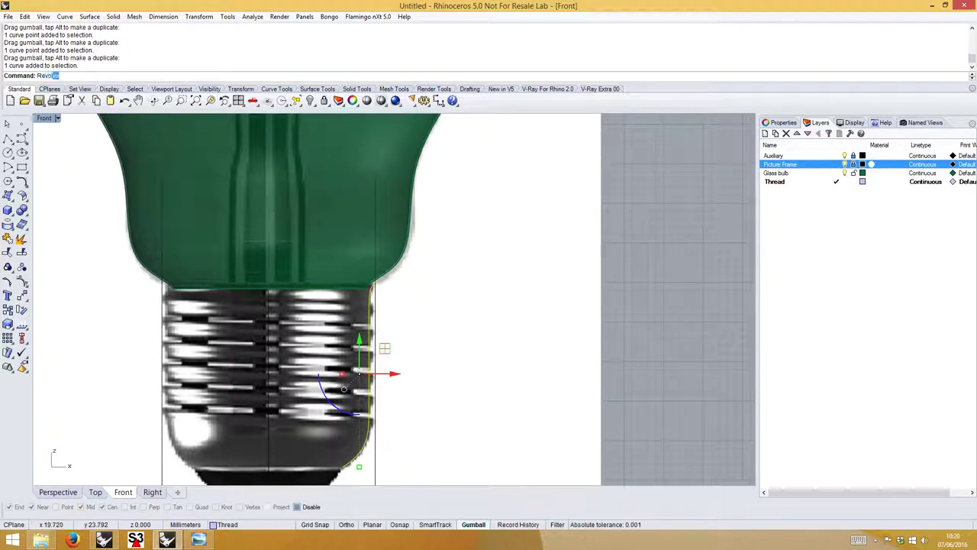
key(Return)
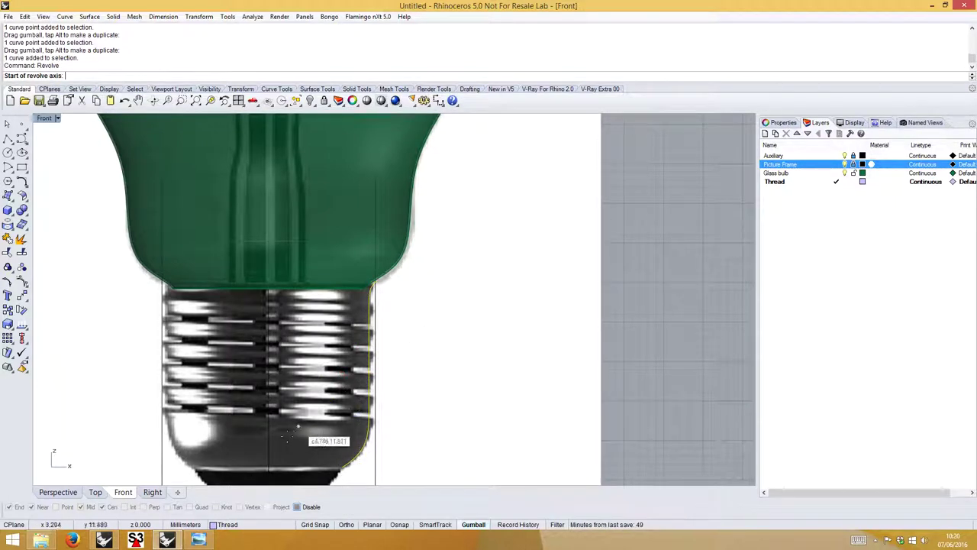
click(299, 507)
click(268, 447)
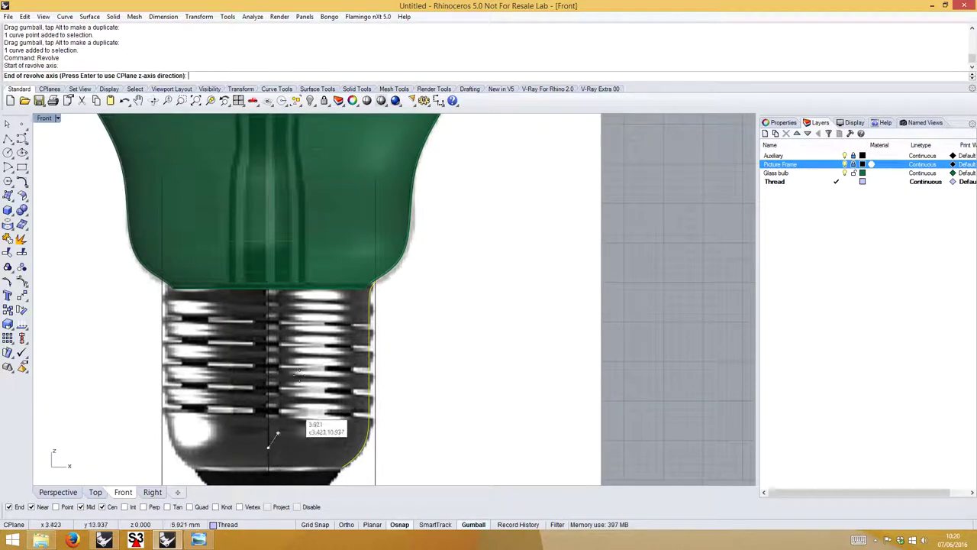
click(268, 229)
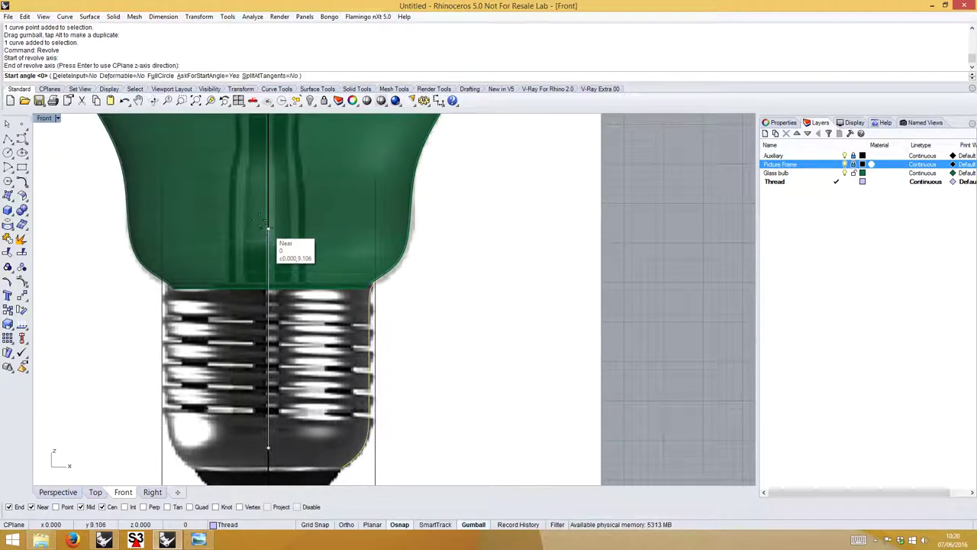
click(163, 76)
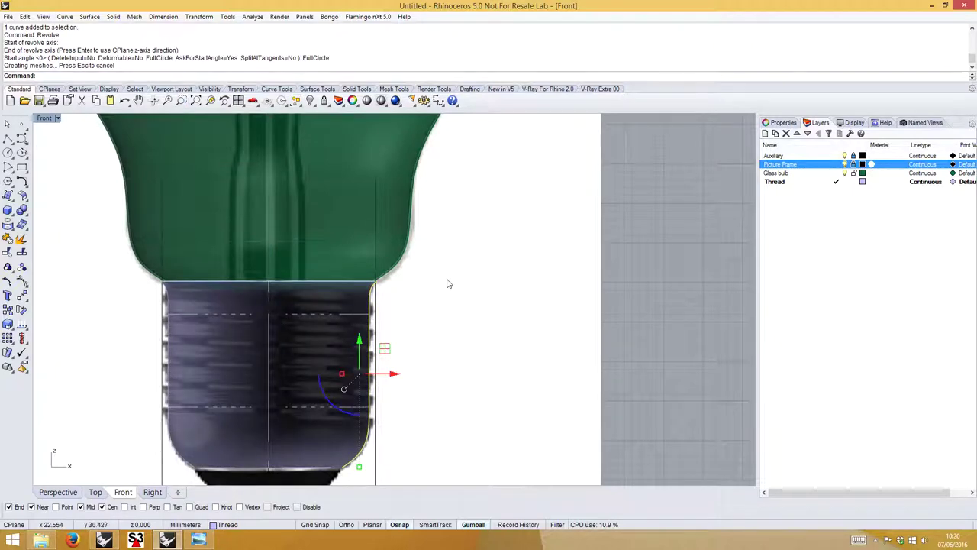
Compare the revolved base with the thread in the reference picture and examine the E27 cap photos and drawings in Casquillos-E27.jpg.
scroll(447, 284, down, 3)
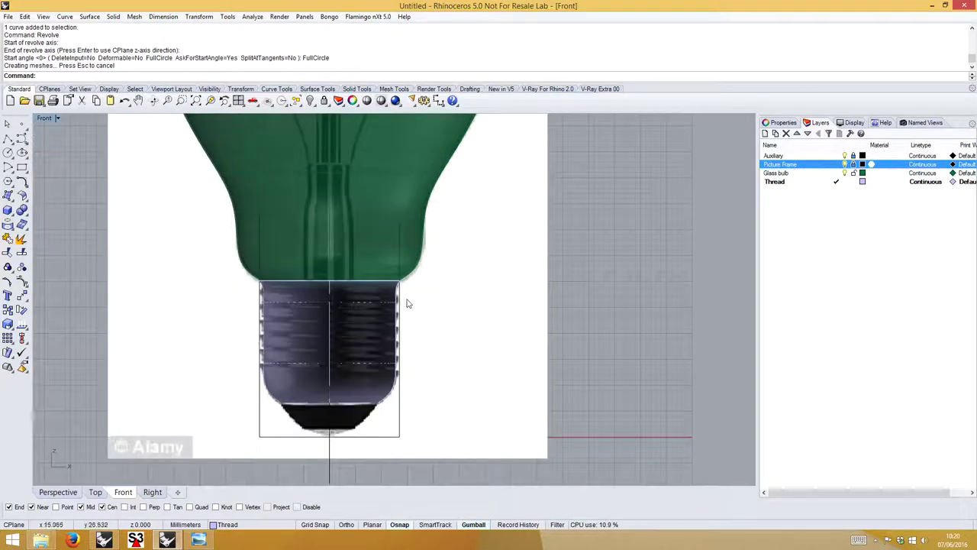
scroll(397, 305, up, 3)
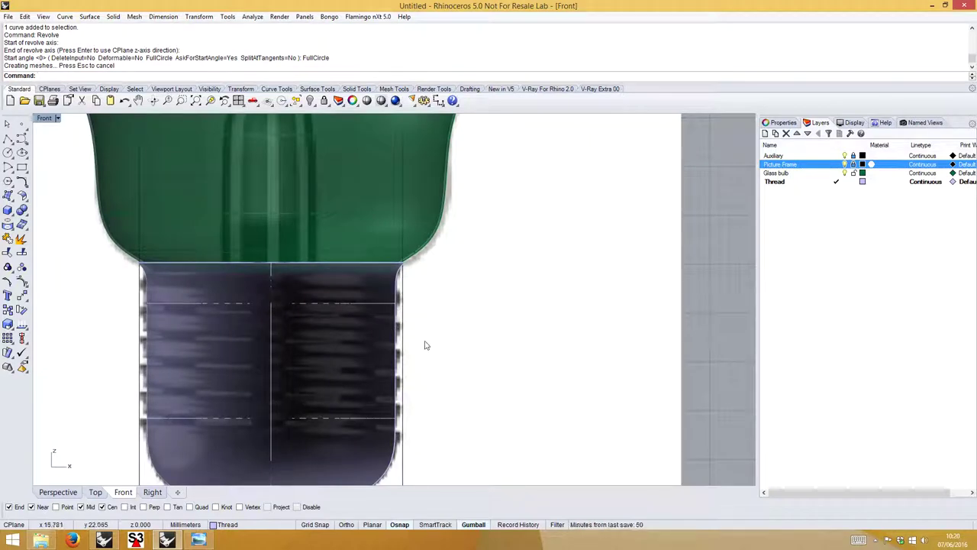
right_drag(450, 351, 468, 307)
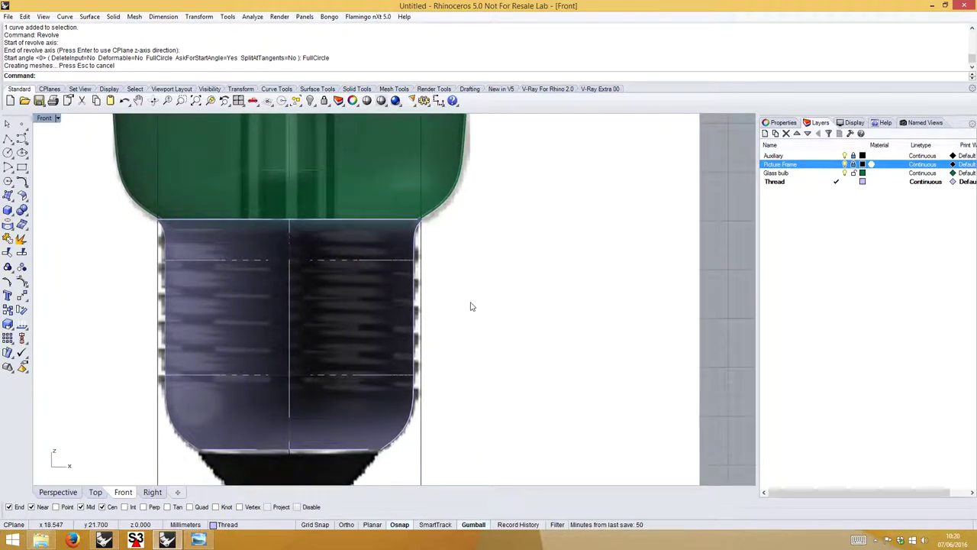
click(200, 539)
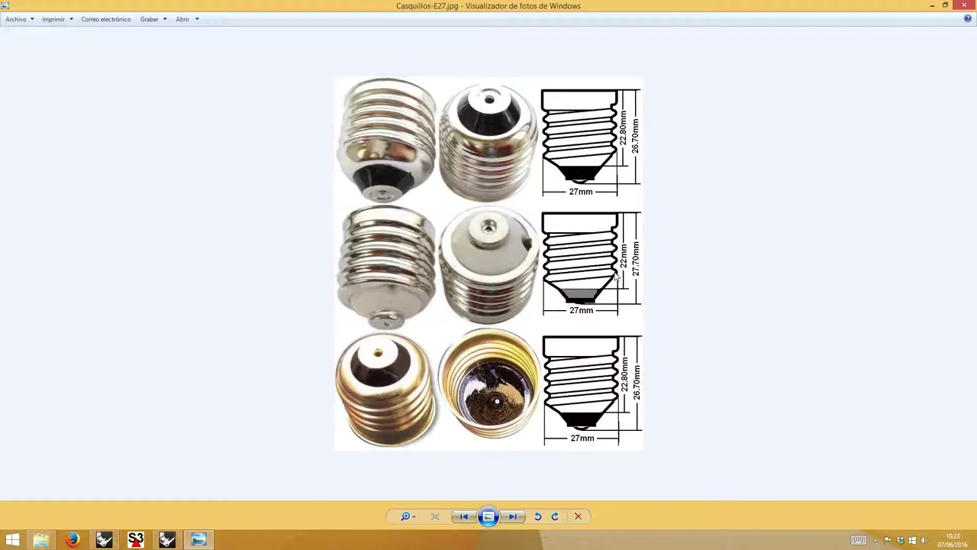
click(176, 541)
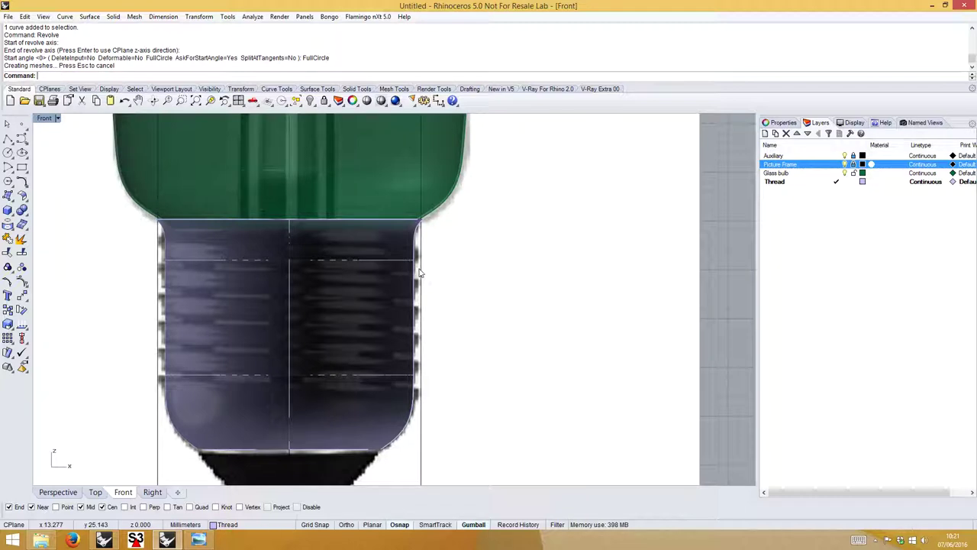
Hide the Glass bulb layer, leaving the reference picture displayed behind the revolved base.
click(846, 173)
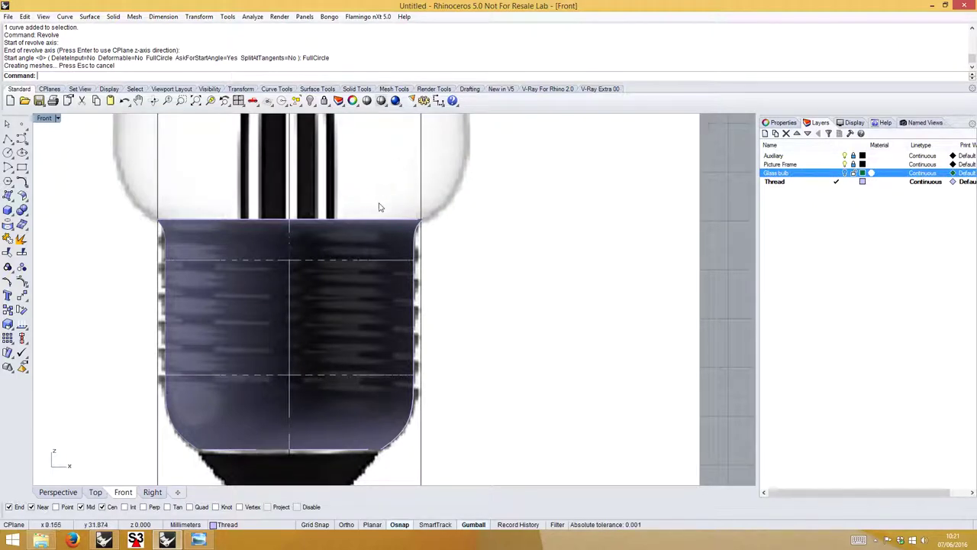
scroll(366, 222, down, 4)
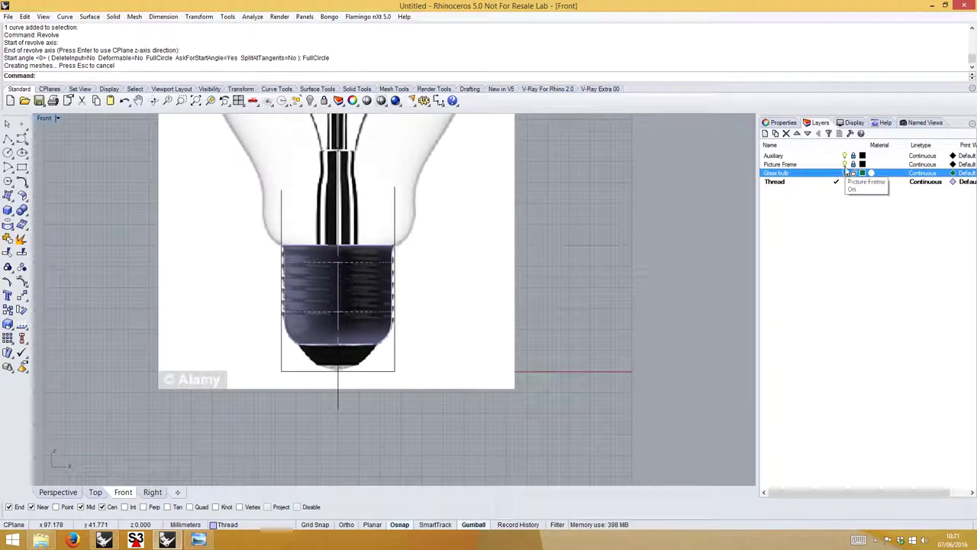
click(844, 165)
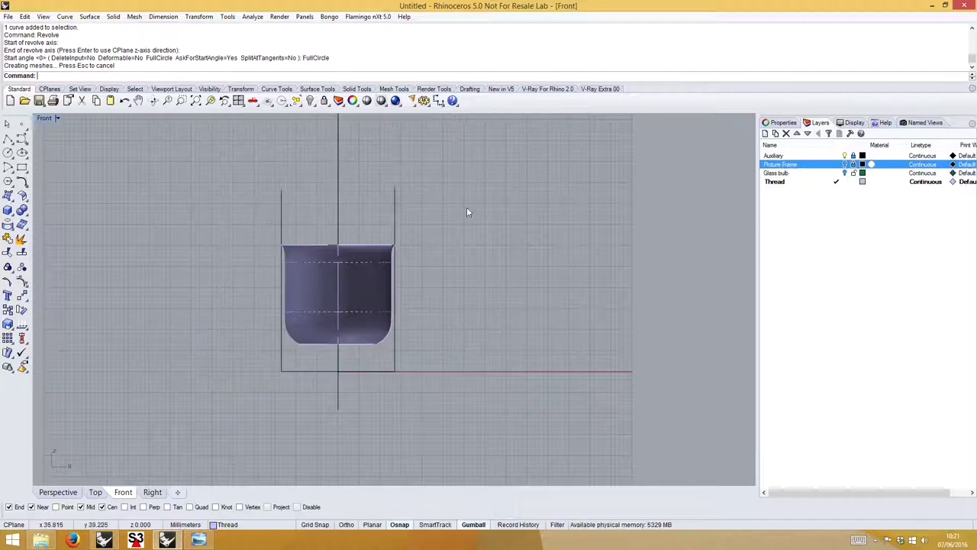
scroll(467, 206, up, 2)
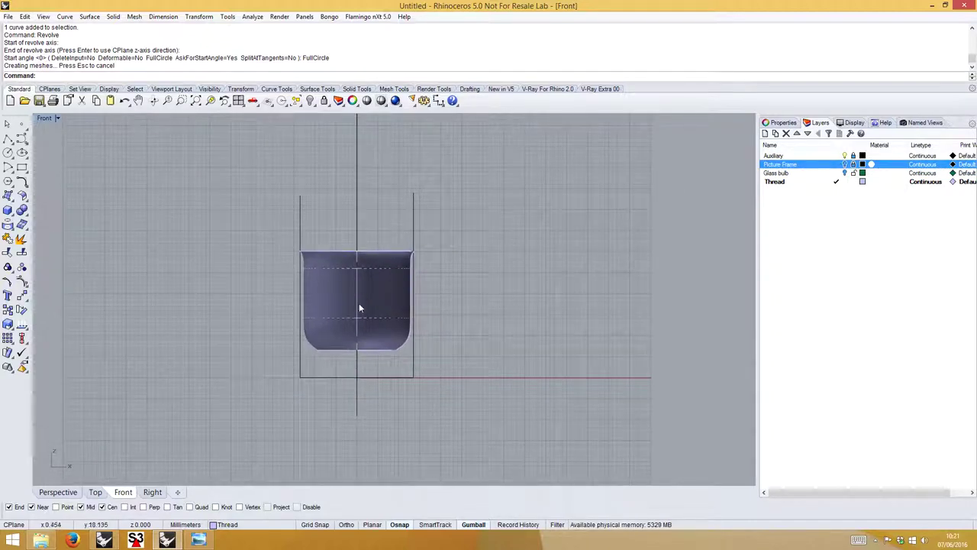
click(845, 165)
scroll(363, 260, up, 3)
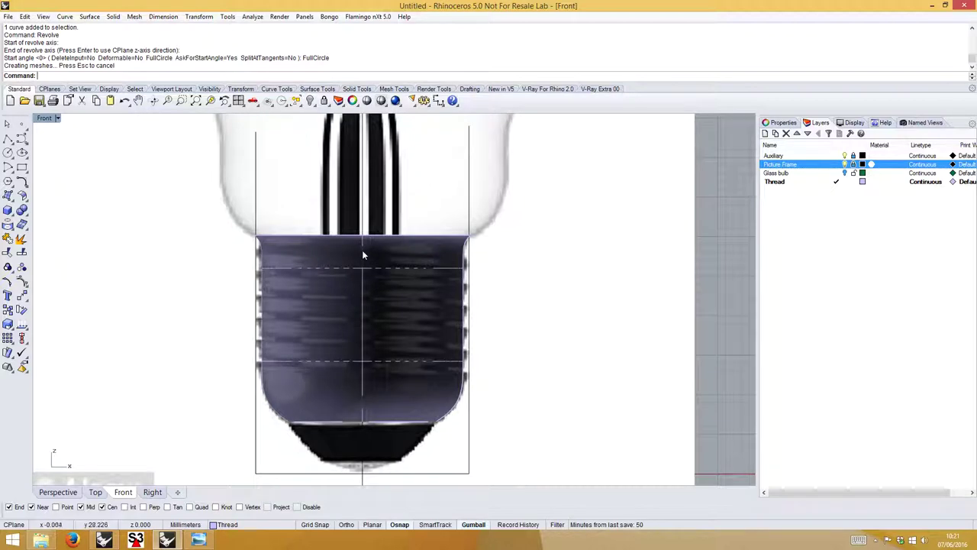
Draw a vertical line about 15.5 mm long on the central axis along the threaded zone, select it, and turn off the gumball.
click(7, 139)
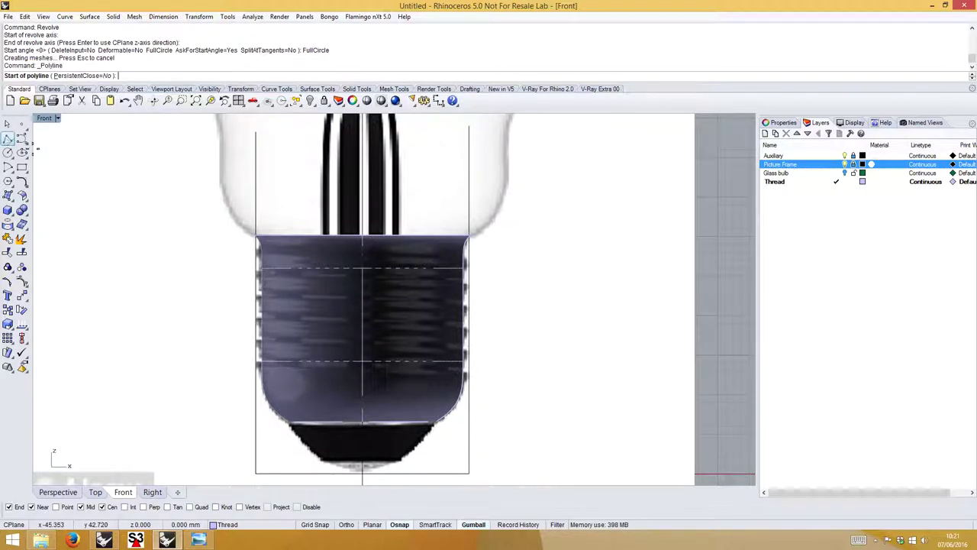
click(362, 250)
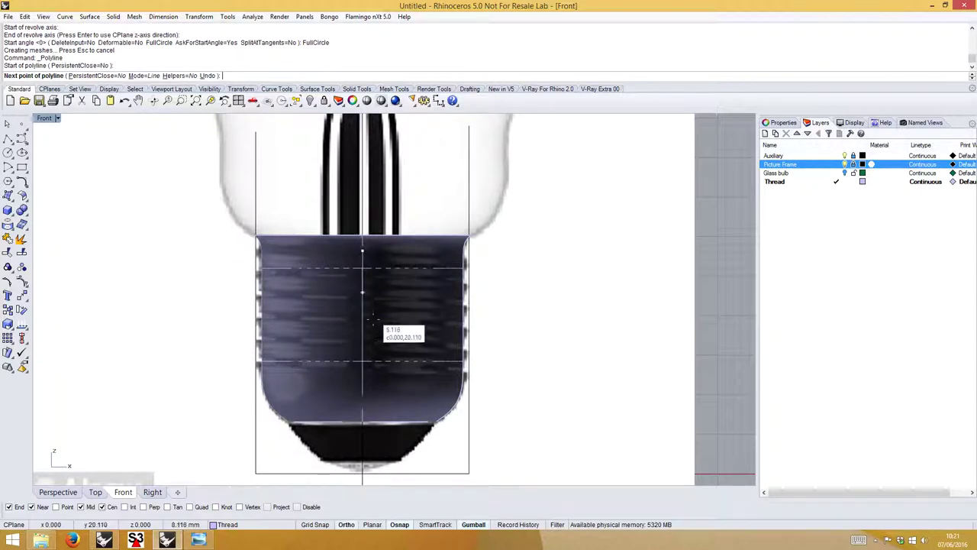
click(363, 372)
key(Return)
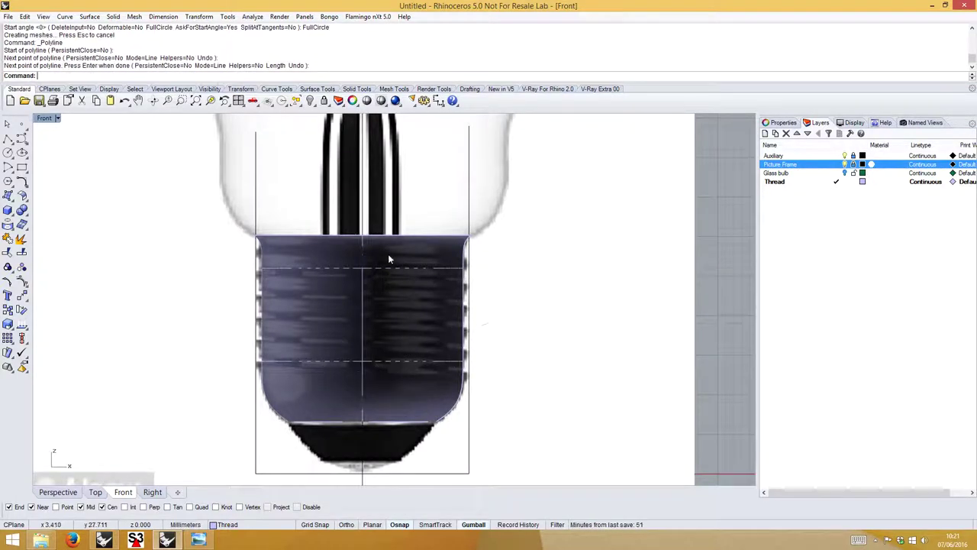
click(363, 262)
click(388, 286)
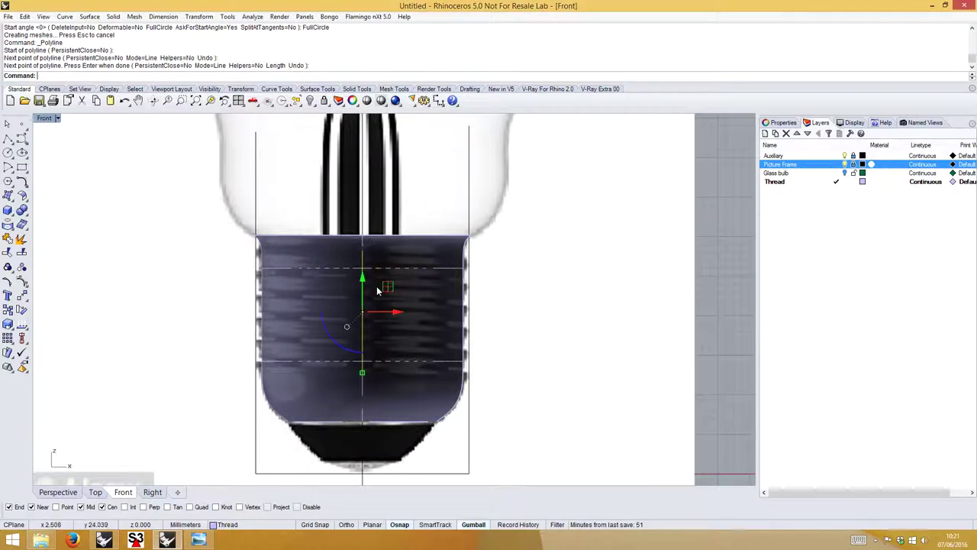
click(472, 524)
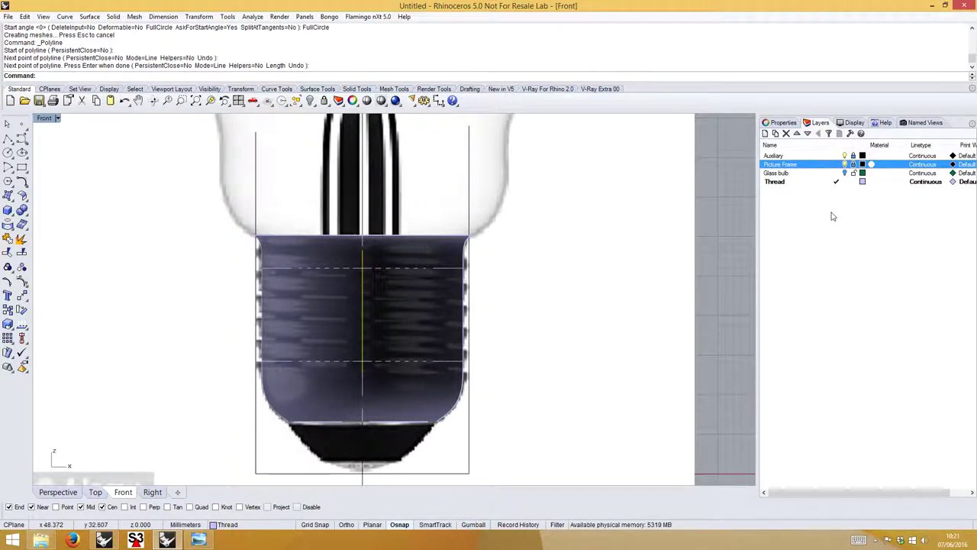
Hide the Picture Frame and Auxiliary layers and show the base with its axis line from above in the Perspective view.
click(844, 164)
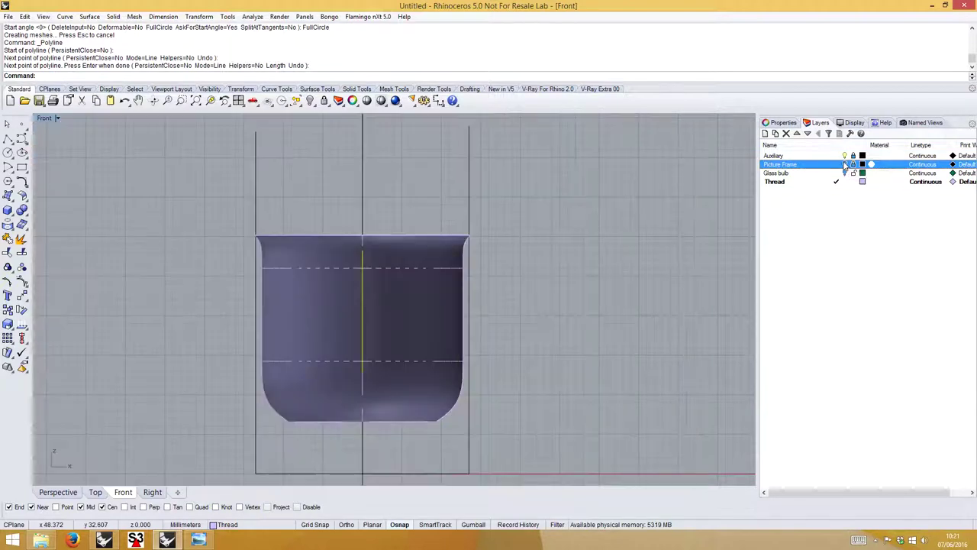
click(57, 492)
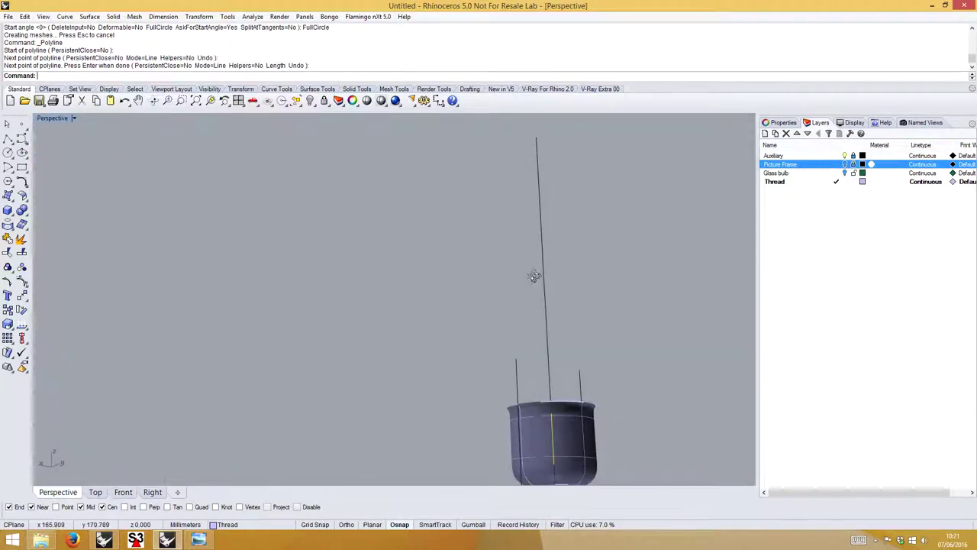
right_drag(535, 273, 525, 374)
scroll(525, 374, up, 5)
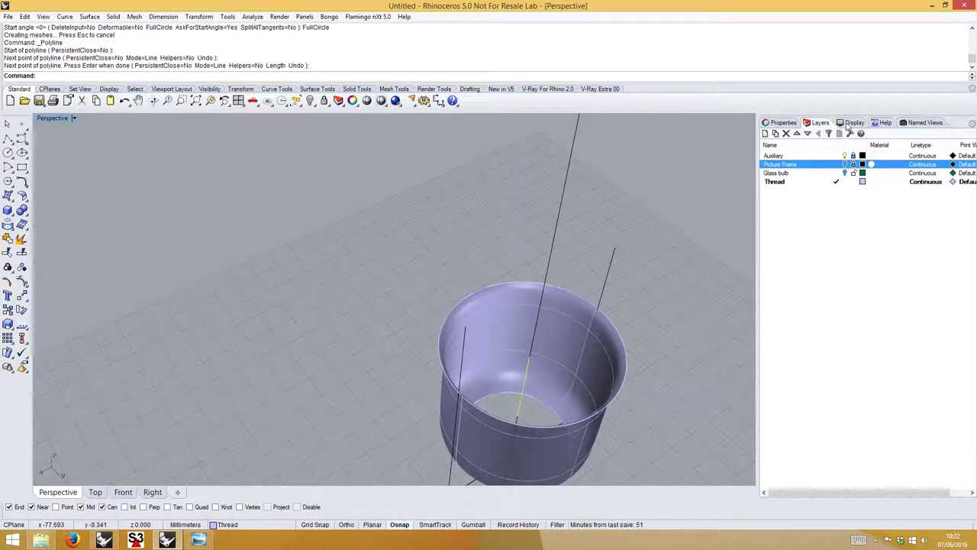
click(844, 156)
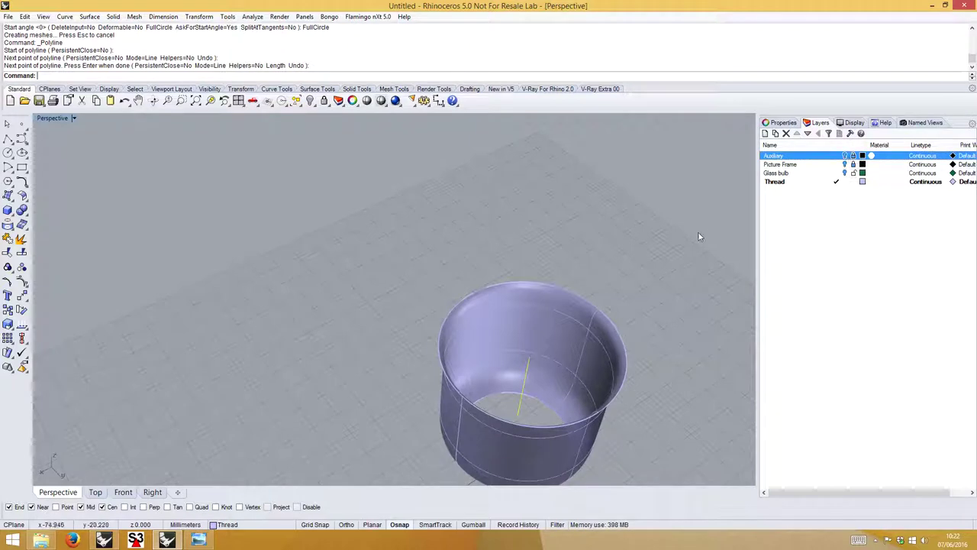
shift+right_drag(702, 236, 484, 280)
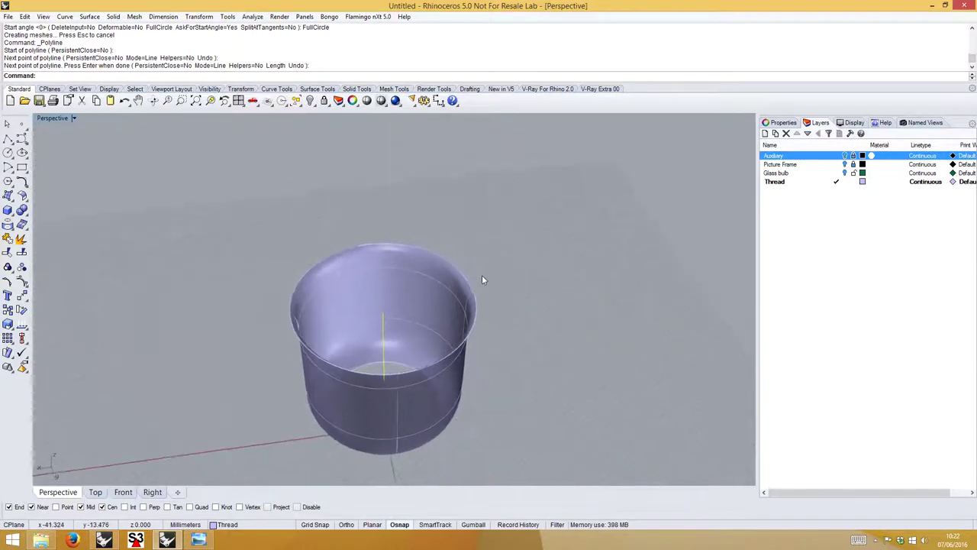
scroll(387, 329, up, 2)
right_drag(419, 332, 419, 290)
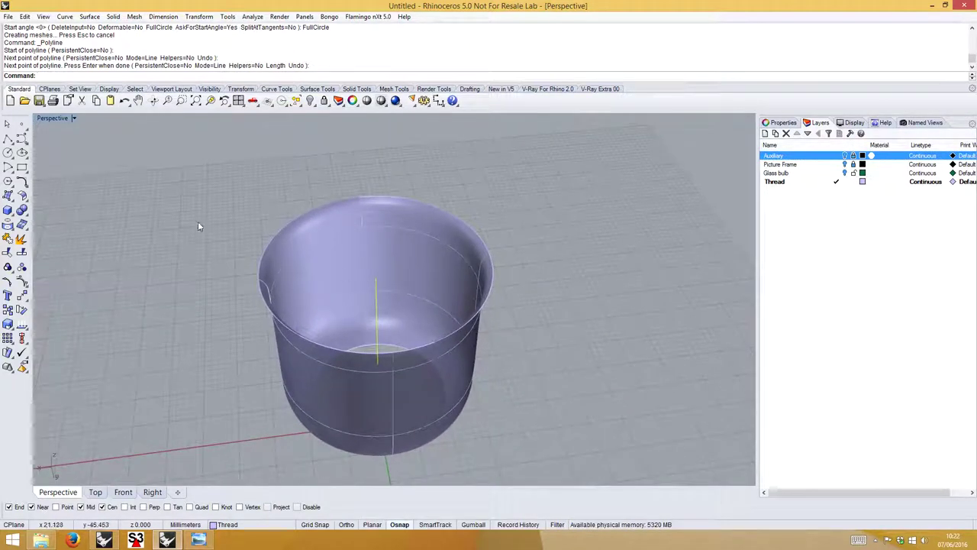
Start a helix whose axis runs from the upper end to the lower end of the vertical line inside the base.
click(22, 139)
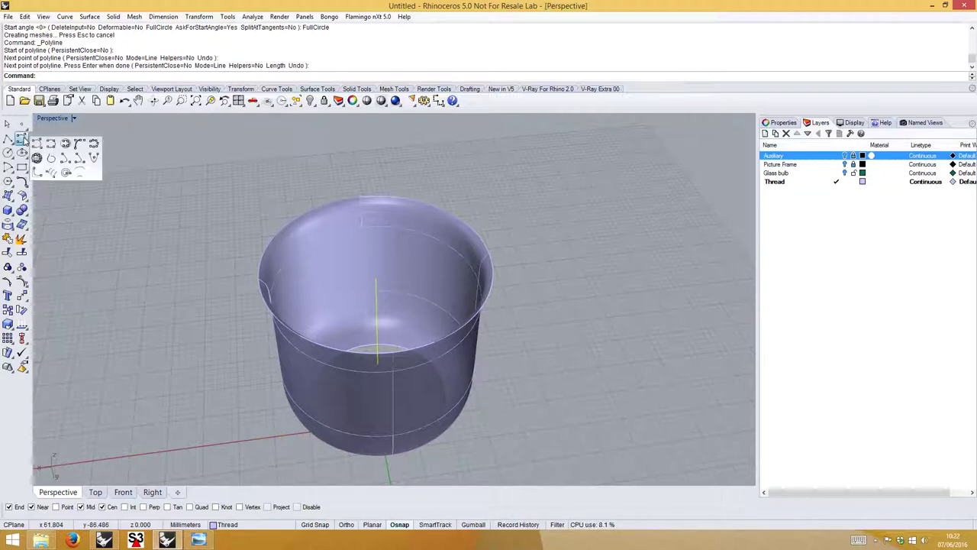
click(52, 173)
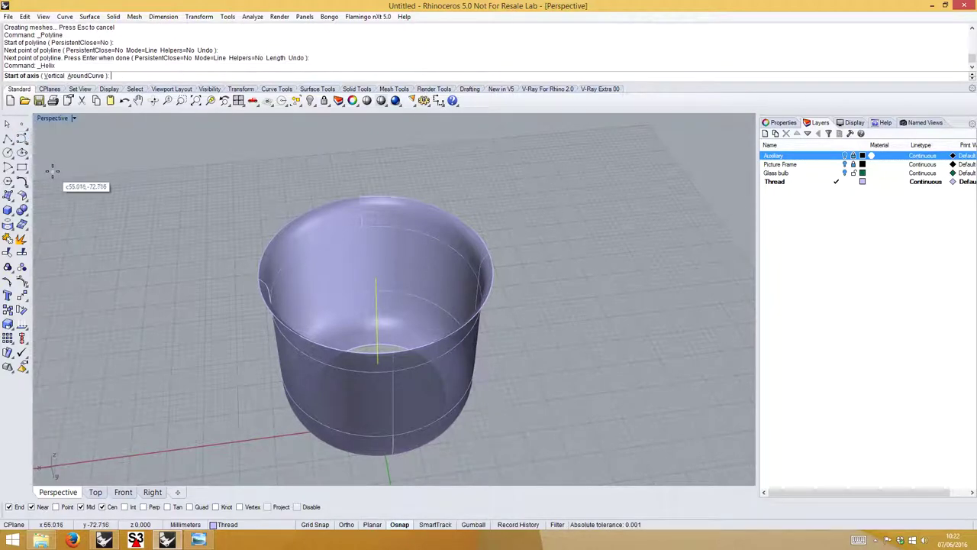
click(377, 276)
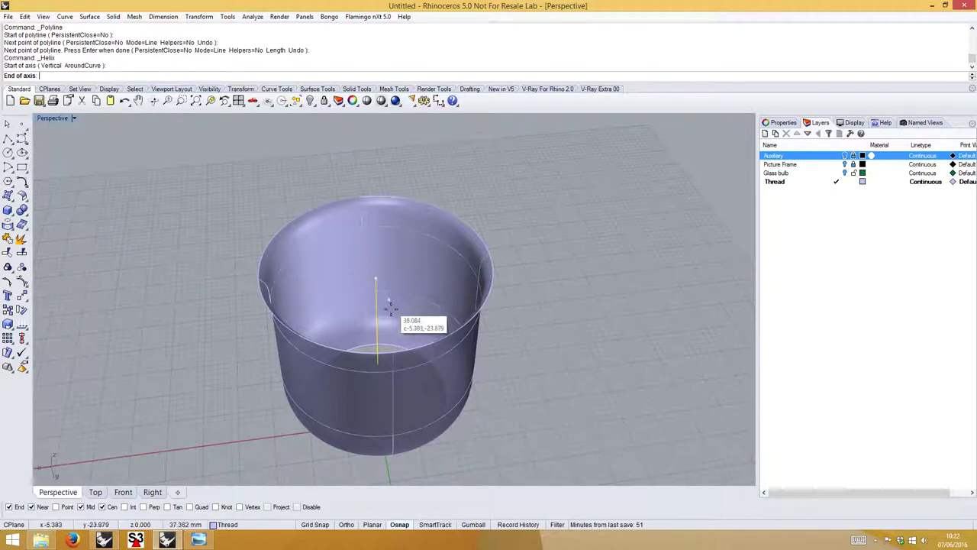
right_drag(384, 305, 384, 342)
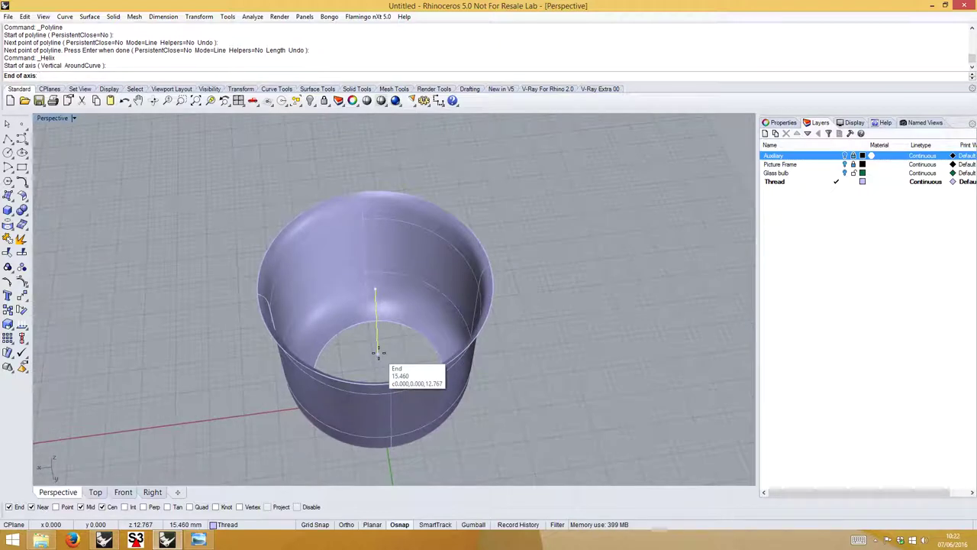
click(382, 345)
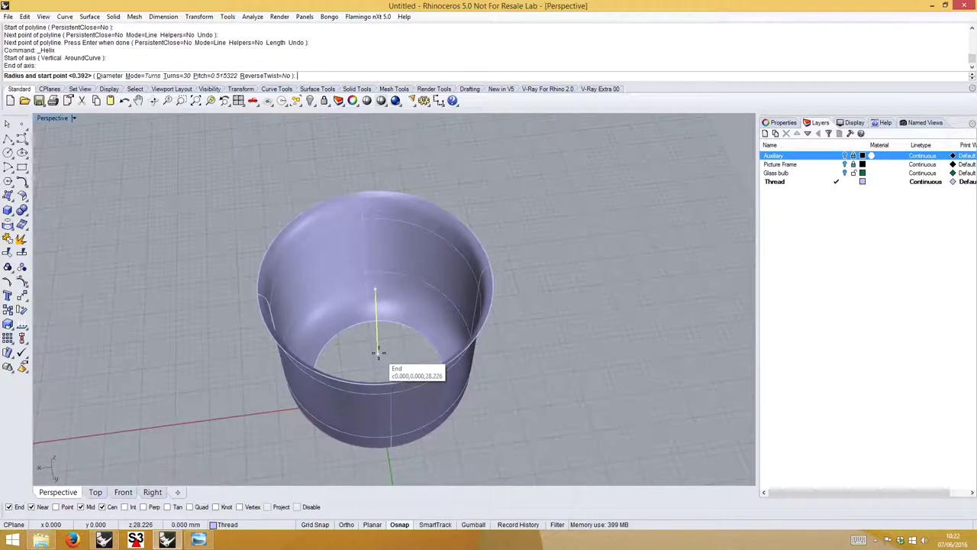
Set the helix to 4 turns and give it a radius of about 12.4 mm, starting just inside the base wall in Front view.
click(177, 75)
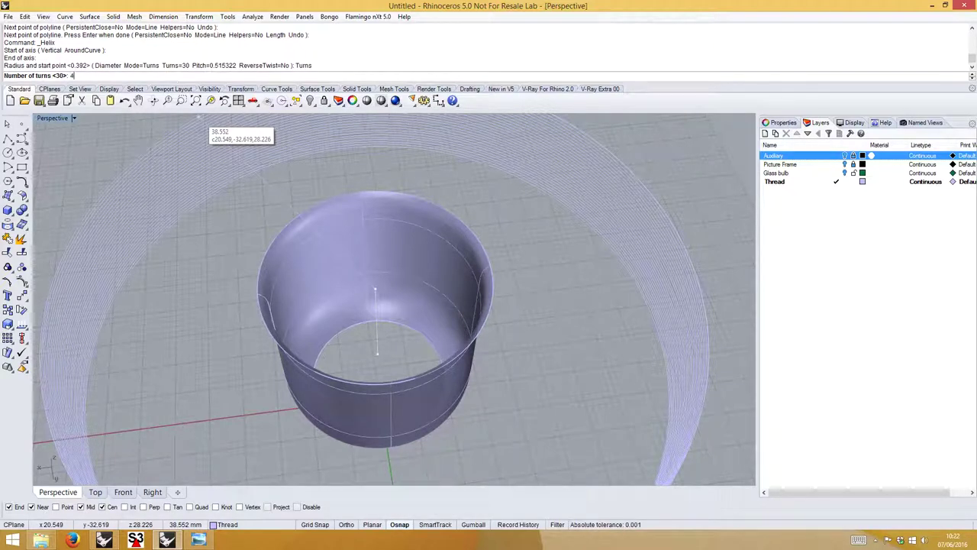
key(Return)
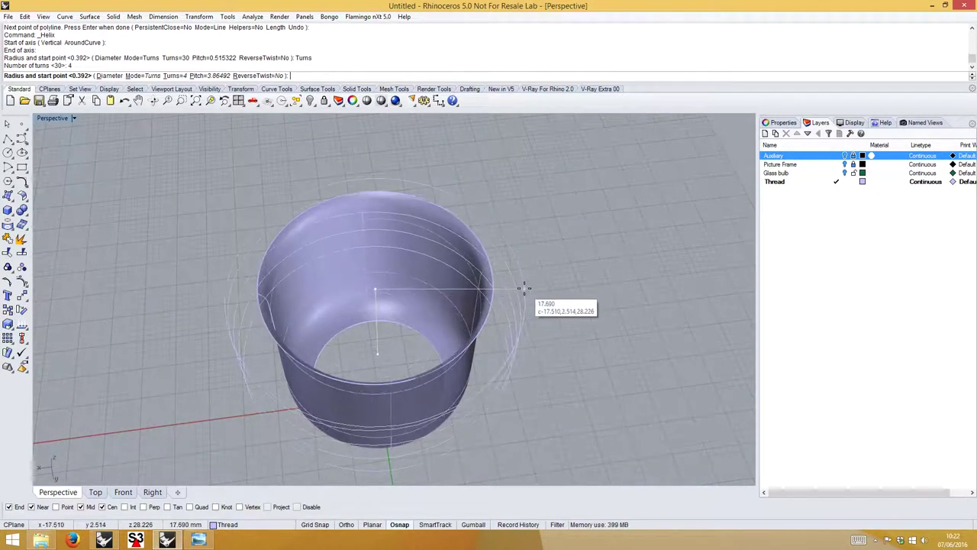
right_drag(526, 288, 482, 218)
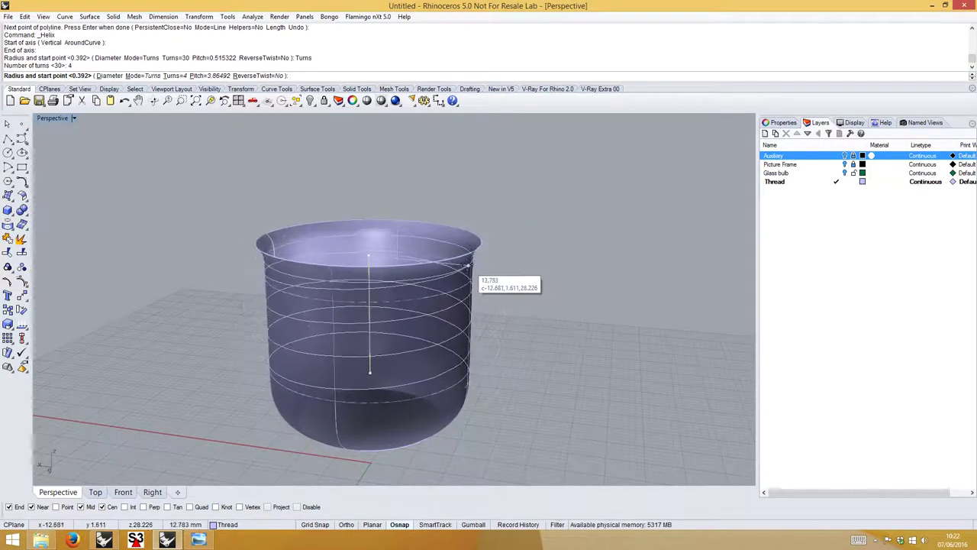
right_drag(485, 263, 565, 226)
scroll(488, 260, up, 5)
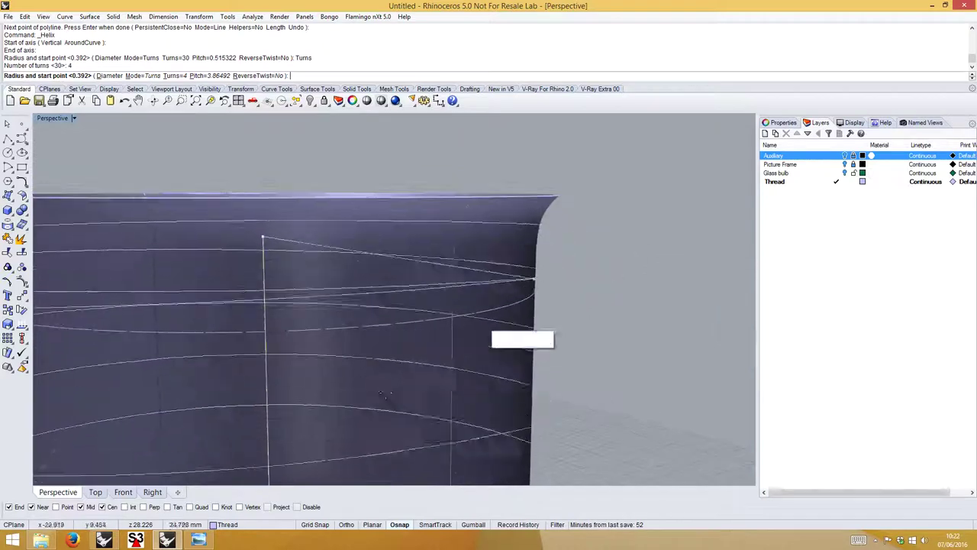
click(123, 492)
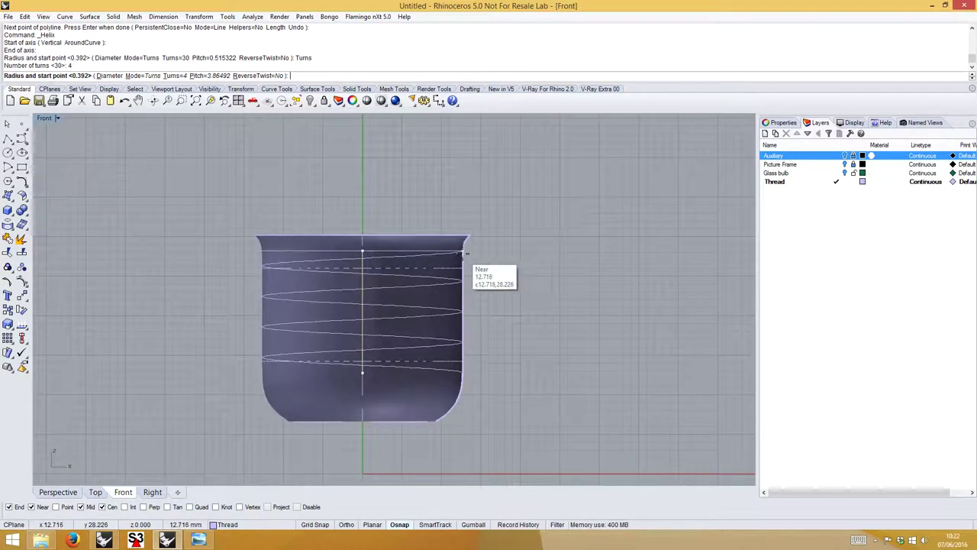
scroll(463, 253, up, 5)
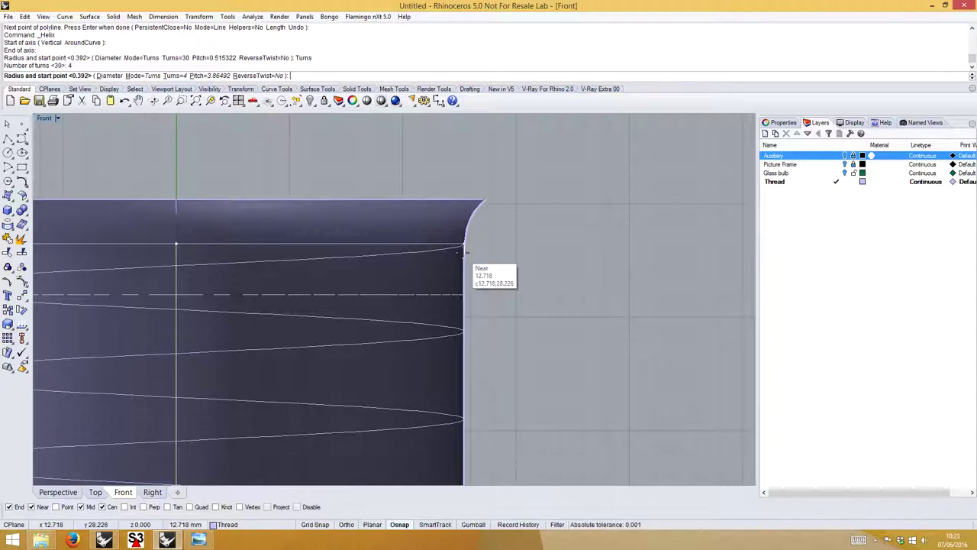
scroll(465, 249, up, 2)
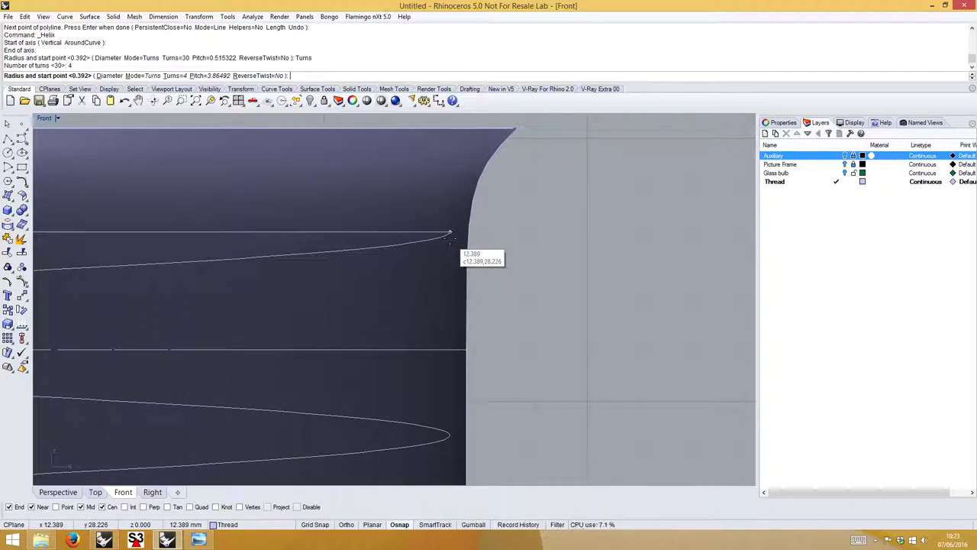
click(450, 234)
scroll(489, 250, down, 4)
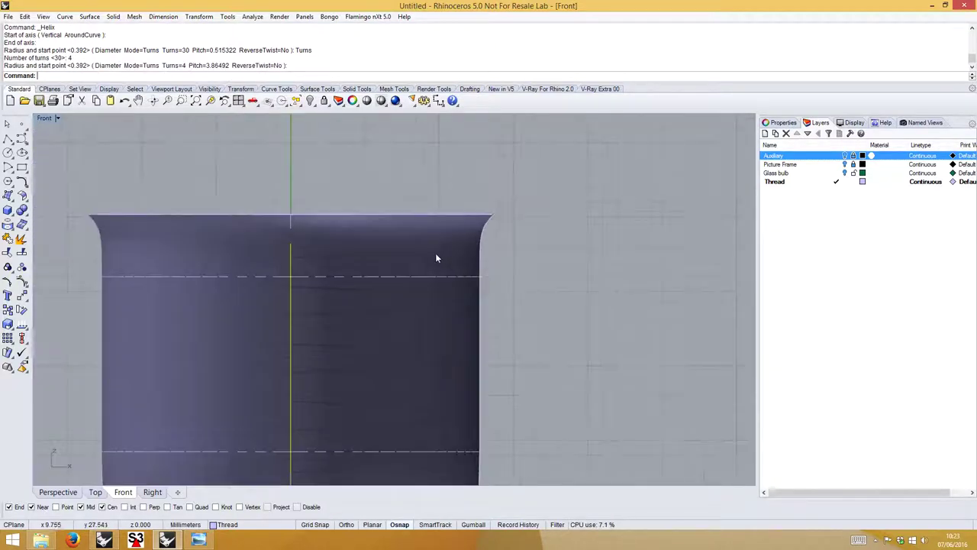
Select the helix, compare it with the reference picture in Front view, and examine it around the base in Perspective with the picture hidden.
click(435, 257)
scroll(450, 251, down, 2)
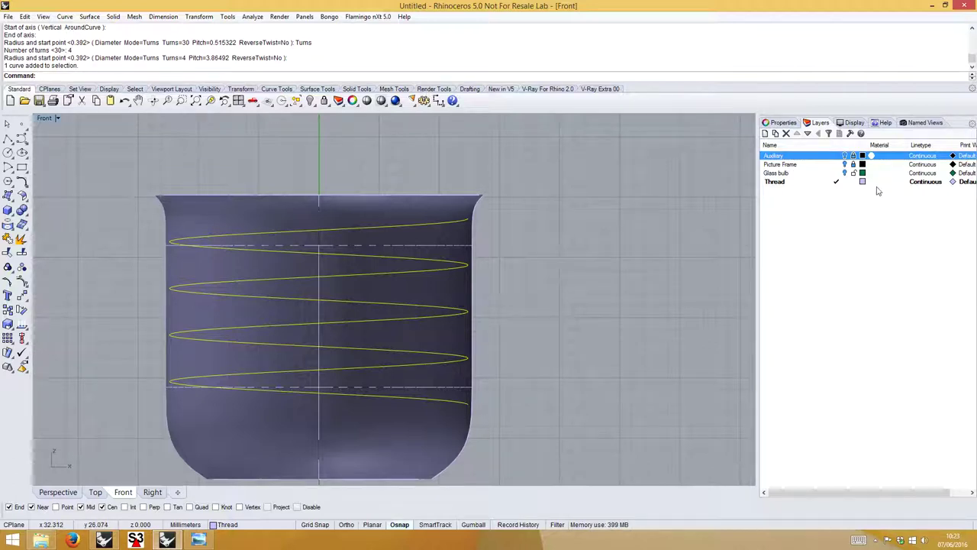
click(844, 164)
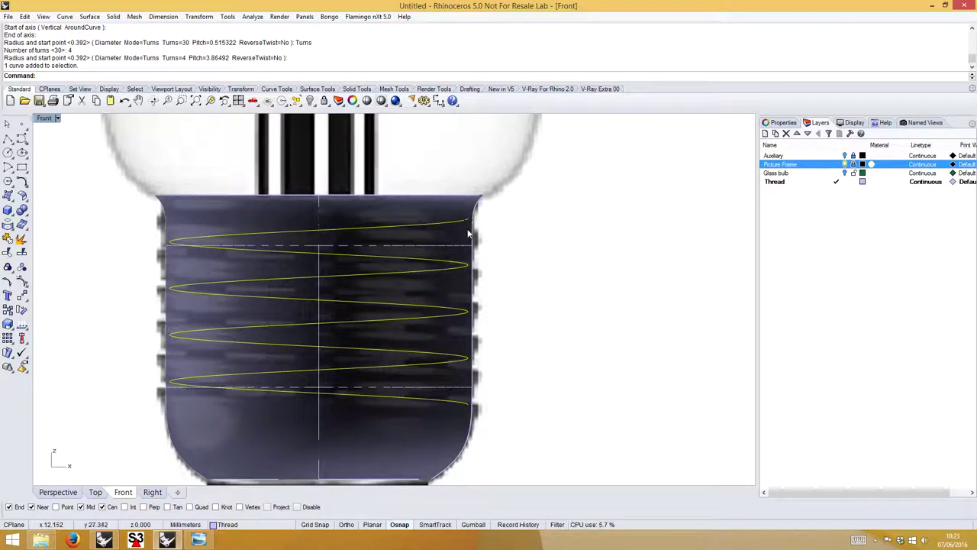
click(55, 493)
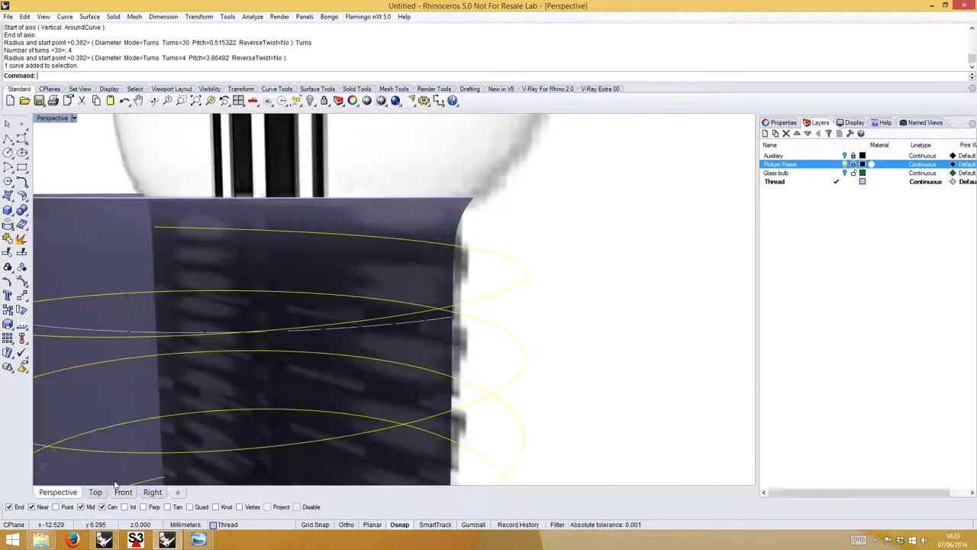
right_drag(449, 296, 427, 336)
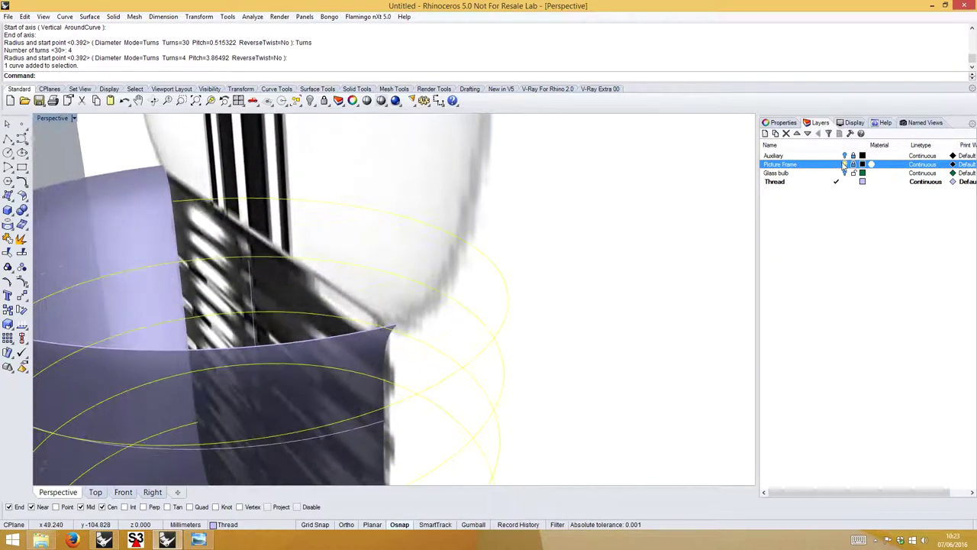
click(845, 164)
right_drag(266, 258, 235, 300)
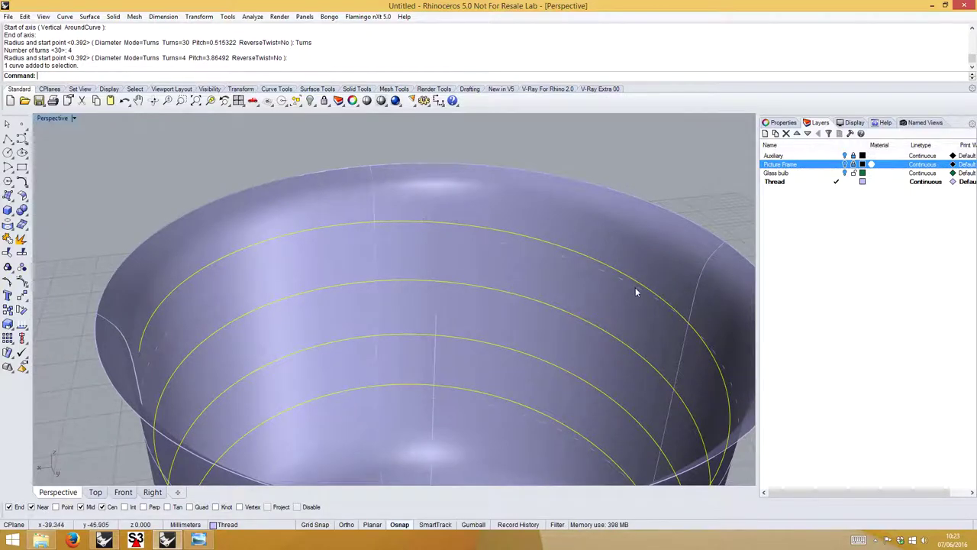
scroll(636, 290, down, 5)
right_drag(472, 441, 217, 239)
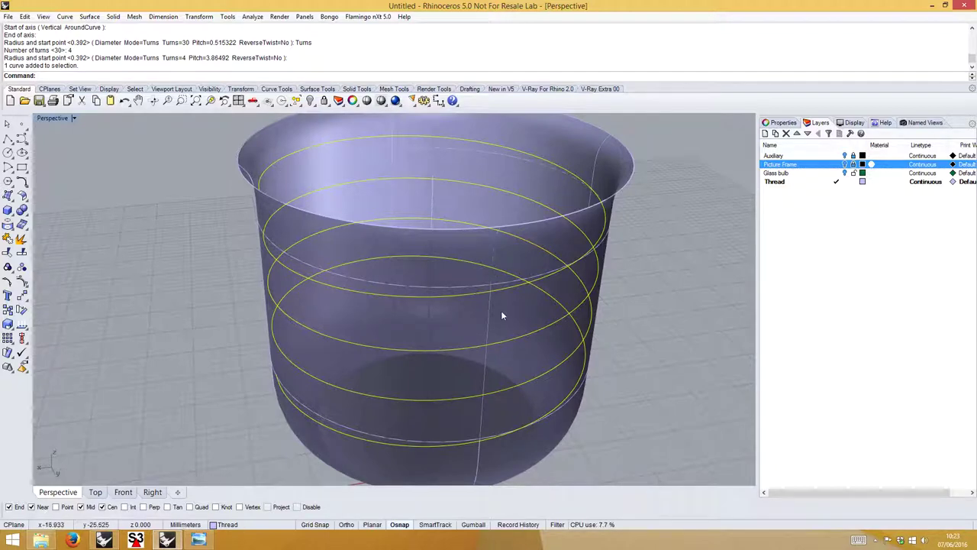
right_drag(519, 327, 481, 337)
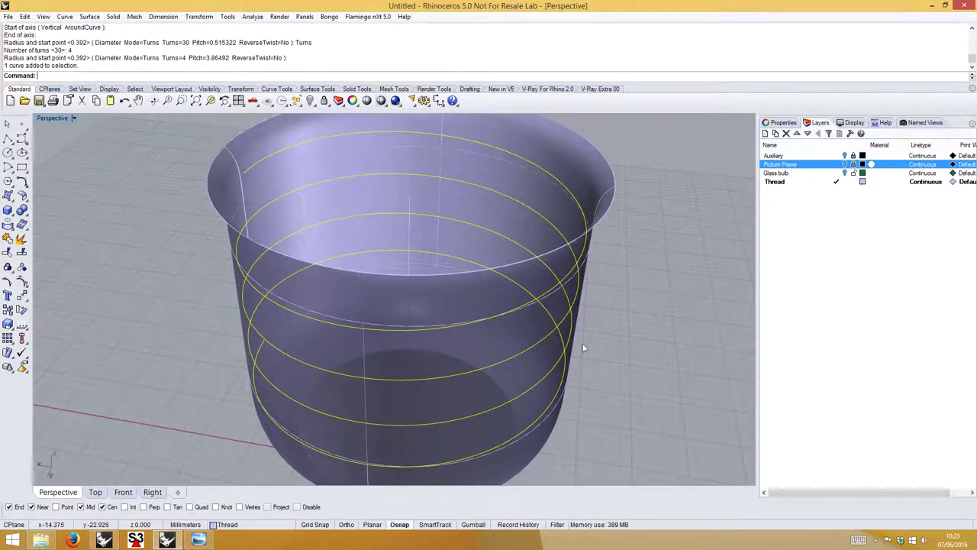
right_drag(583, 348, 482, 370)
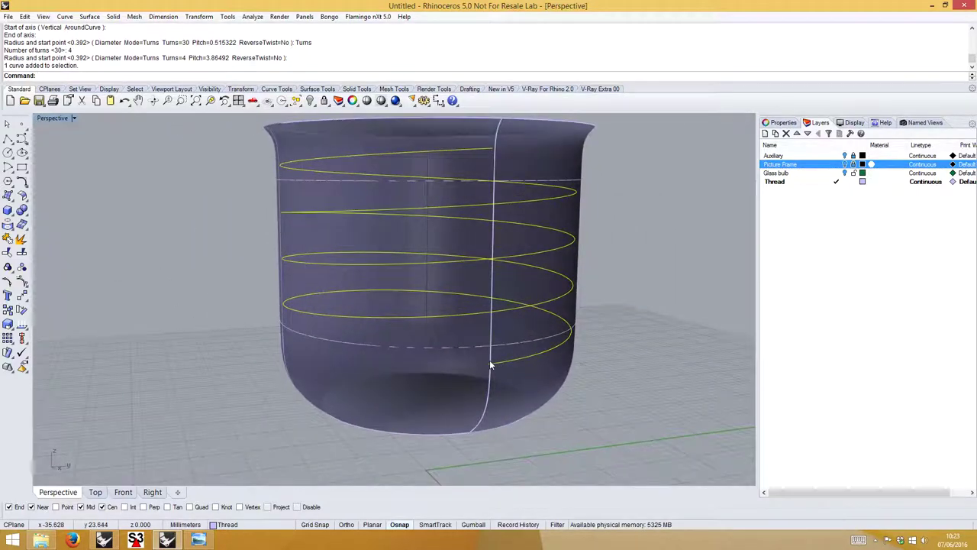
Create a flat-capped pipe along the selected helix with a 3 mm diameter at both ends.
text(Pipe)
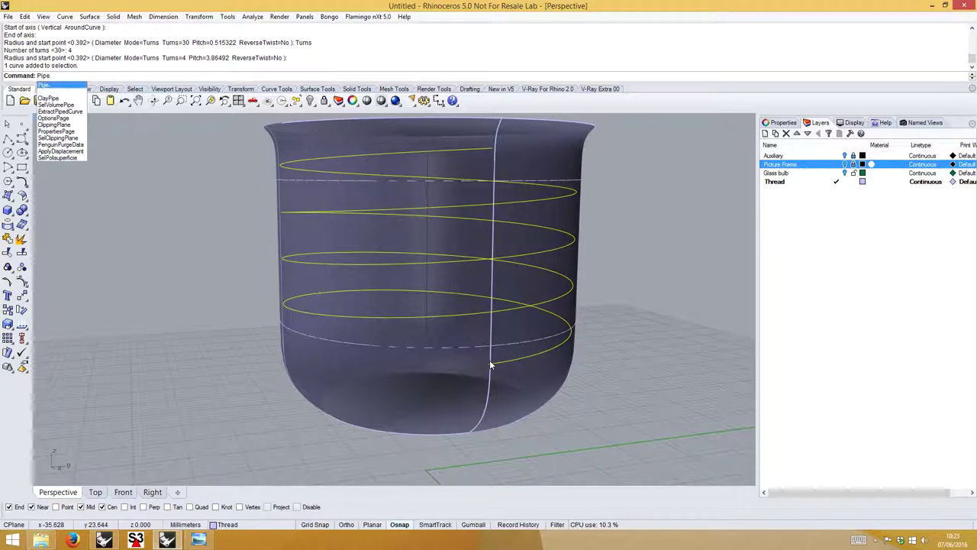
key(Return)
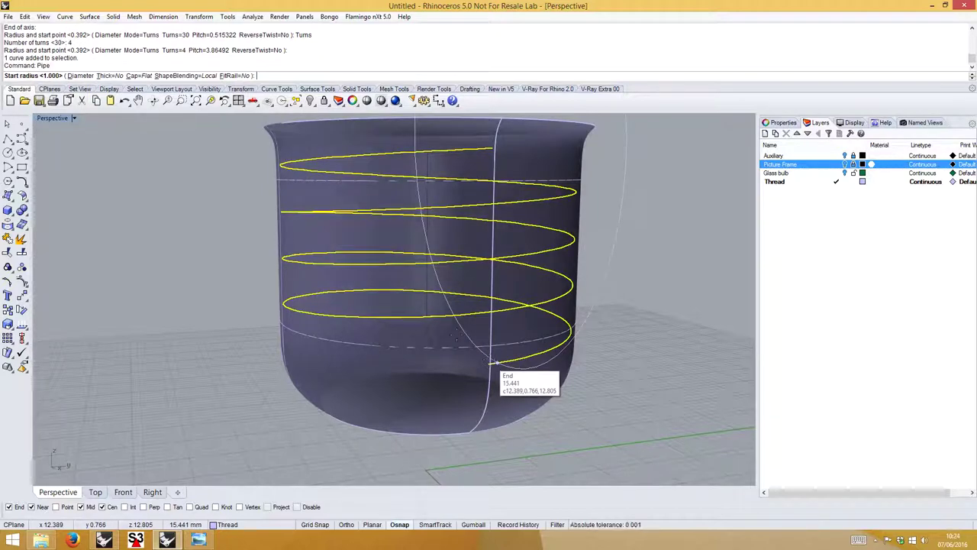
click(80, 75)
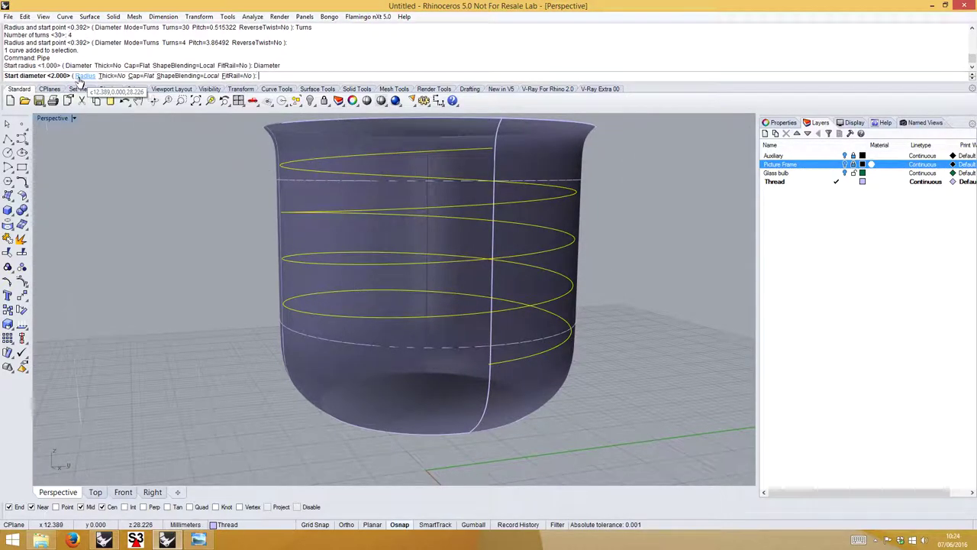
text(3)
key(Return)
key(Return)
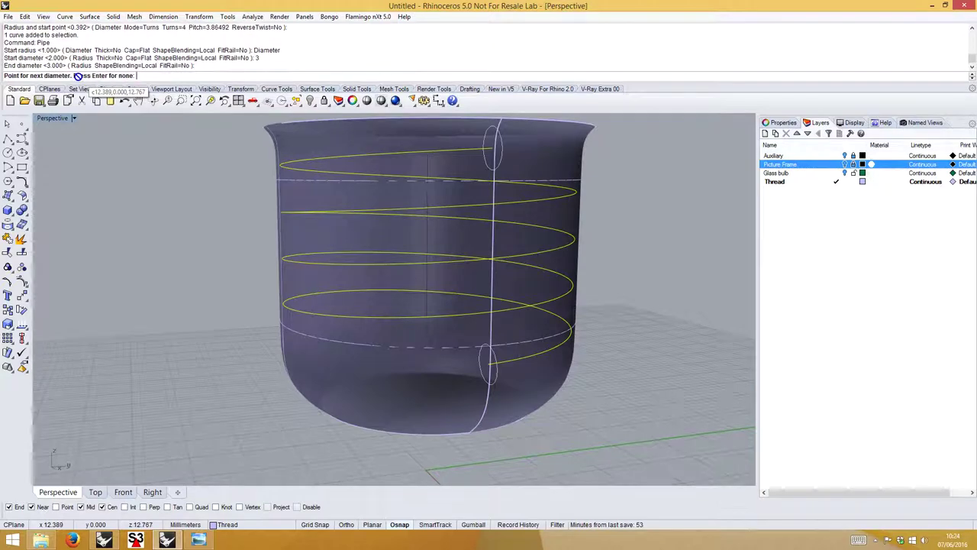
key(Return)
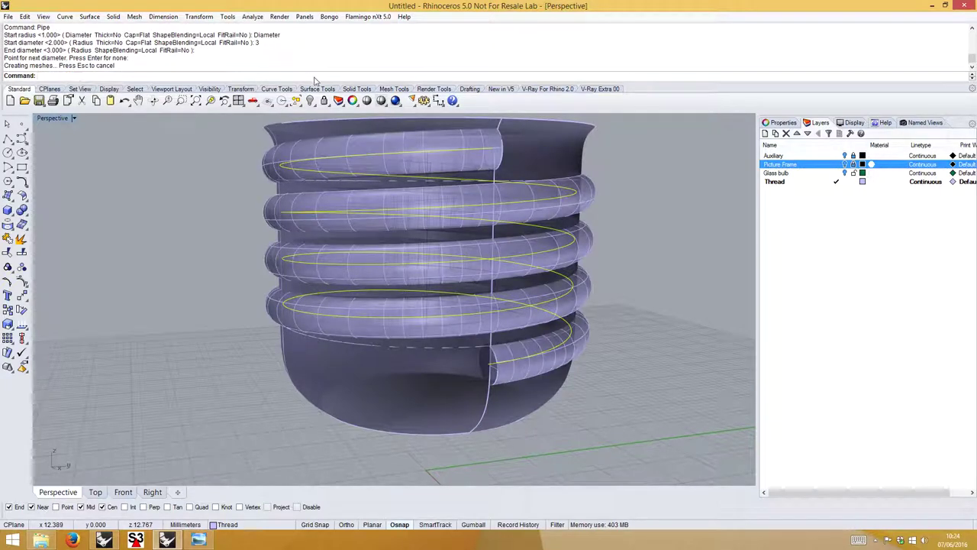
Examine the pipe's coils and its upper end against the base wall, and delete the pipe.
click(658, 197)
right_drag(649, 201, 569, 206)
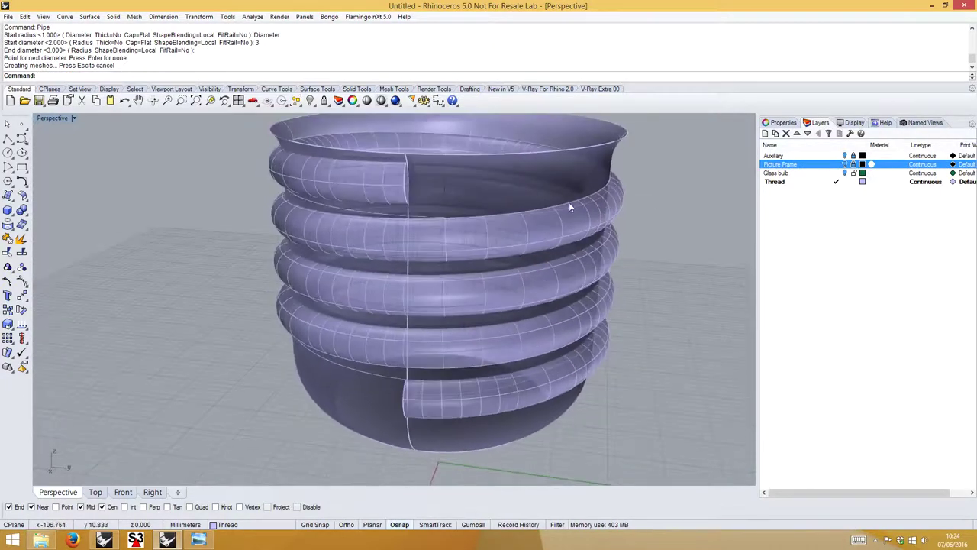
scroll(428, 165, up, 5)
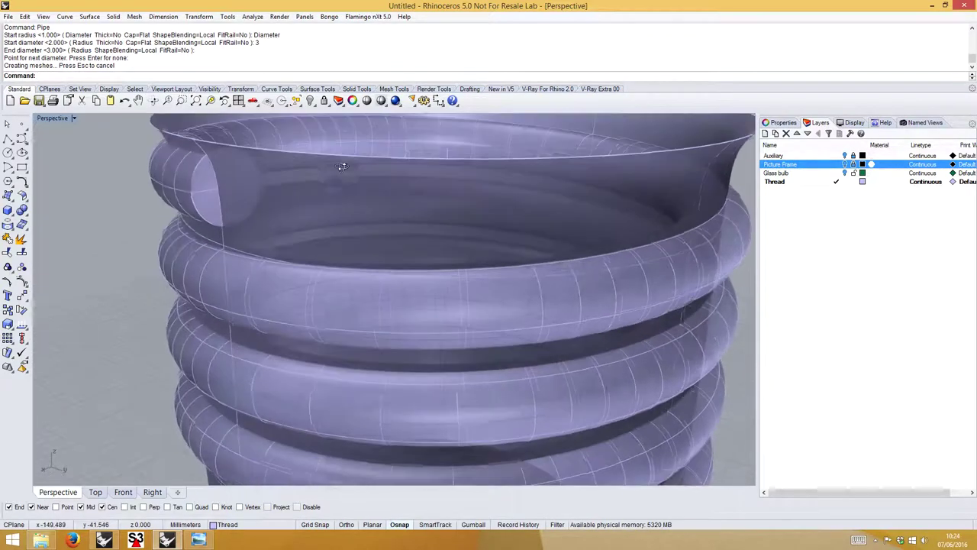
scroll(343, 167, up, 1)
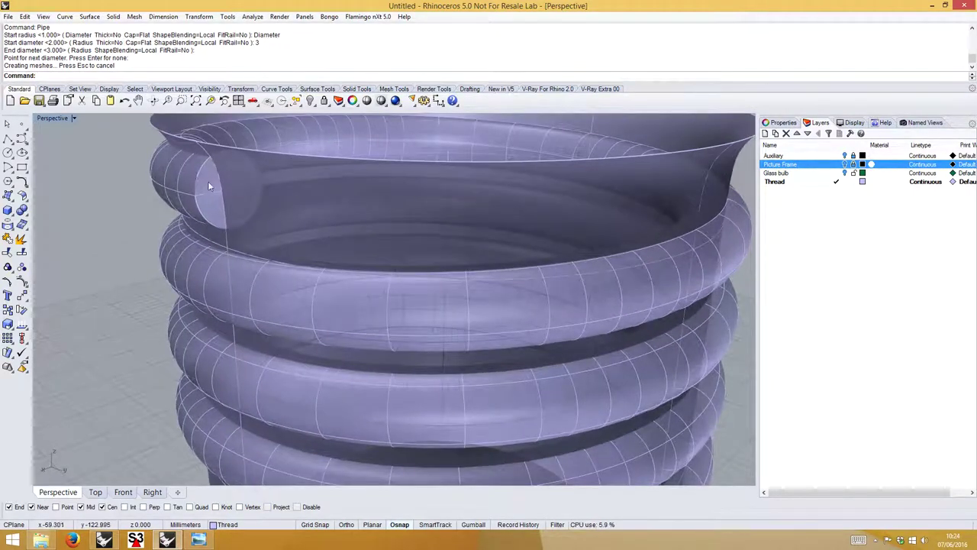
right_drag(208, 181, 243, 203)
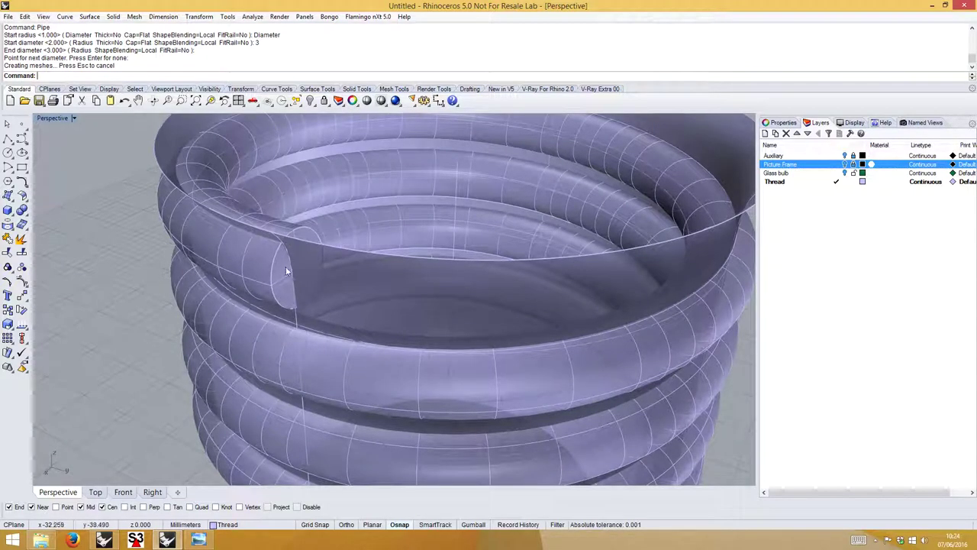
right_drag(287, 243, 576, 213)
scroll(518, 236, down, 5)
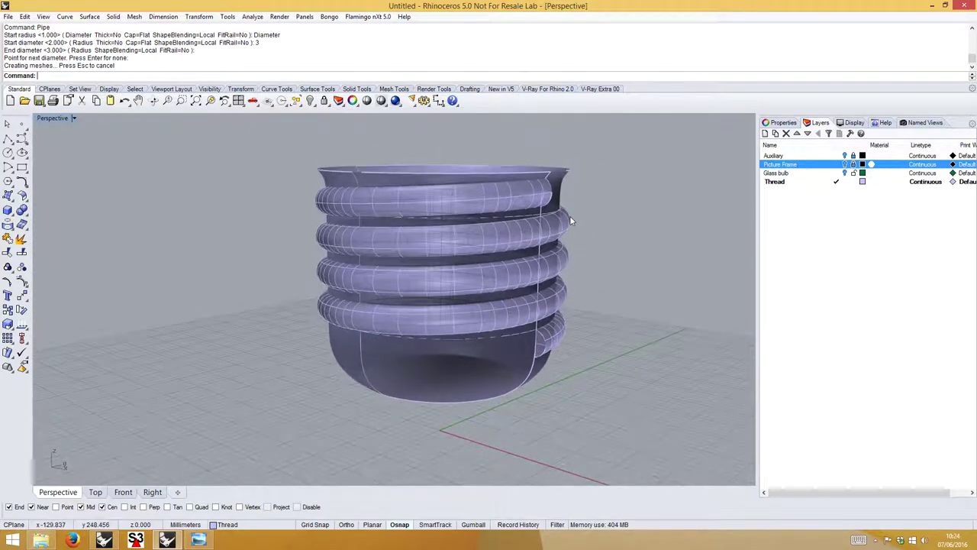
click(569, 215)
key(Delete)
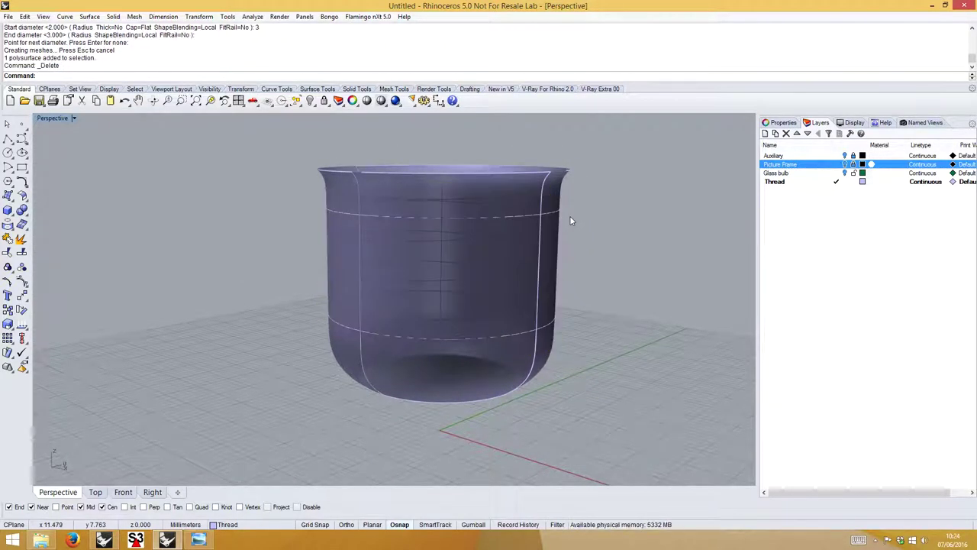
Start a circle around the helix curve, centred on the helix's upper endpoint.
right_drag(570, 221, 236, 258)
scroll(262, 257, up, 5)
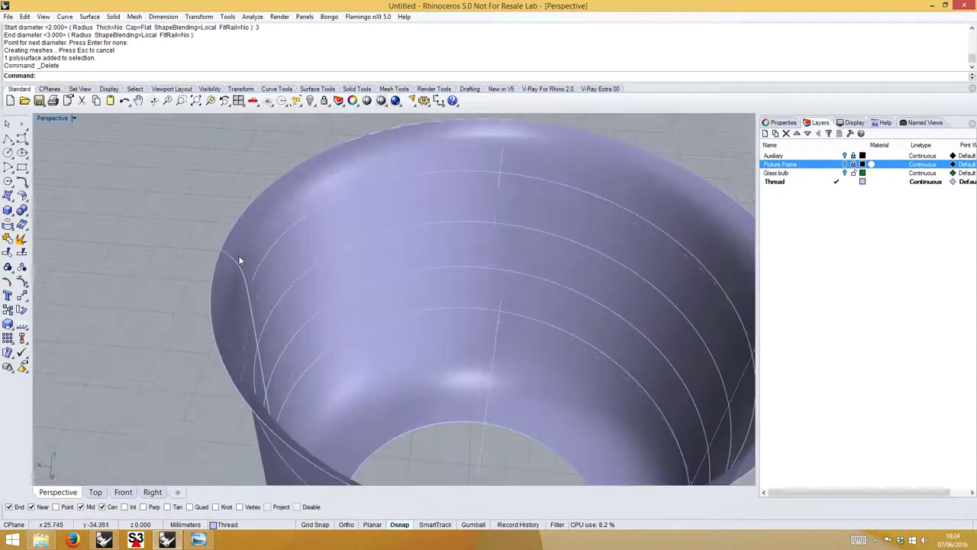
click(7, 152)
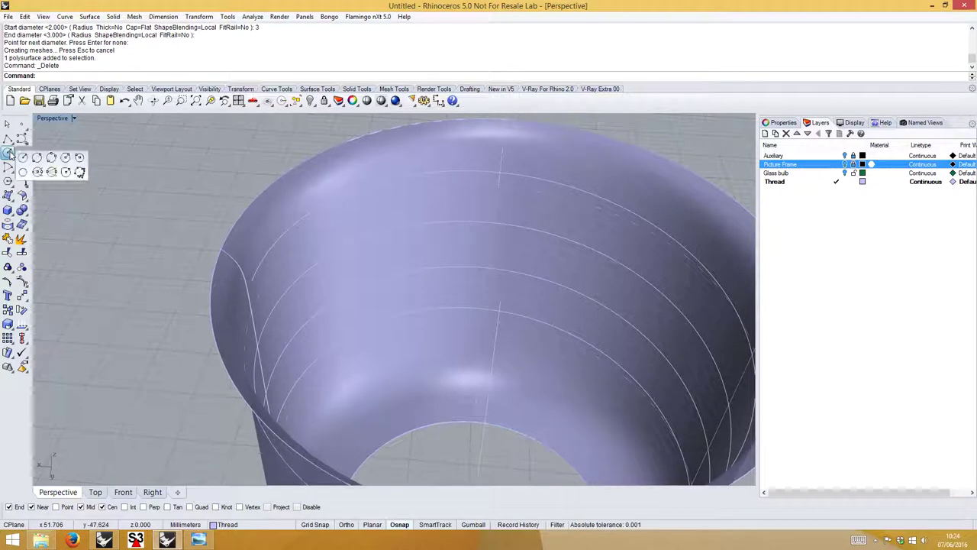
click(66, 157)
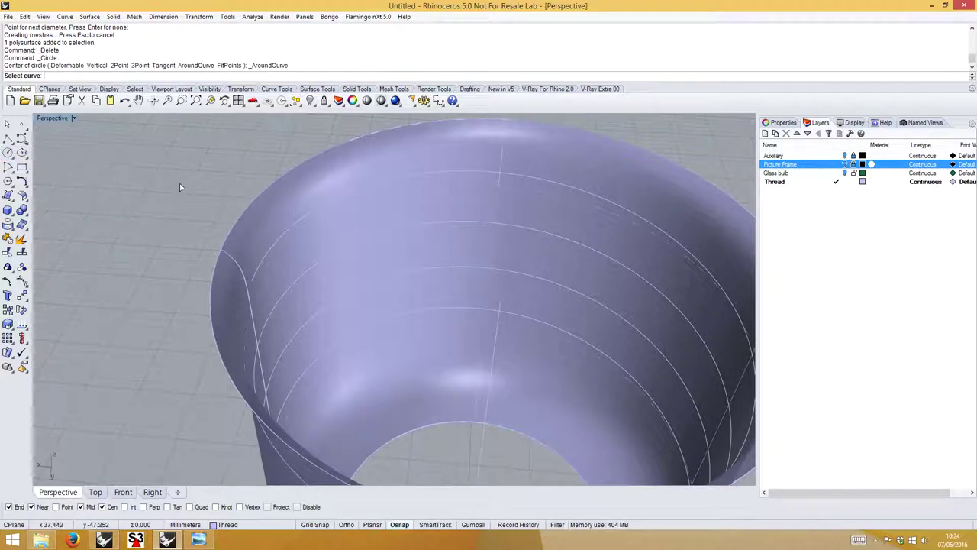
click(254, 281)
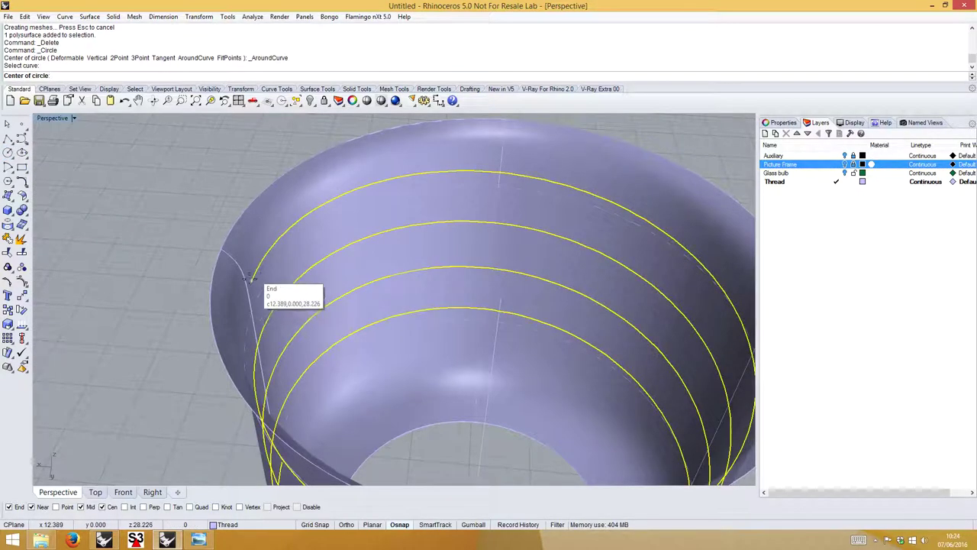
click(251, 286)
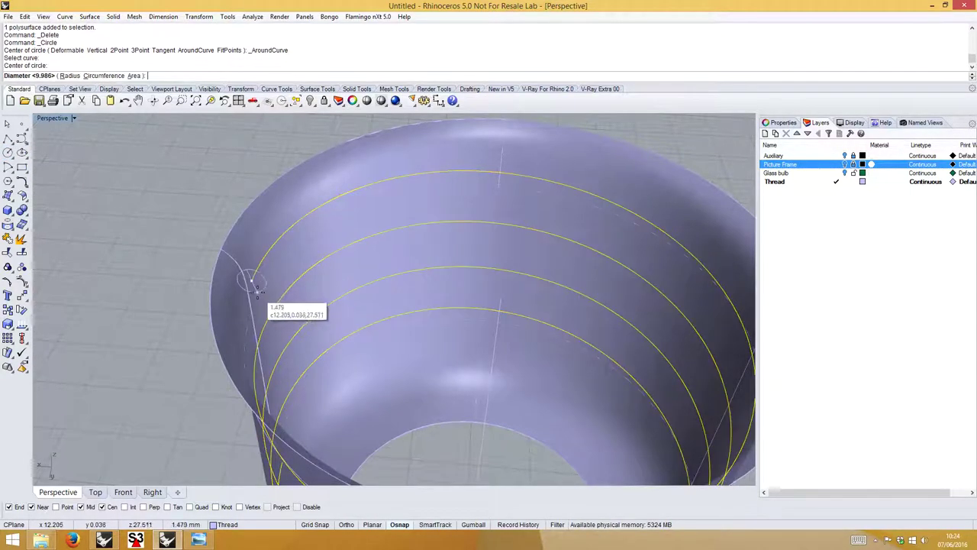
mouse_move(252, 281)
right_down()
mouse_move(274, 275)
mouse_move(257, 273)
right_up()
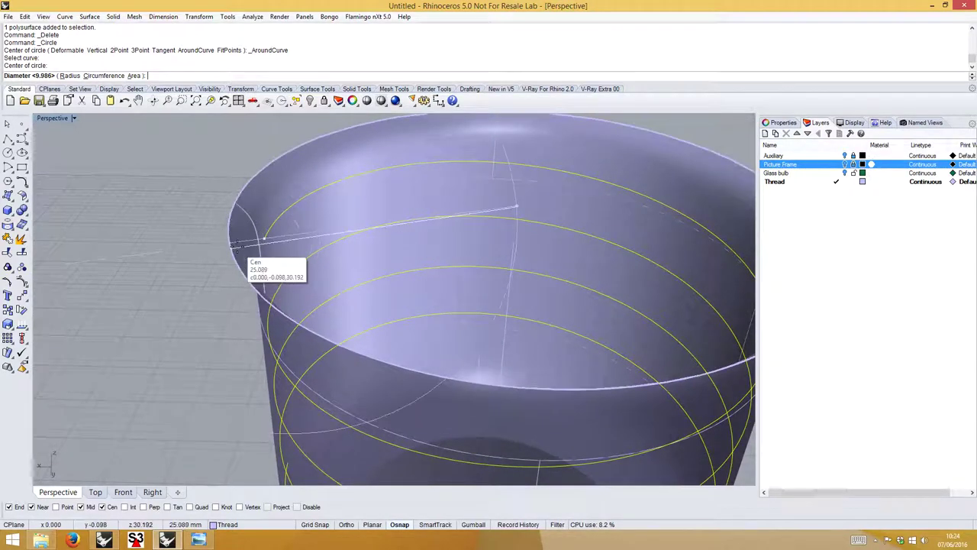
Compare the circle with the reference picture in Front view, set its diameter to 2 mm, and return to Perspective with the picture hidden.
click(123, 492)
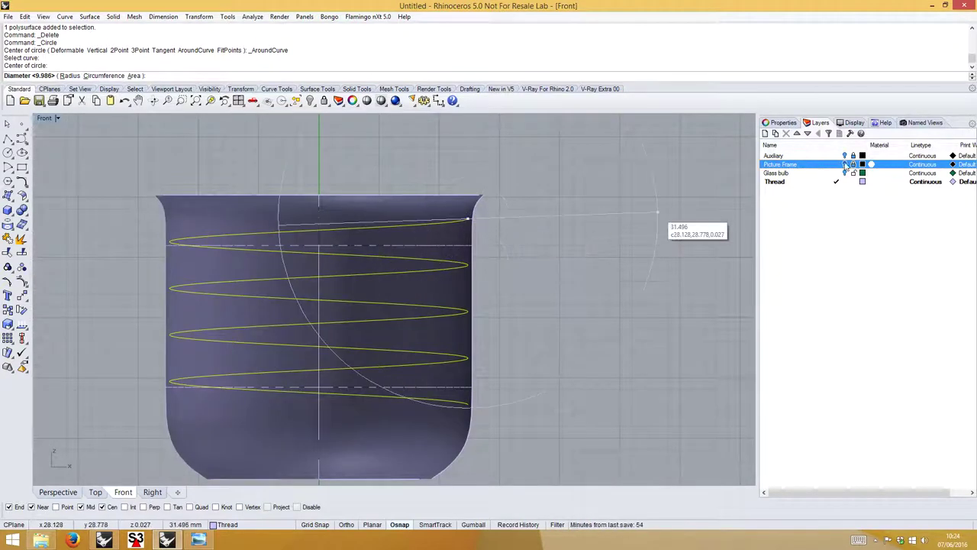
click(844, 164)
scroll(481, 219, up, 3)
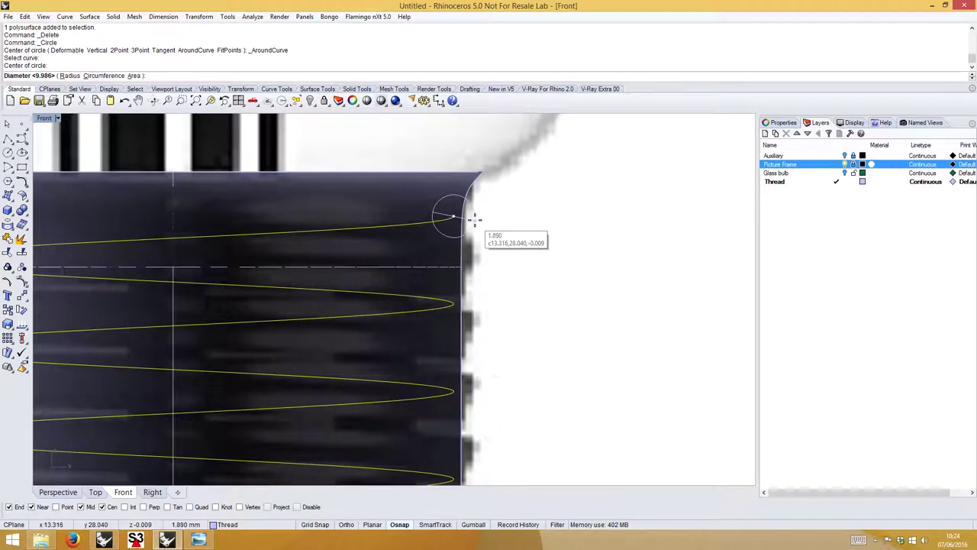
text(2)
key(Return)
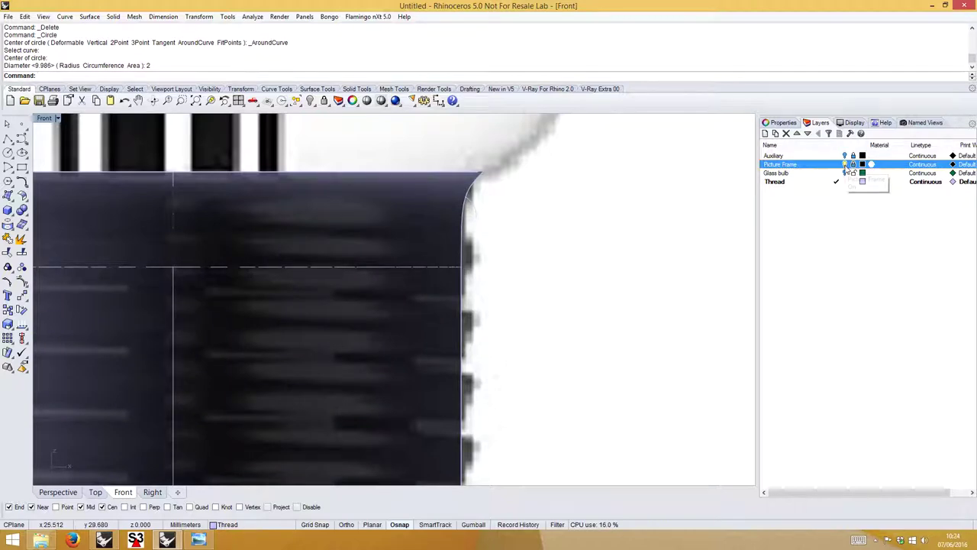
click(844, 164)
click(58, 492)
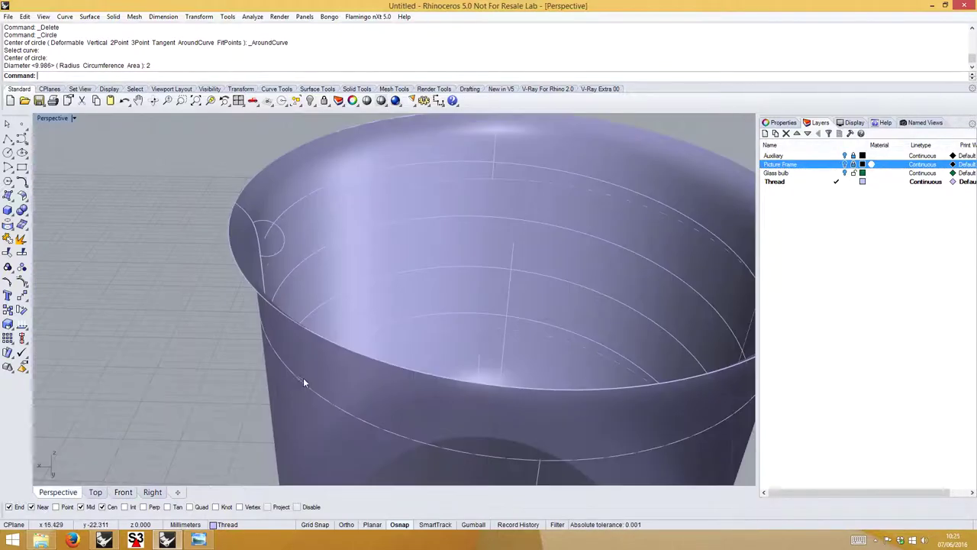
Array the circle along the helix curve with 20 items and the No rotation orientation.
right_drag(303, 377, 245, 275)
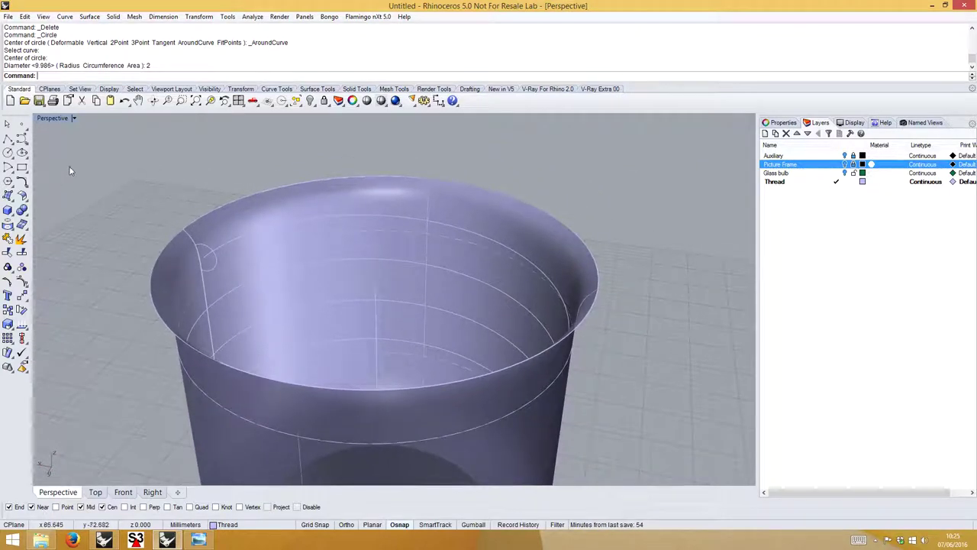
text(Arra)
key(Down)
key(Down)
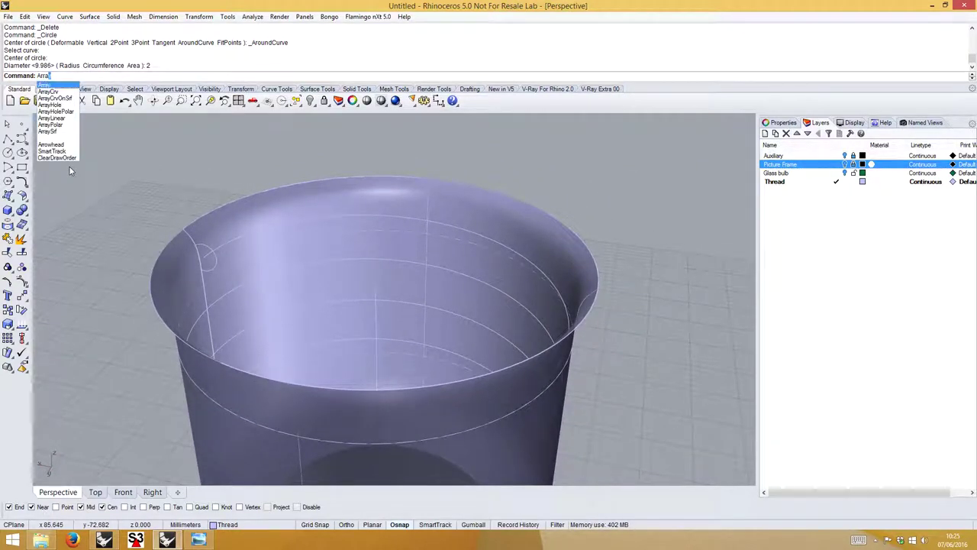
key(Return)
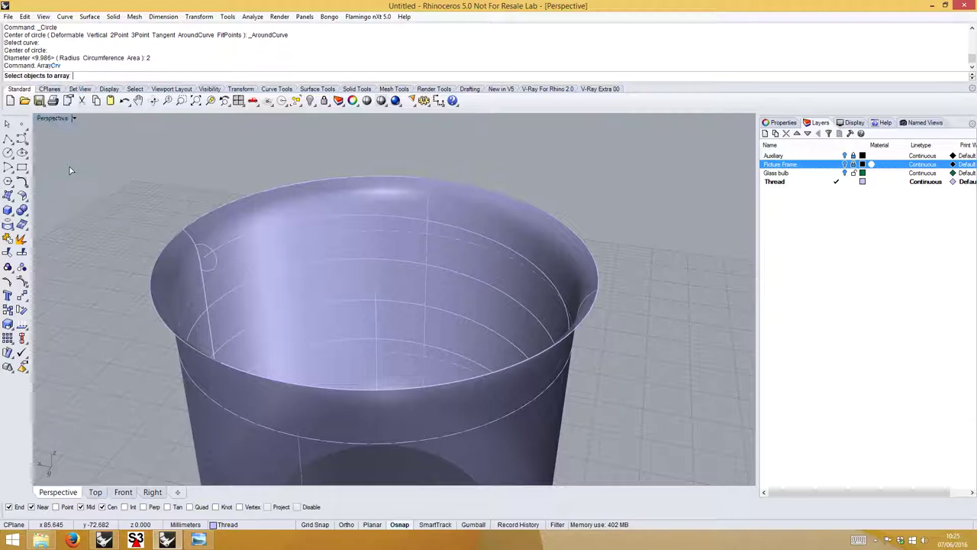
click(206, 248)
key(Return)
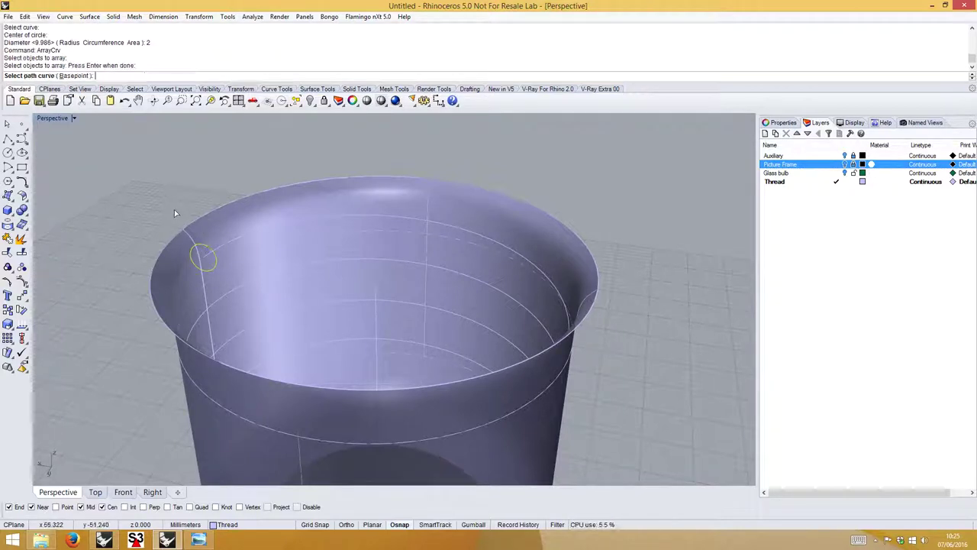
click(219, 250)
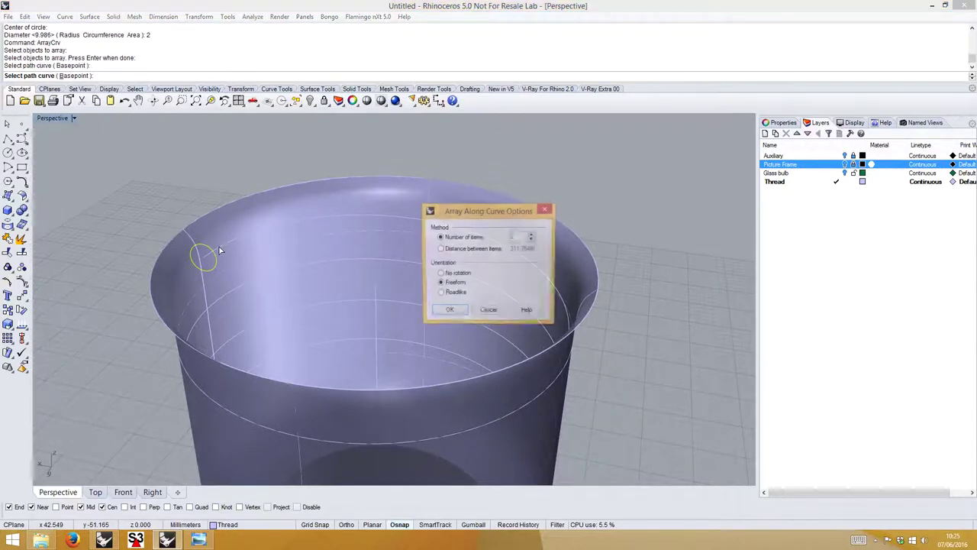
drag(465, 212, 638, 144)
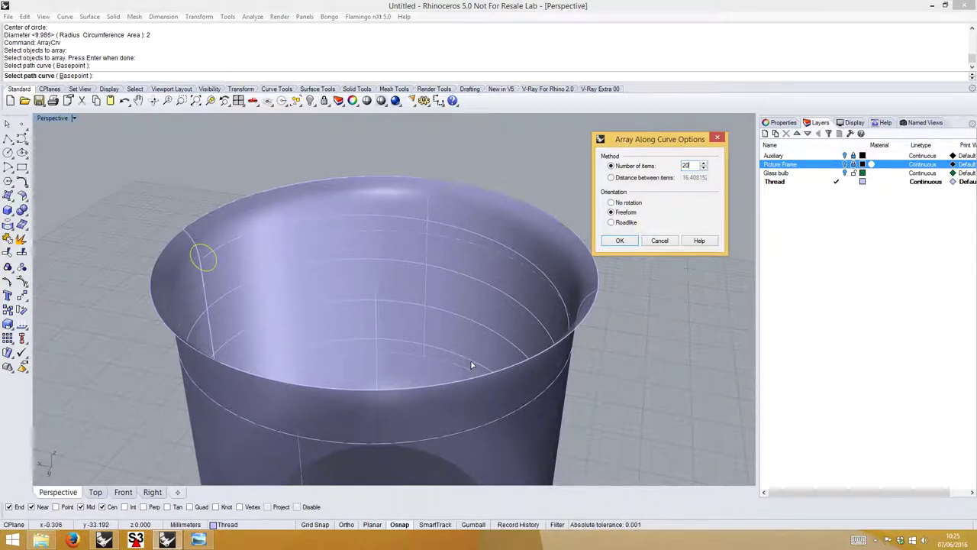
scroll(473, 365, down, 1)
right_drag(473, 364, 446, 429)
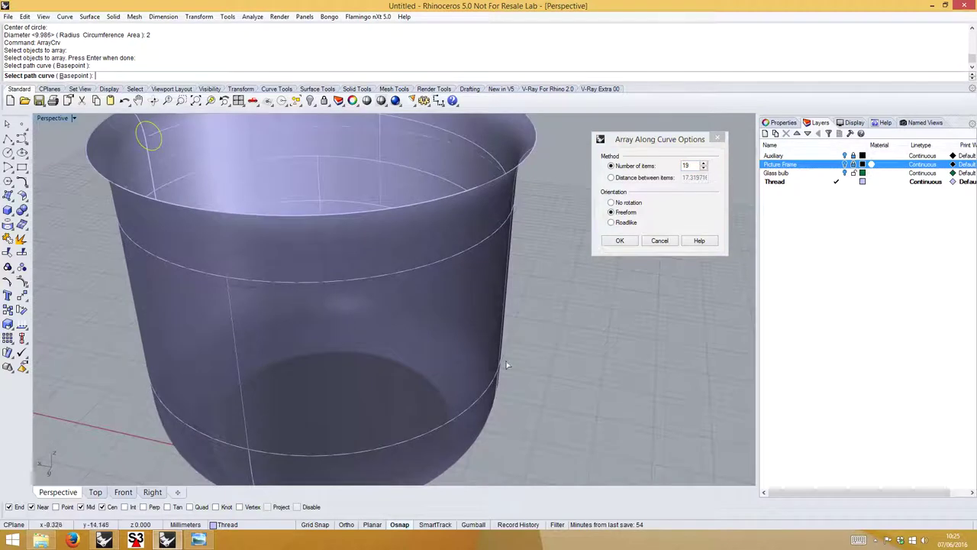
right_drag(482, 216, 487, 352)
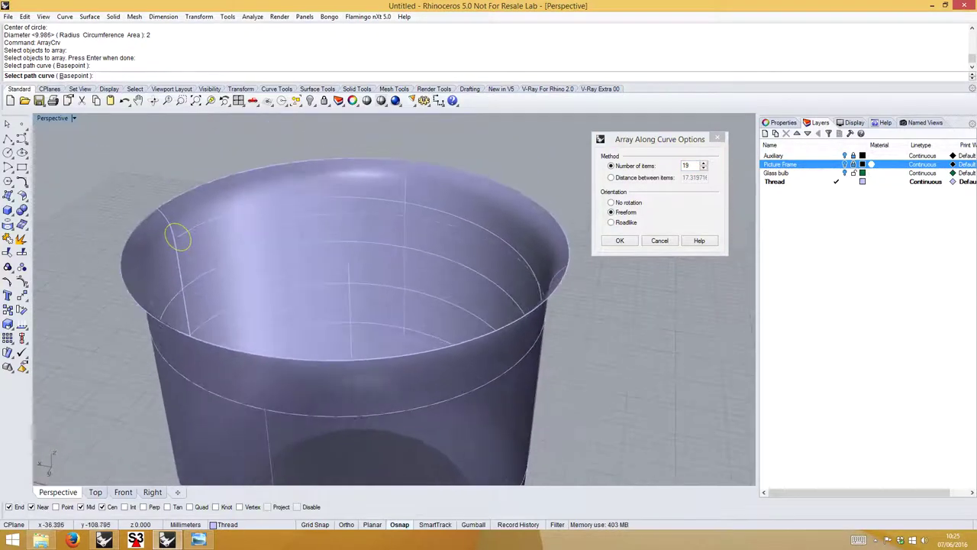
double_click(688, 165)
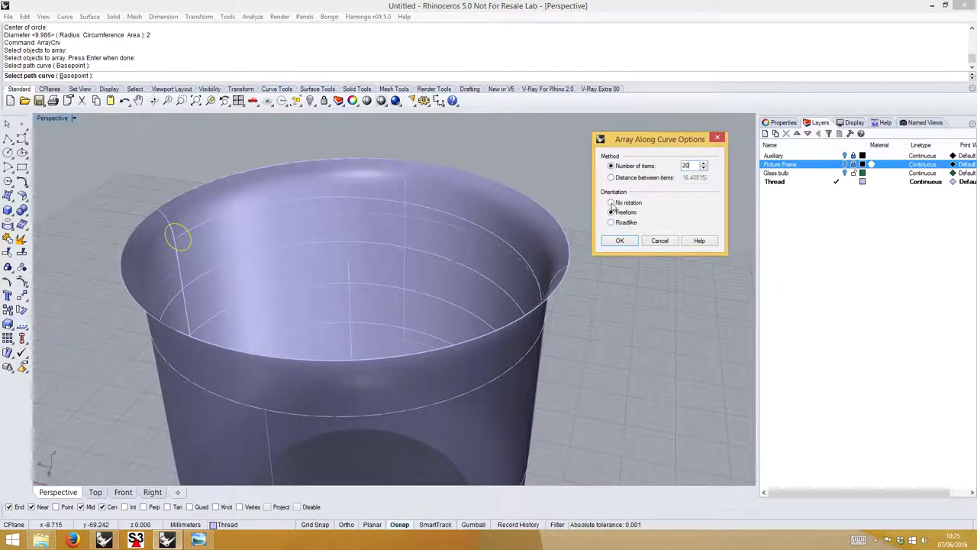
click(619, 241)
Examine the unrotated circles along the helix from above and undo the array.
right_drag(320, 242, 253, 298)
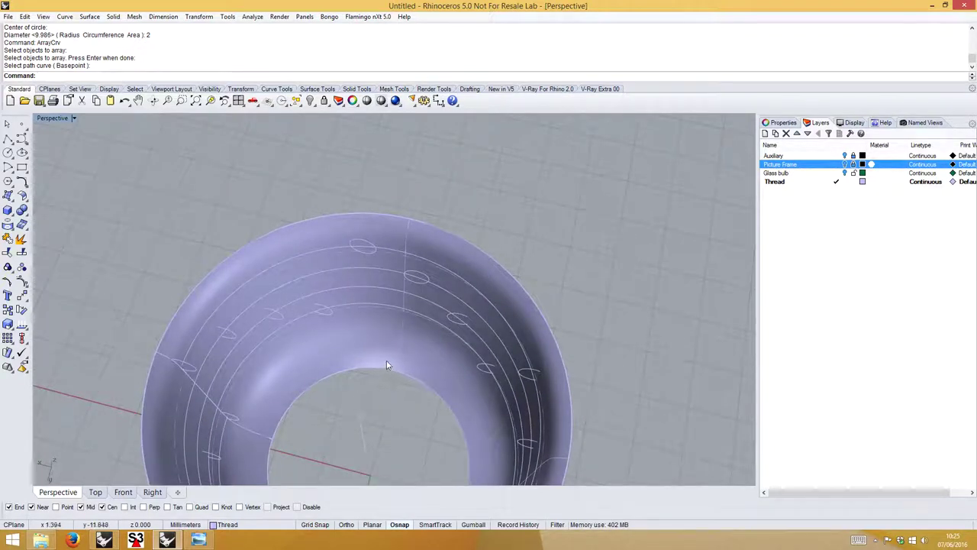
key(ctrl+z)
right_drag(365, 359, 350, 325)
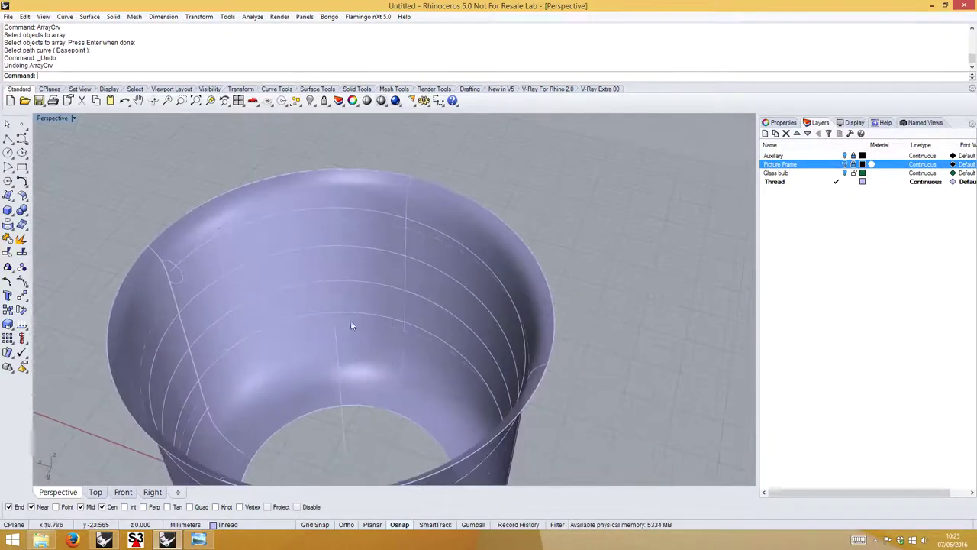
right_click(175, 197)
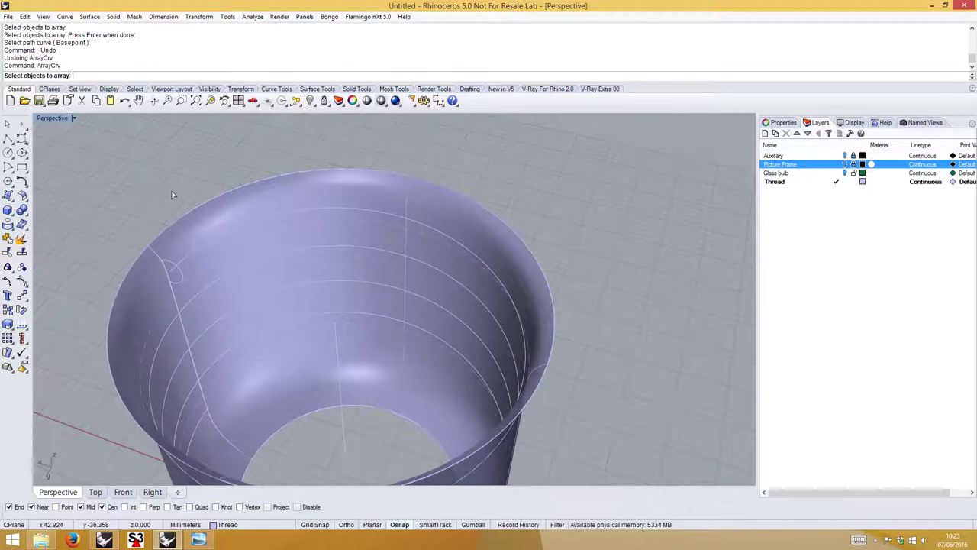
click(171, 265)
click(184, 261)
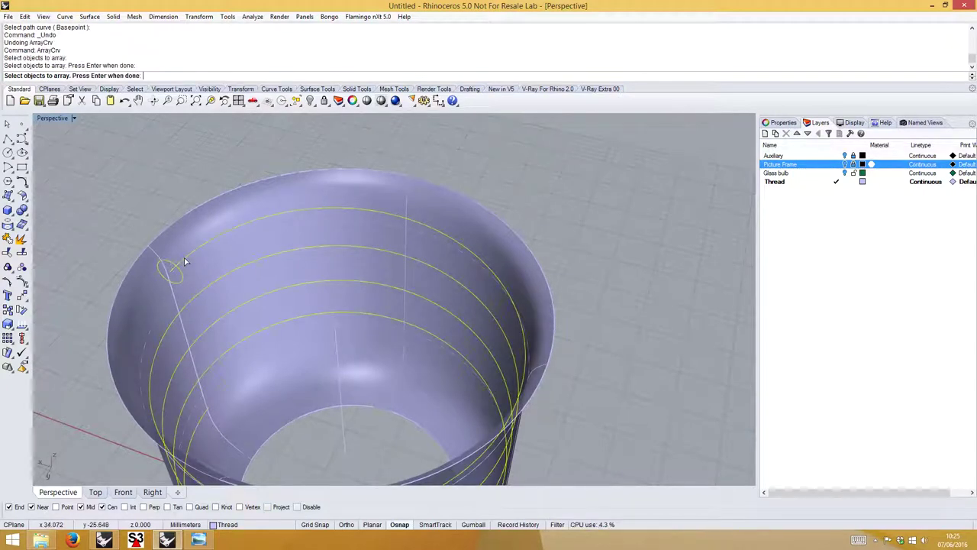
right_click(167, 197)
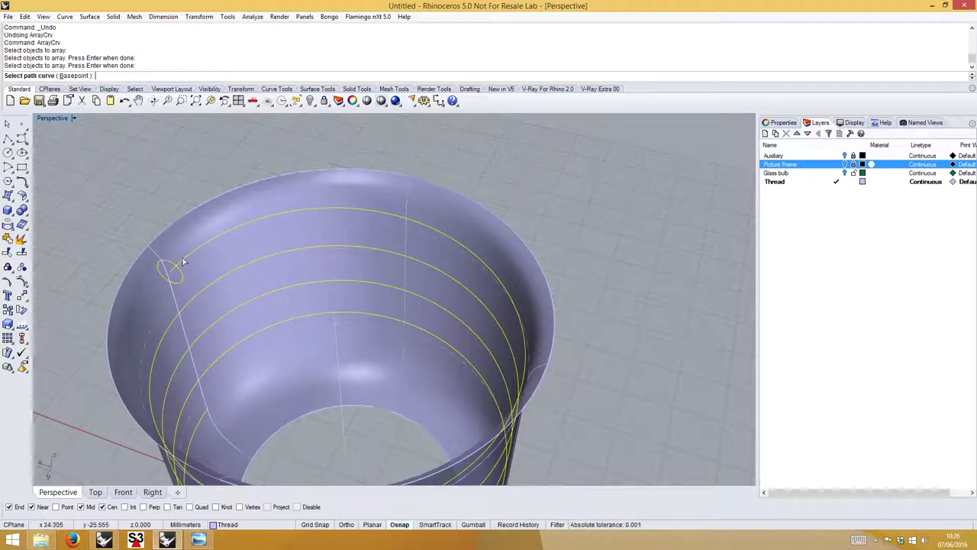
key(Escape)
Array only the circle along the helix curve with 20 items and the Freeform orientation.
right_click(164, 210)
click(174, 268)
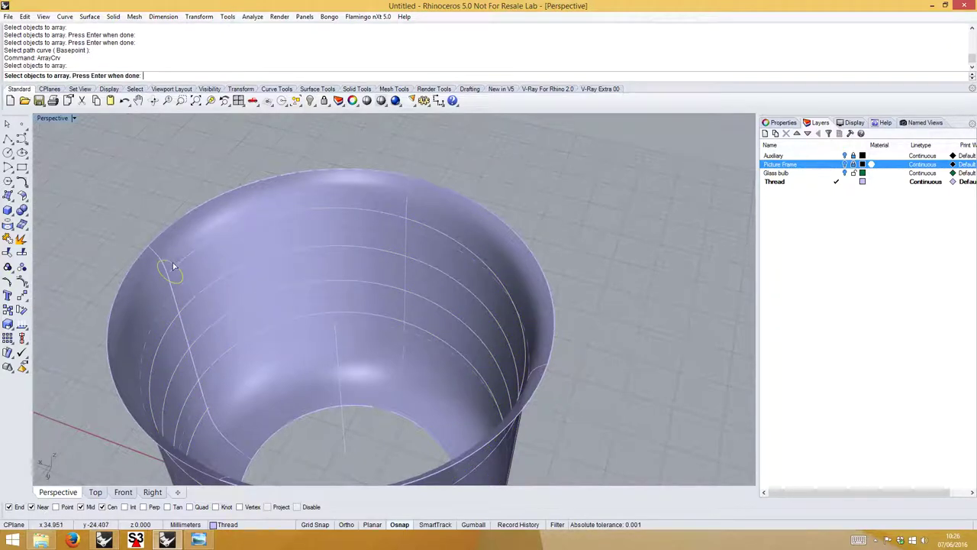
right_click(184, 262)
click(163, 263)
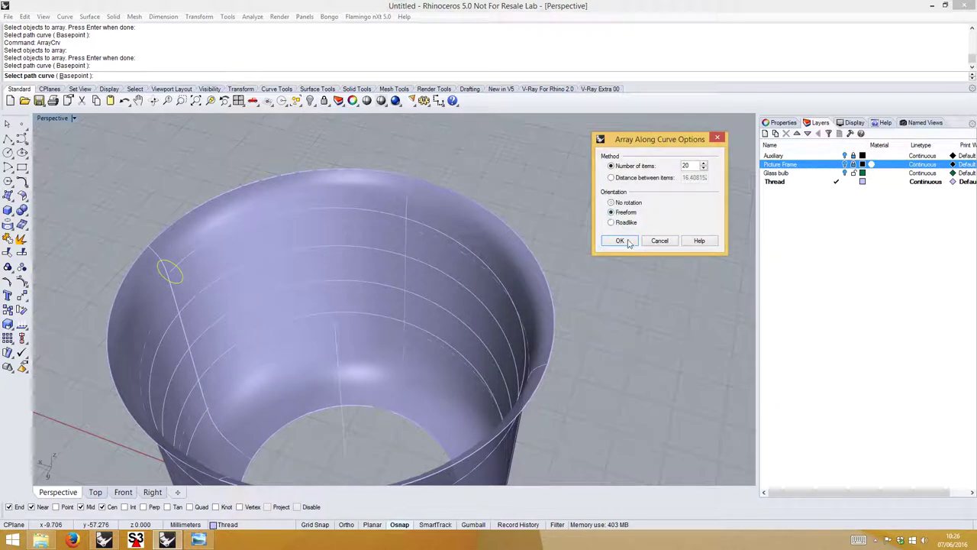
click(622, 240)
Examine how the freeform circles turn along the helix and undo the array.
right_drag(464, 264, 438, 272)
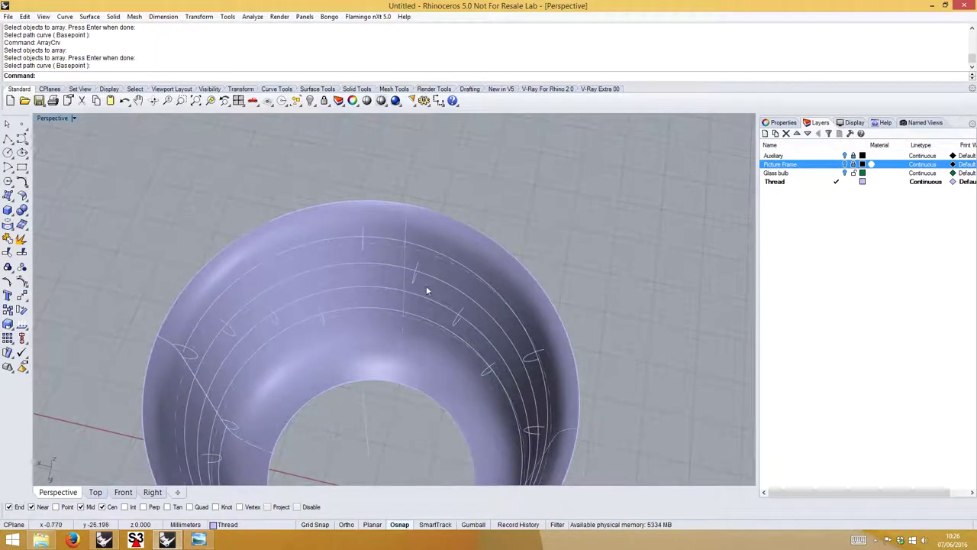
right_drag(358, 344, 403, 255)
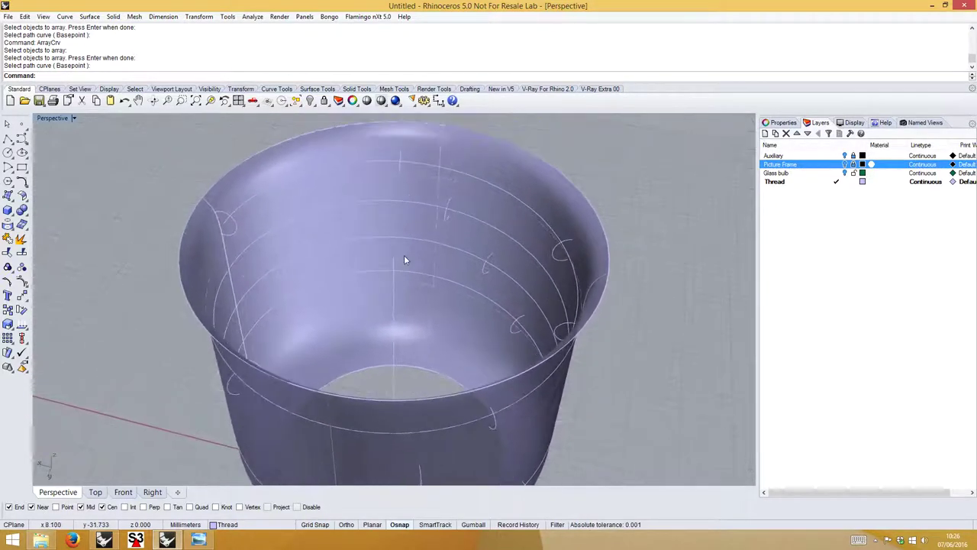
key(ctrl+z)
Array the circle along the helix curve with 20 items and the Roadlike orientation, using the Perspective view's construction plane.
key(Return)
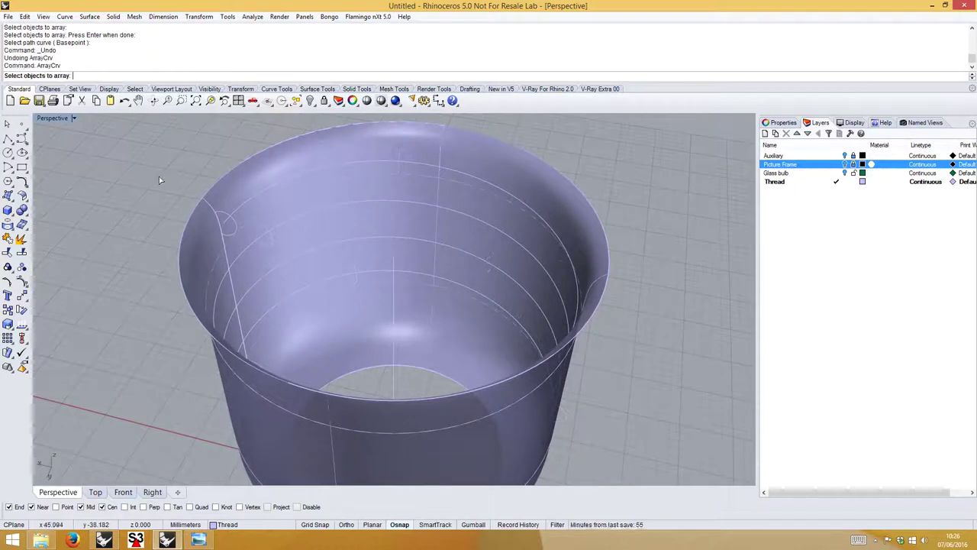
click(222, 215)
key(Return)
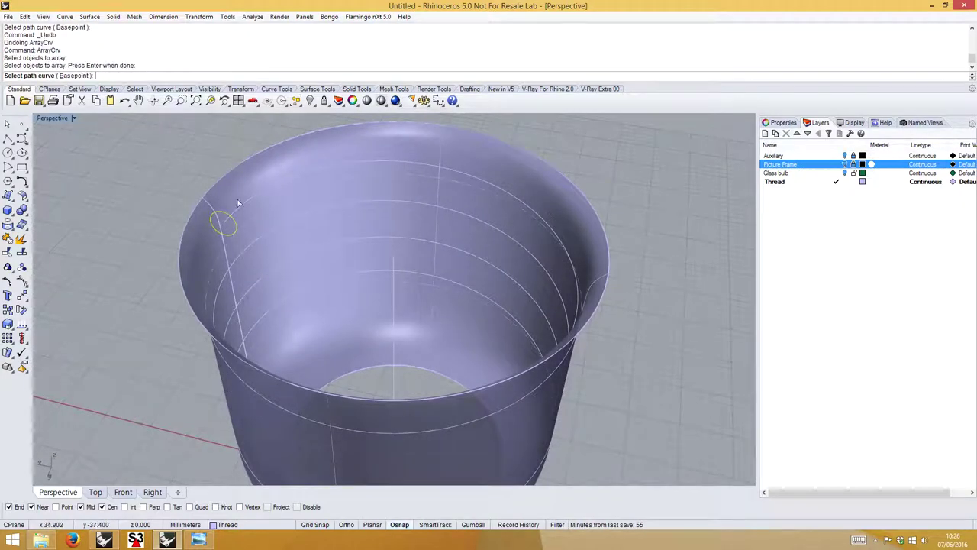
click(220, 213)
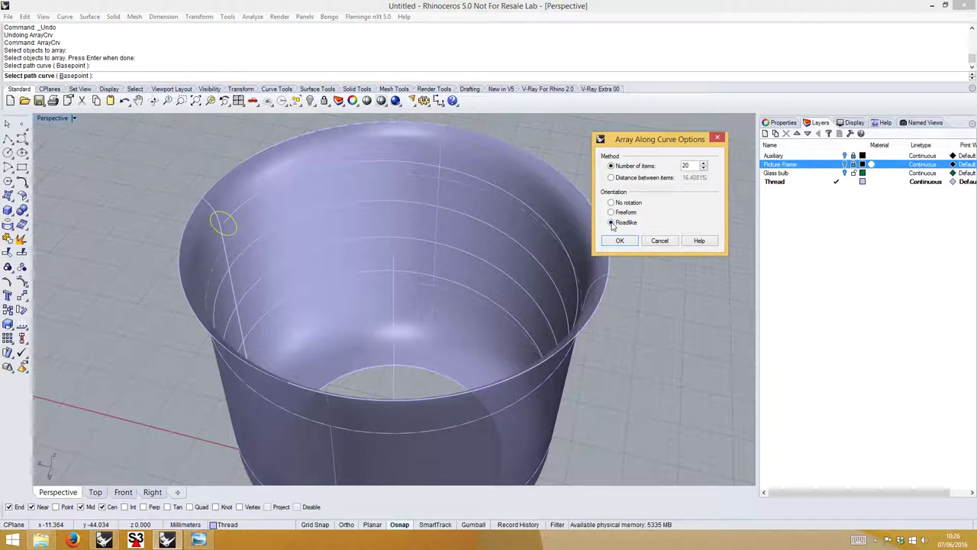
click(622, 240)
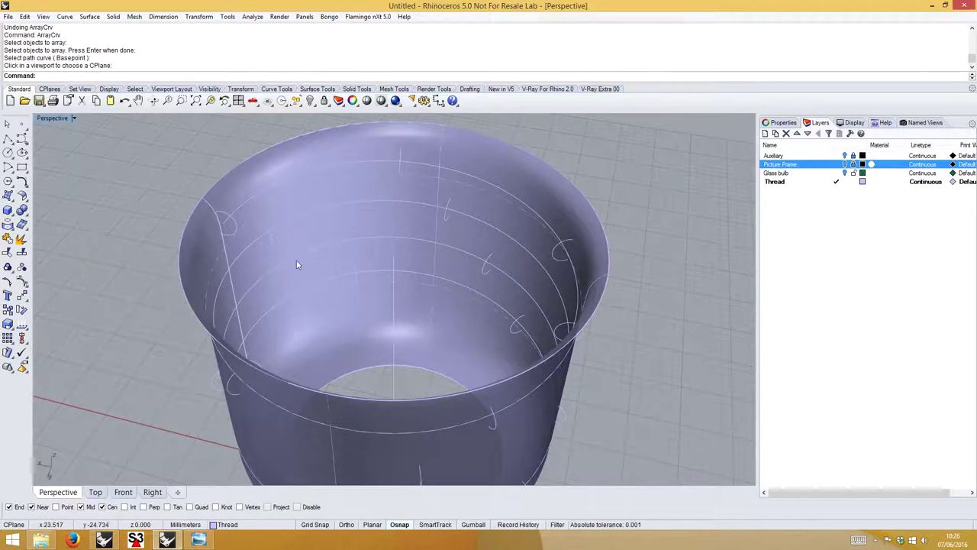
Examine the roadlike circles close up inside the base and undo the array.
right_drag(297, 264, 325, 198)
scroll(326, 199, up, 5)
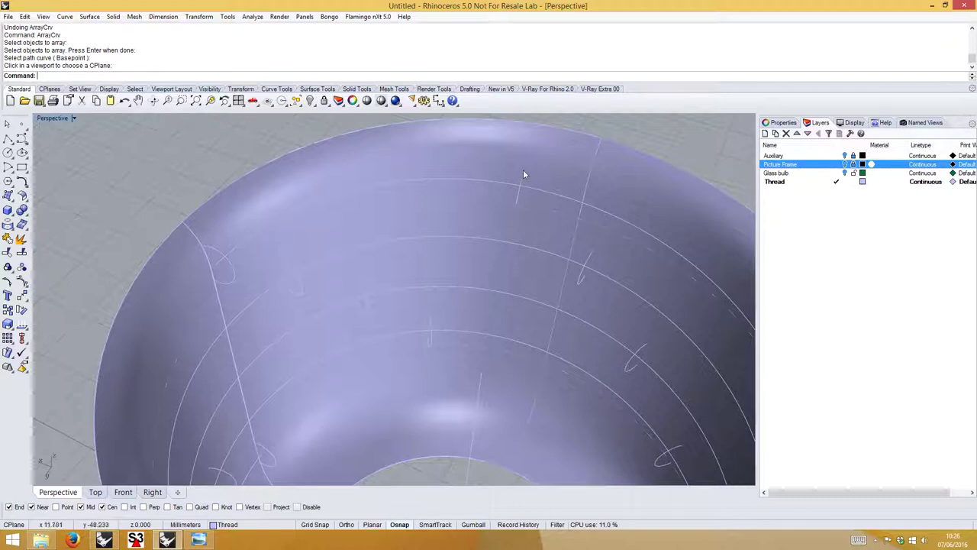
key(ctrl+z)
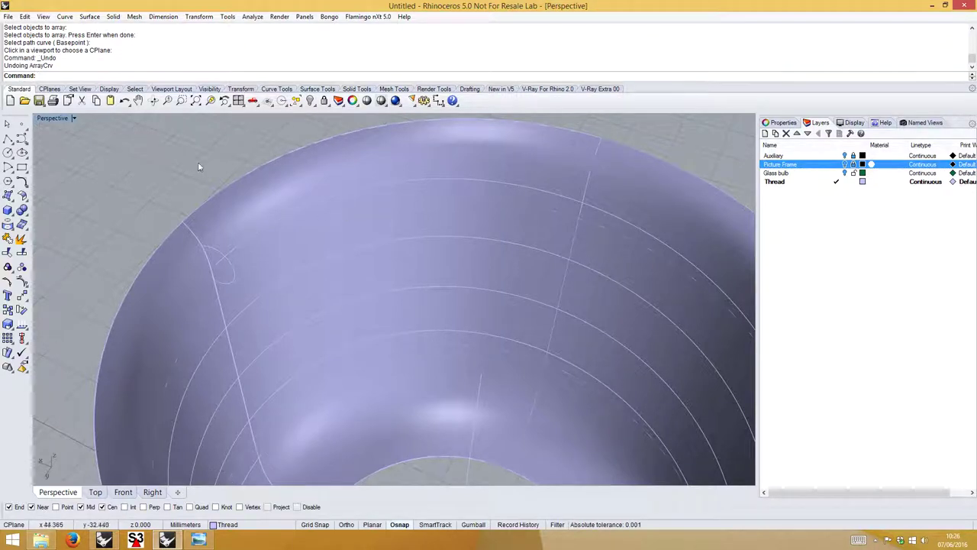
Try arraying the circle along the helix with 30 items in the Roadlike orientation, and undo that array.
key(Return)
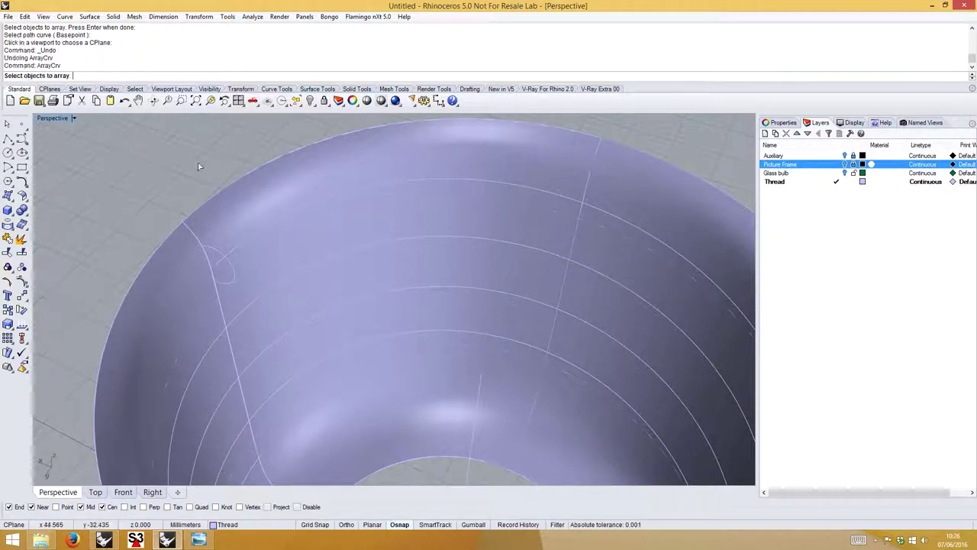
click(216, 253)
key(Return)
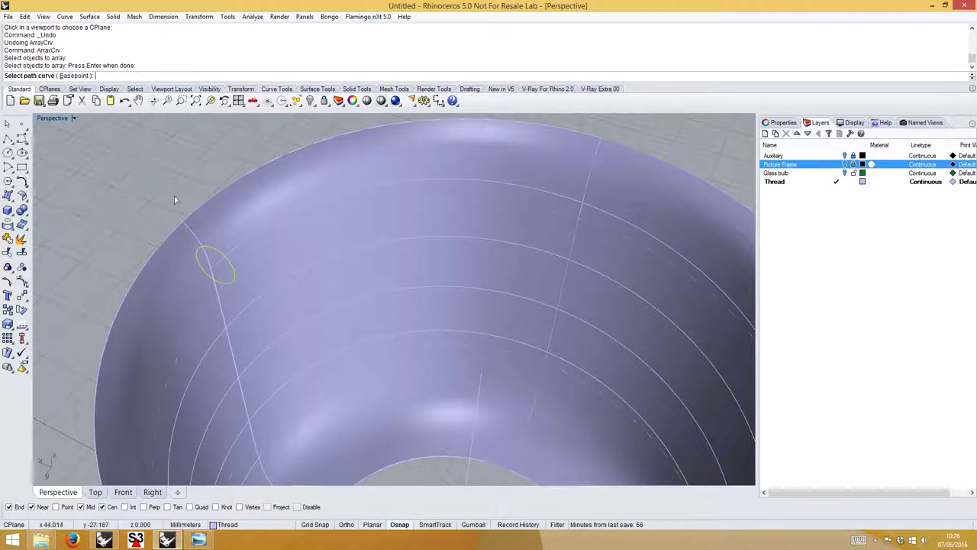
click(231, 252)
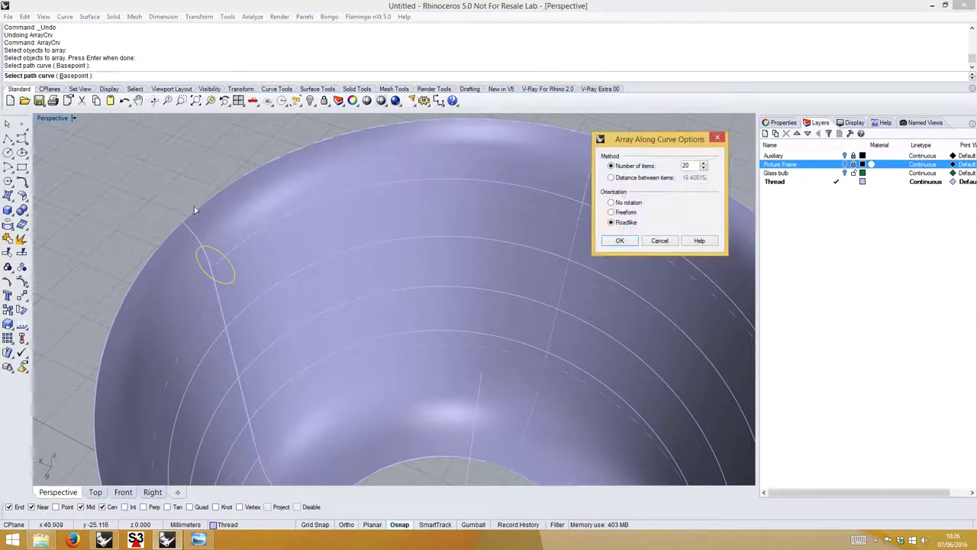
double_click(692, 166)
text(30)
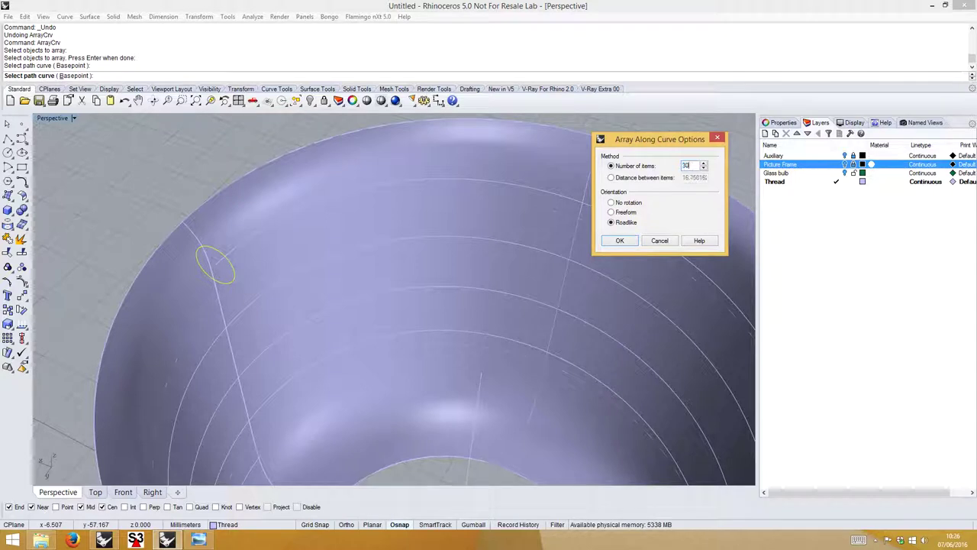
click(620, 241)
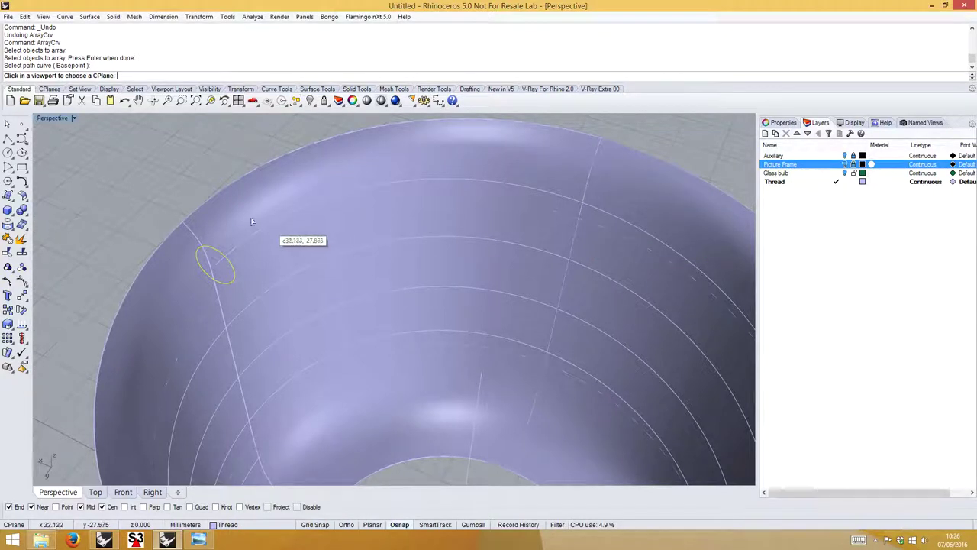
click(148, 177)
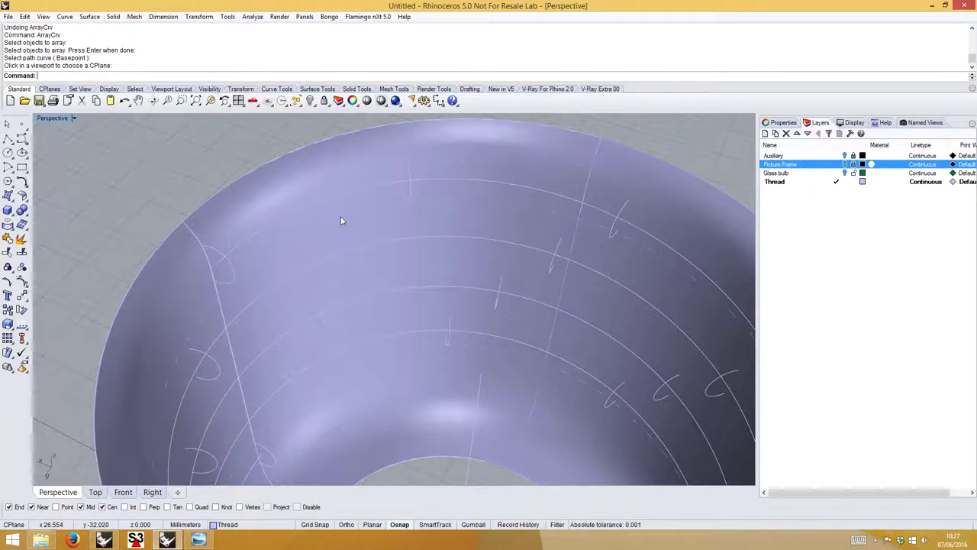
right_drag(341, 217, 290, 223)
key(ctrl+z)
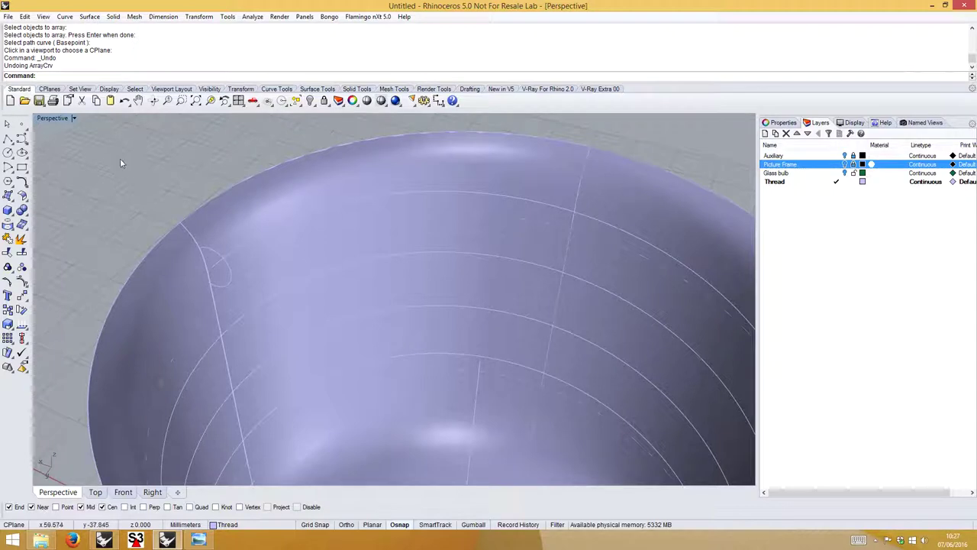
Array the circle along the helix with fewer items in the Roadlike orientation, using the Perspective view's construction plane.
right_click(151, 77)
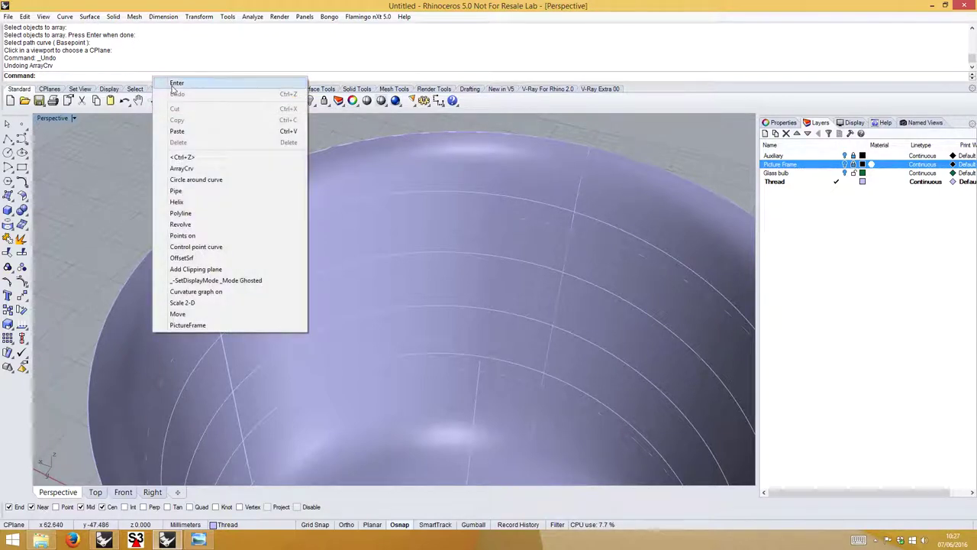
click(185, 169)
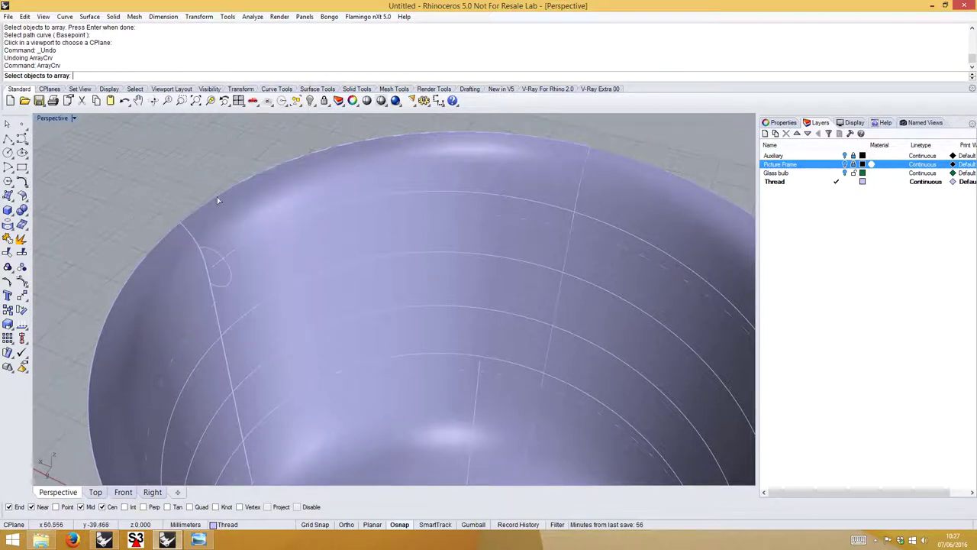
click(217, 256)
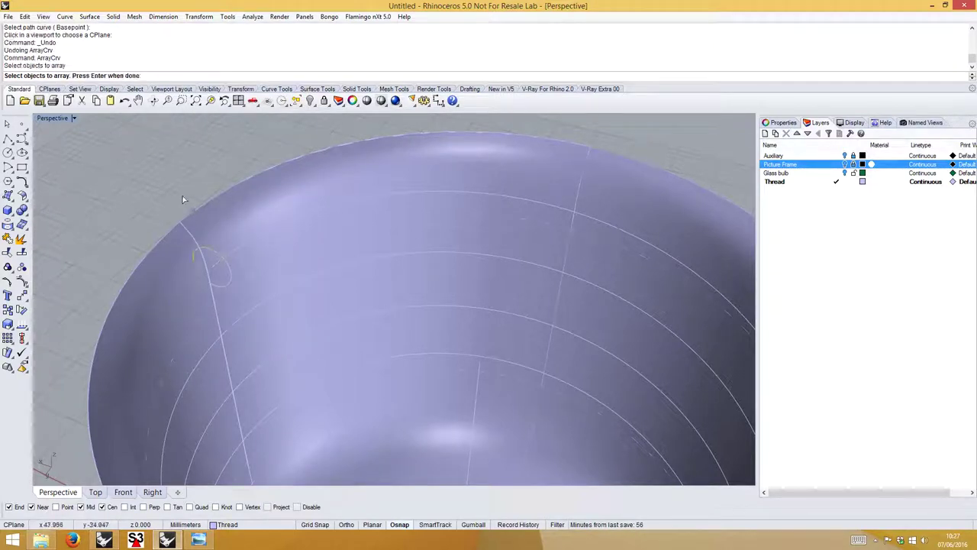
key(Return)
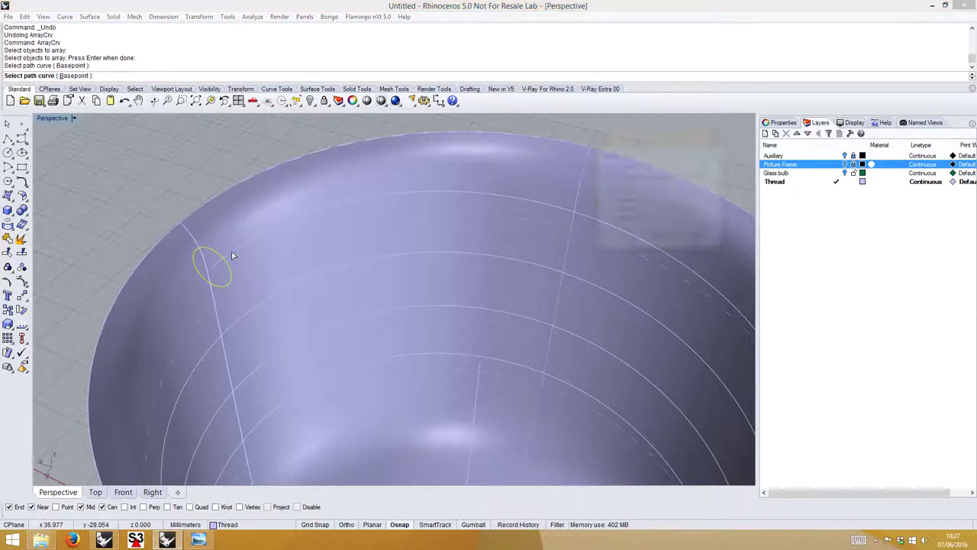
click(232, 253)
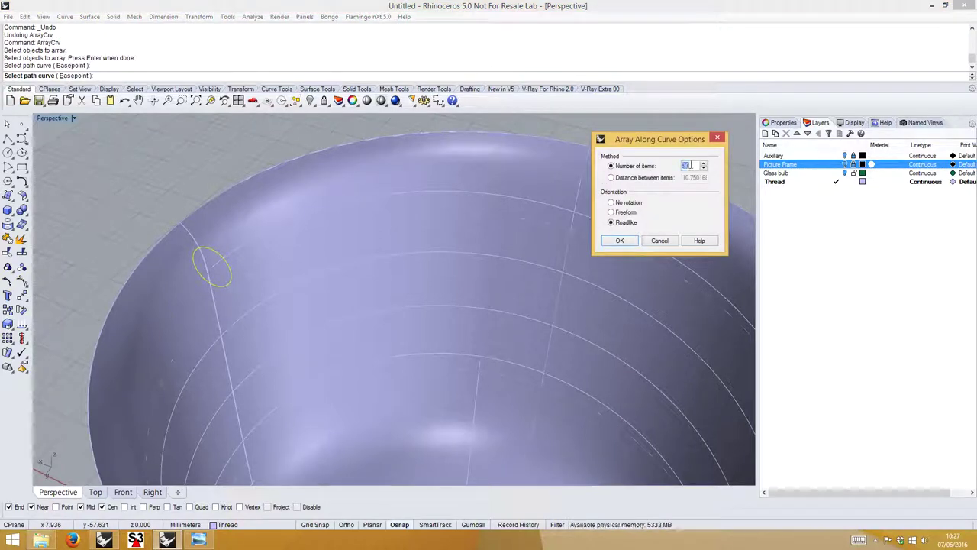
click(633, 243)
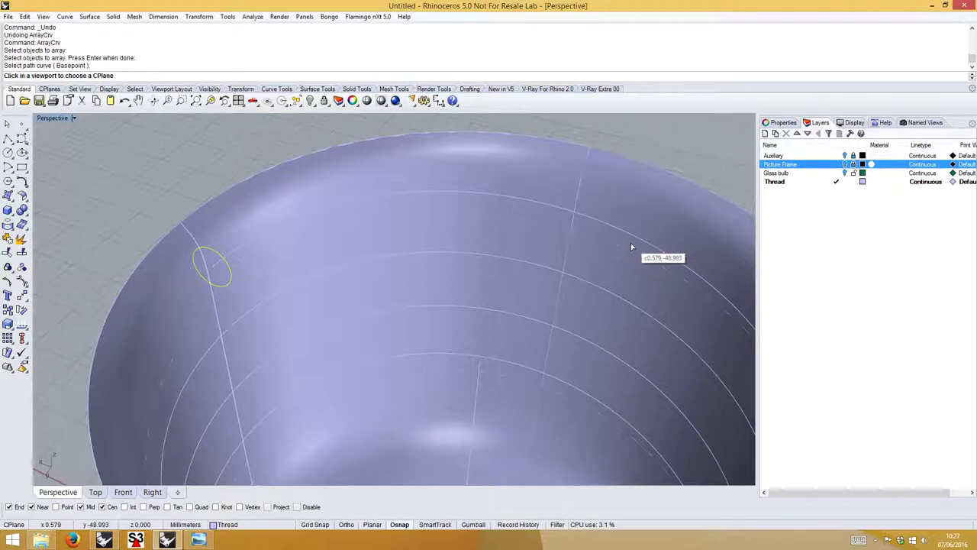
click(197, 163)
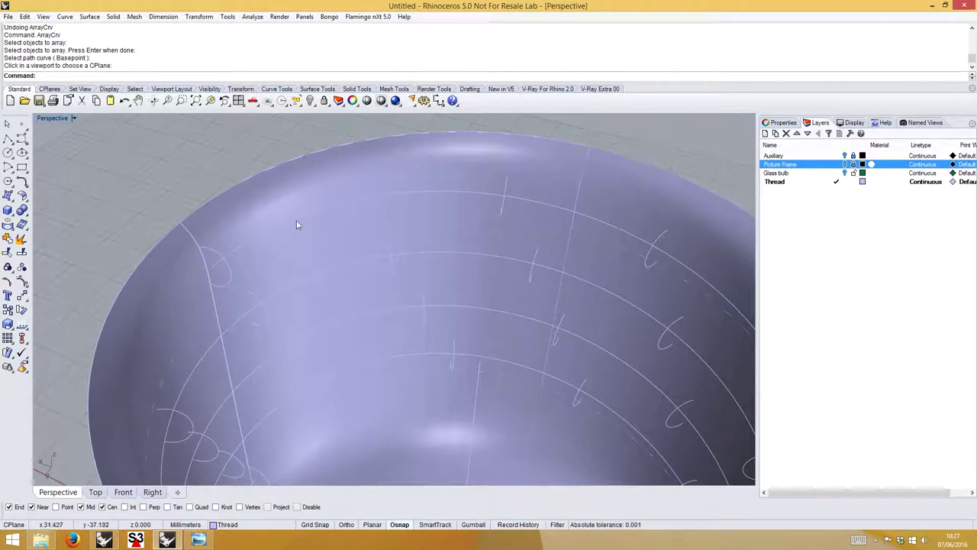
Delete the circles at the upper and lower ends of the helix.
scroll(308, 218, down, 5)
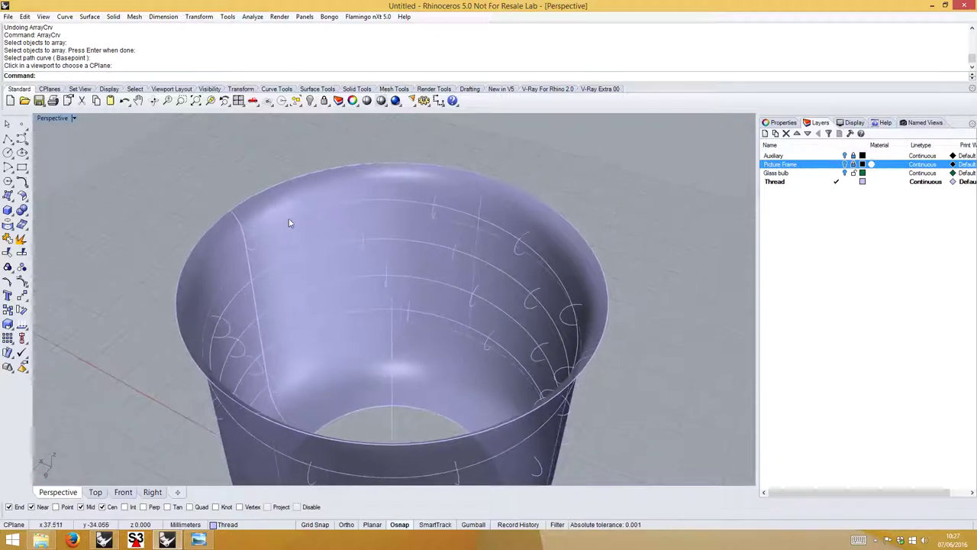
click(249, 236)
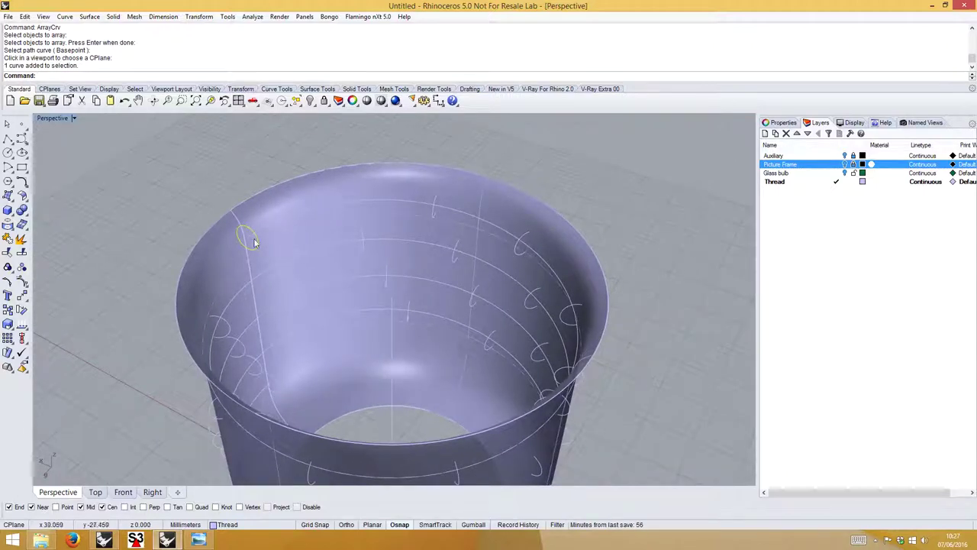
scroll(306, 328, up, 1)
scroll(287, 368, up, 2)
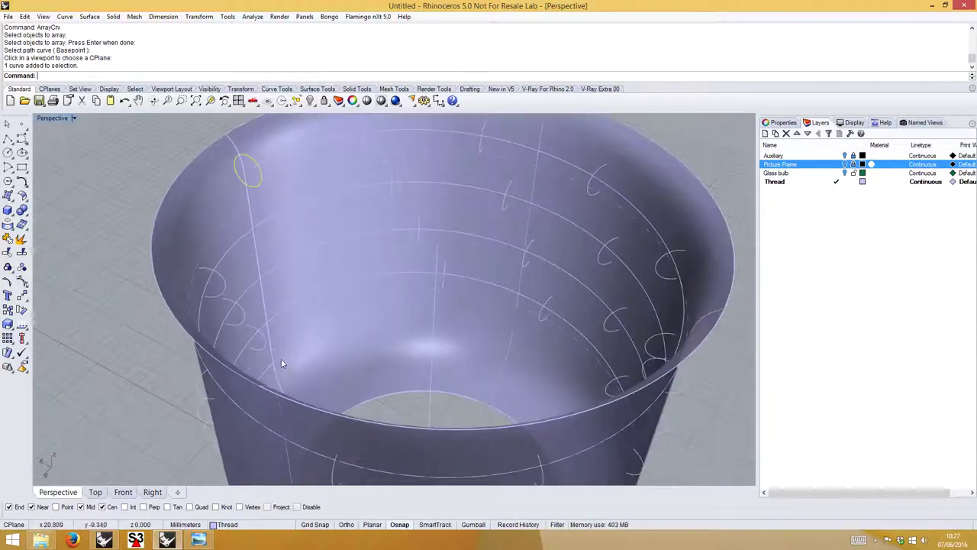
click(280, 360)
mouse_move(306, 367)
right_down()
mouse_move(296, 367)
mouse_move(313, 351)
right_up()
key(Delete)
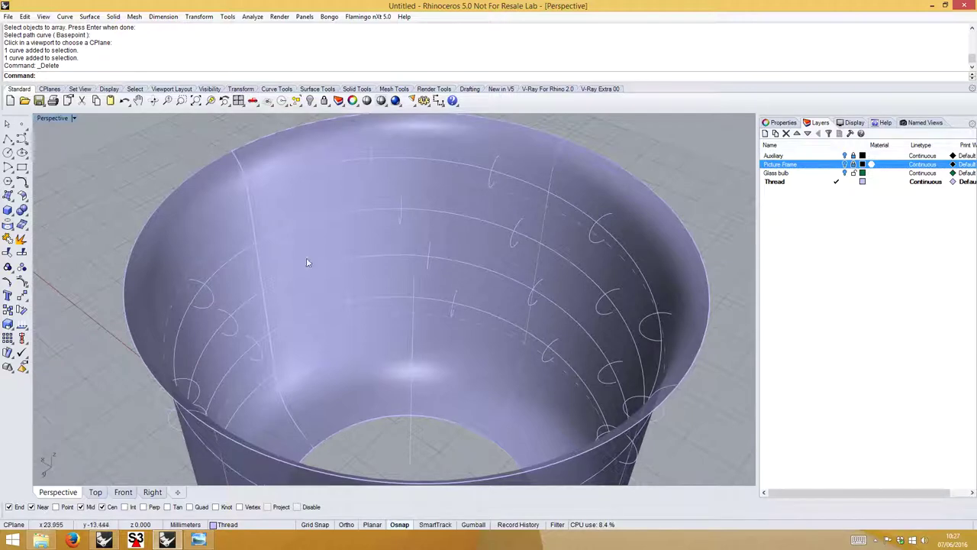
Start a one-rail sweep with the helix as rail and its upper end as a point cross section.
mouse_move(308, 264)
right_down()
mouse_move(301, 251)
mouse_move(320, 260)
right_up()
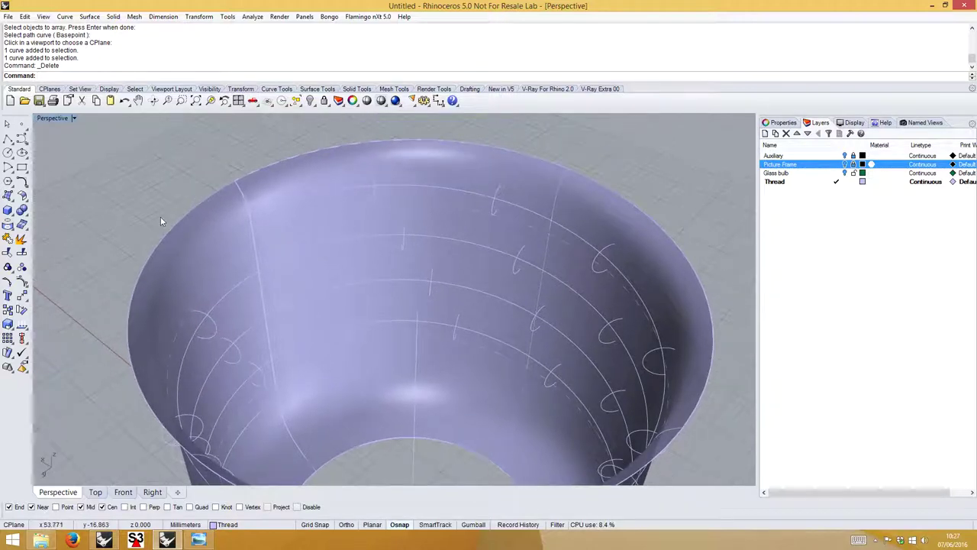
right_drag(160, 221, 136, 207)
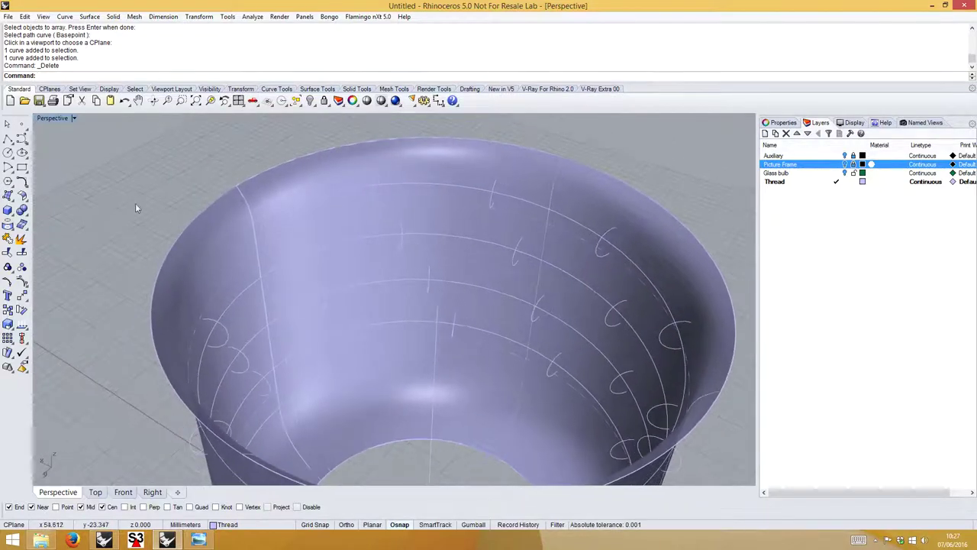
click(8, 195)
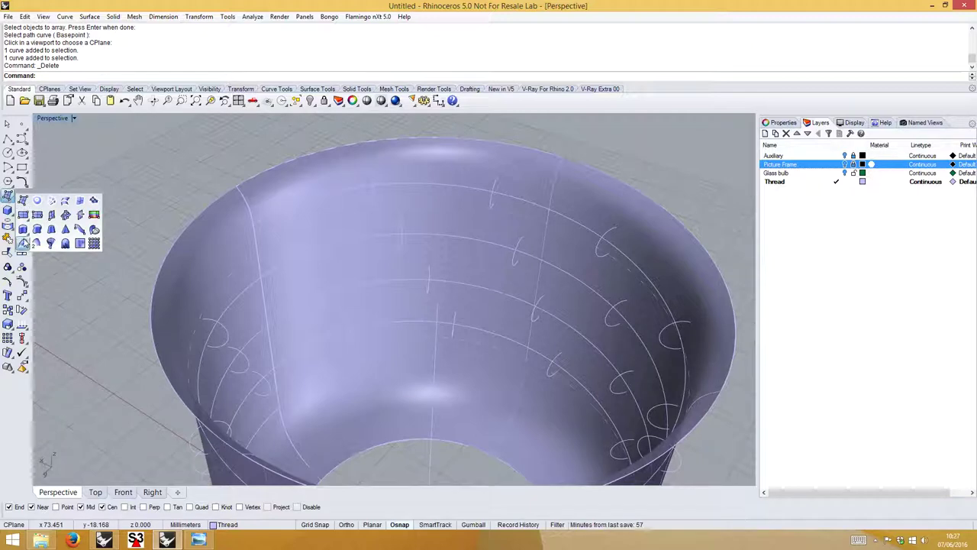
click(23, 243)
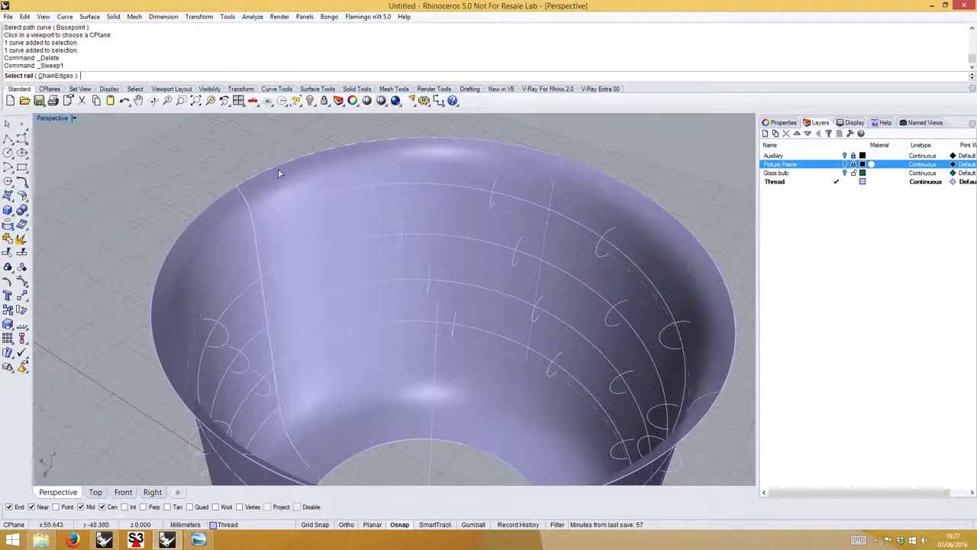
click(261, 224)
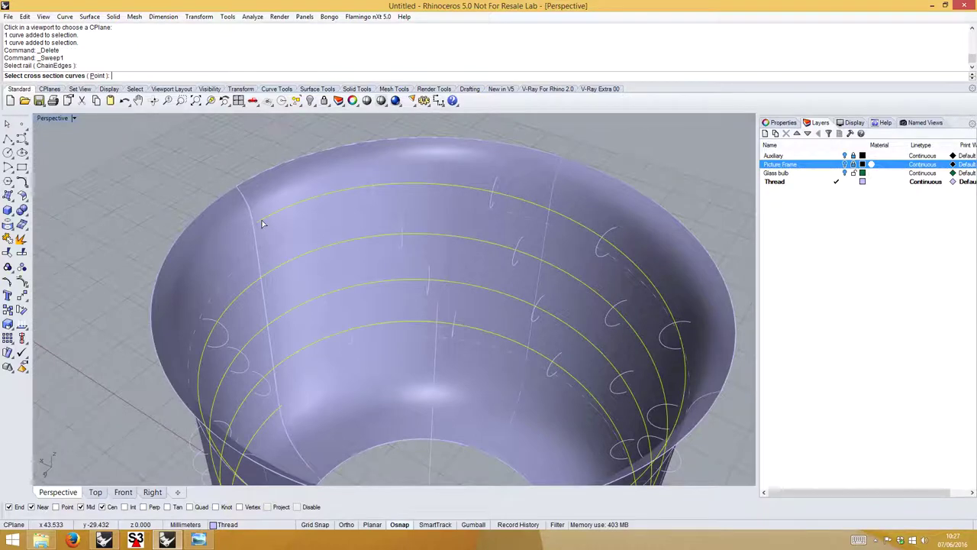
click(97, 77)
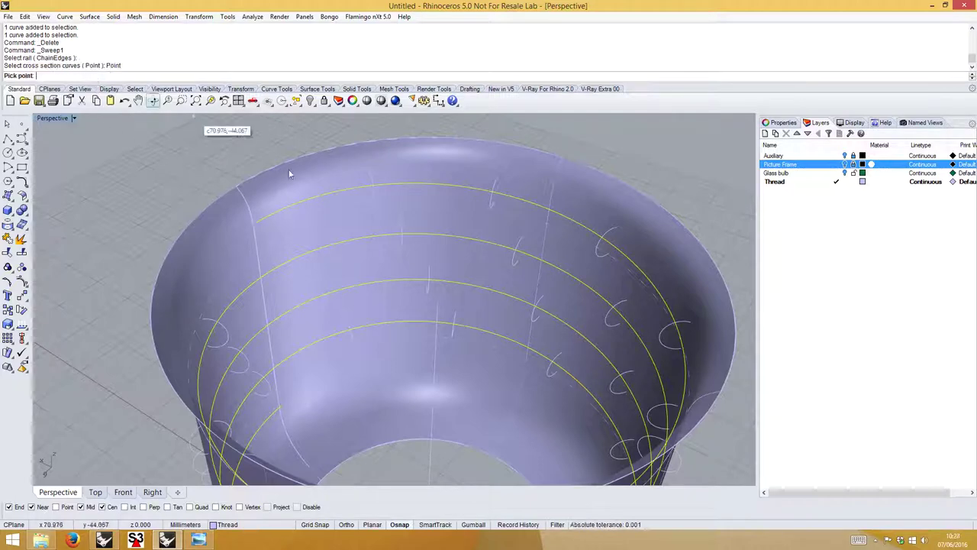
click(257, 222)
Add the first remaining circle near the helix's upper end and the last one near its lower end as cross sections.
right_drag(194, 177, 350, 167)
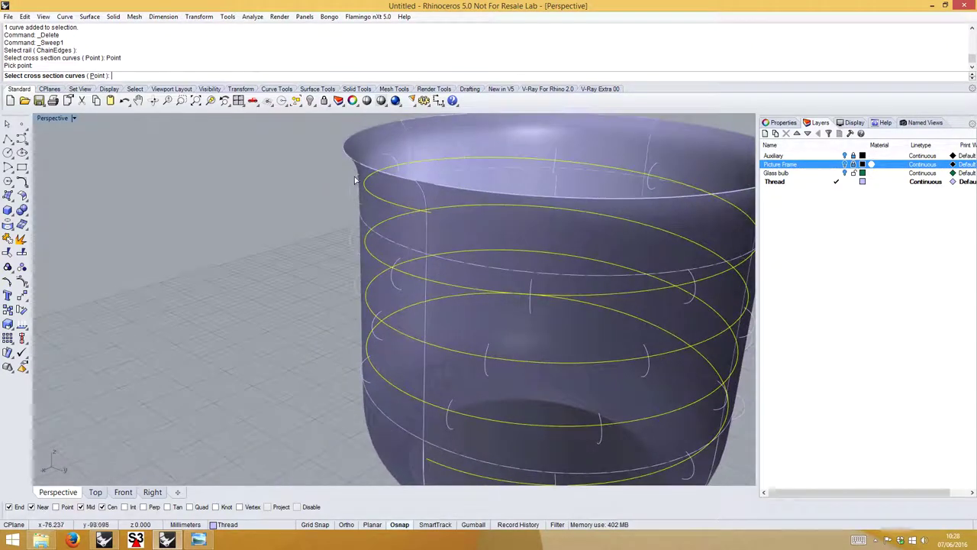
click(355, 180)
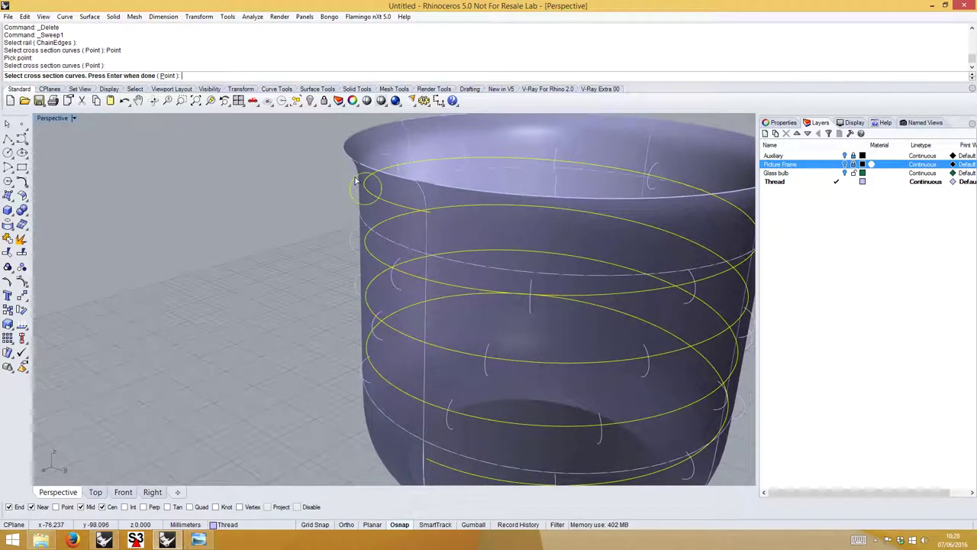
scroll(395, 178, down, 3)
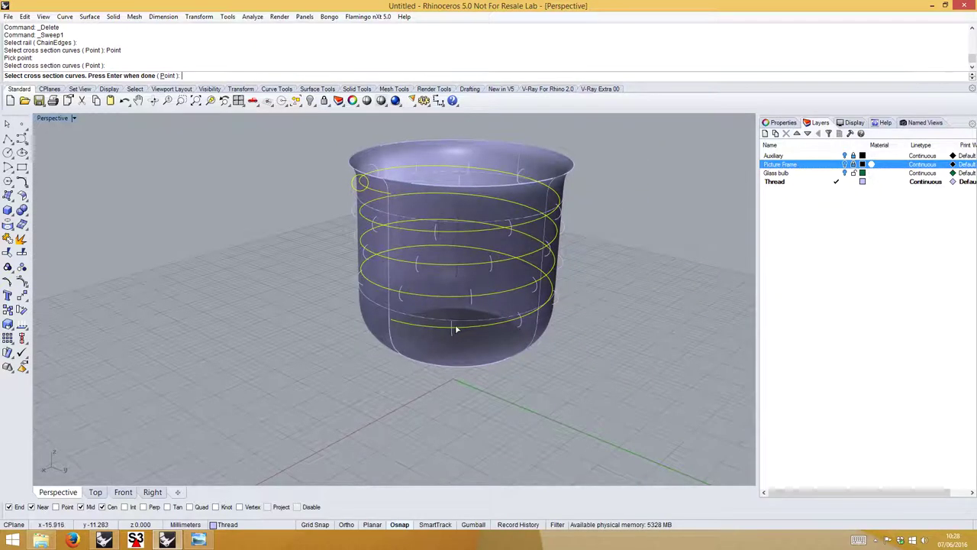
scroll(454, 328, up, 5)
right_drag(558, 318, 571, 277)
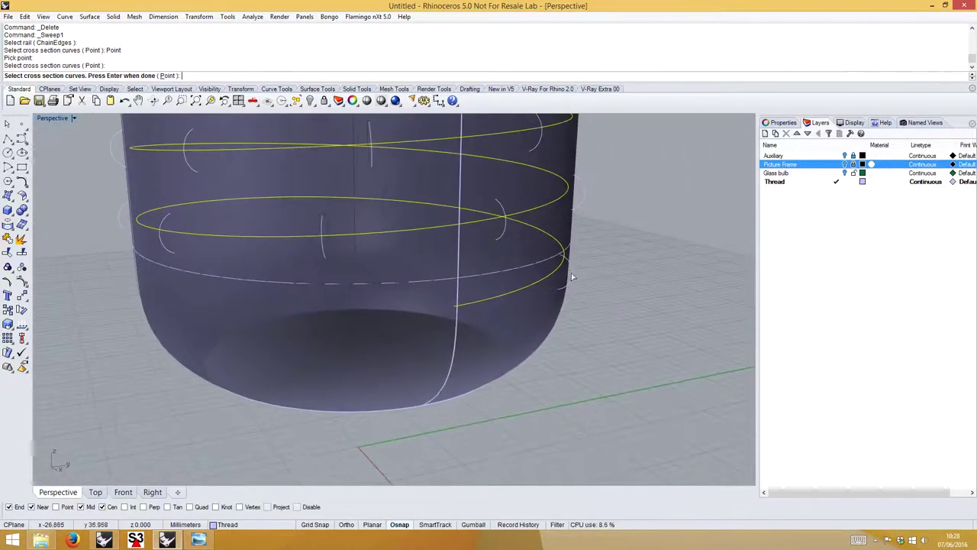
scroll(569, 263, up, 3)
click(566, 259)
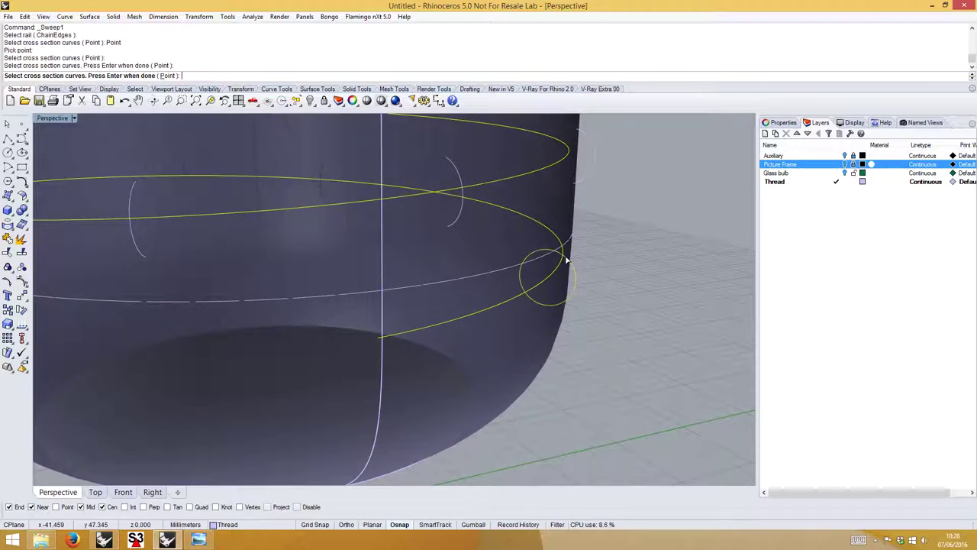
Close the cross sections with a point at the helix's lower end and accept the circles' seam points for the sweep.
click(167, 77)
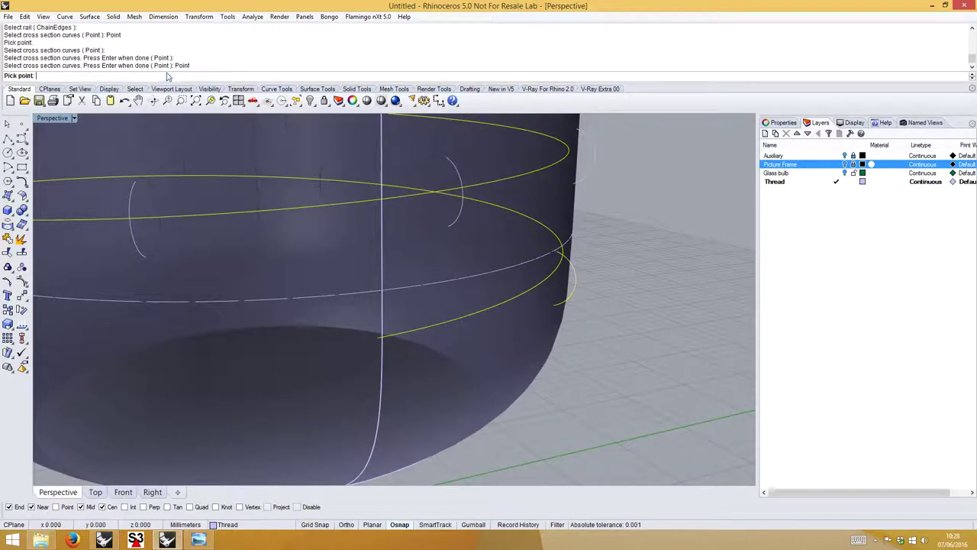
click(377, 337)
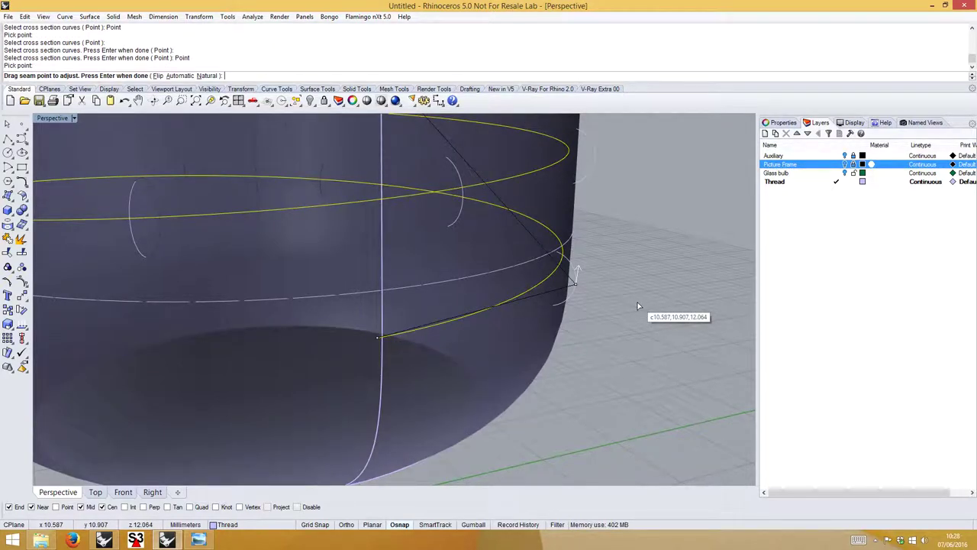
key(Return)
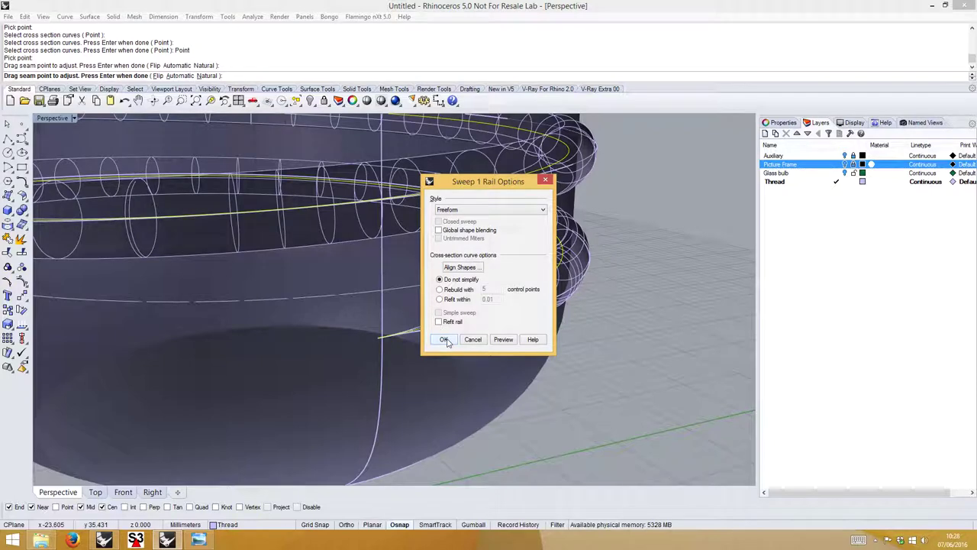
Create the one-rail thread sweep with Freeform style and unsimplified cross sections, and inspect its two tapered ends.
drag(507, 189, 316, 179)
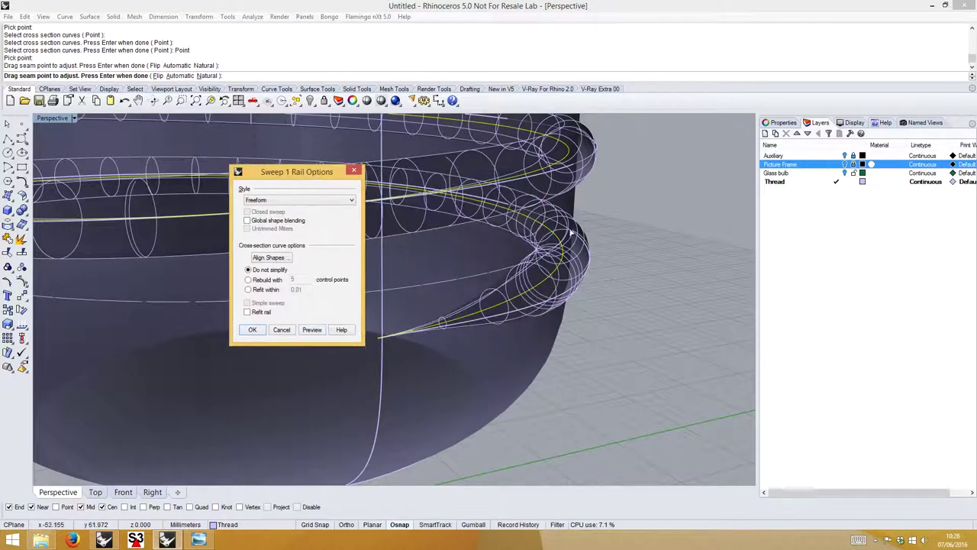
click(253, 330)
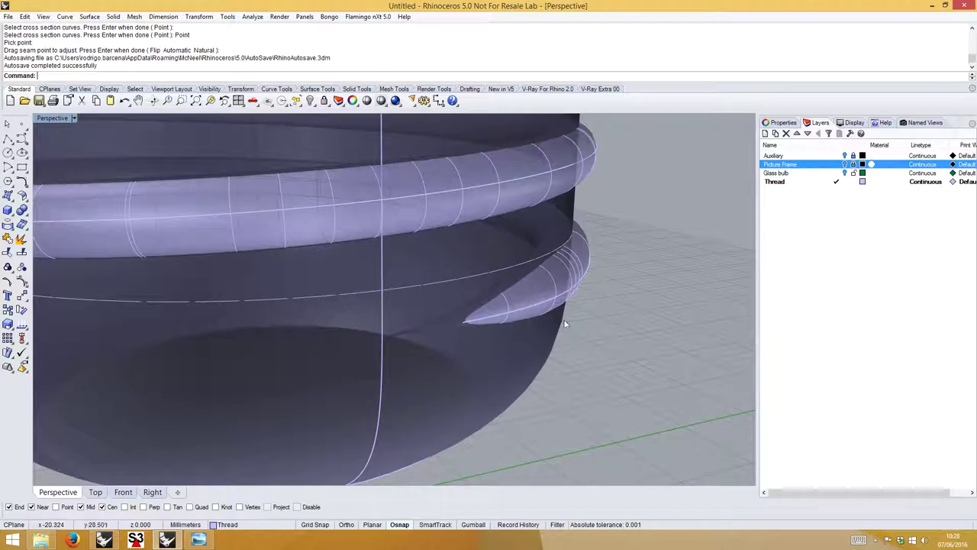
scroll(619, 289, down, 3)
right_drag(619, 288, 542, 293)
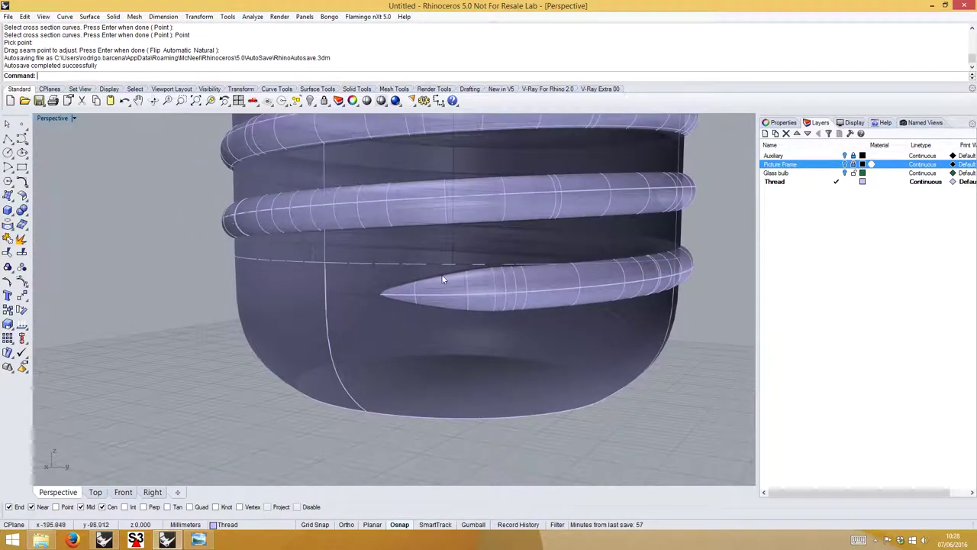
right_drag(519, 318, 229, 251)
scroll(523, 307, down, 3)
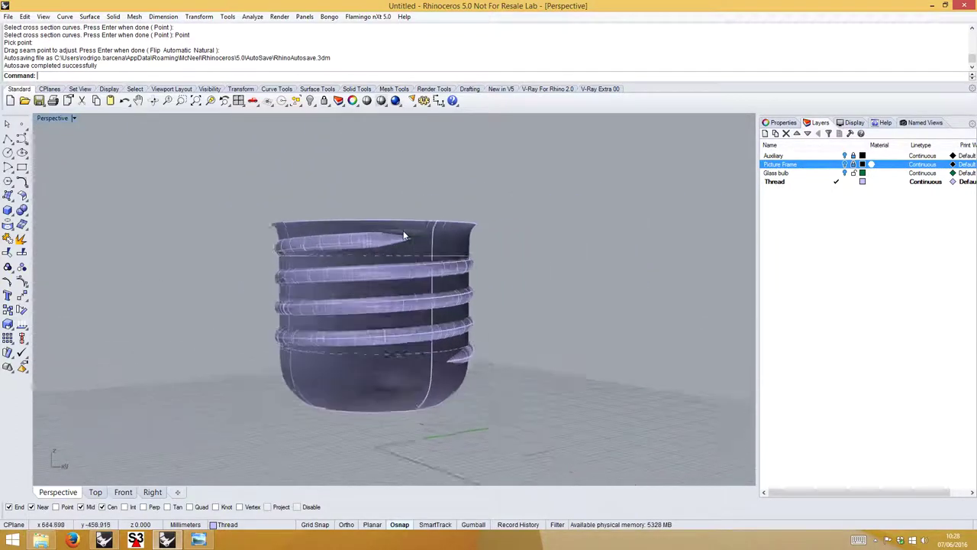
scroll(362, 236, up, 5)
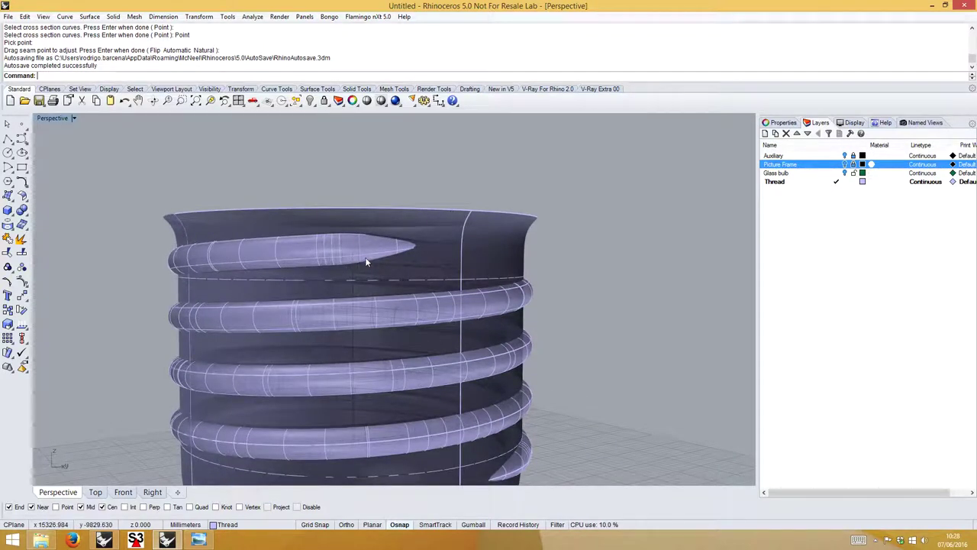
right_drag(406, 259, 284, 250)
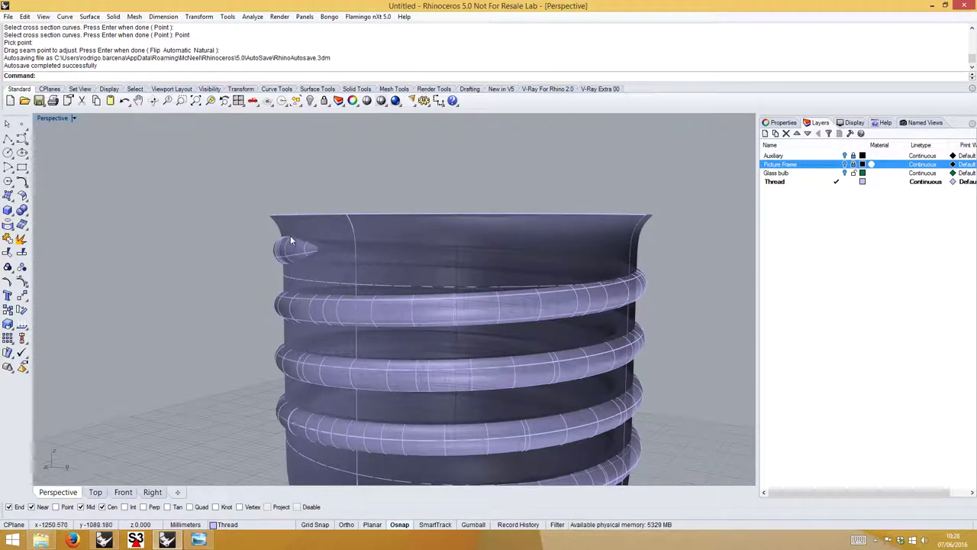
scroll(309, 251, up, 5)
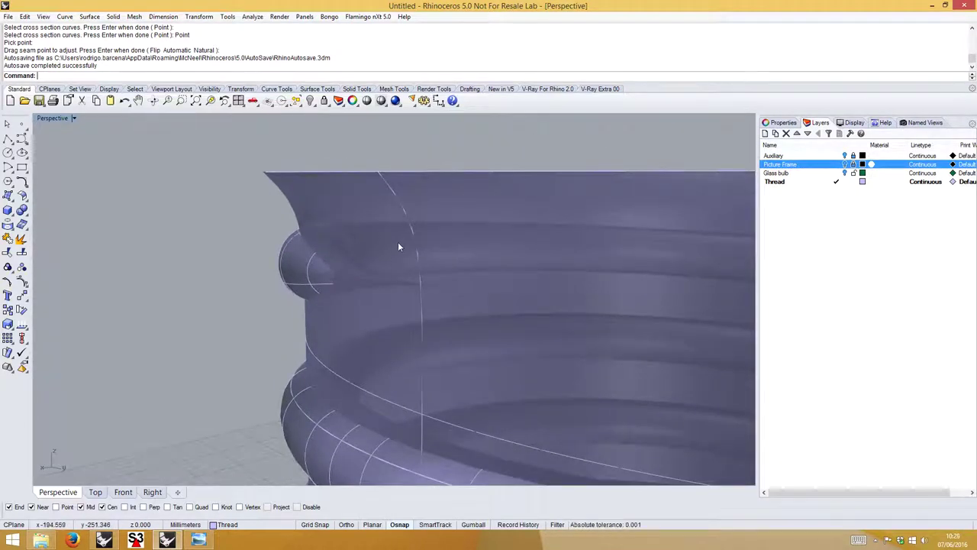
Undo the thread sweep, the previous deletion of curves and the array of circles along the helix.
key(ctrl+z)
scroll(265, 290, down, 4)
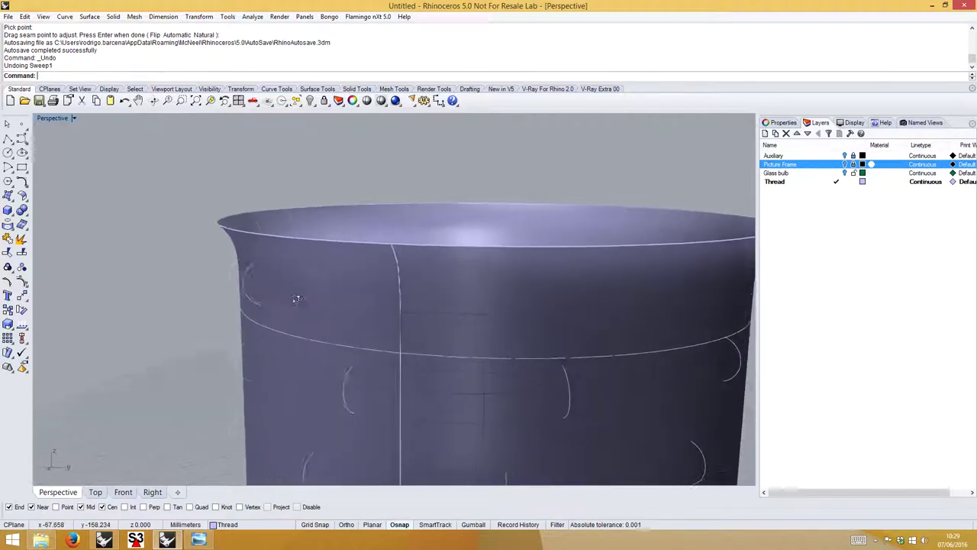
key(ctrl+z)
key(ctrl+z)
scroll(436, 290, down, 4)
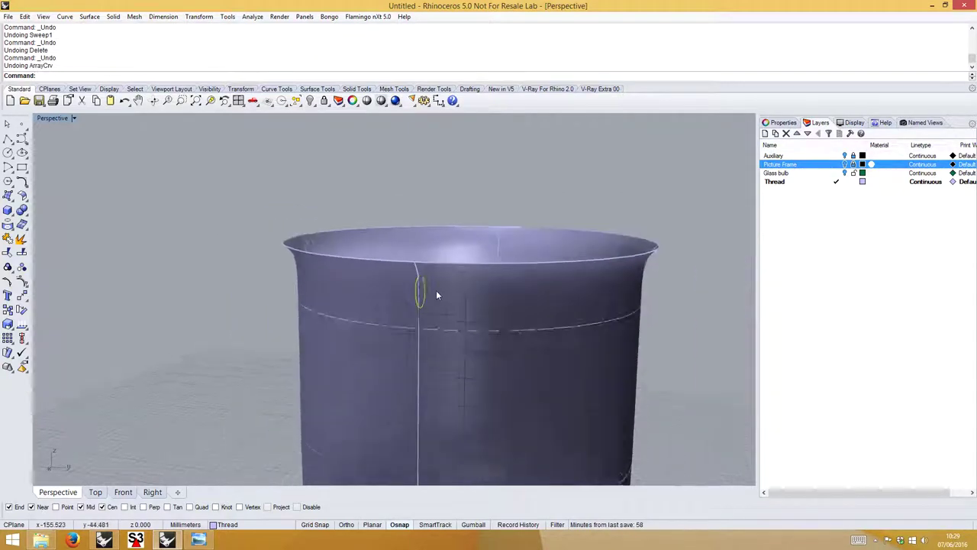
Turn on Always Record History so that new objects stay linked to their source curves.
right_drag(478, 296, 451, 310)
right_drag(438, 370, 470, 412)
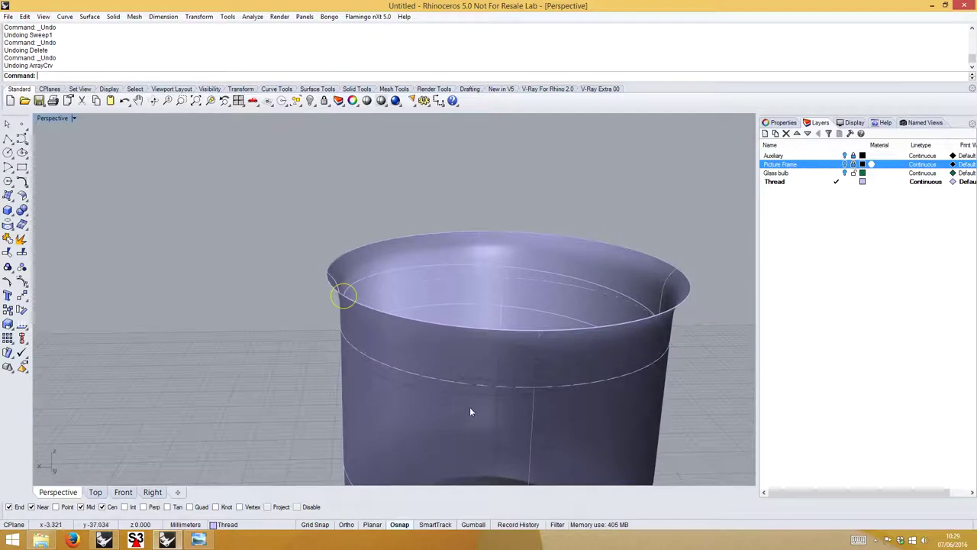
right_click(518, 527)
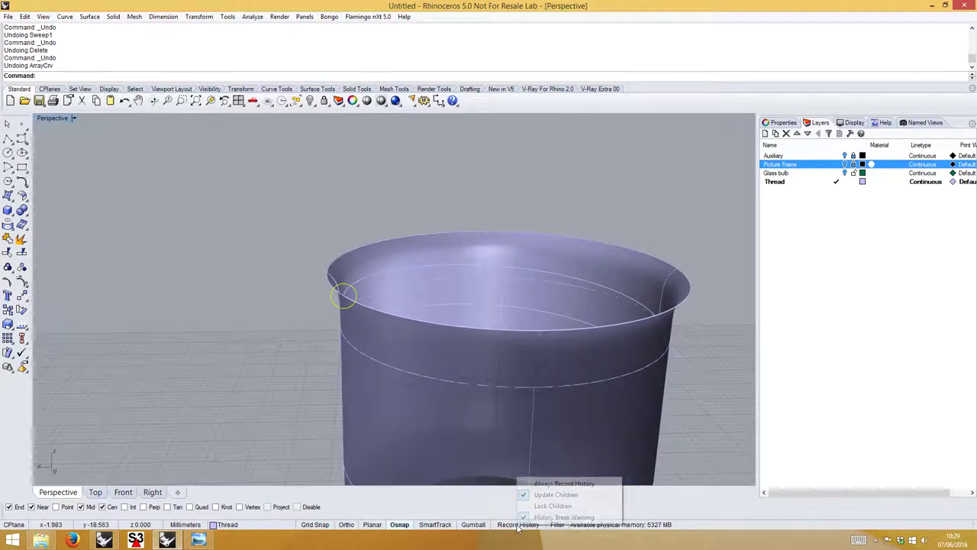
click(547, 484)
Array the profile circle along the helical curve with 40 items and Roadlike orientation.
right_drag(411, 332, 322, 191)
scroll(331, 217, up, 4)
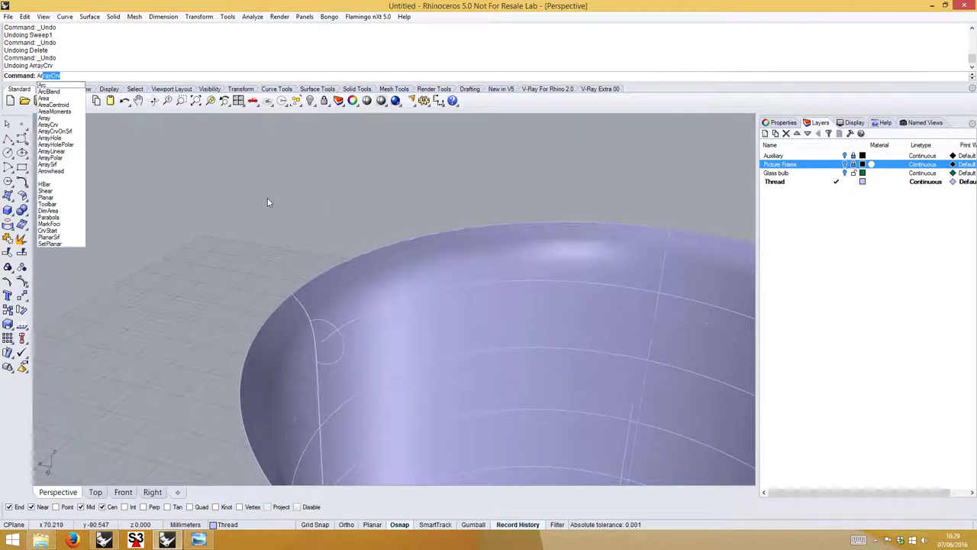
click(57, 125)
click(322, 319)
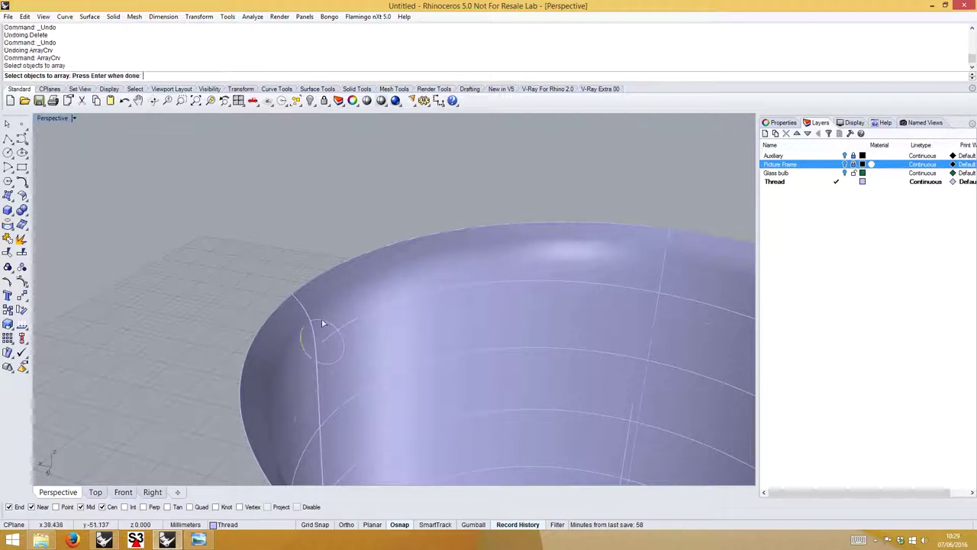
key(Return)
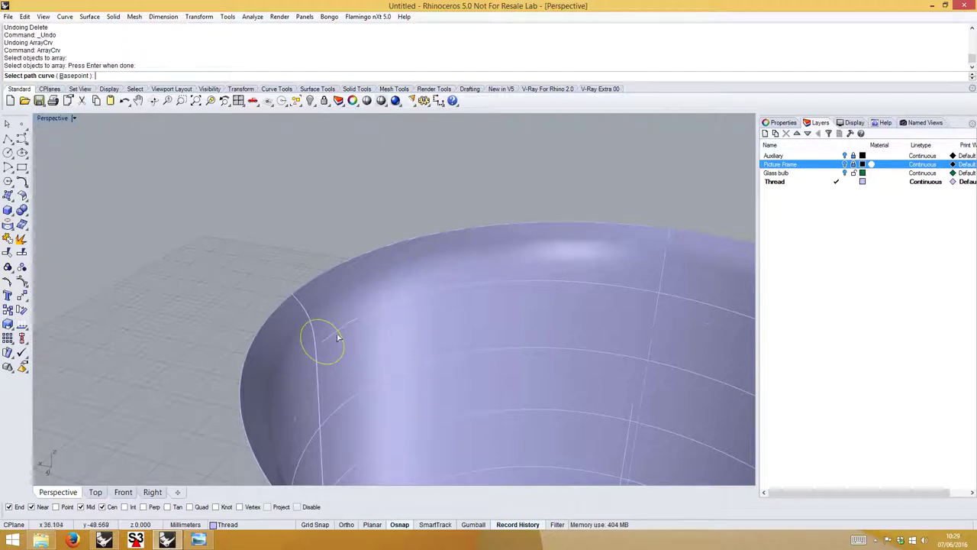
click(327, 337)
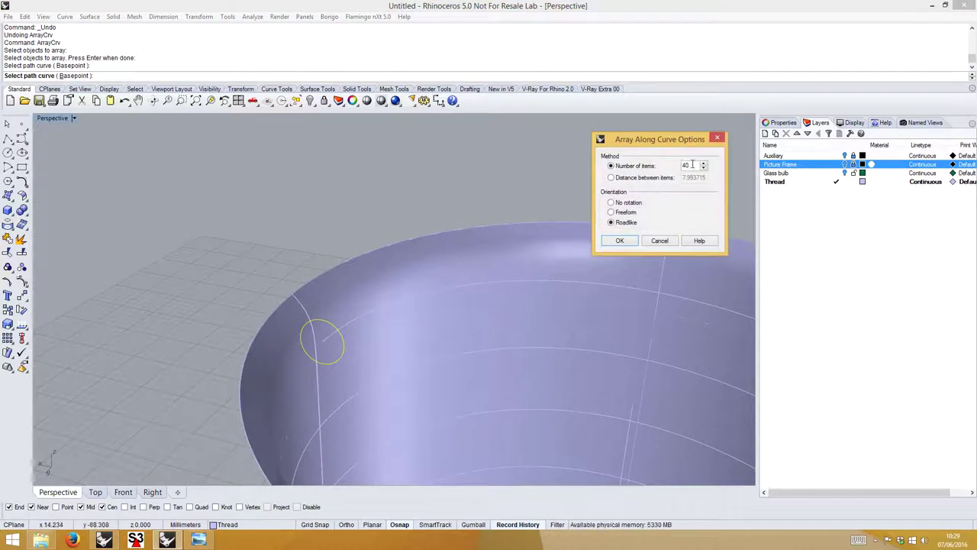
click(620, 241)
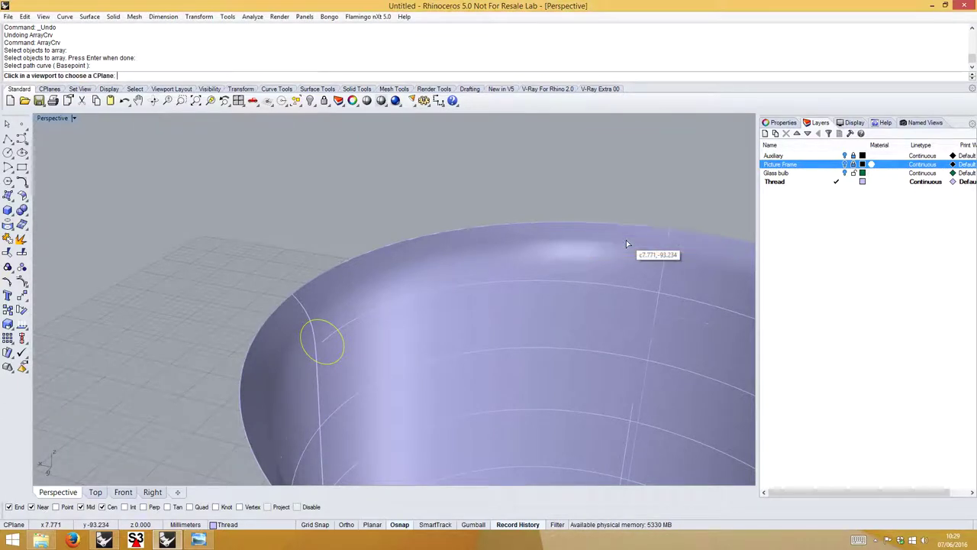
click(242, 265)
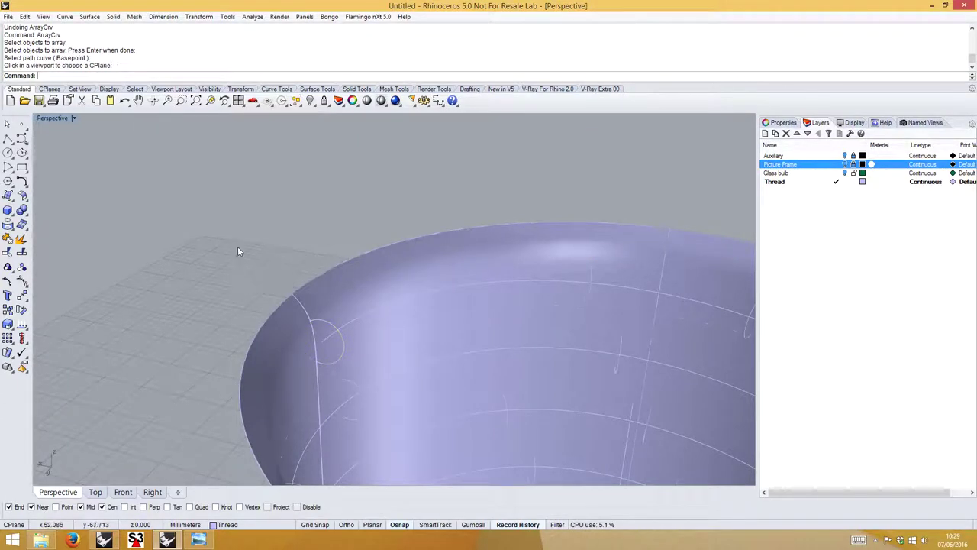
text(sw)
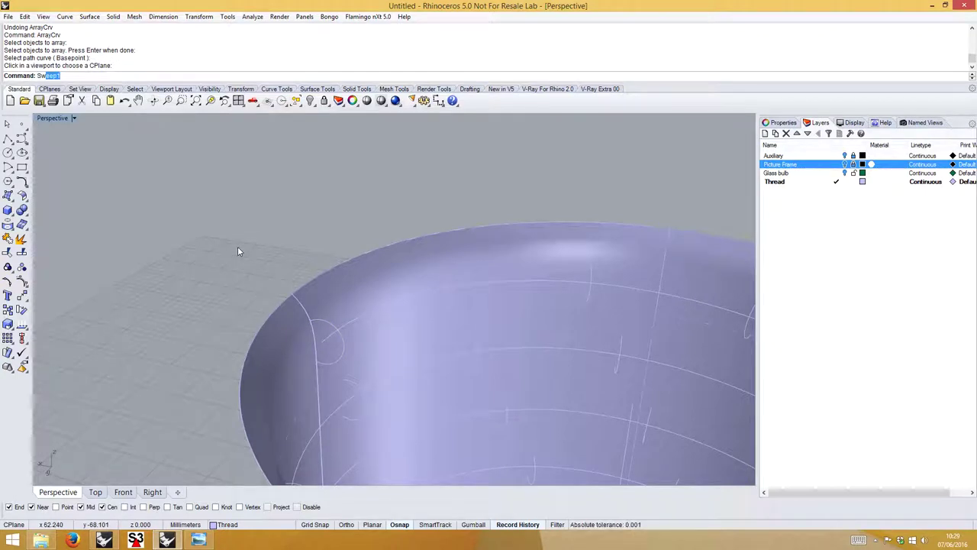
key(Return)
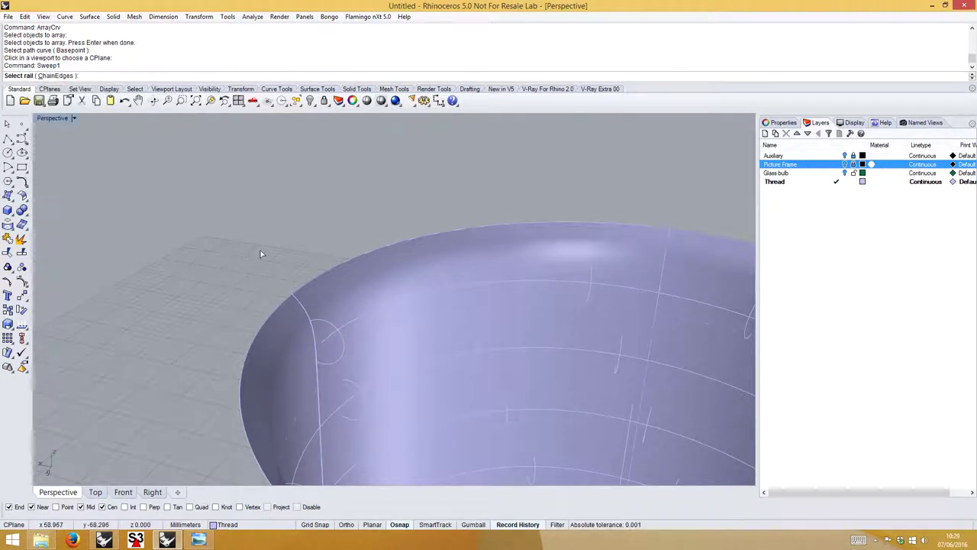
click(327, 338)
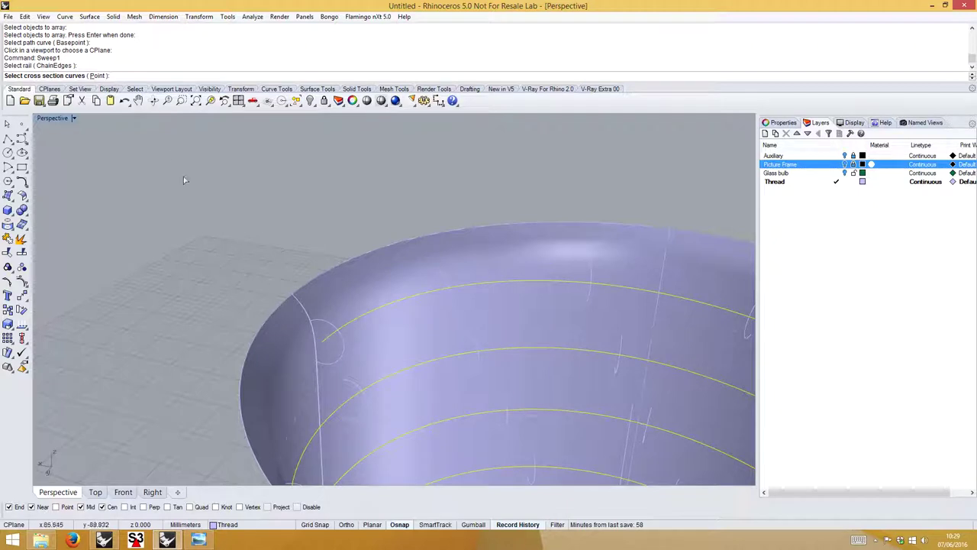
click(99, 76)
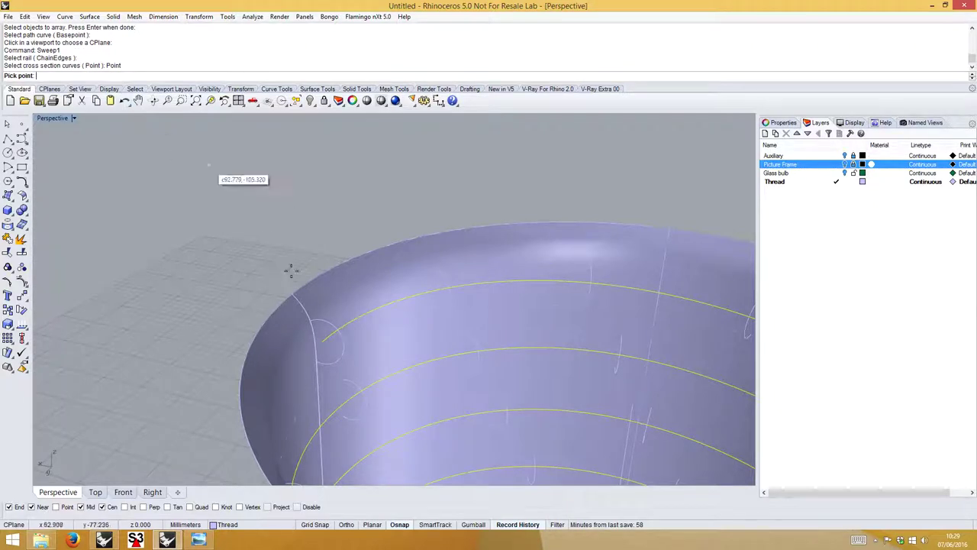
click(308, 326)
click(305, 328)
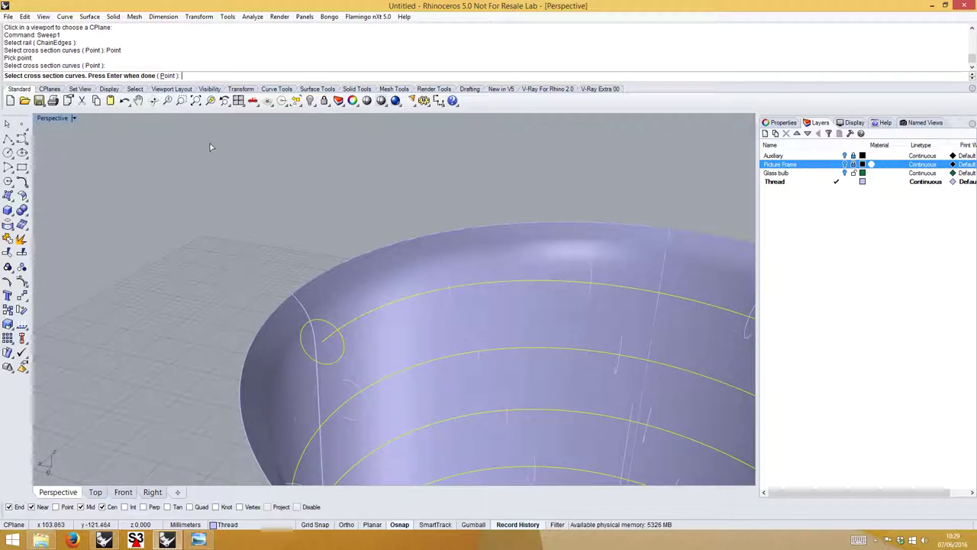
key(Escape)
Start a one-rail sweep along the helix, using its upper end point and the nearest arrayed circle as the first cross sections.
key(Return)
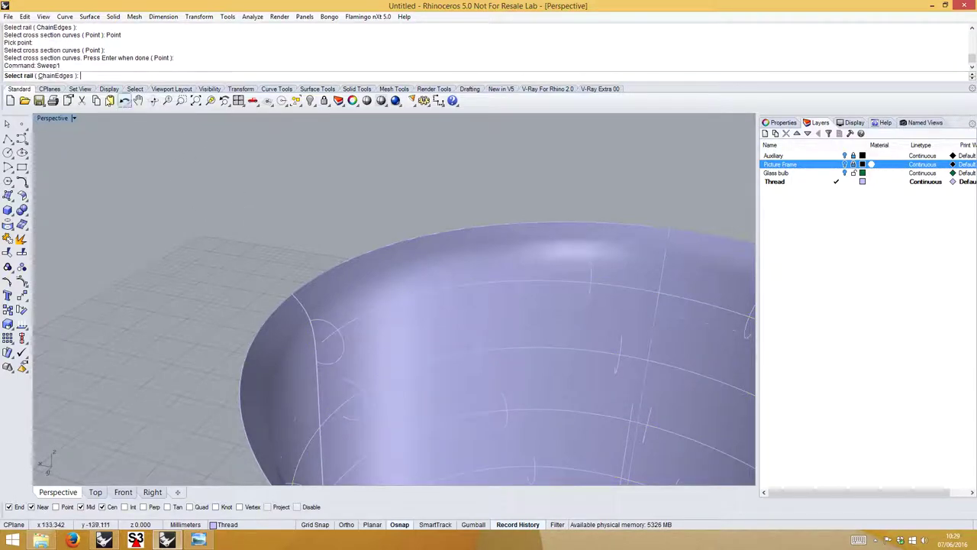
click(328, 341)
click(98, 77)
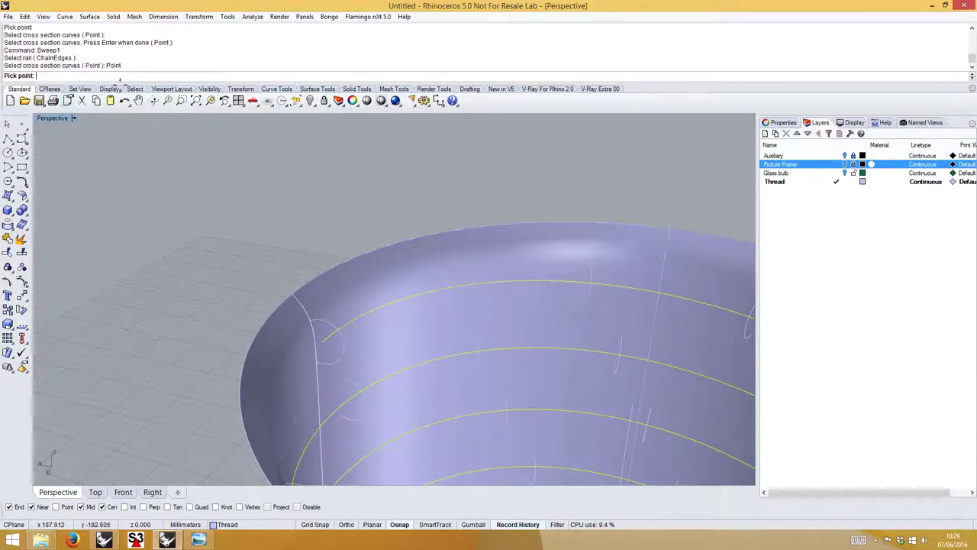
click(320, 343)
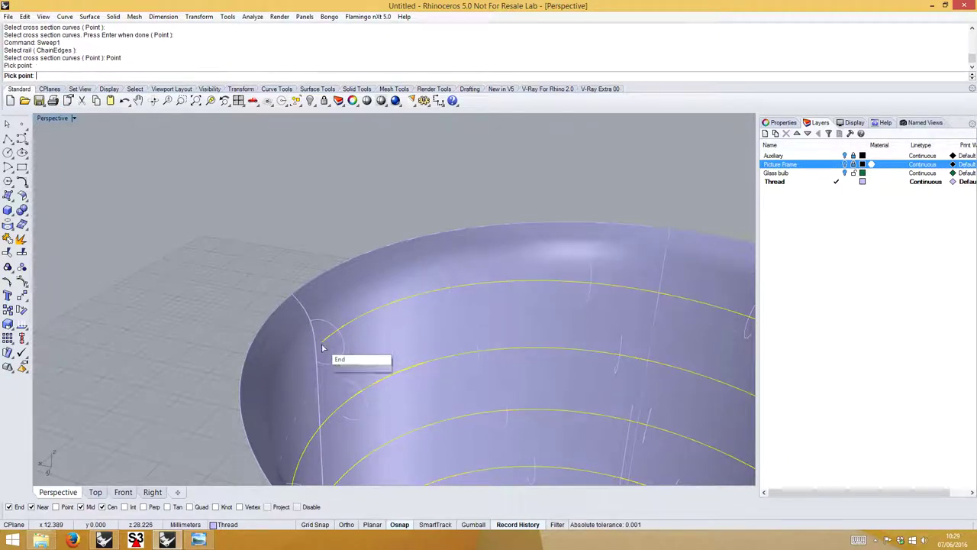
right_drag(434, 287, 349, 290)
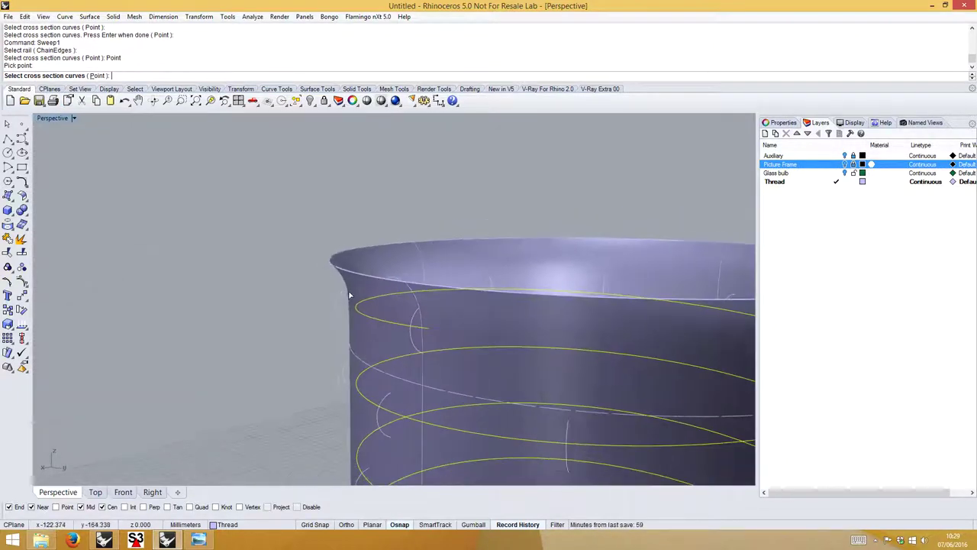
click(349, 297)
Add the arrayed circle near the helix's lower end and the helix's lower end point as the last cross sections.
scroll(344, 295, down, 2)
right_drag(547, 358, 458, 392)
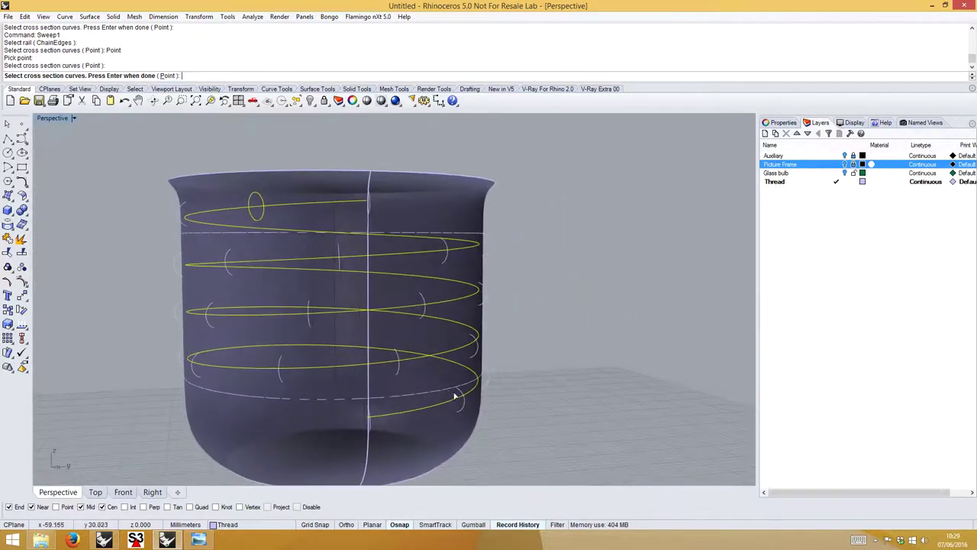
scroll(458, 392, up, 5)
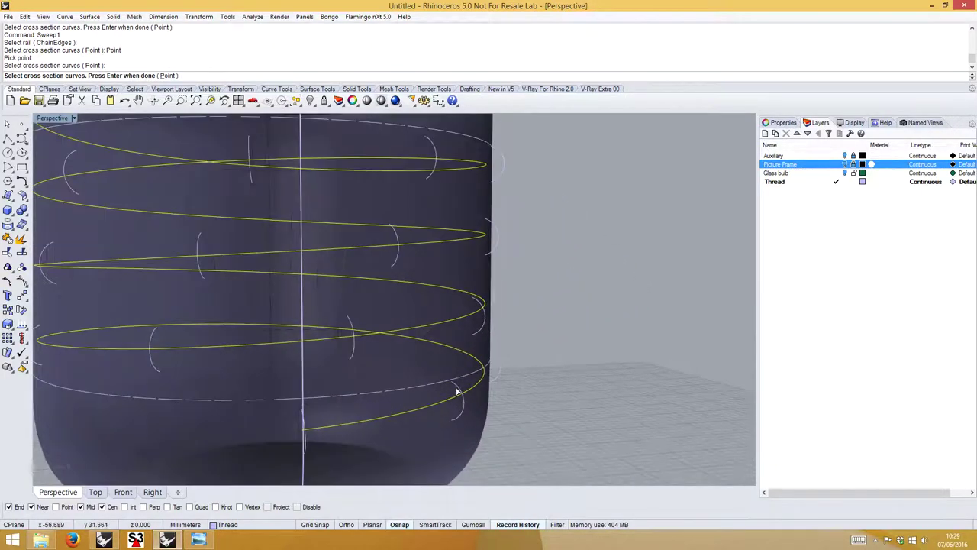
click(167, 76)
right_drag(404, 401, 244, 412)
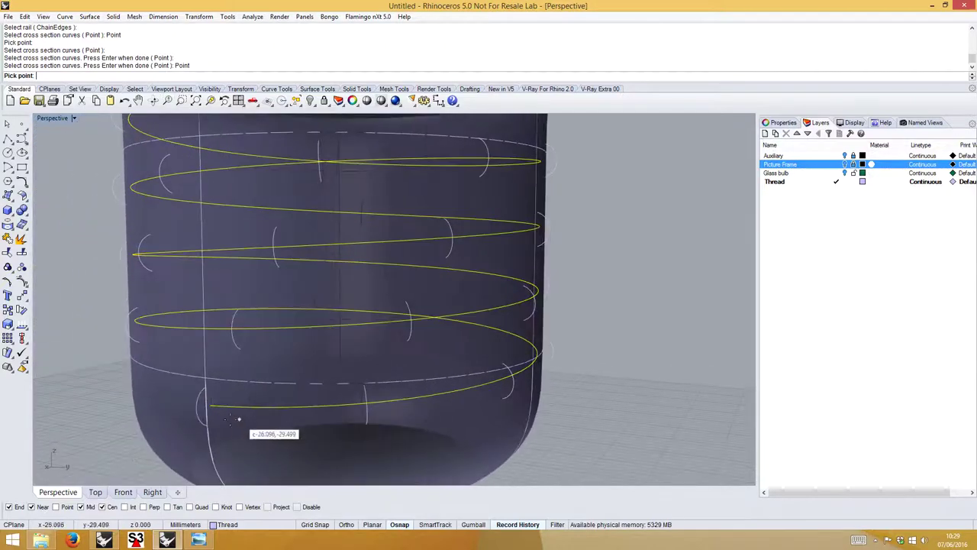
click(210, 404)
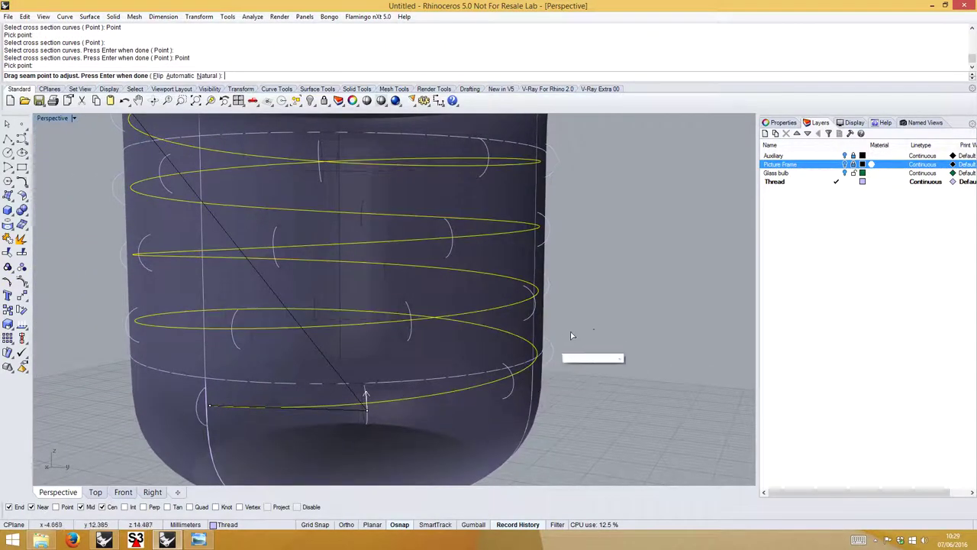
Accept the seam points and create the thread sweep with Freeform style and the Do not simplify option.
key(Return)
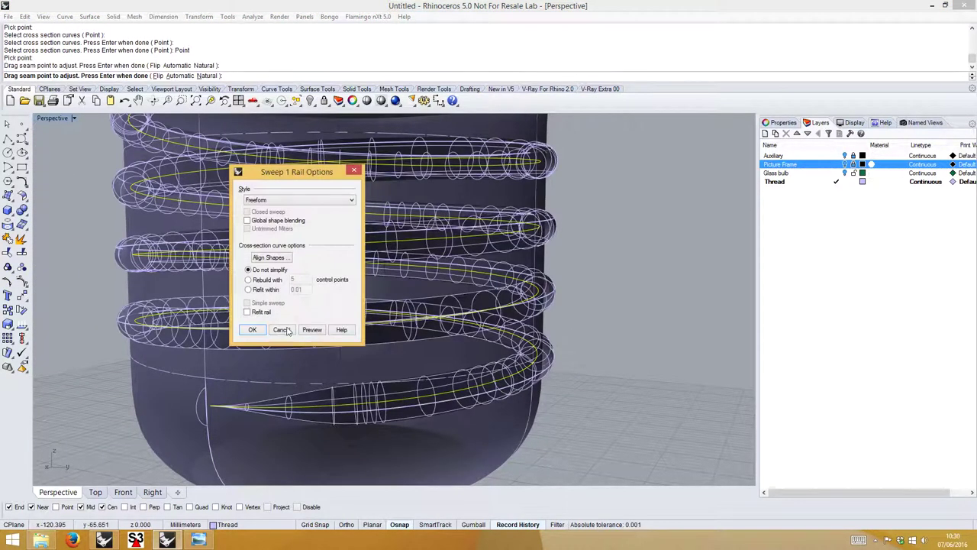
click(253, 329)
scroll(257, 334, down, 2)
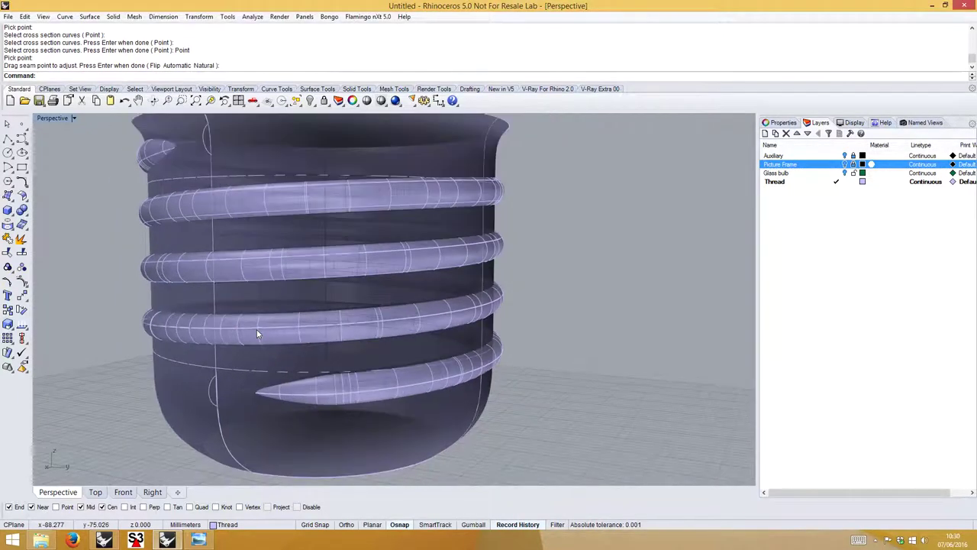
Select the original profile circle just below the bulb base's flared rim and turn on the gumball.
scroll(265, 235, up, 2)
right_drag(265, 229, 239, 221)
click(250, 222)
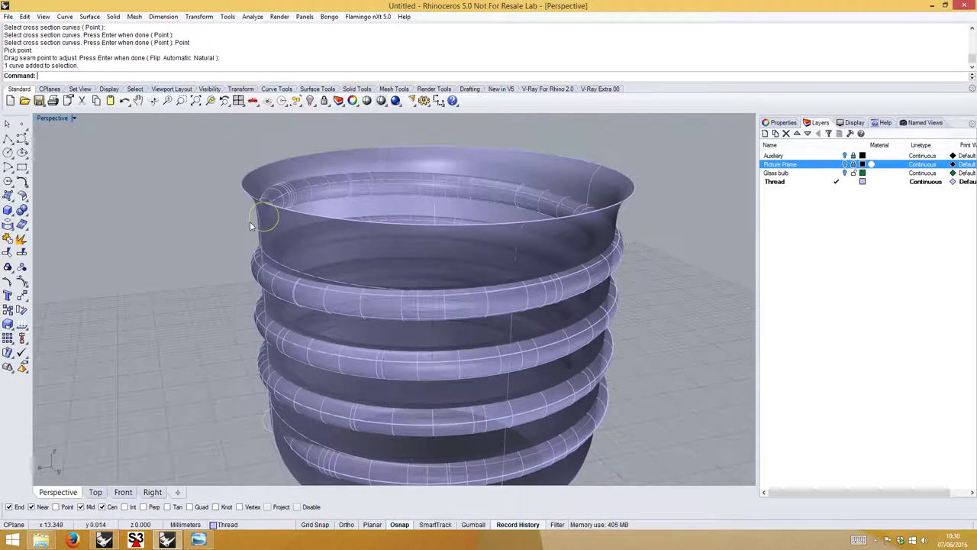
click(472, 525)
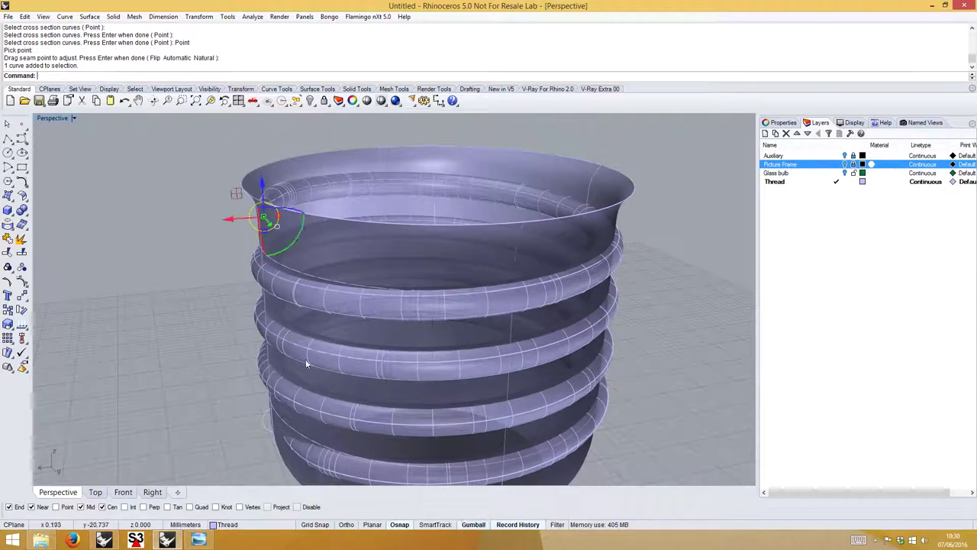
right_drag(223, 225, 233, 228)
scroll(232, 227, up, 3)
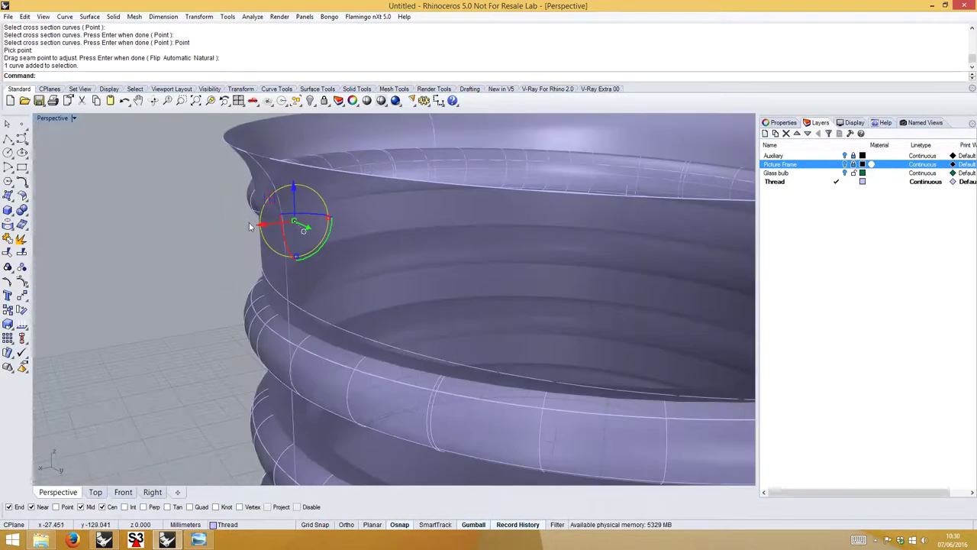
Try moving the profile circle slightly outward along the gumball's red axis, and undo the move.
drag(263, 229, 250, 227)
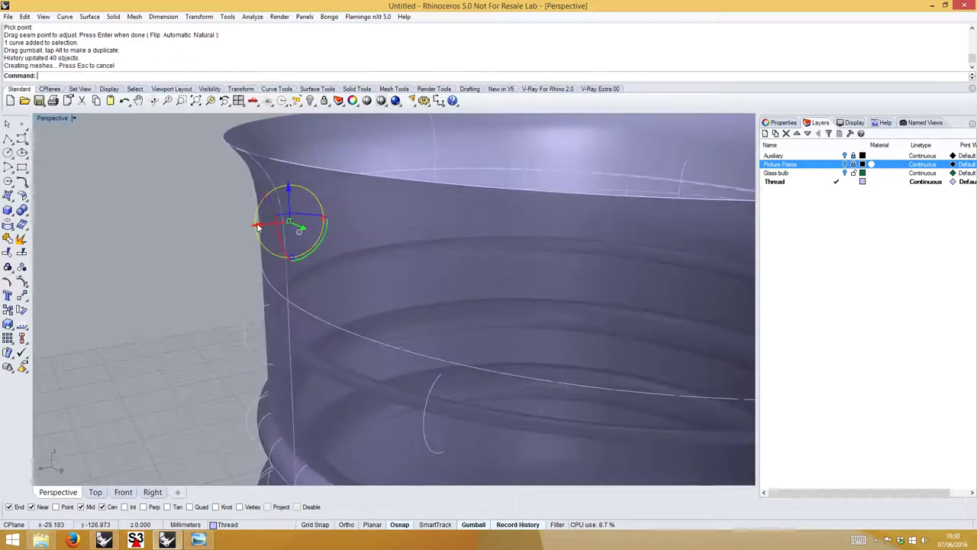
right_drag(191, 268, 309, 256)
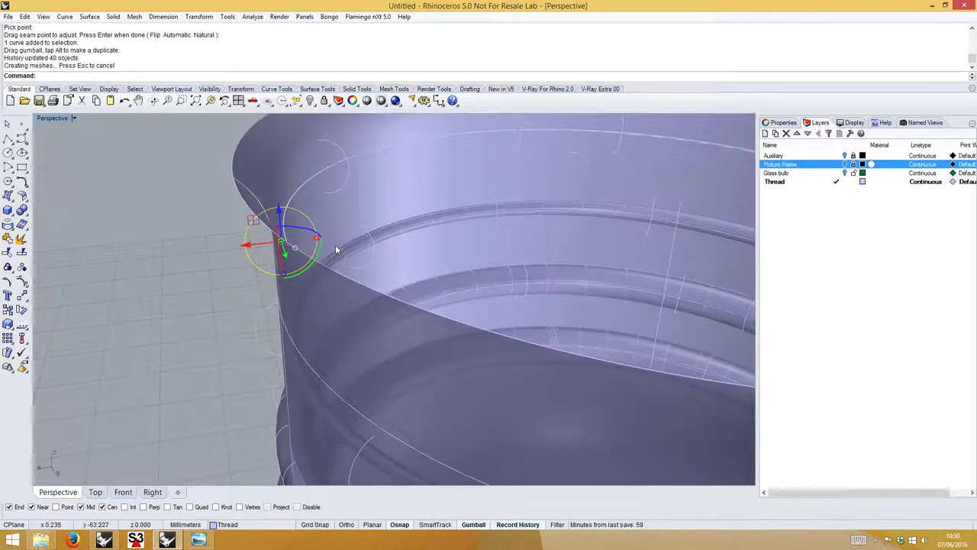
key(ctrl+z)
right_drag(188, 275, 198, 241)
right_drag(165, 248, 147, 248)
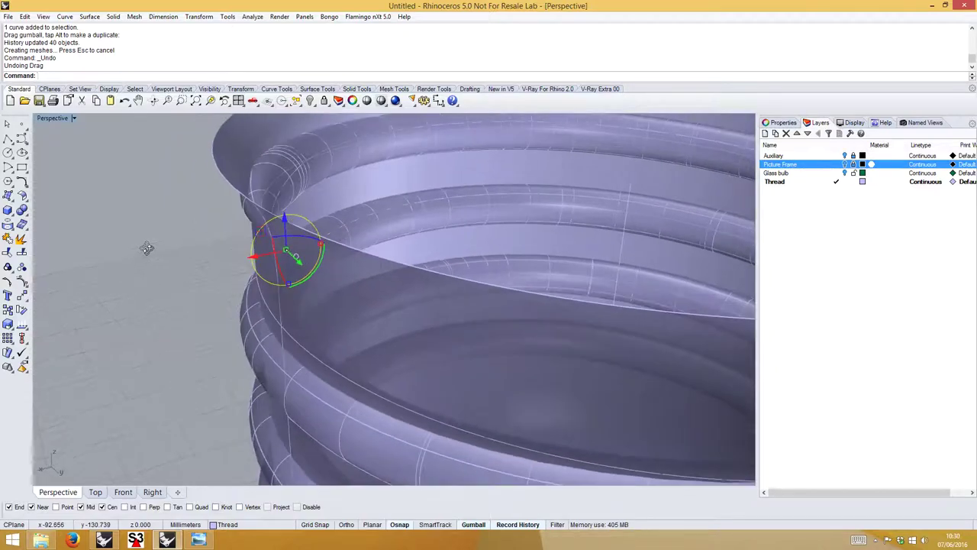
key(super)
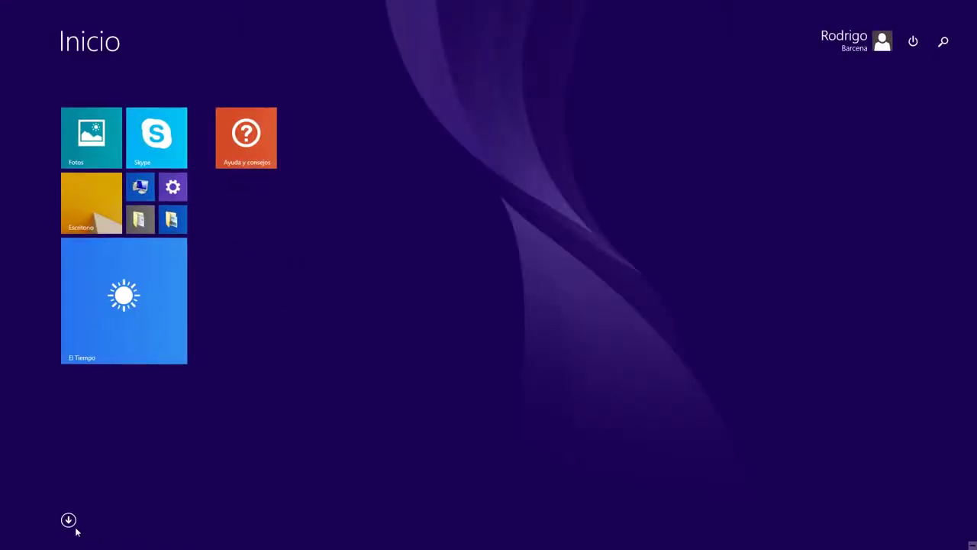
click(68, 520)
key(super)
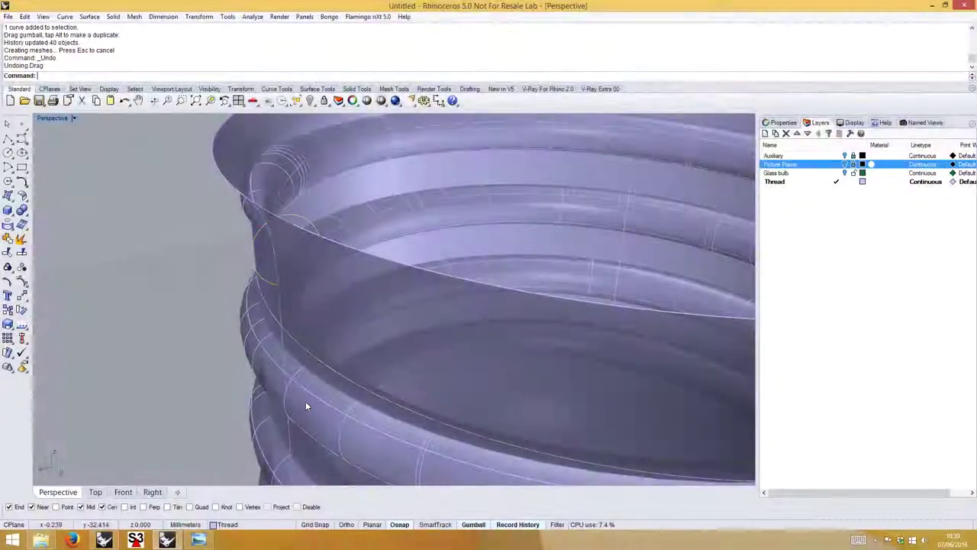
Reselect the profile circle and shift it outward in two small moves along the gumball's red axis.
right_drag(212, 308, 244, 284)
click(245, 284)
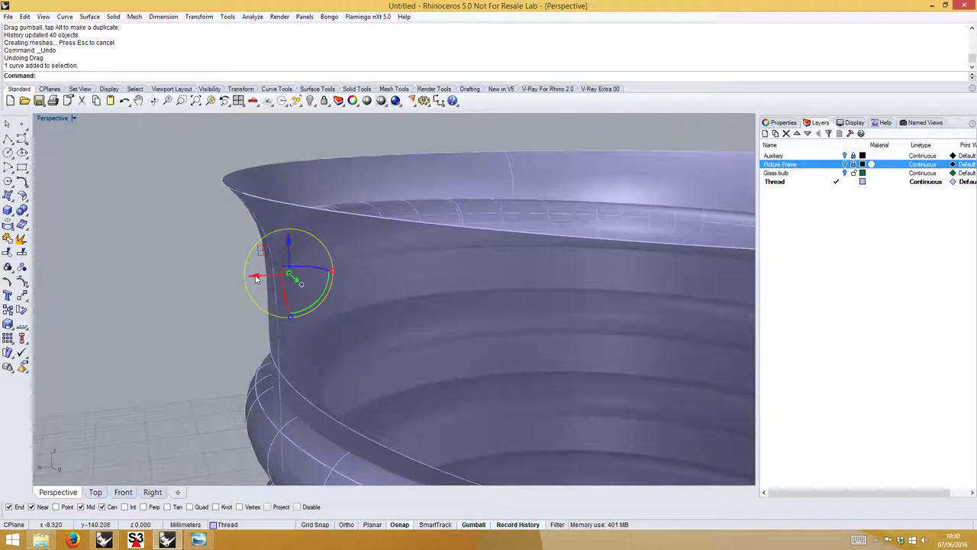
drag(254, 276, 247, 278)
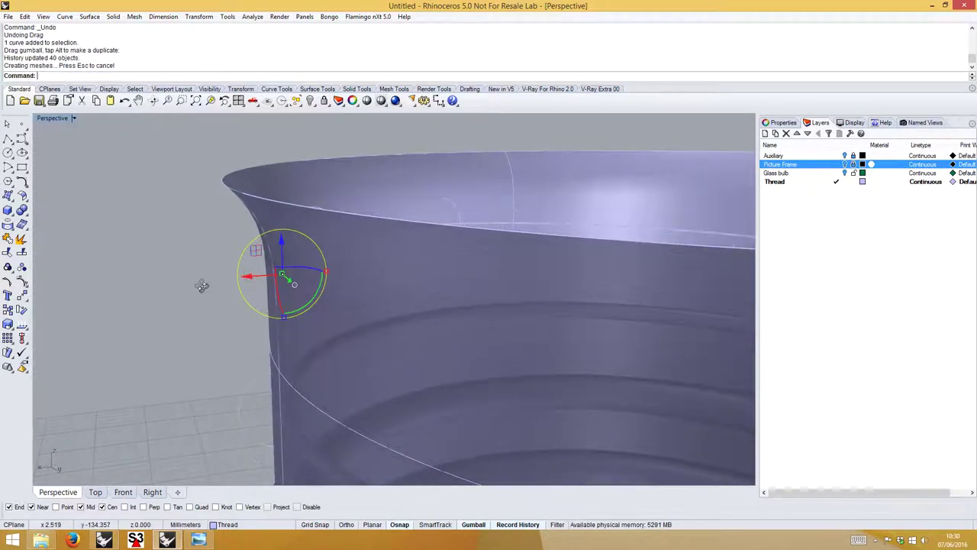
right_drag(202, 285, 272, 287)
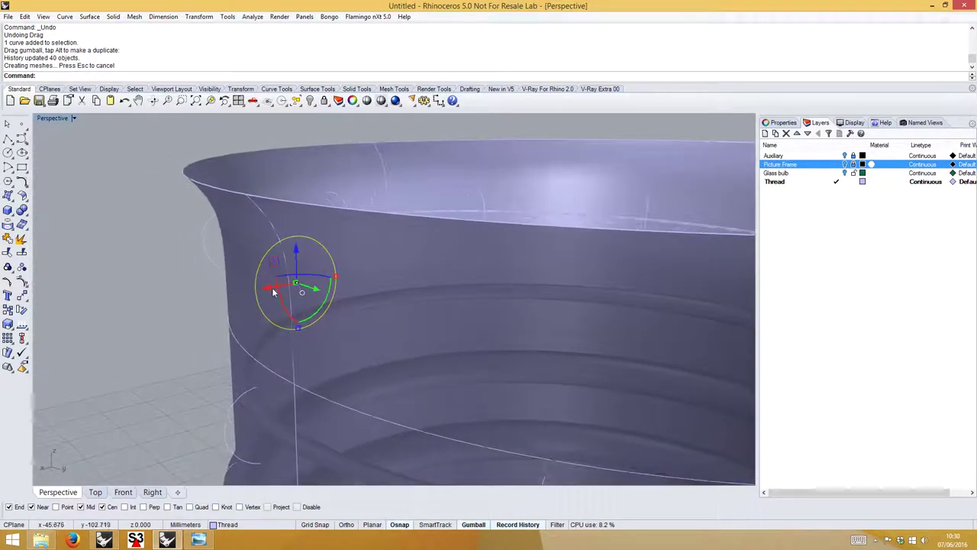
drag(272, 287, 261, 291)
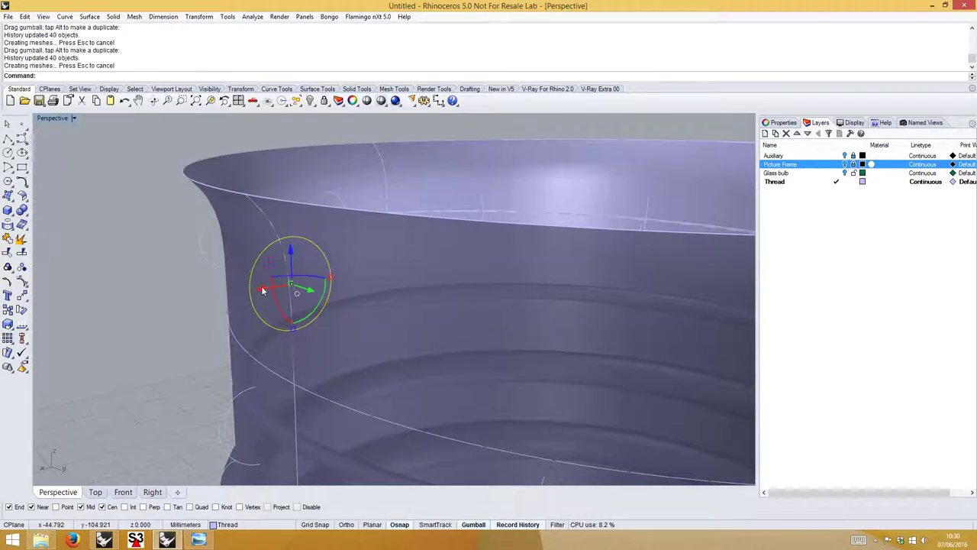
Fine-tune the profile circle's horizontal position so its centre sits on the bulb base's wall, and deselect it.
right_drag(220, 292, 262, 263)
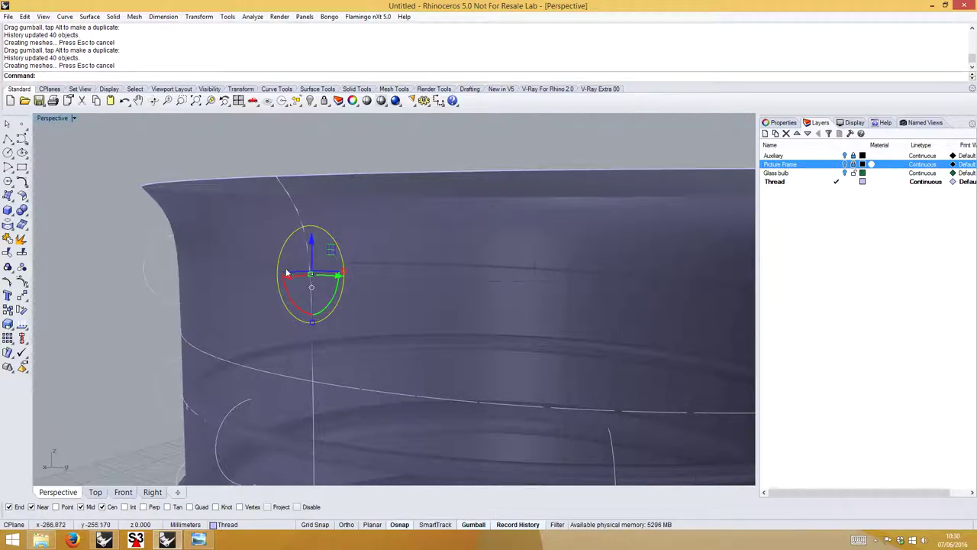
mouse_move(362, 197)
right_down()
mouse_move(293, 281)
mouse_move(242, 277)
right_up()
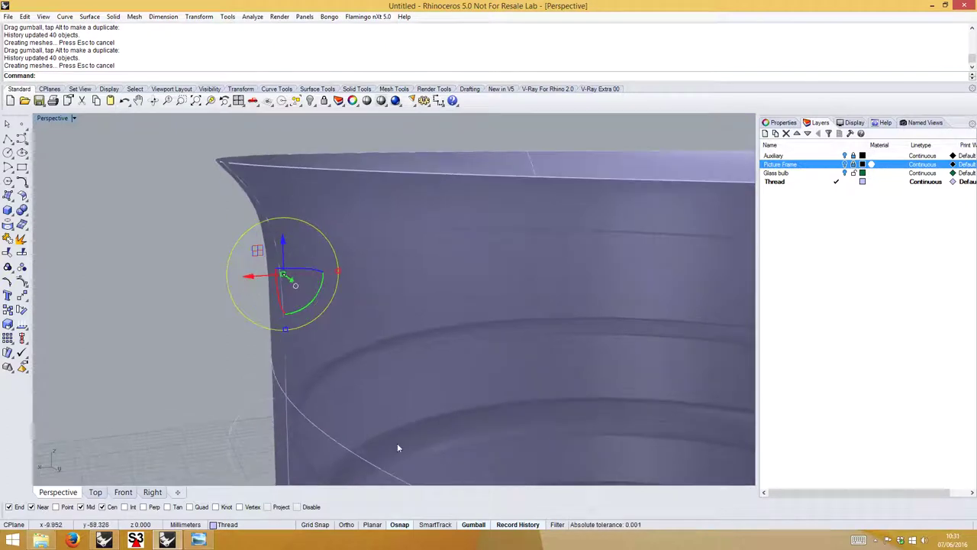
click(515, 524)
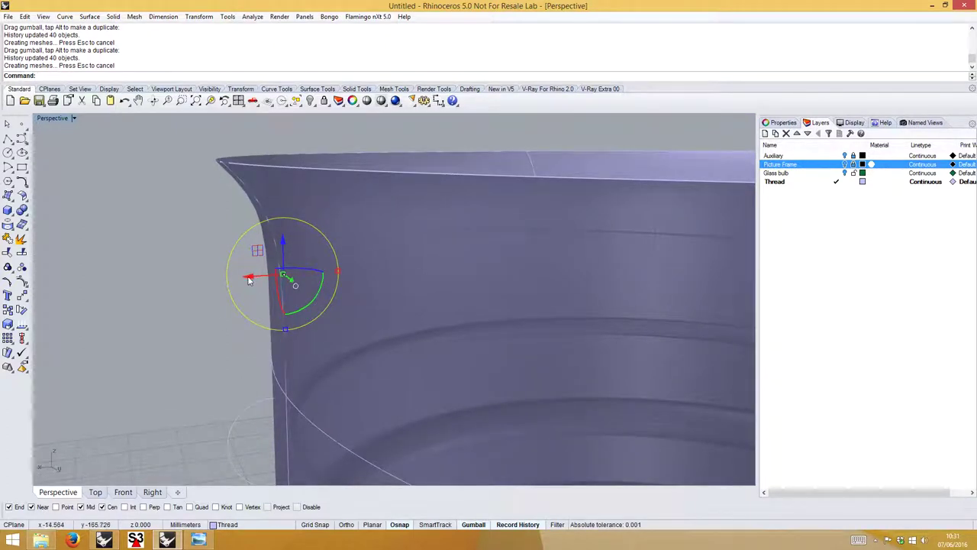
drag(249, 280, 246, 280)
right_drag(209, 328, 183, 323)
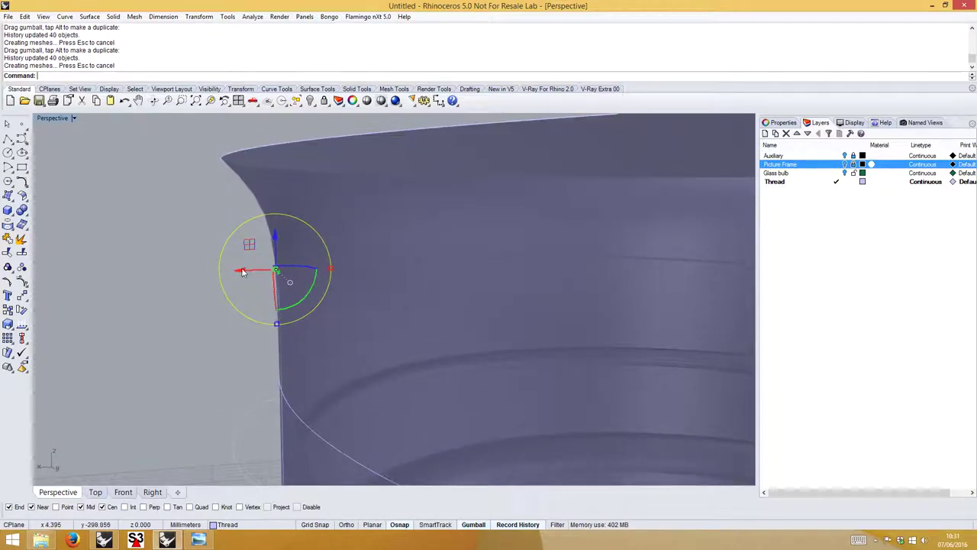
drag(242, 272, 245, 269)
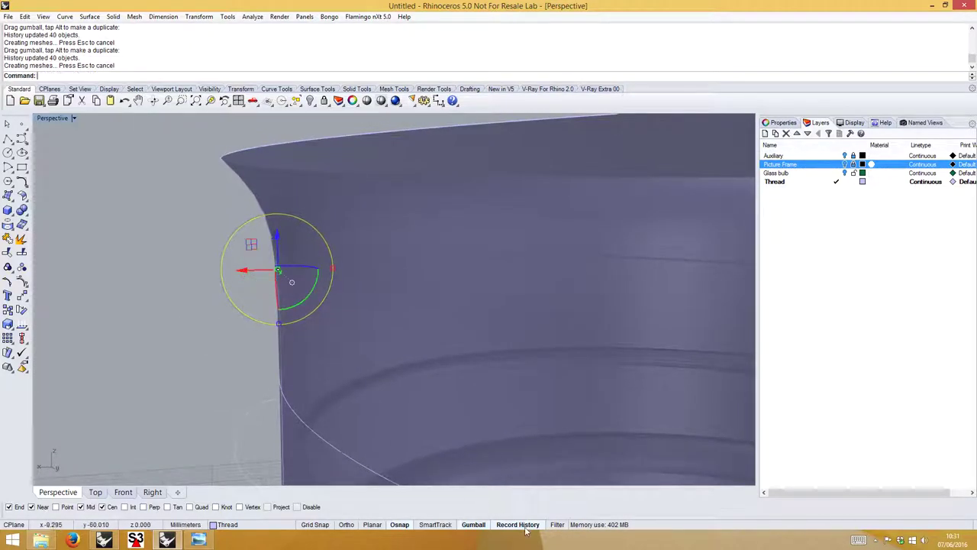
click(183, 333)
right_drag(184, 333, 180, 306)
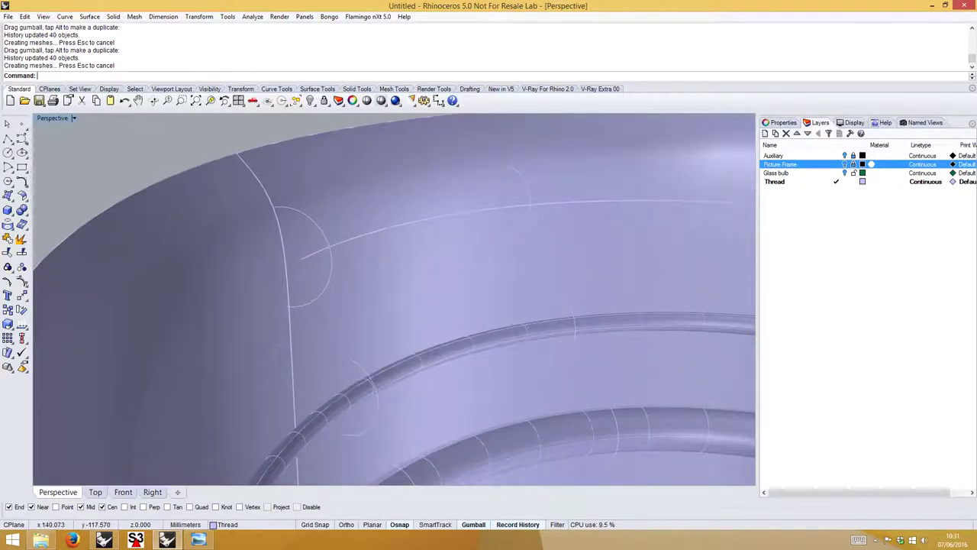
text(sw)
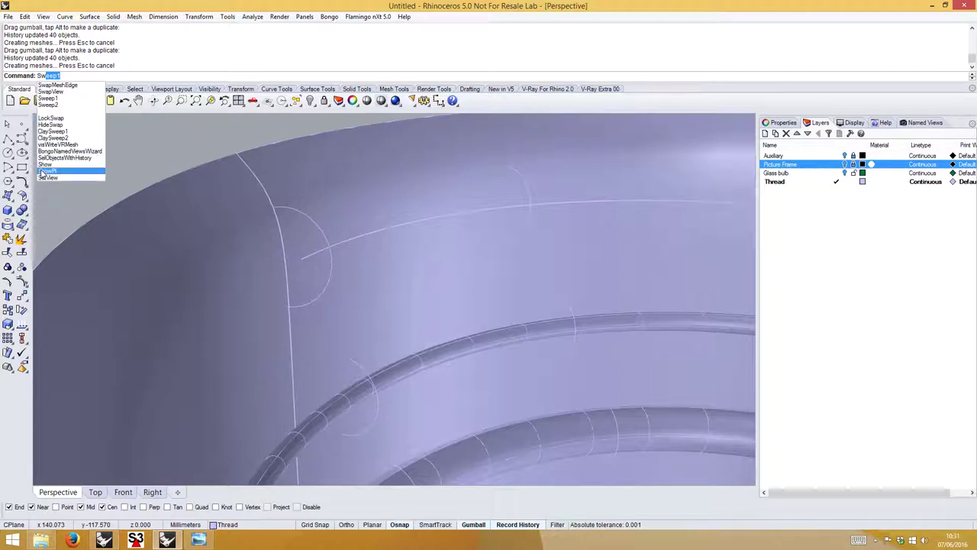
click(54, 99)
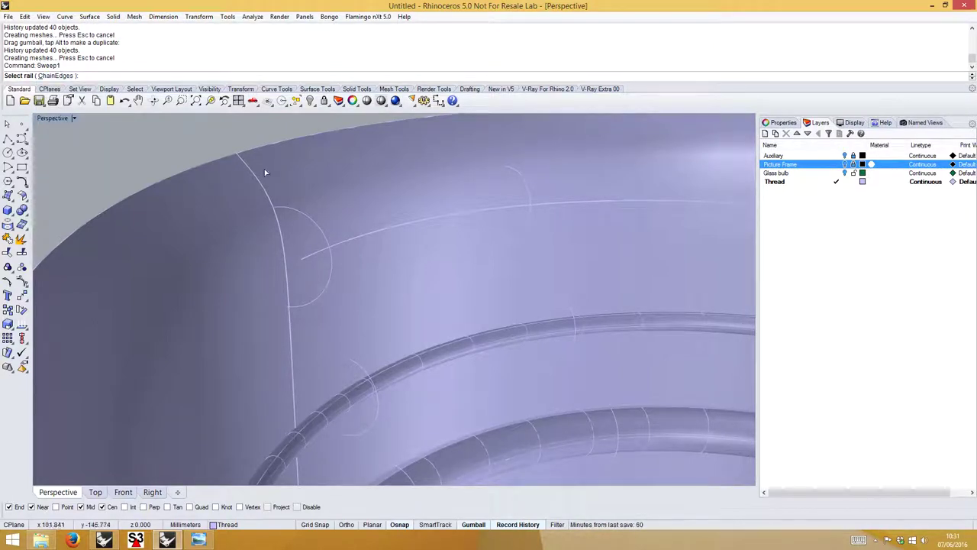
click(307, 255)
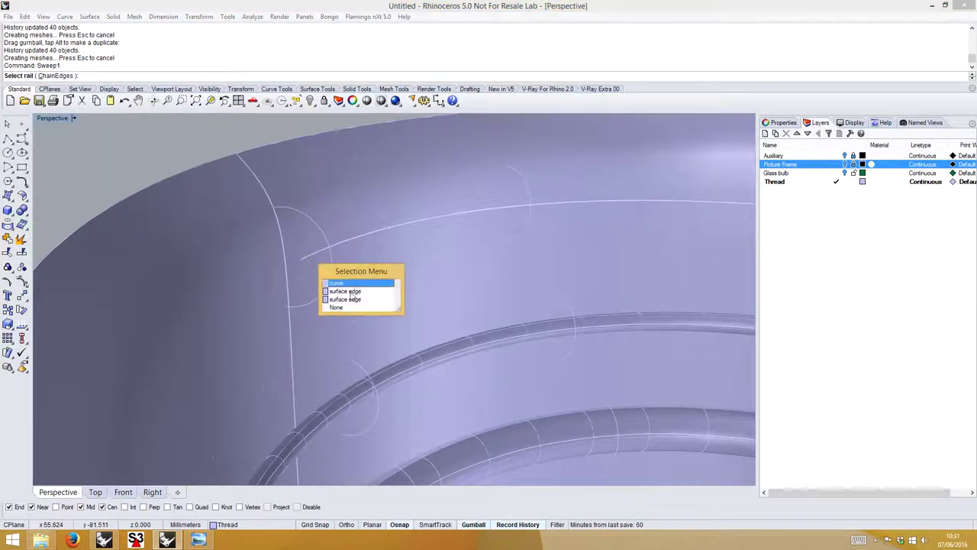
click(341, 284)
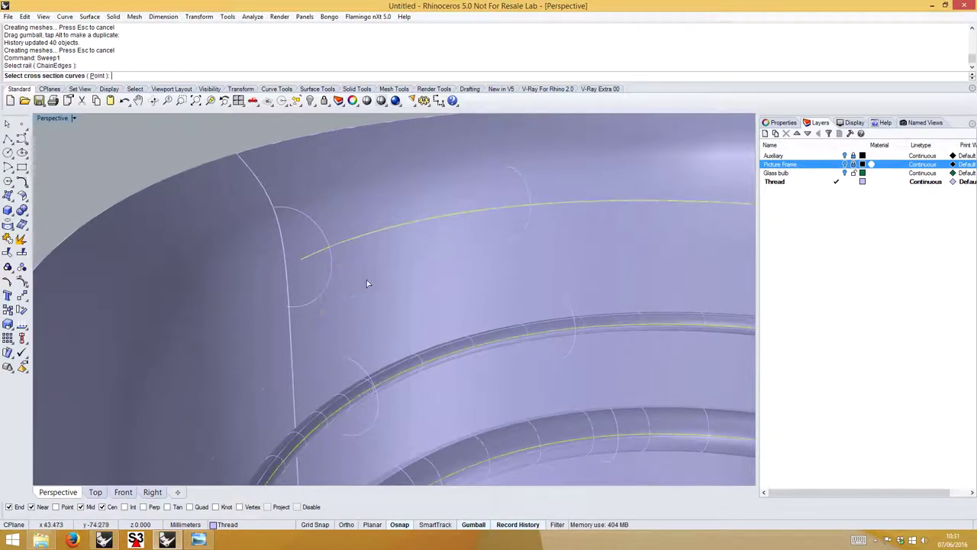
click(98, 76)
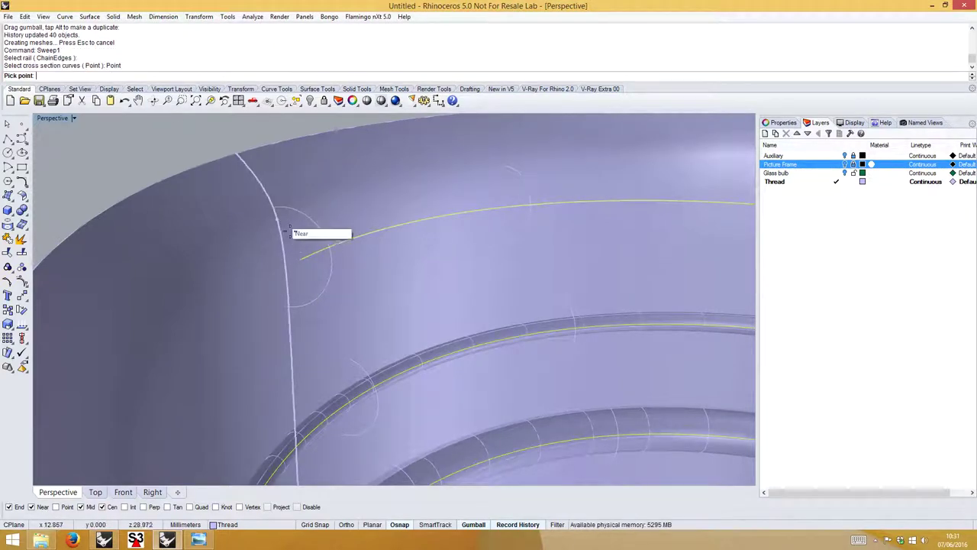
click(299, 259)
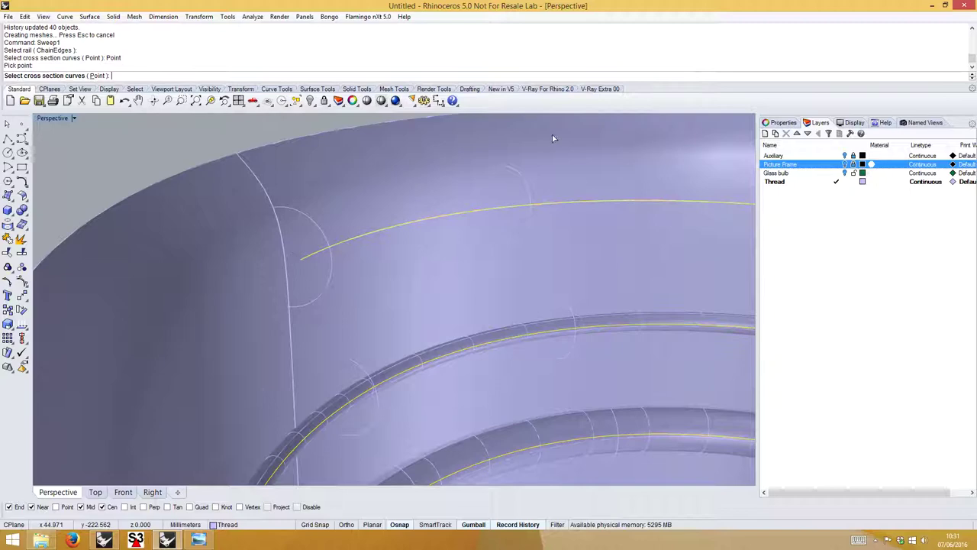
click(513, 170)
scroll(486, 346, down, 10)
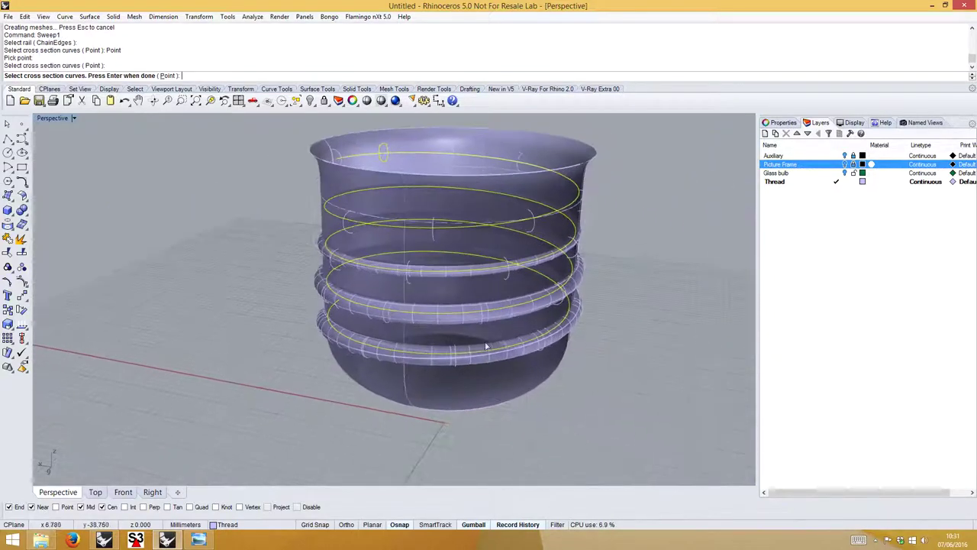
key(Escape)
Select the old swept thread surface around the bulb's base and delete it.
right_drag(486, 345, 536, 330)
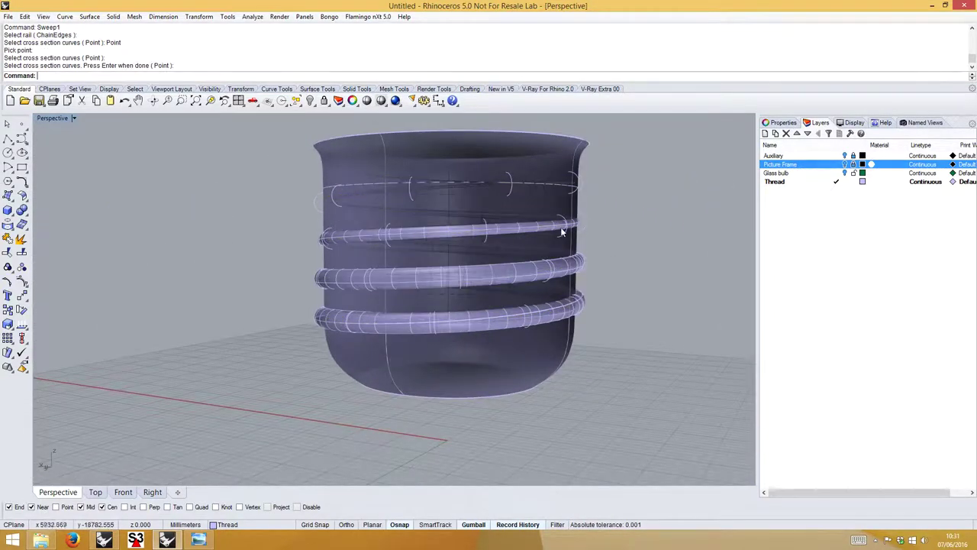
right_drag(561, 231, 532, 264)
click(563, 264)
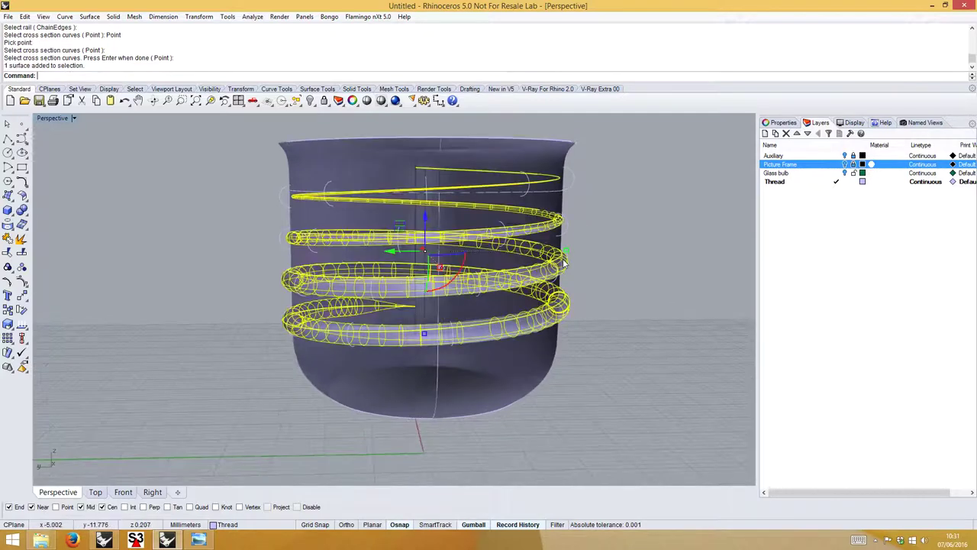
key(Delete)
Start a new Sweep1 along the helix, using its upper end point and the nearest arrayed circle as the first cross sections.
right_drag(468, 229, 330, 130)
click(267, 101)
text(Sweep1)
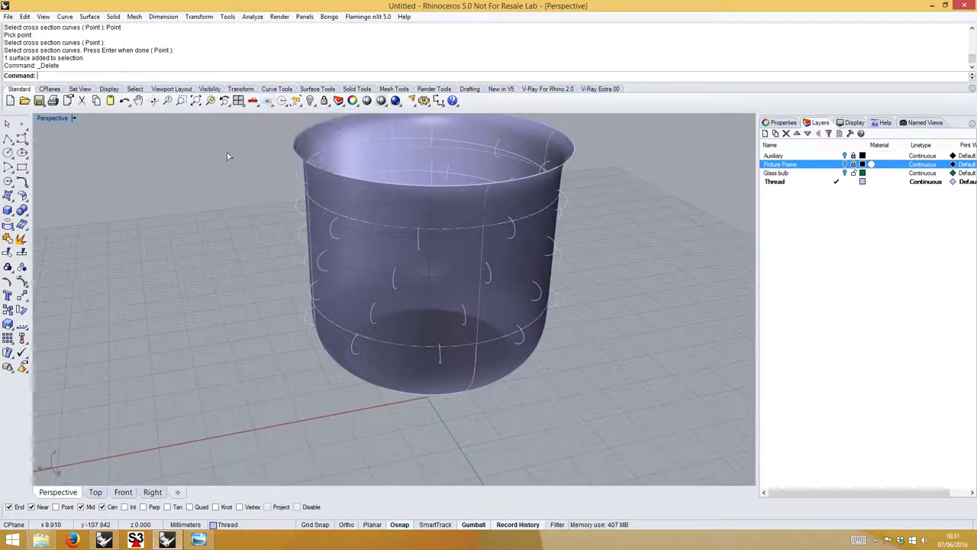
key(Return)
right_drag(288, 161, 259, 156)
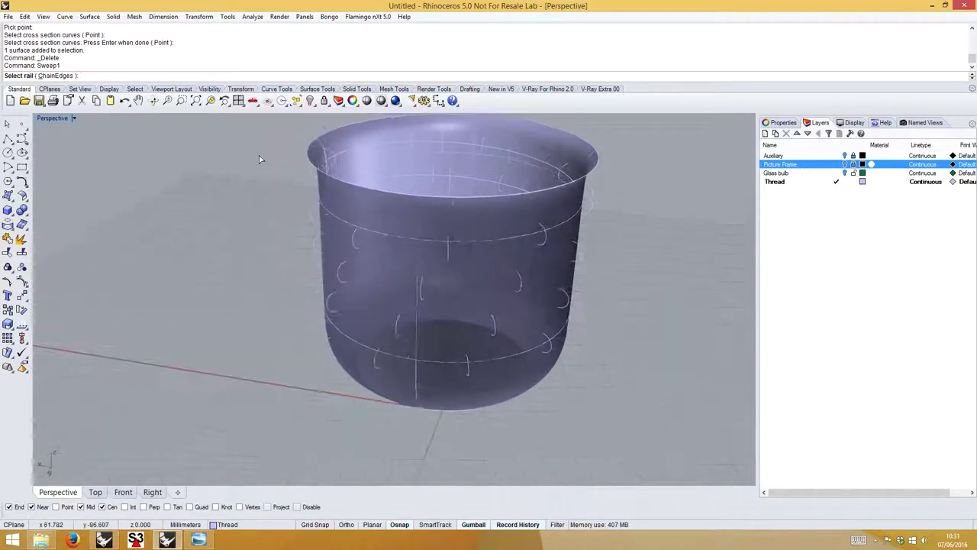
scroll(270, 194, up, 4)
click(318, 194)
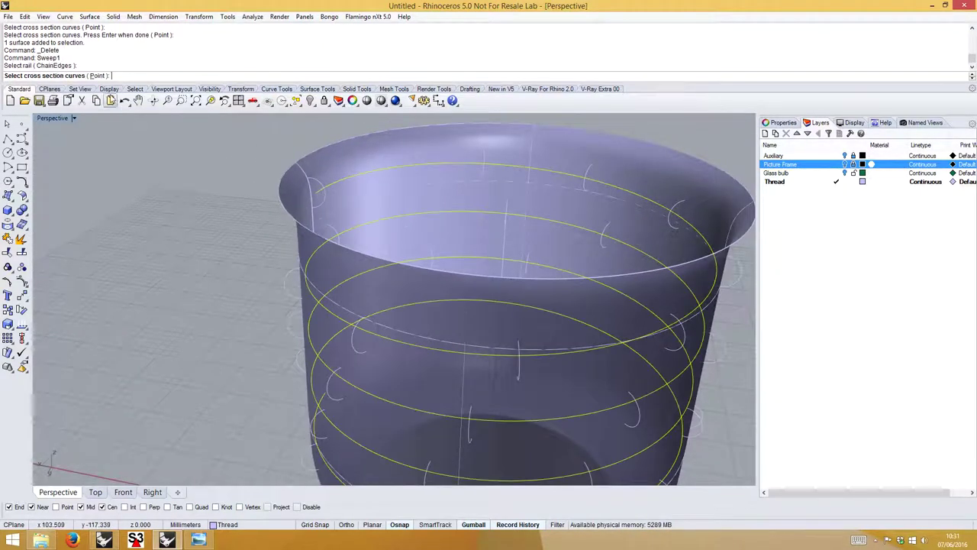
click(99, 76)
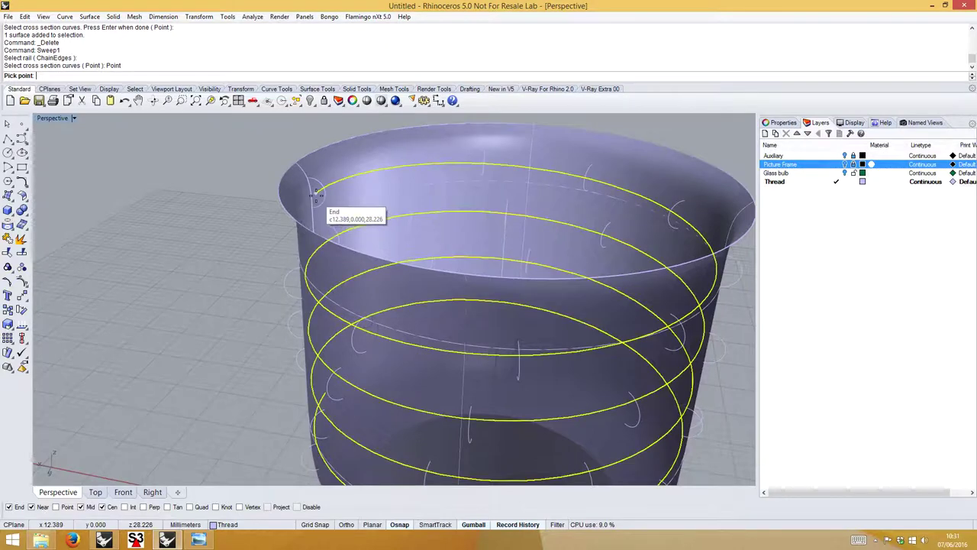
click(316, 195)
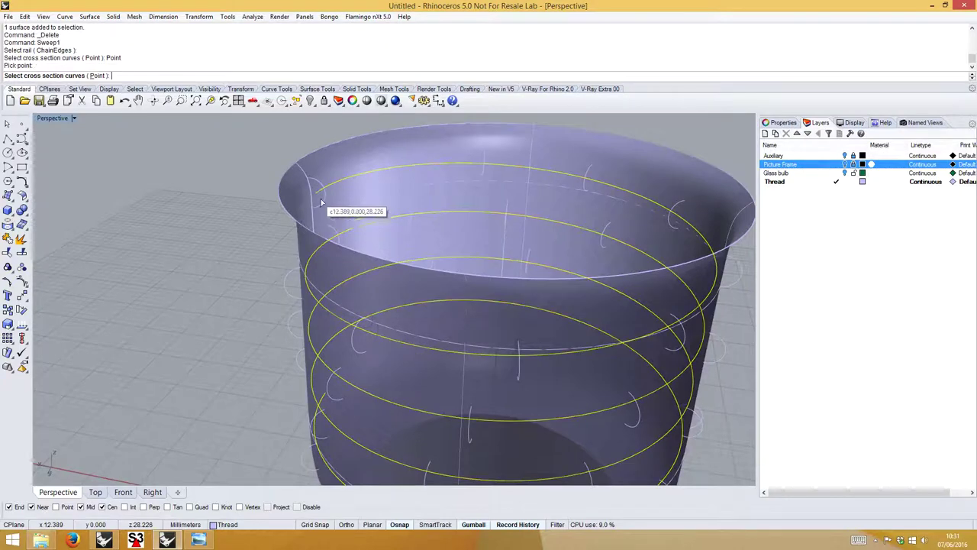
click(385, 155)
Add the arrayed circle near the helix's lower end and the lower end point as cross sections, and accept the seam points.
scroll(476, 262, down, 3)
right_drag(475, 262, 377, 316)
scroll(425, 301, up, 3)
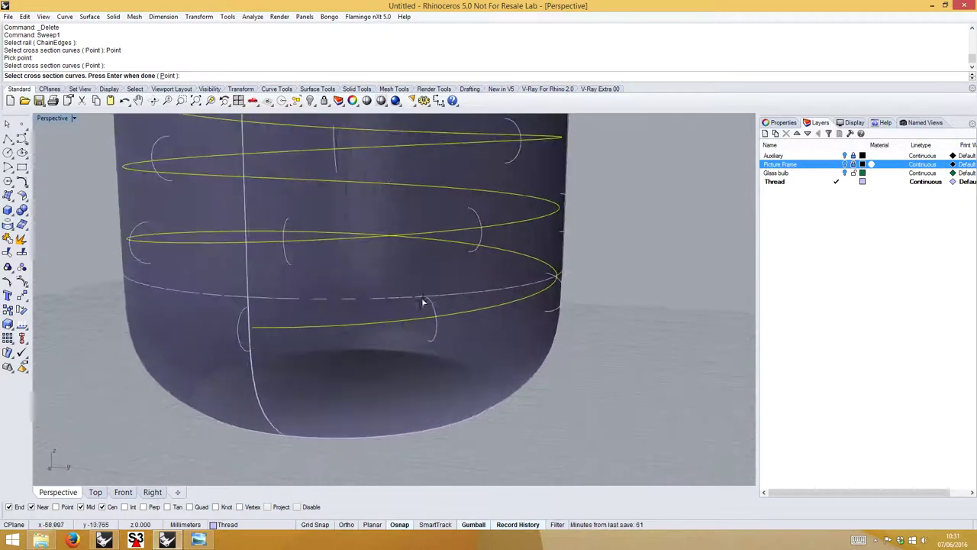
click(167, 76)
click(252, 326)
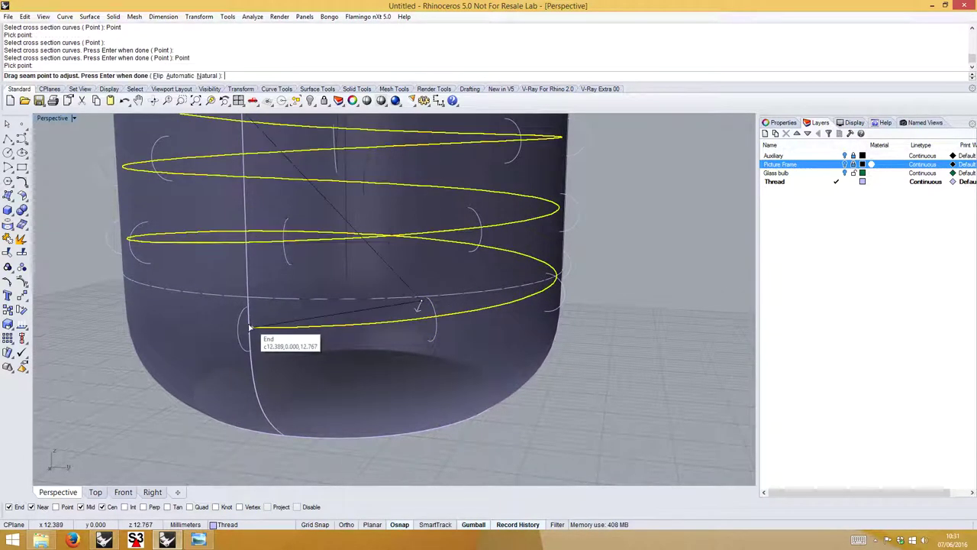
key(Return)
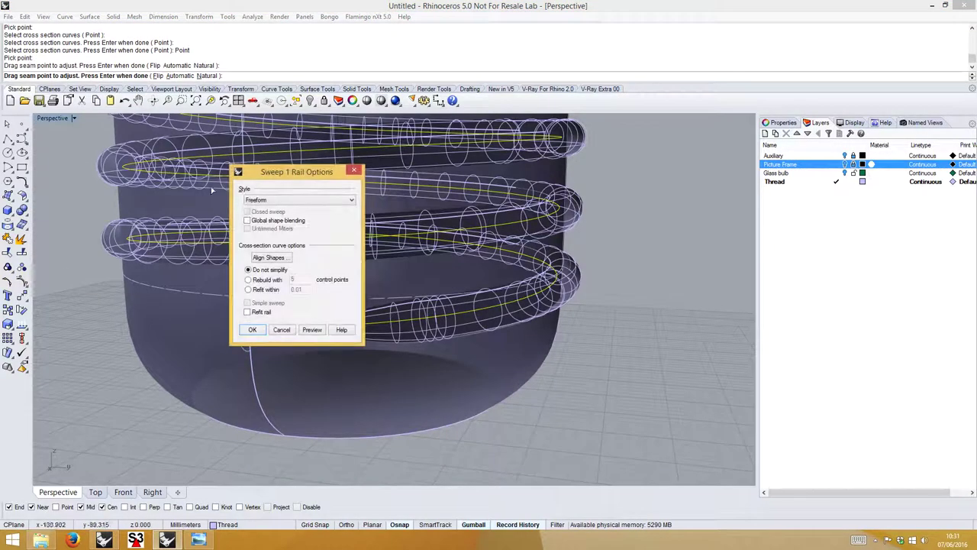
Complete the one-rail sweep along the helix with the Freeform style and unsimplified cross-section curves.
drag(256, 174, 504, 190)
right_drag(65, 189, 127, 160)
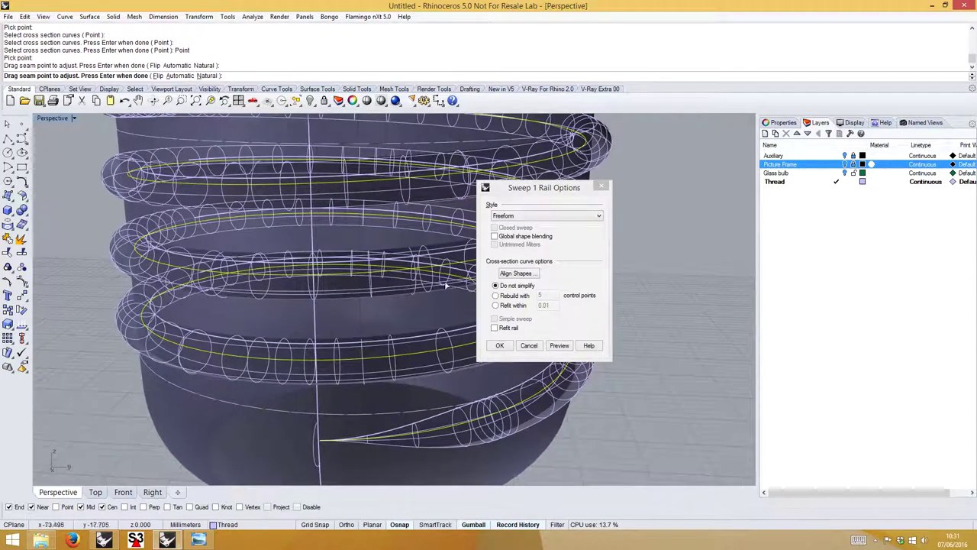
click(499, 345)
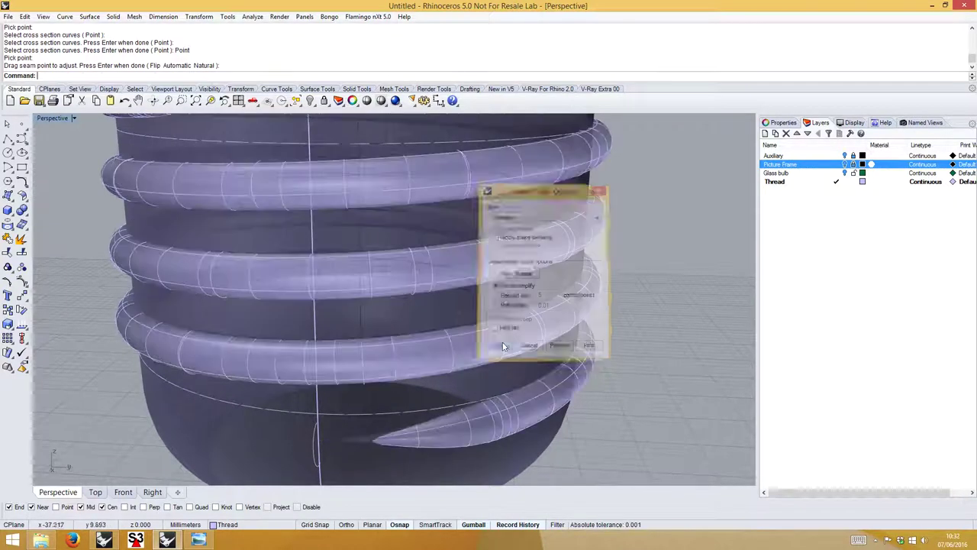
Trim away the part of the thread inside the bulb base, using the base surface as the cutting object.
scroll(671, 274, down, 5)
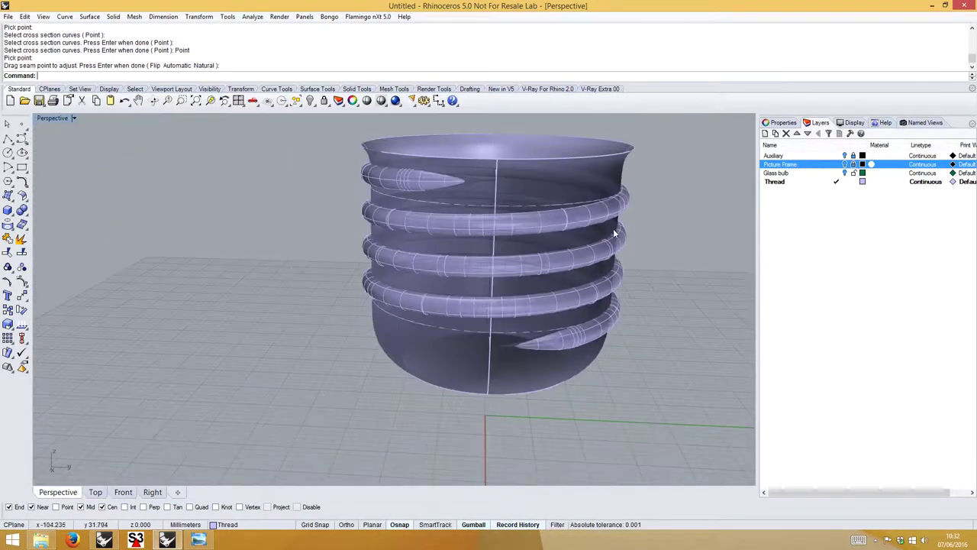
right_drag(672, 273, 377, 258)
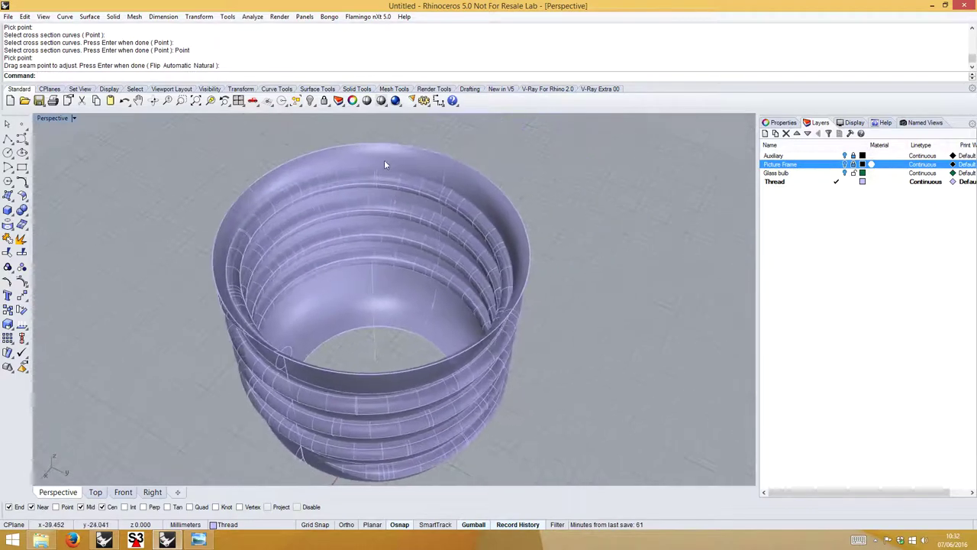
right_drag(377, 151, 356, 194)
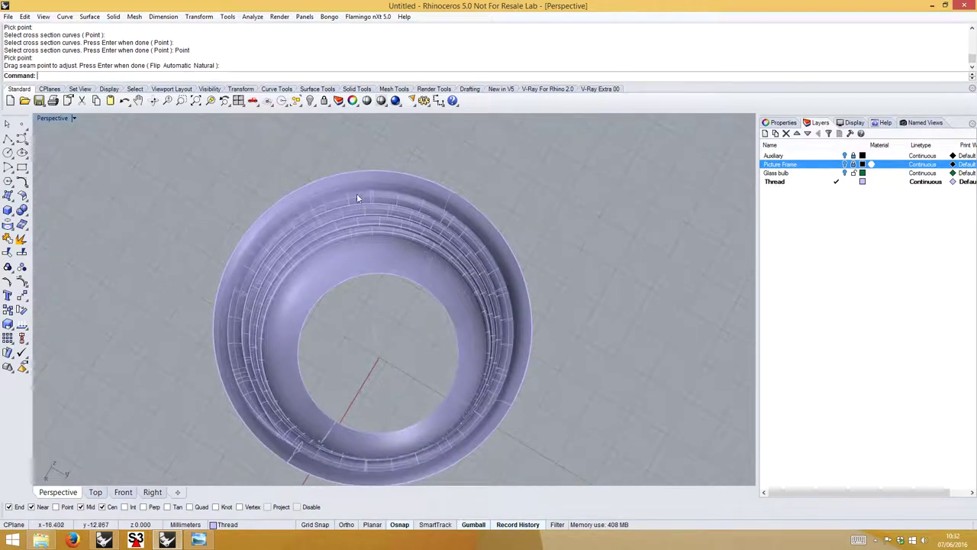
click(362, 172)
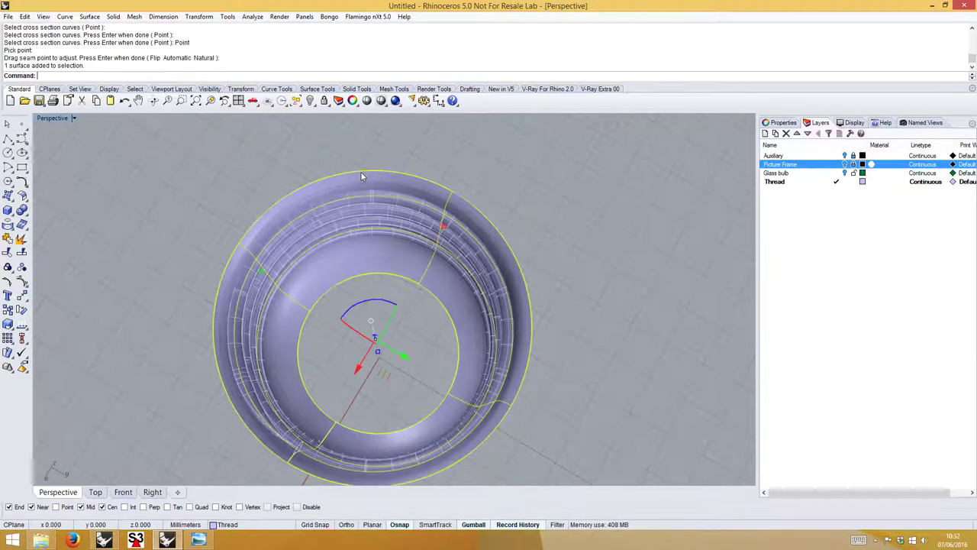
click(8, 253)
right_drag(305, 321, 365, 336)
scroll(374, 400, up, 5)
click(380, 399)
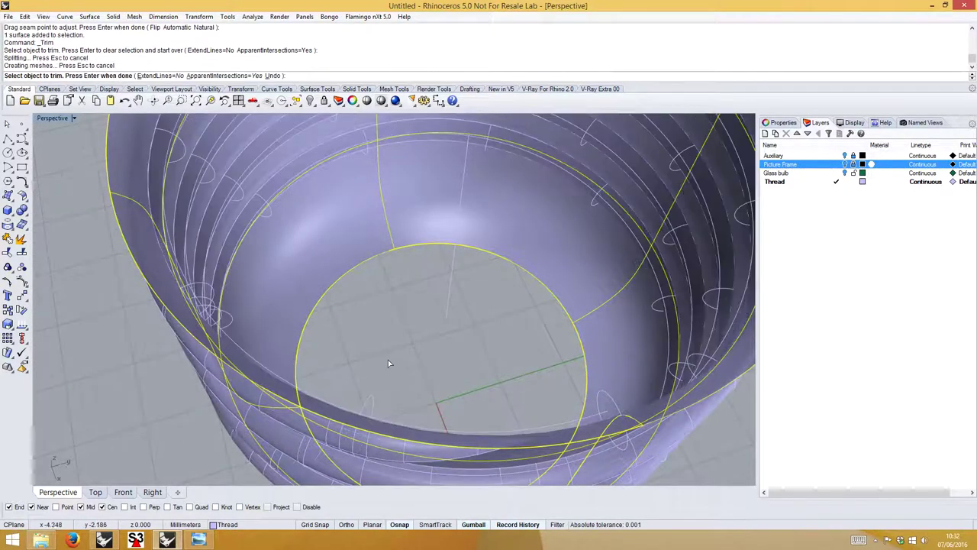
Check the inside wall for leftover thread pieces, finish the Trim, dismiss the history warning and deselect the base.
right_drag(387, 359, 412, 366)
right_drag(464, 323, 394, 282)
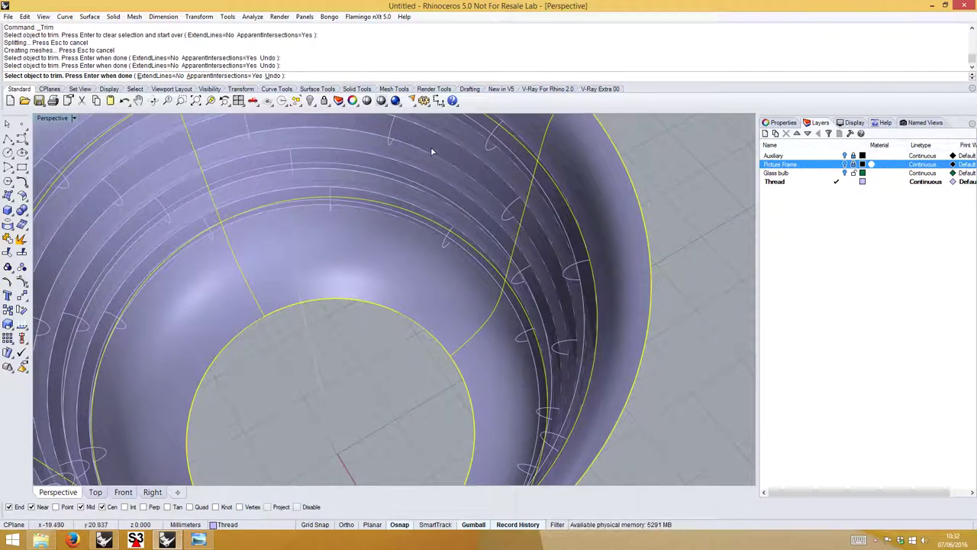
right_drag(432, 151, 526, 222)
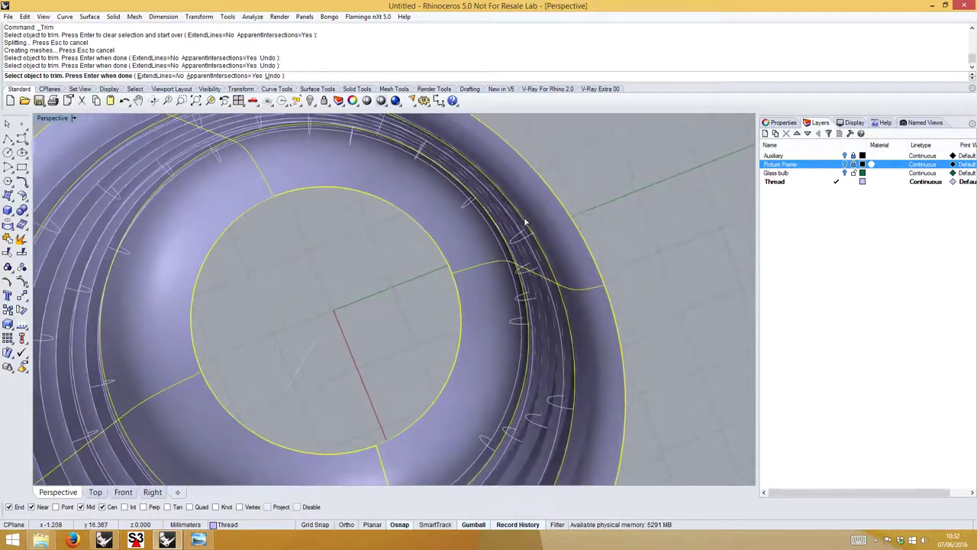
scroll(525, 223, up, 2)
click(515, 223)
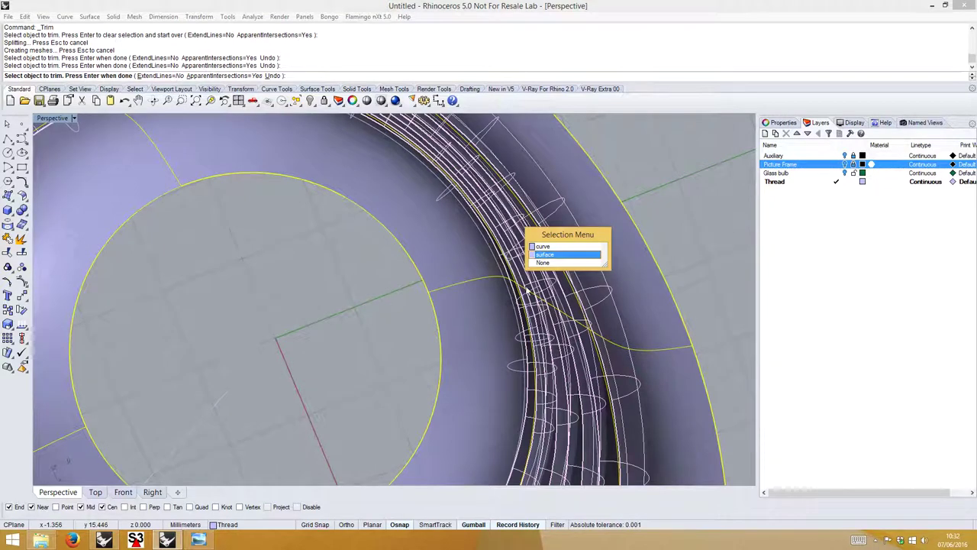
click(547, 263)
right_drag(502, 343, 464, 268)
right_click(284, 351)
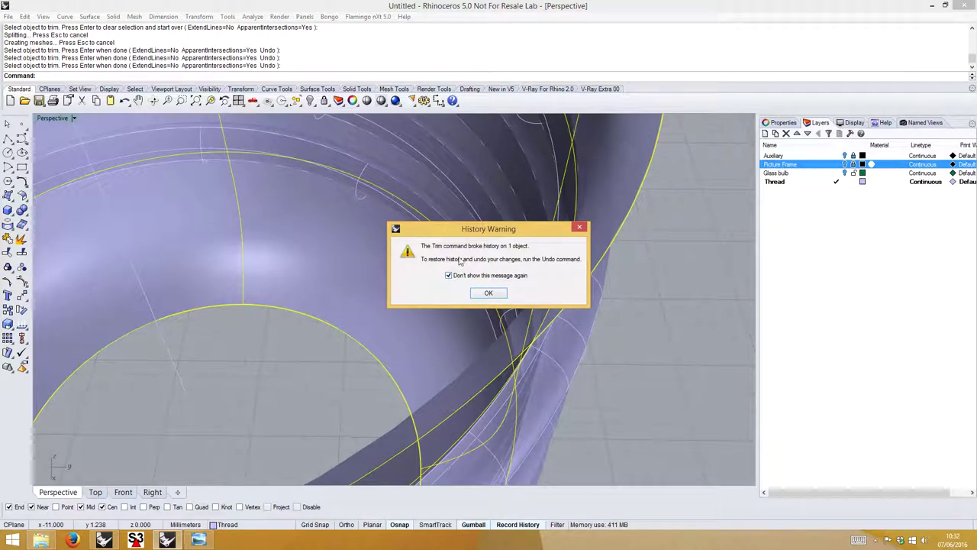
drag(461, 235, 724, 238)
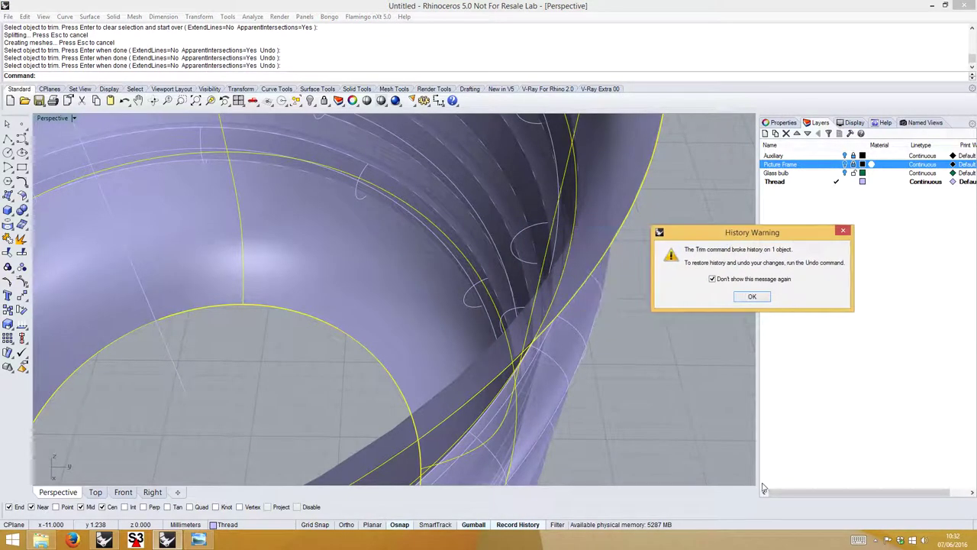
click(748, 298)
key(Escape)
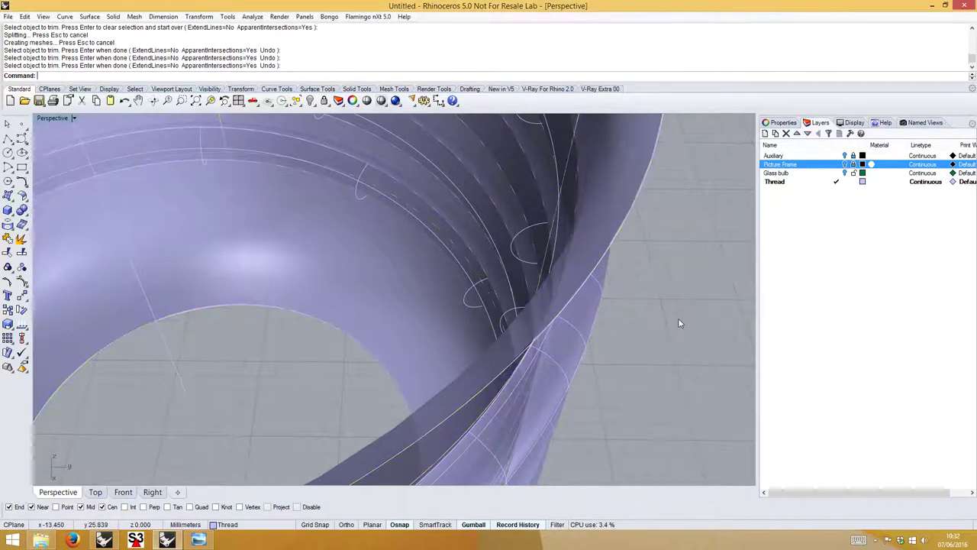
Select all curves with SelCrv and move them to the Auxiliary layer.
scroll(672, 320, down, 5)
right_drag(668, 325, 542, 389)
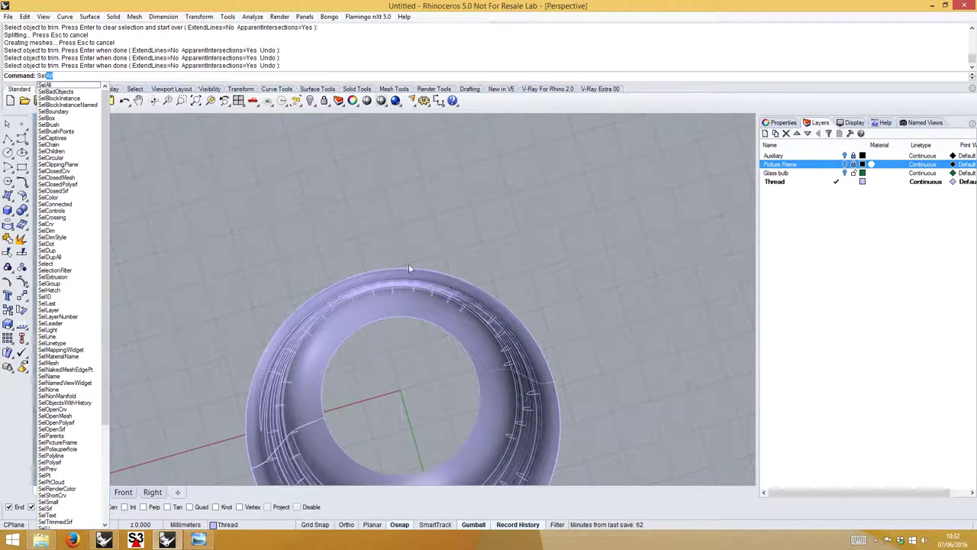
text(C)
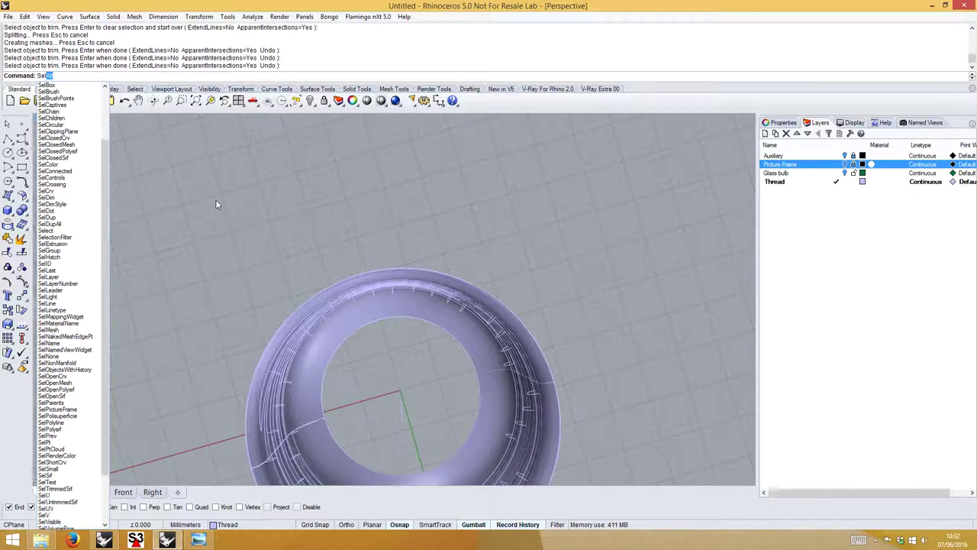
click(53, 174)
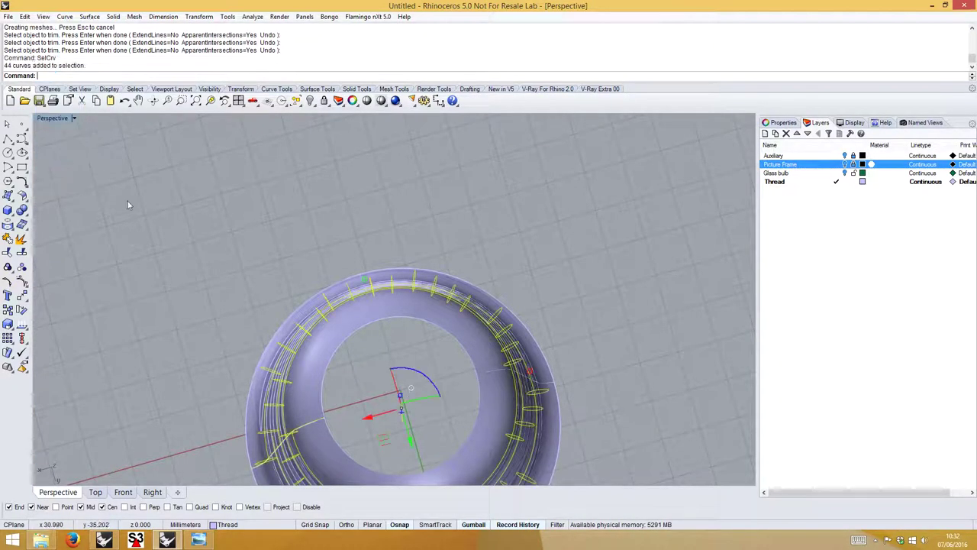
right_click(803, 159)
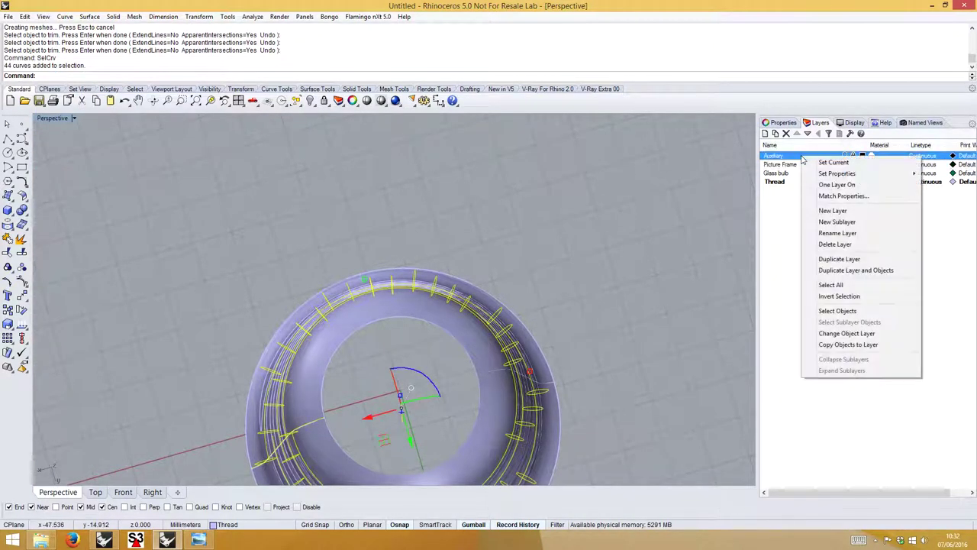
click(832, 336)
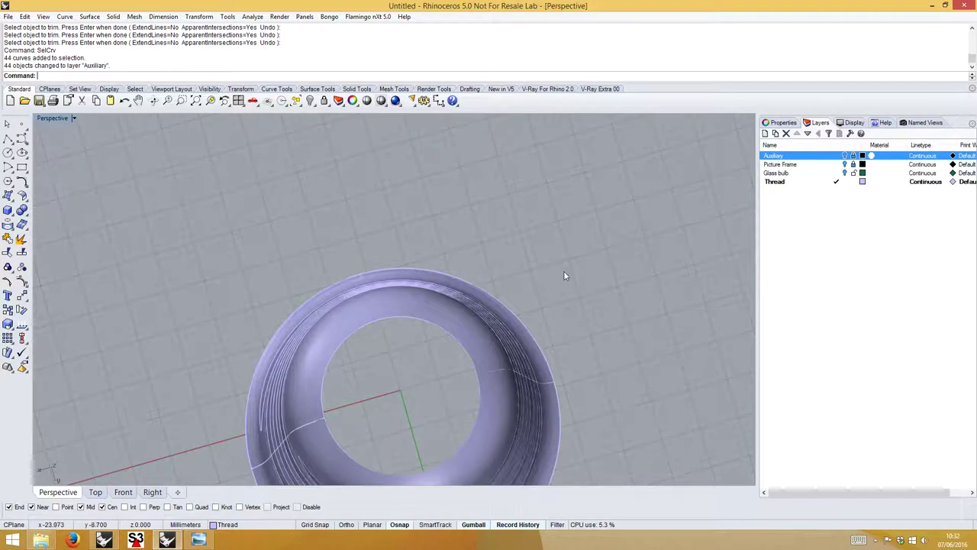
Examine the trimmed thread's tapered upper end and its seams from inside and outside the bulb base.
right_drag(574, 318, 397, 290)
right_drag(440, 251, 375, 240)
scroll(340, 233, up, 5)
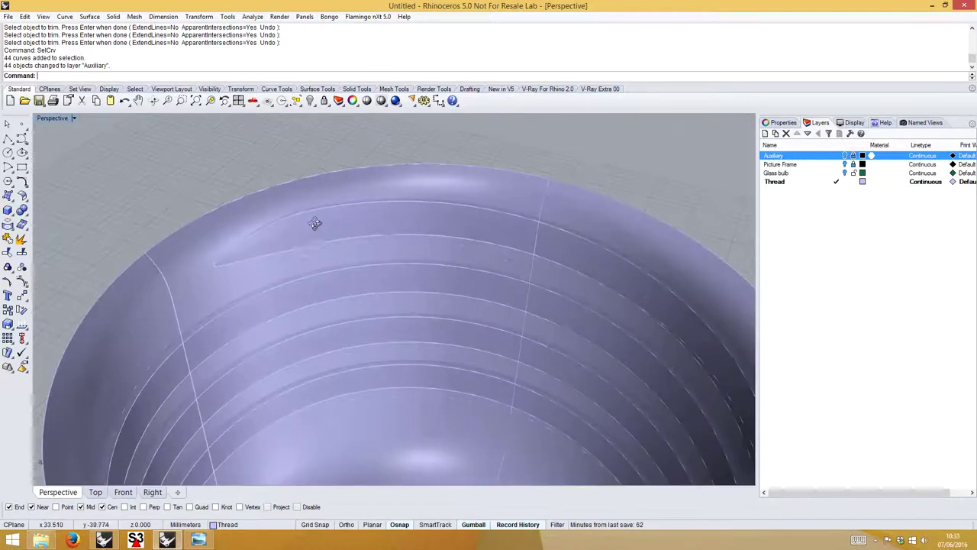
right_drag(315, 223, 481, 183)
scroll(322, 225, up, 4)
scroll(336, 226, down, 3)
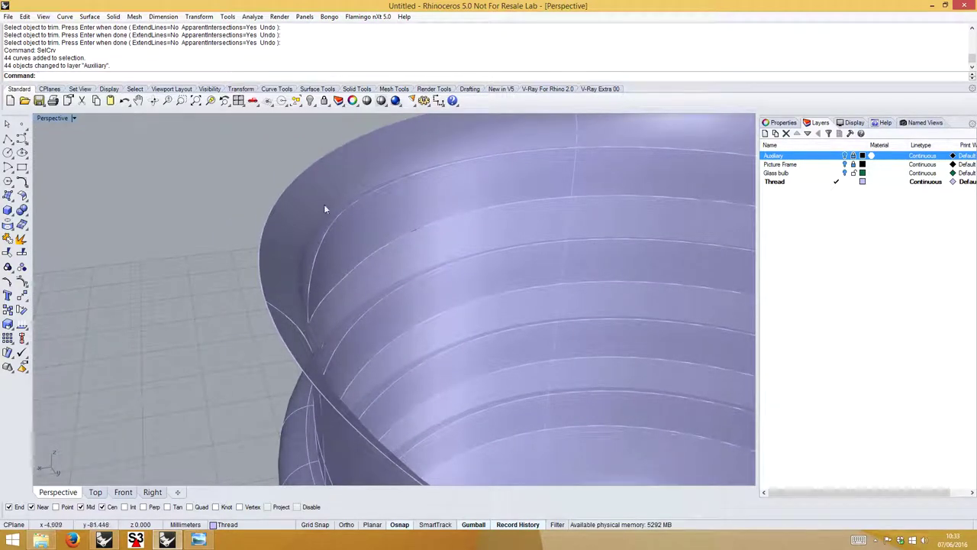
mouse_move(307, 255)
right_down()
mouse_move(234, 320)
mouse_move(323, 245)
right_up()
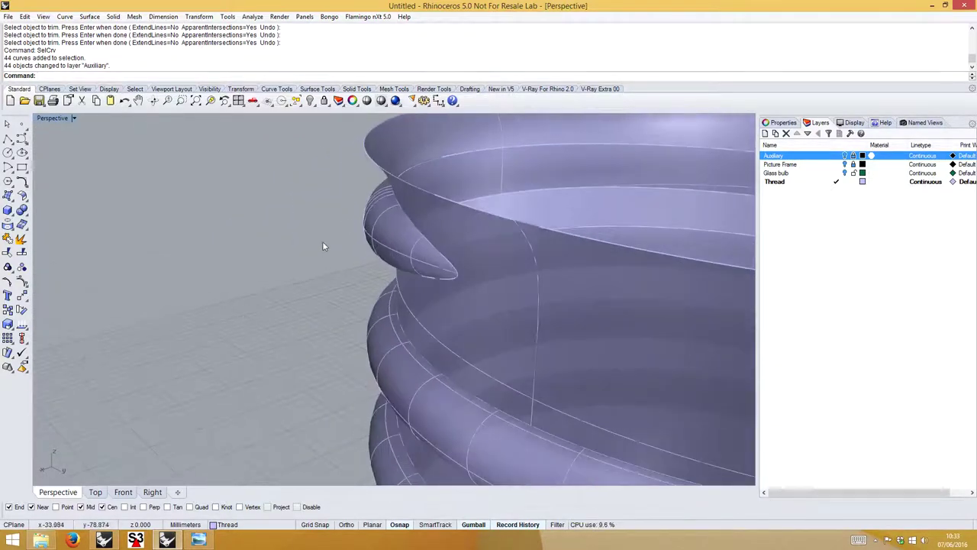
With the thread surface as the cutting object, trim away the two uppermost base wall strips behind its turns.
click(364, 214)
scroll(343, 230, down, 5)
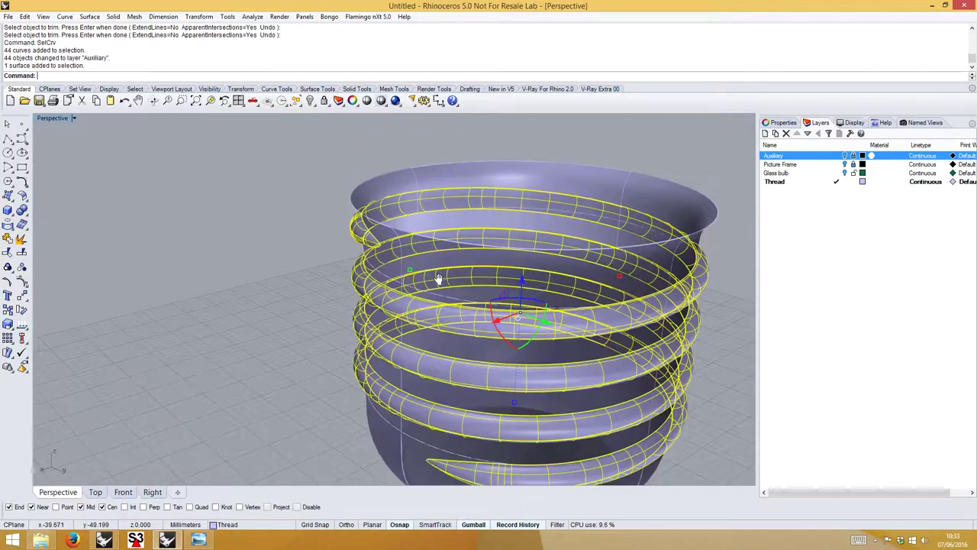
scroll(436, 277, up, 2)
right_drag(394, 253, 273, 257)
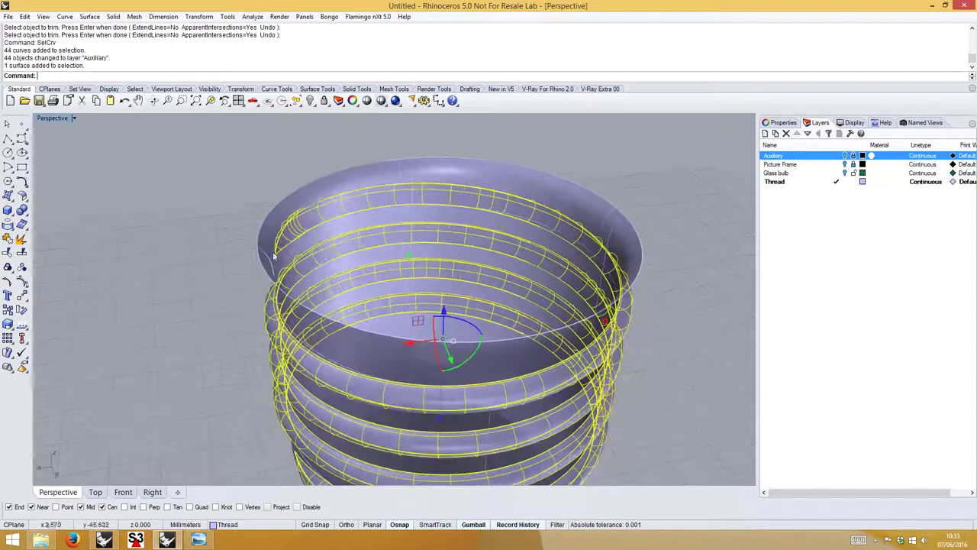
click(7, 239)
right_drag(397, 153, 392, 192)
scroll(371, 191, up, 5)
click(373, 187)
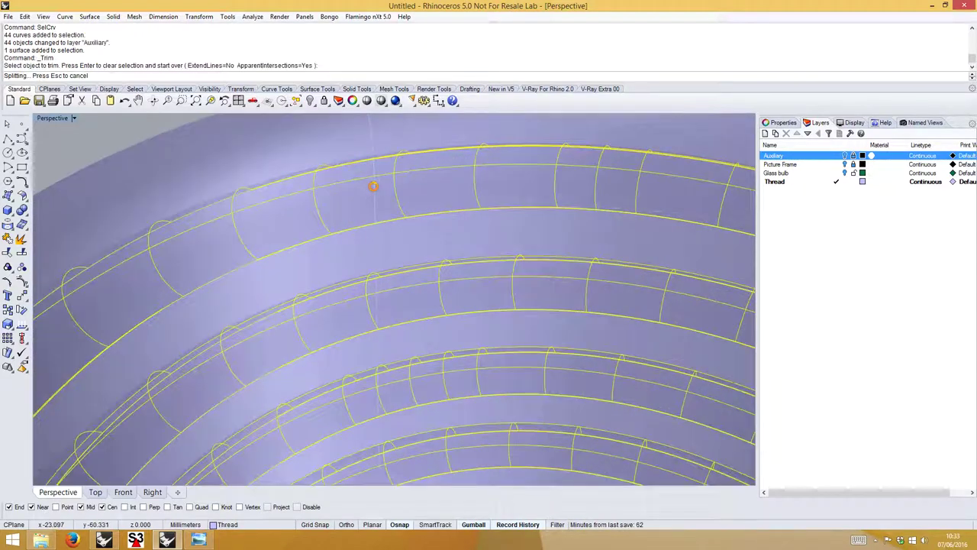
click(375, 304)
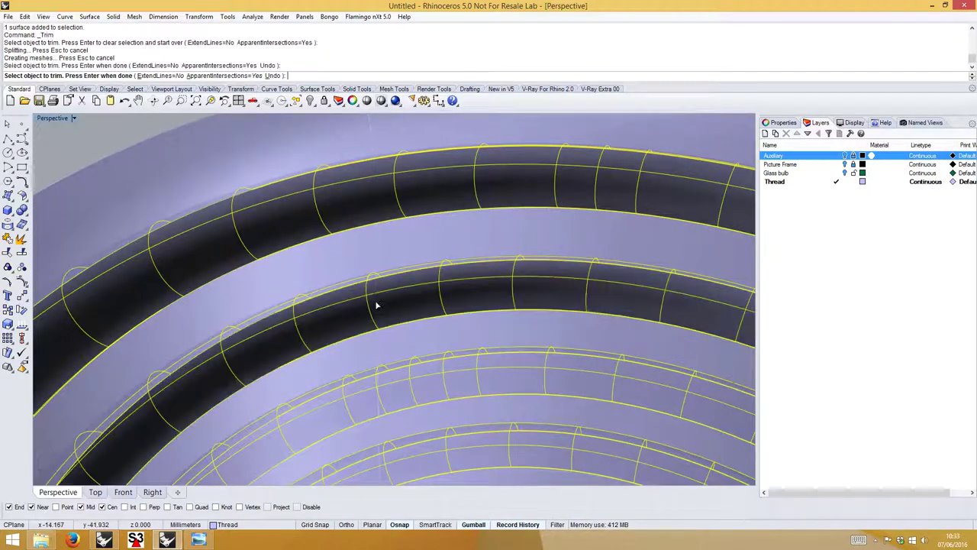
Trim away the two lower base wall strips behind the thread, finish the Trim and clear the selection.
click(374, 413)
scroll(375, 410, down, 3)
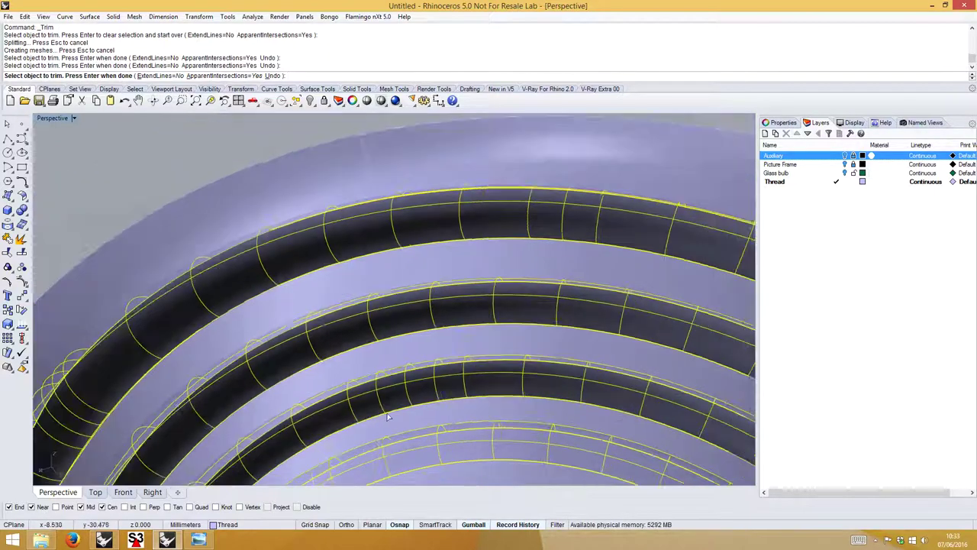
click(367, 398)
scroll(367, 399, down, 5)
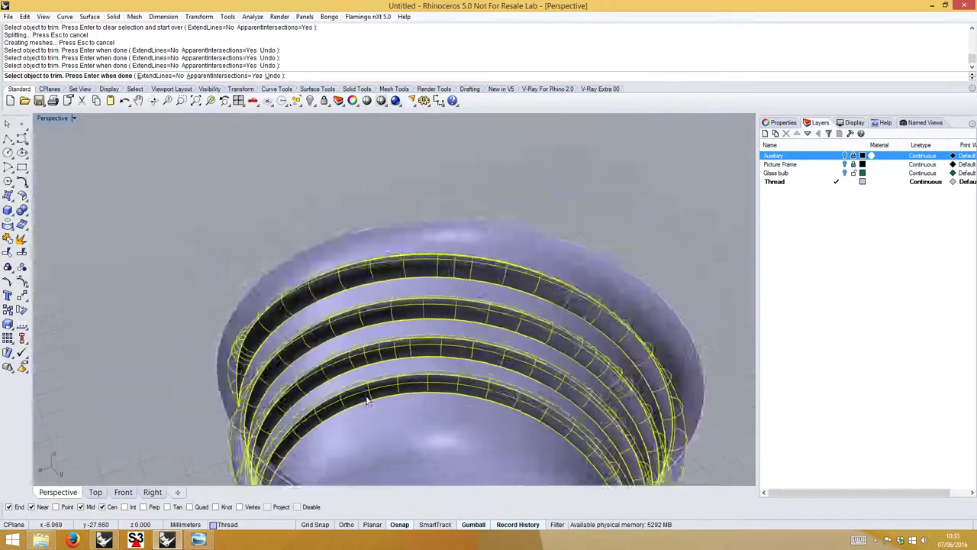
right_drag(366, 398, 607, 403)
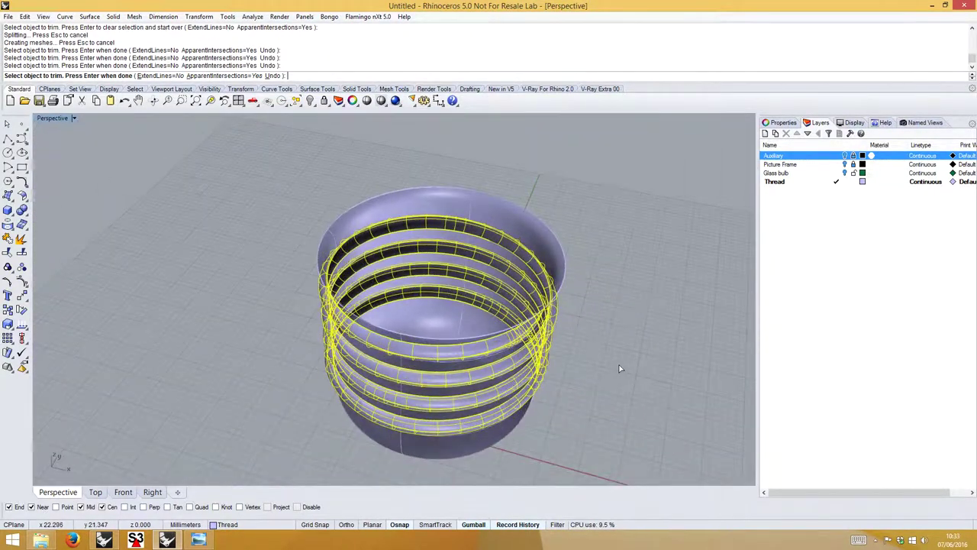
key(Return)
click(579, 236)
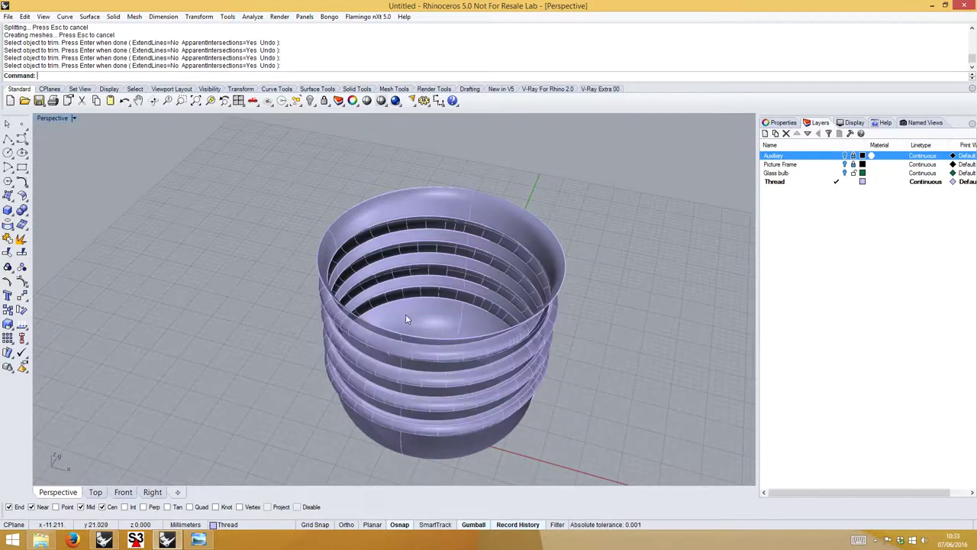
Select all the base and thread surfaces, join them into one polysurface and deselect it.
right_drag(405, 314, 389, 326)
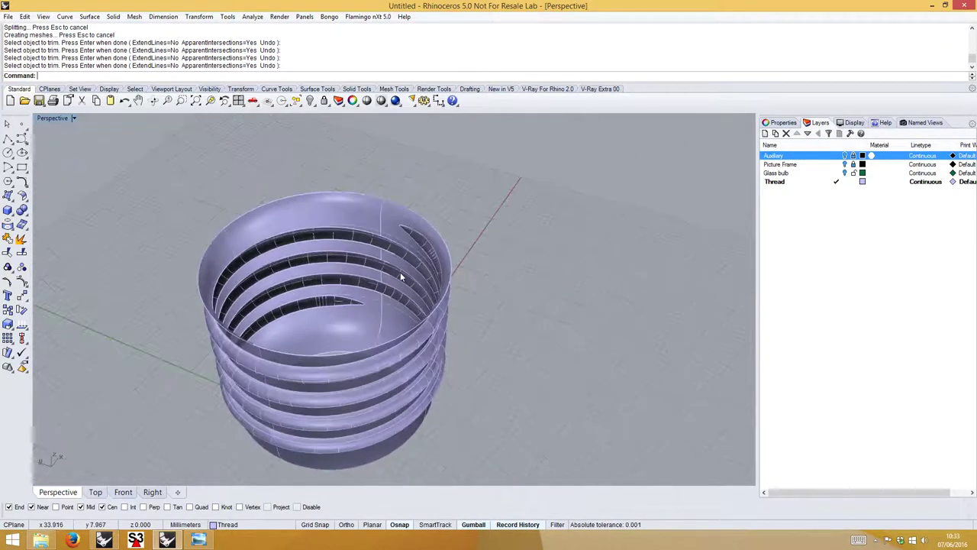
drag(163, 161, 504, 475)
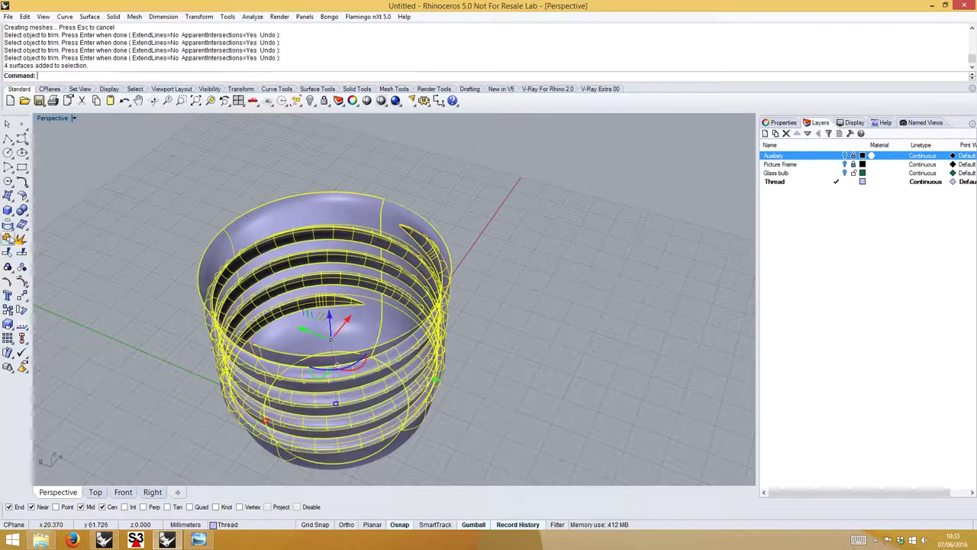
click(8, 238)
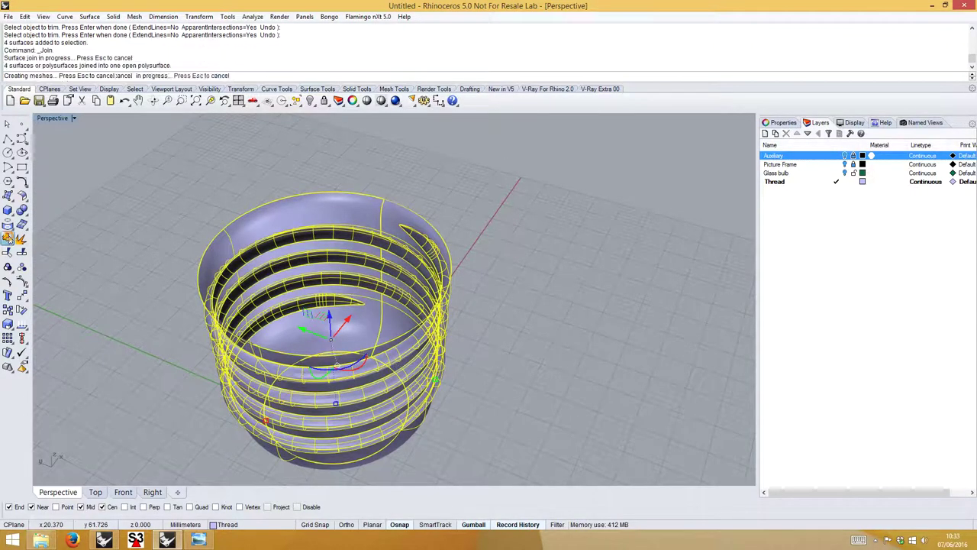
click(111, 205)
right_drag(273, 203, 439, 242)
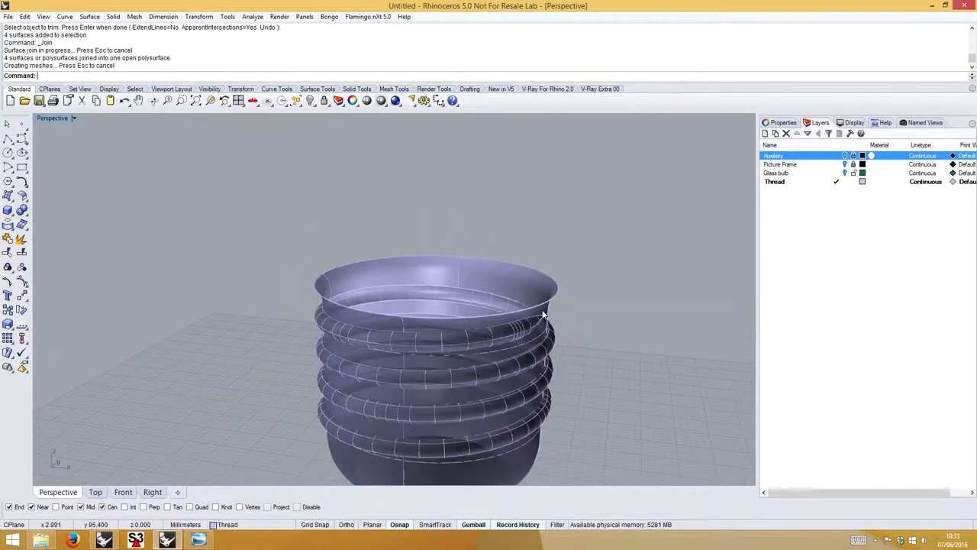
scroll(543, 314, up, 4)
scroll(519, 309, up, 4)
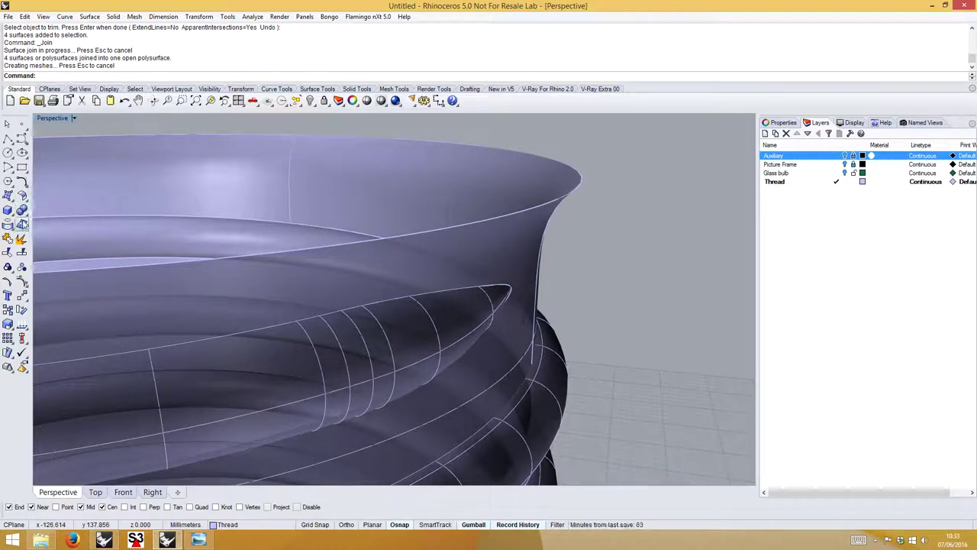
click(24, 215)
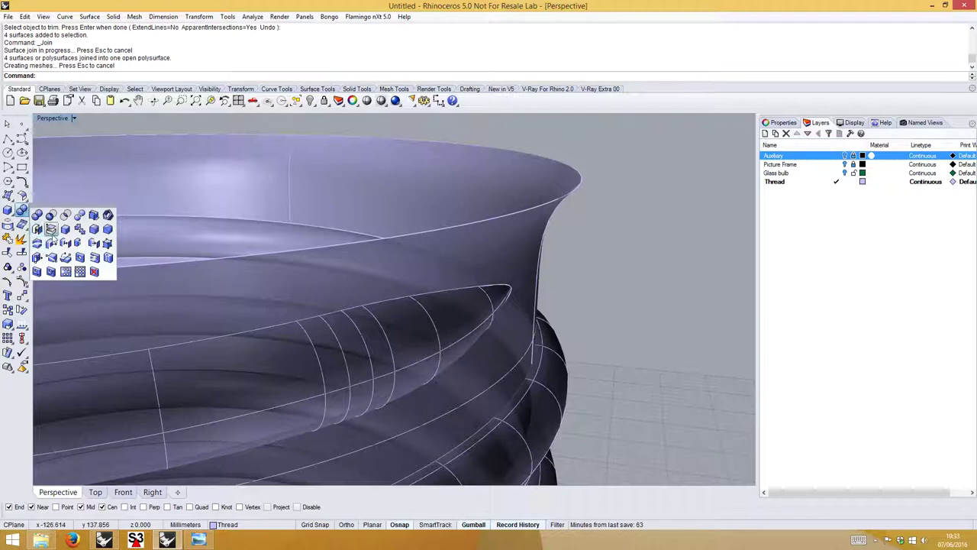
click(93, 229)
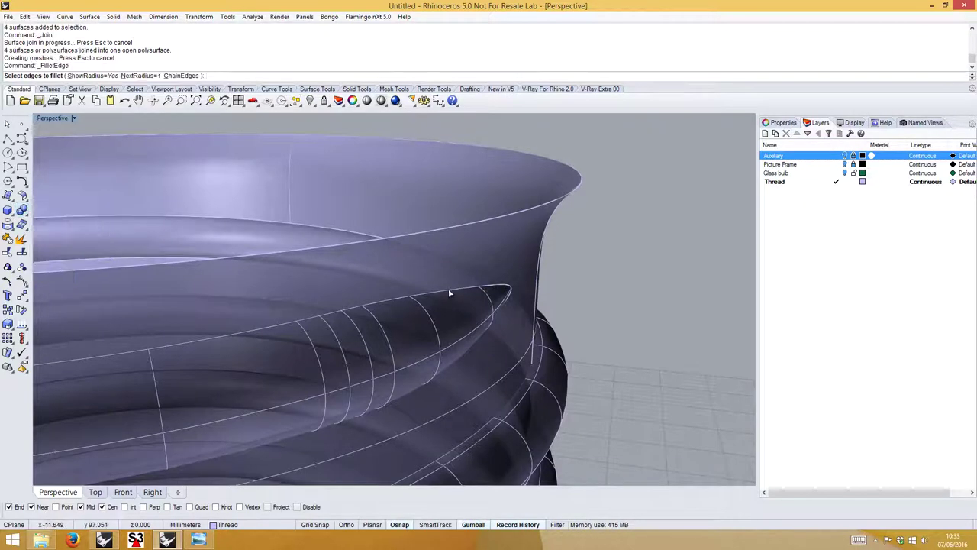
click(450, 293)
scroll(484, 293, down, 5)
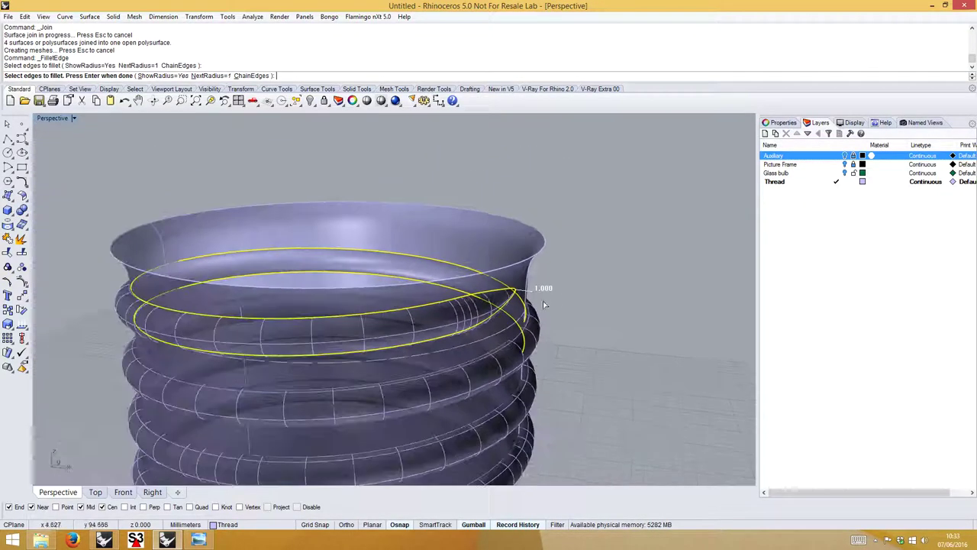
right_drag(403, 217, 506, 258)
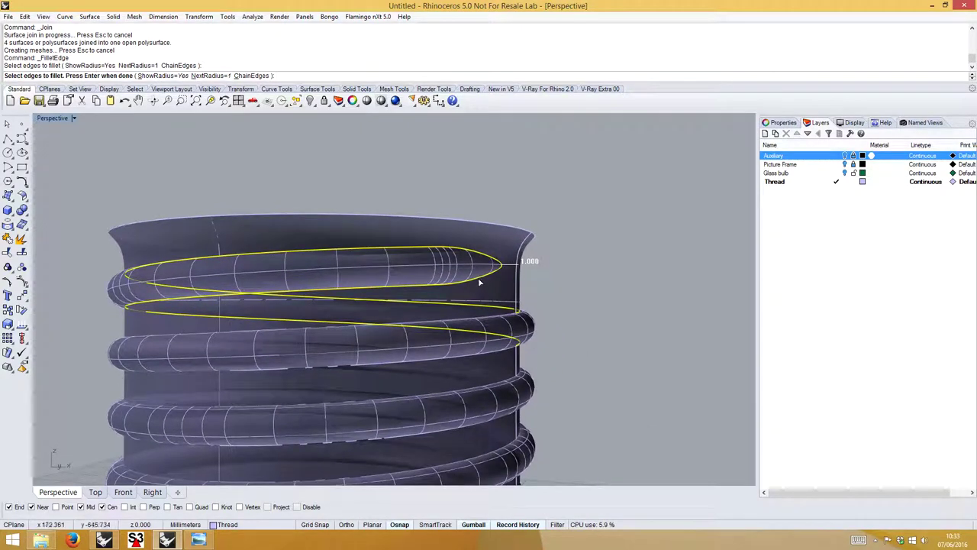
shift+right_drag(595, 403, 548, 314)
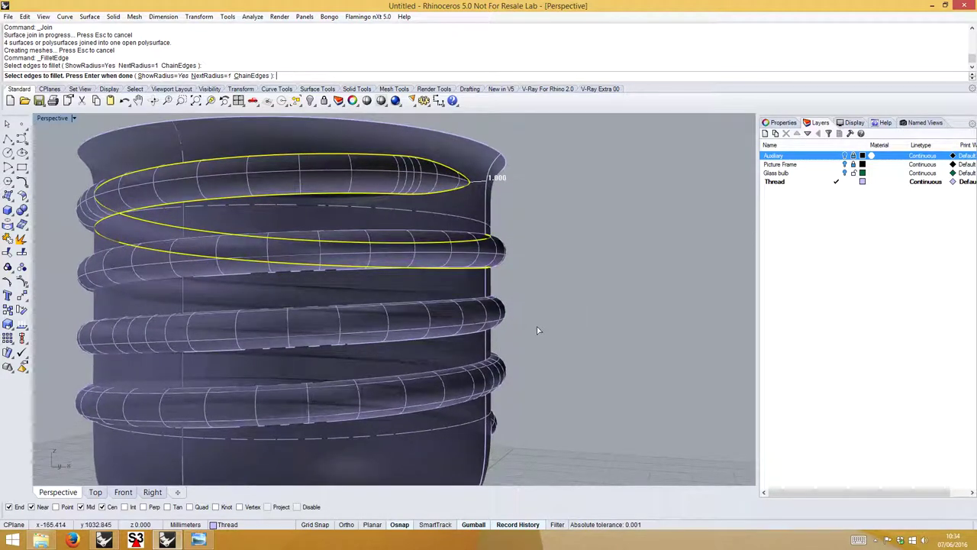
key(Escape)
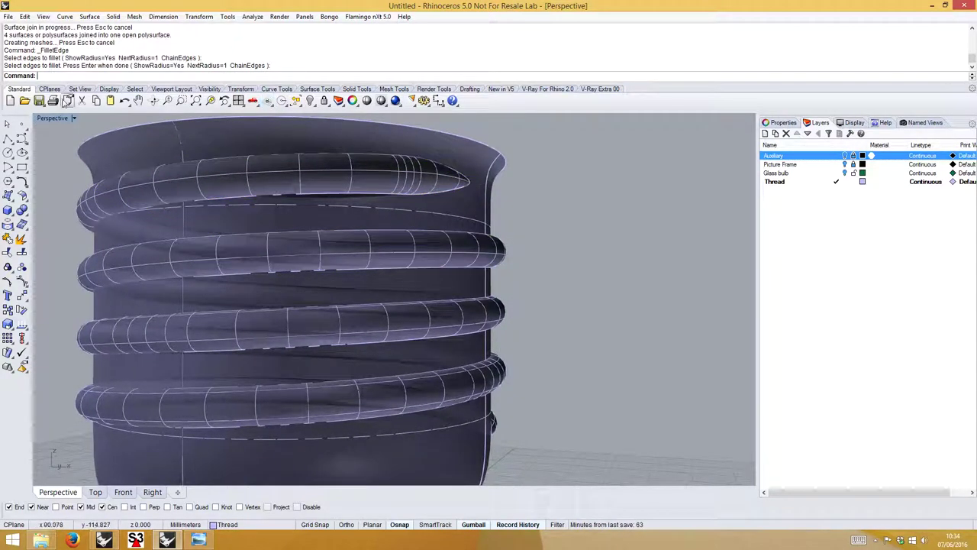
Start FilletEdge with the ChainEdges option and select the entire seam where the thread meets the base wall.
right_click(64, 75)
click(96, 156)
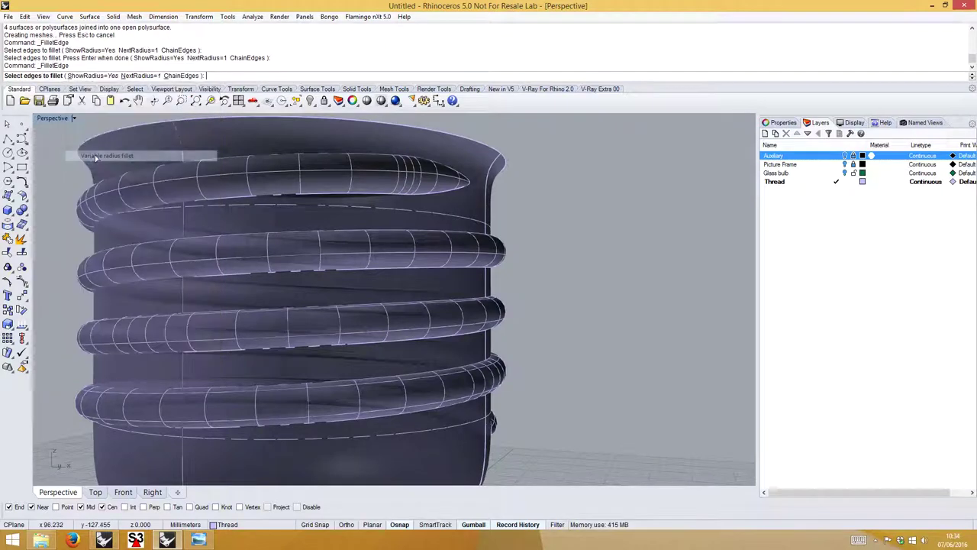
click(177, 76)
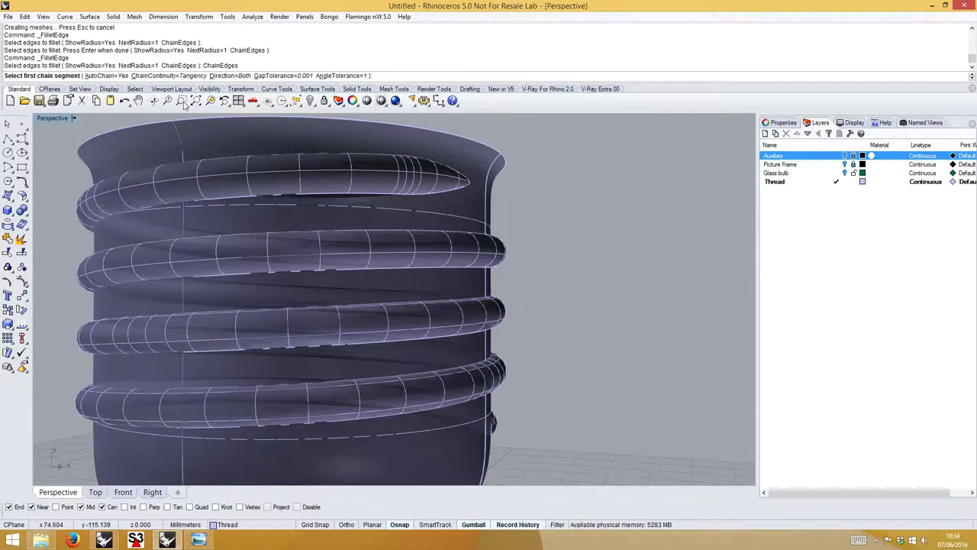
right_drag(159, 145, 386, 169)
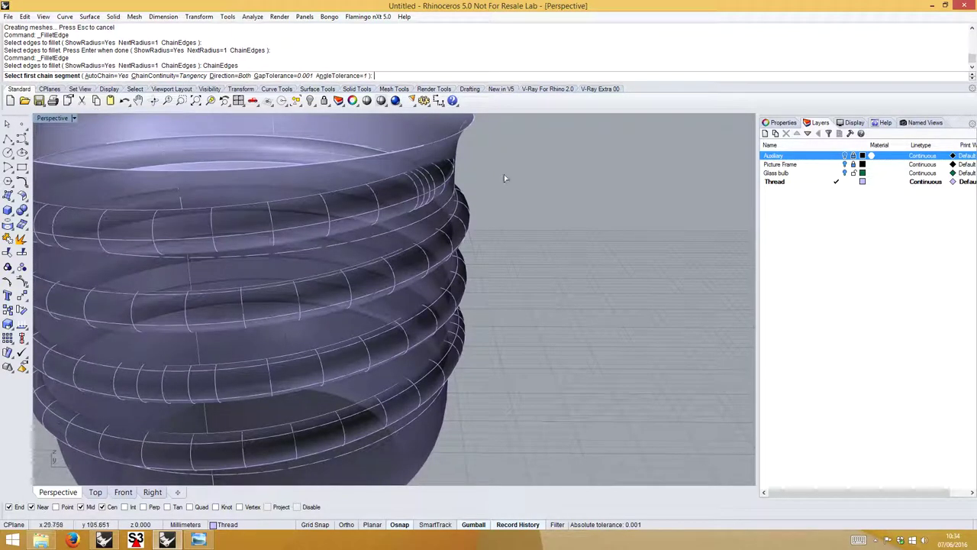
scroll(504, 178, up, 5)
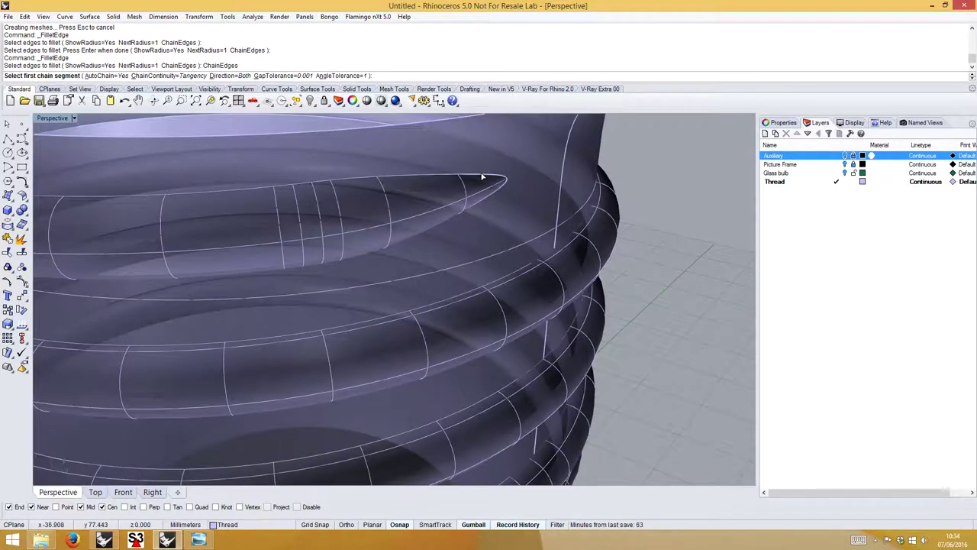
click(482, 177)
scroll(486, 174, down, 6)
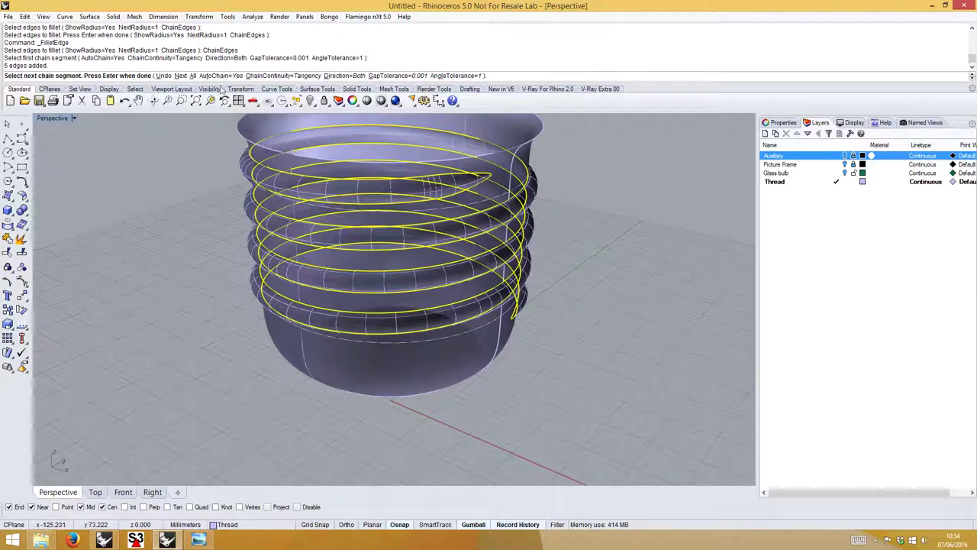
right_drag(496, 252, 355, 241)
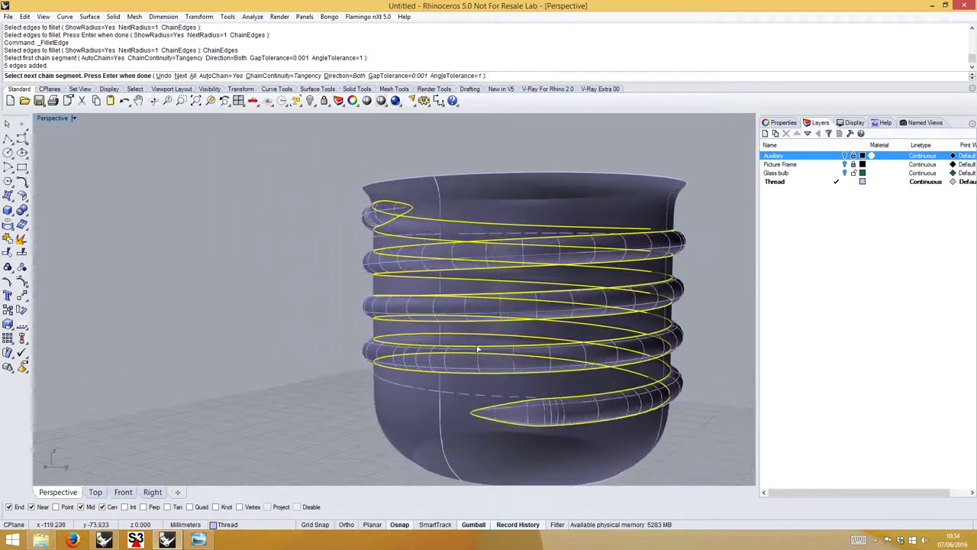
key(Return)
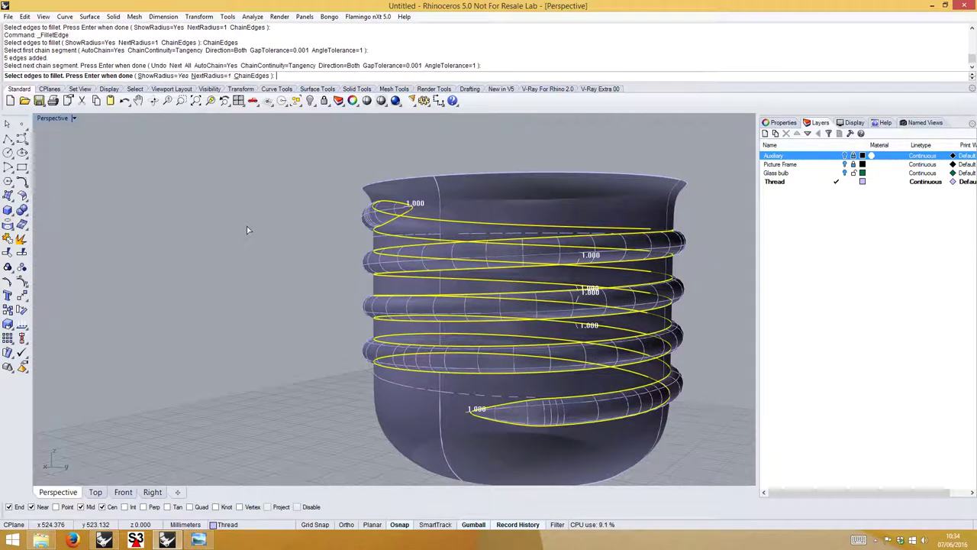
Accept the seam edges for filleting, enable the fillet preview and inspect it at the thread's tapered upper end.
right_drag(258, 222, 461, 235)
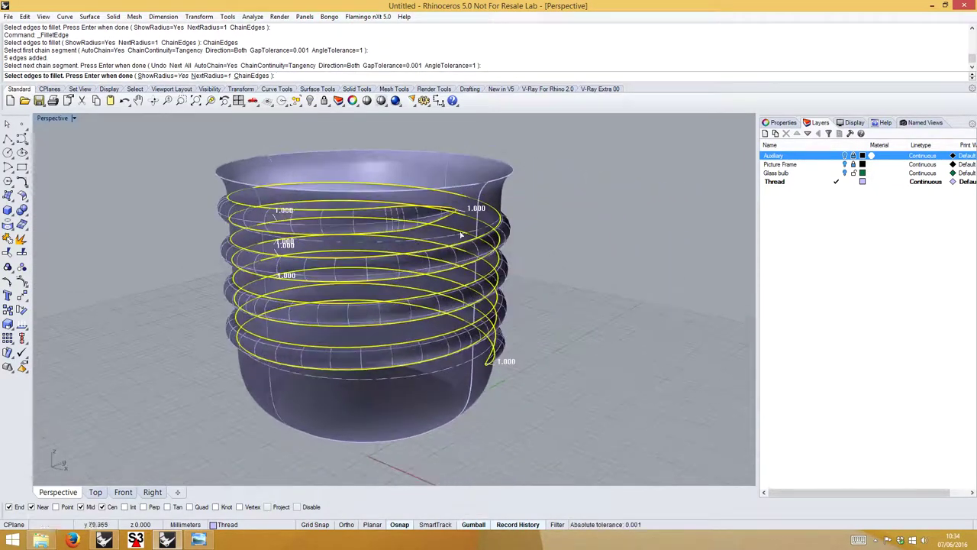
scroll(458, 207, up, 5)
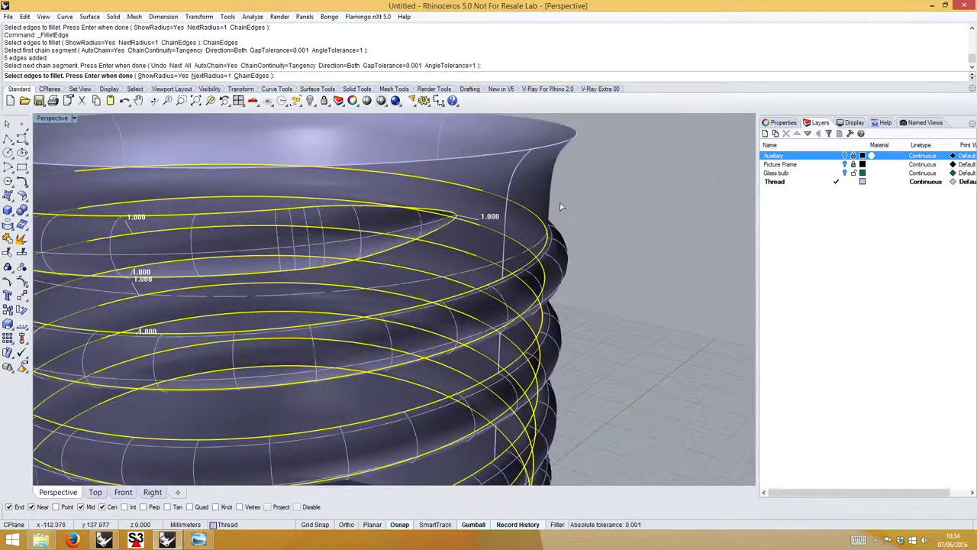
key(Return)
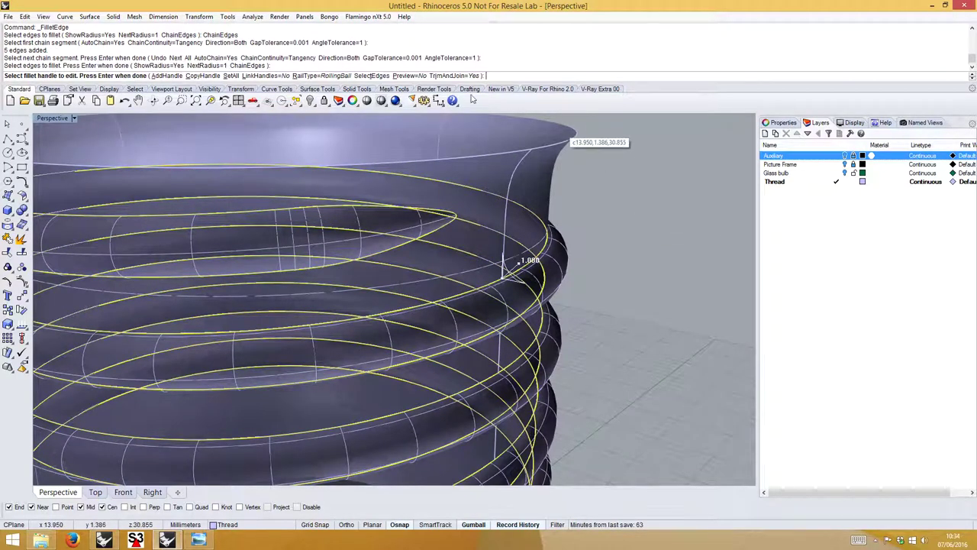
click(410, 76)
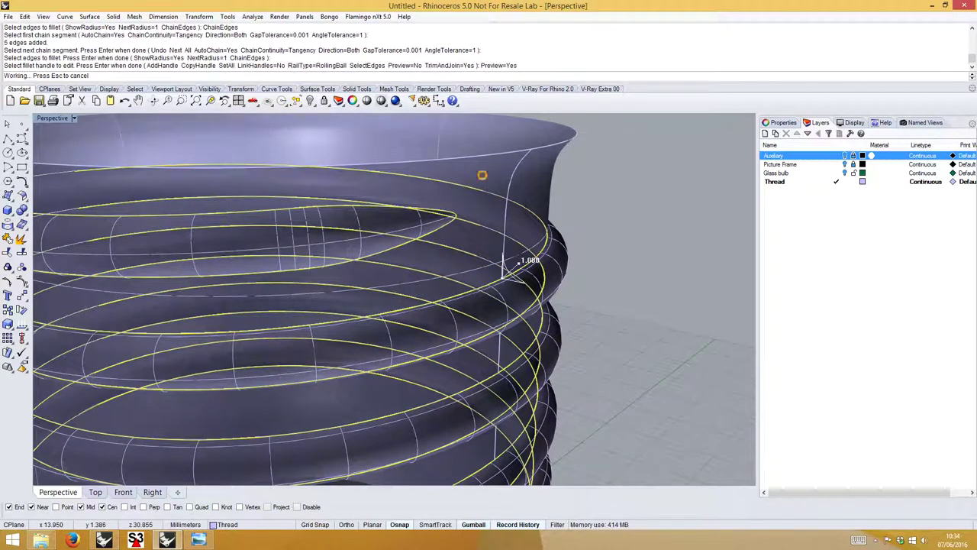
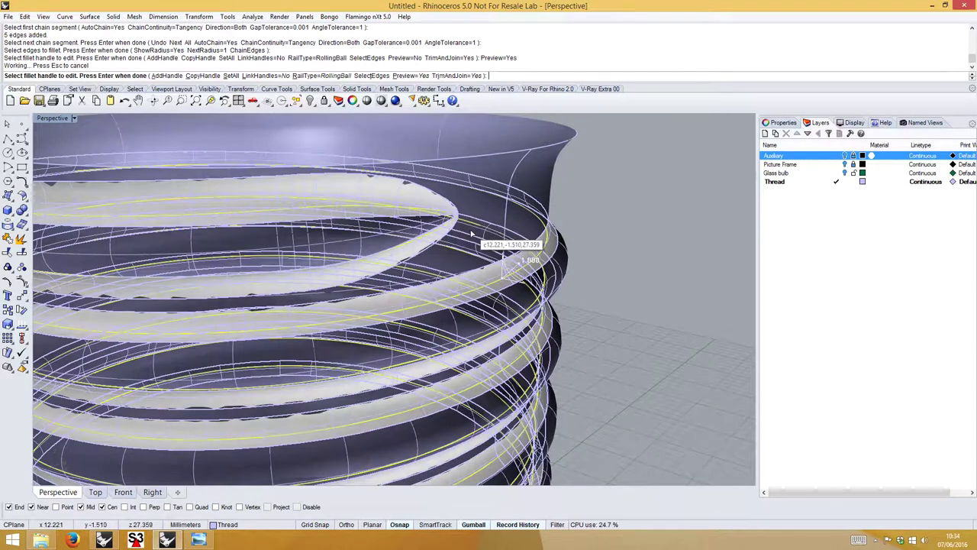
scroll(421, 229, up, 2)
right_drag(420, 229, 345, 152)
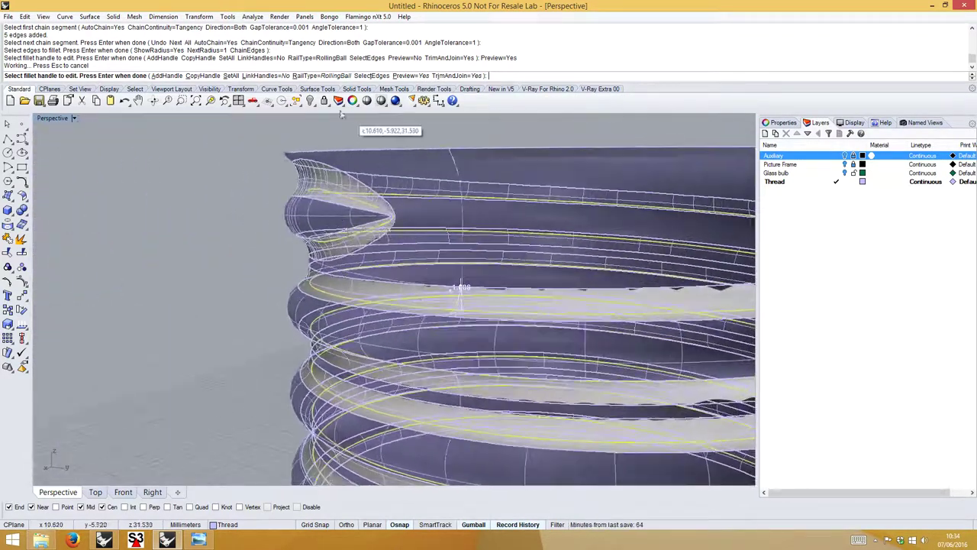
Set the radius of all fillet handles to 0.6 mm and complete the fillet along the thread seam.
click(231, 76)
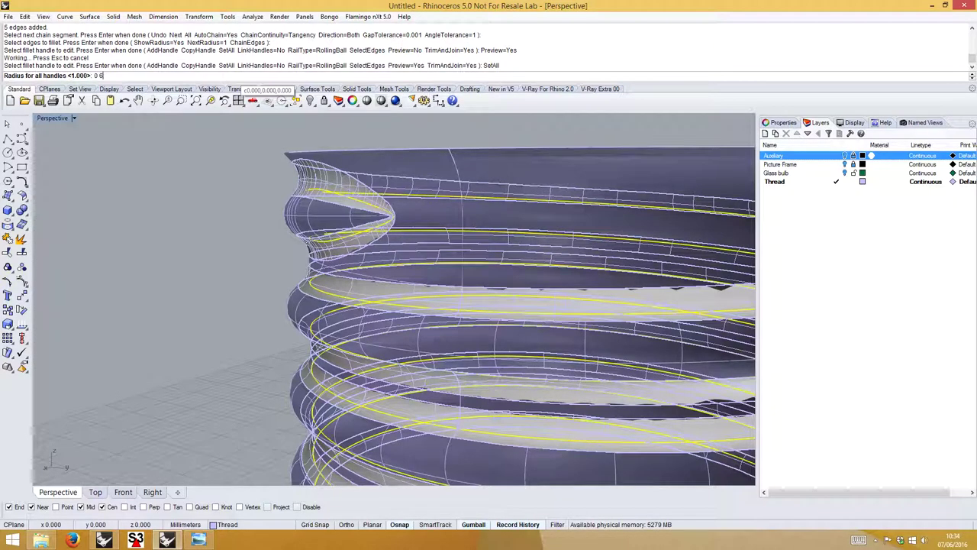
key(Return)
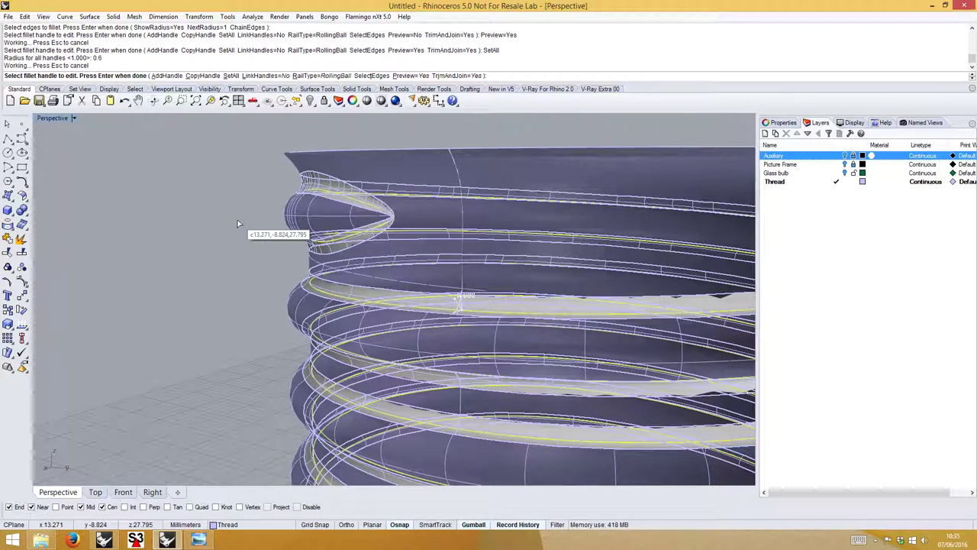
key(Return)
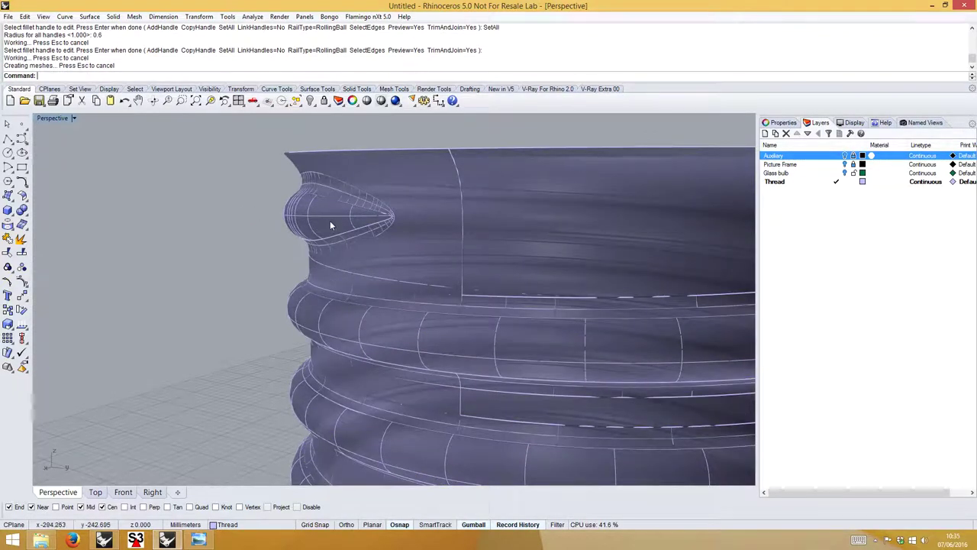
scroll(383, 215, down, 5)
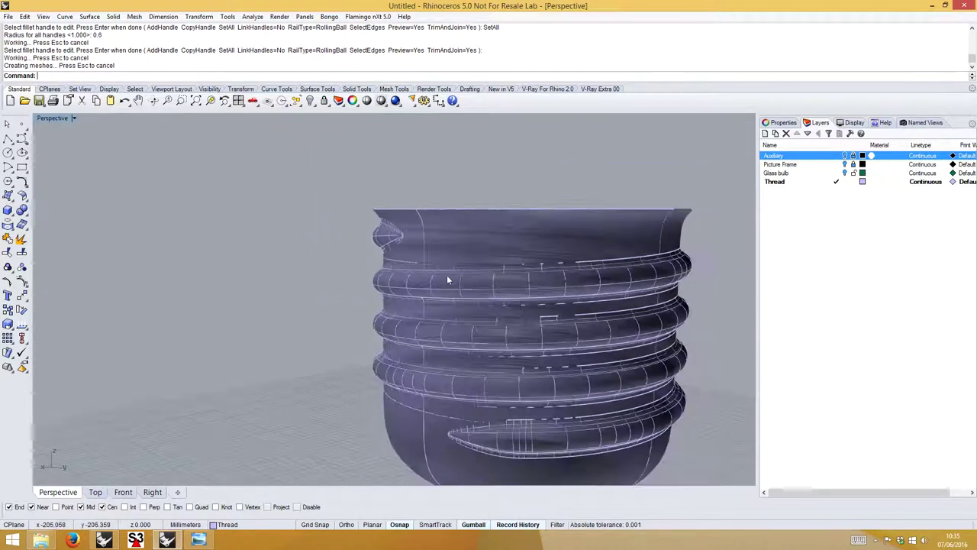
right_drag(447, 280, 496, 237)
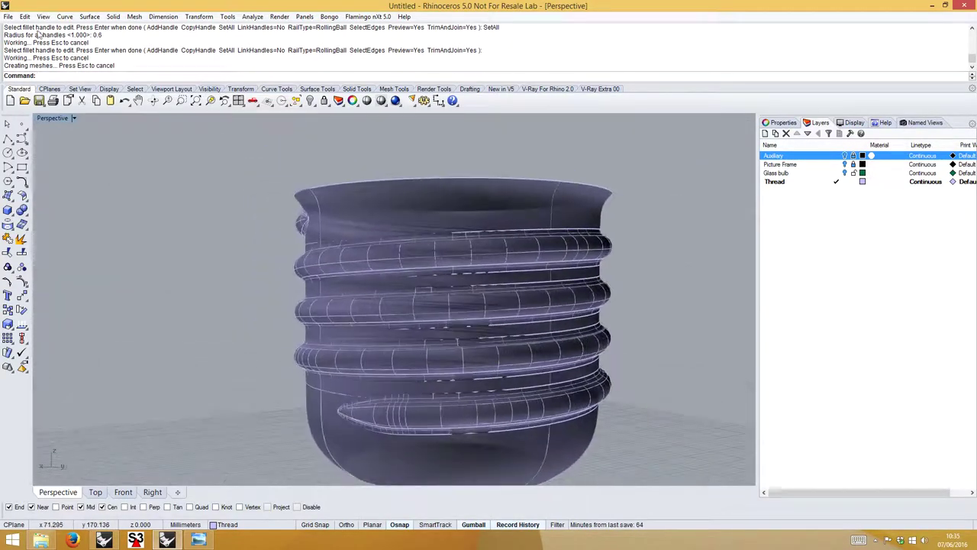
Save the model as 2016.6.7.BULB.3dm in the Webinars June 2016 folder.
click(7, 16)
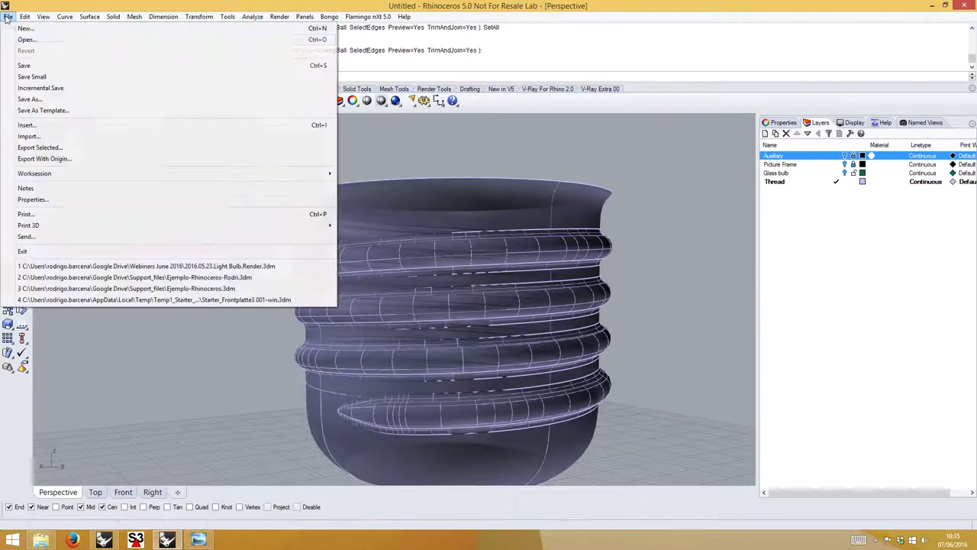
click(27, 66)
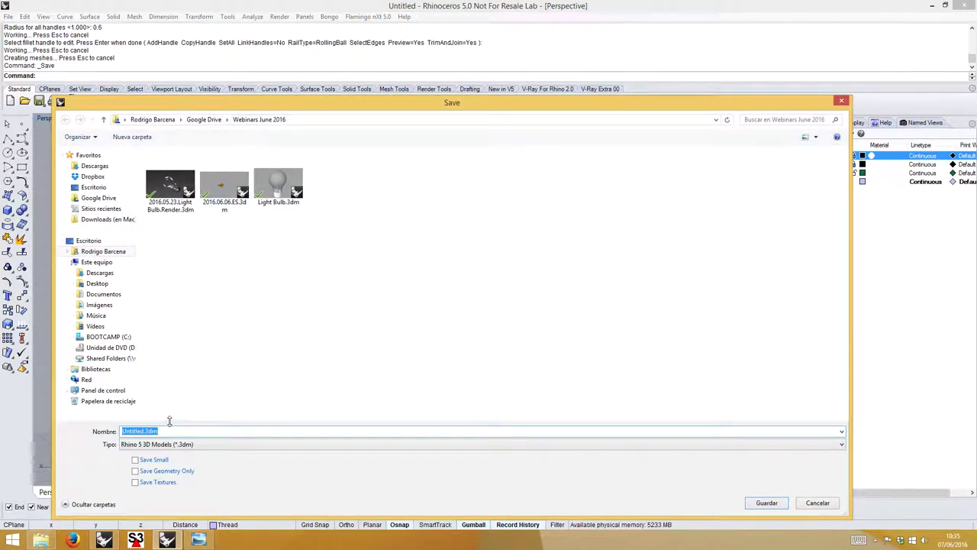
click(145, 431)
drag(144, 431, 94, 431)
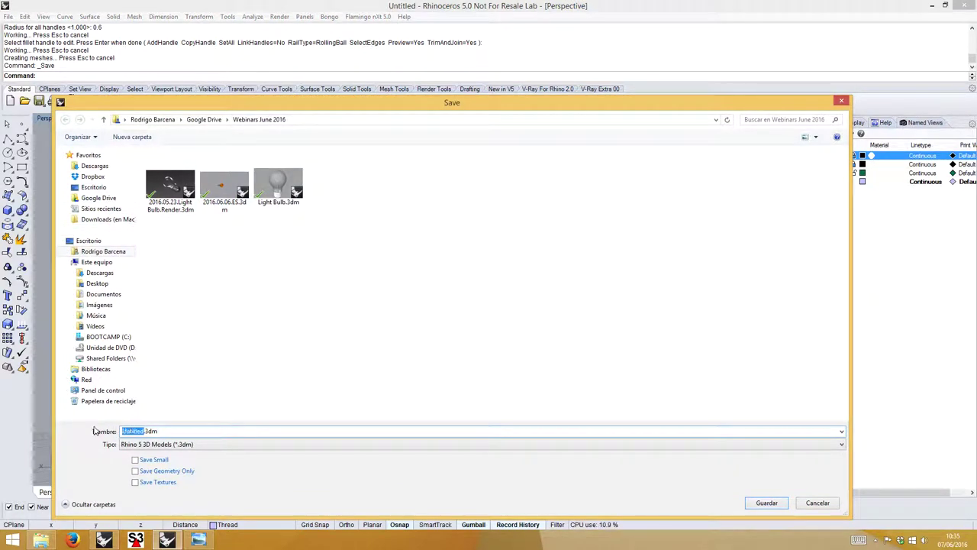
text(2)
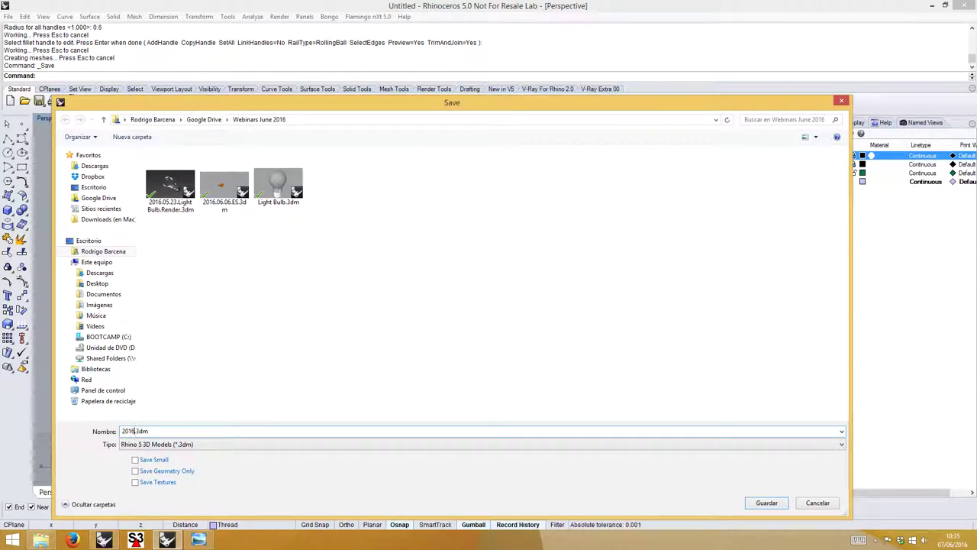
text(016.0)
text(.7)
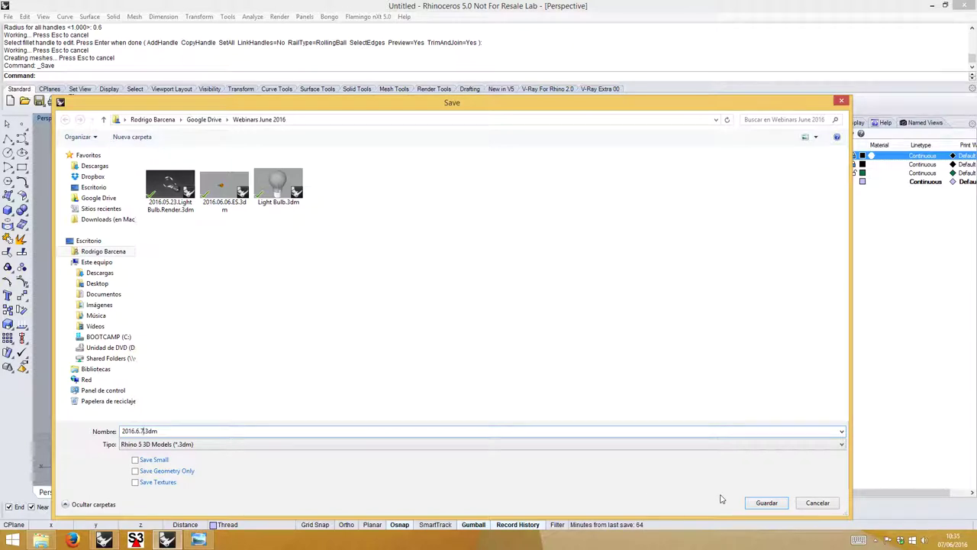
text(.8)
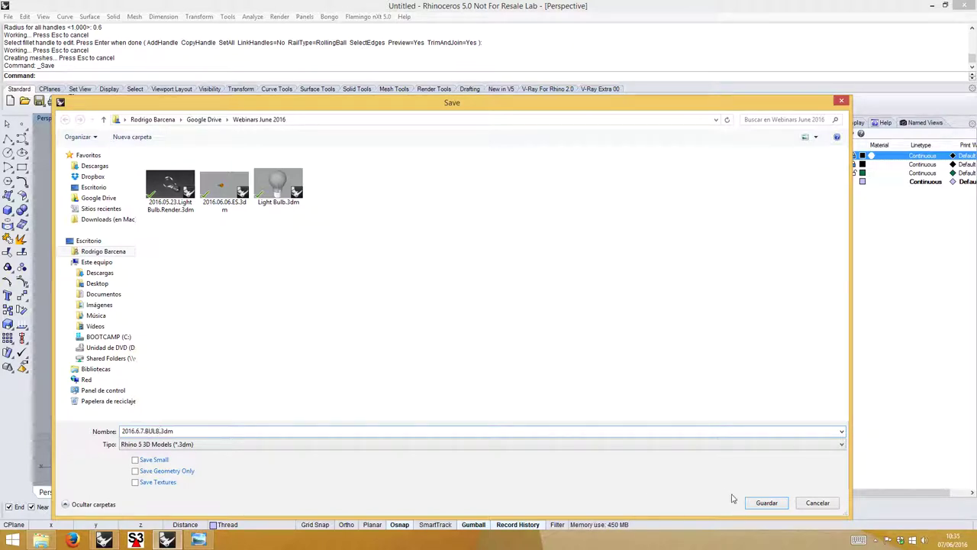
click(768, 505)
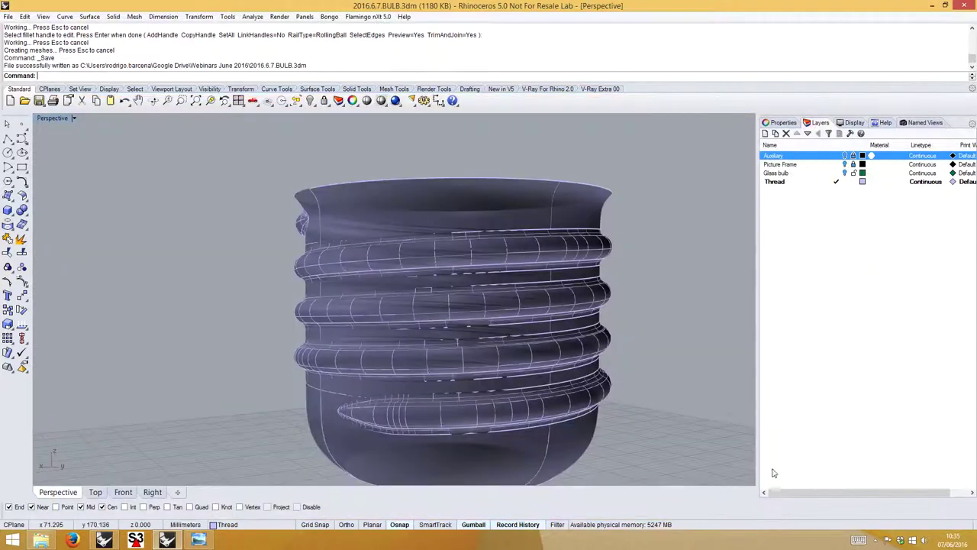
Turn on the Glass bulb and Picture Frame layers and show the reference image's contact tip in the Front view.
scroll(637, 324, down, 5)
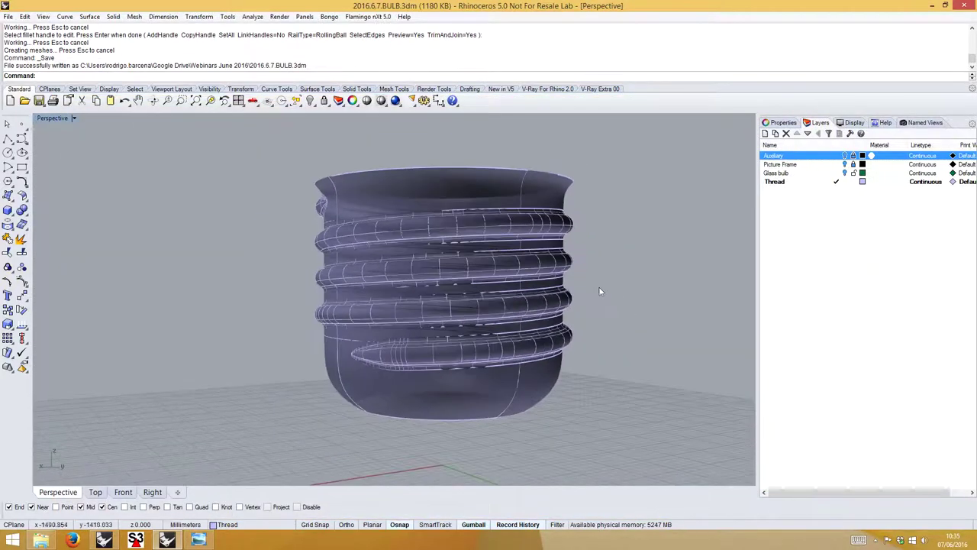
click(845, 173)
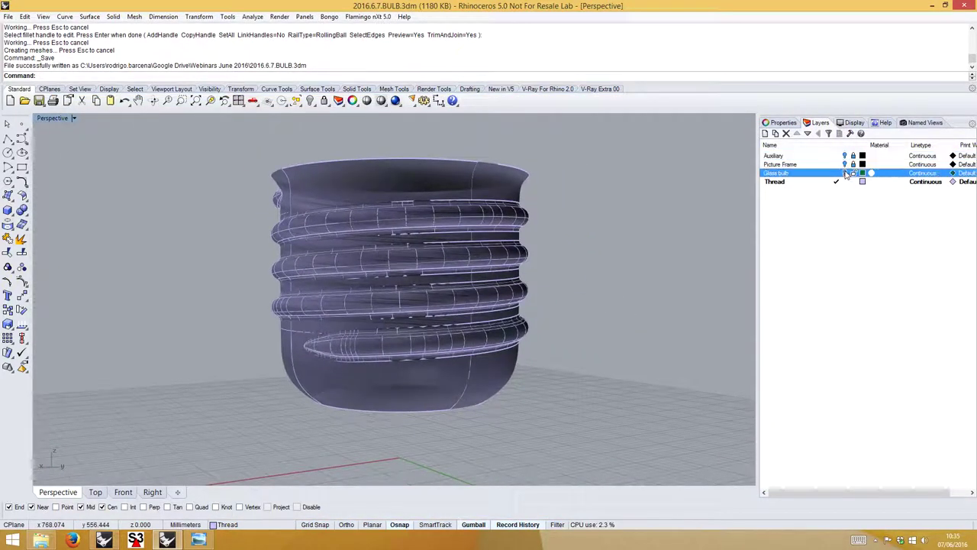
scroll(638, 239, down, 4)
scroll(547, 307, down, 5)
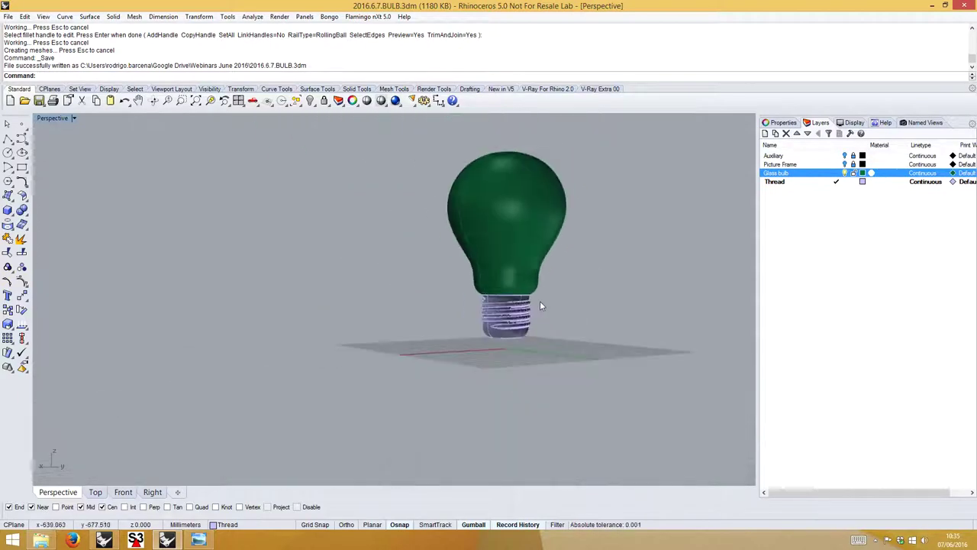
click(844, 164)
scroll(510, 344, up, 5)
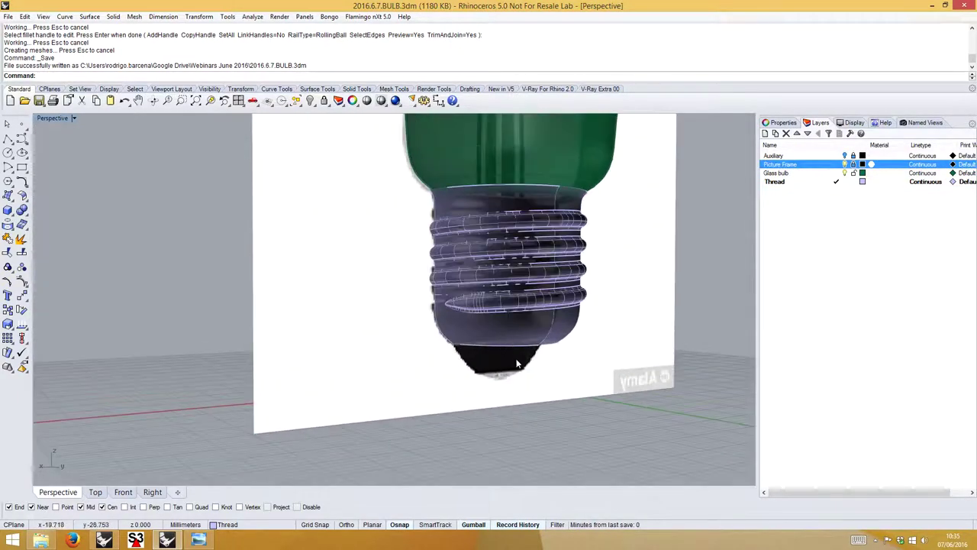
click(123, 491)
scroll(408, 392, down, 5)
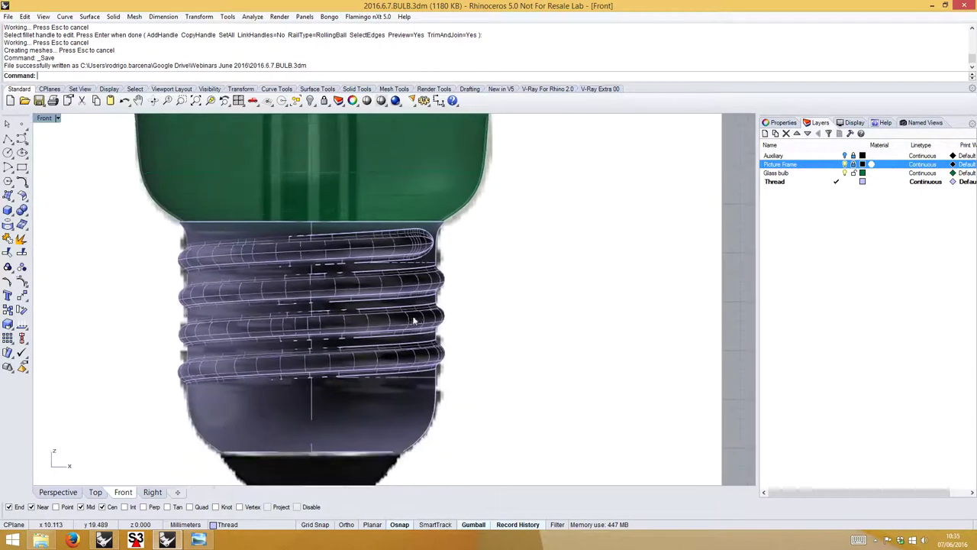
right_drag(403, 333, 415, 268)
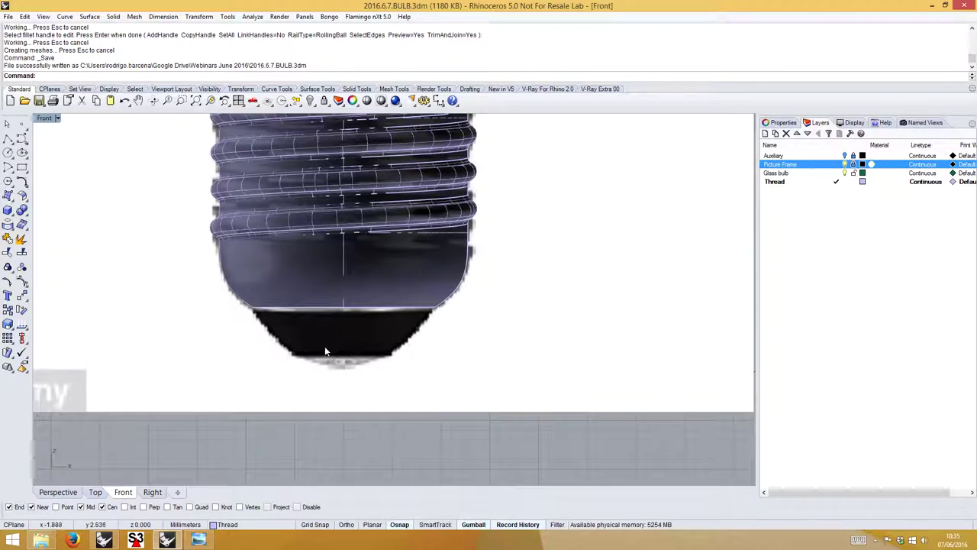
scroll(325, 346, up, 3)
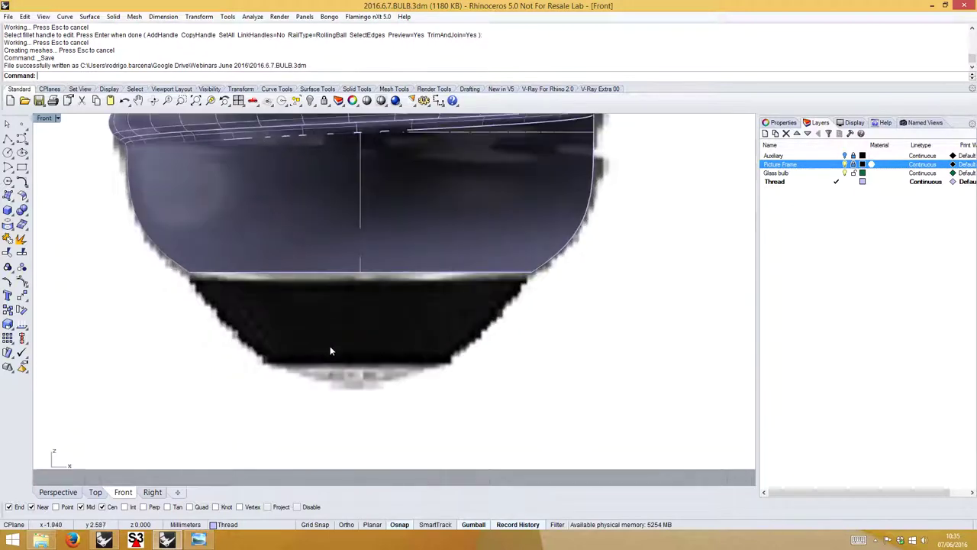
Create a layer named Contact, give it the color Chartreuse and make it the current layer.
click(765, 133)
text(Contact)
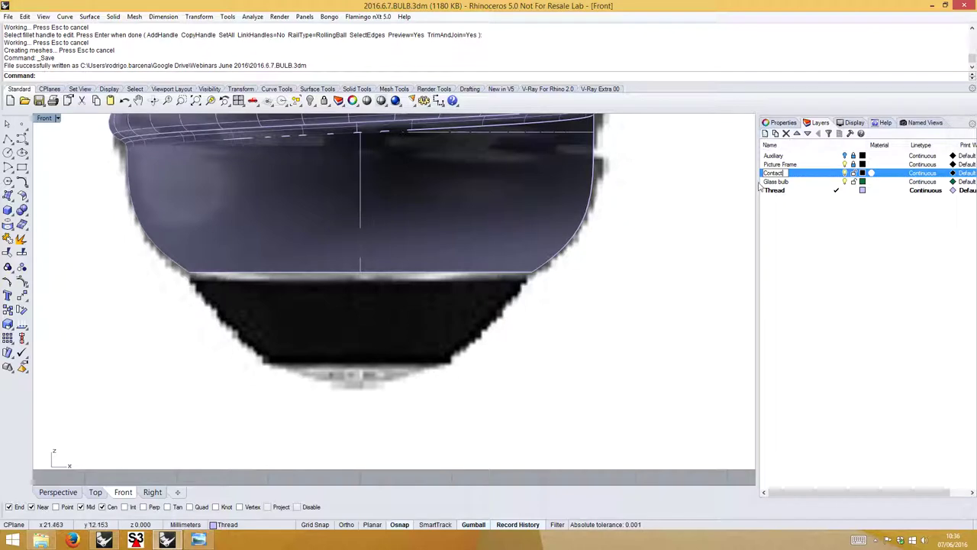
click(818, 255)
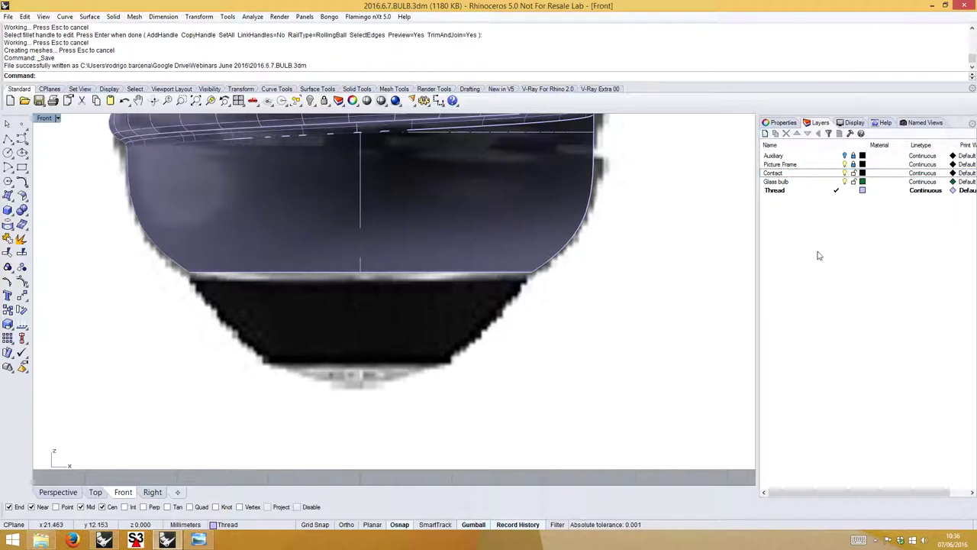
click(863, 174)
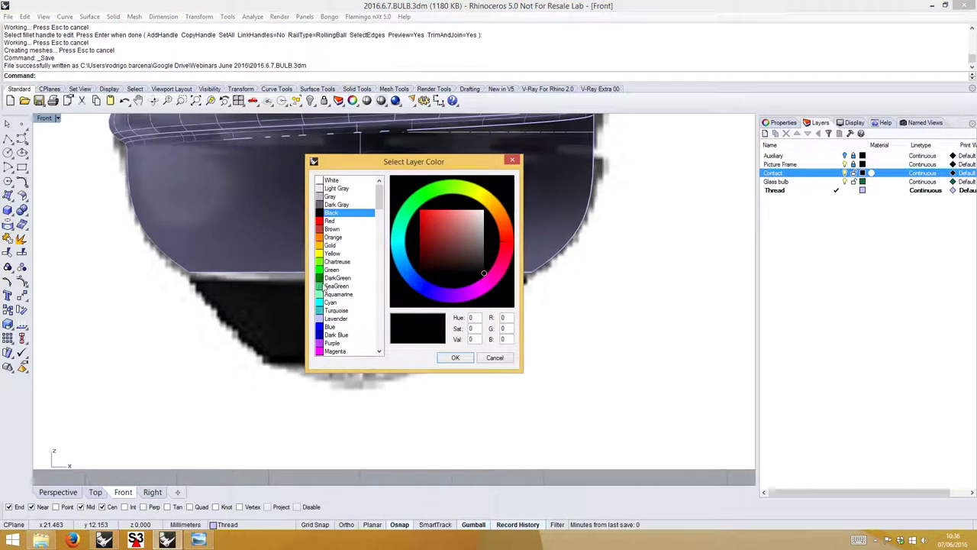
click(333, 262)
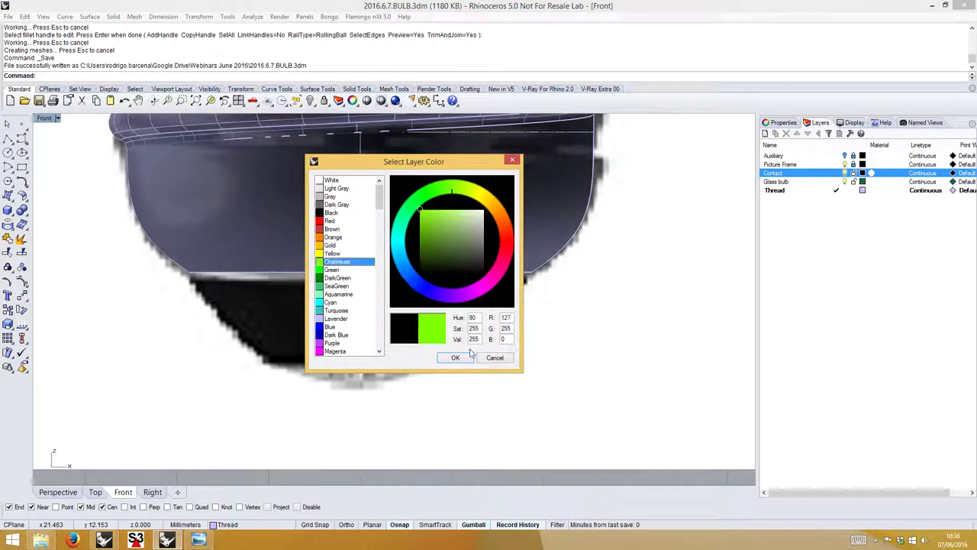
click(456, 357)
click(839, 174)
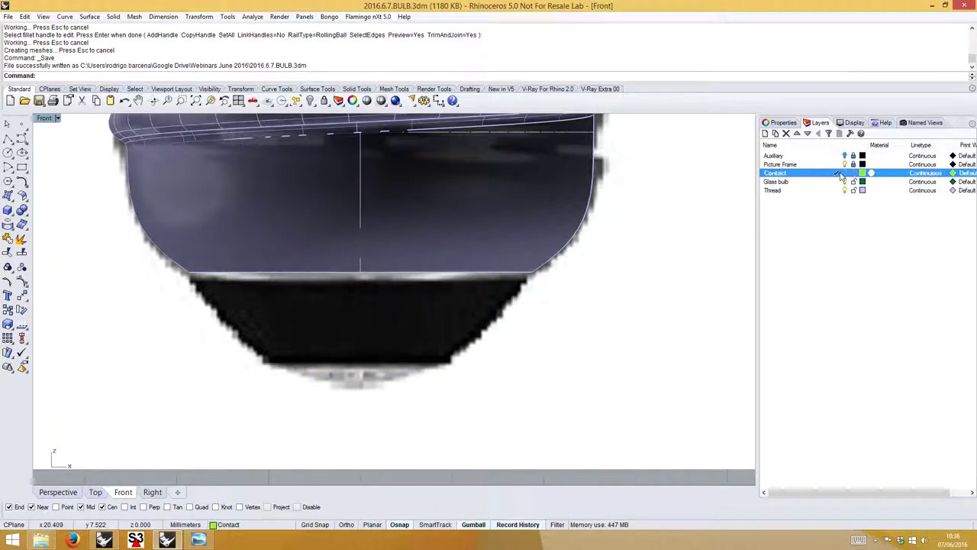
Show the Auxiliary layer and draw a degree-3 profile curve from the origin to the metal tip's edge, about 4.6 mm out and 1.7 mm up.
click(22, 138)
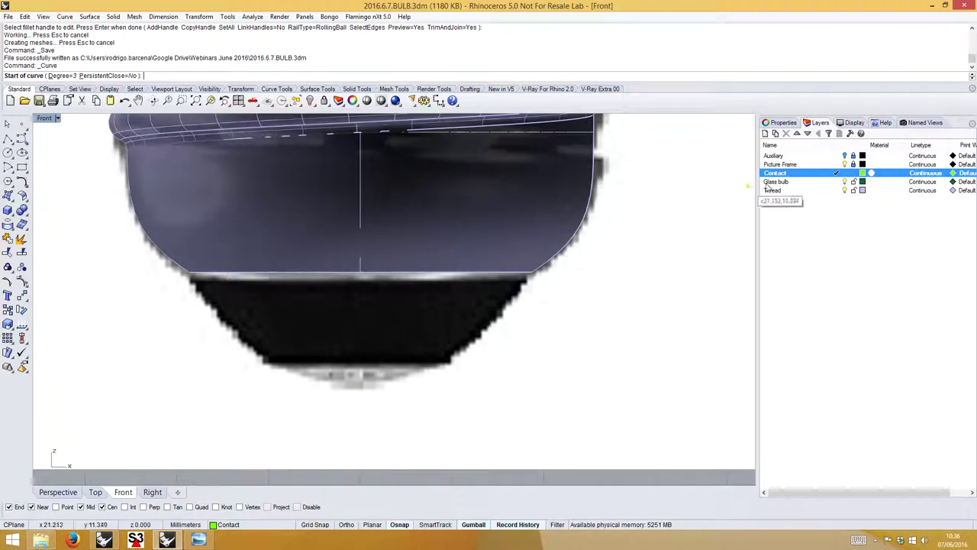
click(845, 156)
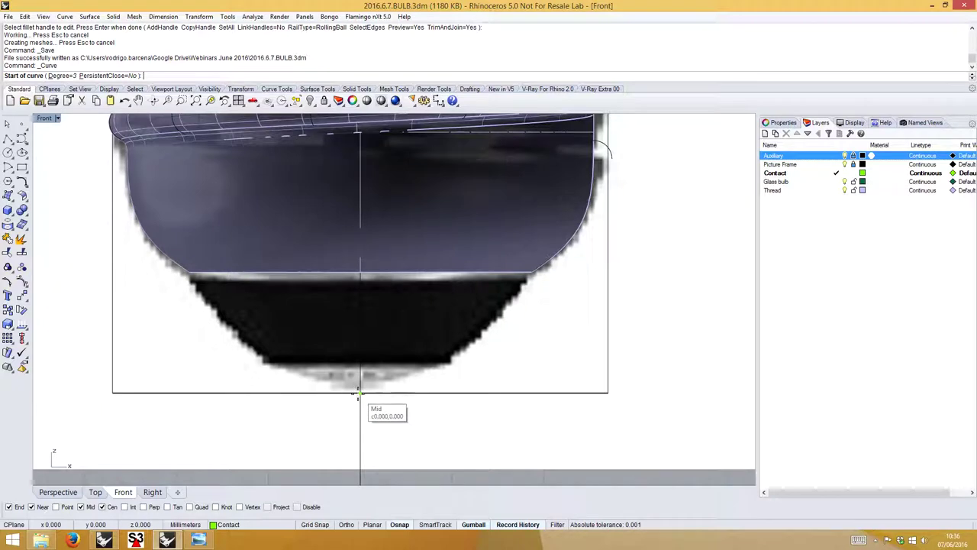
click(358, 393)
key(F8)
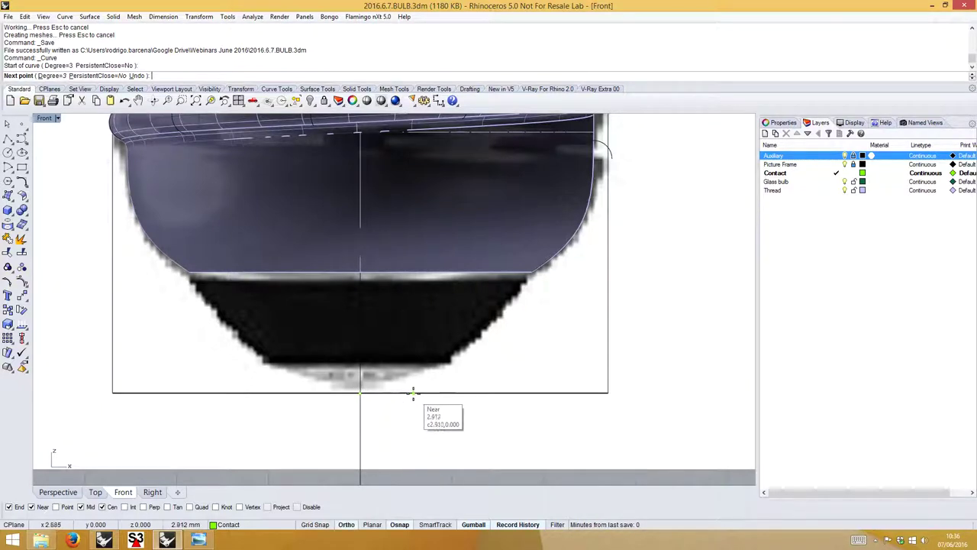
click(404, 394)
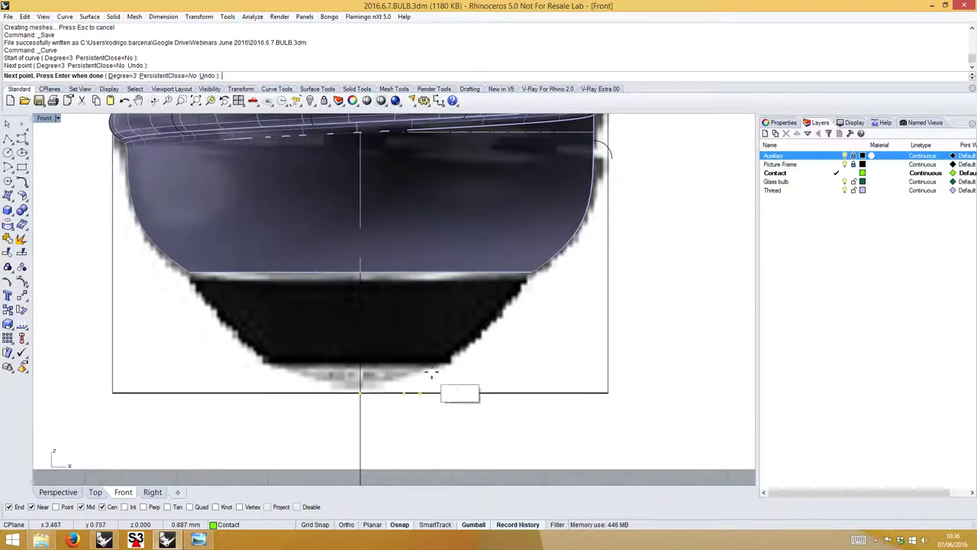
key(F8)
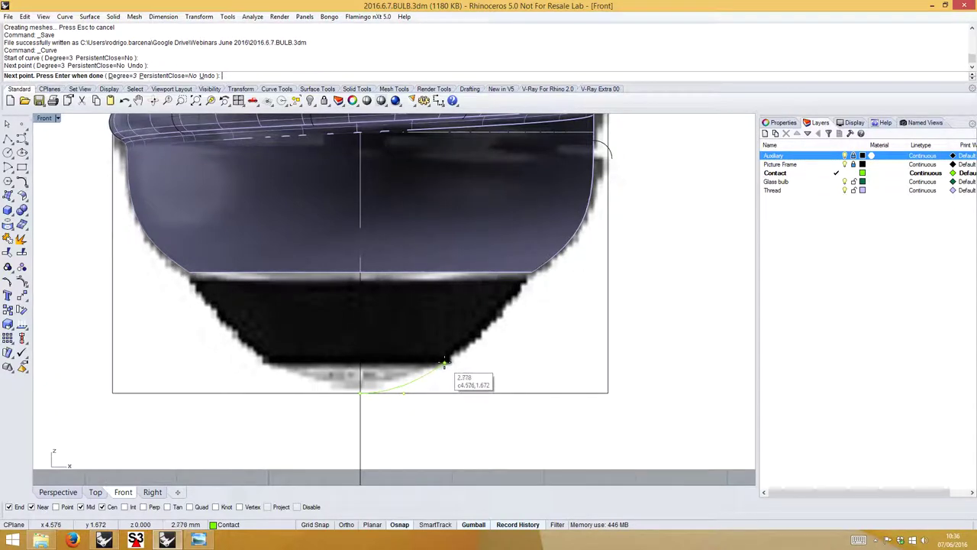
click(443, 362)
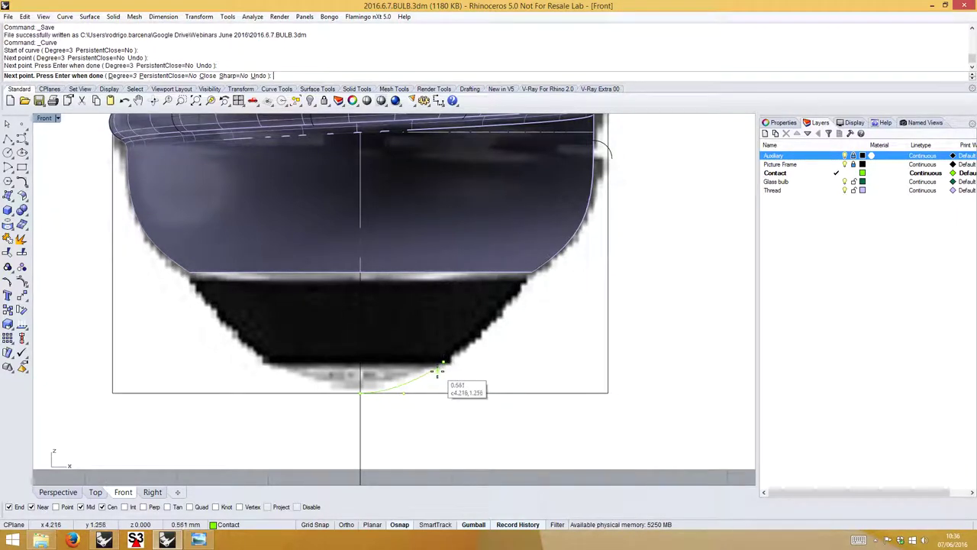
key(Return)
Revolve the contact profile curve a full circle around the bulb's vertical center axis.
scroll(413, 384, up, 3)
click(410, 385)
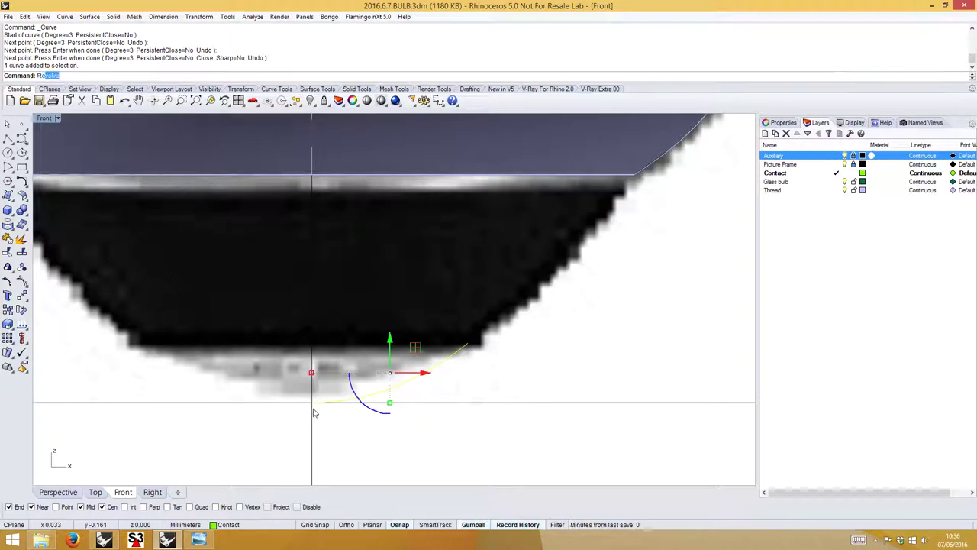
text(vol)
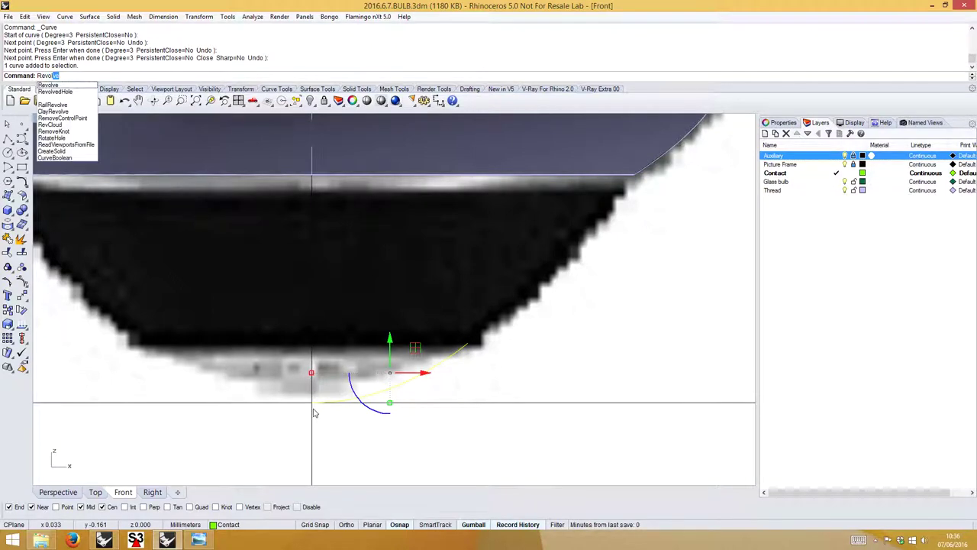
key(Return)
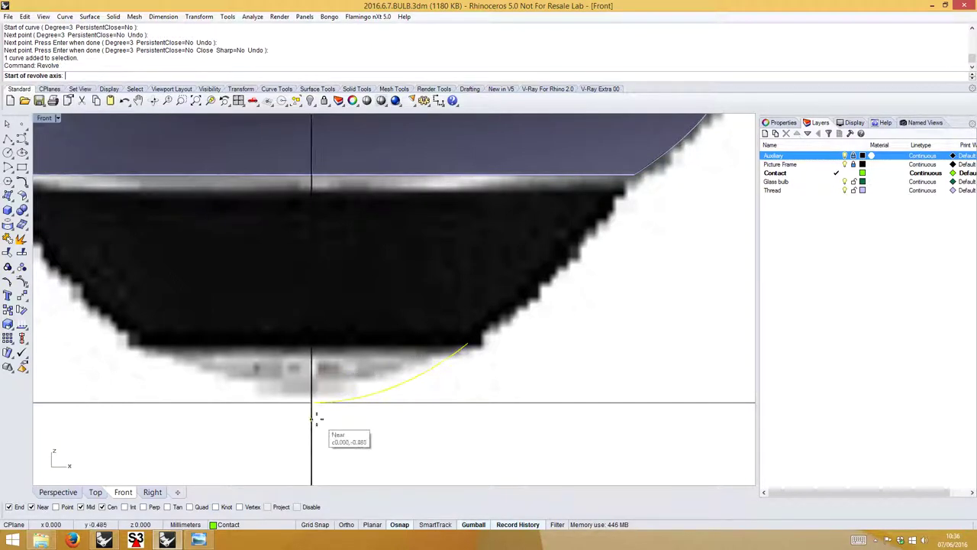
click(311, 421)
click(311, 348)
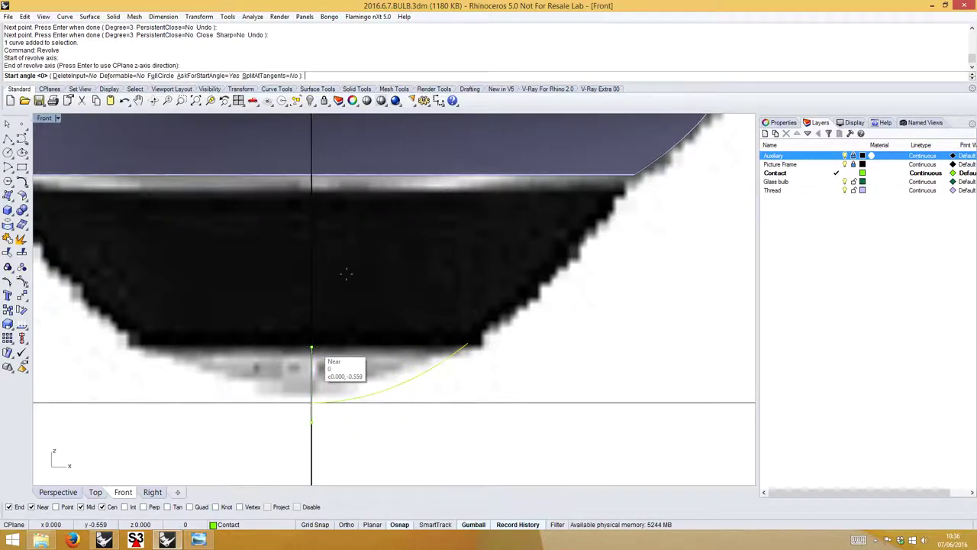
click(161, 75)
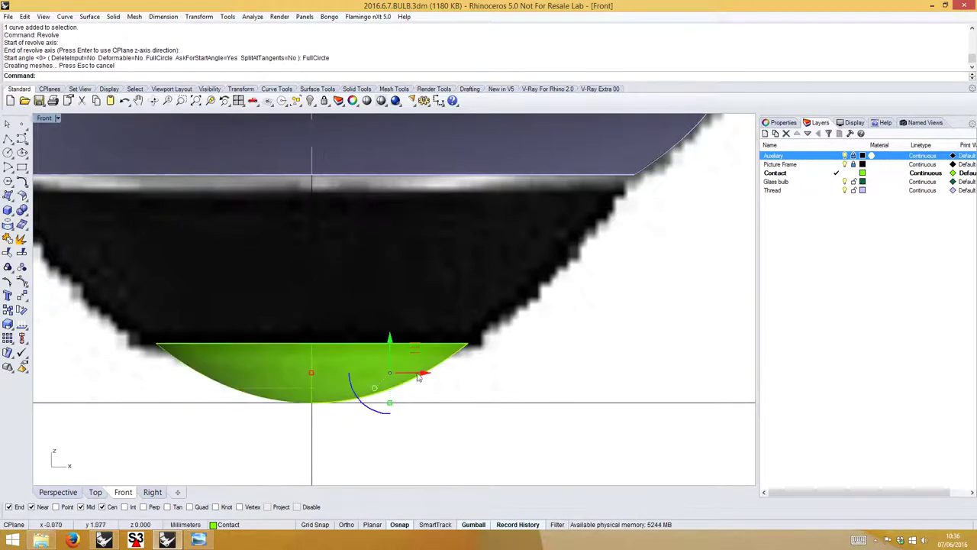
Hide the Picture Frame and Auxiliary layers and inspect the gap between contact and threaded base in the Perspective view.
click(845, 164)
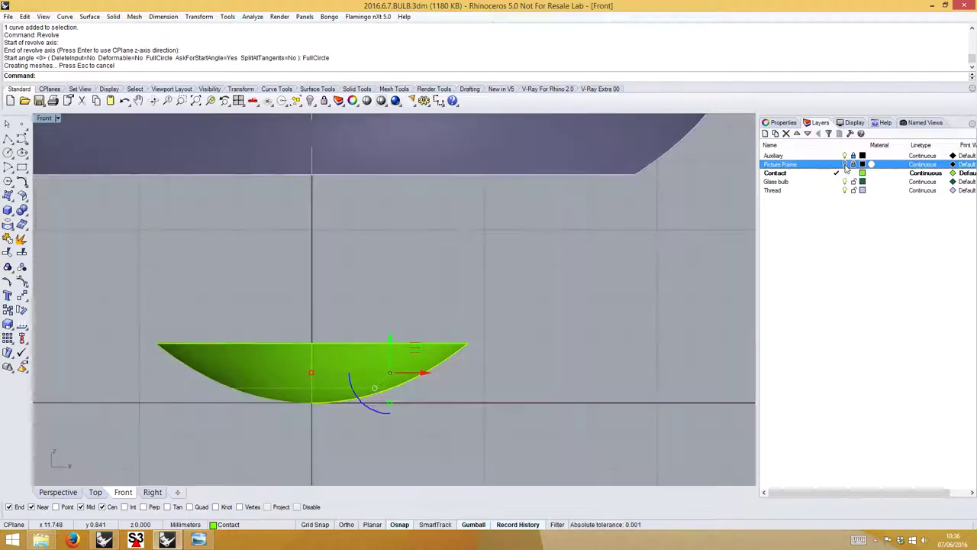
click(845, 155)
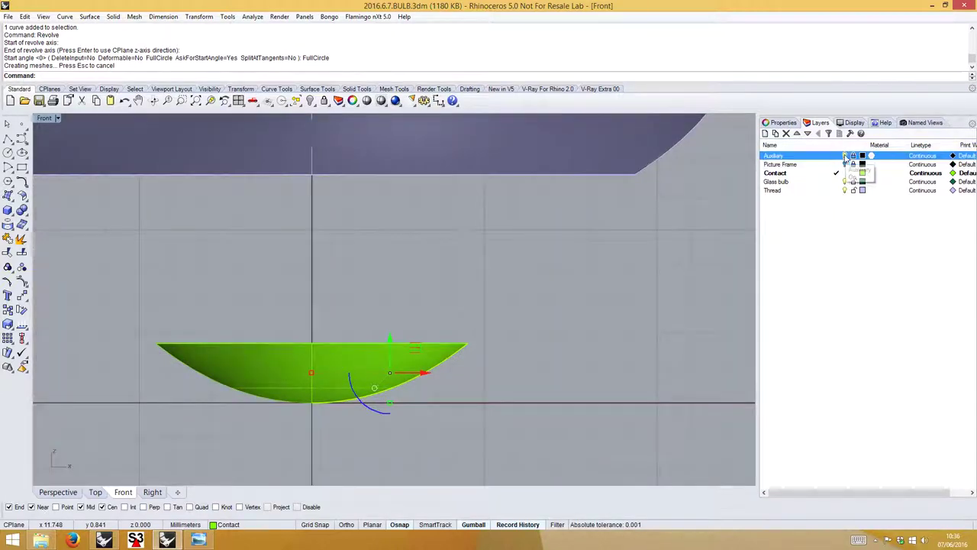
click(59, 494)
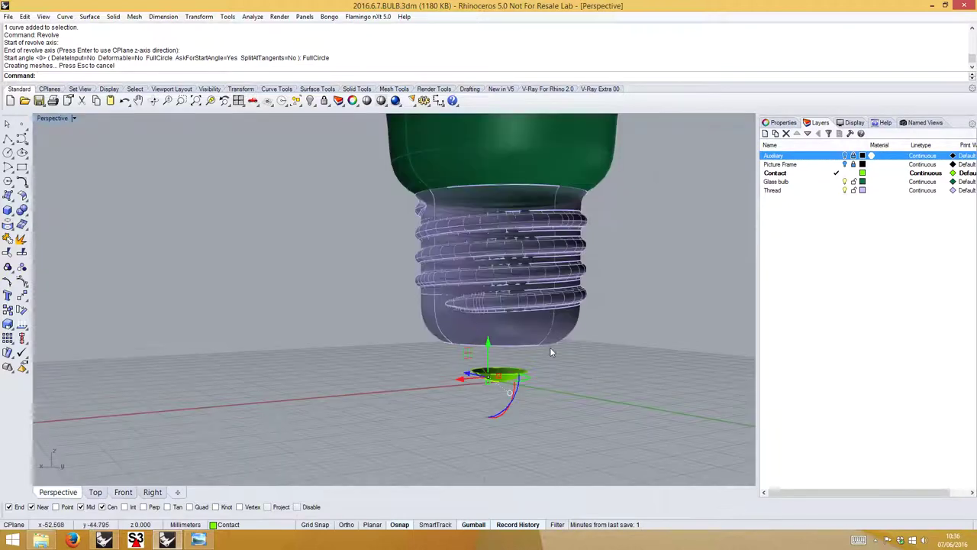
right_drag(536, 396, 527, 214)
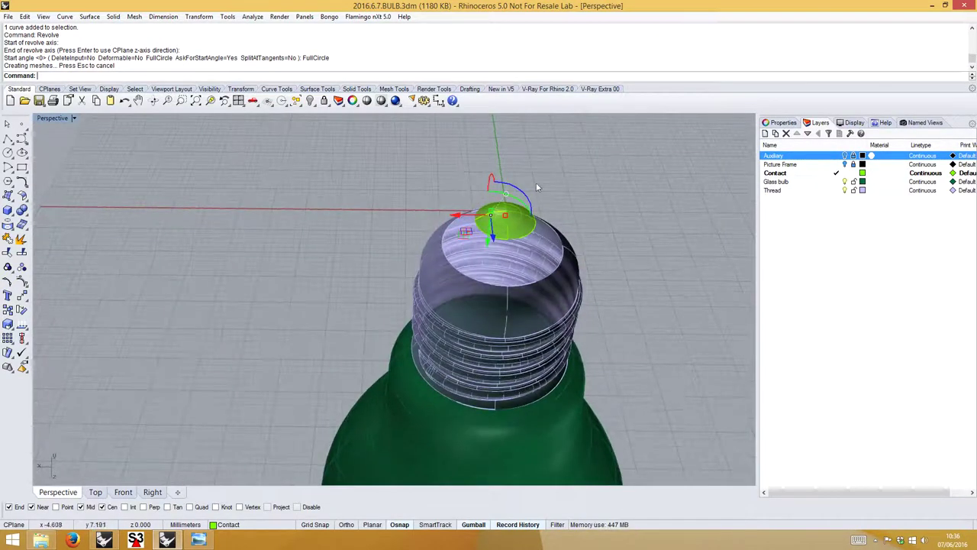
scroll(522, 212, up, 5)
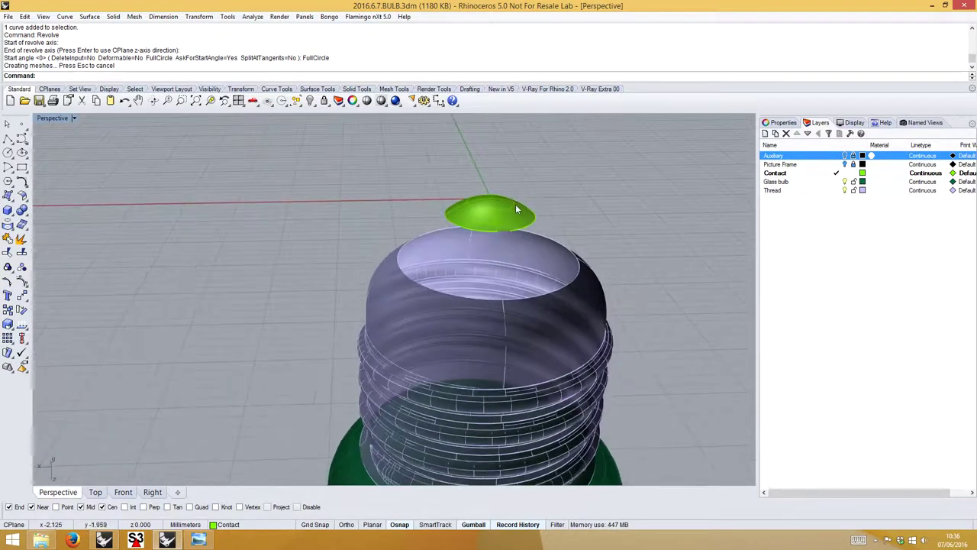
right_drag(527, 215, 405, 203)
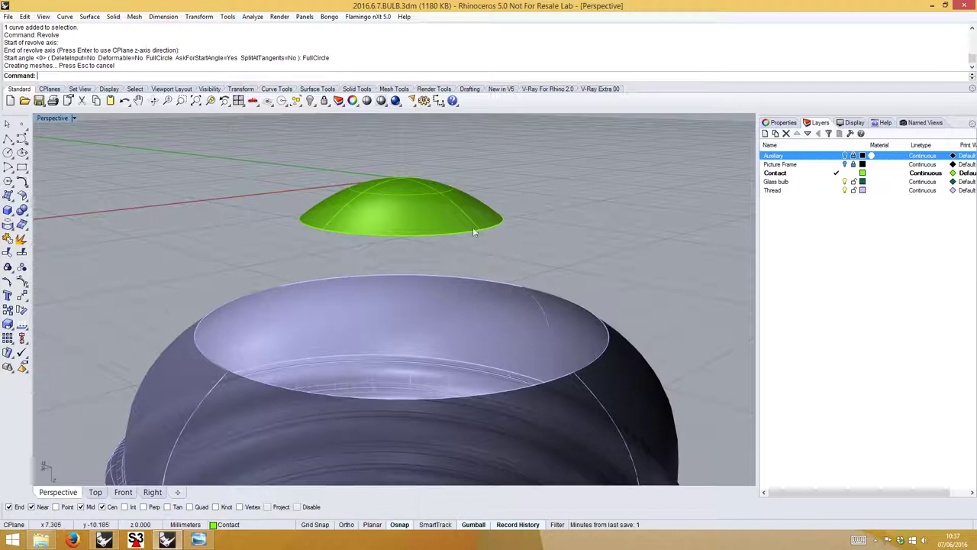
right_drag(473, 229, 535, 315)
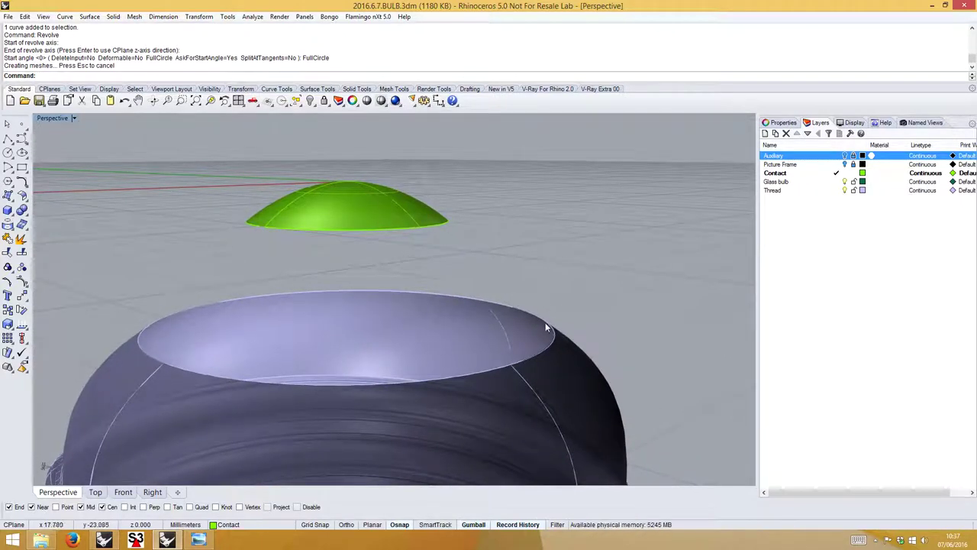
Create a blend surface between the thread's open rim and the contact's edge with Tangency continuity at both edges.
click(23, 196)
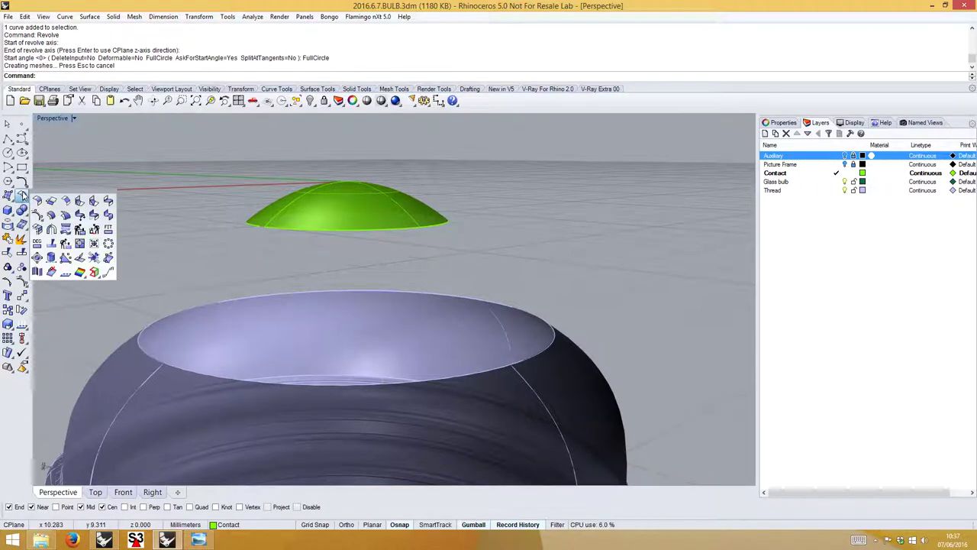
click(108, 201)
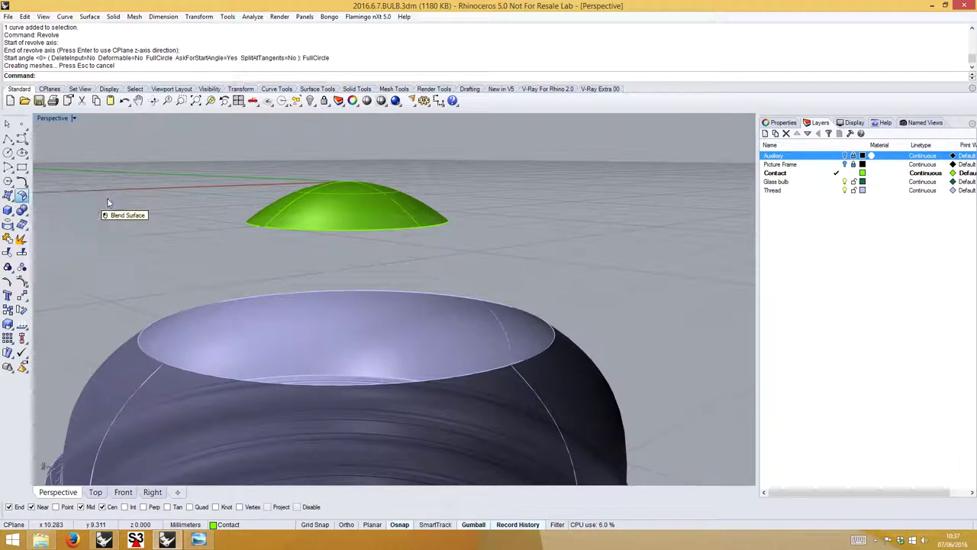
click(525, 364)
click(432, 227)
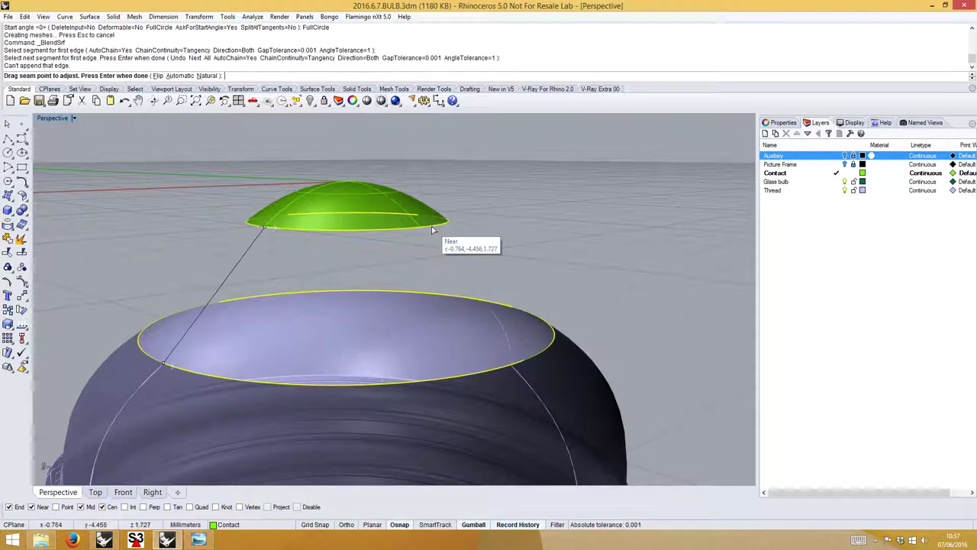
key(Return)
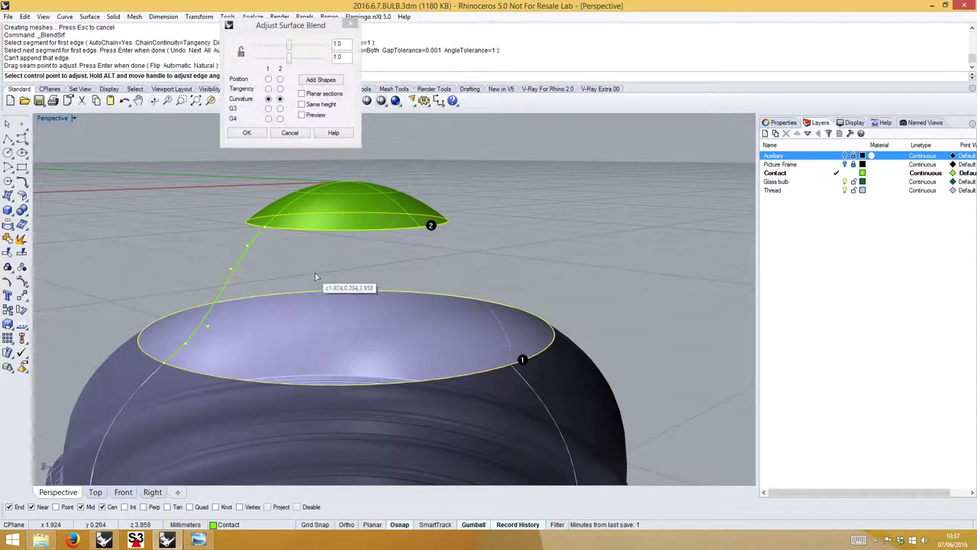
right_drag(306, 274, 324, 260)
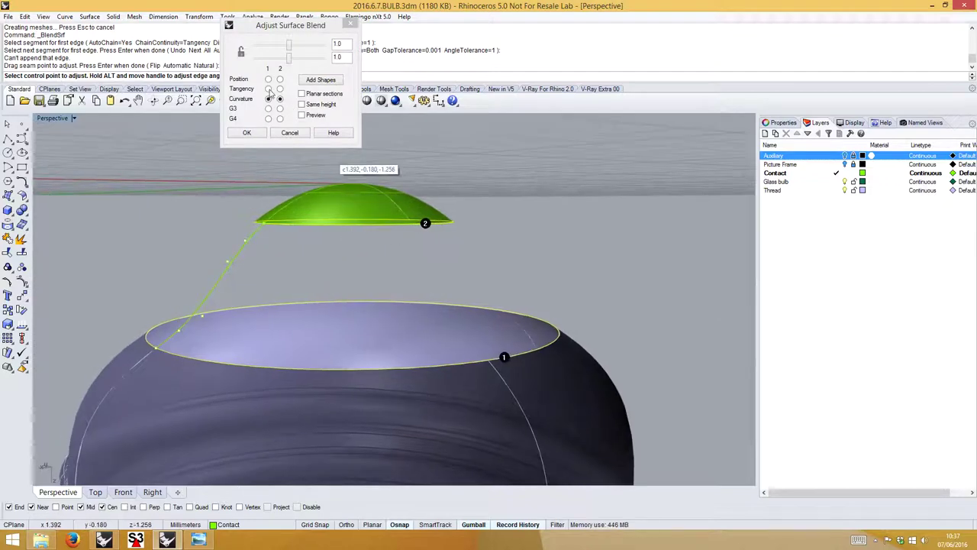
click(268, 89)
click(279, 88)
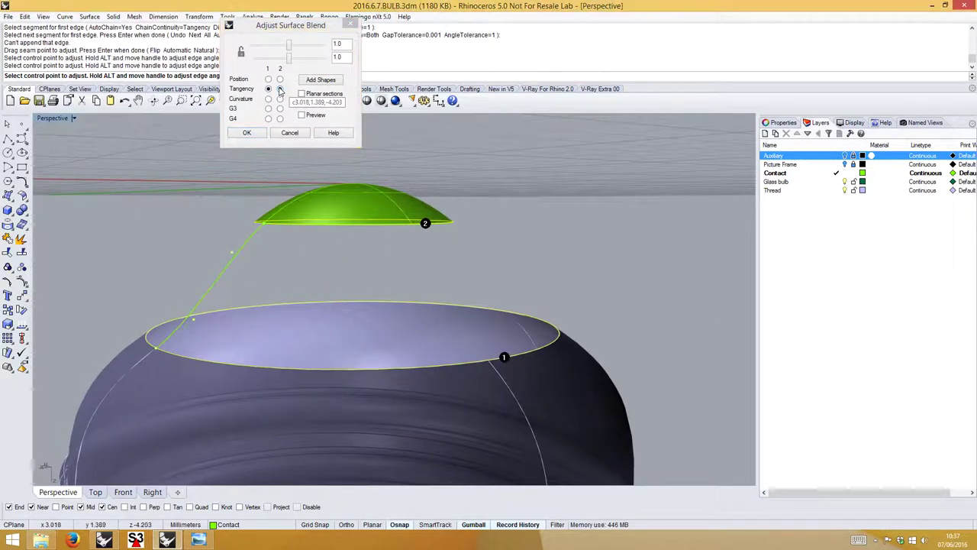
right_drag(355, 272, 397, 272)
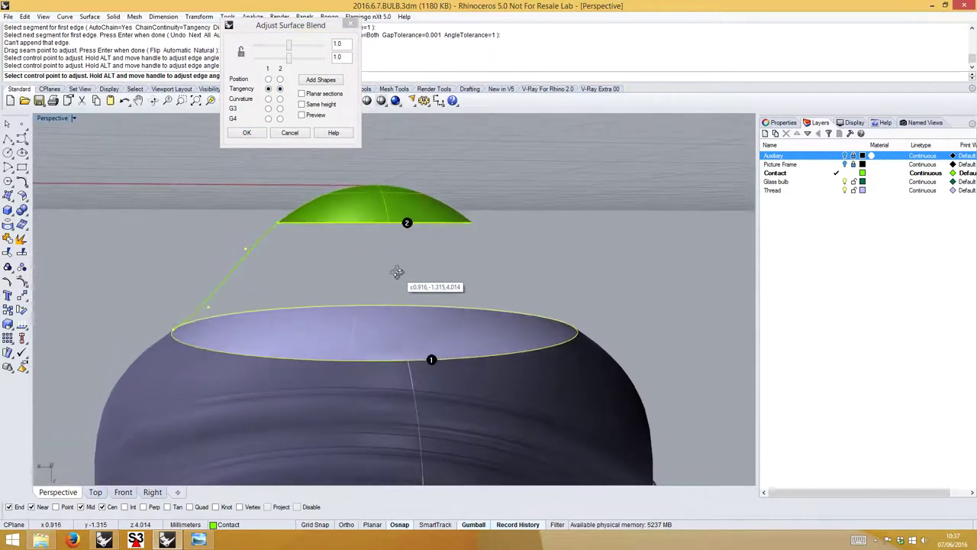
click(247, 133)
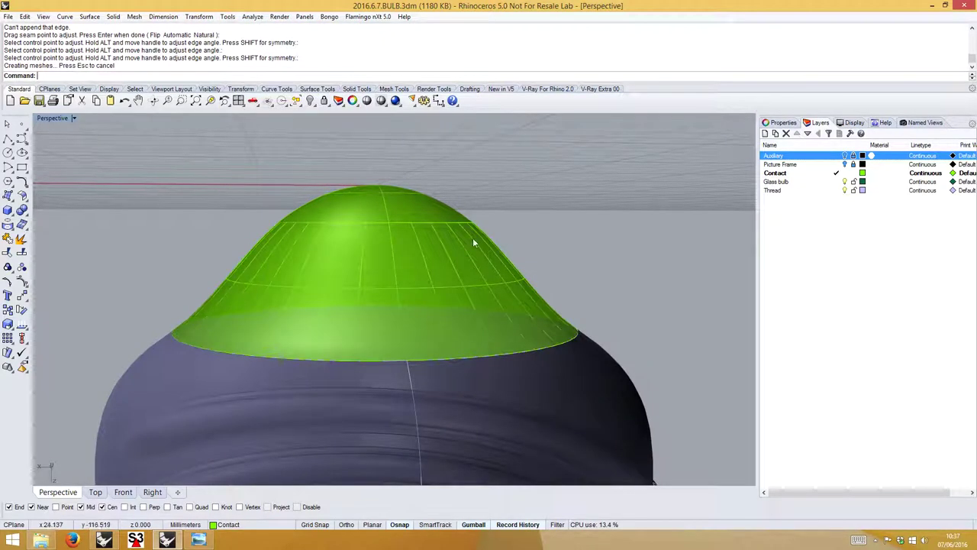
right_drag(266, 264, 336, 310)
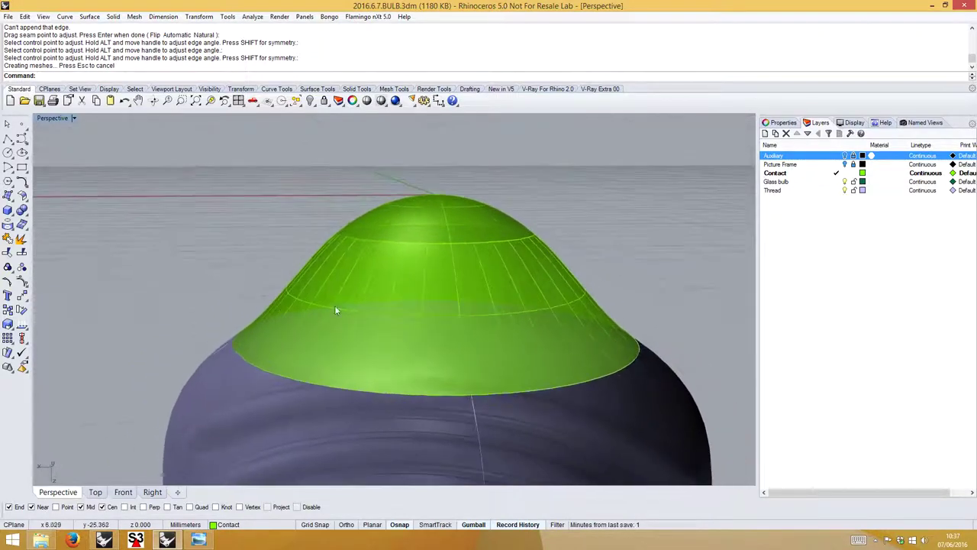
Create a layer named Ceramic and give it a blue color with RGB 63, 63, 255.
click(765, 134)
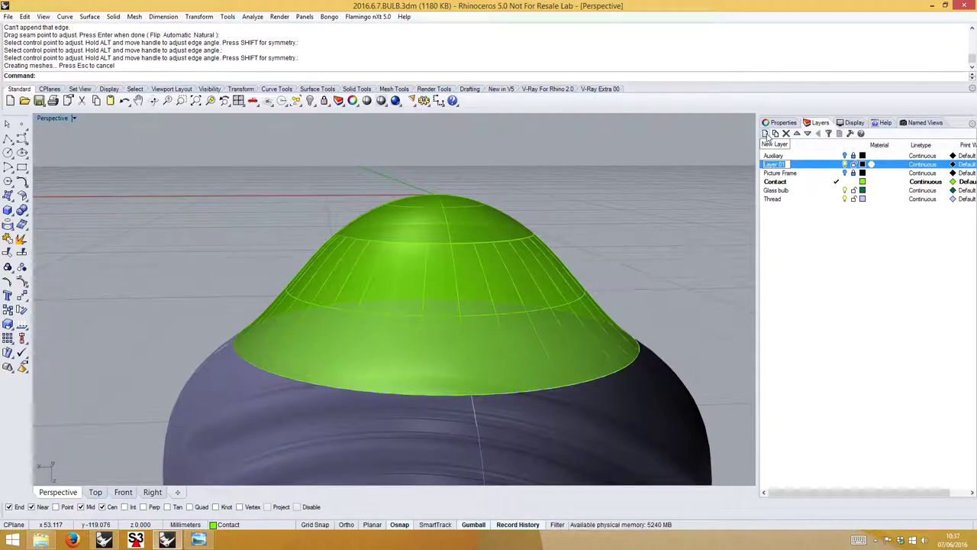
text(Ceramic)
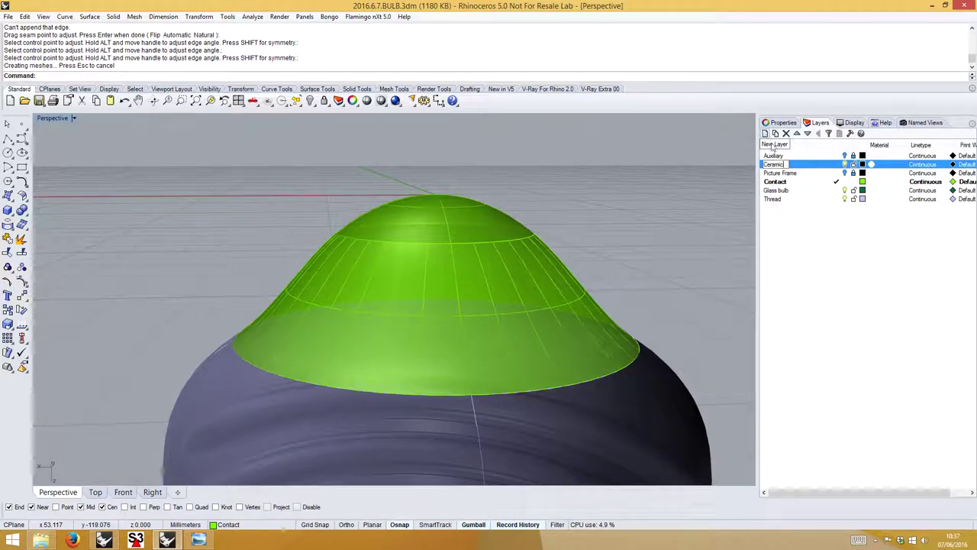
click(808, 235)
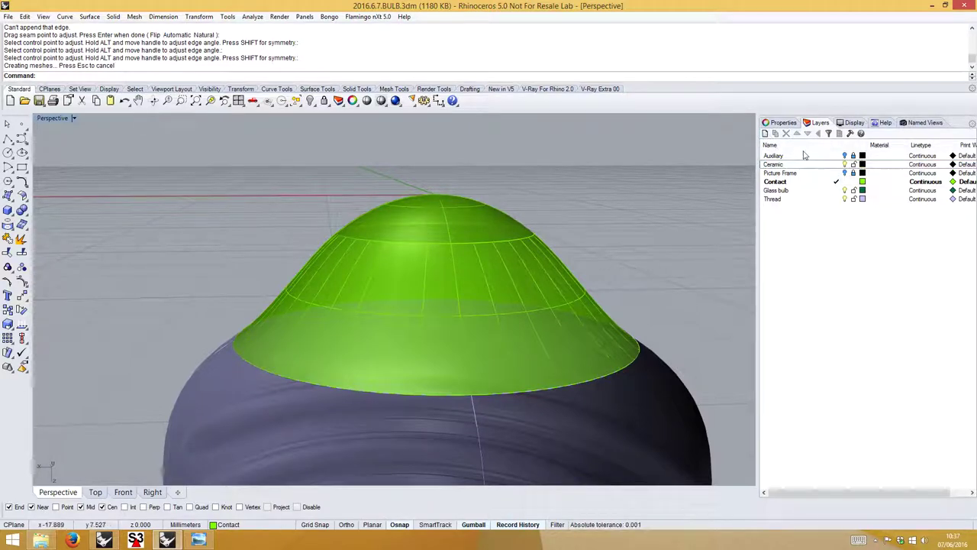
click(863, 165)
click(862, 164)
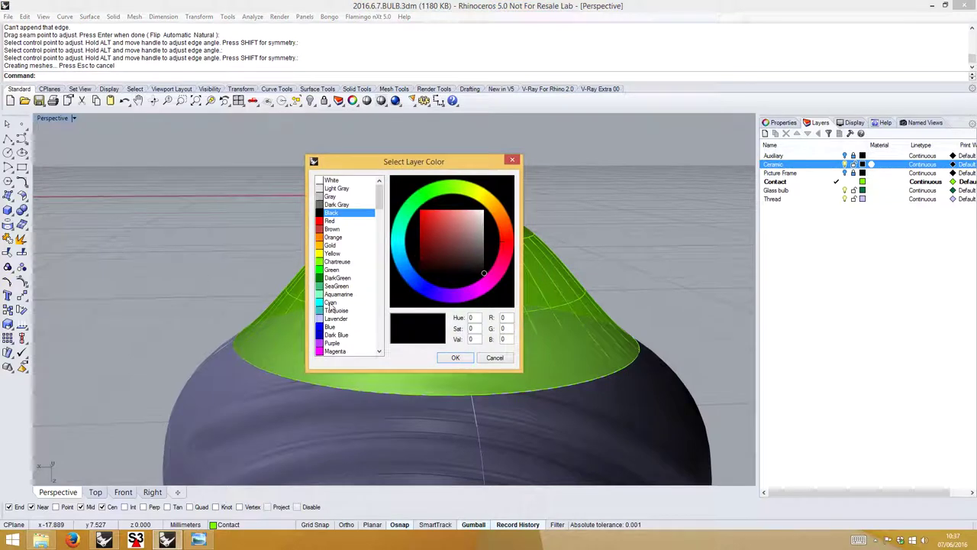
drag(377, 196, 380, 237)
click(324, 238)
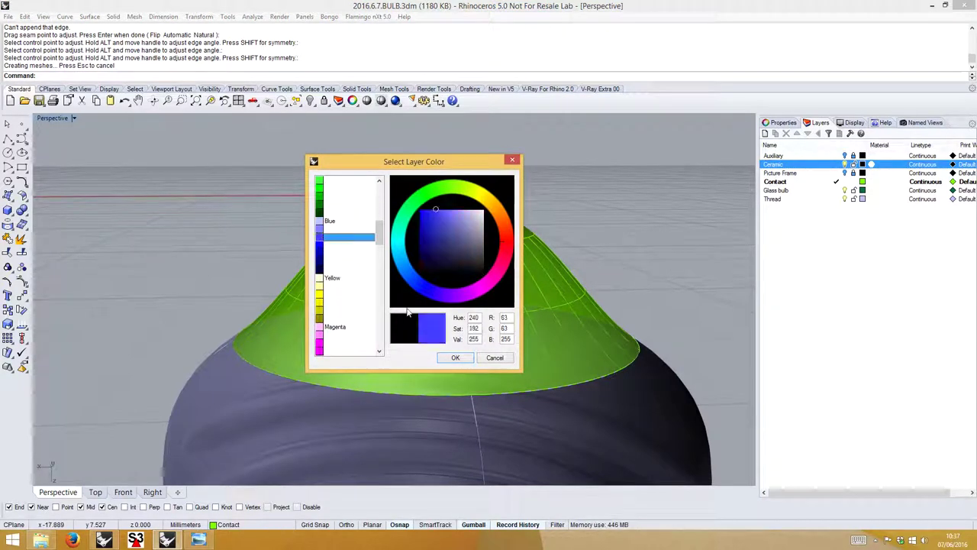
click(453, 358)
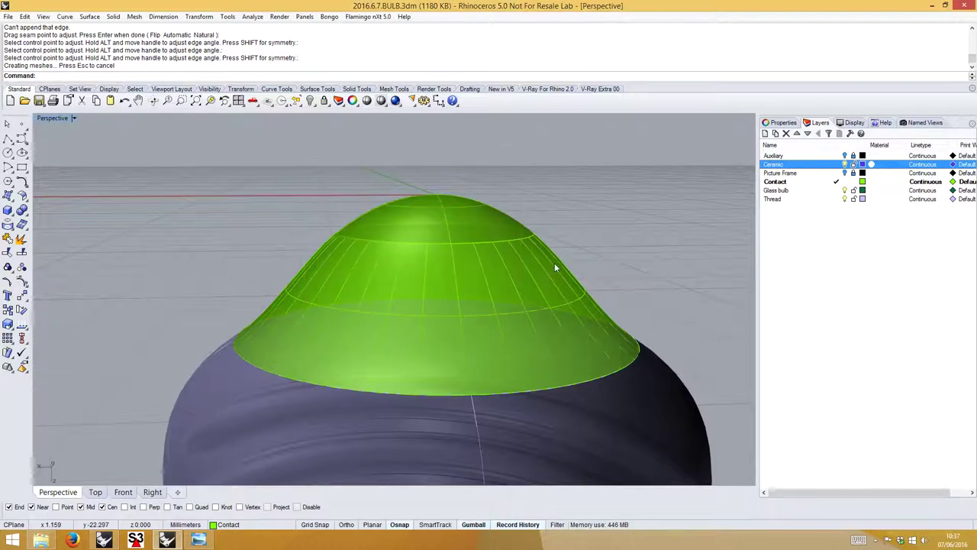
Move the blend surface to the Ceramic layer and check its joint with the contact.
click(555, 267)
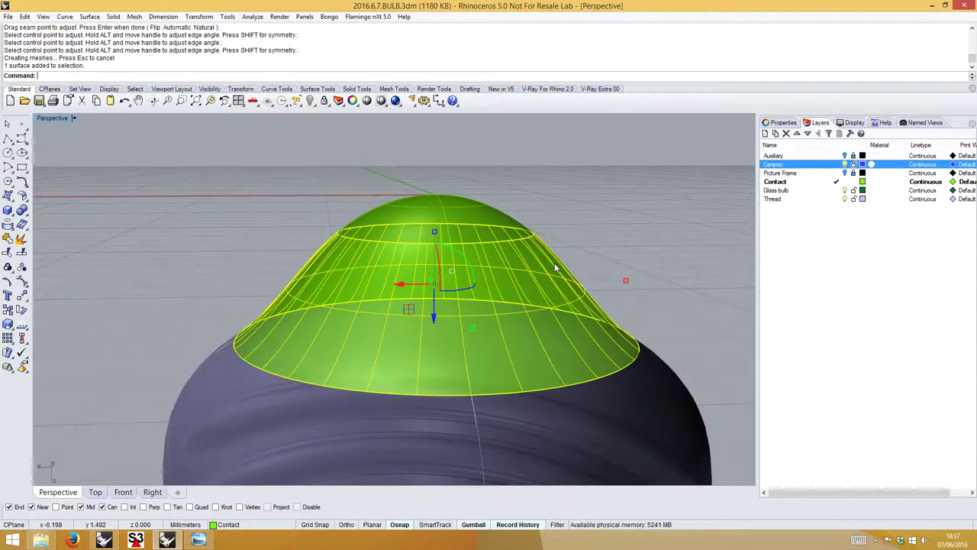
right_click(775, 164)
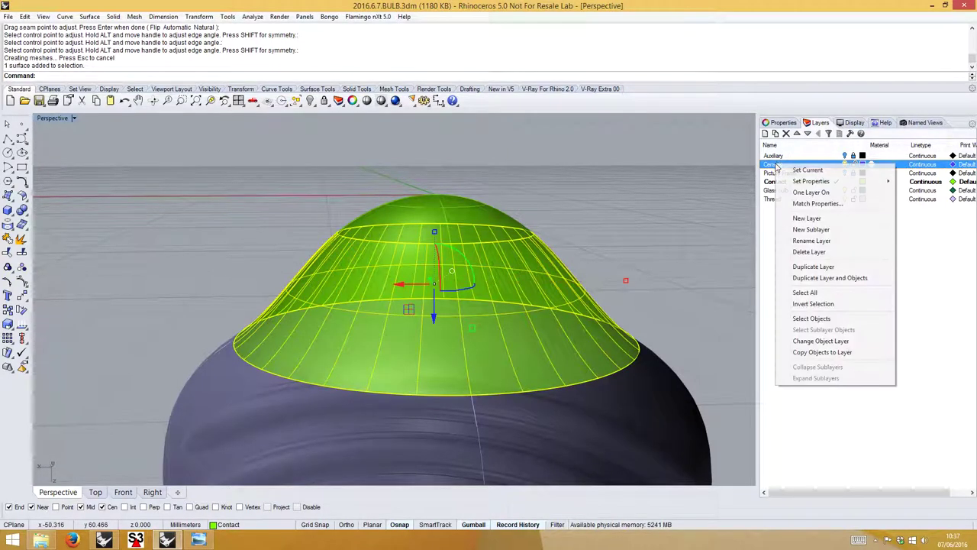
click(823, 340)
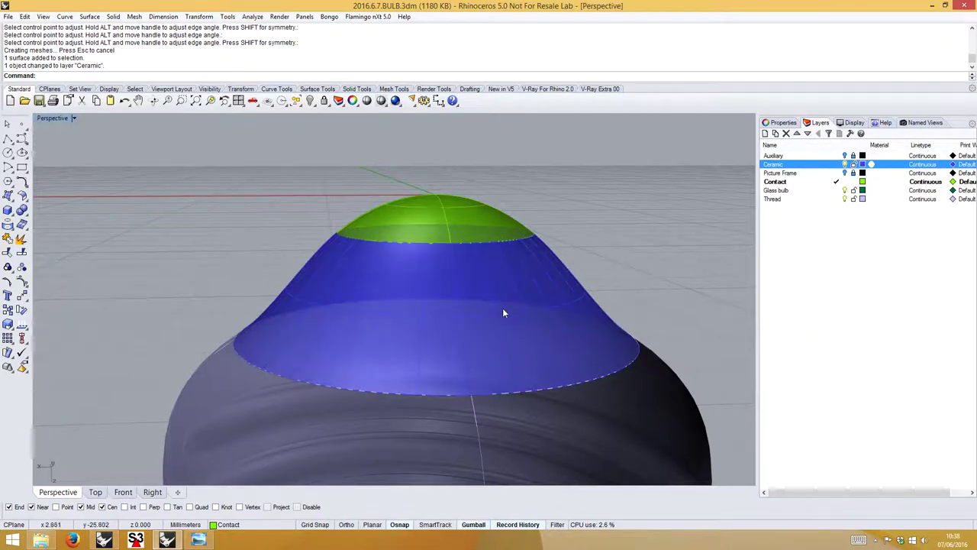
right_drag(506, 312, 506, 288)
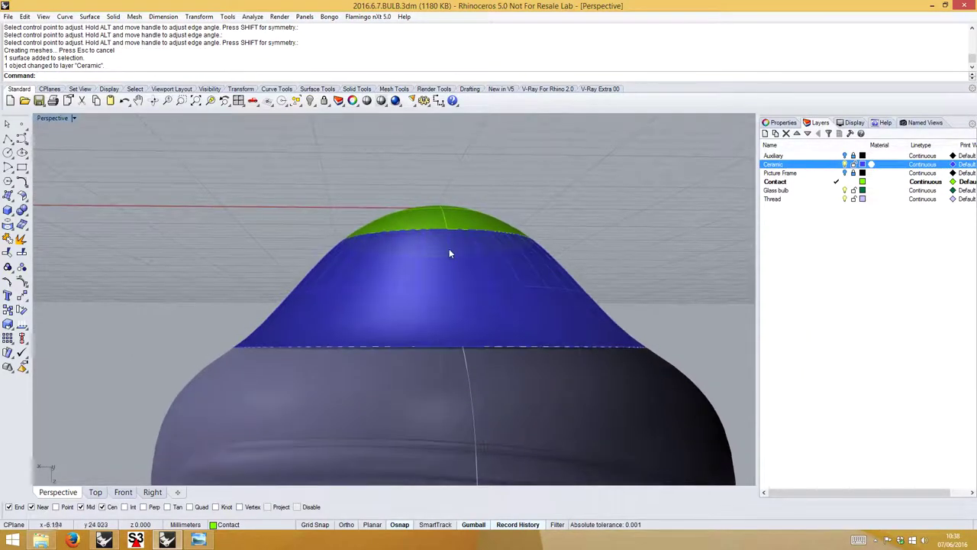
scroll(357, 232, up, 5)
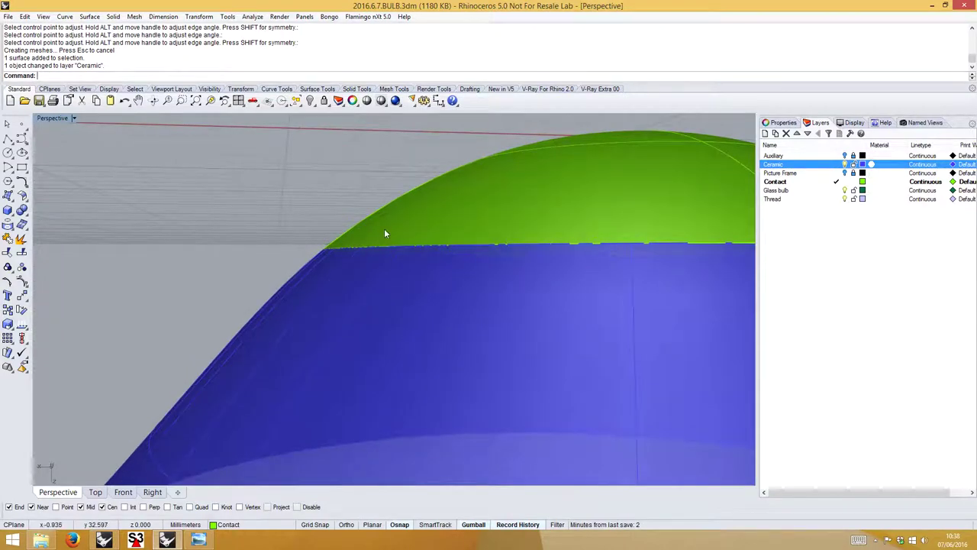
scroll(331, 246, down, 5)
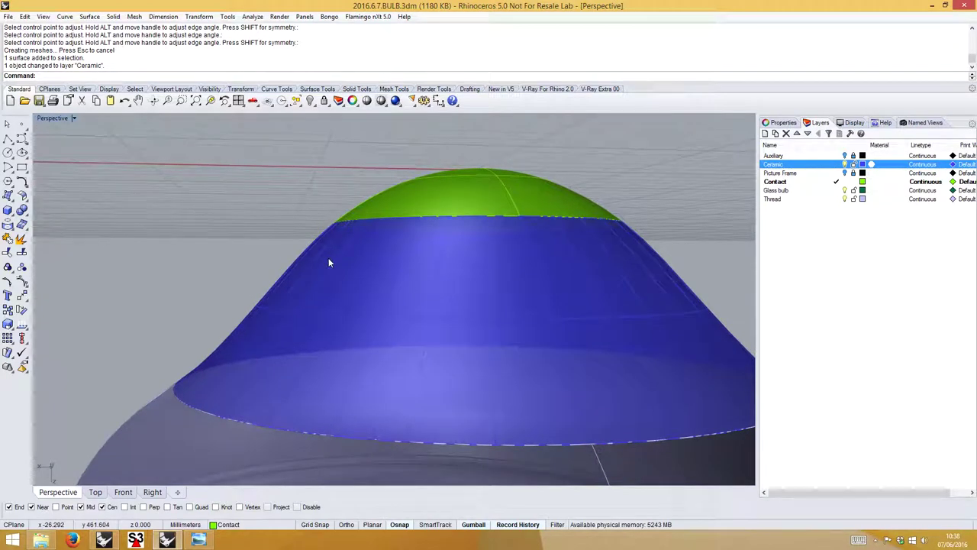
With the ceramic blend surface selected, make Ceramic the current layer and hide the Contact layer.
click(333, 240)
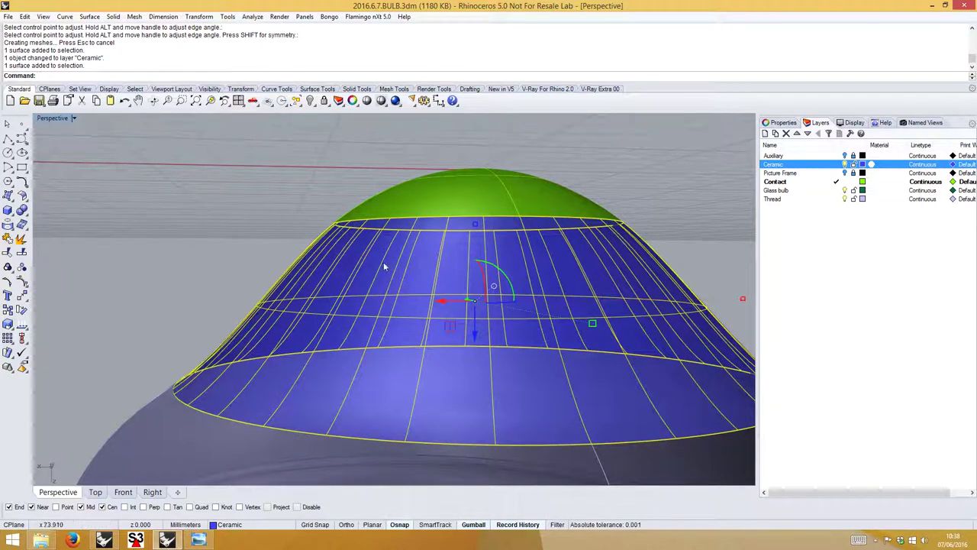
click(837, 164)
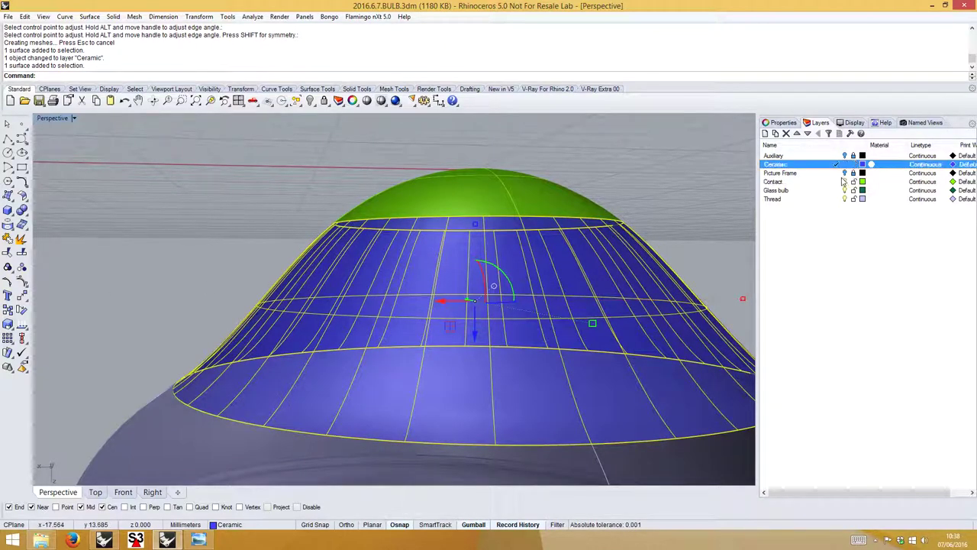
click(845, 182)
Cap both planar openings of the ceramic surface to make it a closed solid.
right_drag(596, 244, 607, 212)
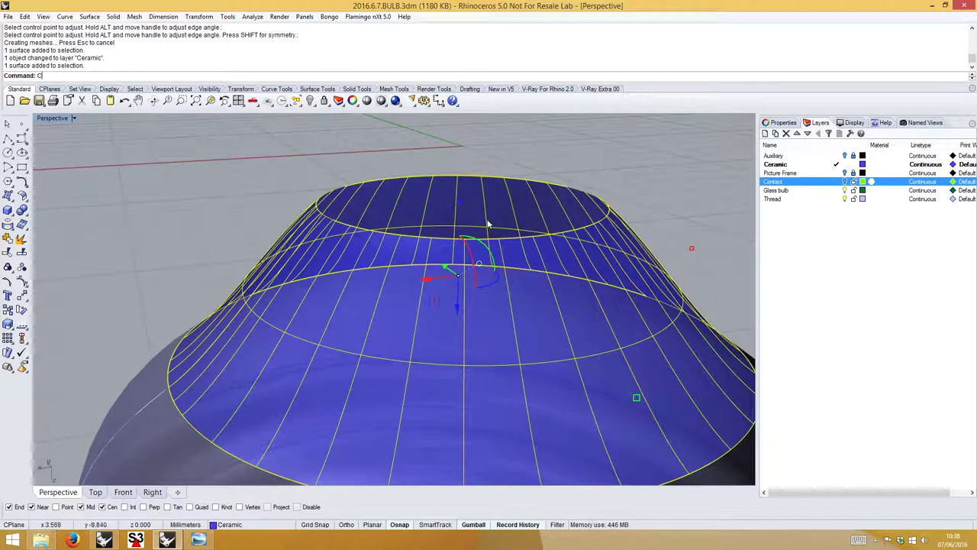
text(Cap)
key(Return)
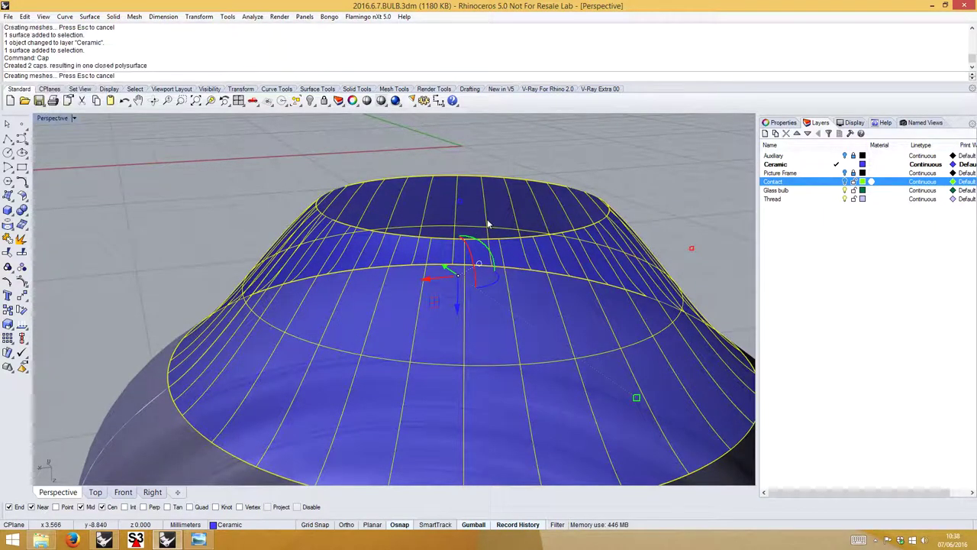
click(22, 210)
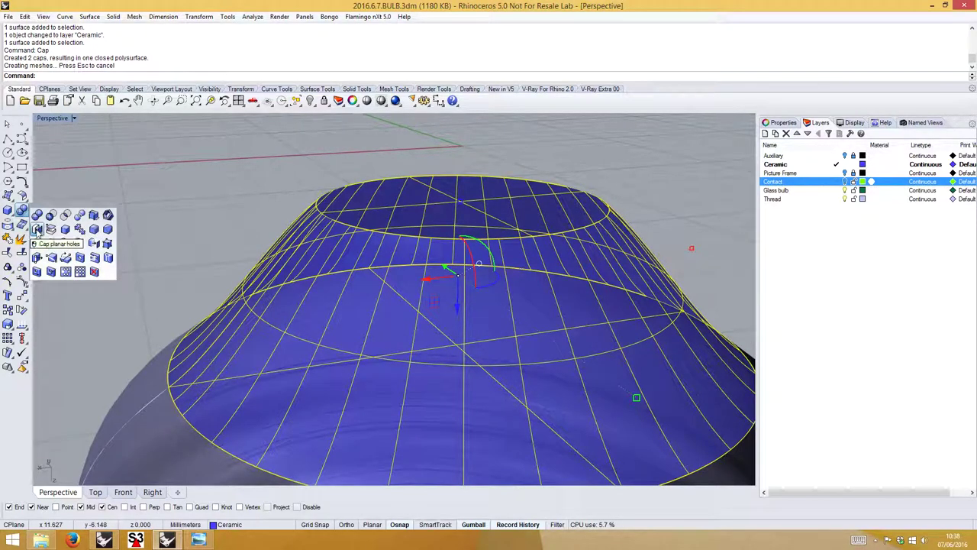
click(181, 178)
right_drag(181, 178, 300, 263)
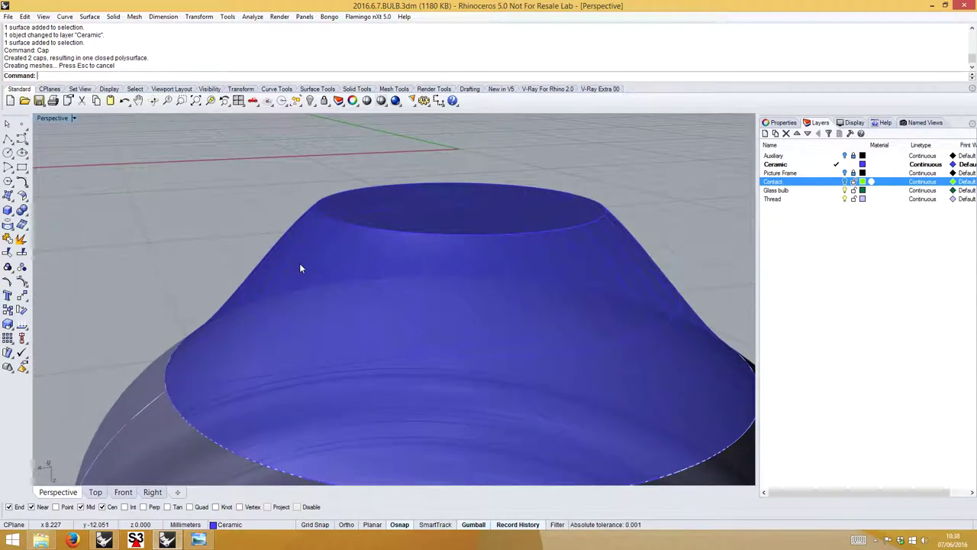
Fillet the ceramic solid's smaller circular edge, where the contact sits, with a 0.2 mm radius.
click(22, 211)
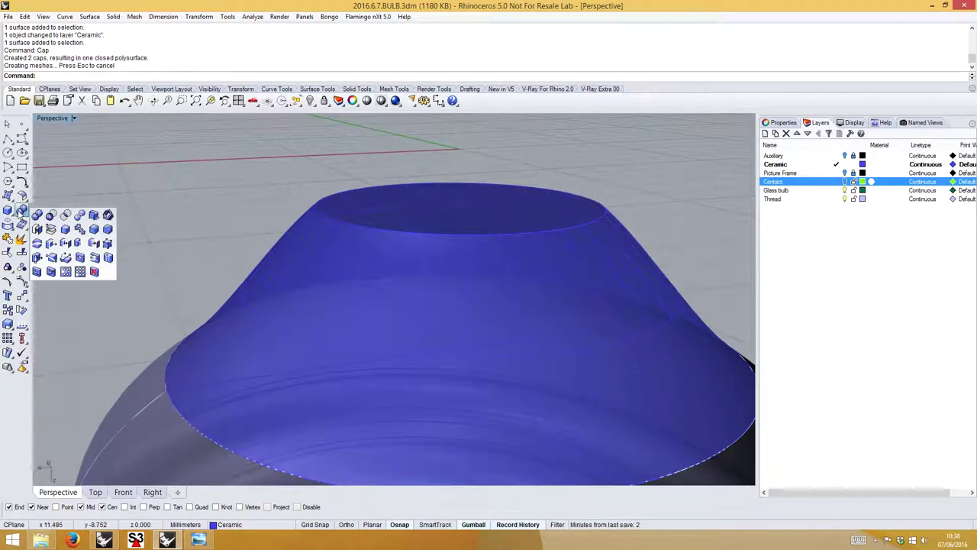
click(93, 229)
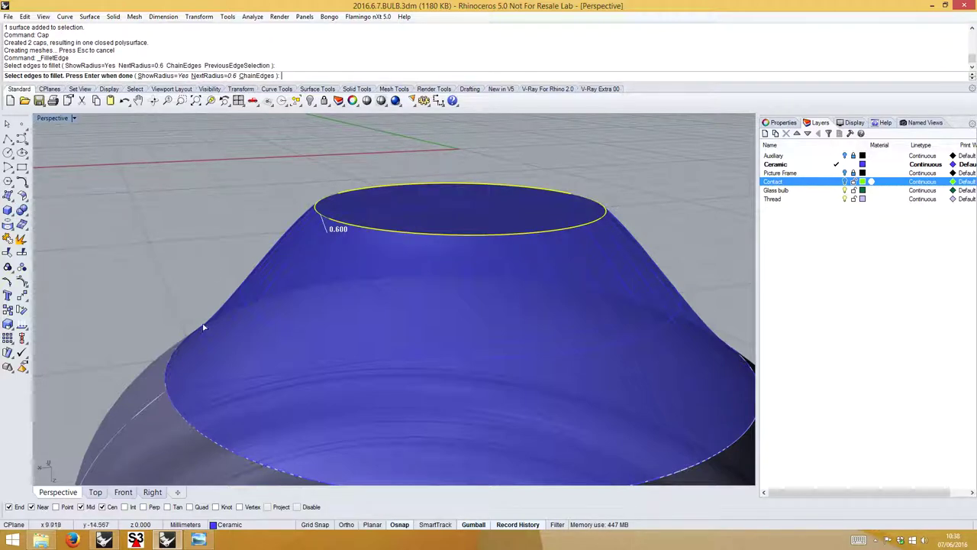
key(Return)
scroll(322, 191, up, 5)
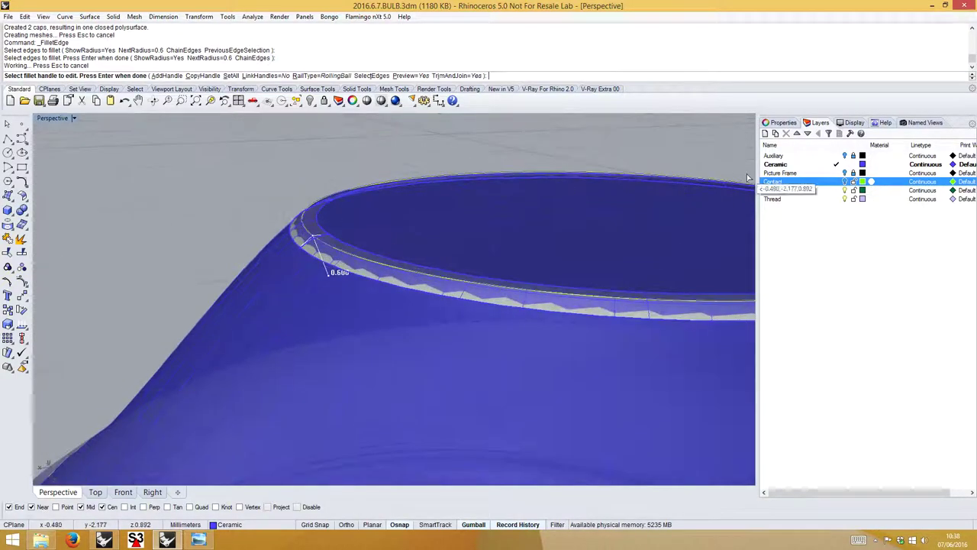
right_drag(331, 299, 332, 243)
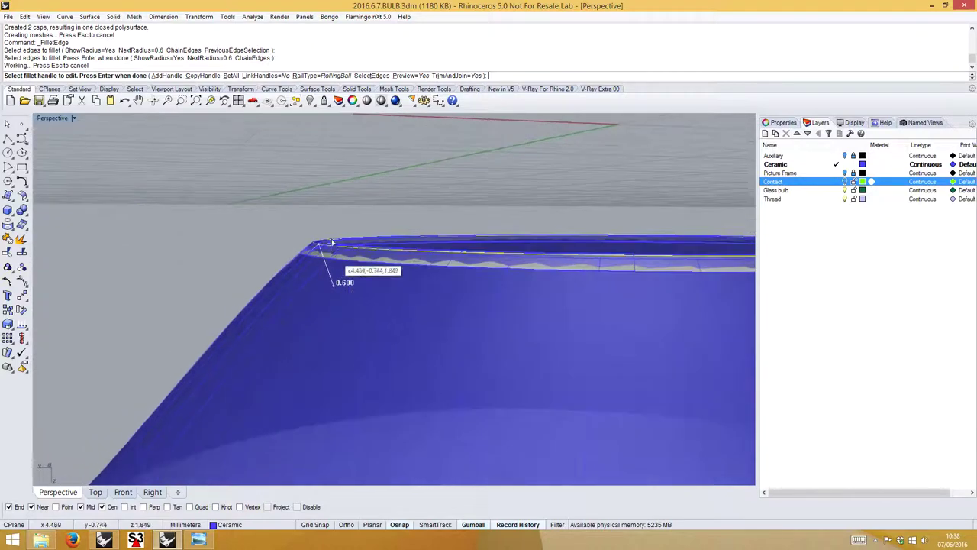
click(230, 75)
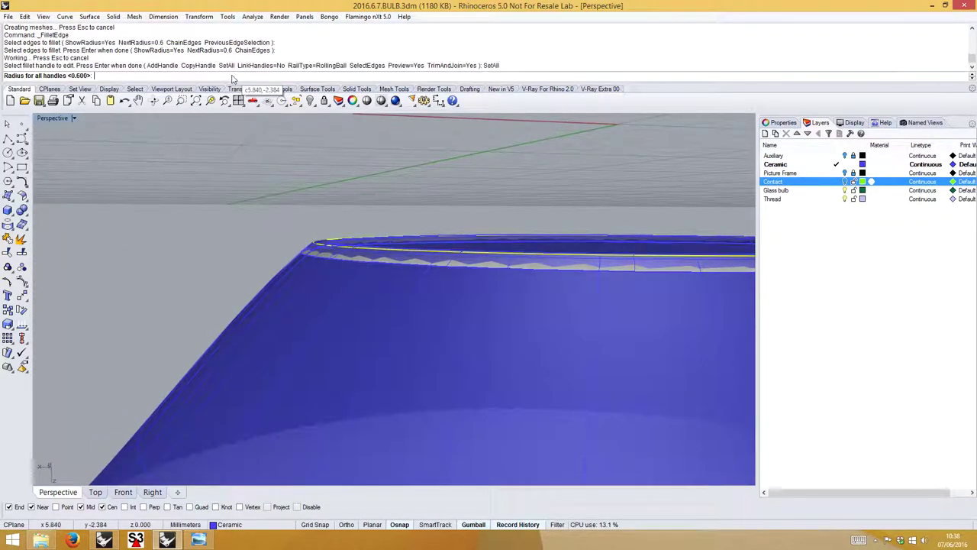
text(0.2)
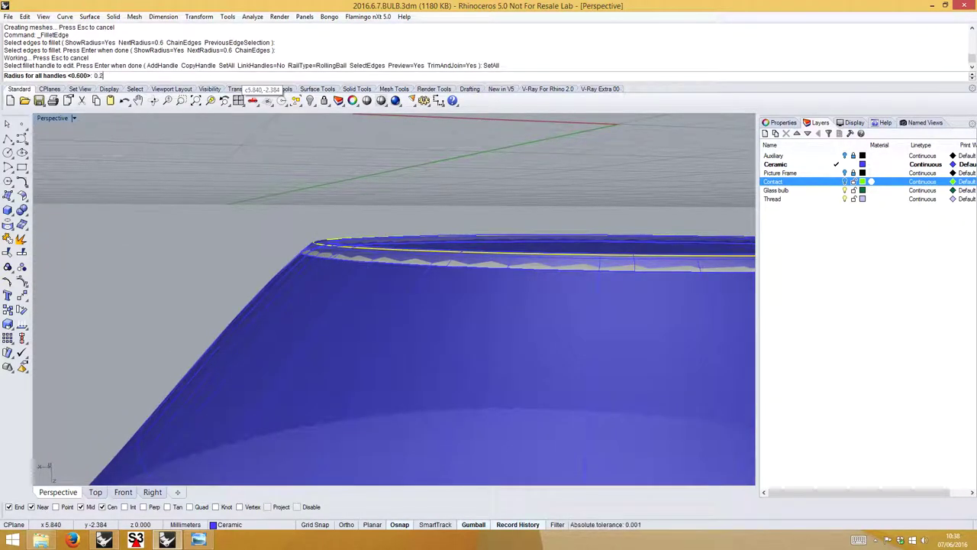
key(Return)
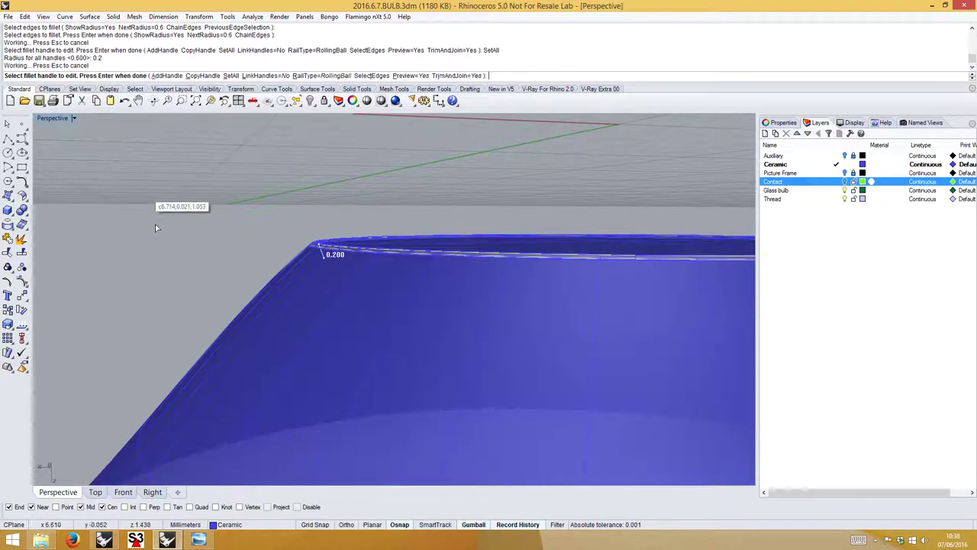
key(Return)
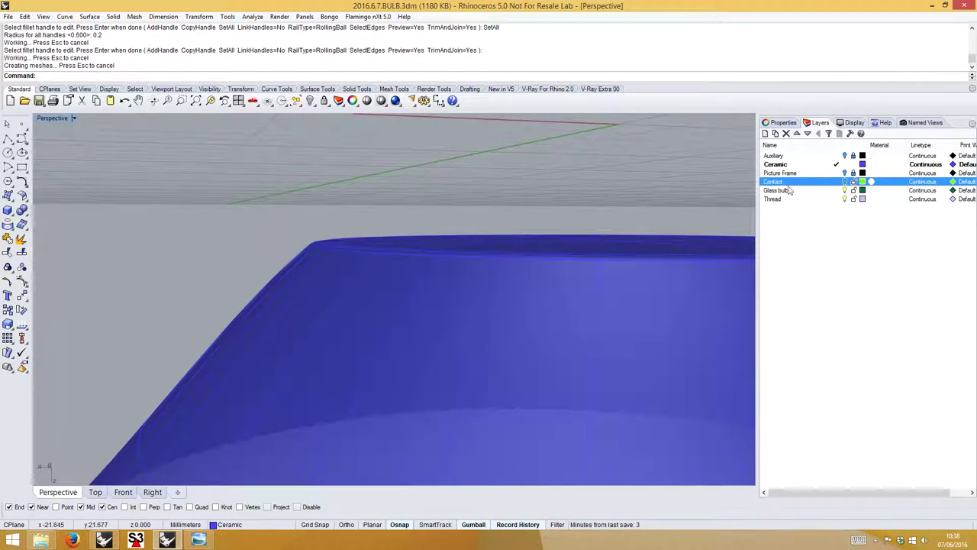
Show the Contact layer again and examine where the contact meets the ceramic's filleted edge.
click(845, 182)
scroll(364, 235, up, 3)
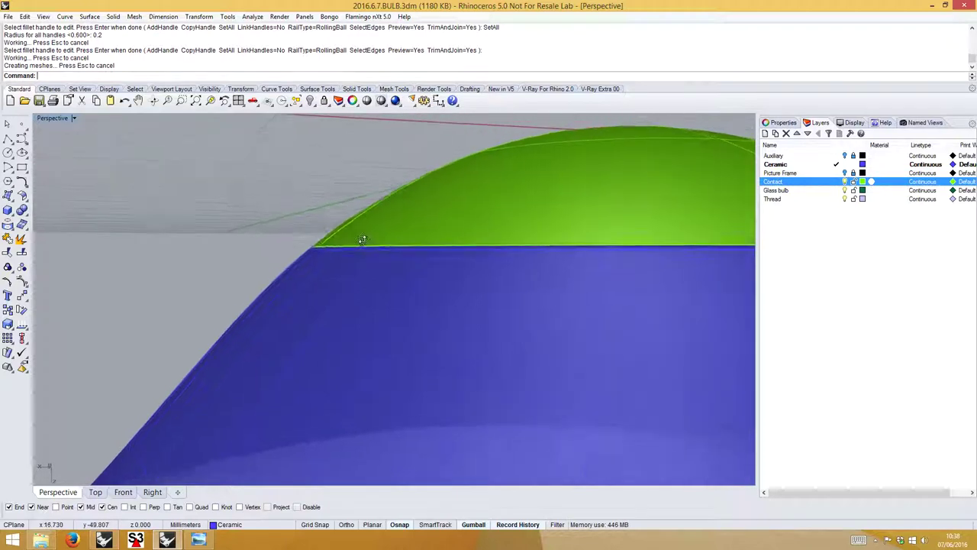
scroll(332, 243, up, 2)
scroll(280, 265, up, 2)
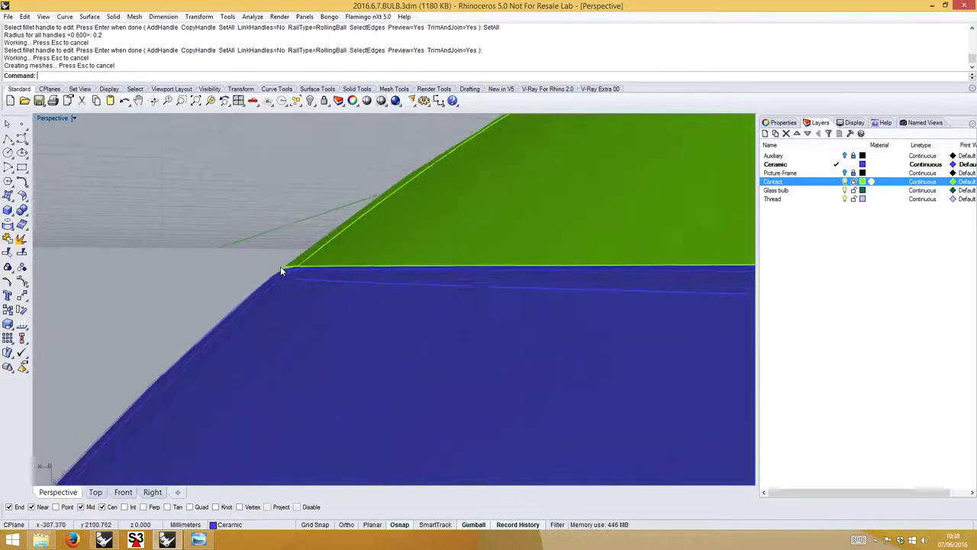
right_drag(289, 264, 302, 270)
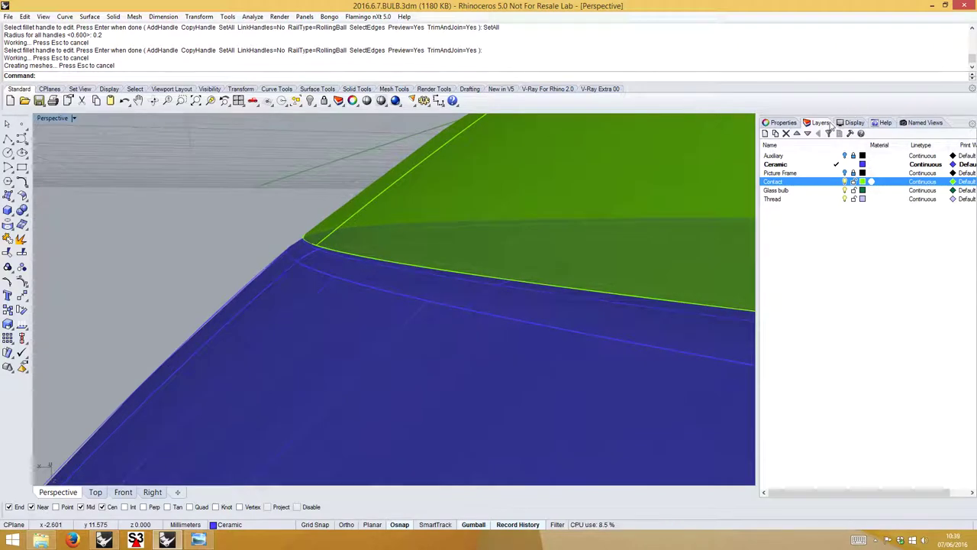
right_drag(332, 195, 276, 236)
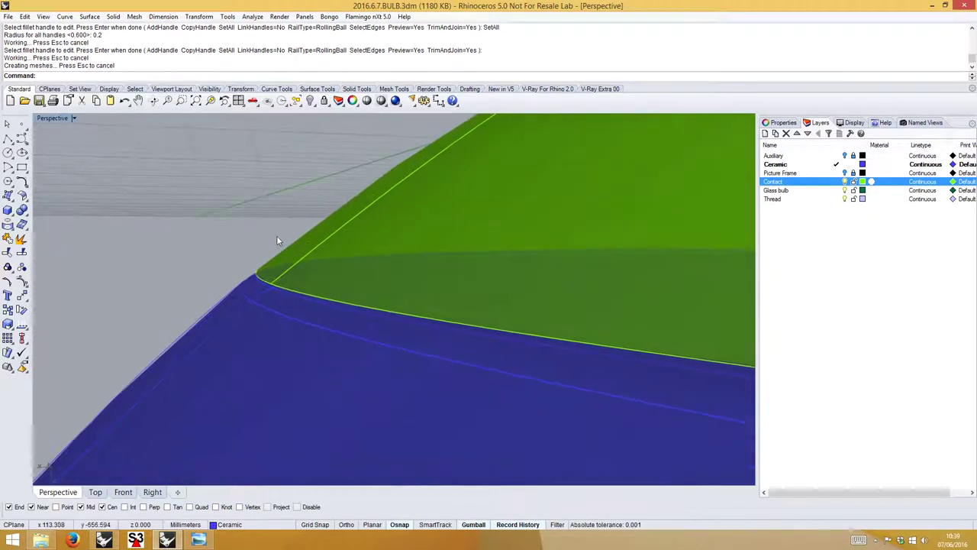
scroll(257, 263, down, 4)
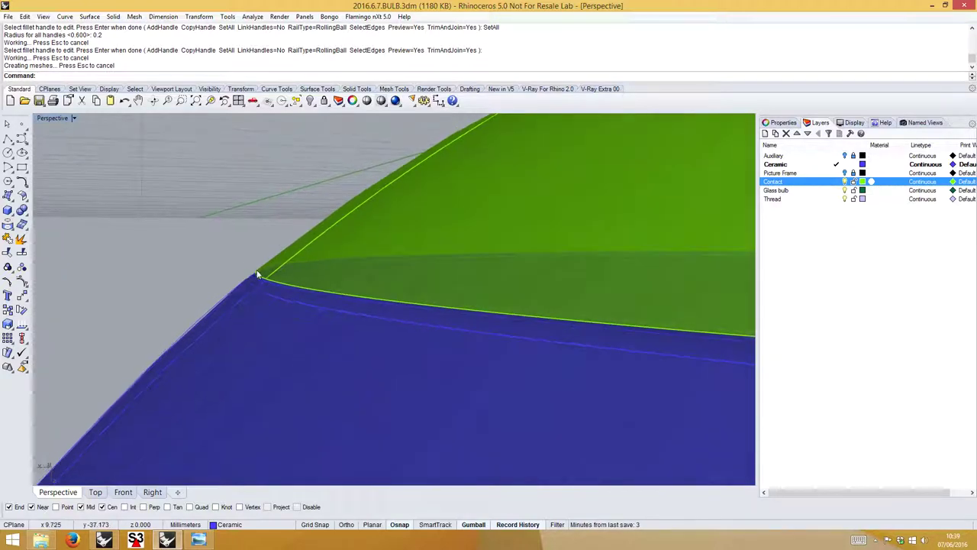
right_drag(258, 281, 290, 270)
Cap the contact dome's planar opening to make it a closed solid.
click(322, 239)
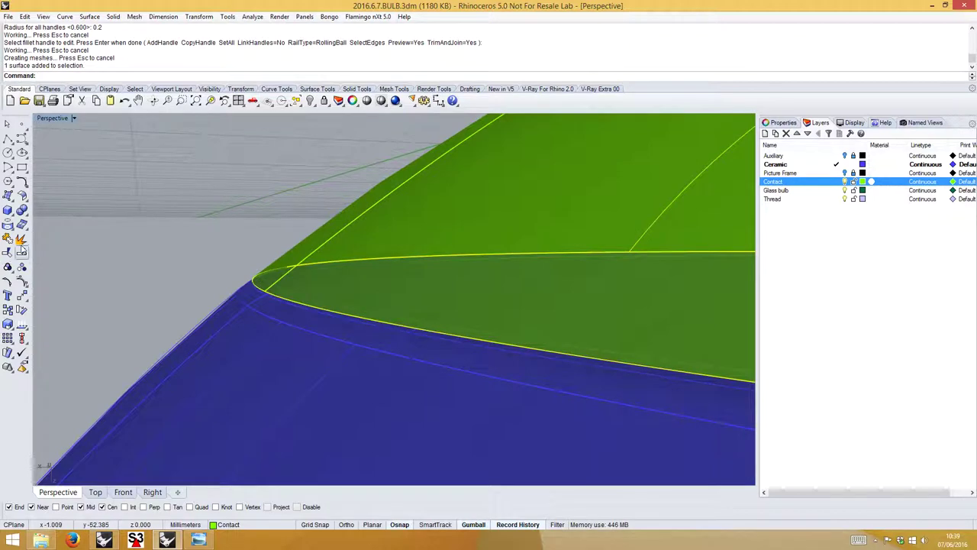
text(Cap)
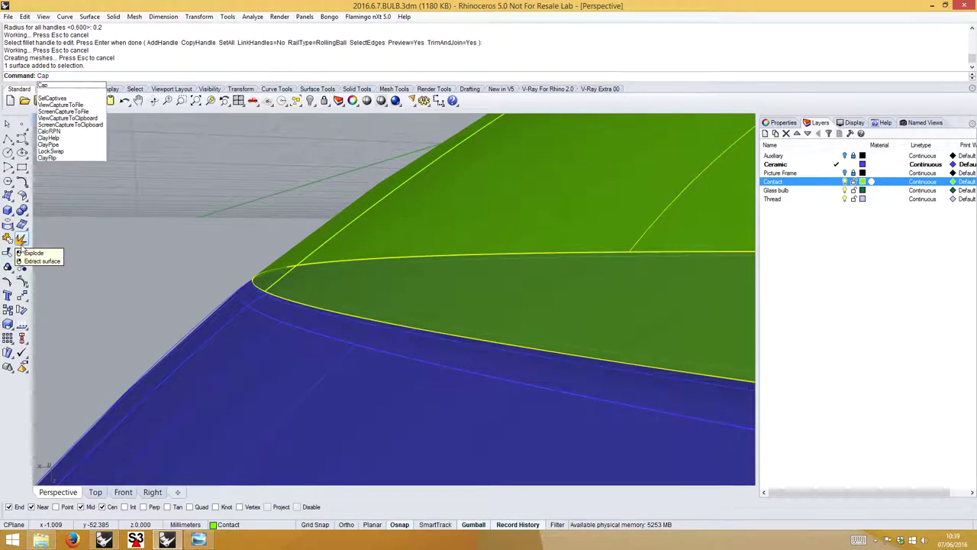
key(Return)
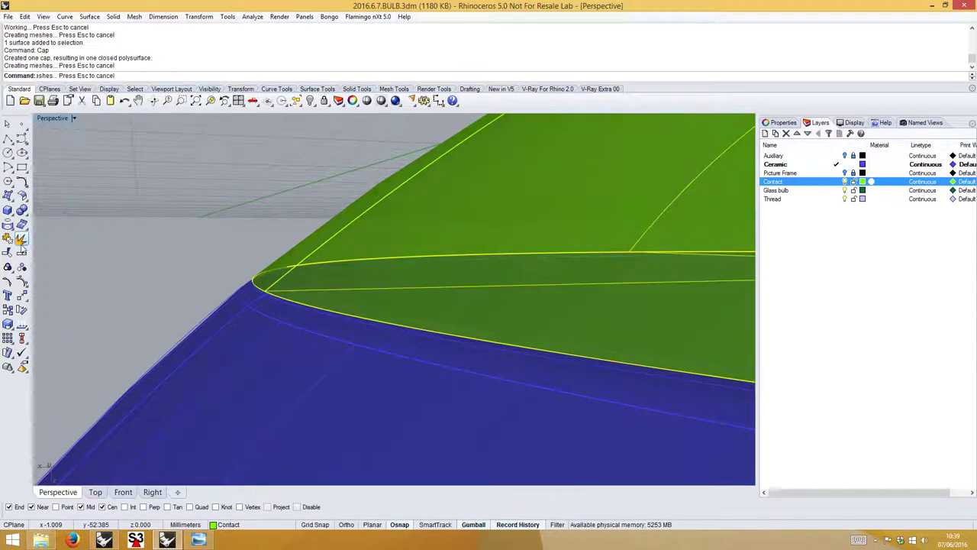
click(240, 269)
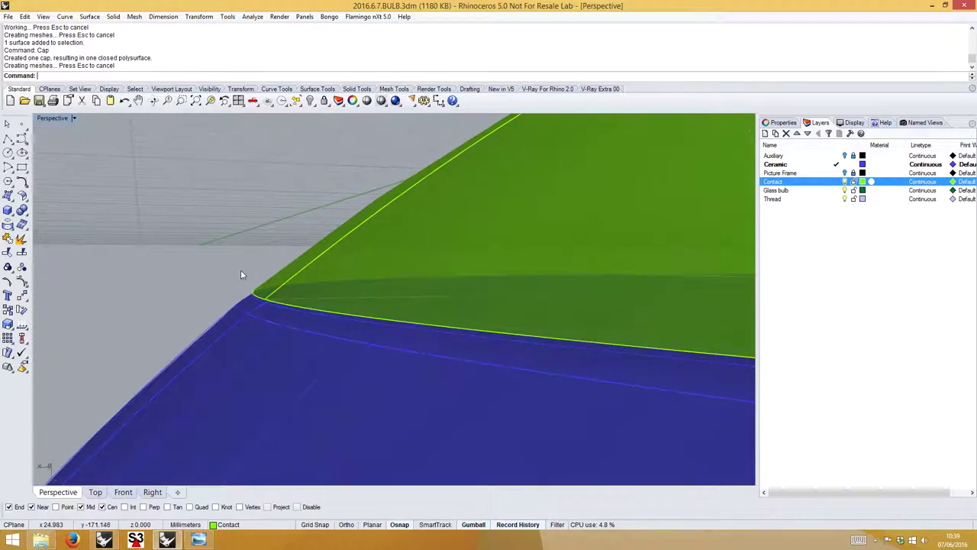
Fillet the contact solid's circular base edge, where it sits on the ceramic, with a 0.1 mm radius.
right_click(205, 78)
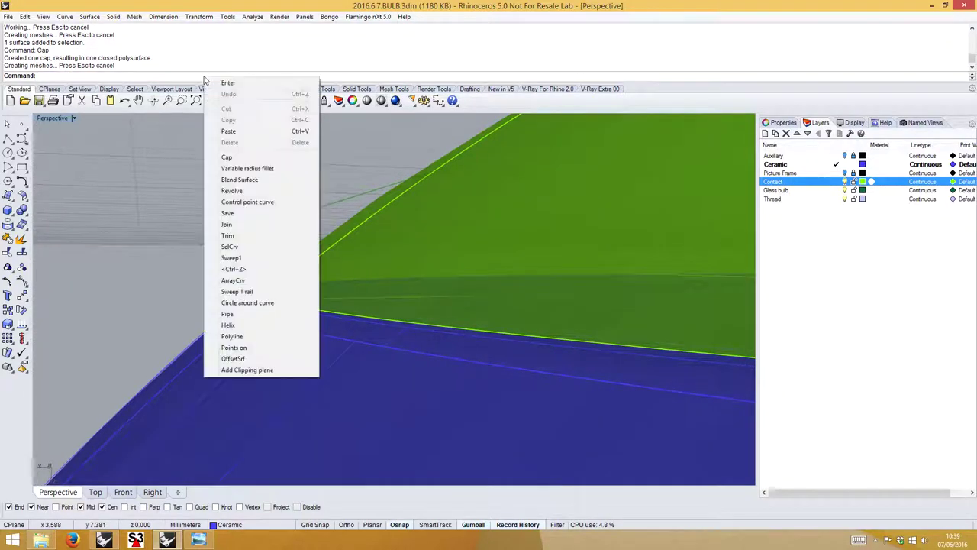
click(247, 168)
click(290, 306)
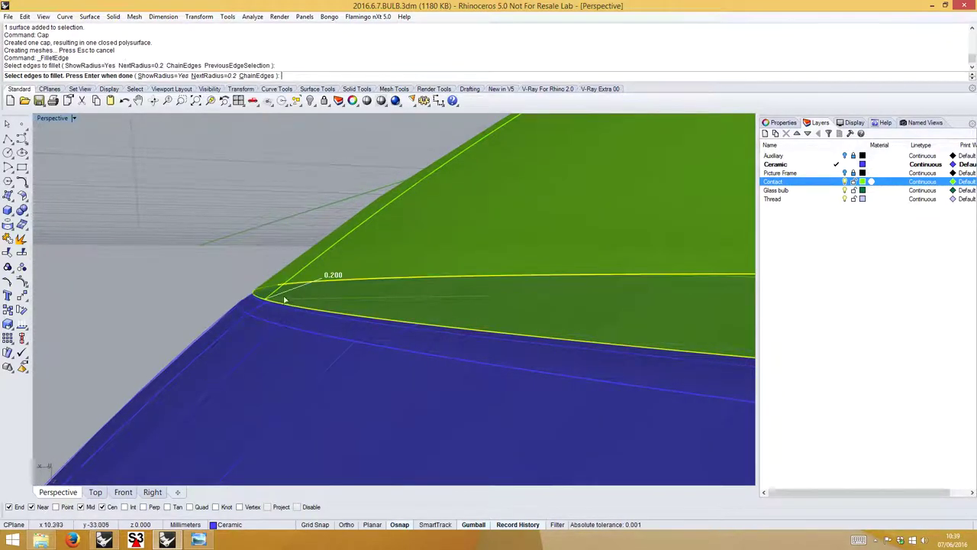
click(220, 262)
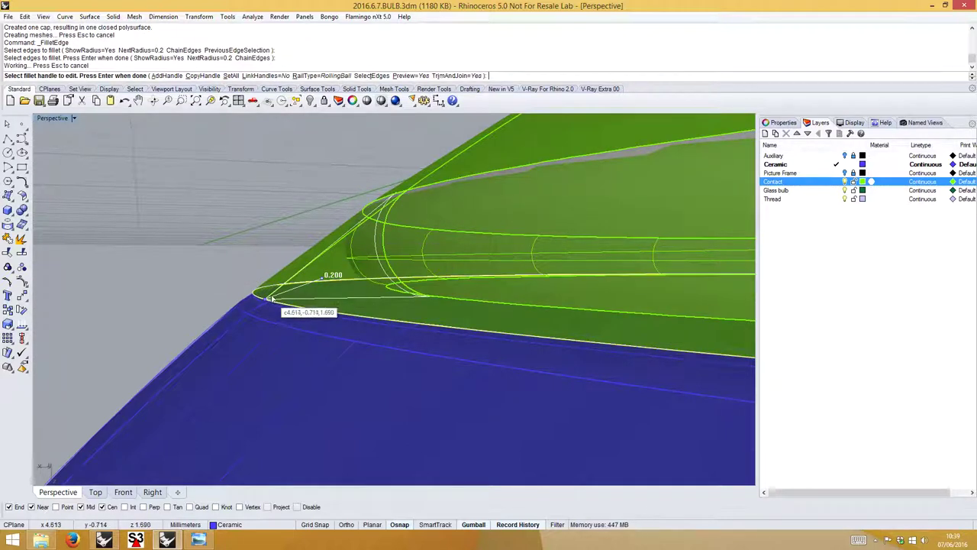
click(229, 75)
text(0.)
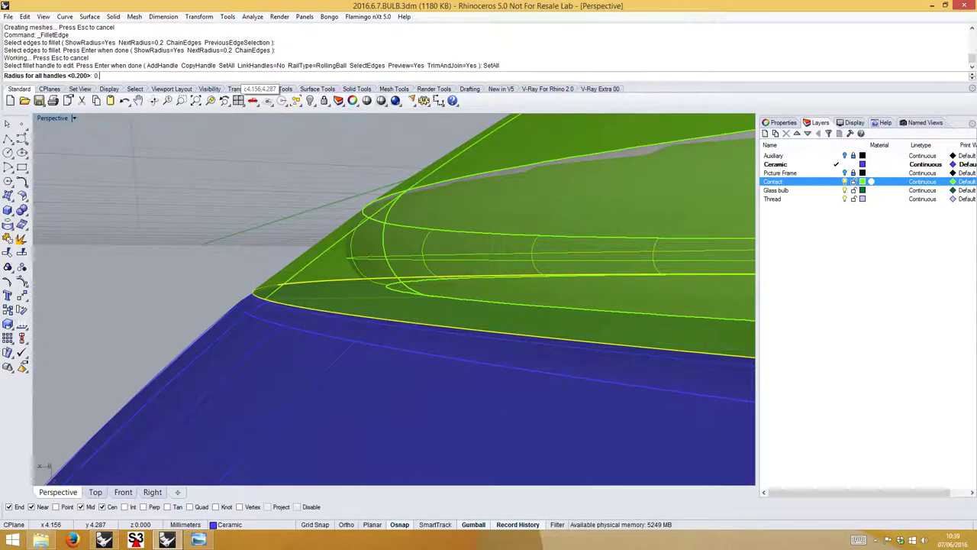
text(1)
key(Return)
key(Return)
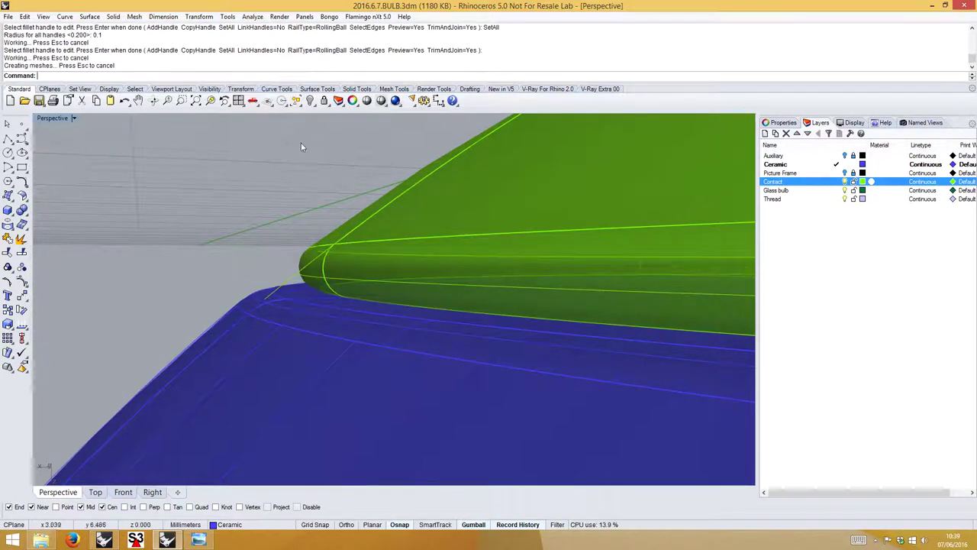
key(Home)
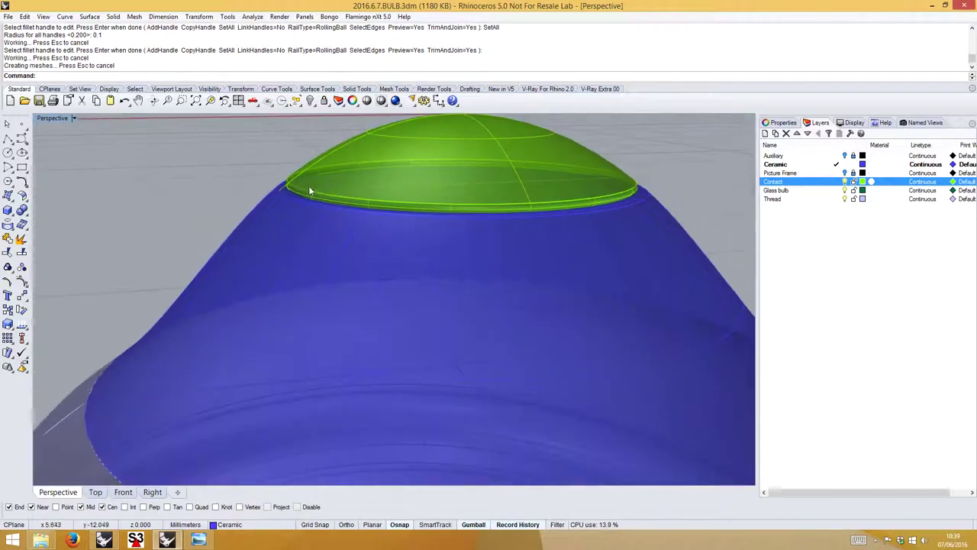
key(Home)
key(Home)
key(Home)
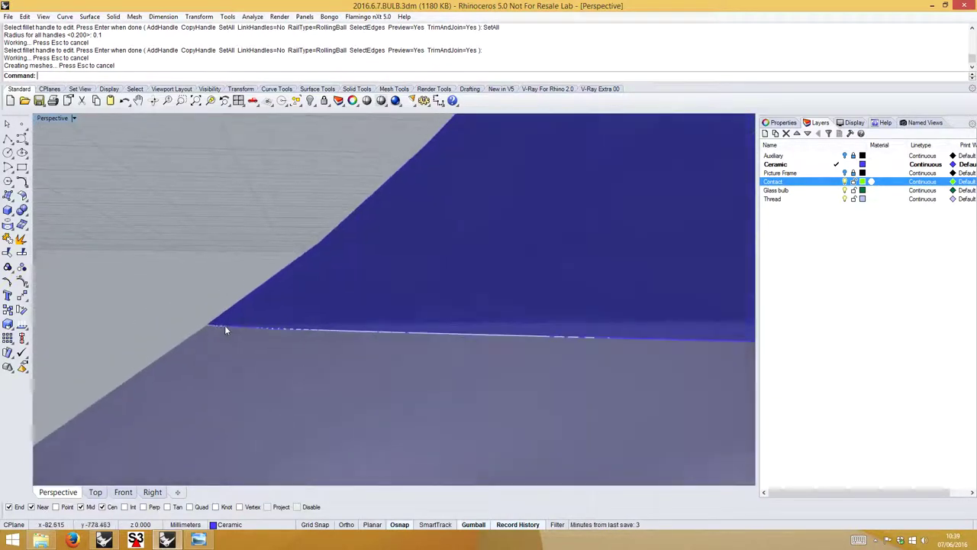
right_drag(214, 321, 307, 267)
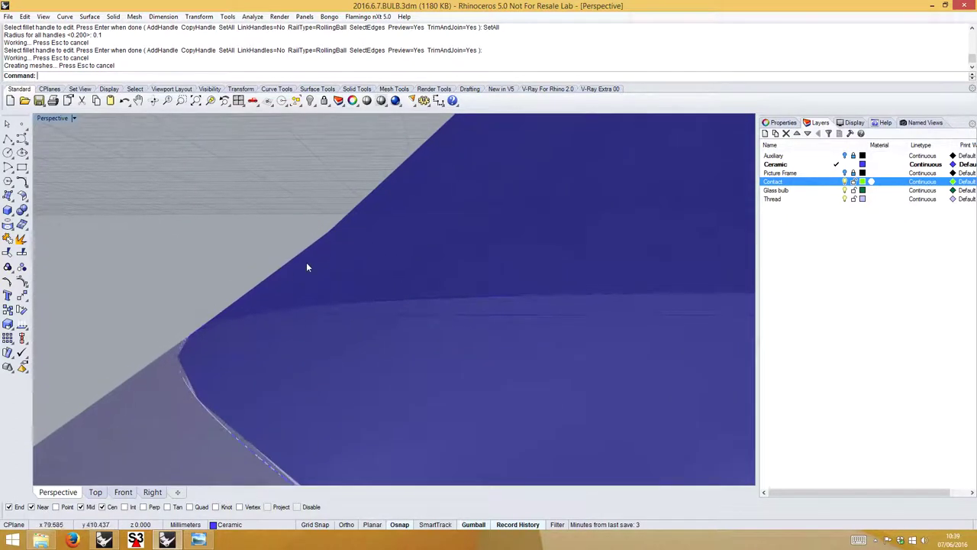
right_click(166, 78)
click(191, 157)
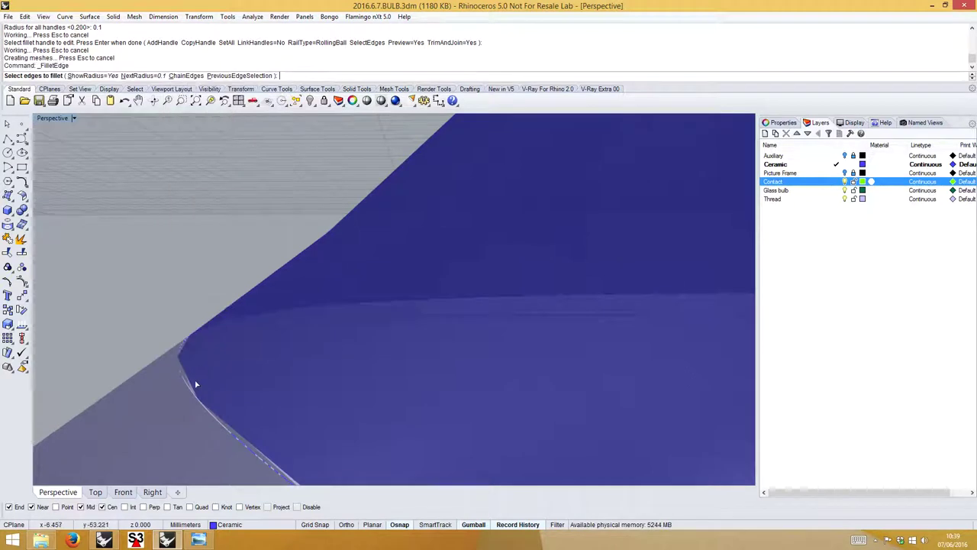
right_drag(182, 381, 179, 364)
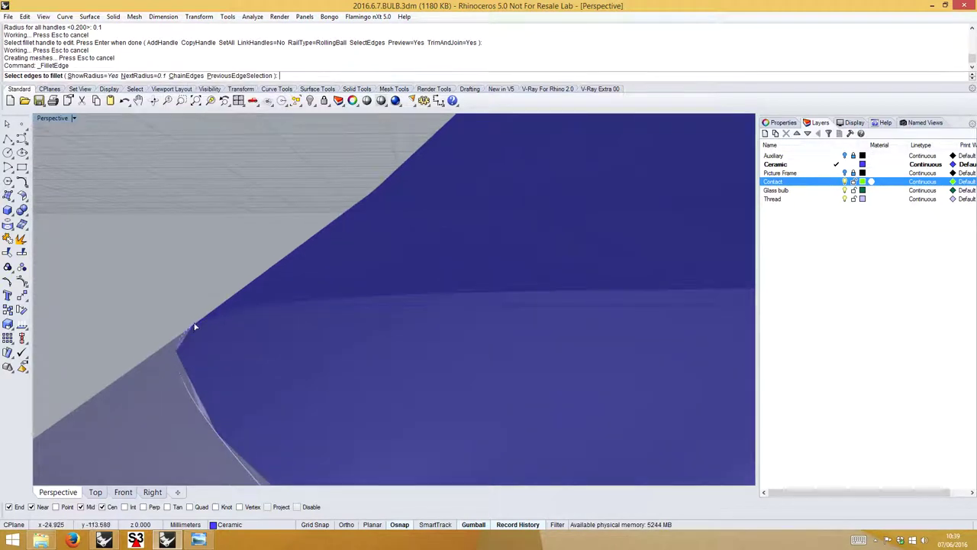
right_drag(195, 327, 191, 351)
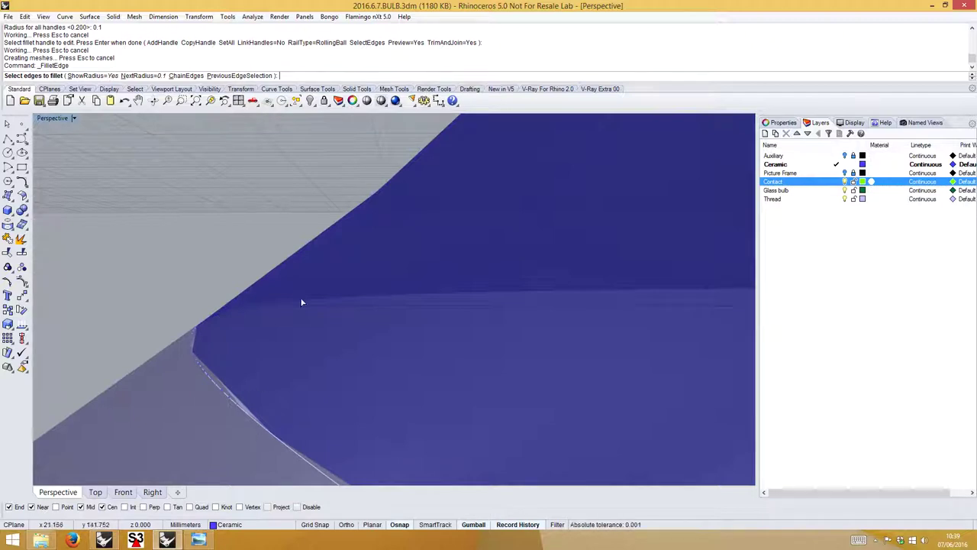
Set the document's render mesh quality to Smooth & slower, previewing the result before accepting it.
click(227, 17)
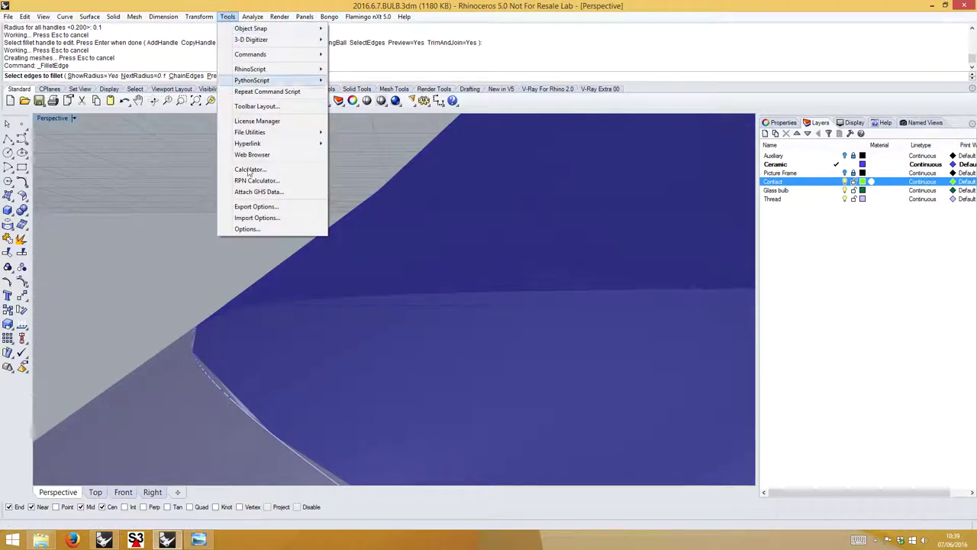
click(255, 229)
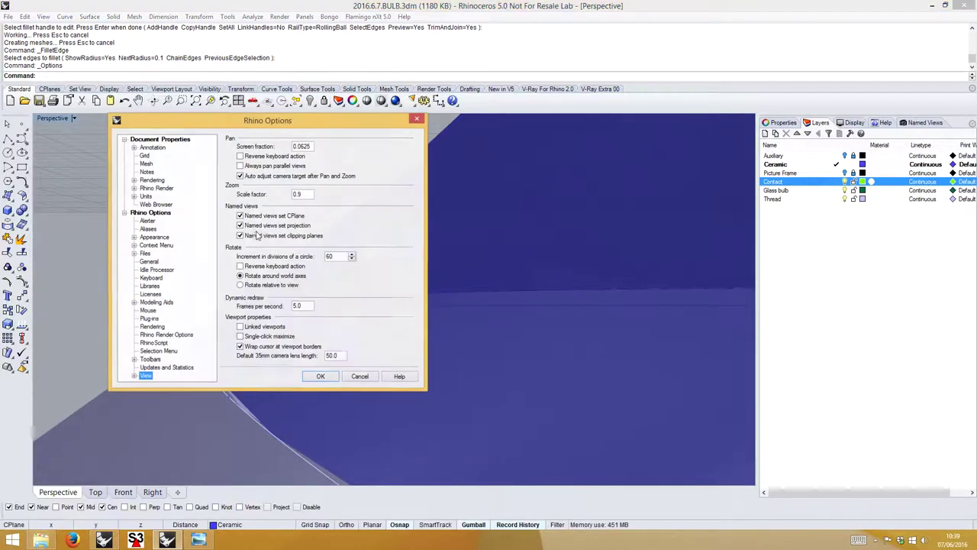
click(146, 163)
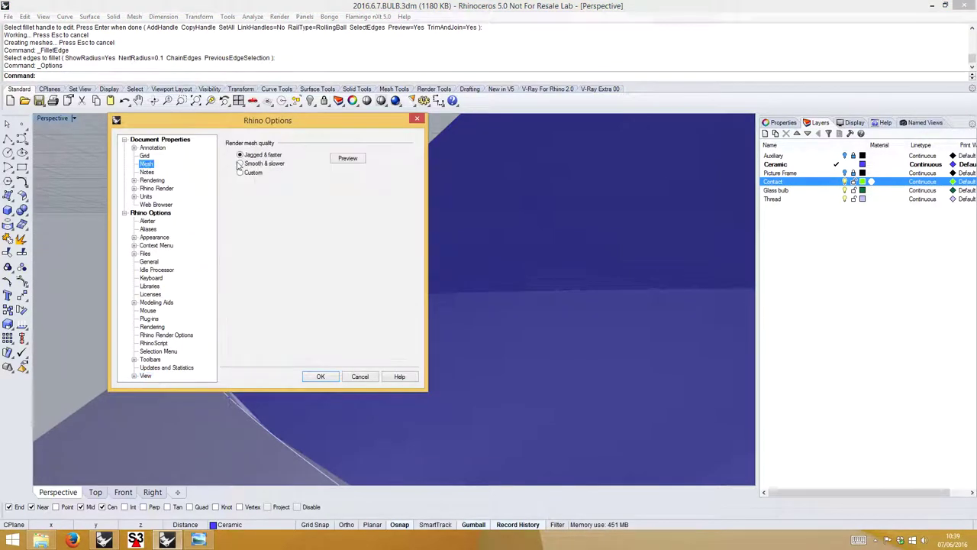
click(240, 164)
drag(265, 126, 522, 132)
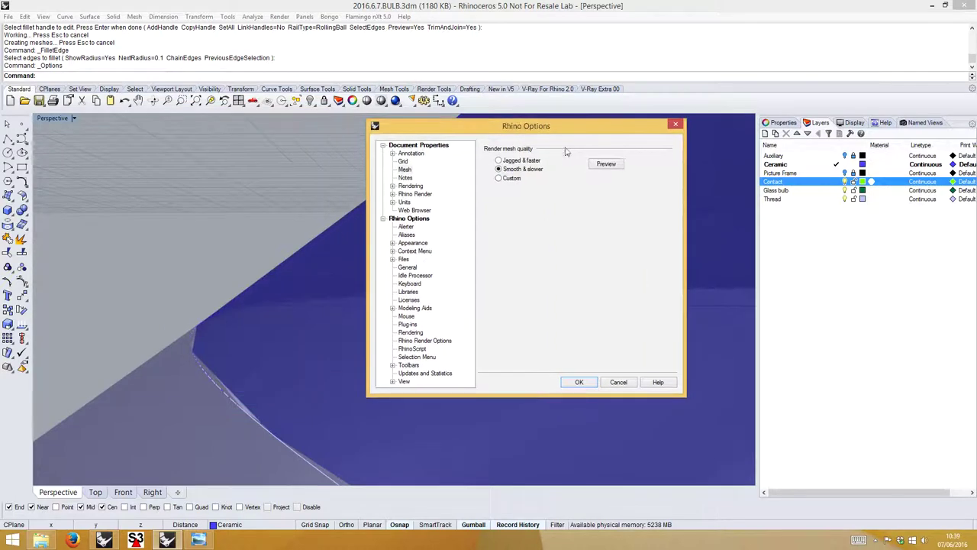
click(609, 166)
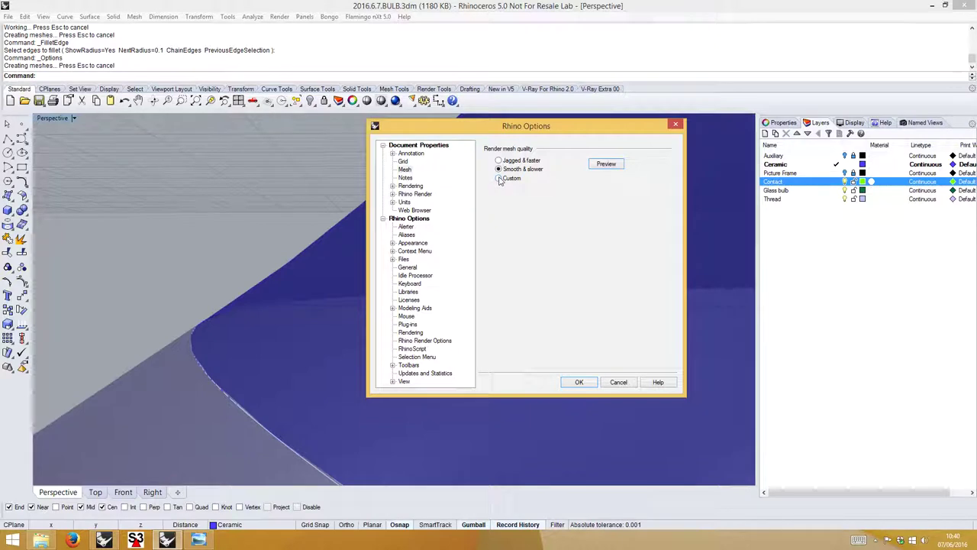
click(578, 382)
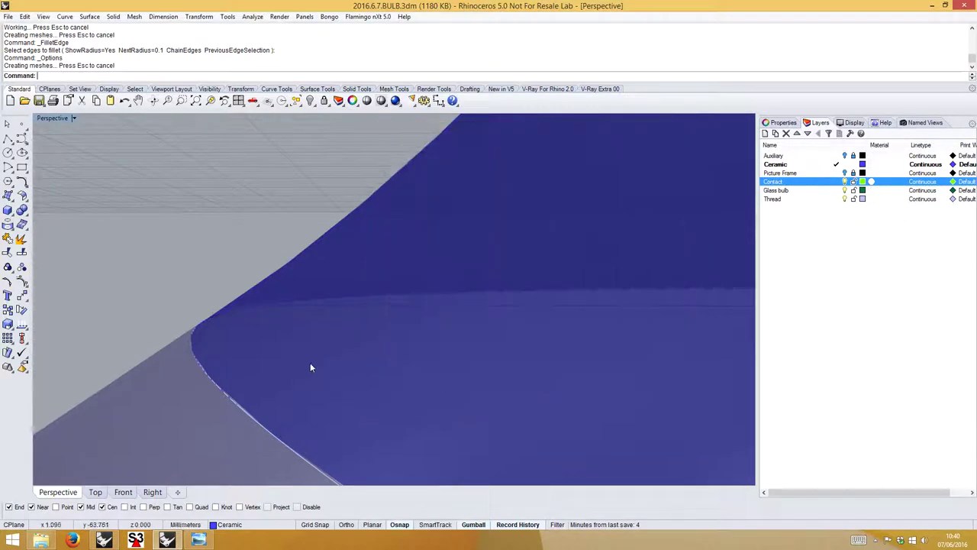
Fillet the ceramic solid's larger circular edge, next to the thread, with a 0.1 mm radius and check its joint with the thread.
right_drag(310, 363, 280, 362)
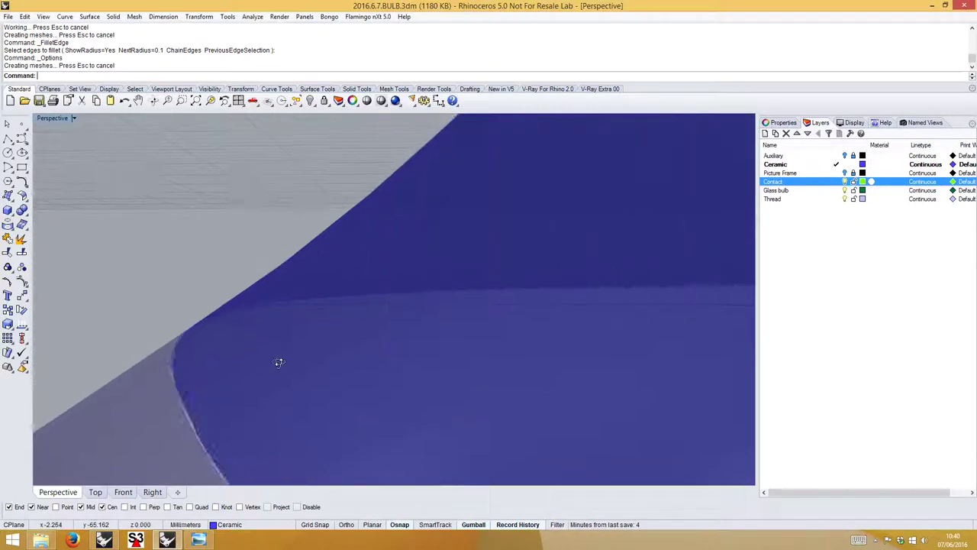
right_click(147, 79)
click(210, 166)
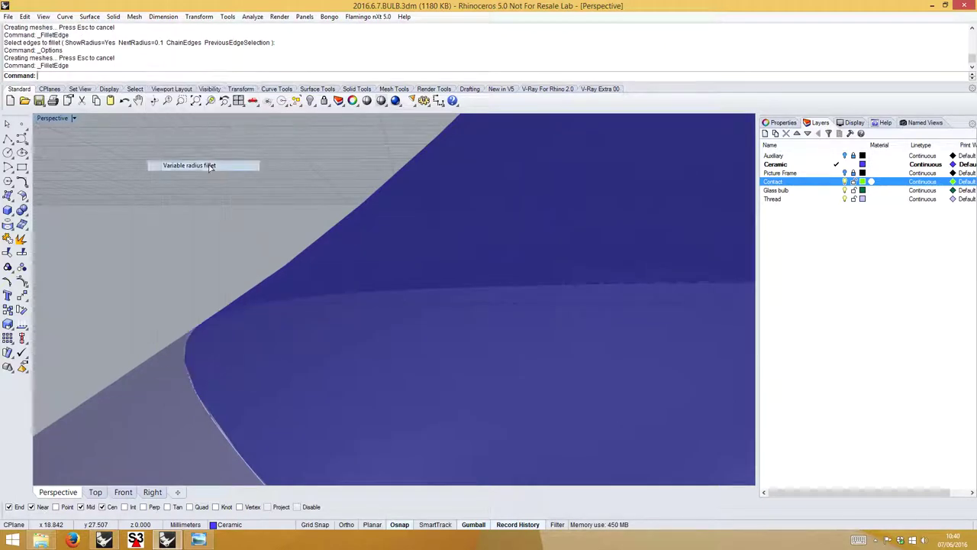
click(192, 380)
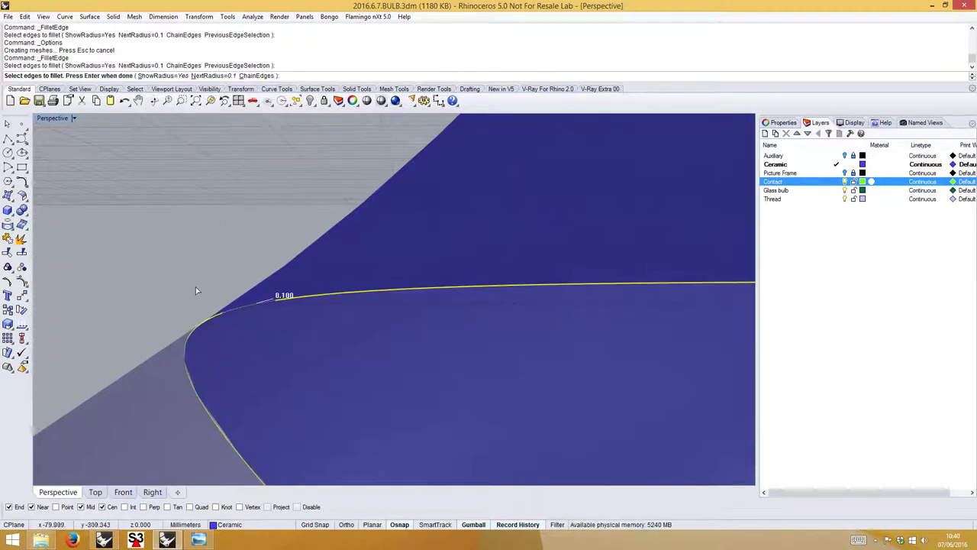
key(Return)
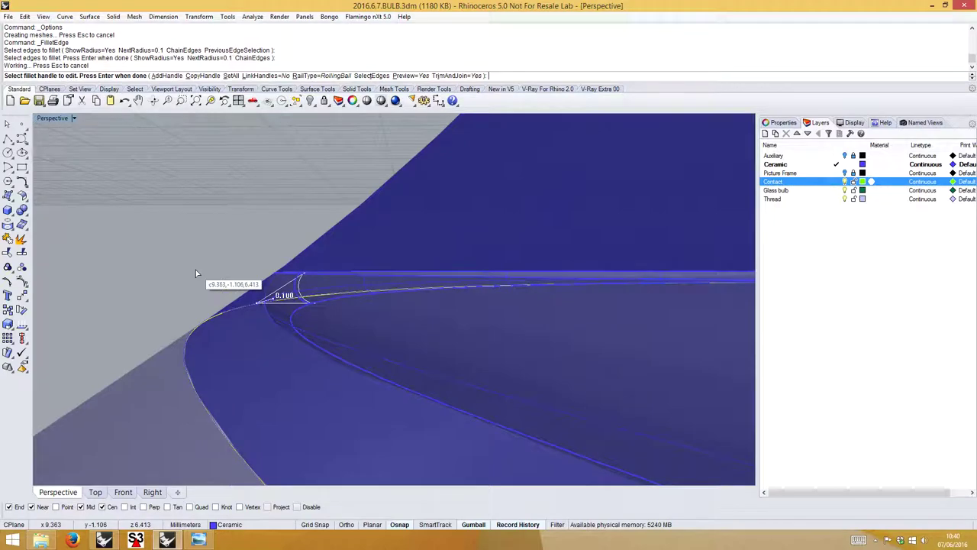
key(Return)
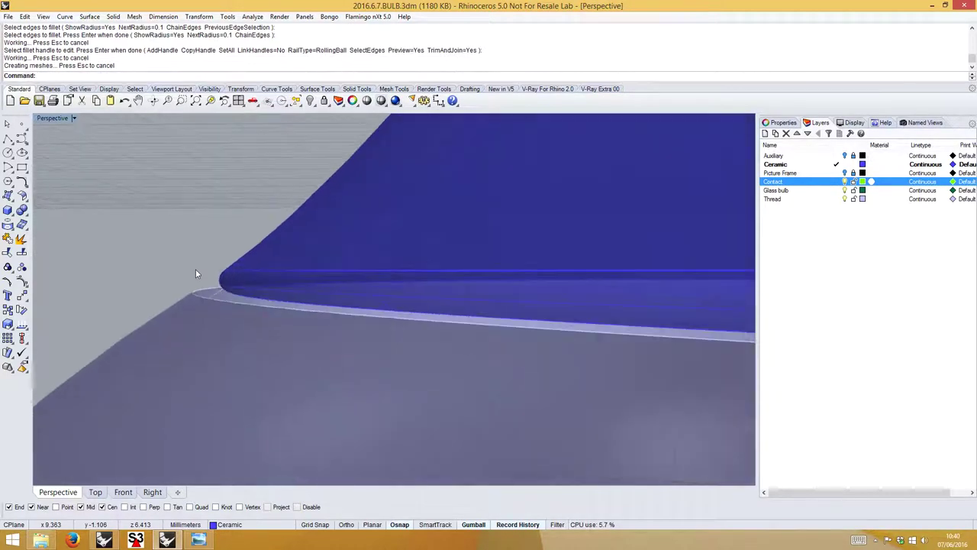
scroll(196, 273, down, 3)
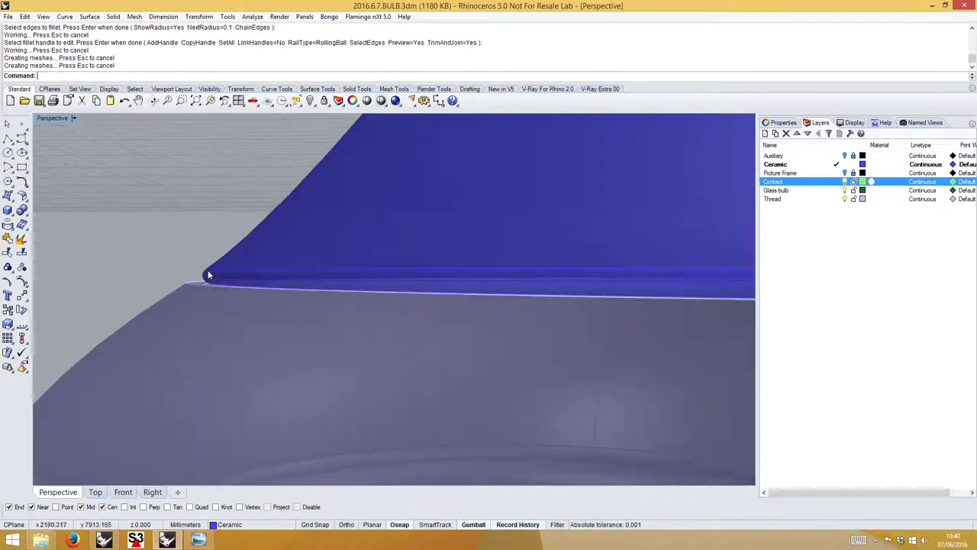
right_drag(208, 274, 206, 304)
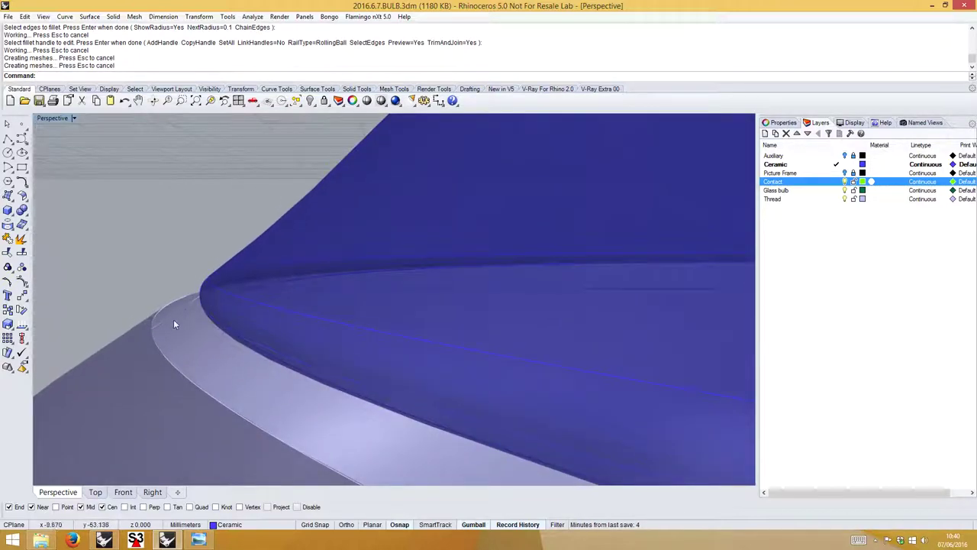
scroll(163, 376, down, 5)
click(155, 402)
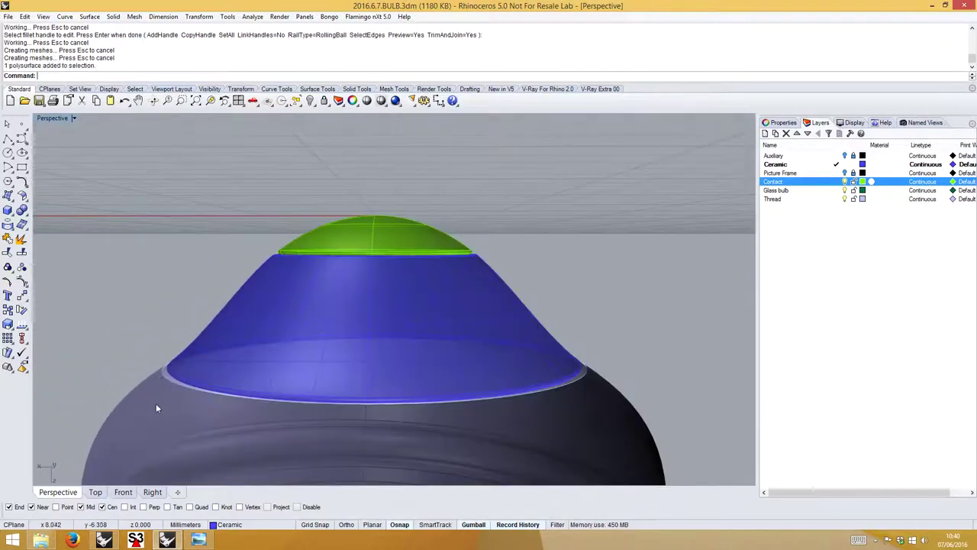
click(134, 353)
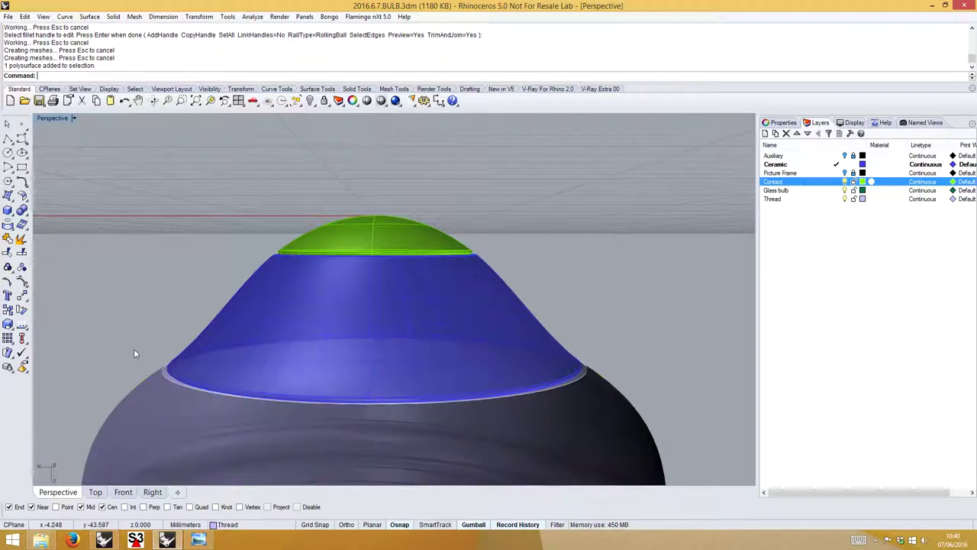
Make the Thread layer current and close the thread's circular opening beside the ceramic with a planar surface.
click(837, 200)
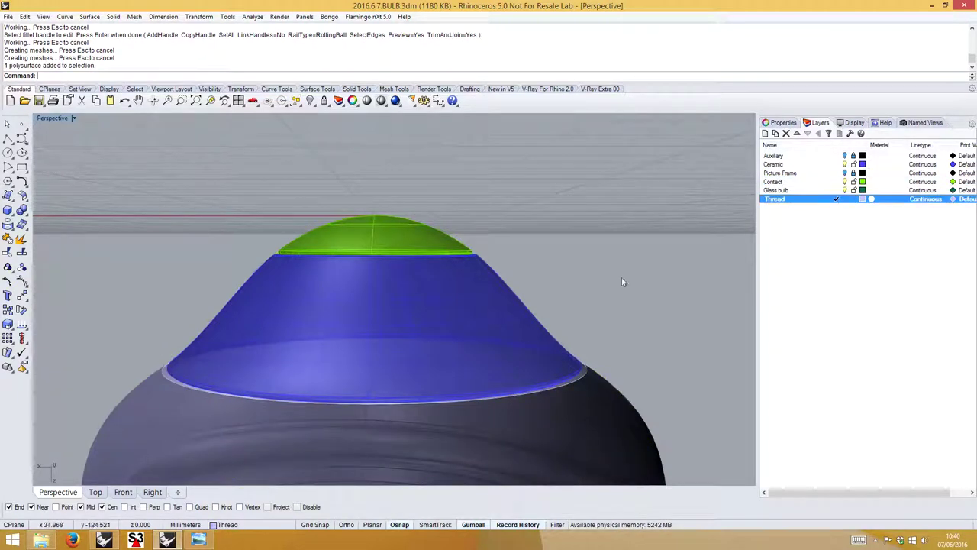
click(8, 197)
click(37, 200)
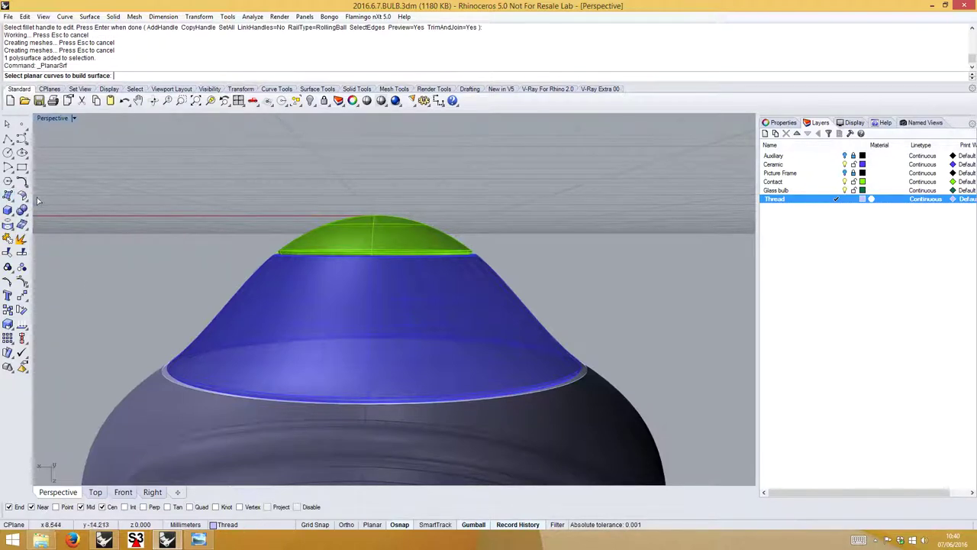
click(172, 384)
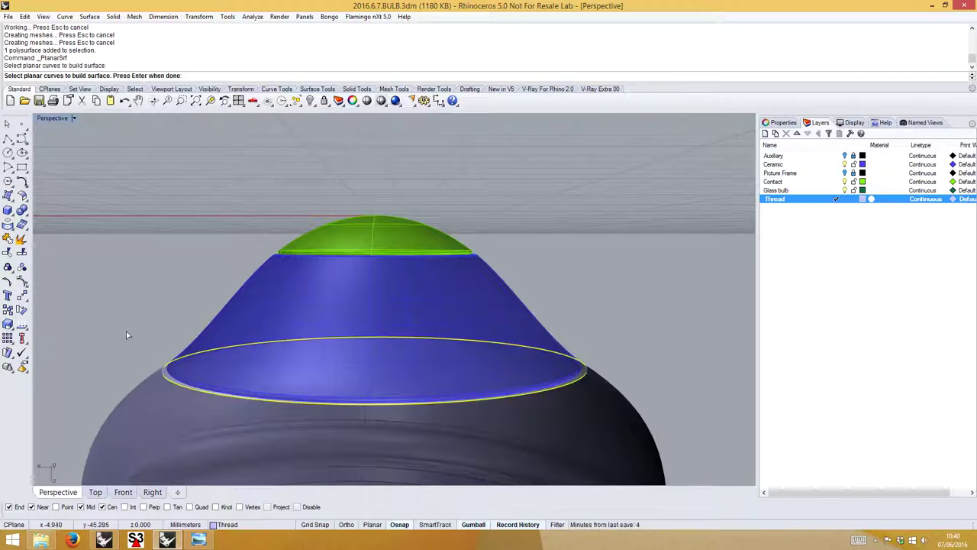
key(Return)
Join the planar surface beside the ceramic to the thread body and clear the selection.
scroll(124, 349, up, 4)
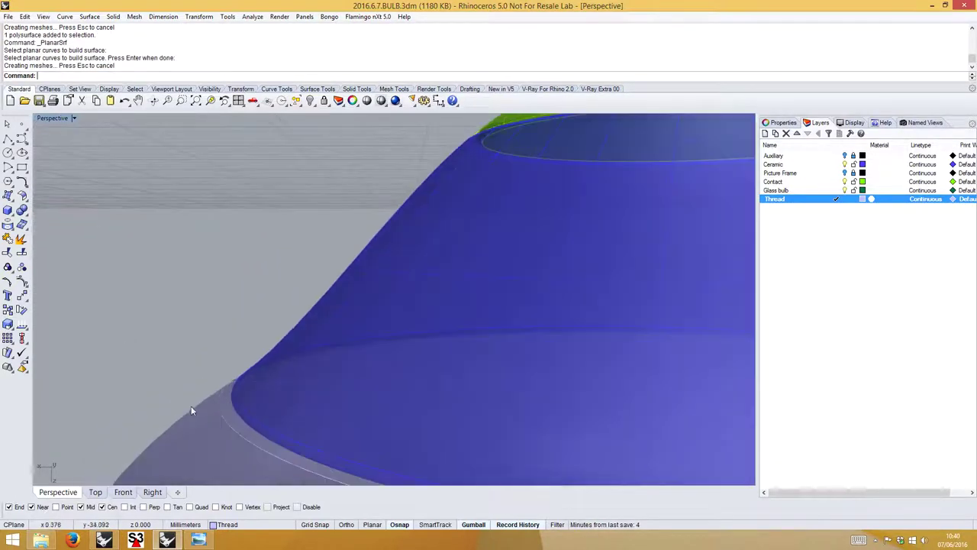
click(226, 420)
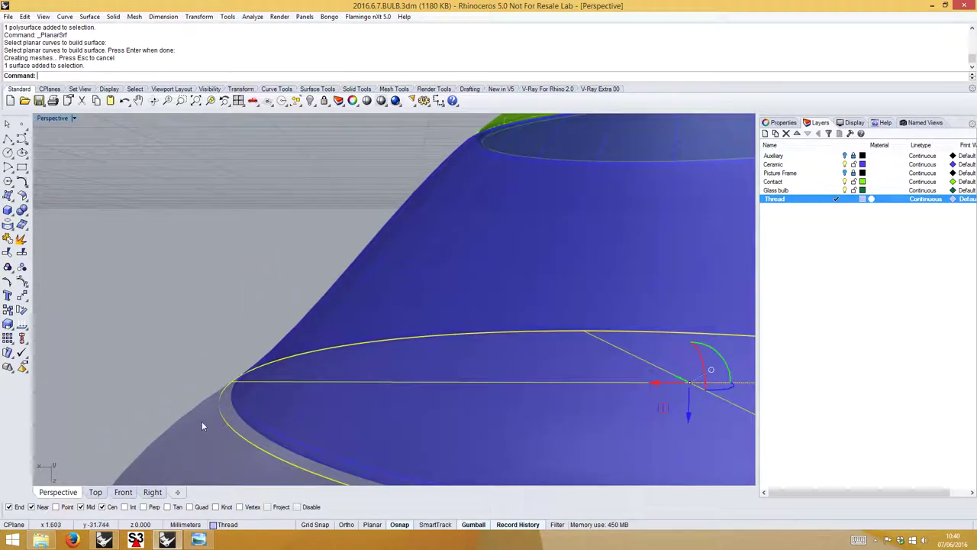
shift+click(191, 431)
scroll(191, 426, down, 8)
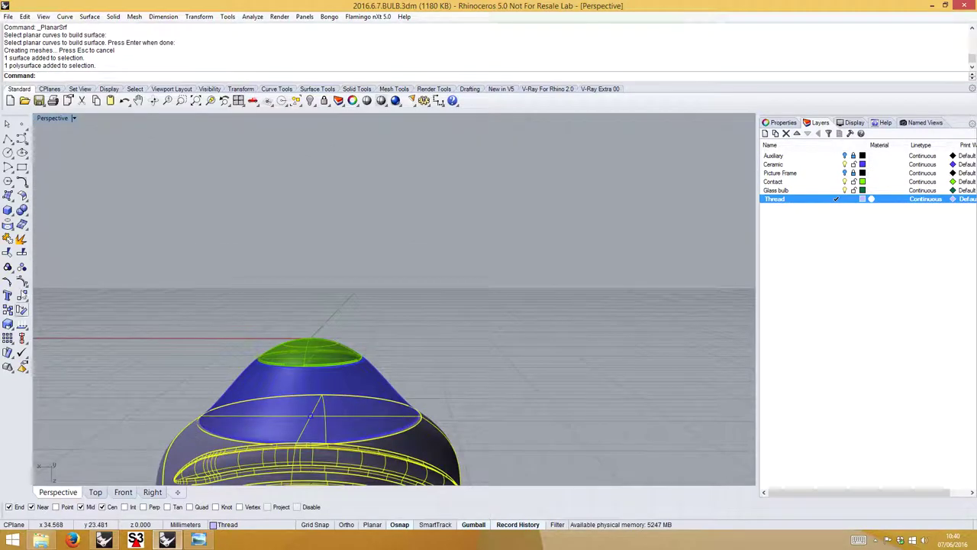
click(8, 239)
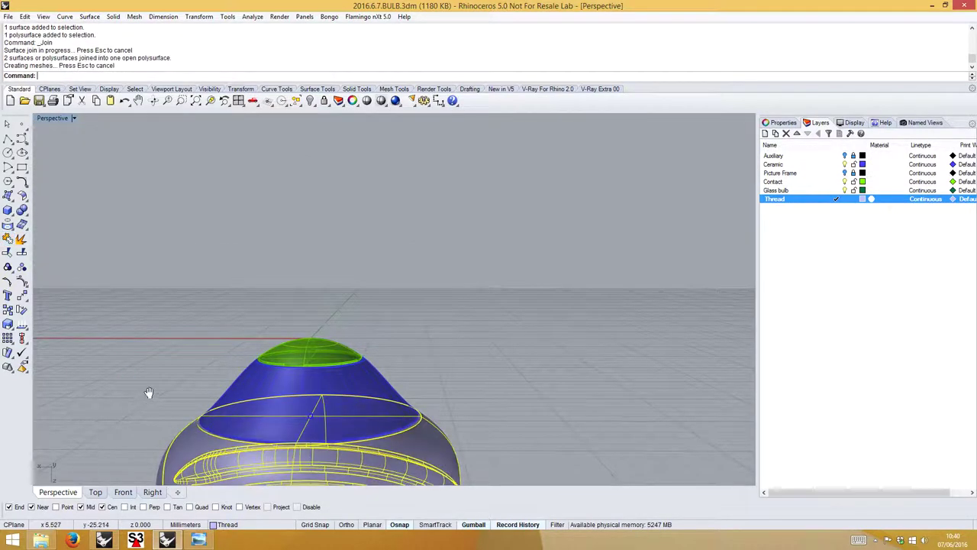
right_drag(148, 392, 256, 305)
key(Escape)
Fillet the thread's circular edge around the ceramic with a 0.15 mm radius and check the joint.
scroll(236, 337, up, 5)
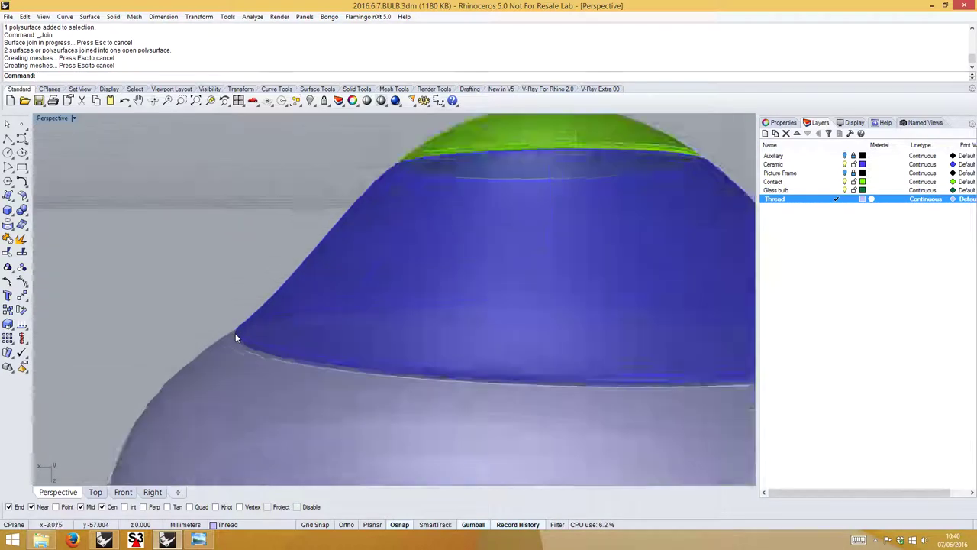
scroll(235, 336, up, 5)
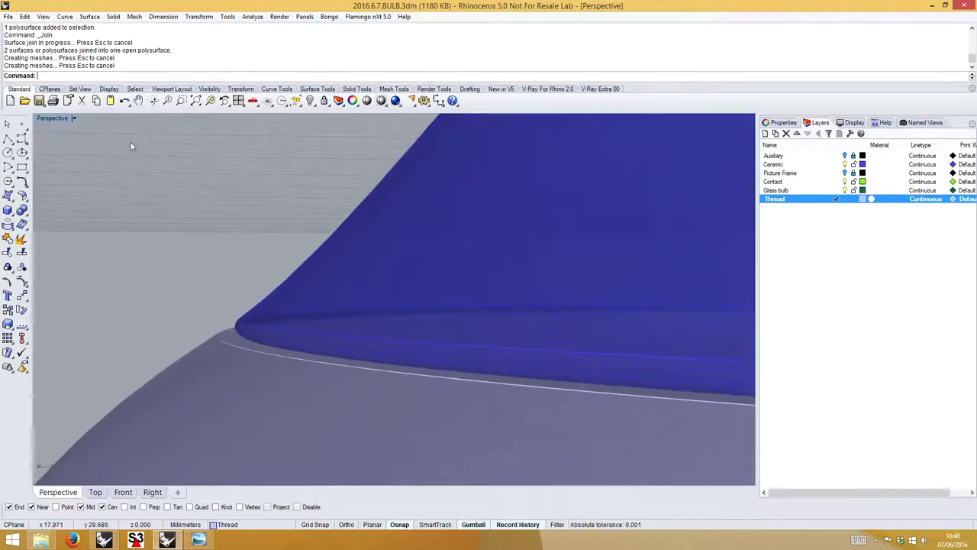
middle_click(126, 77)
click(190, 178)
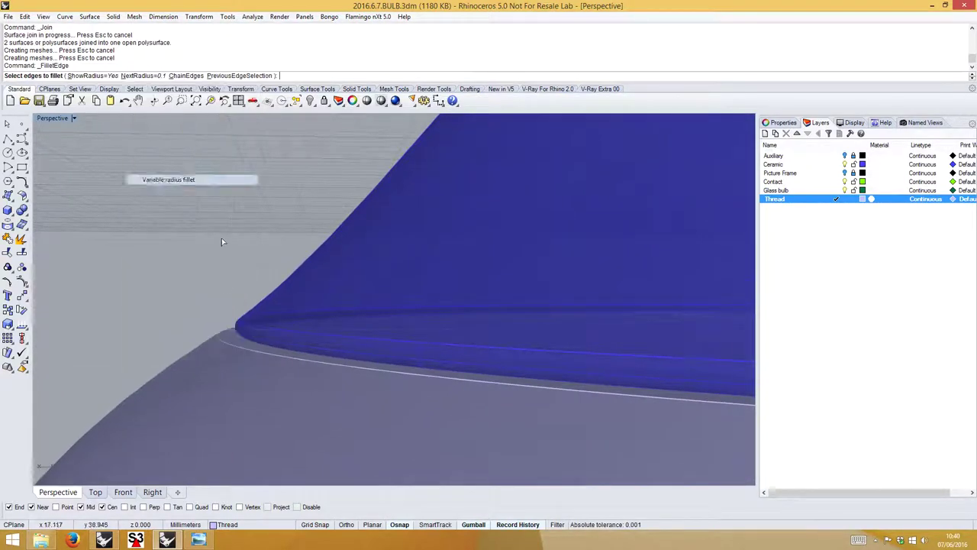
click(238, 350)
key(Return)
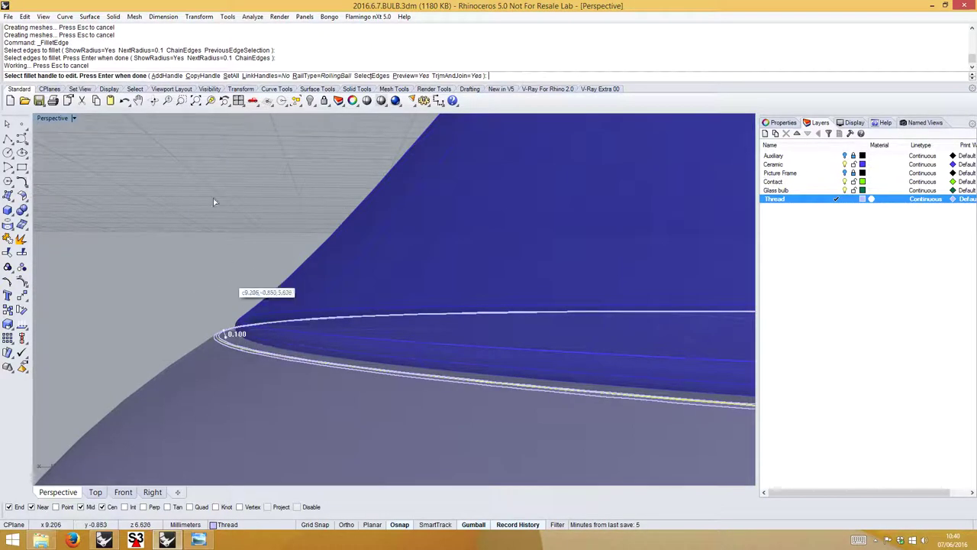
click(233, 76)
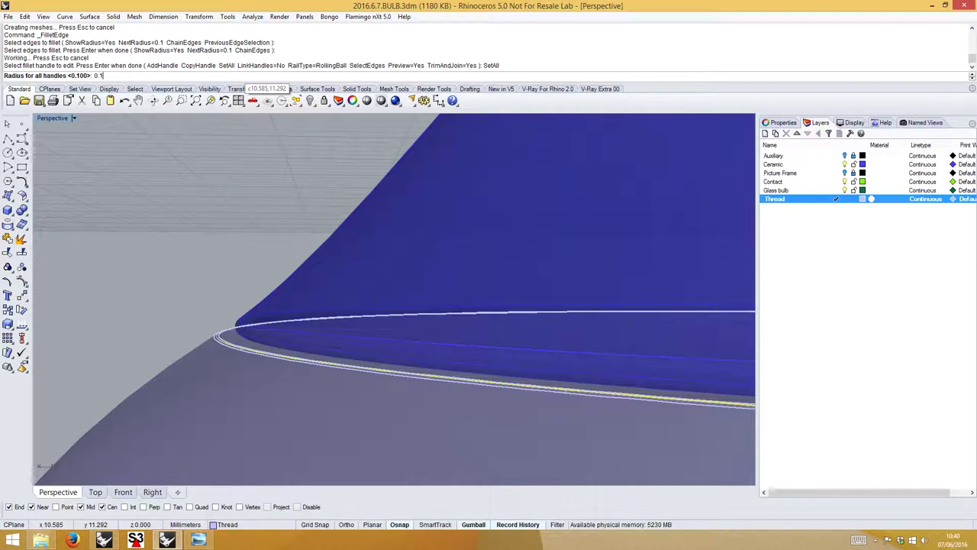
text(0.15)
key(Return)
key(Return)
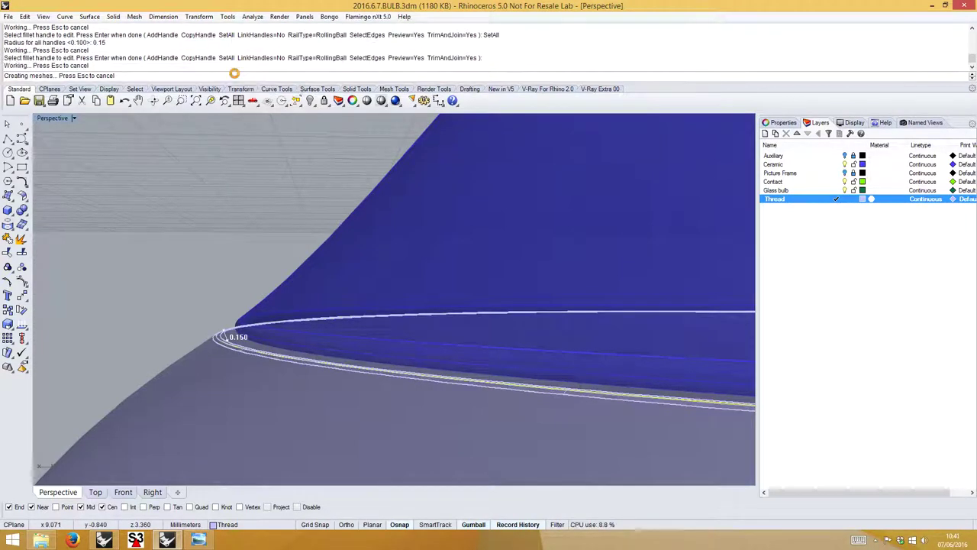
scroll(238, 328, up, 2)
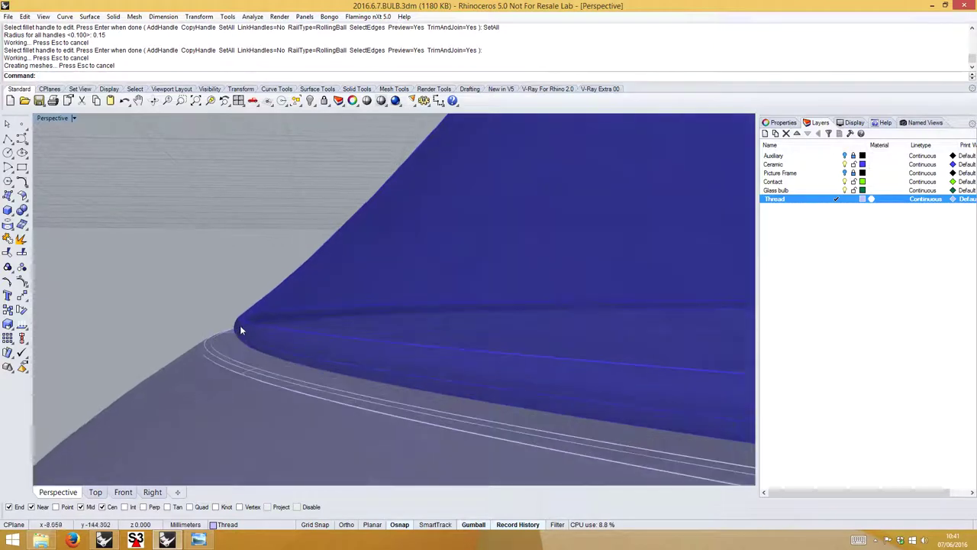
scroll(212, 339, down, 5)
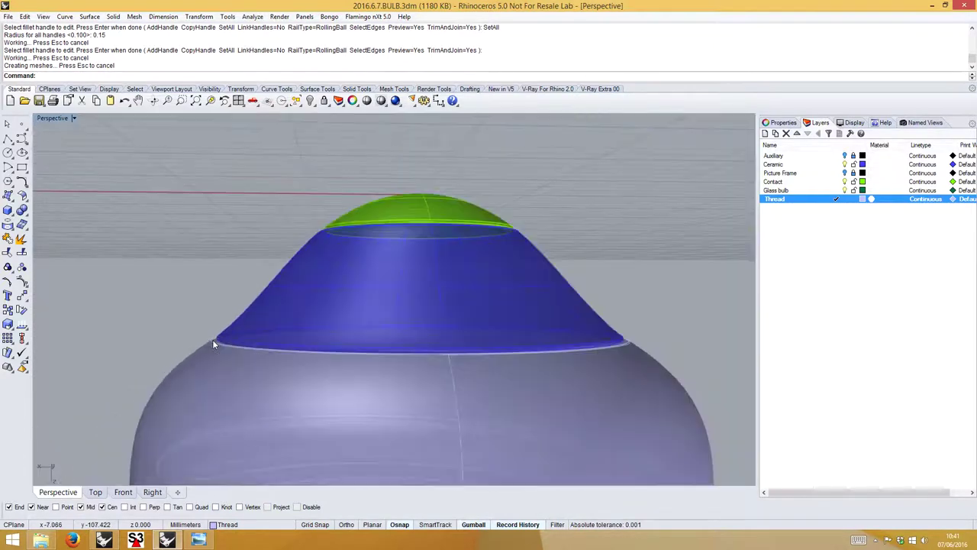
Hide the Glass bulb layer, show the Picture Frame layer and bring up the reference's inner stem in the front view.
right_drag(482, 252, 524, 243)
scroll(515, 303, down, 3)
scroll(523, 242, down, 5)
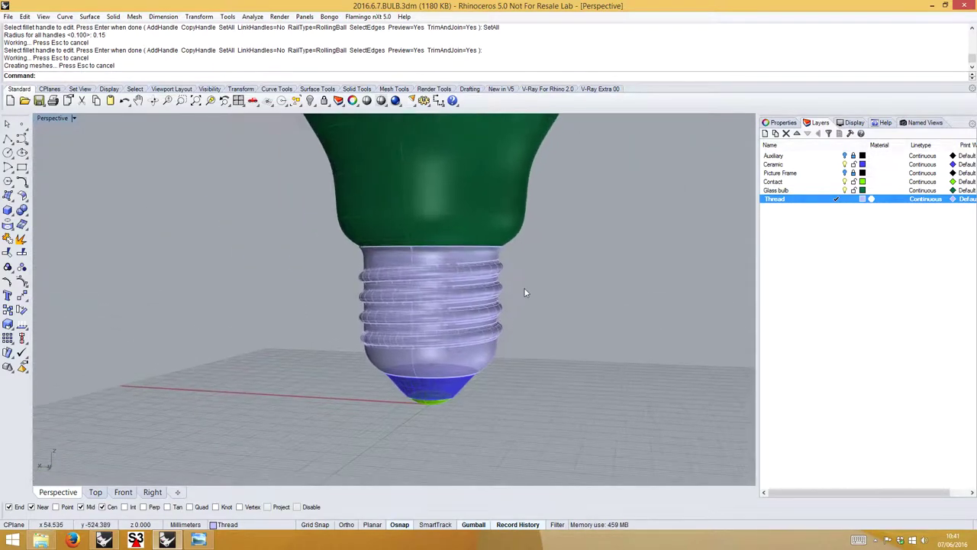
scroll(503, 324, down, 2)
right_drag(510, 318, 494, 344)
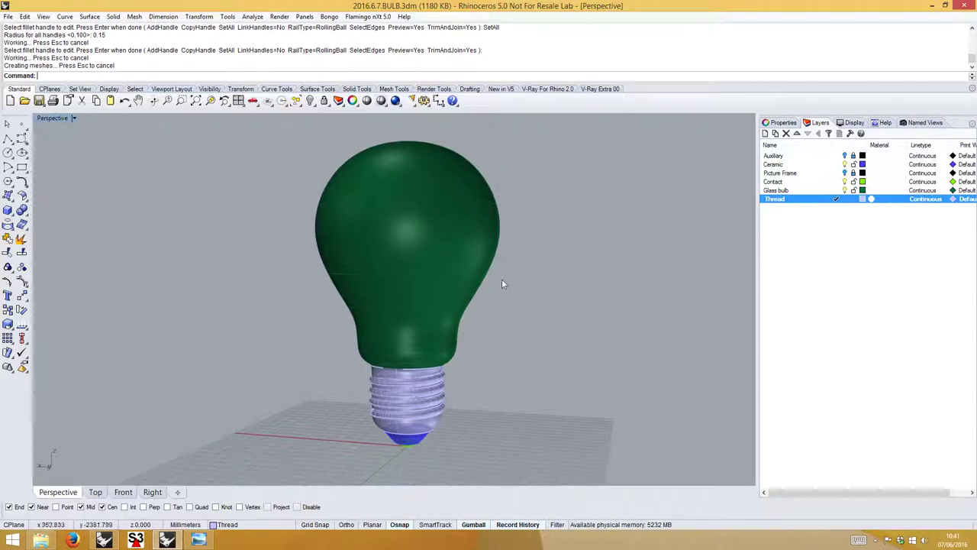
right_drag(502, 284, 532, 286)
click(844, 190)
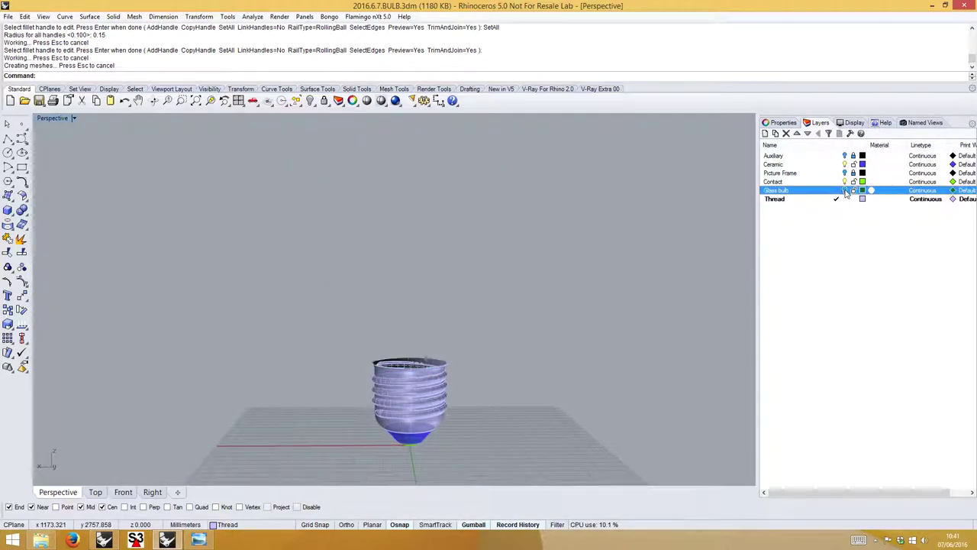
right_drag(440, 323, 846, 207)
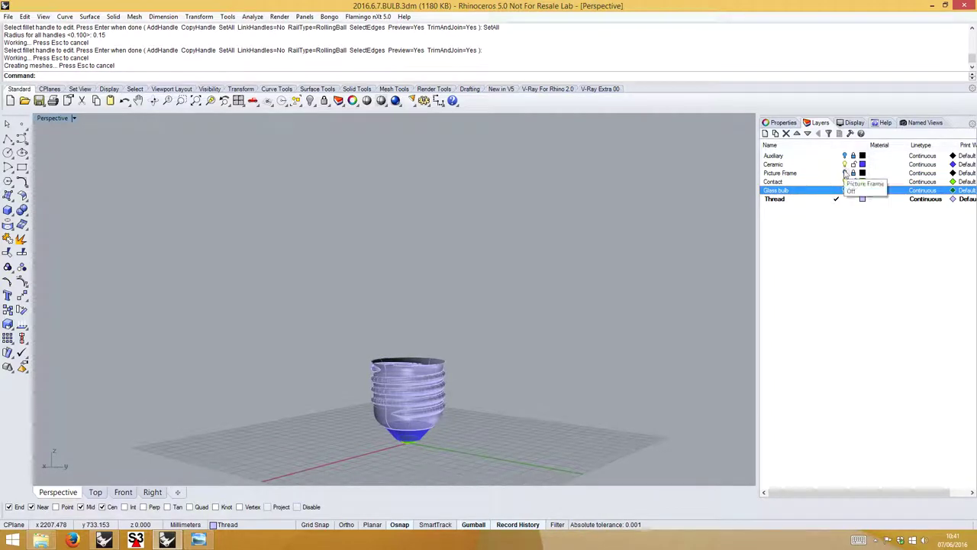
click(844, 173)
right_drag(524, 330, 397, 324)
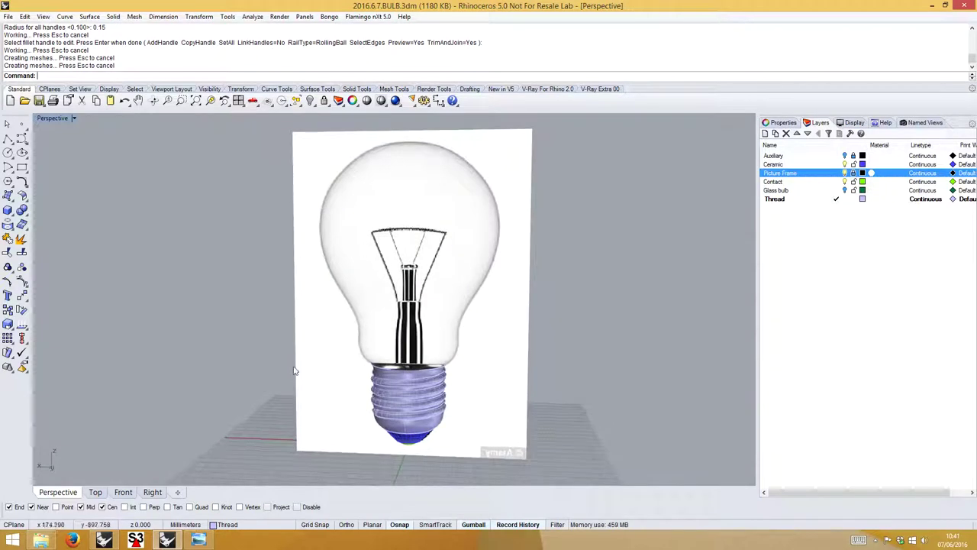
click(123, 492)
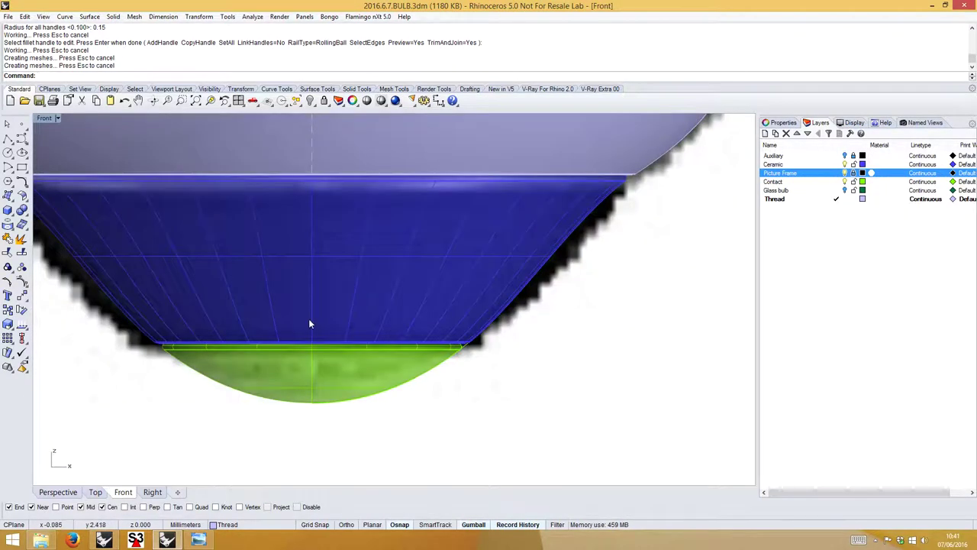
scroll(310, 323, down, 5)
scroll(315, 267, up, 5)
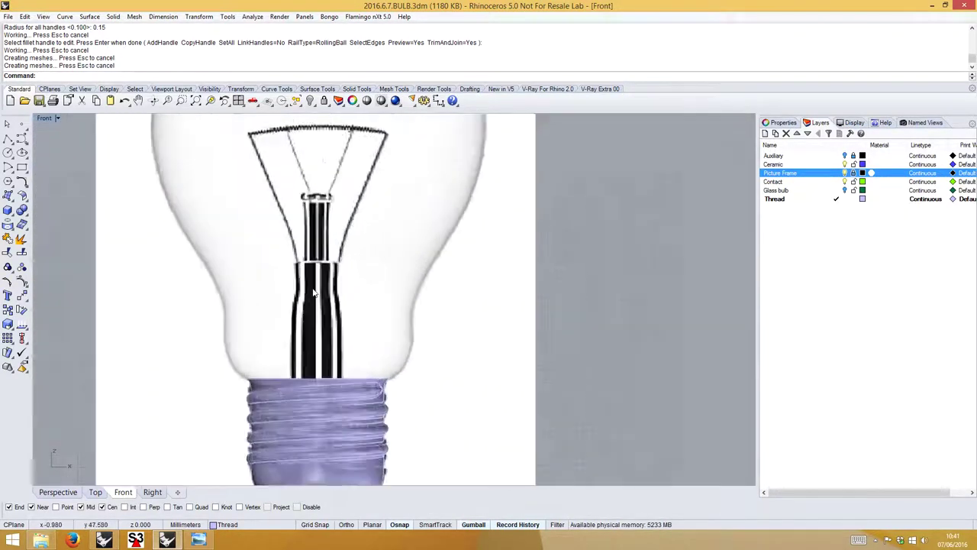
right_drag(314, 308, 313, 330)
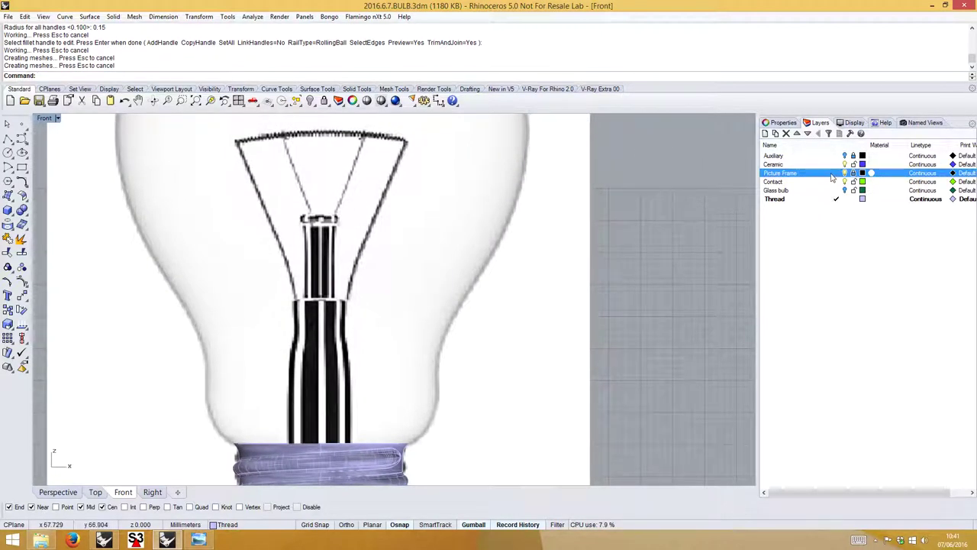
Create a layer named Glass central and set its colour to Orange.
click(765, 133)
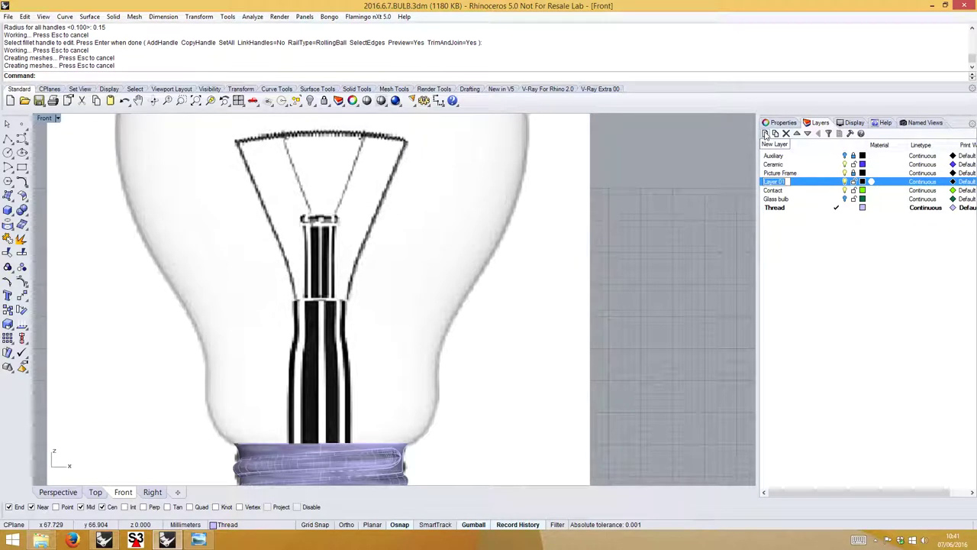
text(Glass)
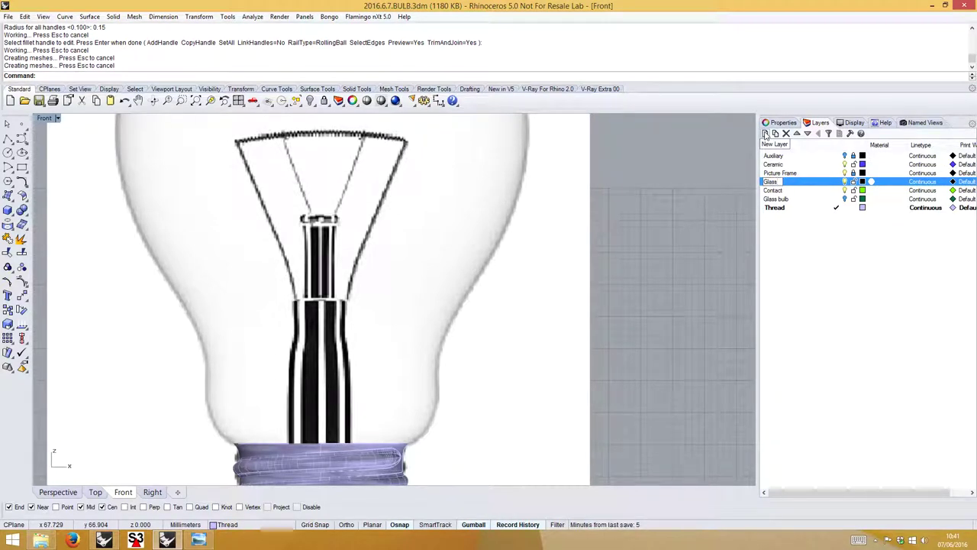
text( cent)
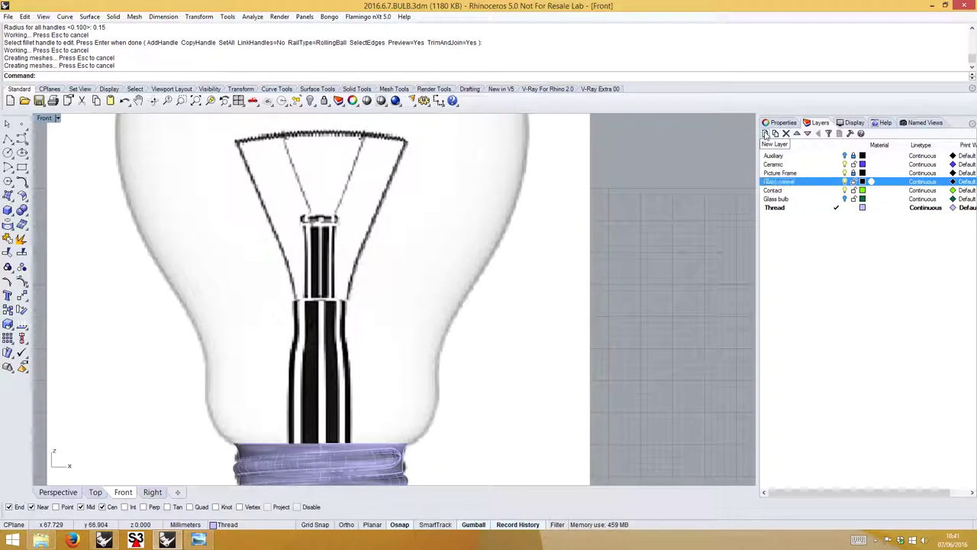
key(Return)
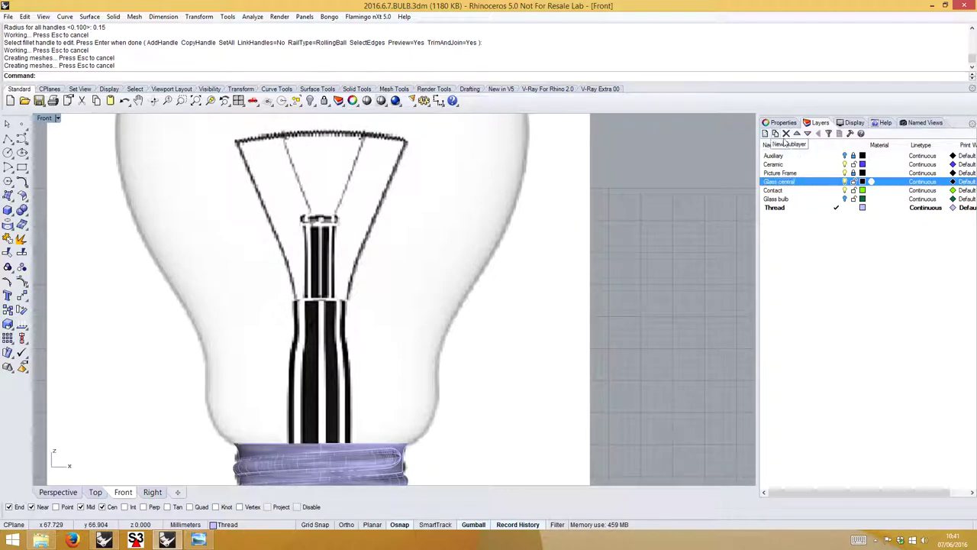
click(863, 182)
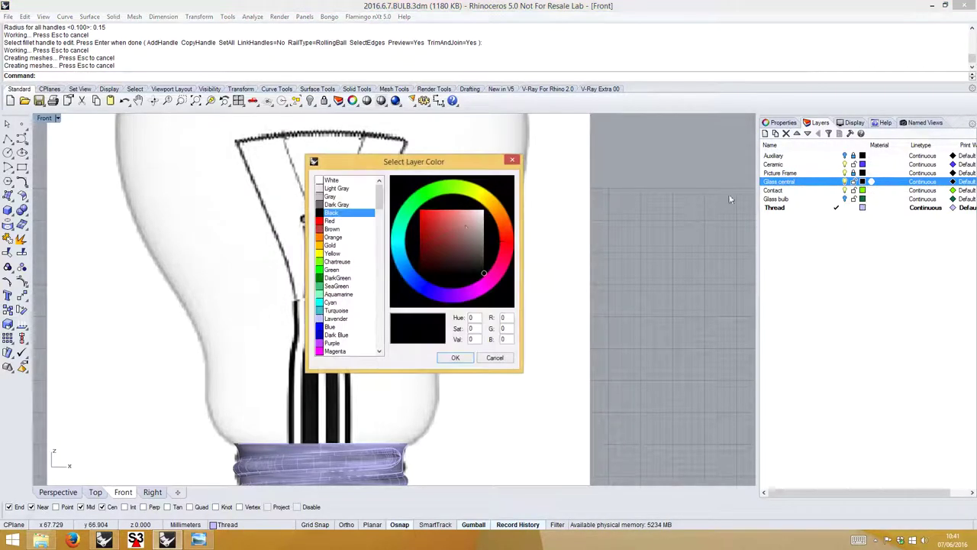
click(334, 237)
click(450, 360)
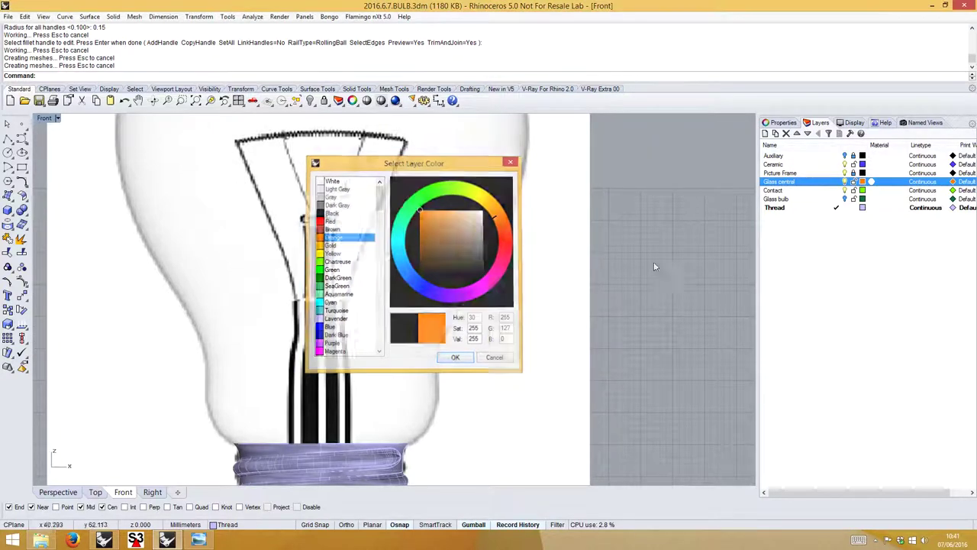
Make the Glass central layer current and move it below Thread in the layer order.
click(837, 181)
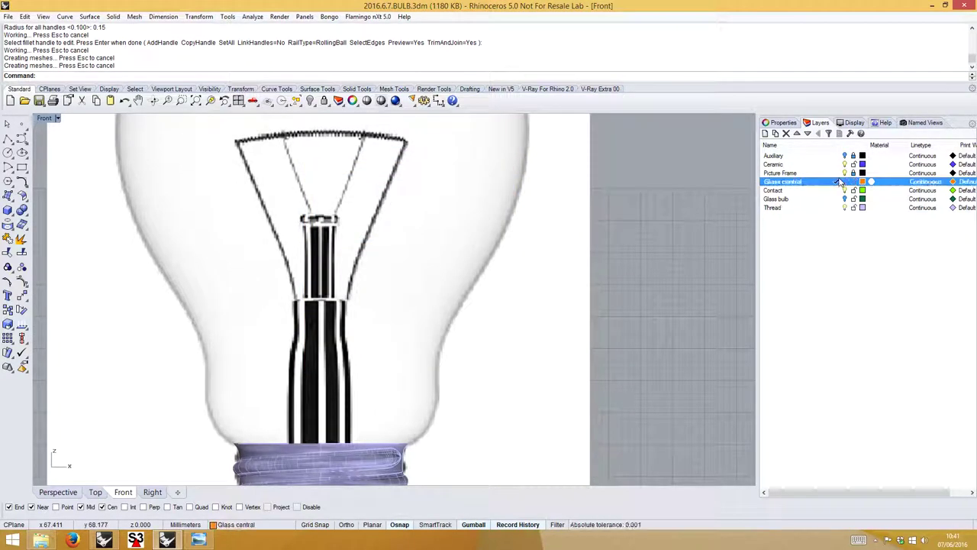
click(807, 133)
click(807, 134)
click(807, 134)
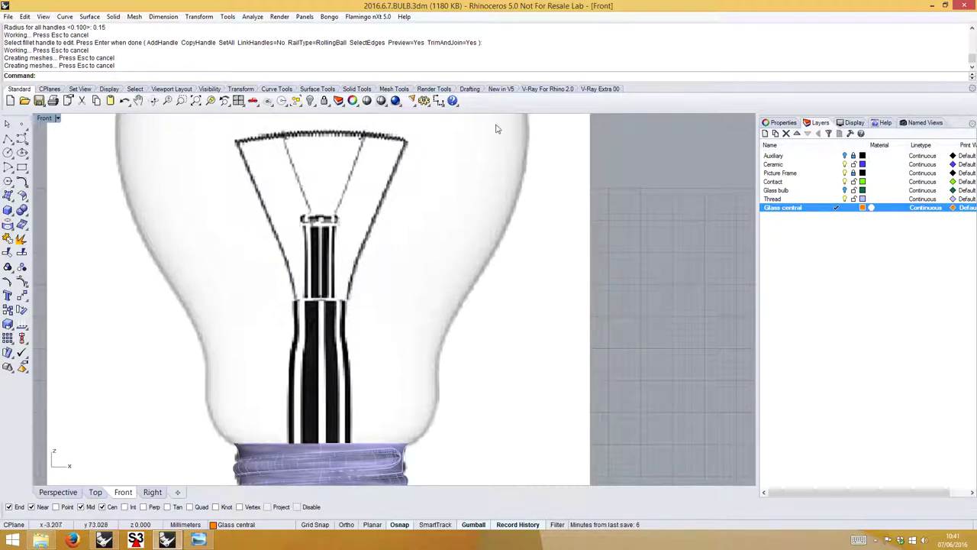
Show the Auxiliary layer and trace the upper stem's half profile as a polyline, with about 2.8 mm head radius and about 2.2 mm shaft radius.
click(845, 156)
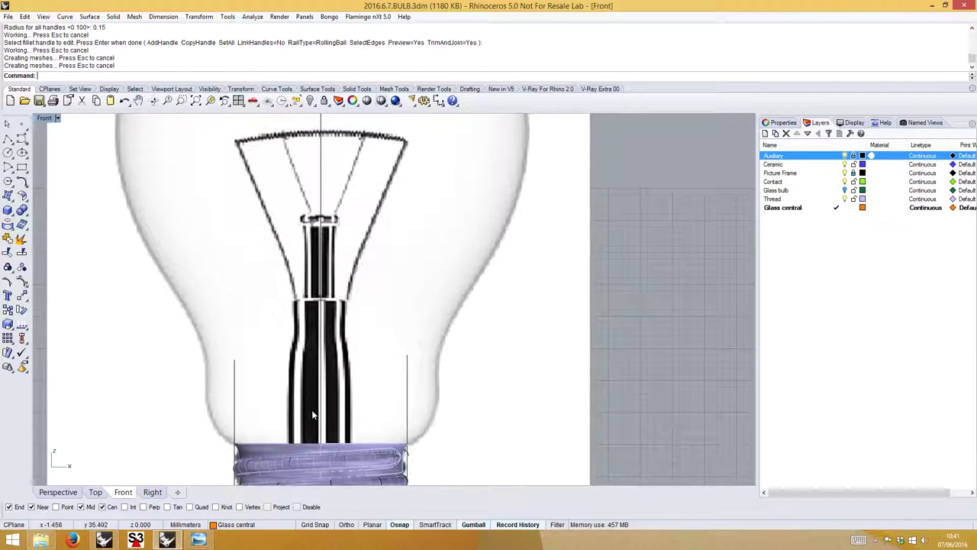
scroll(336, 374, up, 3)
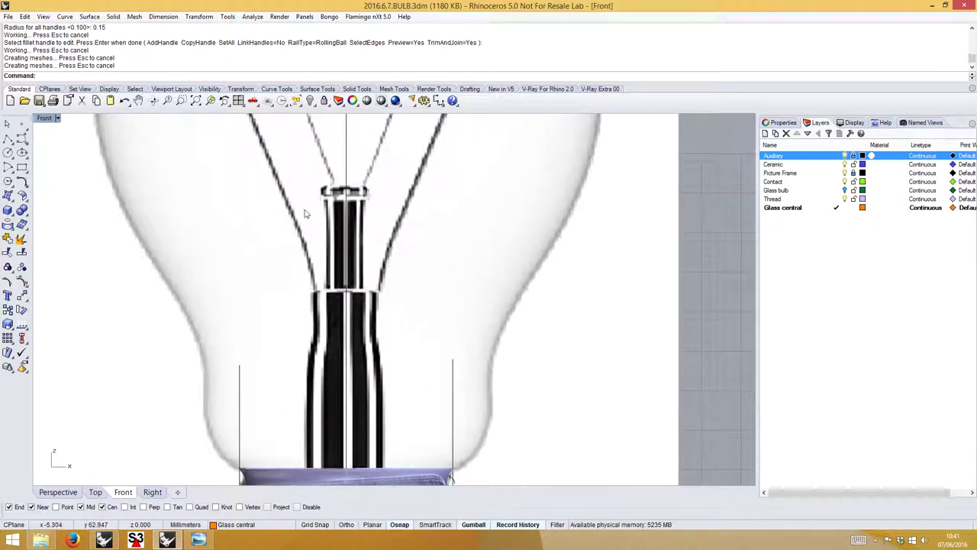
click(8, 139)
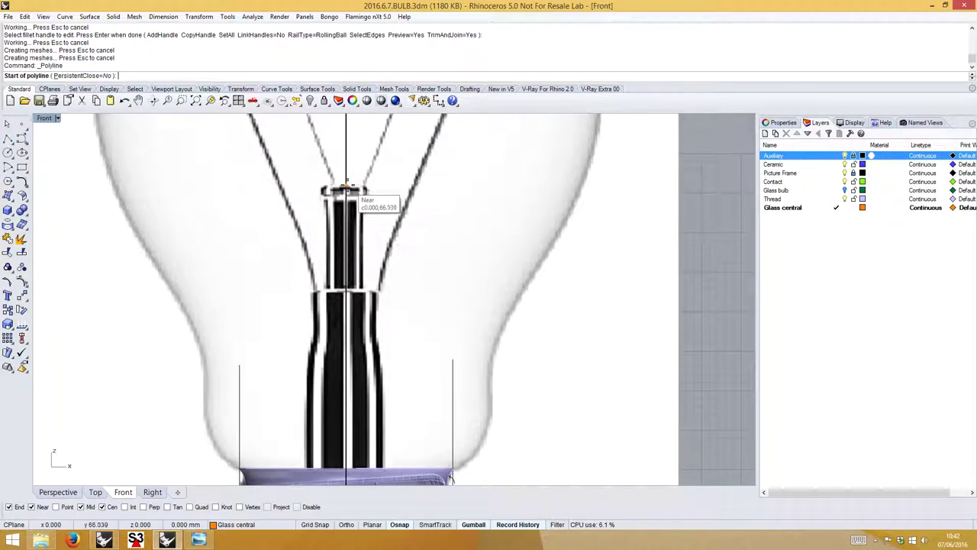
click(347, 186)
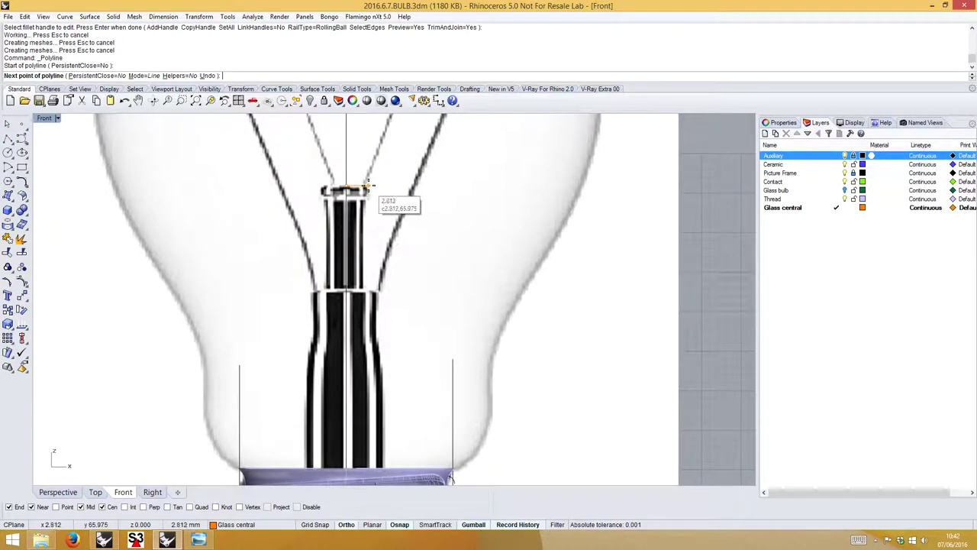
click(370, 190)
click(367, 197)
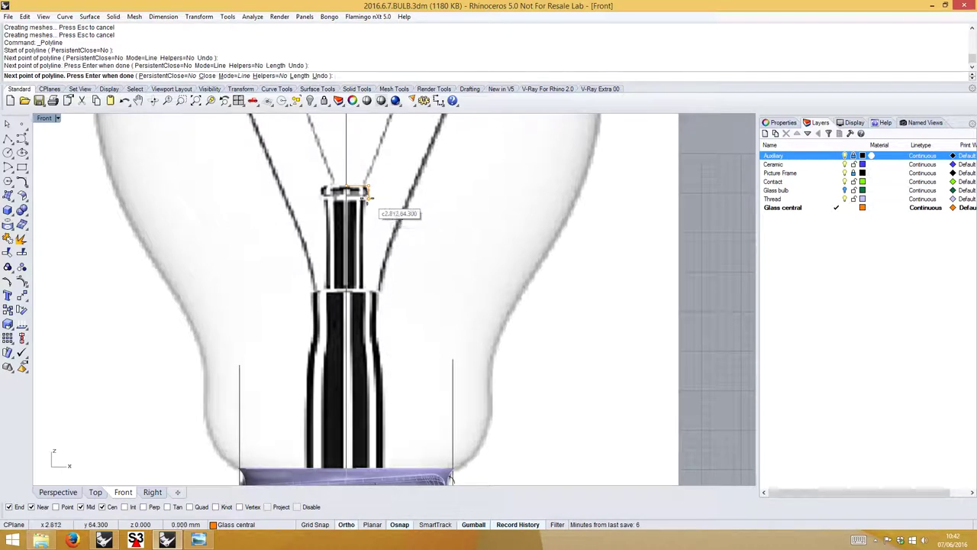
click(368, 203)
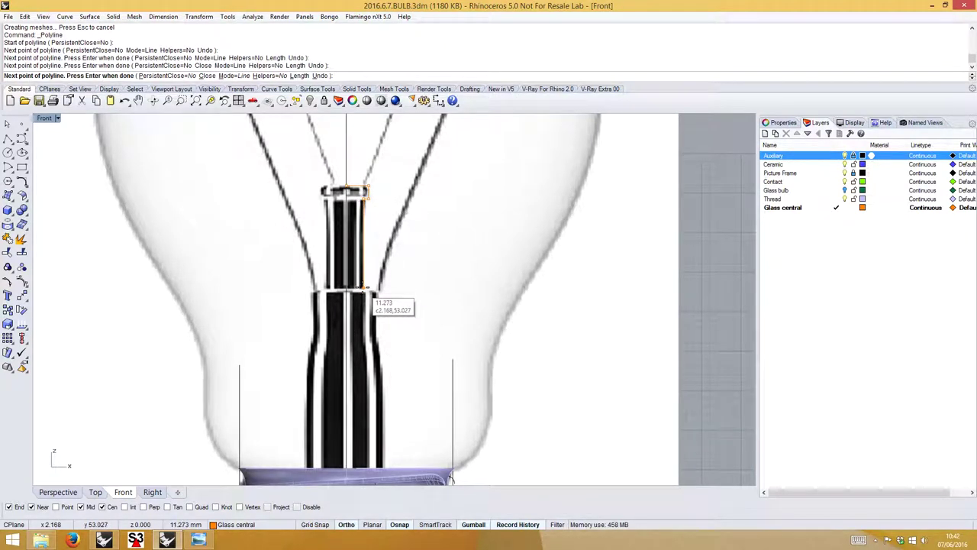
click(367, 290)
key(Return)
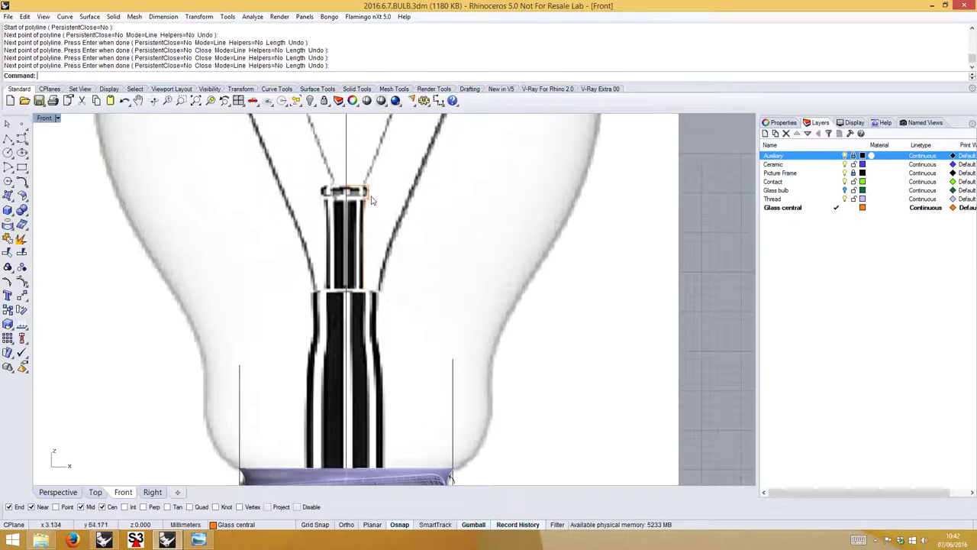
Try to fillet the upper outer corner of the stem head profile with radius 1 and undo it.
scroll(368, 196, up, 3)
scroll(367, 196, up, 1)
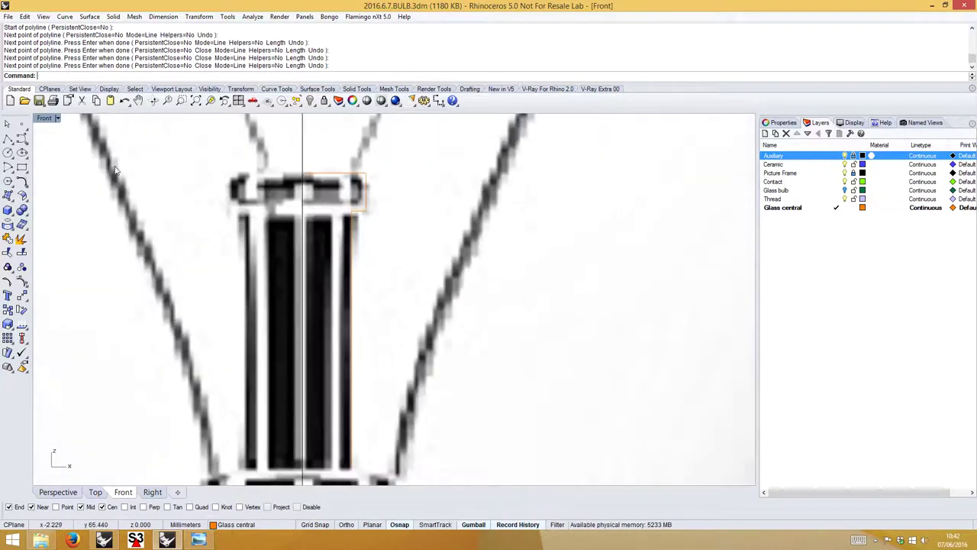
click(23, 195)
click(356, 179)
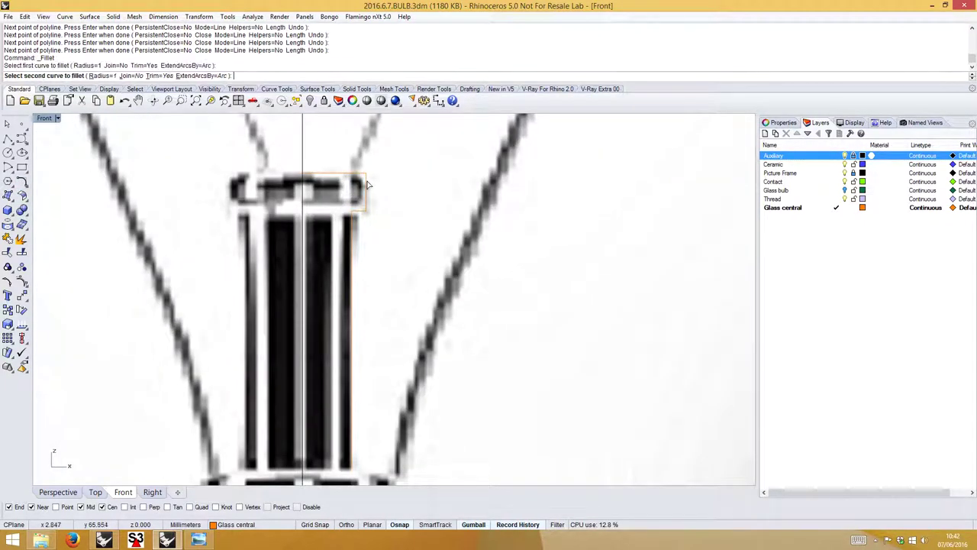
click(366, 186)
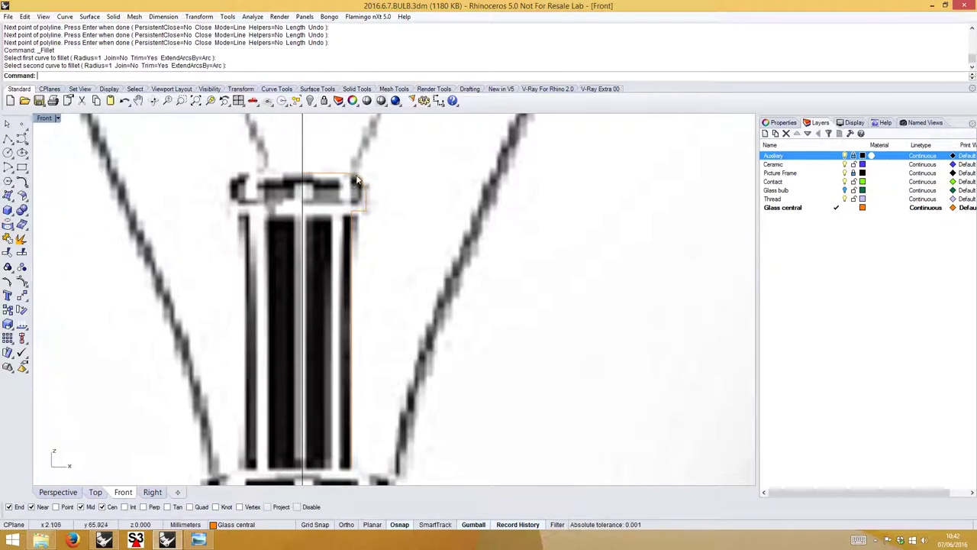
key(ctrl+z)
Fillet the upper and lower outer corners of the stem head profile with a 0.6 mm radius.
right_click(138, 148)
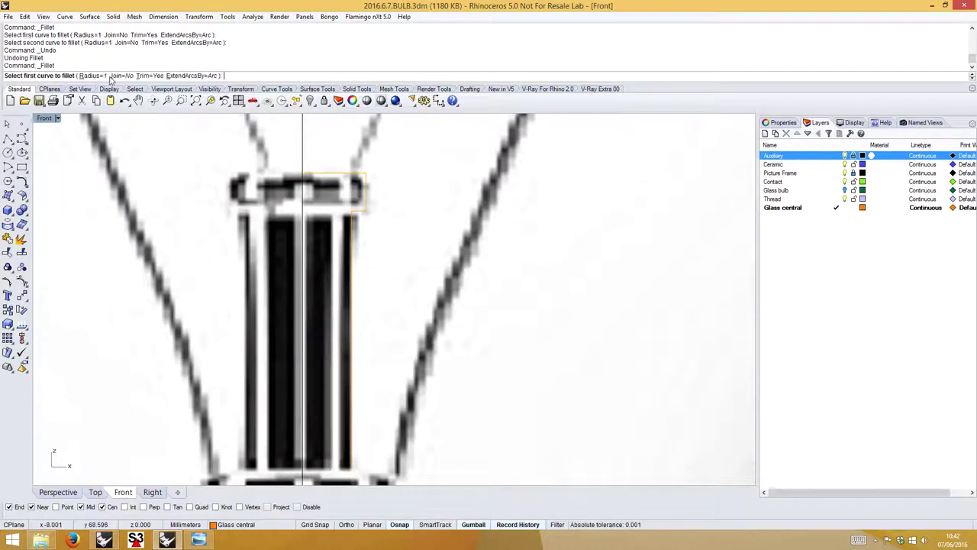
click(95, 76)
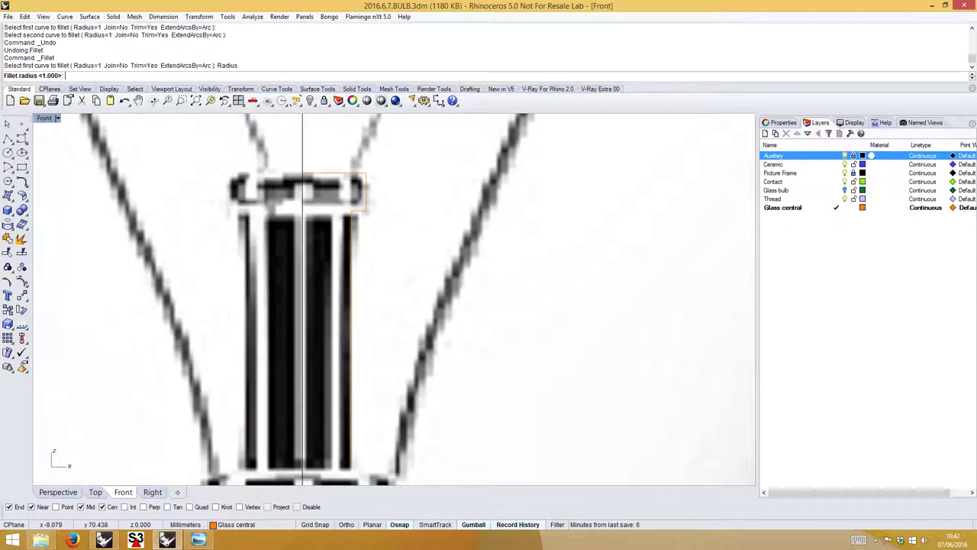
key(Return)
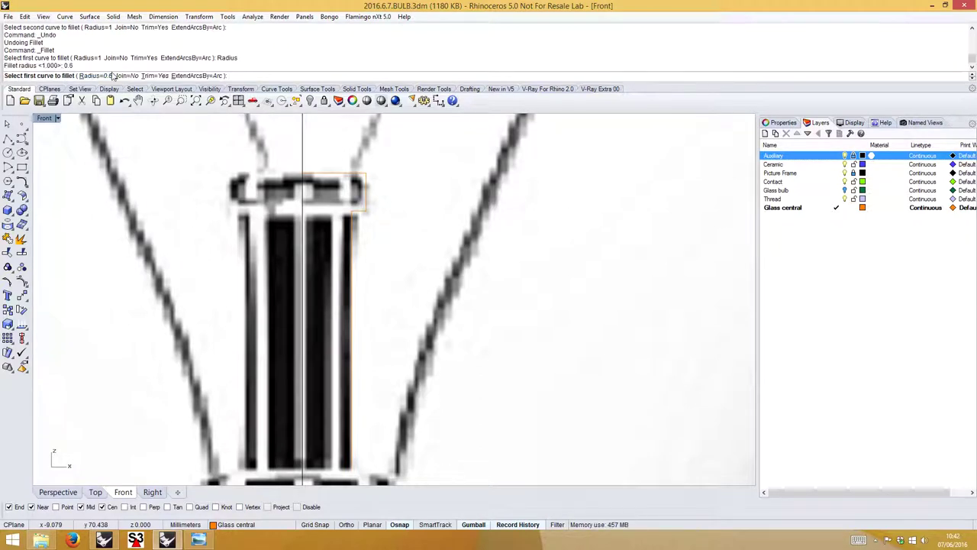
click(357, 177)
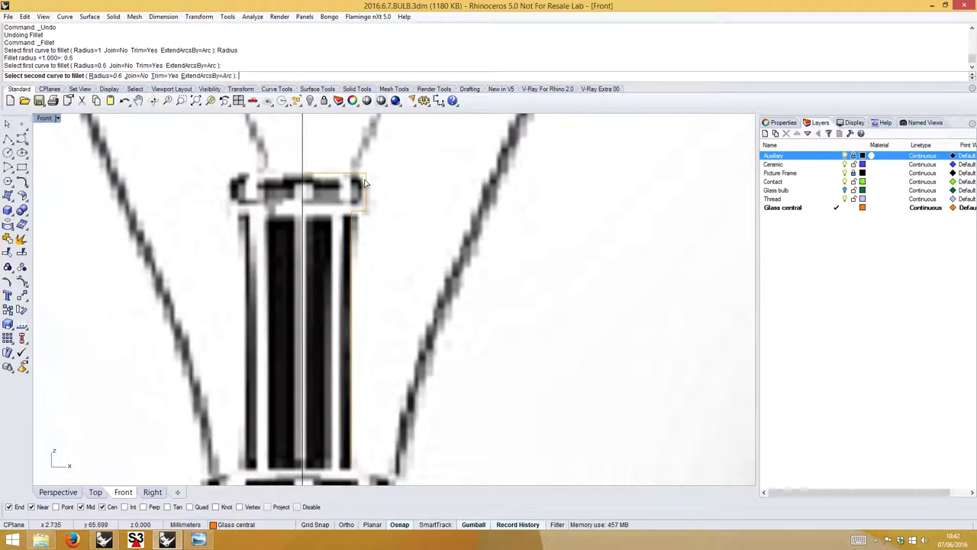
click(365, 185)
key(Return)
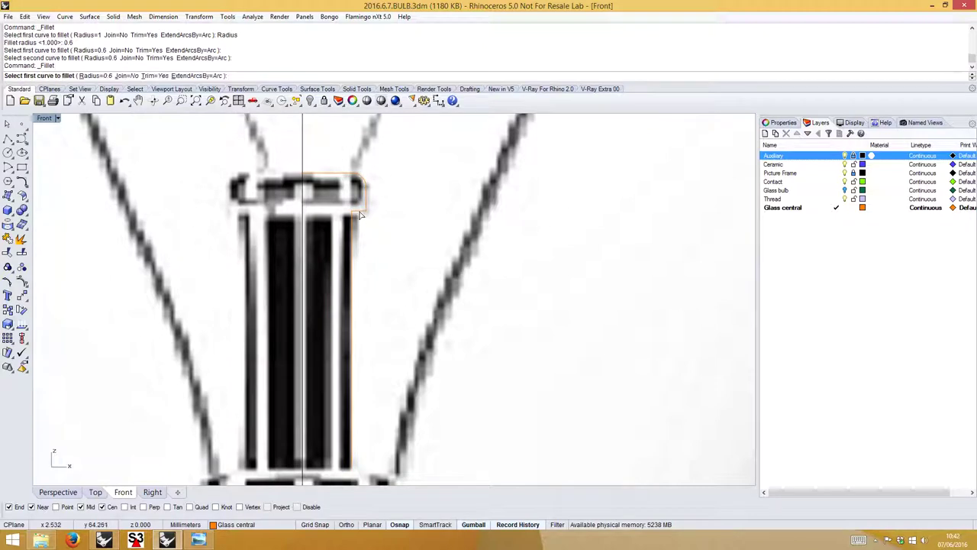
click(362, 213)
click(366, 206)
Try to fillet the inner corner between the stem head and shaft with a 0.6 mm radius.
key(Return)
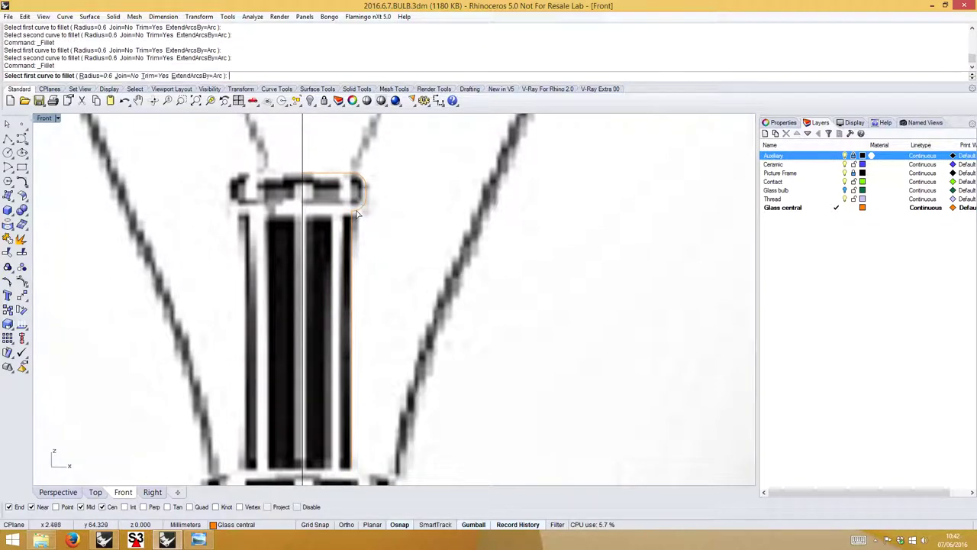
scroll(356, 214, up, 3)
click(354, 215)
click(350, 226)
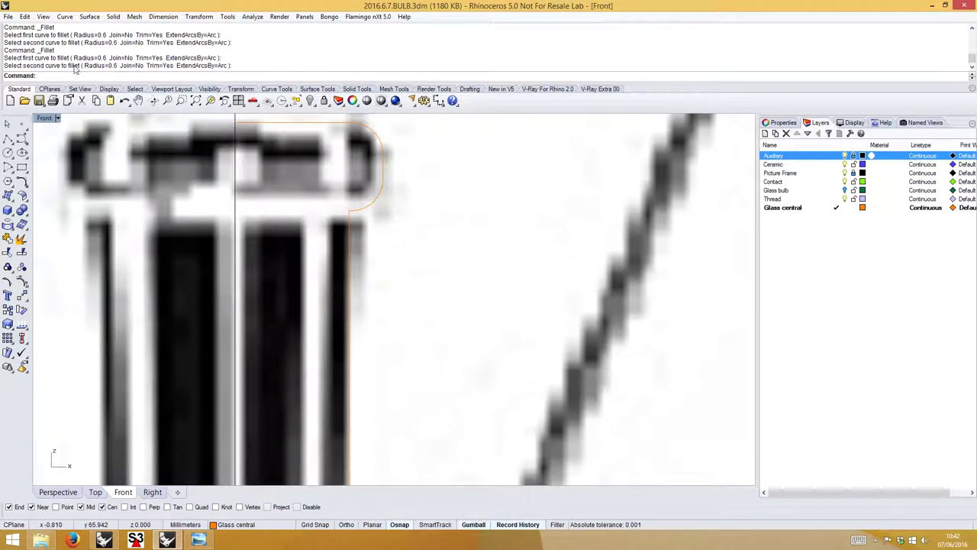
Fillet the inner corner between the stem head and shaft with a 0.2 mm radius.
key(Return)
click(100, 76)
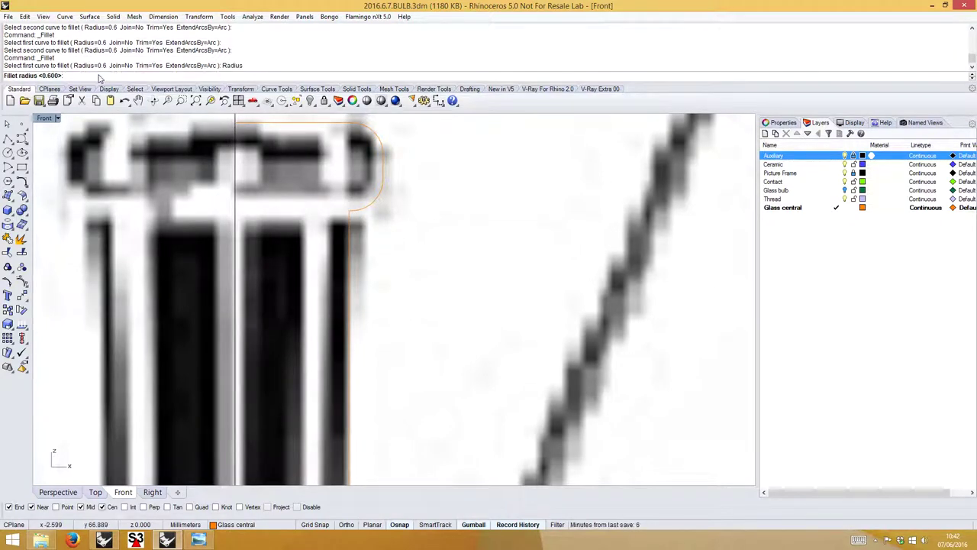
key(Return)
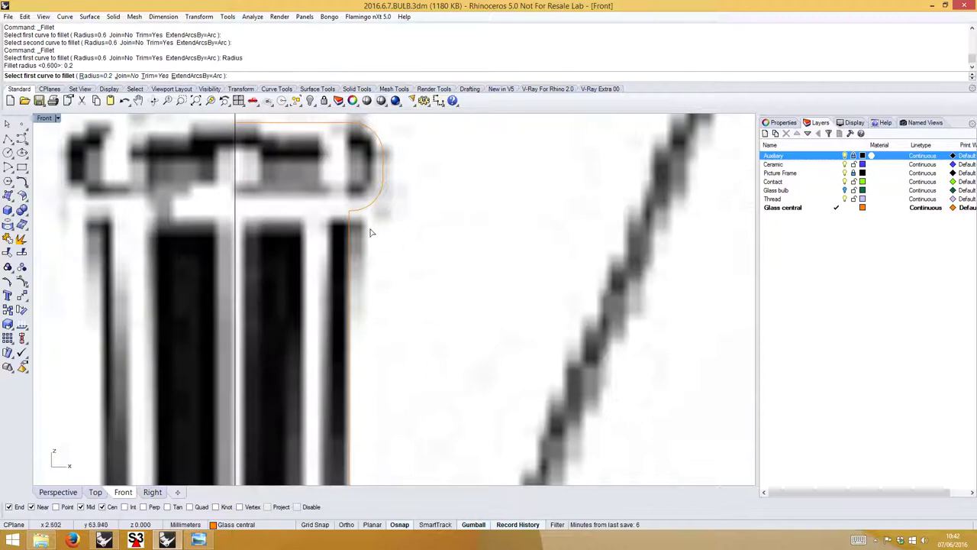
click(353, 212)
click(350, 223)
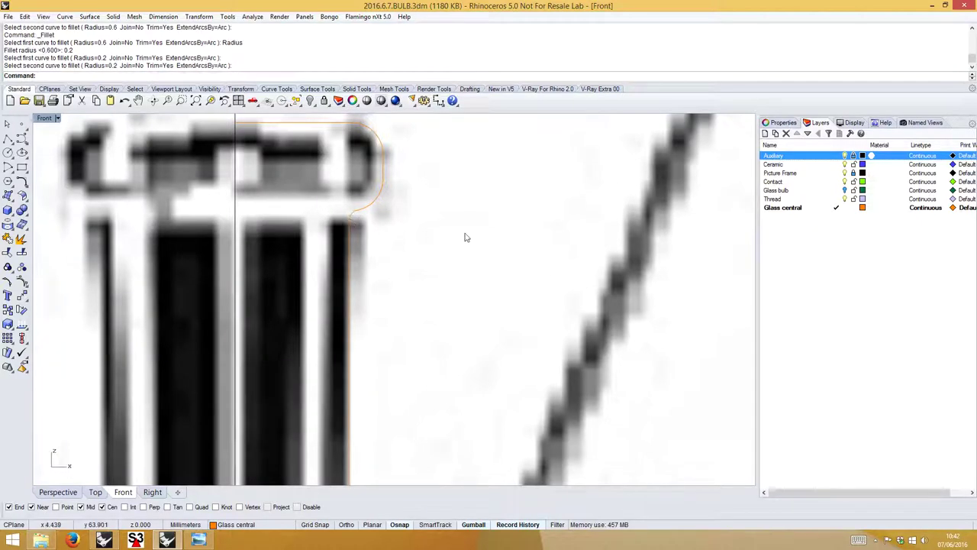
Revolve the filleted upper stem profile a full circle around the bulb's vertical centre axis.
scroll(365, 162, down, 2)
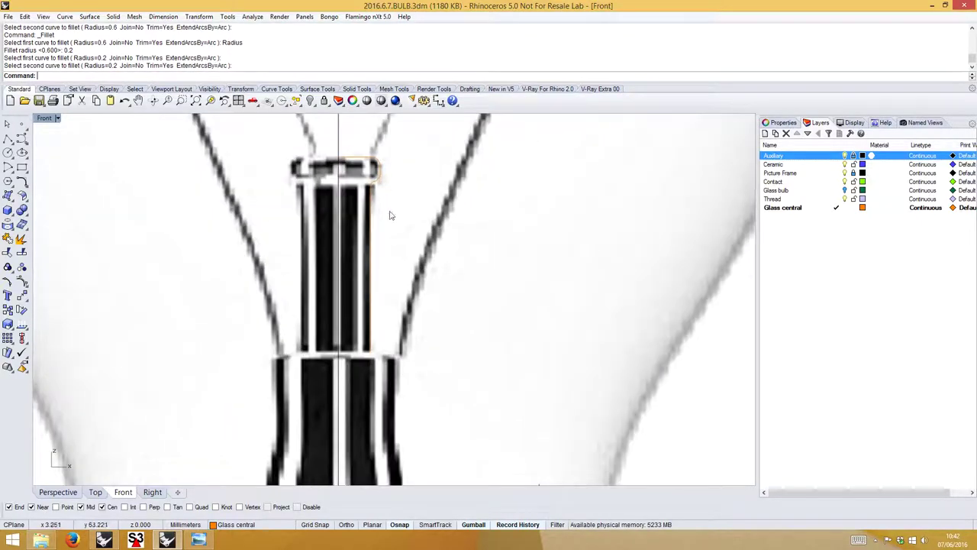
scroll(393, 273, down, 3)
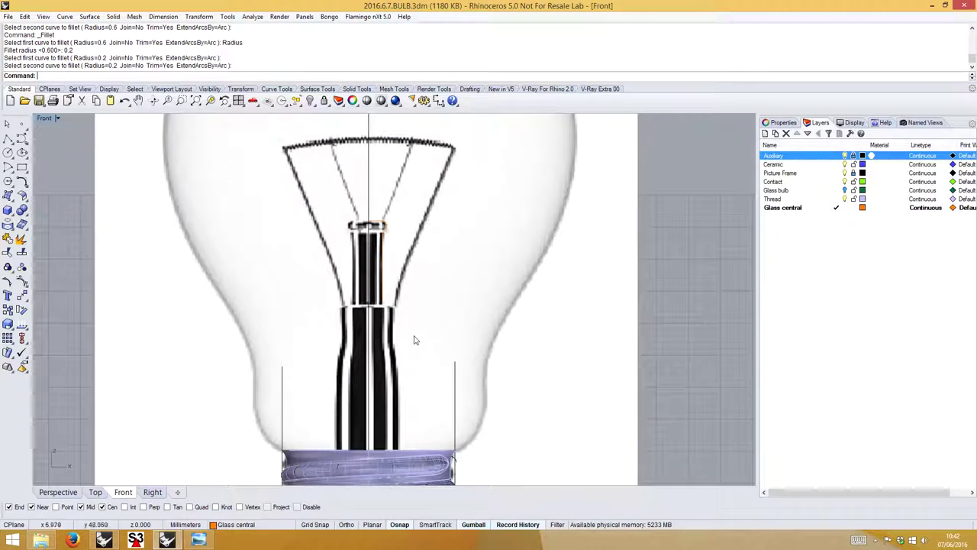
right_drag(414, 339, 408, 300)
scroll(389, 275, up, 3)
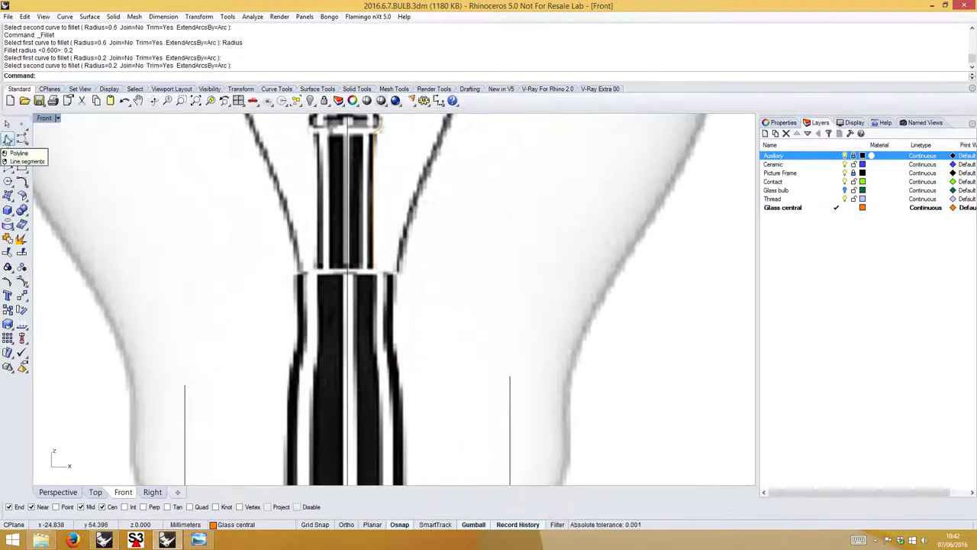
scroll(316, 311, down, 2)
scroll(384, 323, up, 1)
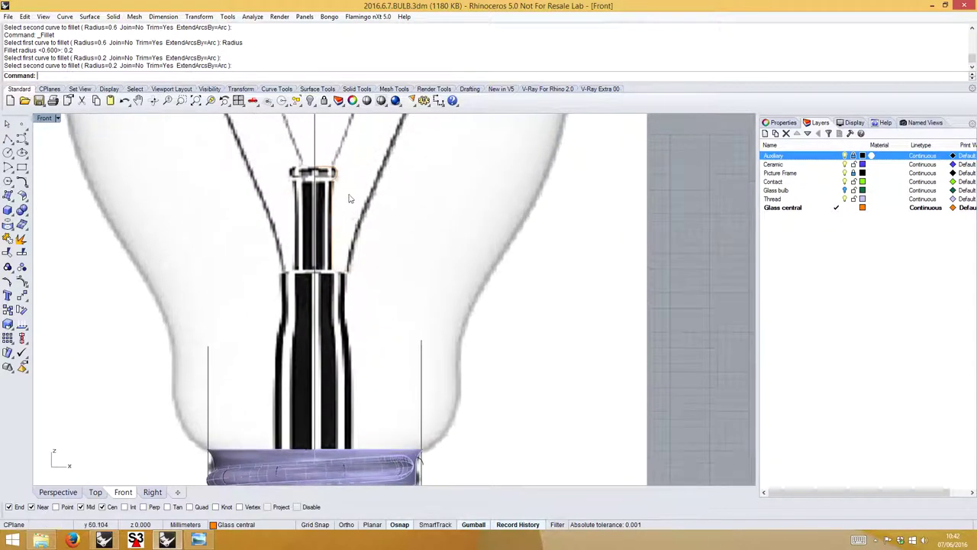
scroll(334, 187, down, 1)
click(333, 187)
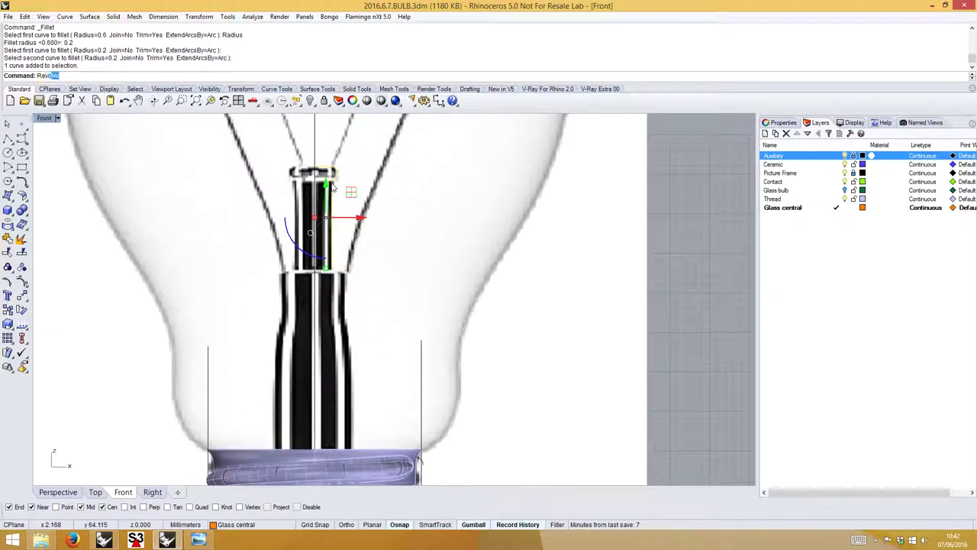
text(Revo)
key(Return)
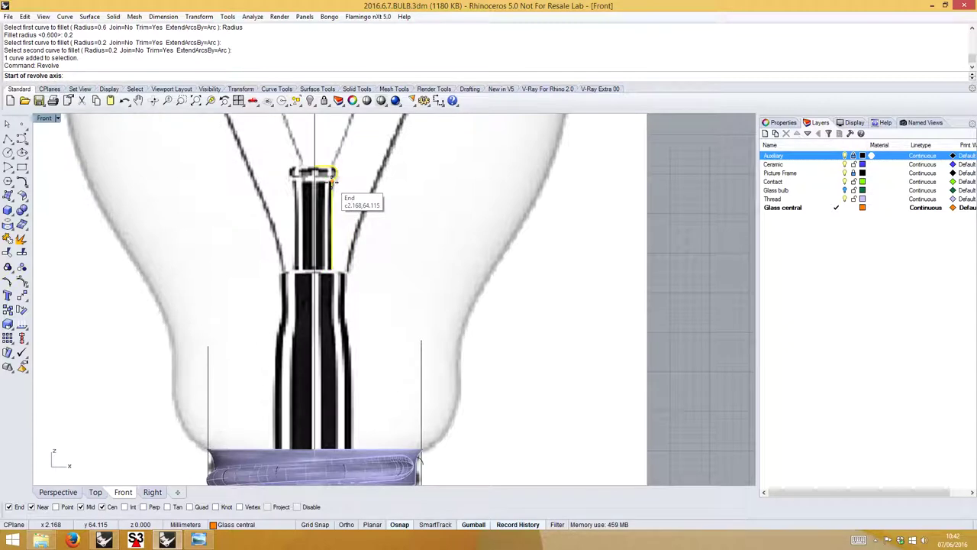
click(315, 168)
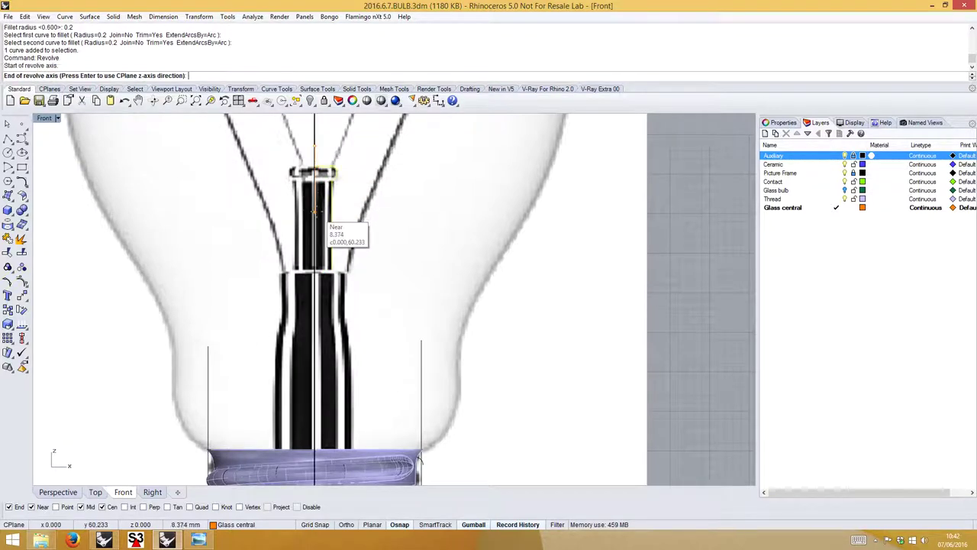
click(316, 213)
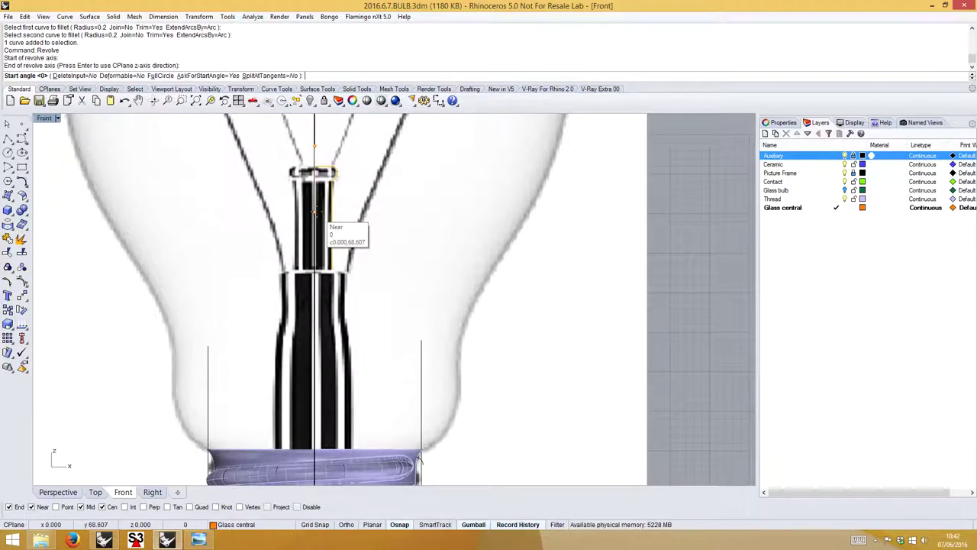
click(160, 77)
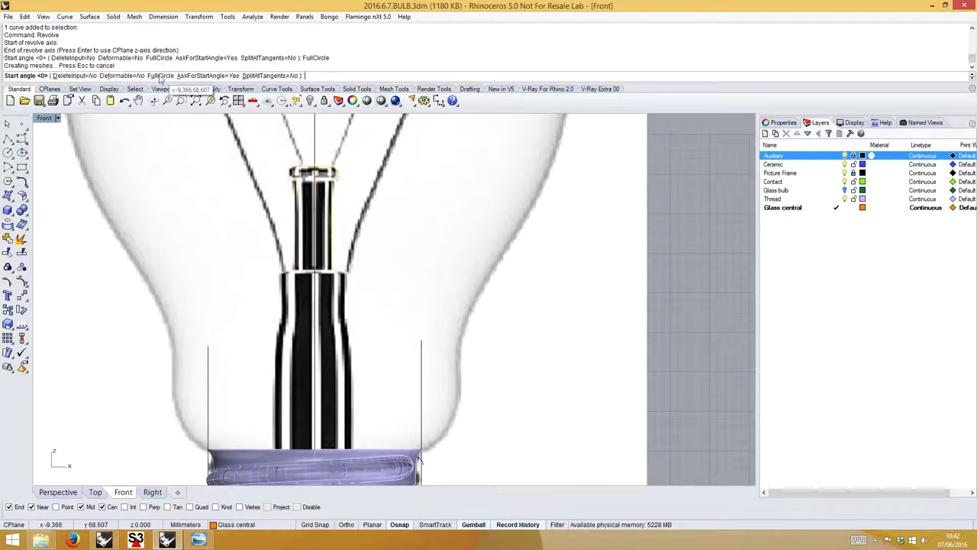
click(693, 281)
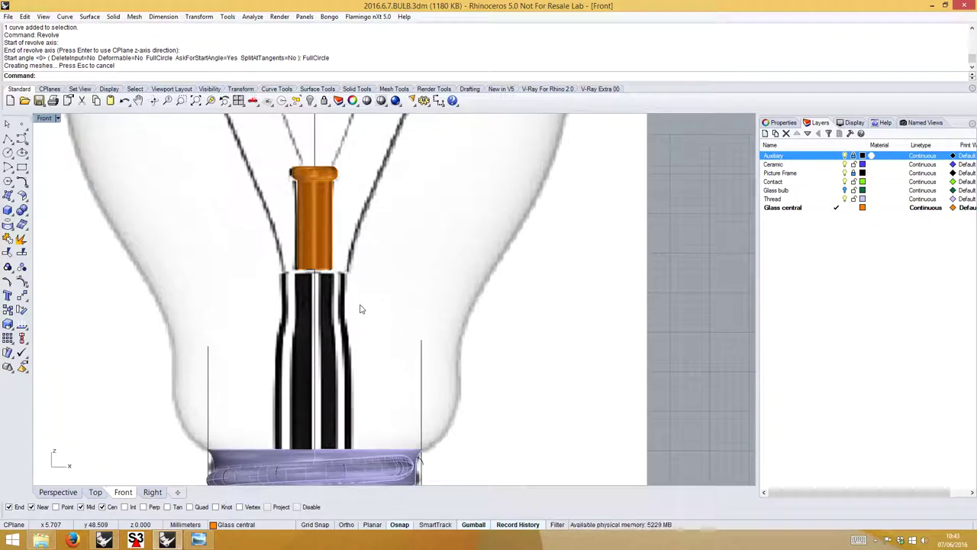
Trace the outer edge of the lower glass stem with a degree-3 control-point curve about 40 mm tall, reaching down inside the threaded base.
click(22, 138)
scroll(345, 277, up, 1)
scroll(345, 276, up, 1)
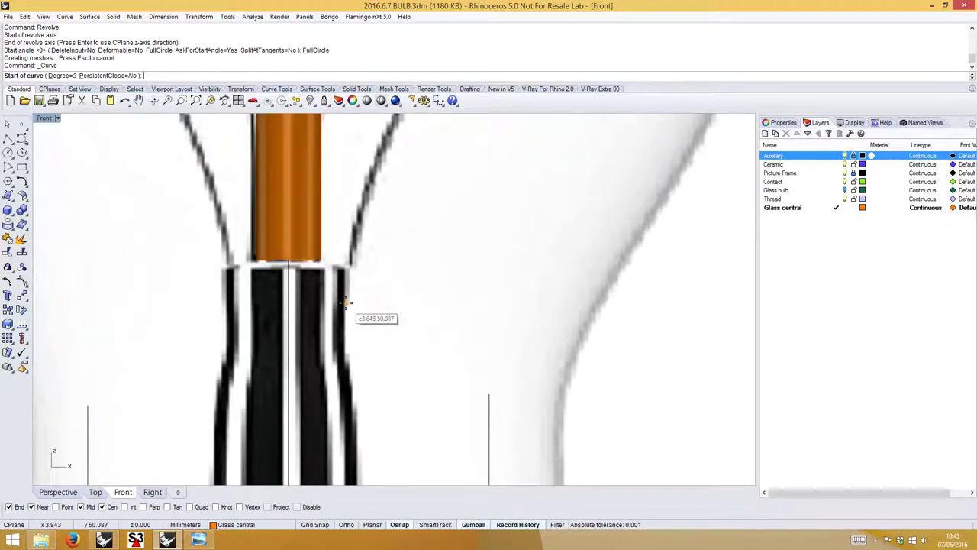
click(345, 304)
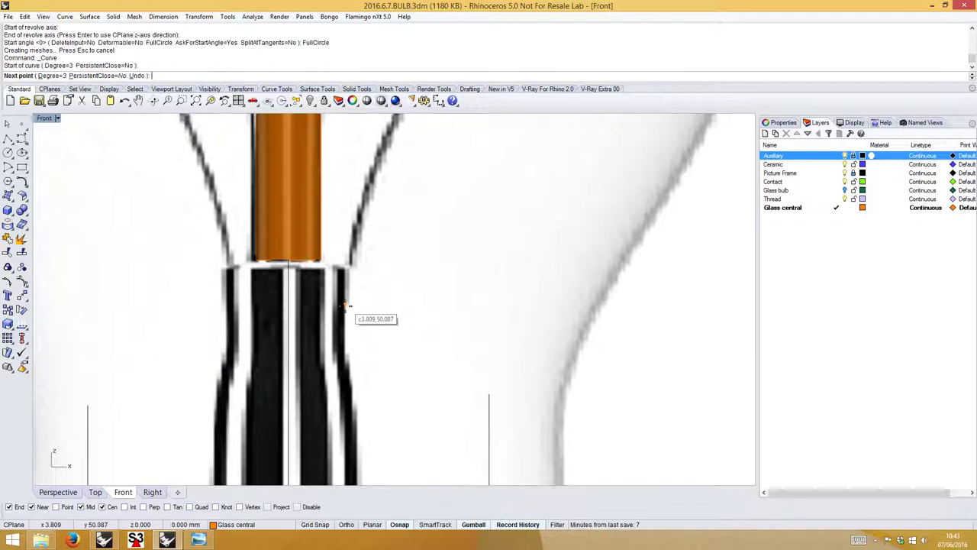
click(345, 399)
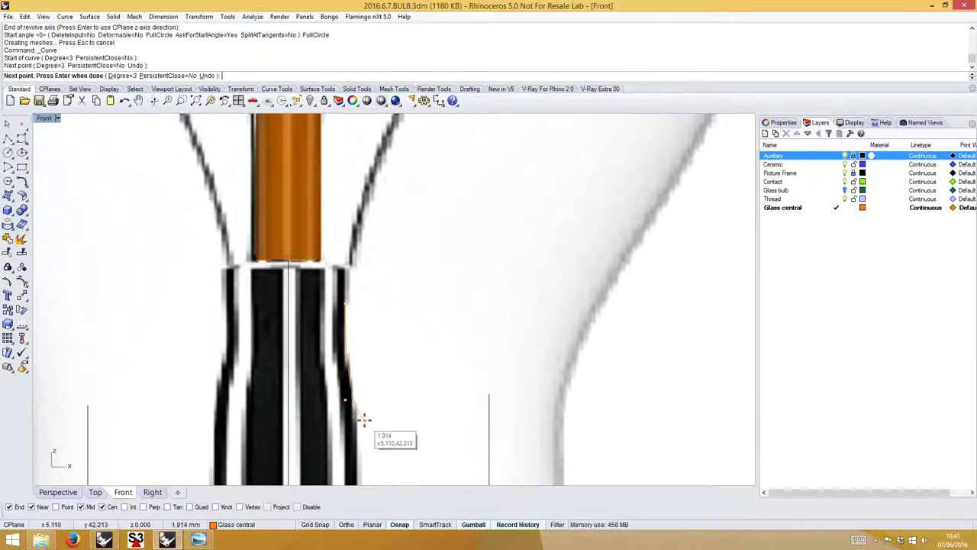
click(362, 419)
scroll(364, 412, down, 2)
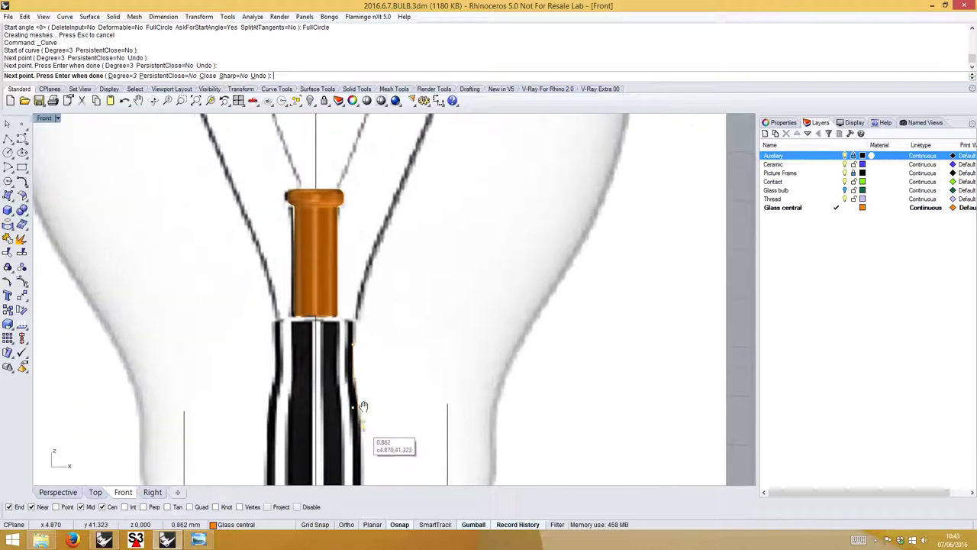
scroll(363, 406, down, 2)
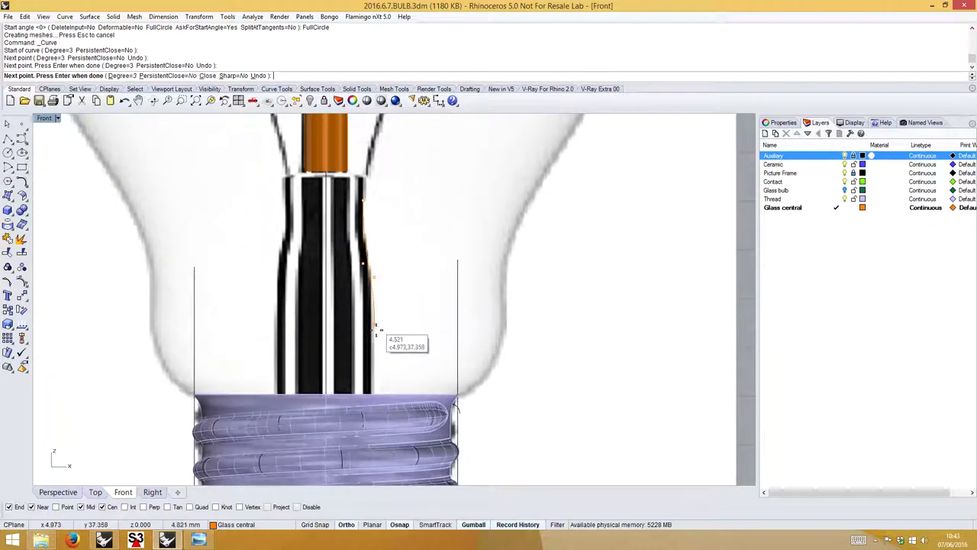
click(376, 331)
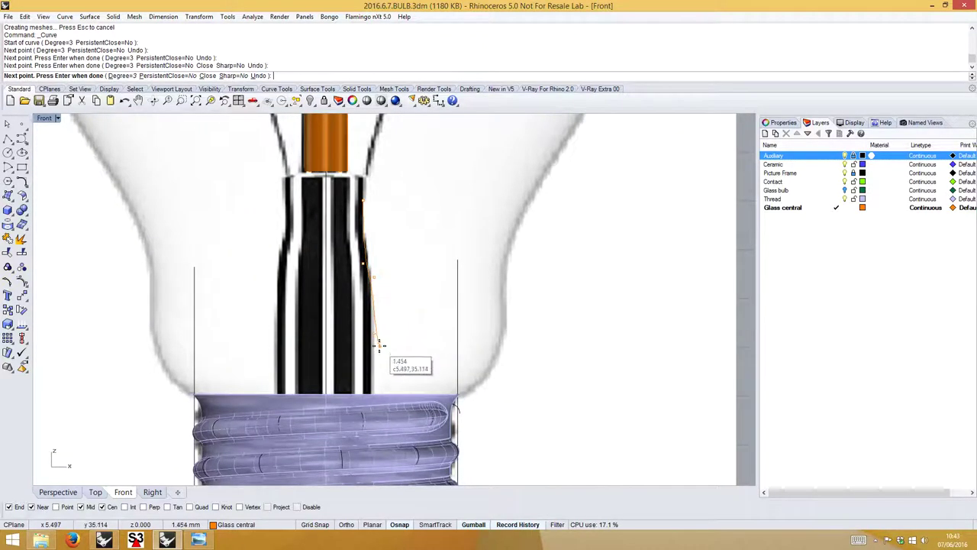
scroll(377, 345, down, 2)
right_drag(451, 430, 476, 371)
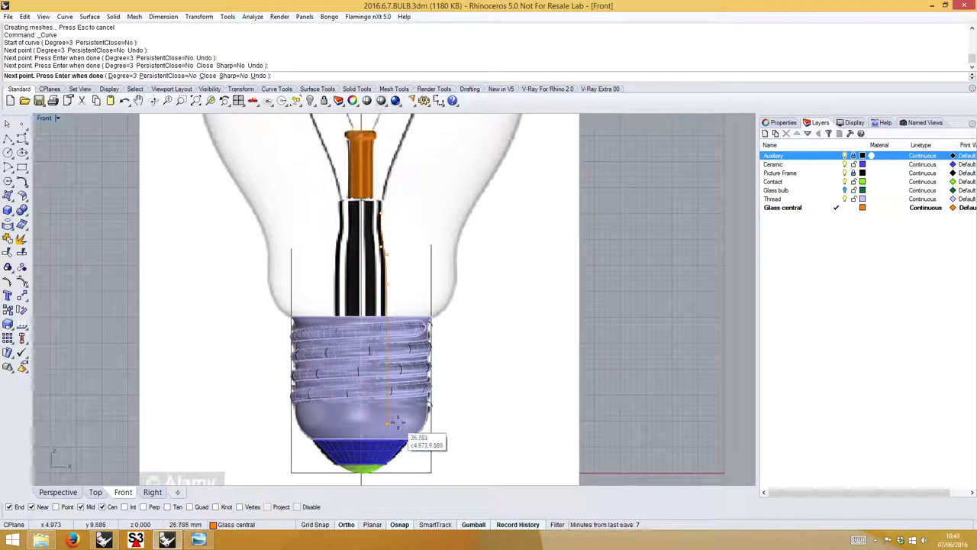
click(397, 427)
key(Return)
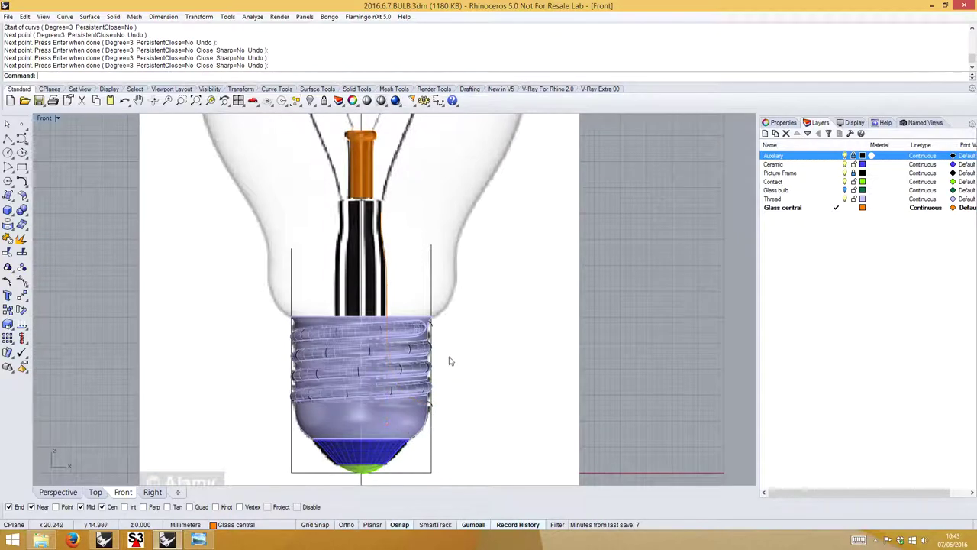
Revolve the lower stem profile curve a full circle around the bulb's vertical centre axis.
click(386, 273)
scroll(391, 271, up, 4)
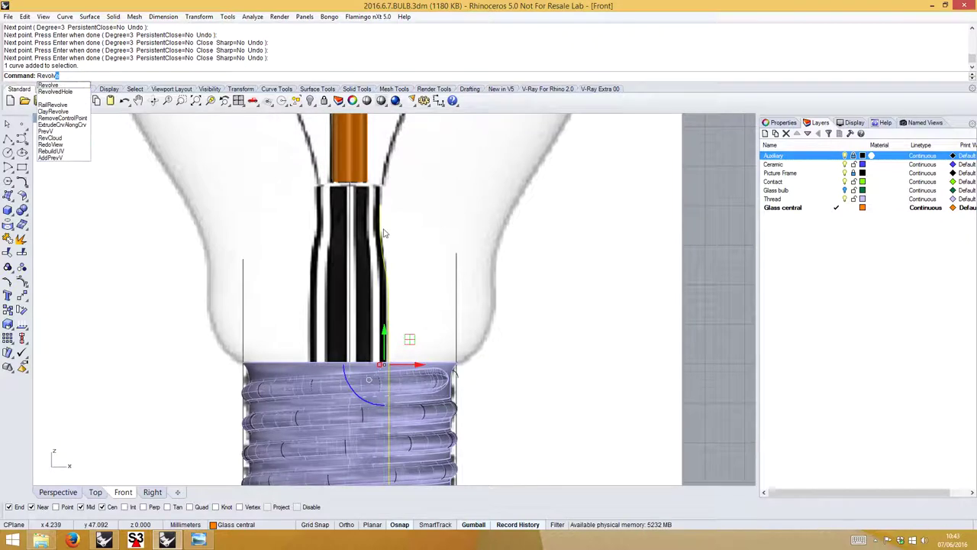
key(Return)
click(341, 232)
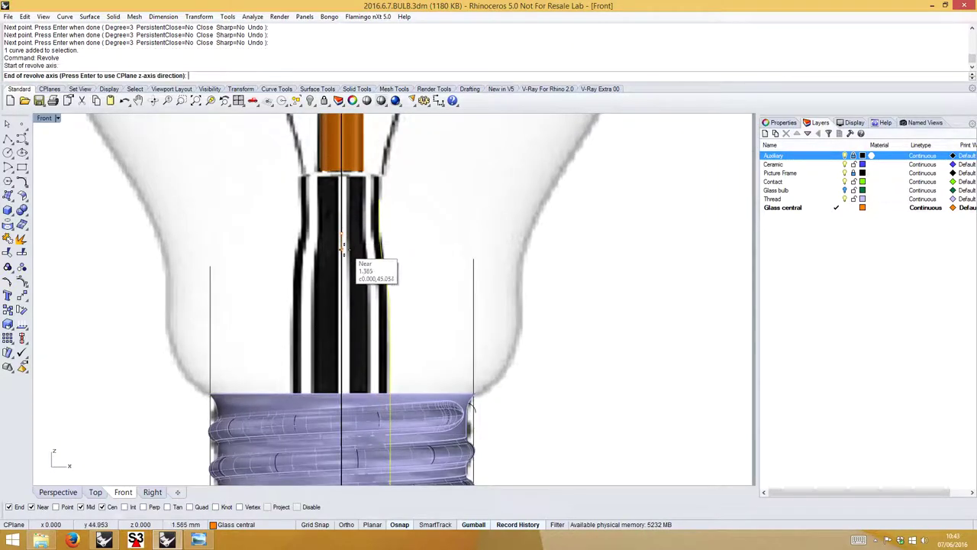
click(342, 264)
click(160, 75)
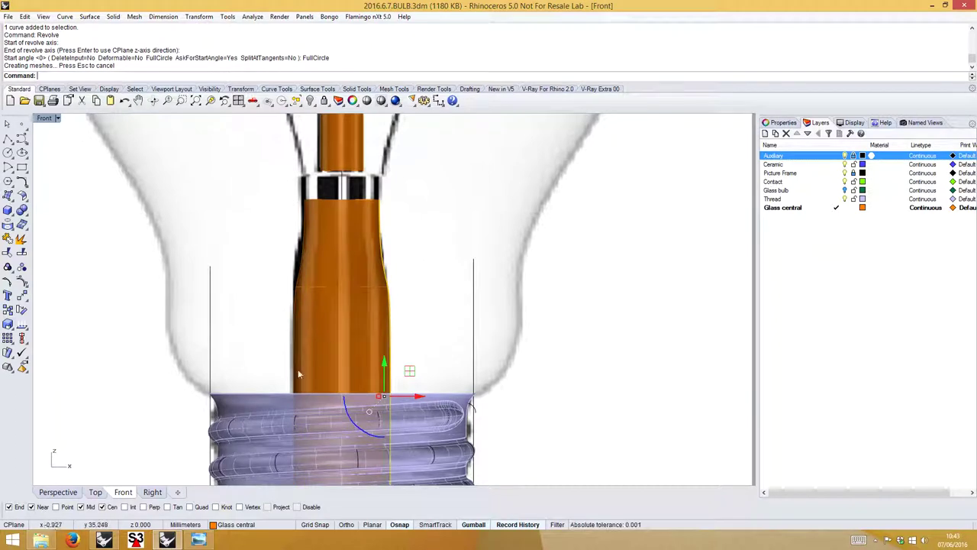
Hide the Picture Frame layer and bring the gap between the two stem surfaces into view in perspective.
click(845, 174)
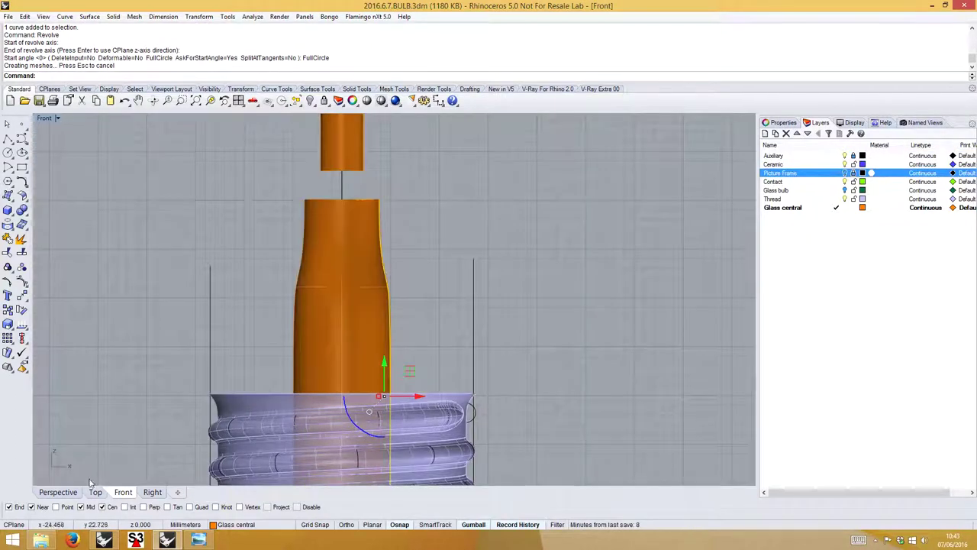
click(58, 493)
right_drag(390, 359, 432, 321)
scroll(427, 315, up, 5)
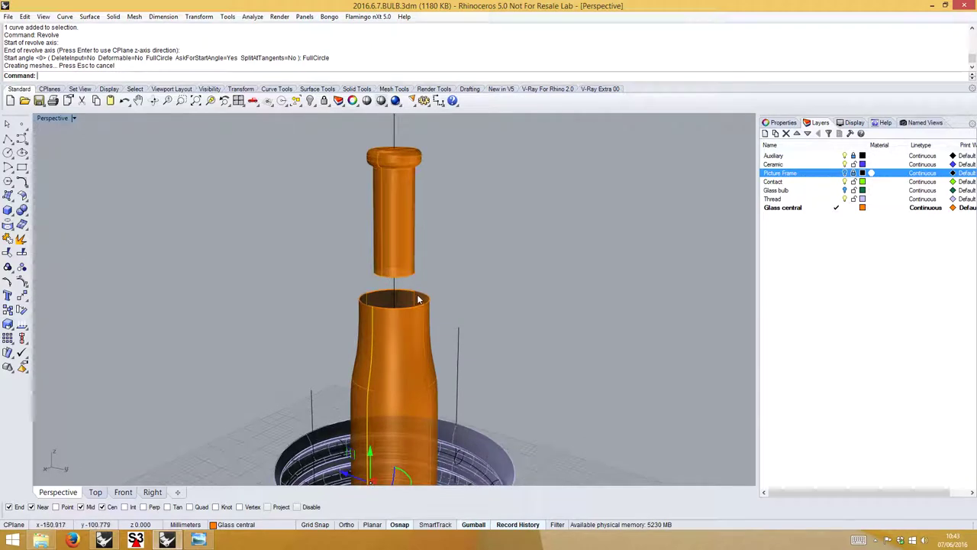
click(418, 301)
right_drag(476, 312, 372, 402)
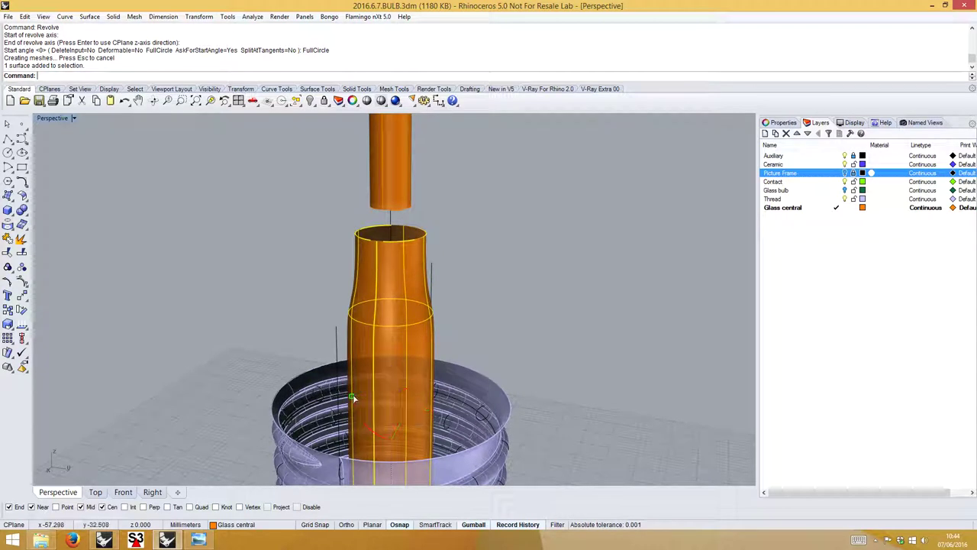
drag(353, 398, 364, 403)
right_drag(524, 335, 392, 320)
key(Escape)
Set up a surface blend from the lower stem's upper rim to the shaft's lower edge, with Curvature continuity on both sides.
scroll(394, 225, up, 3)
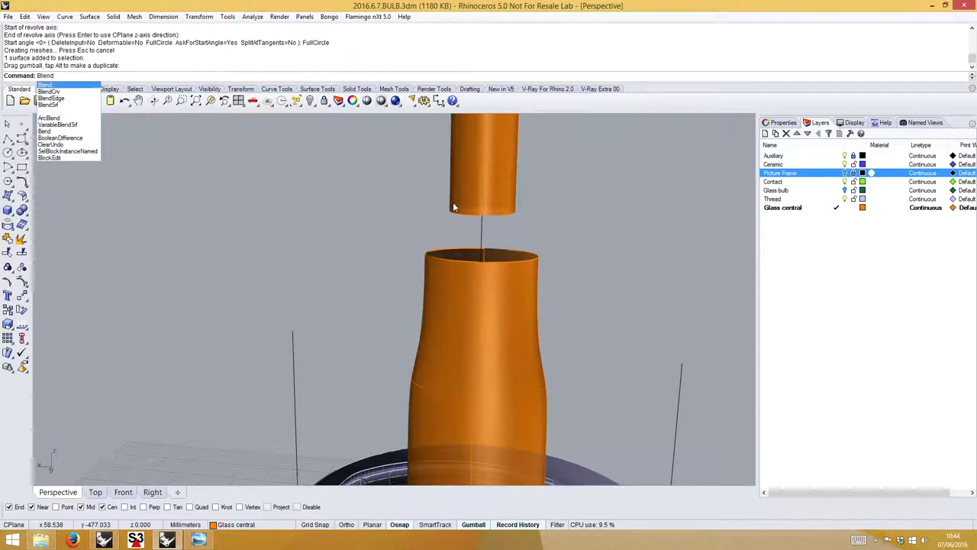
key(Down)
key(Down)
key(Return)
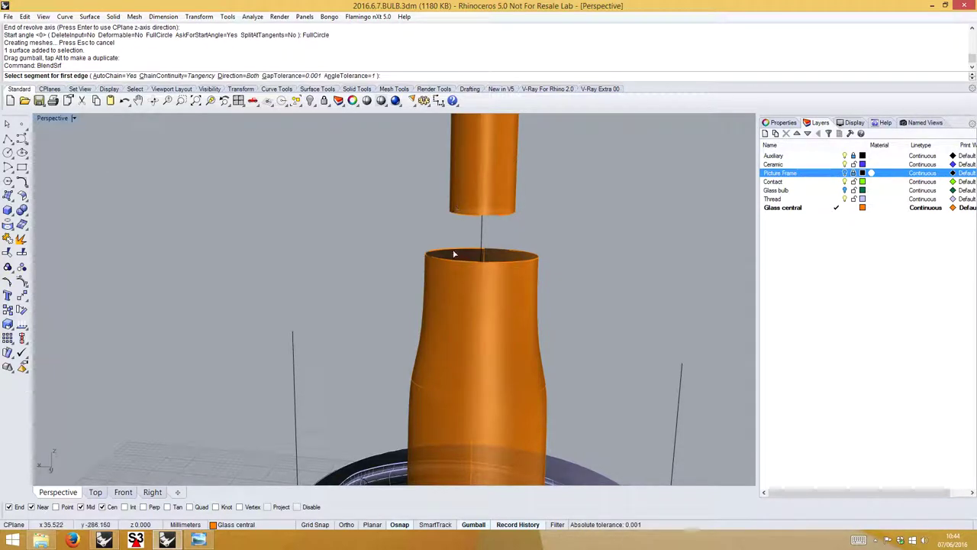
click(454, 253)
click(460, 214)
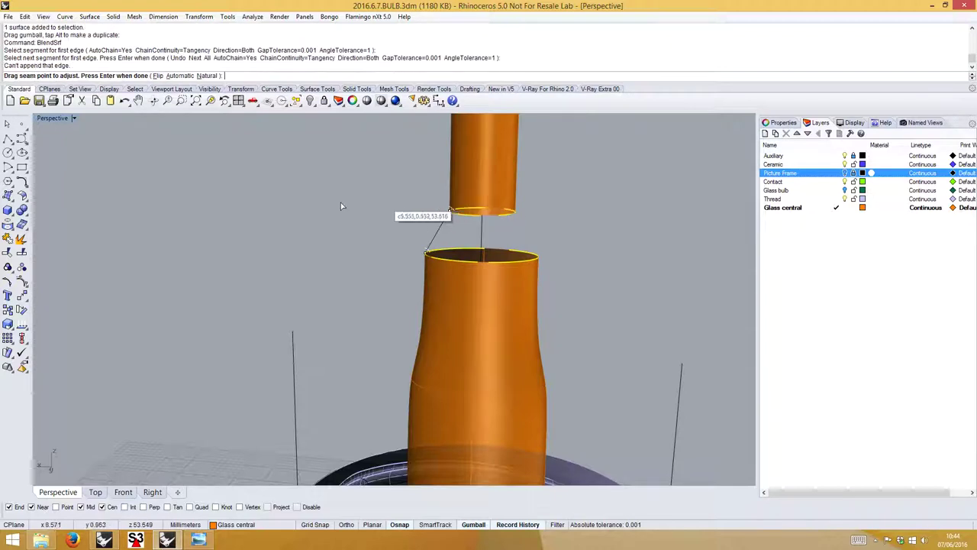
key(Return)
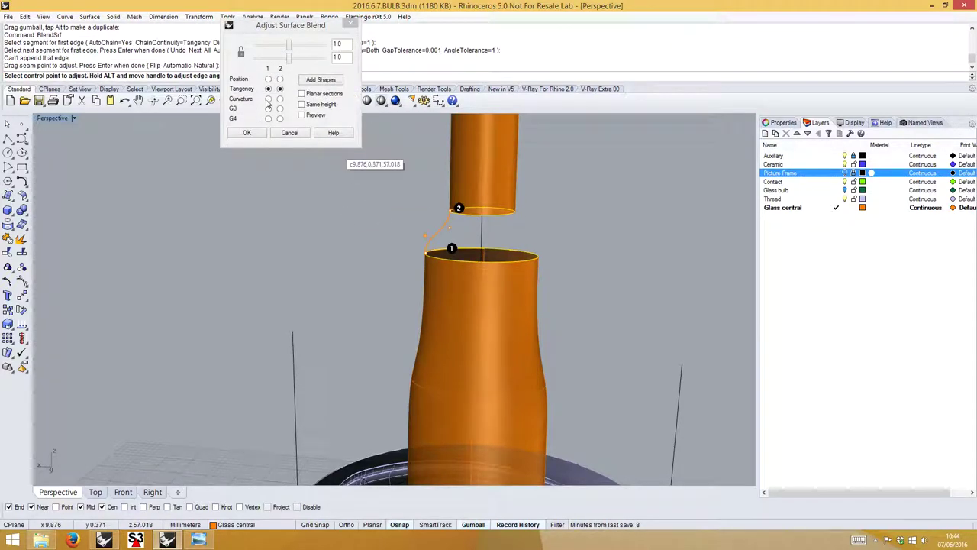
click(268, 99)
click(281, 99)
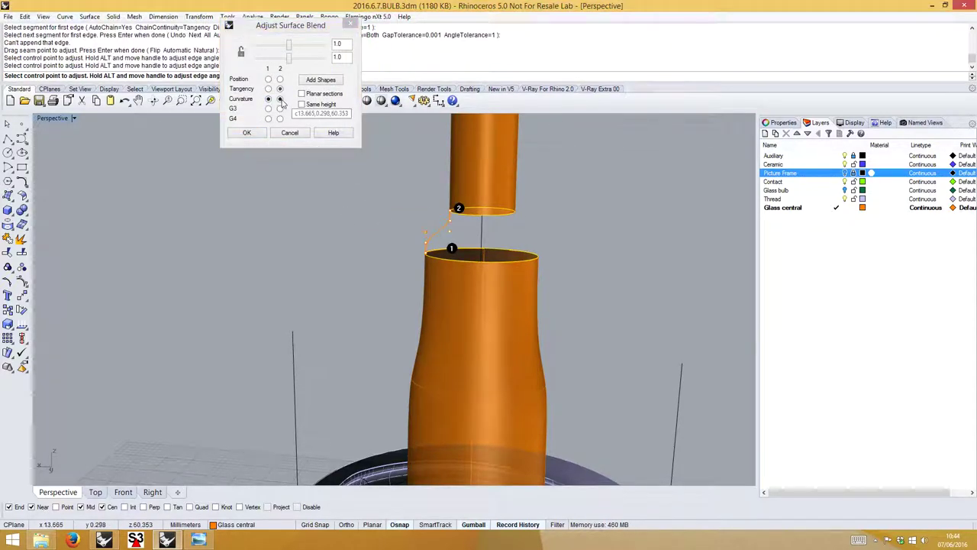
Shape the shoulder by moving the blend's control points with Preview switched on, and create the blend surface.
scroll(492, 228, up, 2)
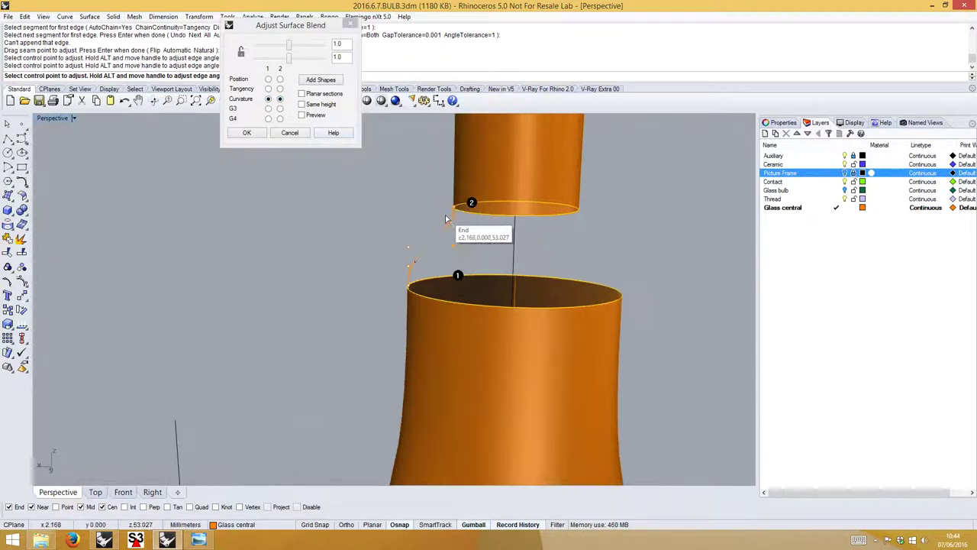
click(405, 264)
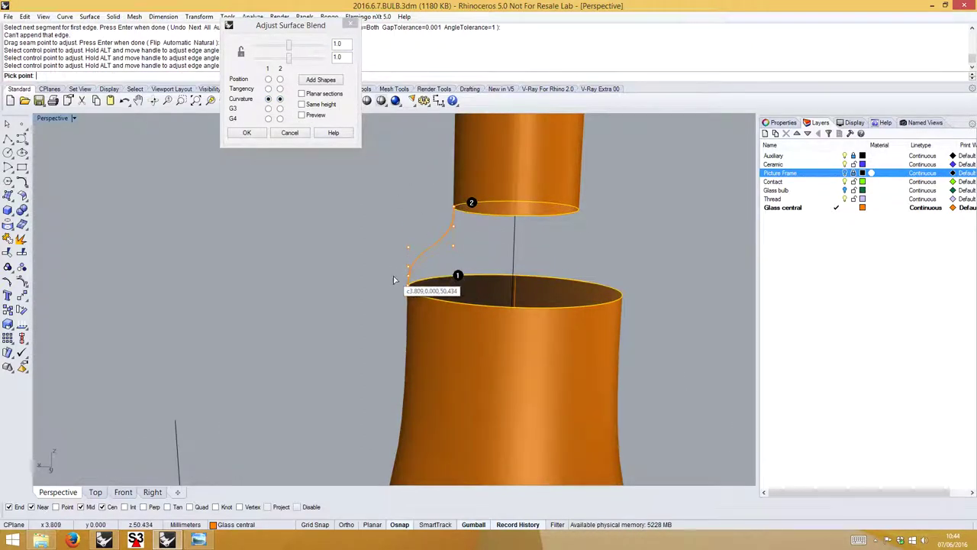
click(393, 280)
click(301, 114)
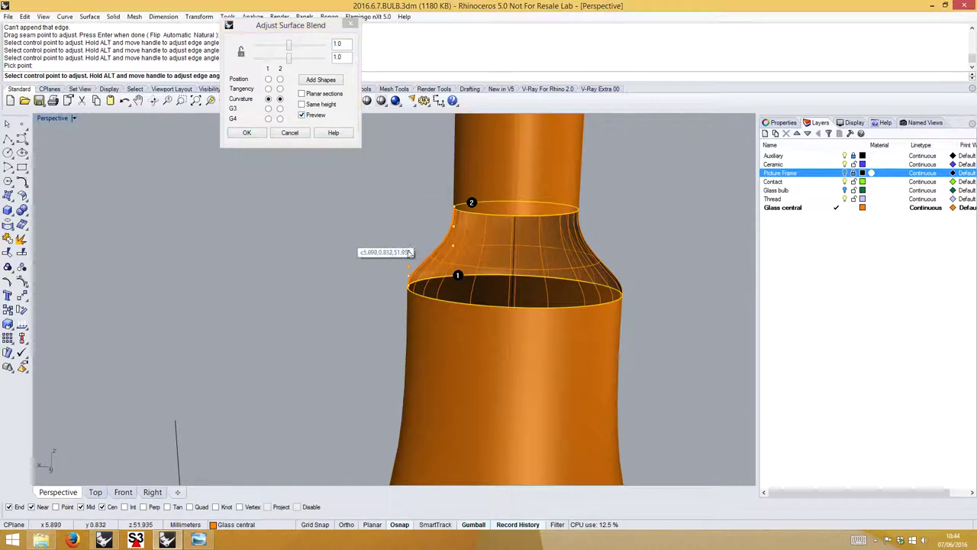
click(451, 226)
click(436, 220)
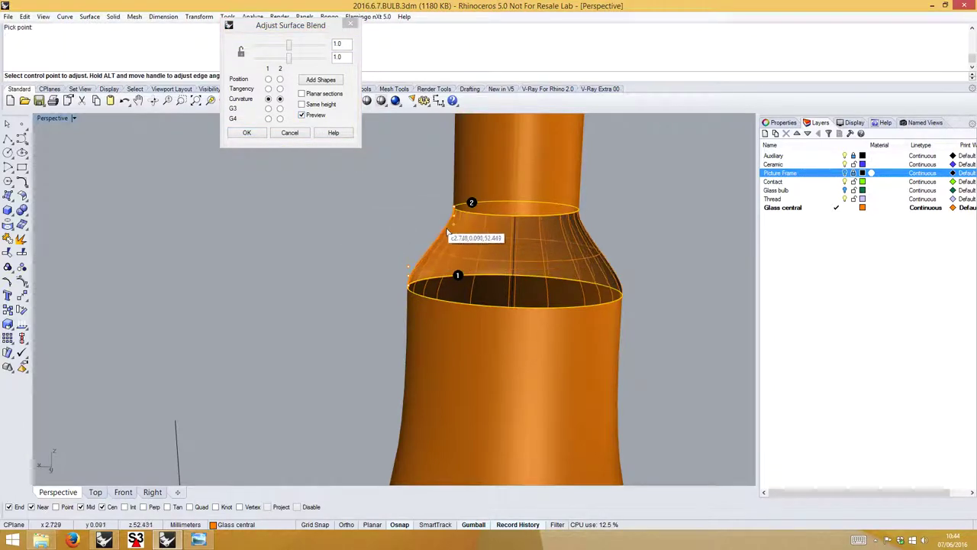
click(455, 229)
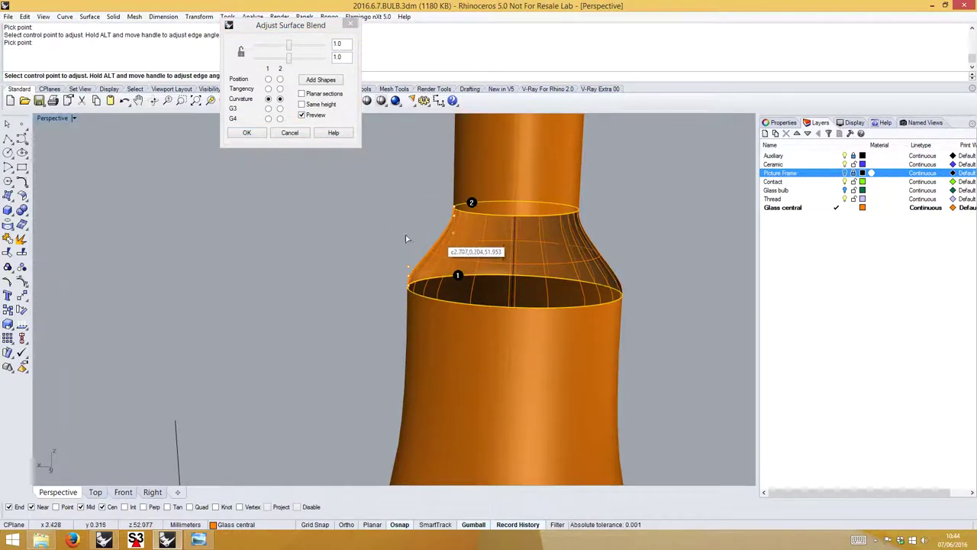
click(405, 235)
right_drag(405, 234, 502, 224)
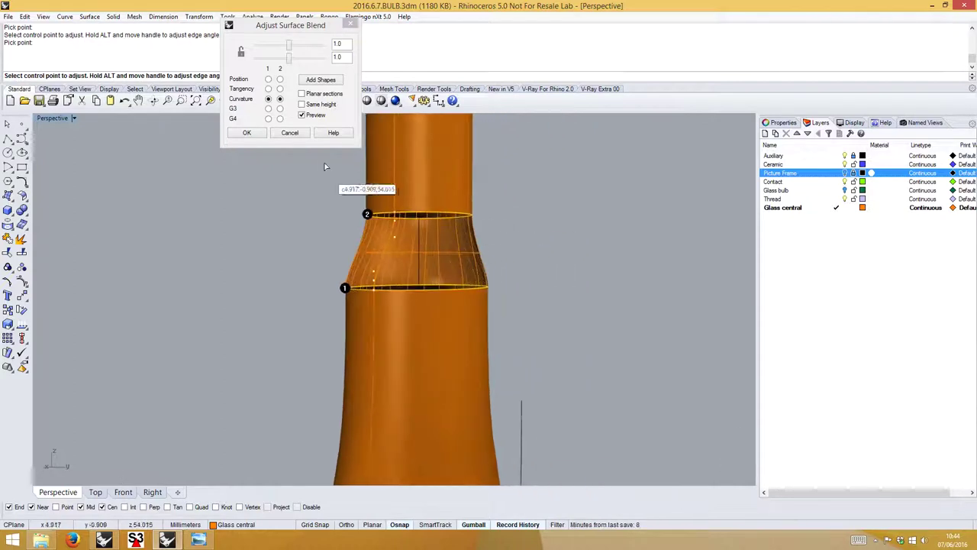
click(252, 133)
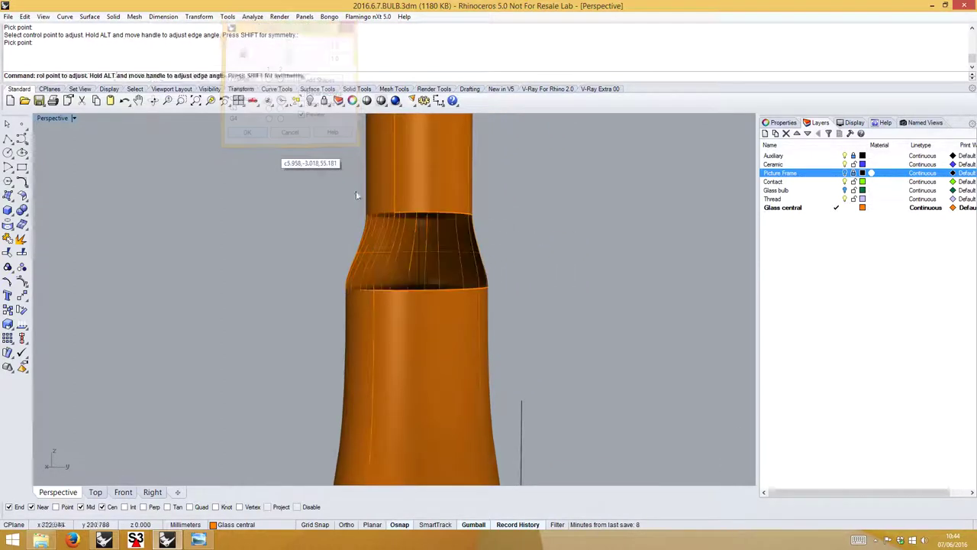
Join the blend surface with the upper and lower stem surfaces into one polysurface.
click(488, 267)
shift+click(481, 241)
shift+click(477, 317)
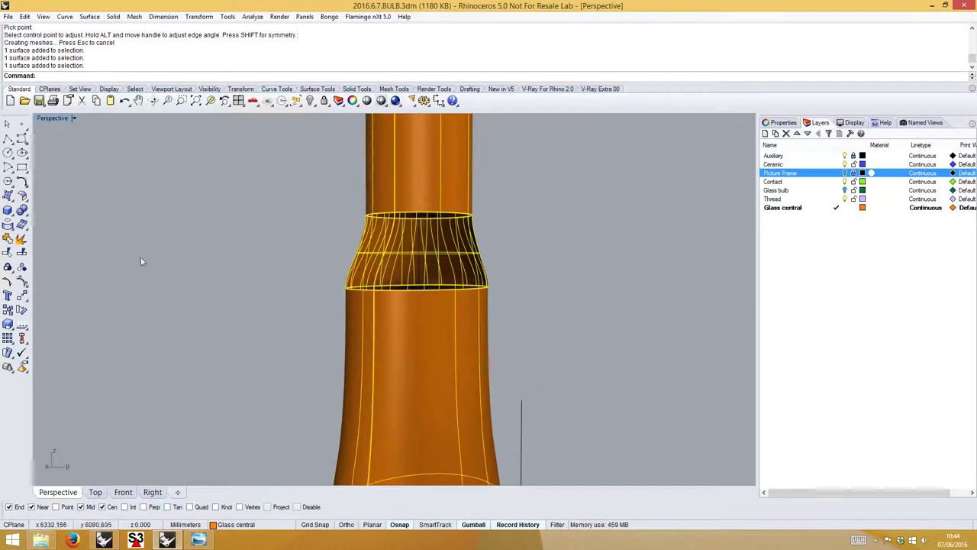
click(7, 238)
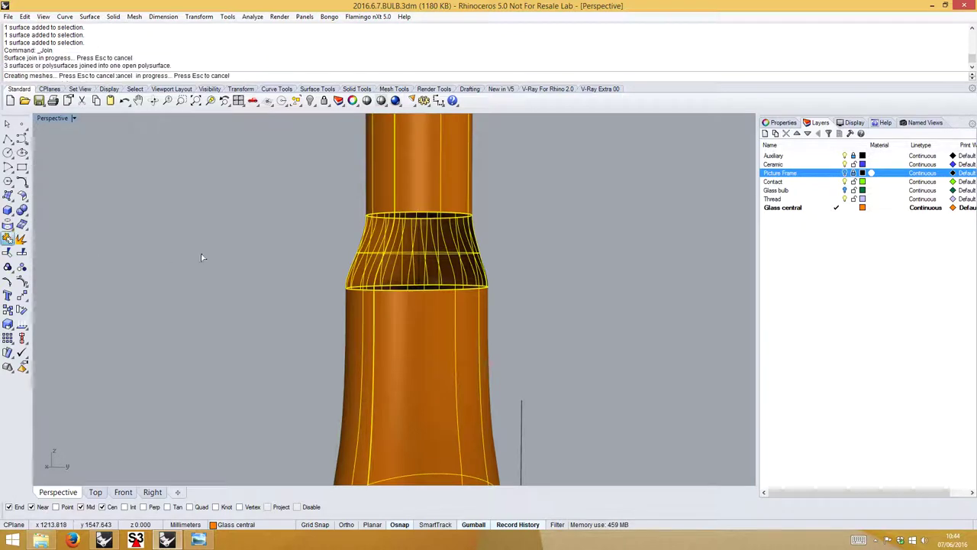
Inspect the joined stem's shoulder from the front and in perspective, and turn the Picture Frame layer back on.
click(124, 491)
scroll(387, 301, down, 3)
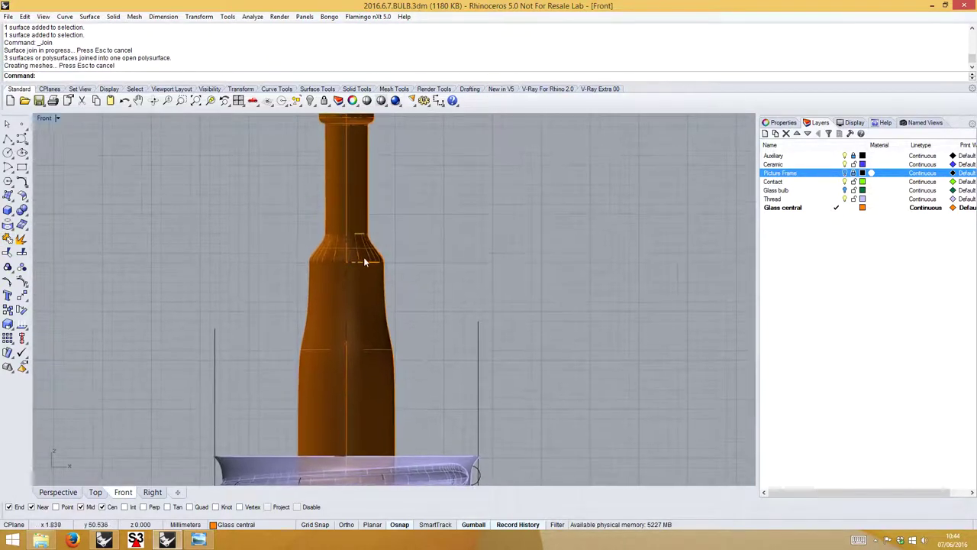
click(58, 492)
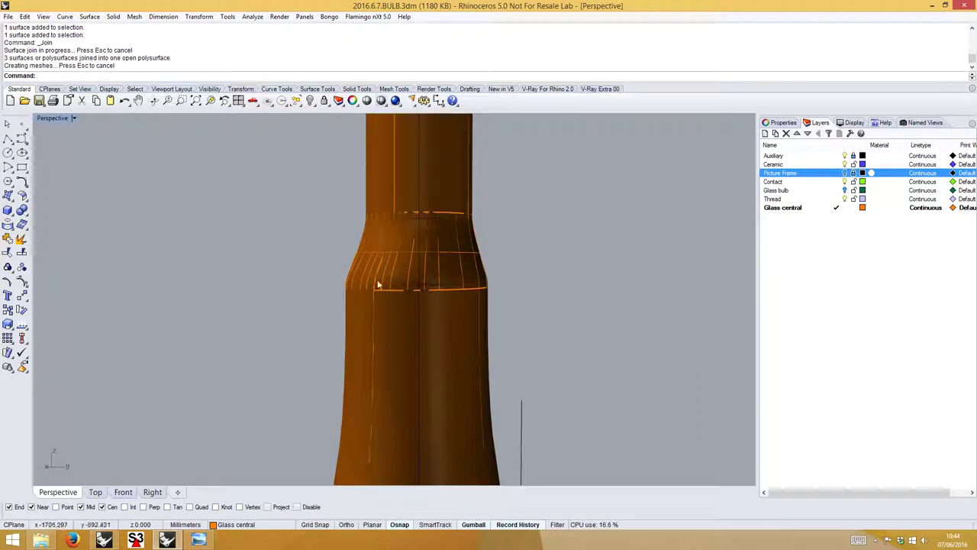
right_drag(354, 284, 368, 303)
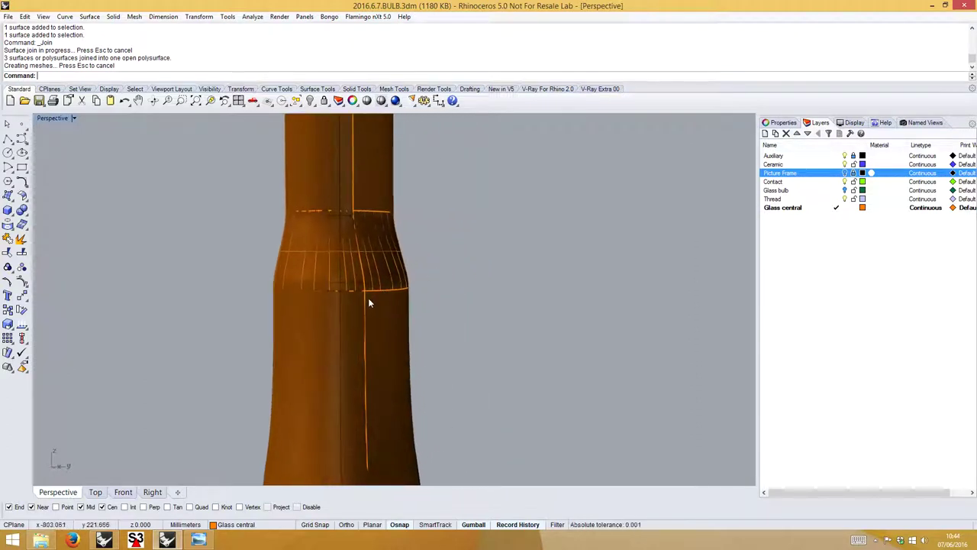
right_drag(362, 255, 397, 294)
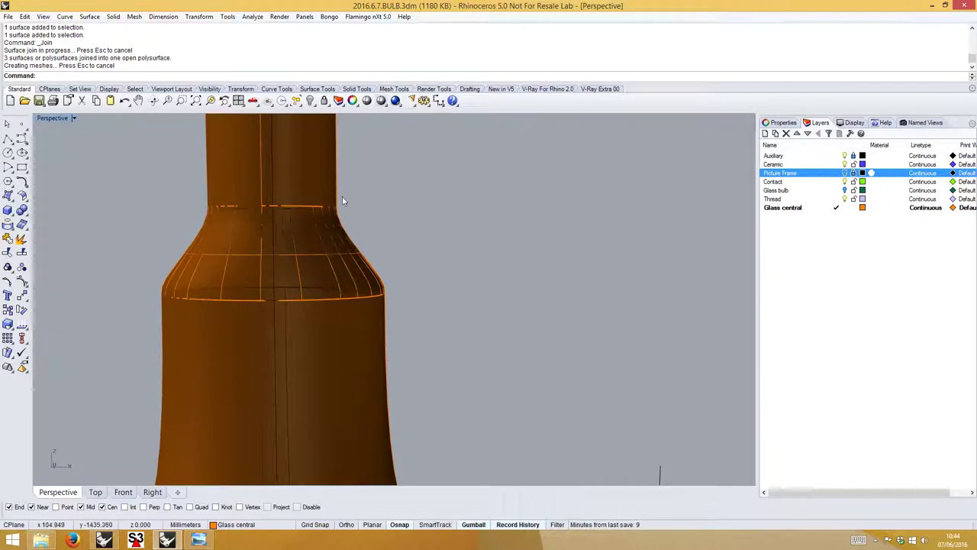
scroll(347, 213, down, 8)
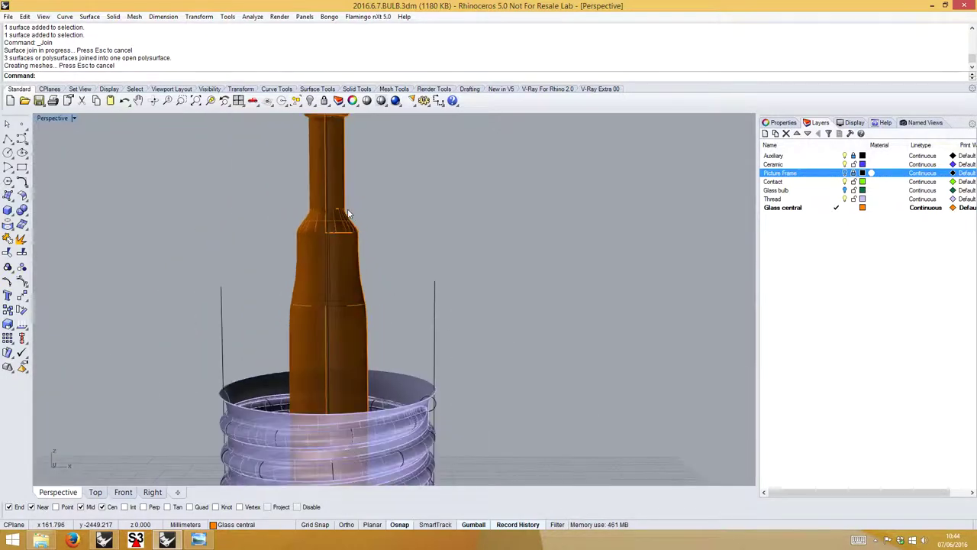
shift+right_drag(362, 203, 321, 244)
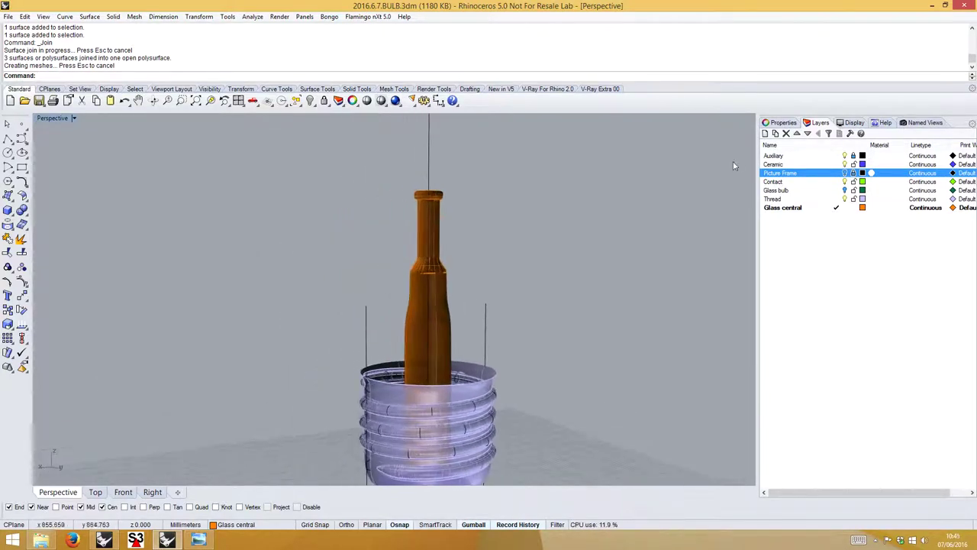
click(845, 173)
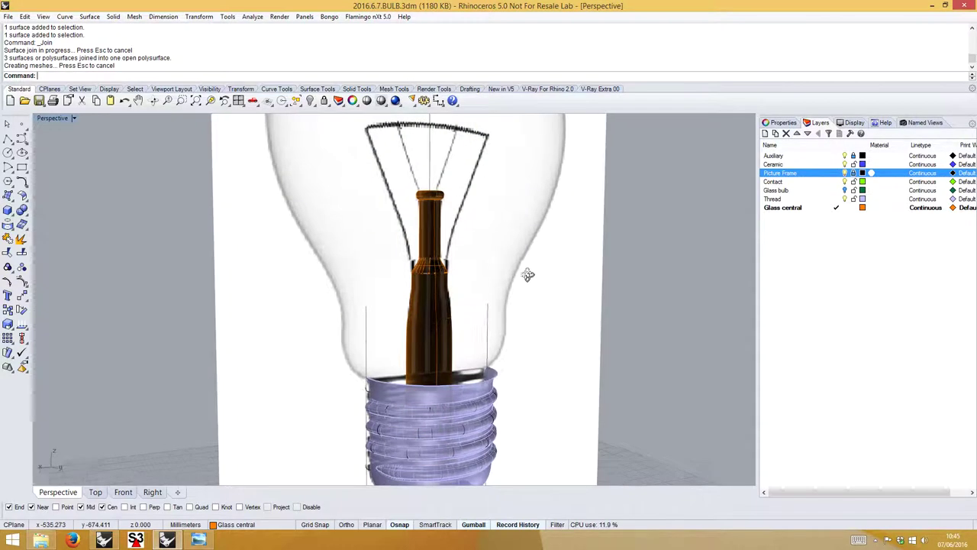
Examine the round hole through the glass stem in the finished Light Bulb.3dm model, and return to 2016.6.7.BULB.3dm.
right_drag(526, 272, 503, 284)
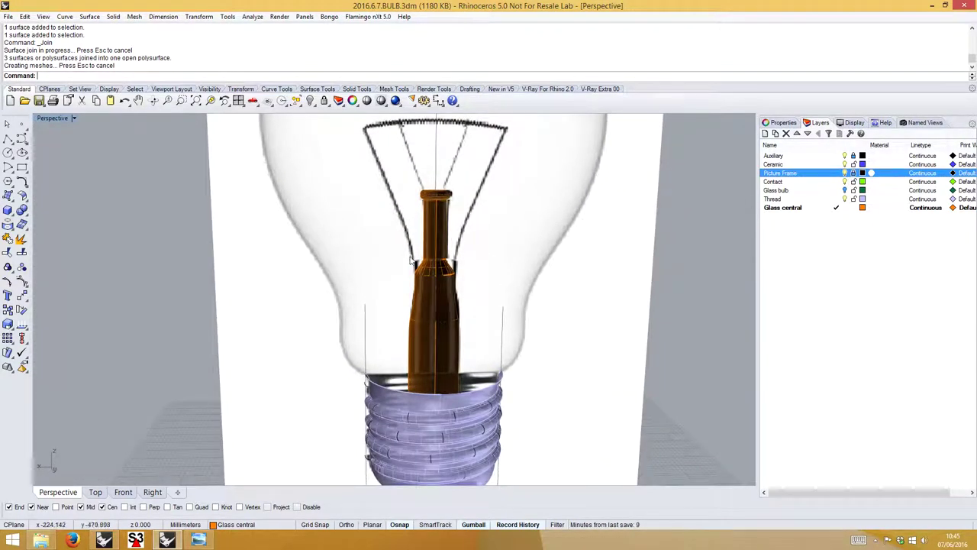
scroll(451, 276, up, 3)
scroll(438, 284, down, 2)
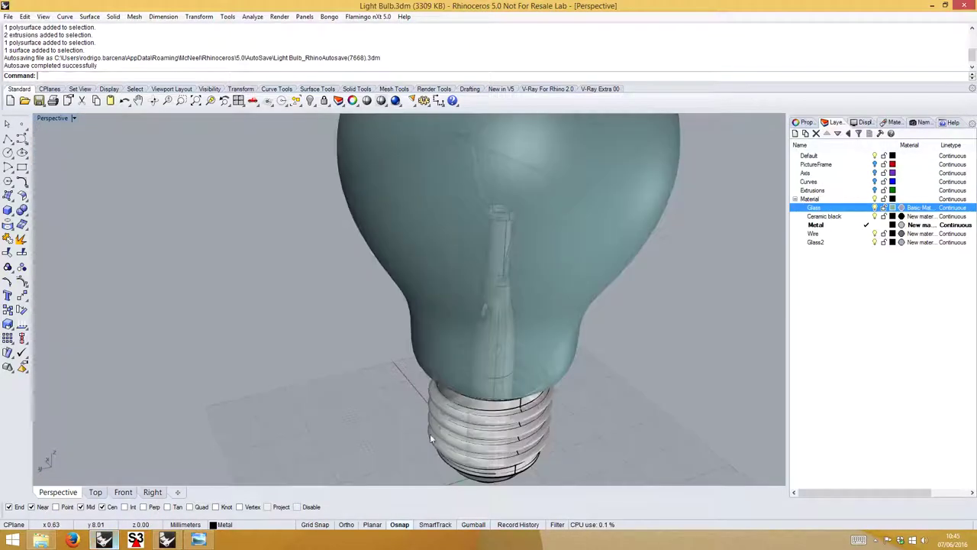
right_drag(430, 433, 525, 353)
scroll(463, 315, up, 5)
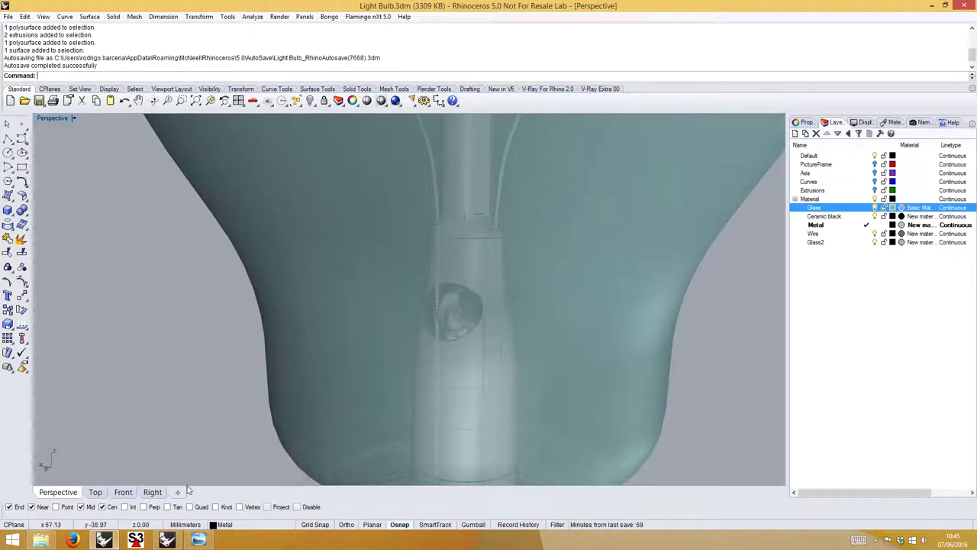
click(166, 540)
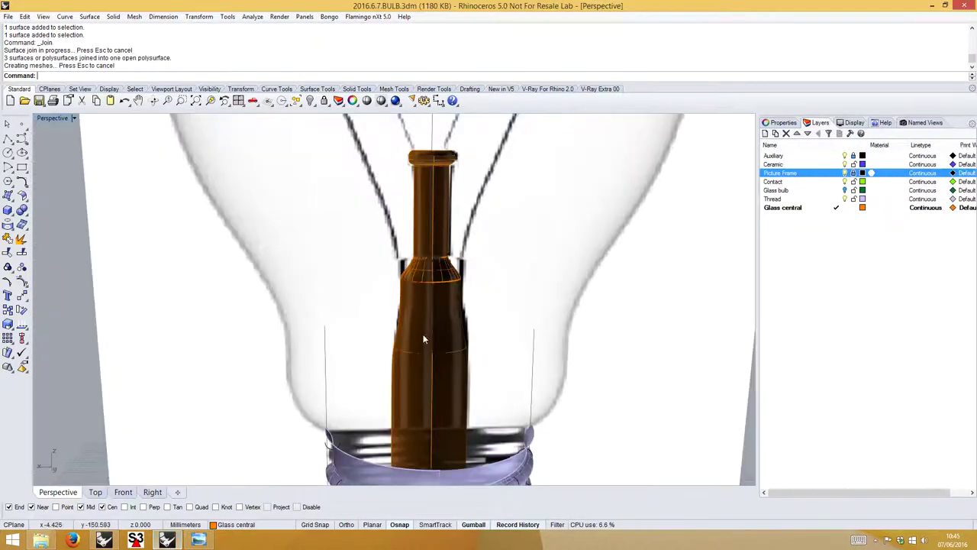
Draw a circle about 4.9 mm in diameter in the front view, centred on the axis of the stem's lower part.
click(126, 494)
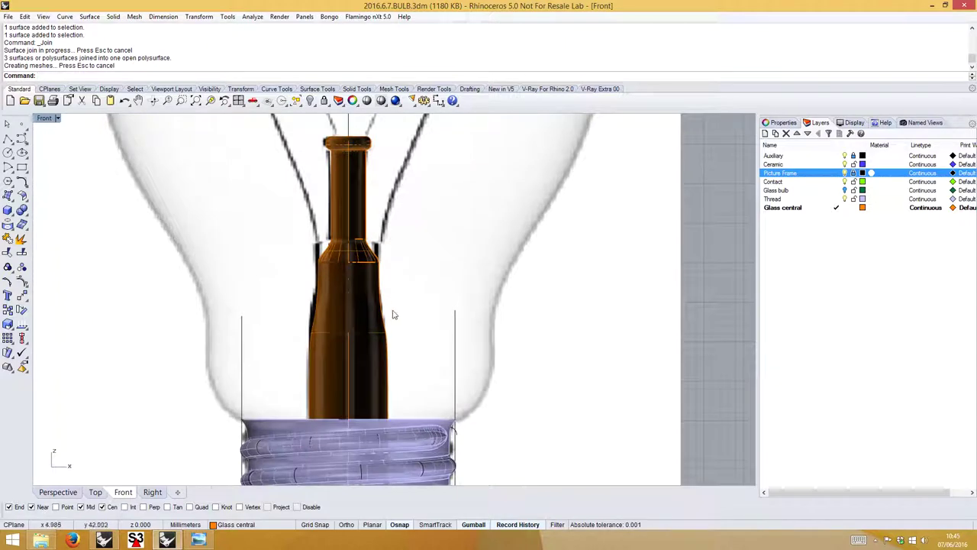
scroll(389, 296, up, 3)
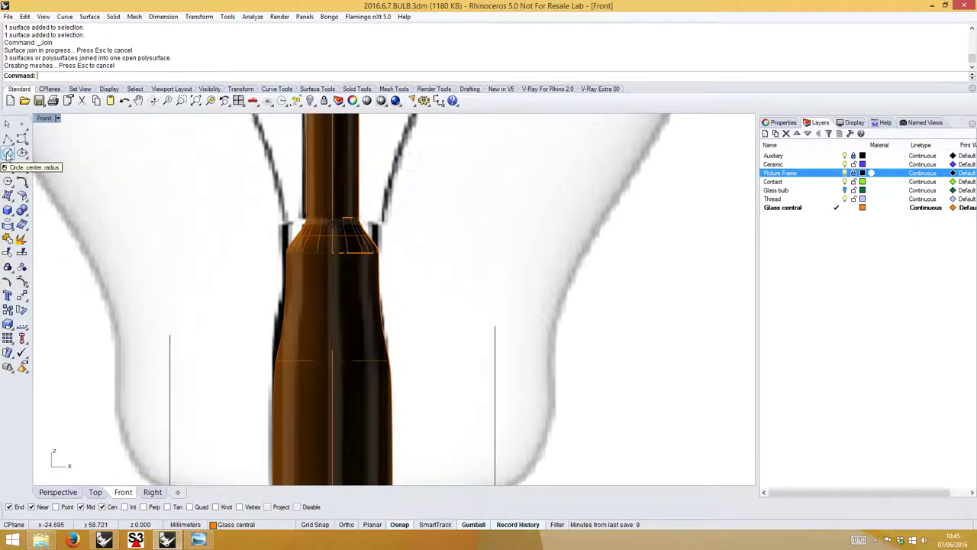
click(7, 153)
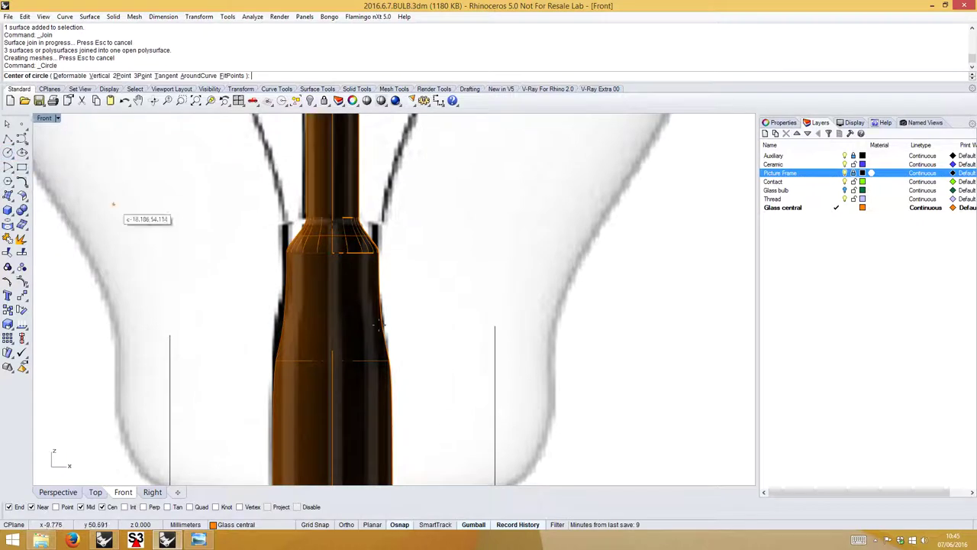
click(332, 344)
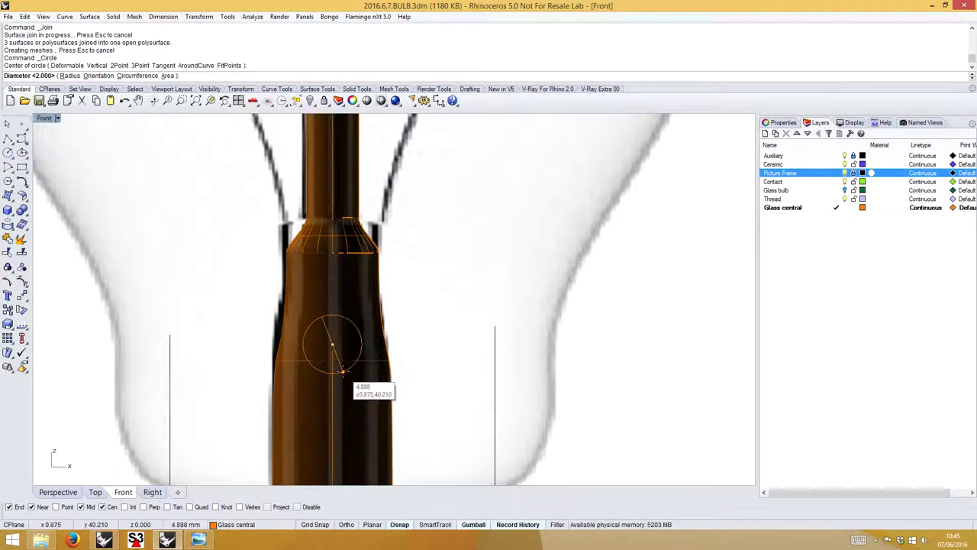
click(343, 370)
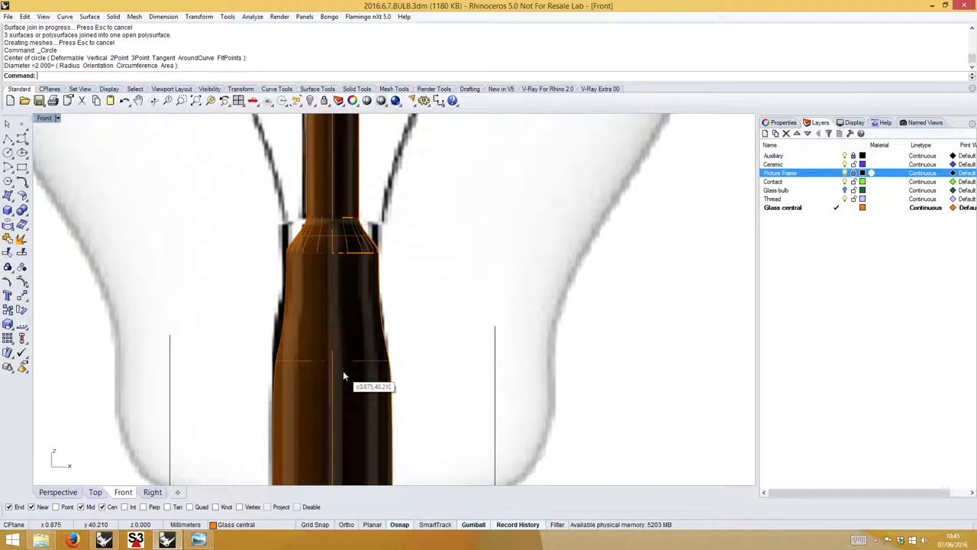
Hide the Picture Frame layer and trim a round opening through both the front and back of the stem with the circle.
click(844, 174)
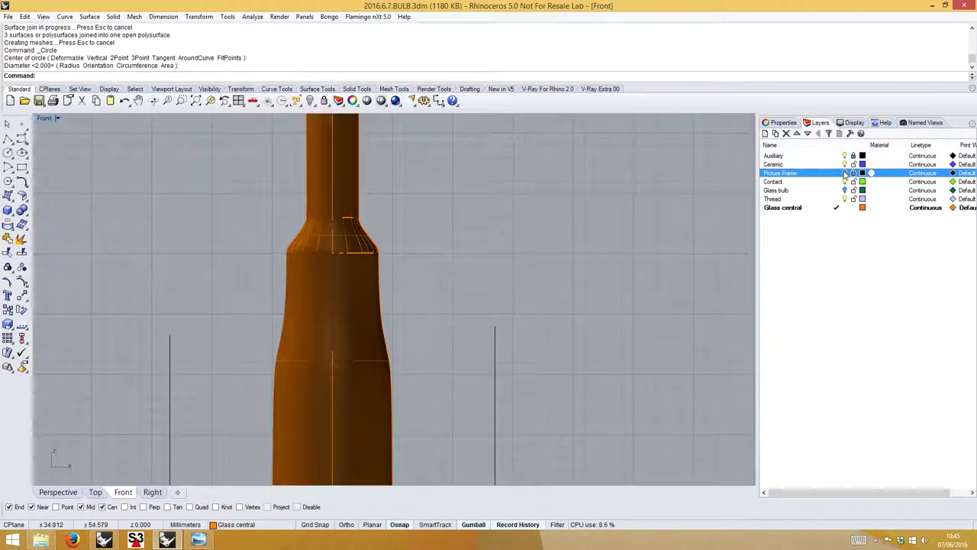
click(341, 320)
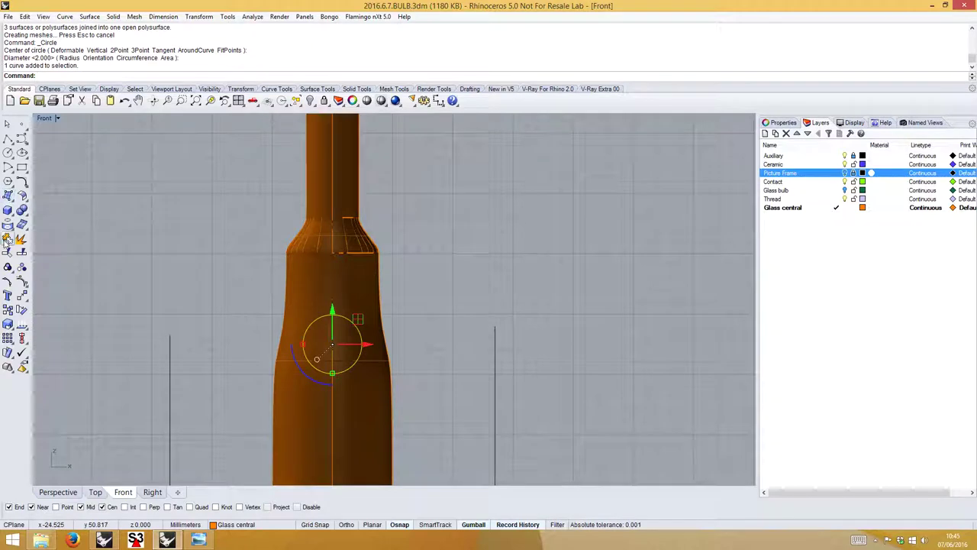
click(8, 253)
click(314, 334)
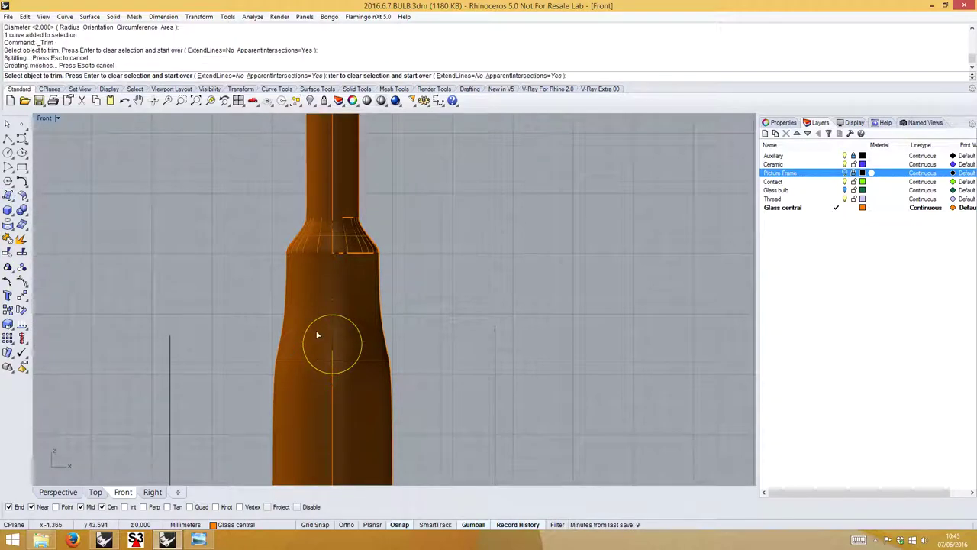
click(318, 331)
key(Return)
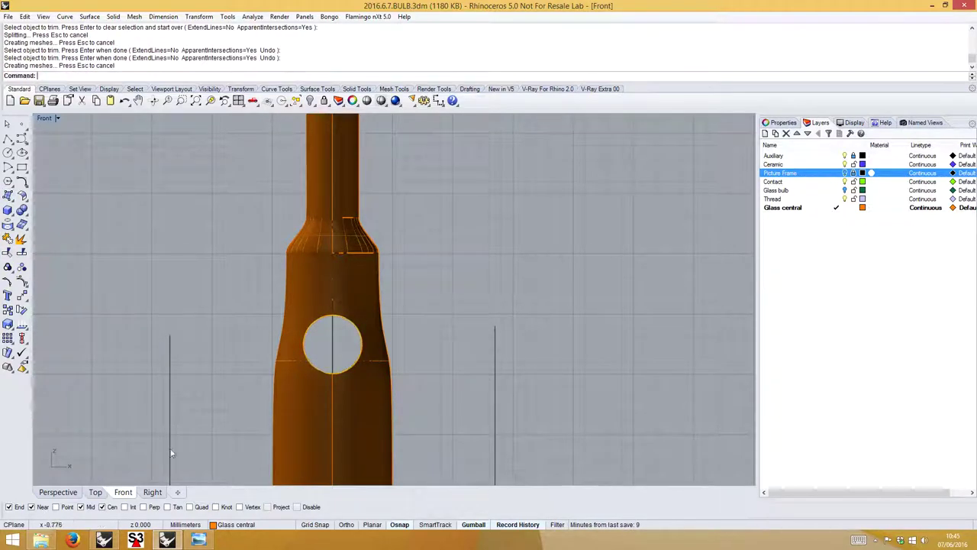
Delete the cutting circle from inside the trimmed stem in the perspective view.
click(58, 492)
right_drag(406, 390, 406, 357)
scroll(416, 345, up, 4)
click(407, 345)
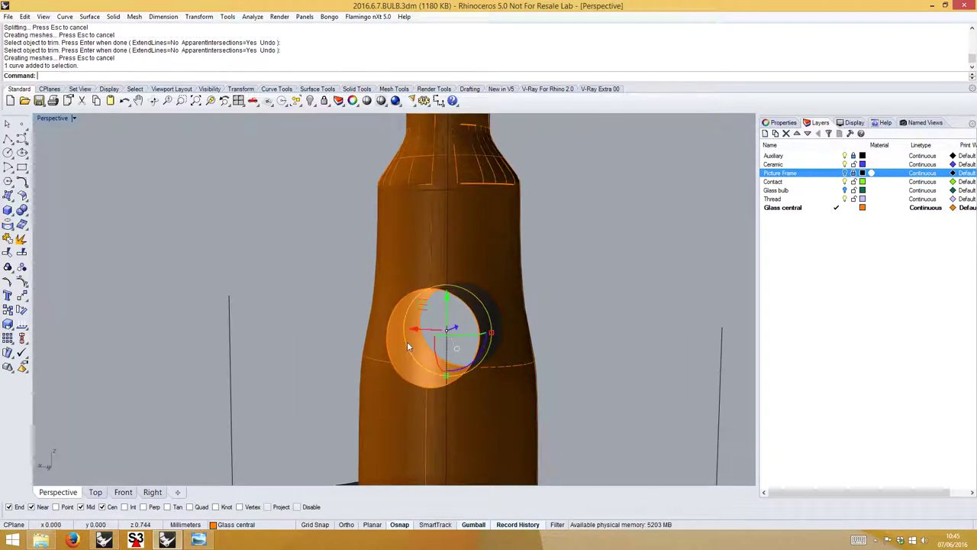
right_drag(329, 323, 365, 324)
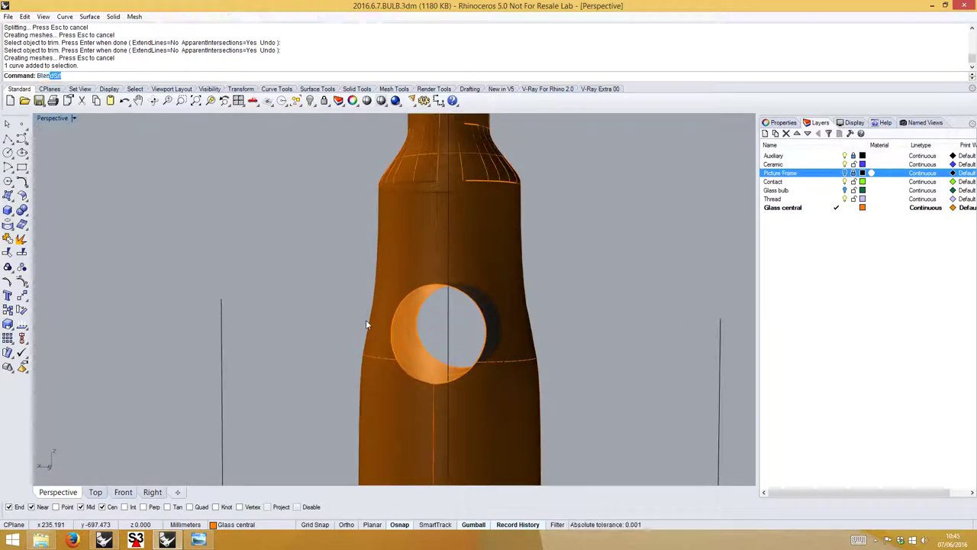
Set up a surface blend between the stem's front and back hole edges, with seams aligned at the bottom and both blend factors at 0.25.
key(Return)
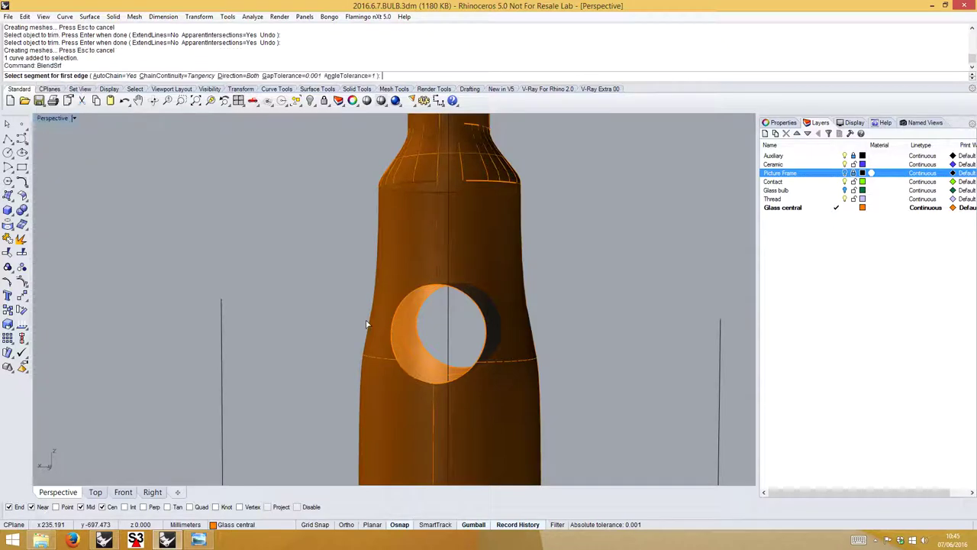
click(420, 359)
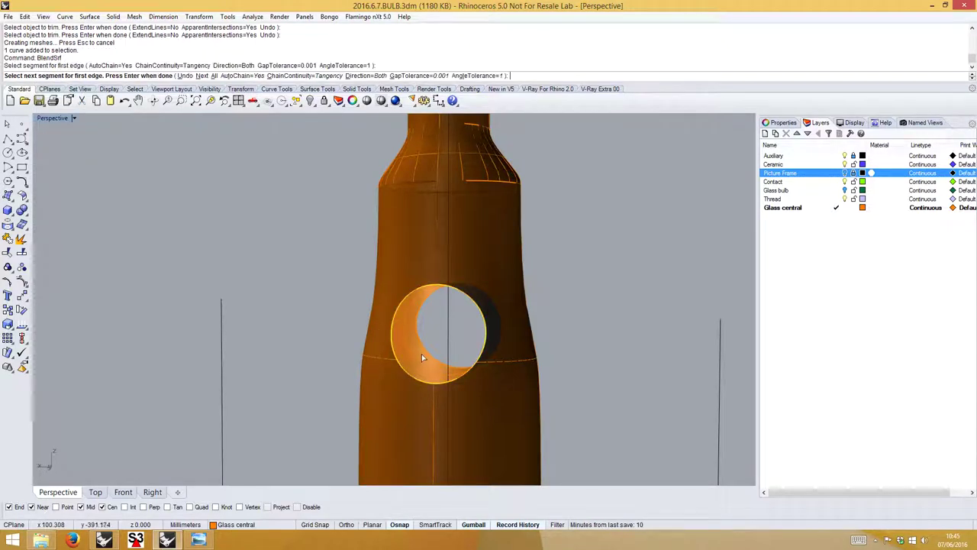
click(429, 353)
mouse_move(310, 317)
right_down()
mouse_move(305, 332)
mouse_move(319, 333)
right_up()
drag(422, 384, 457, 362)
right_drag(542, 404, 575, 366)
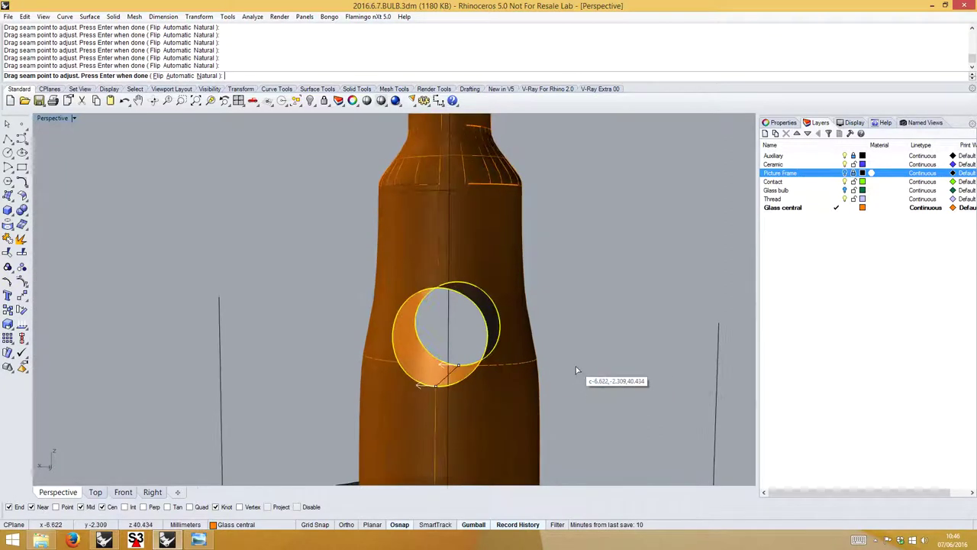
key(Return)
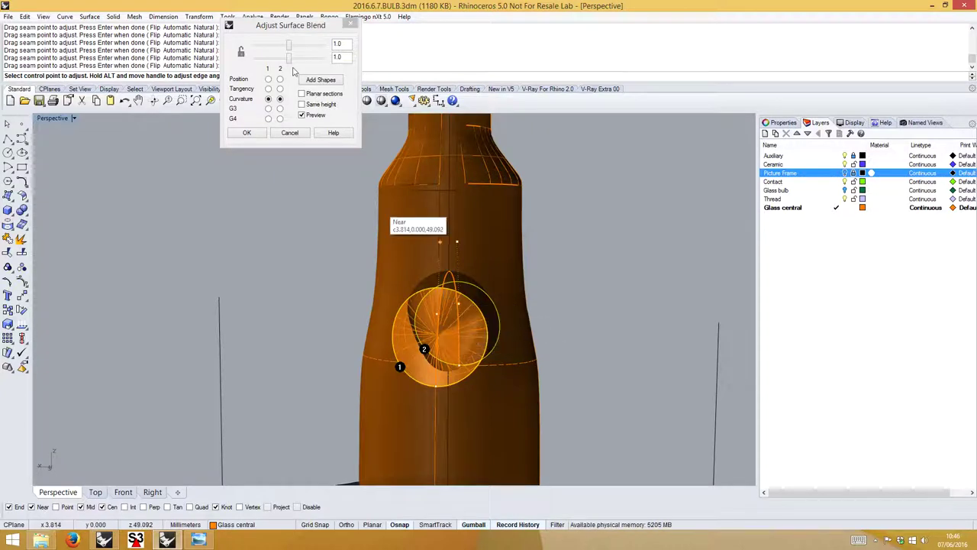
drag(290, 61, 258, 48)
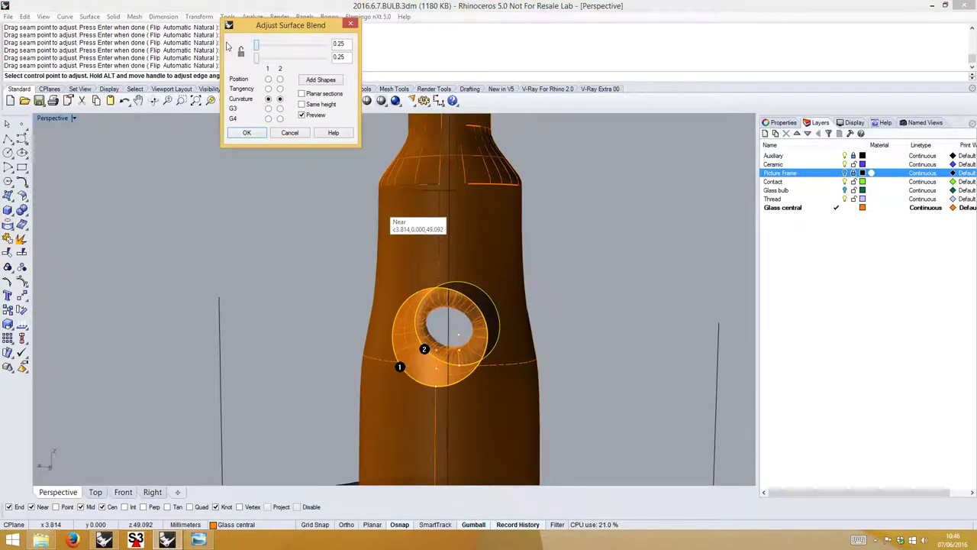
Try Tangency continuity on both hole edges and widen the blended passage by moving its control points towards the edges.
click(268, 89)
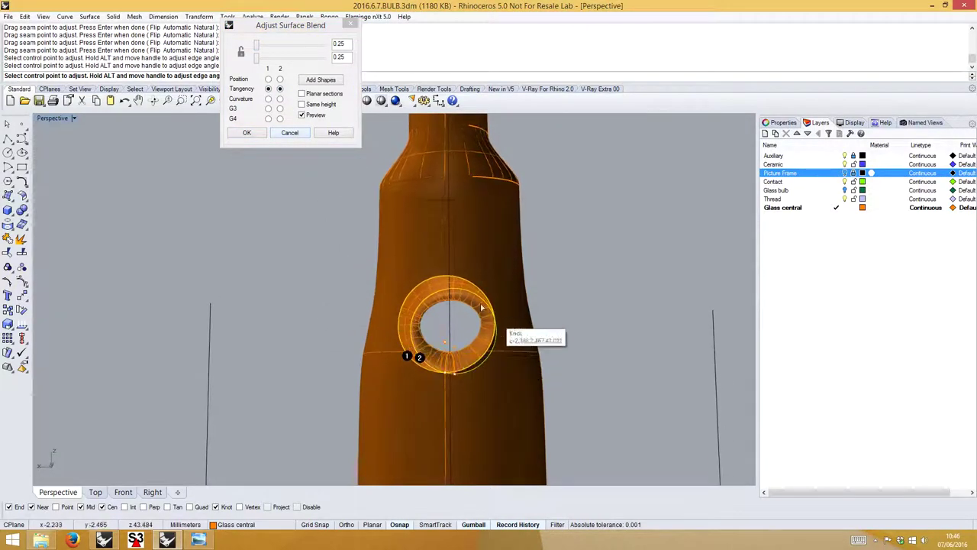
drag(421, 355, 432, 350)
scroll(431, 349, up, 3)
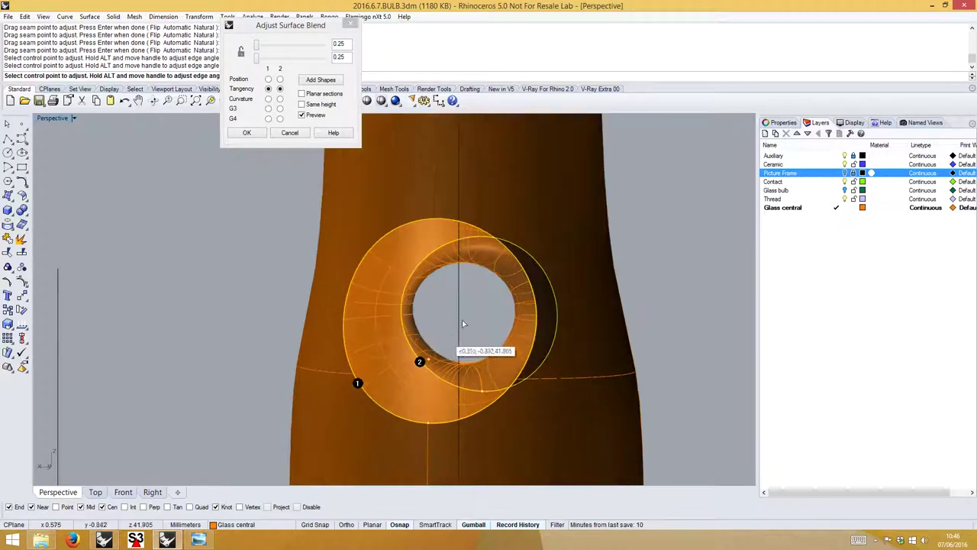
right_drag(425, 336, 495, 358)
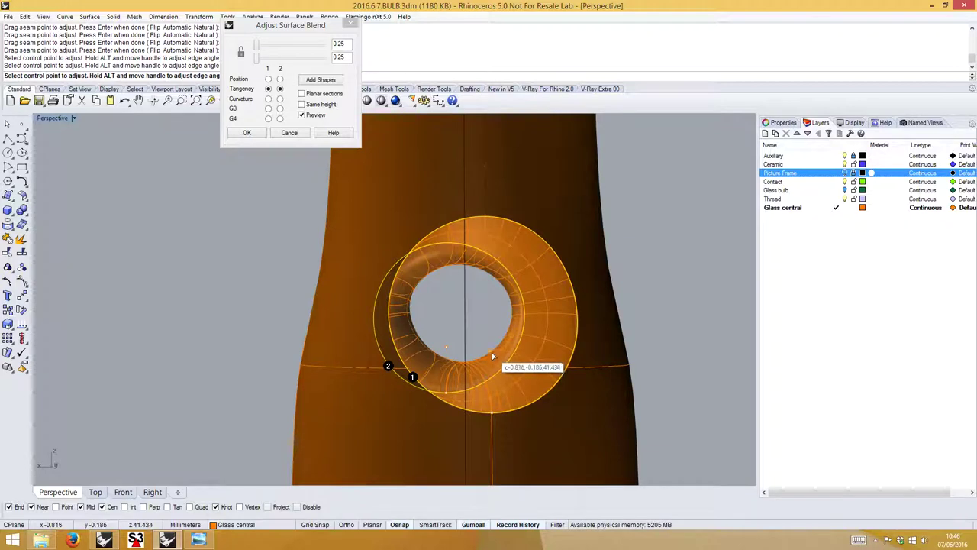
click(492, 352)
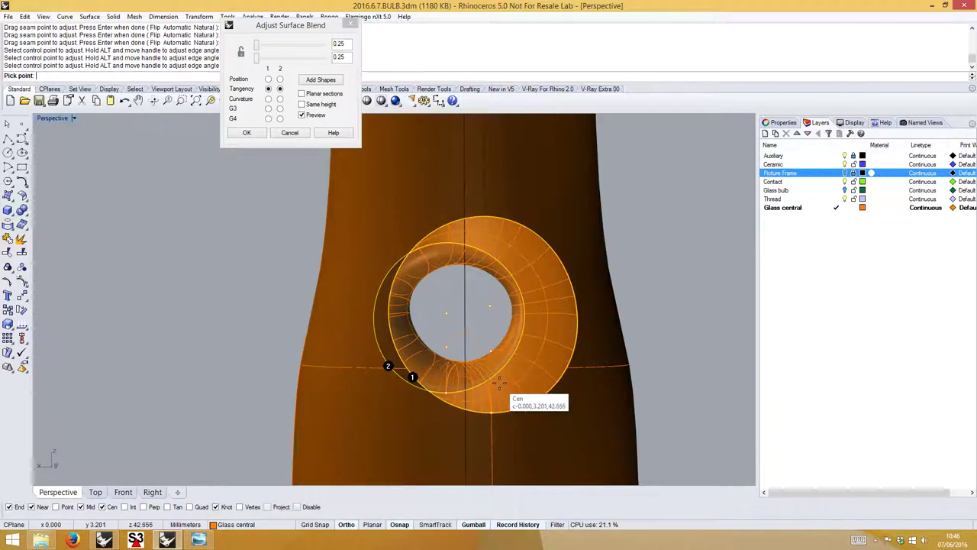
click(486, 373)
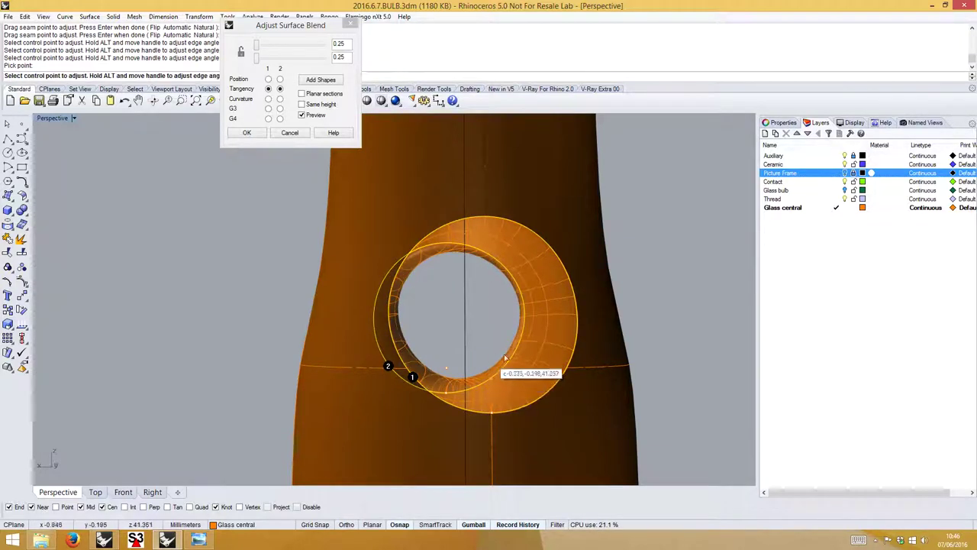
right_drag(494, 329, 405, 290)
Apply Curvature continuity to both hole edges, move the blend's control points closer to the edges, and create the blend surface.
click(267, 100)
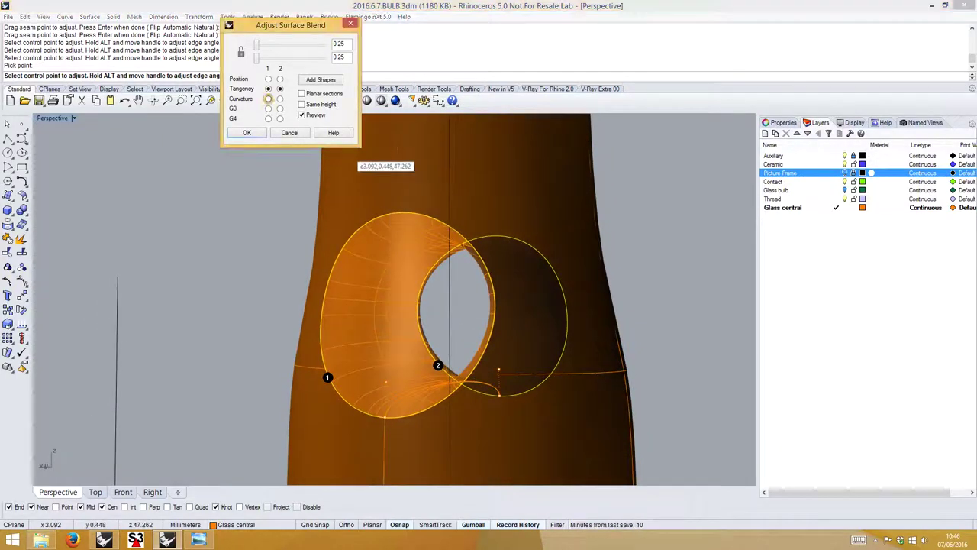
click(387, 380)
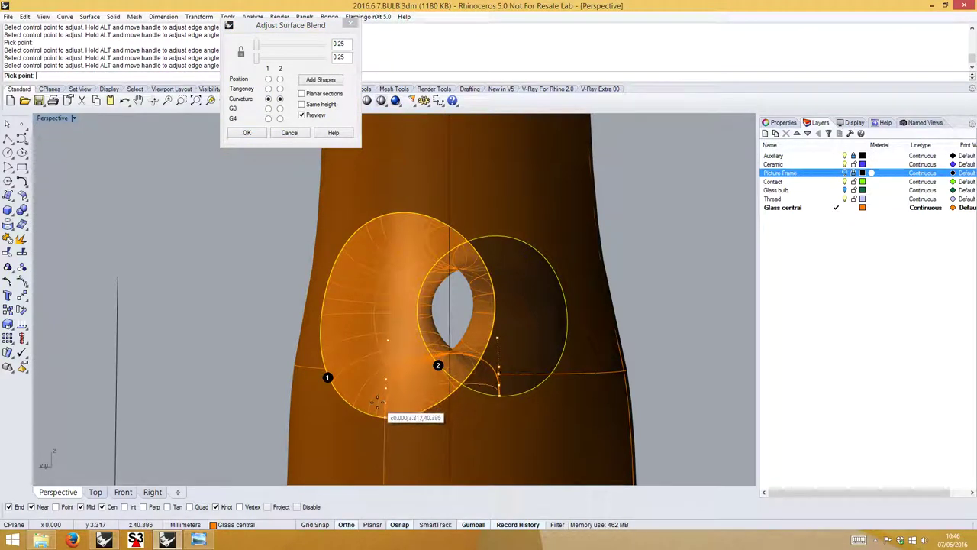
click(376, 402)
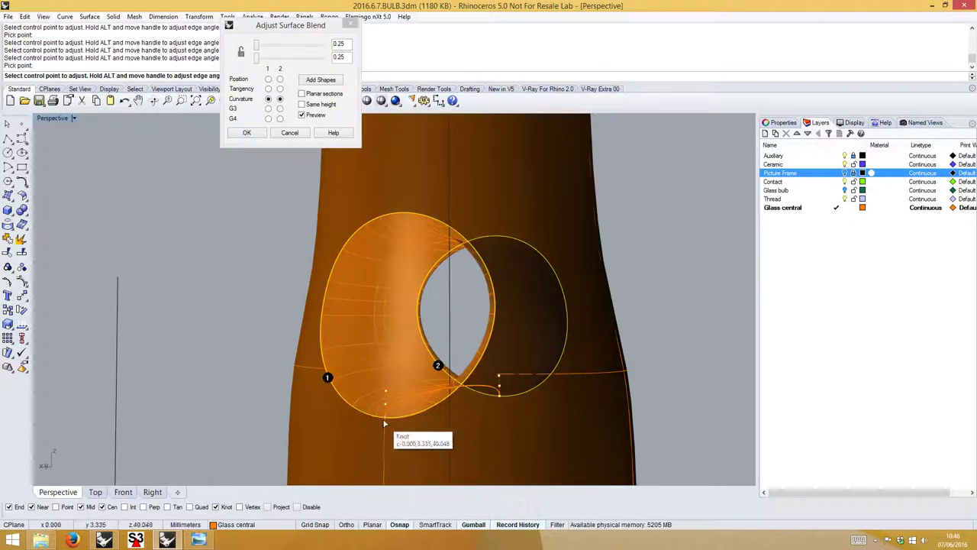
click(247, 133)
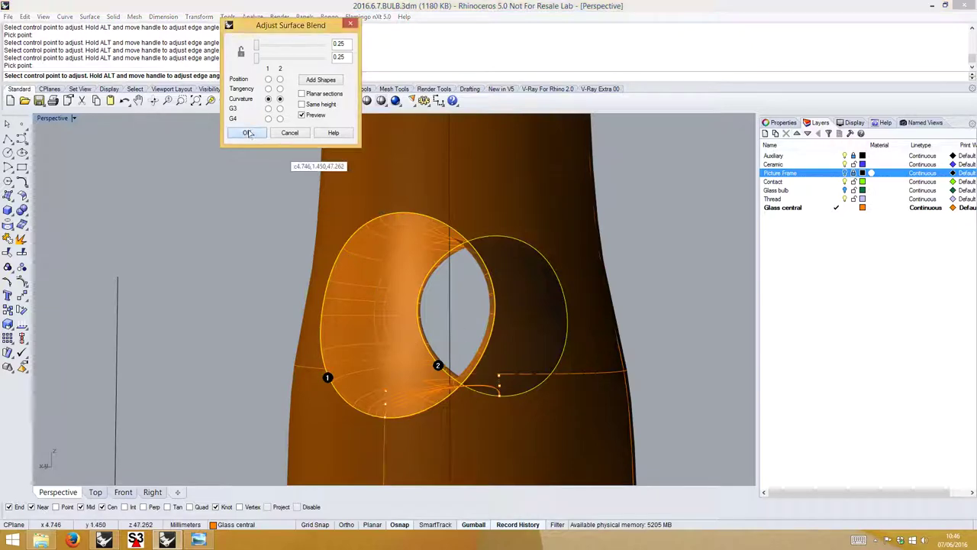
Join the hole's blend surface with the stem into one polysurface.
click(364, 282)
right_drag(364, 282, 435, 318)
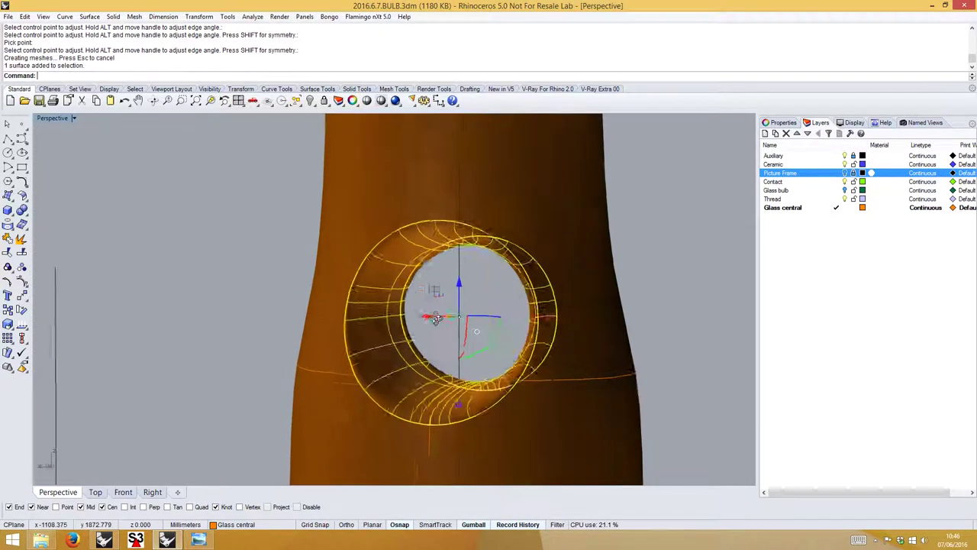
scroll(436, 318, down, 2)
shift+click(346, 233)
scroll(347, 234, down, 5)
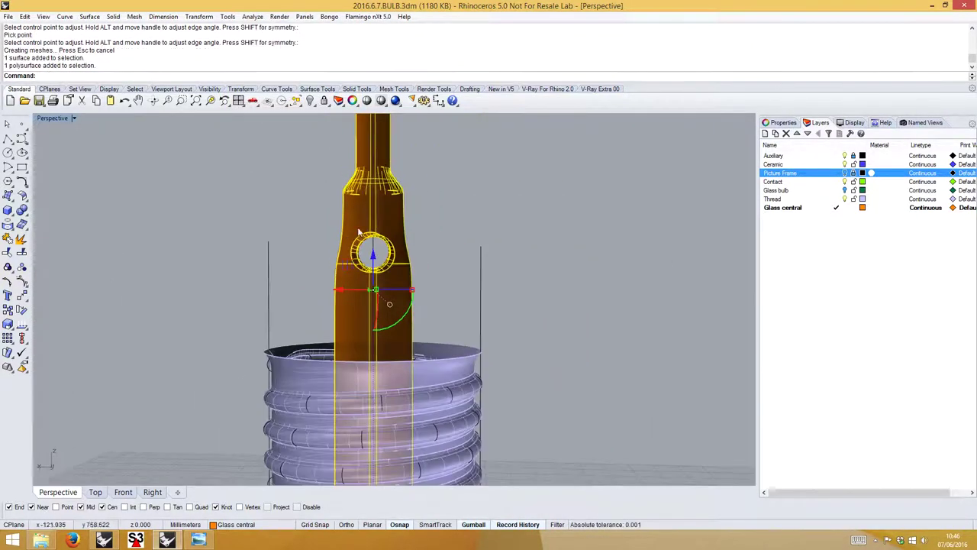
click(9, 239)
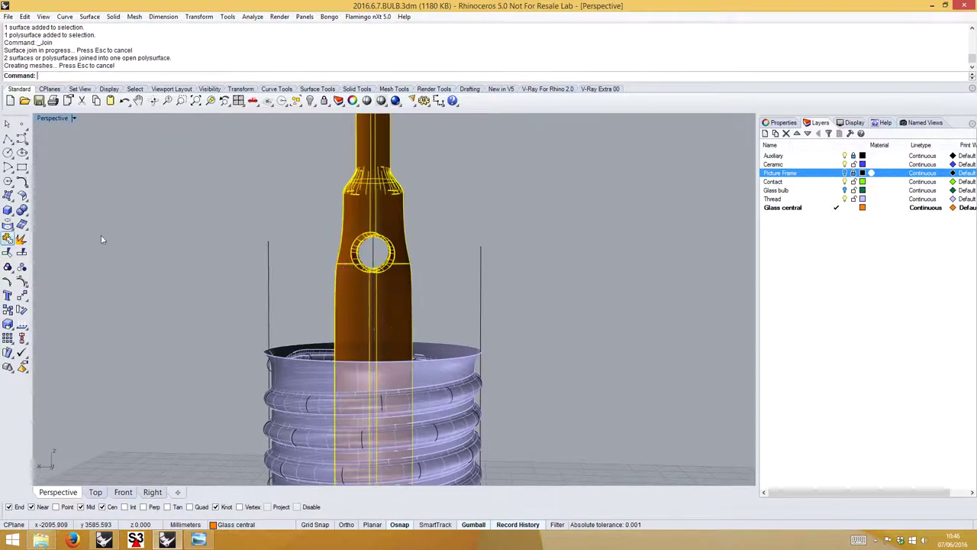
click(226, 229)
right_drag(359, 251, 409, 280)
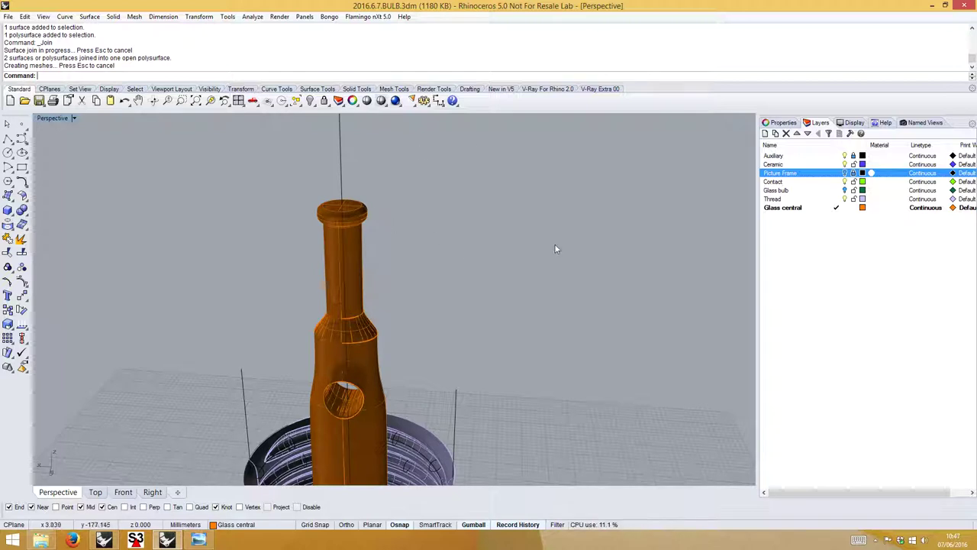
Add a new layer named Wire.
click(764, 135)
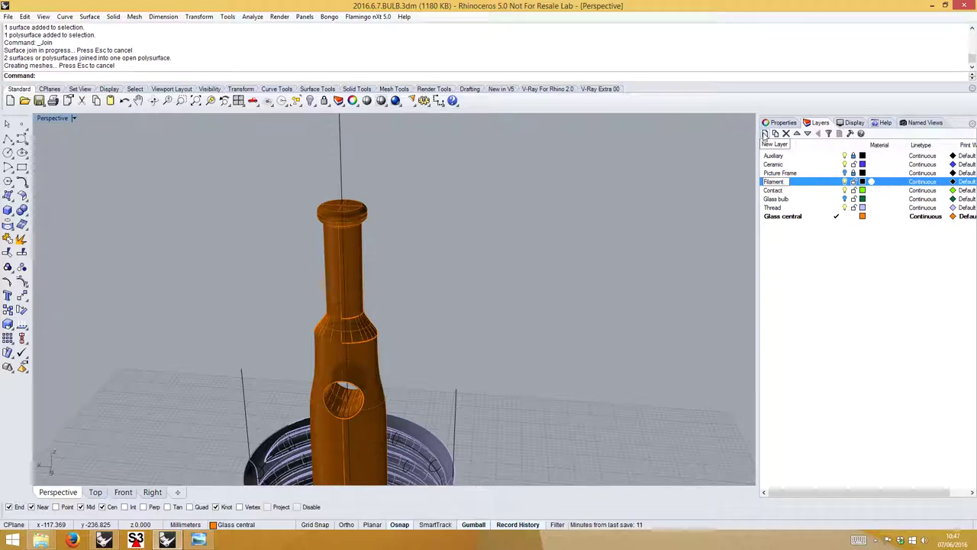
key(BackSpace)
key(BackSpace)
key(BackSpace)
key(BackSpace)
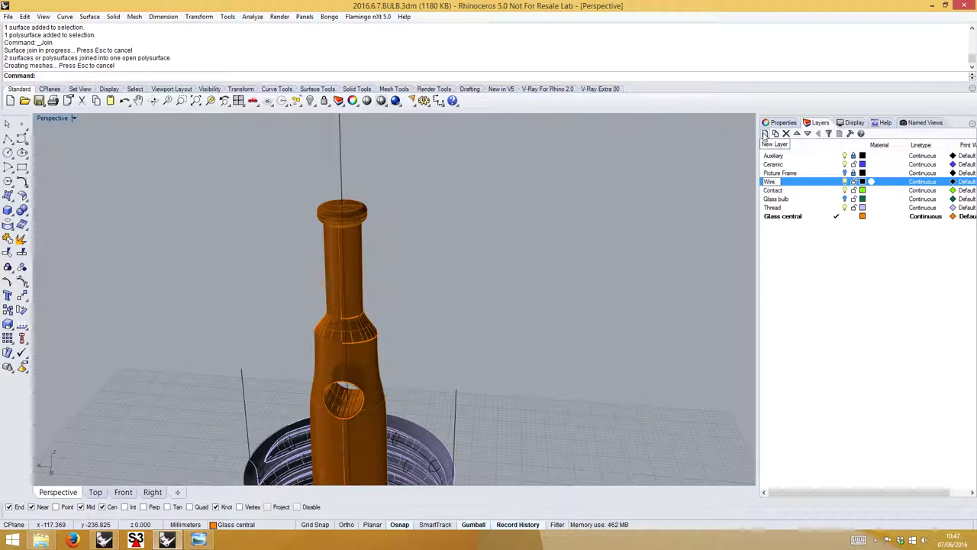
Make the Wire layer current, set its colour to Cyan, and show the Picture Frame layer.
key(Return)
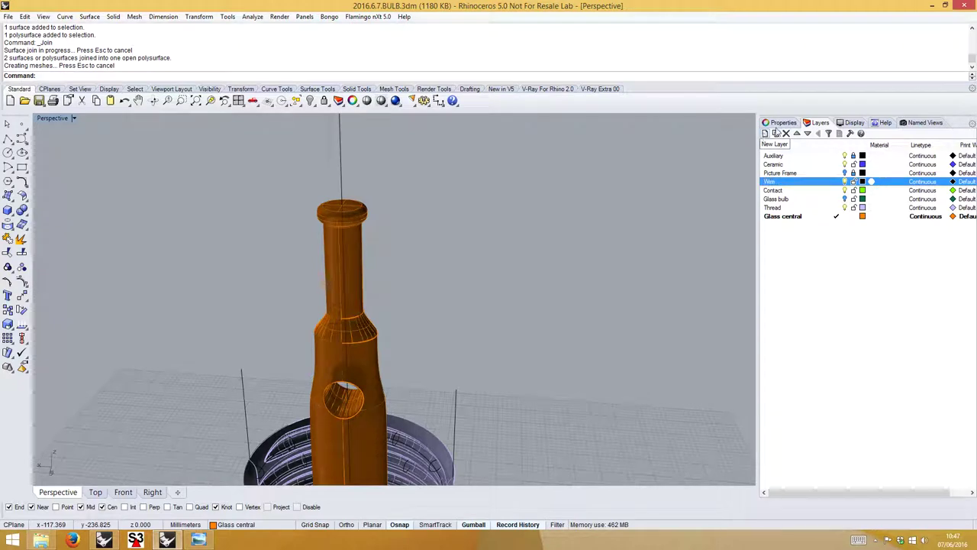
click(839, 183)
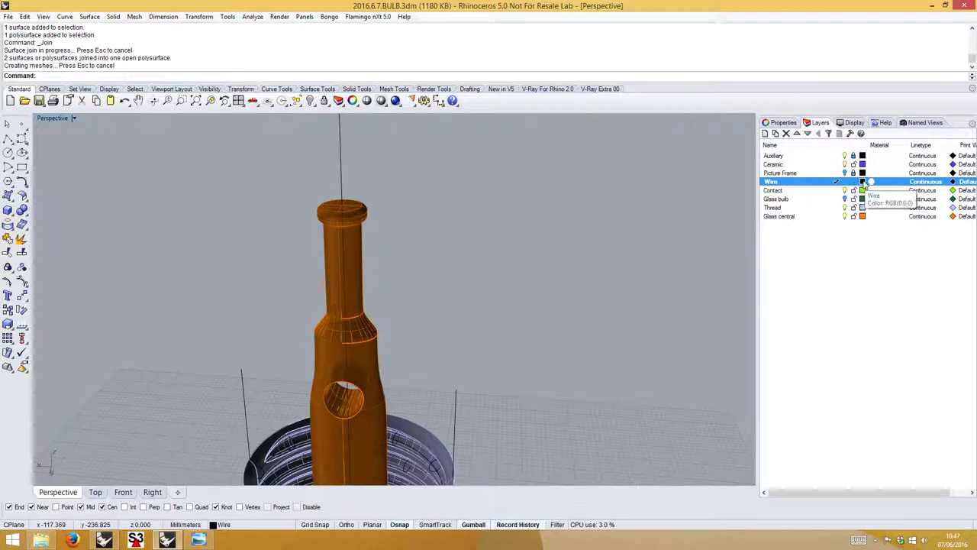
click(863, 182)
click(331, 303)
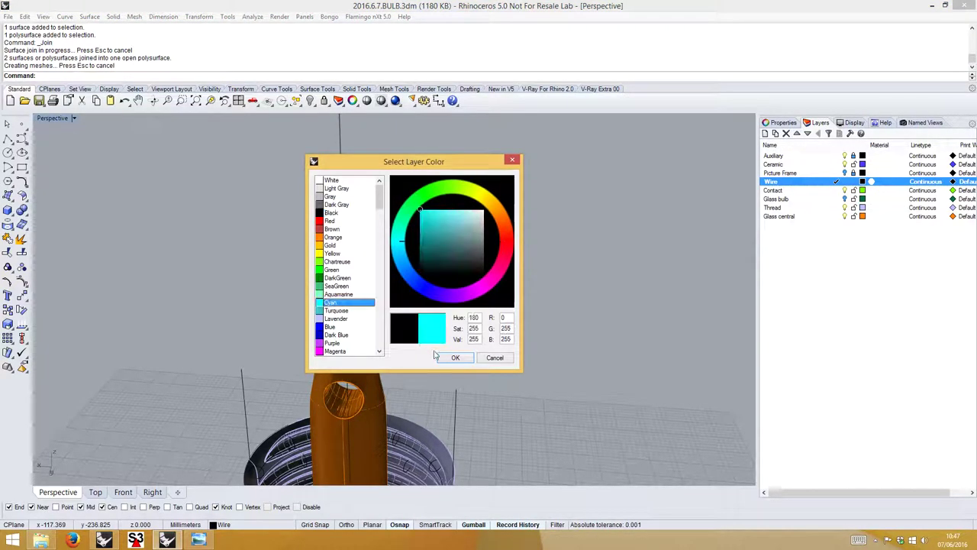
click(447, 358)
click(845, 173)
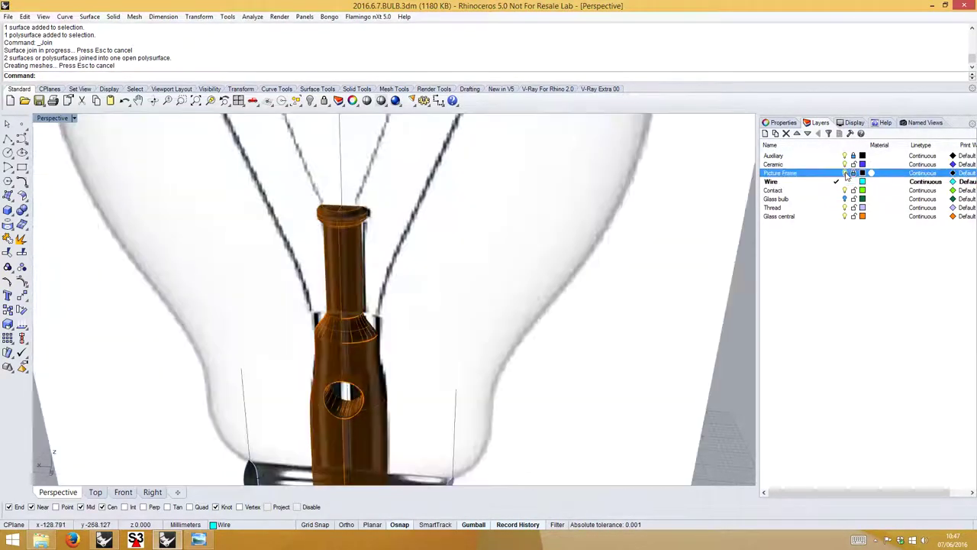
Trace the left inner support wire in the Front view with a polyline, ending in a vertical segment inside the glass stem.
click(125, 493)
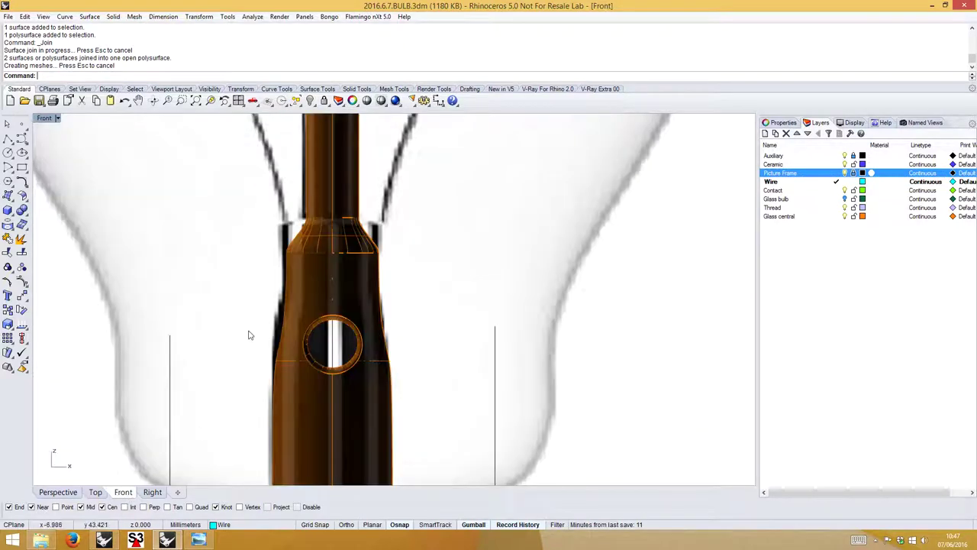
right_drag(284, 290, 294, 321)
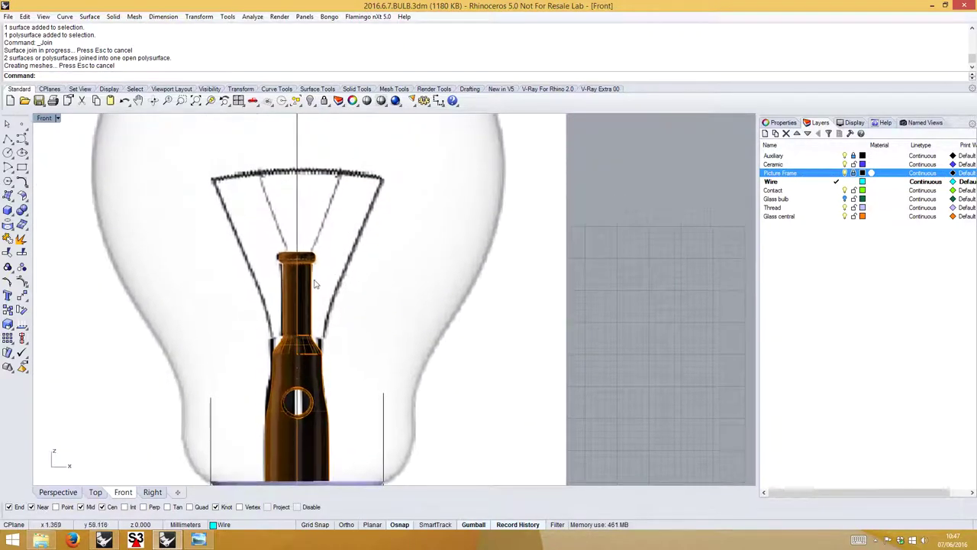
scroll(305, 268, up, 4)
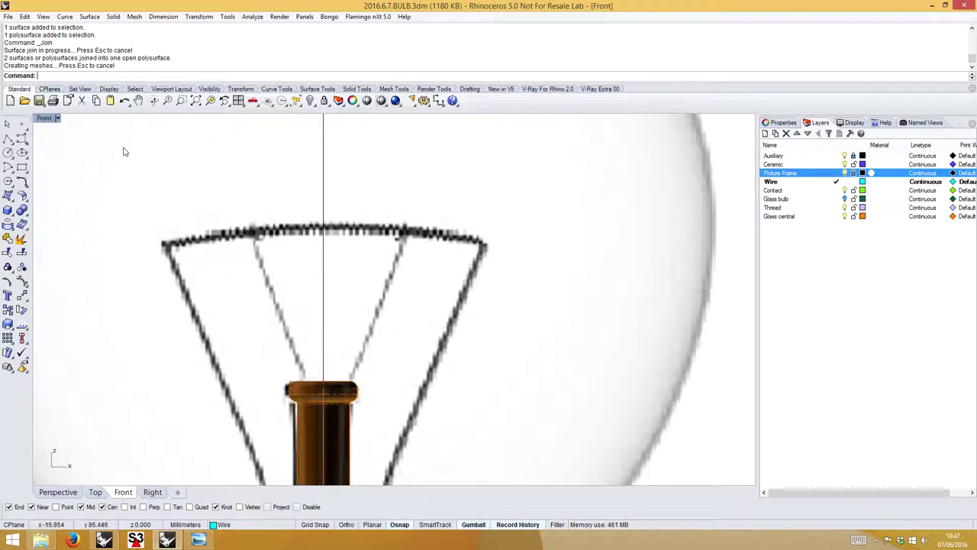
click(8, 139)
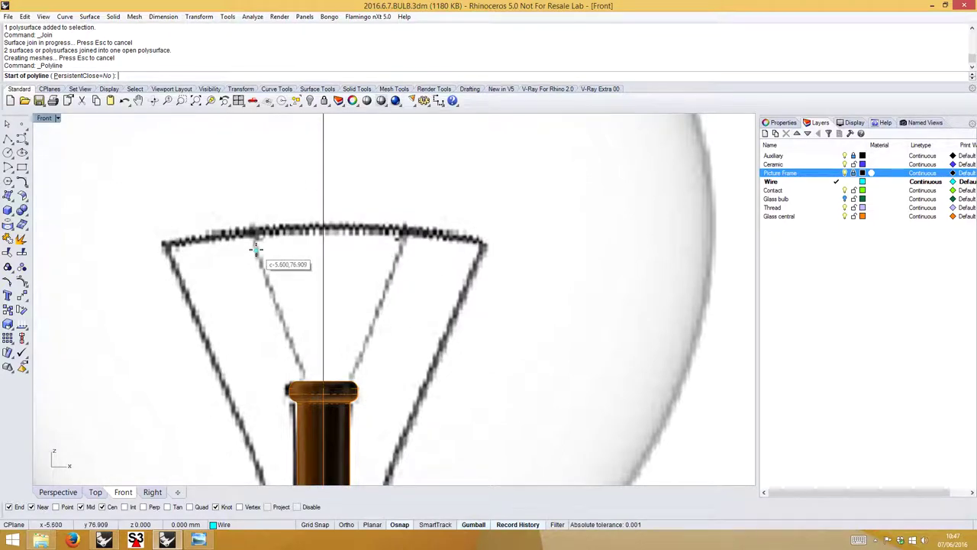
click(254, 249)
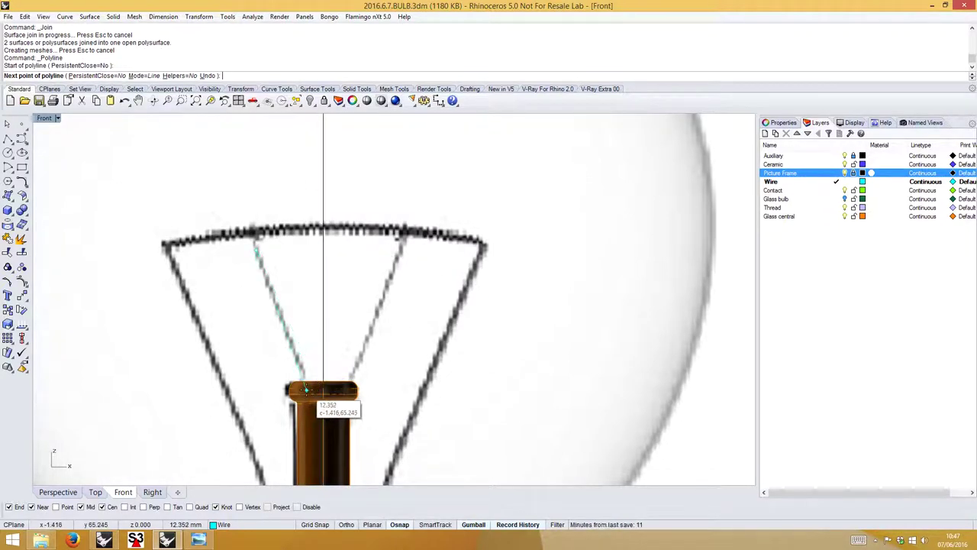
scroll(313, 389, up, 3)
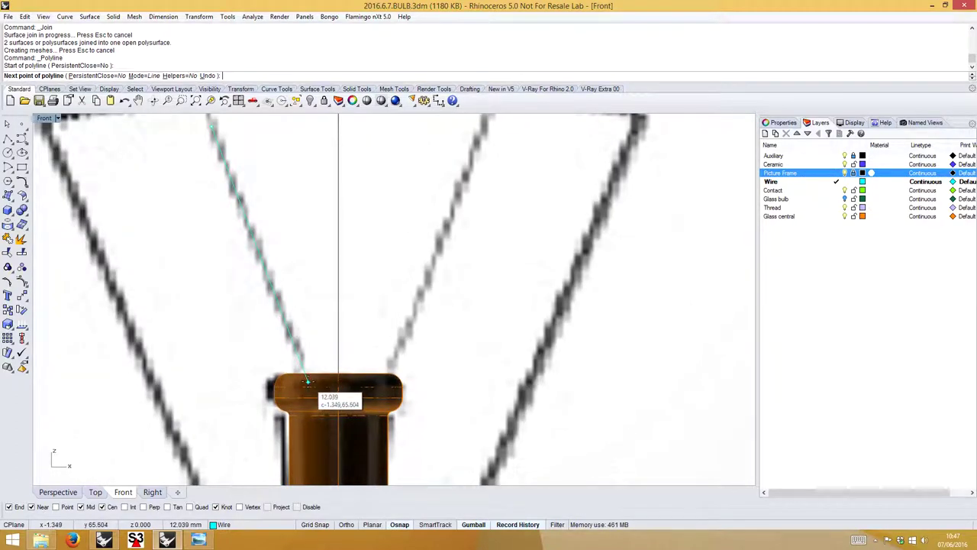
click(306, 379)
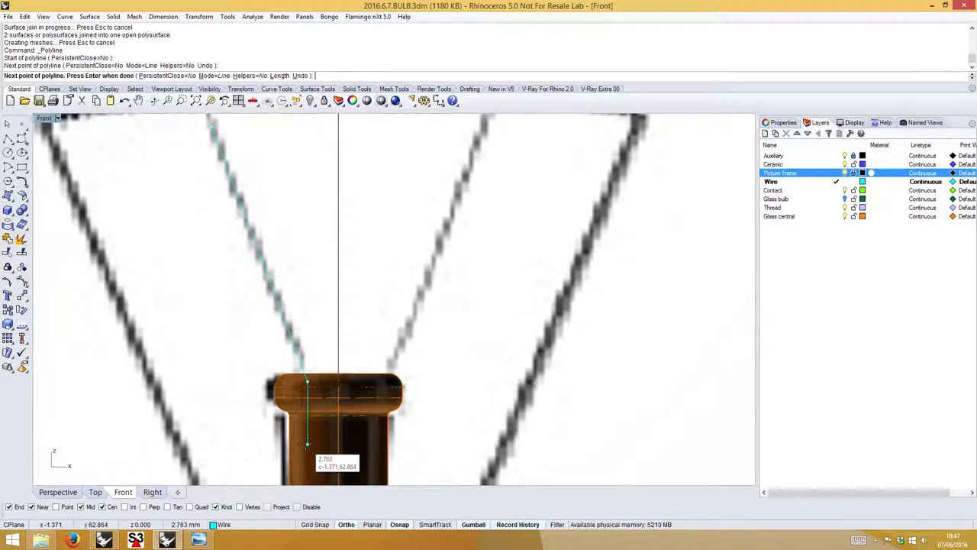
click(306, 439)
key(Return)
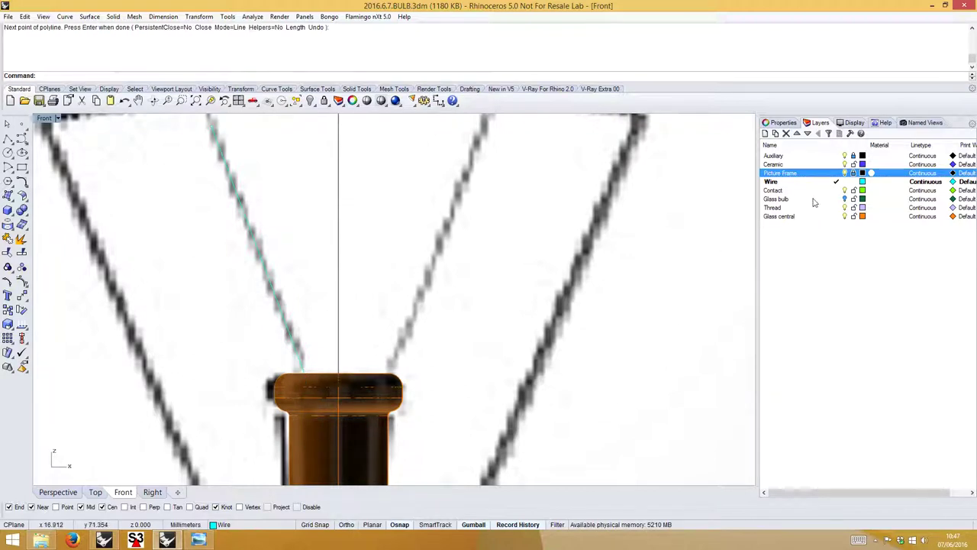
Hide the Glass central layer and fillet the bend of the support wire polyline with a radius of 0.2.
click(844, 217)
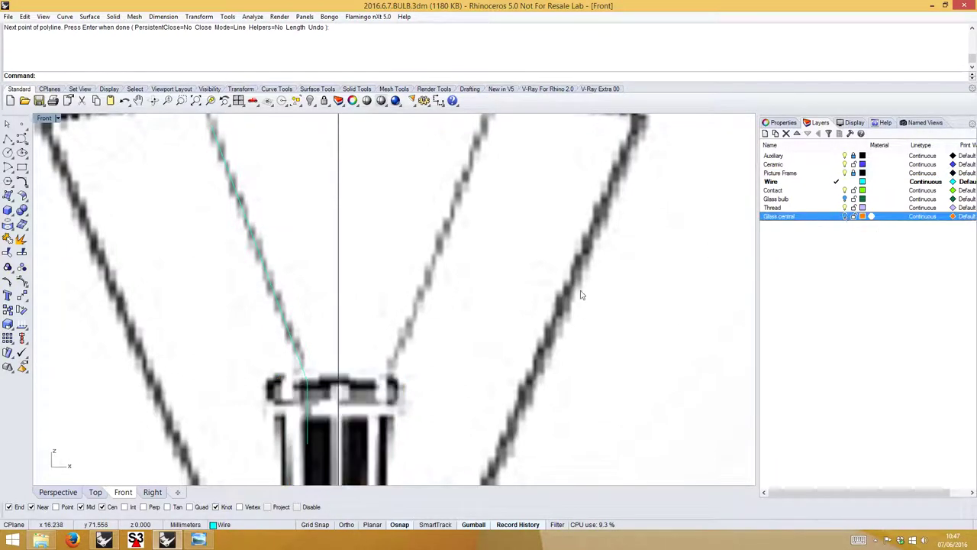
click(307, 387)
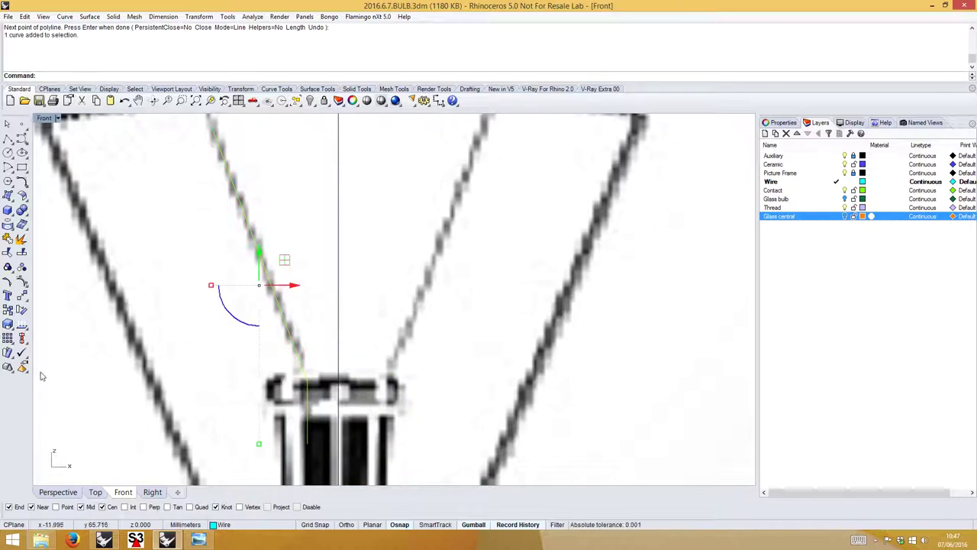
click(22, 180)
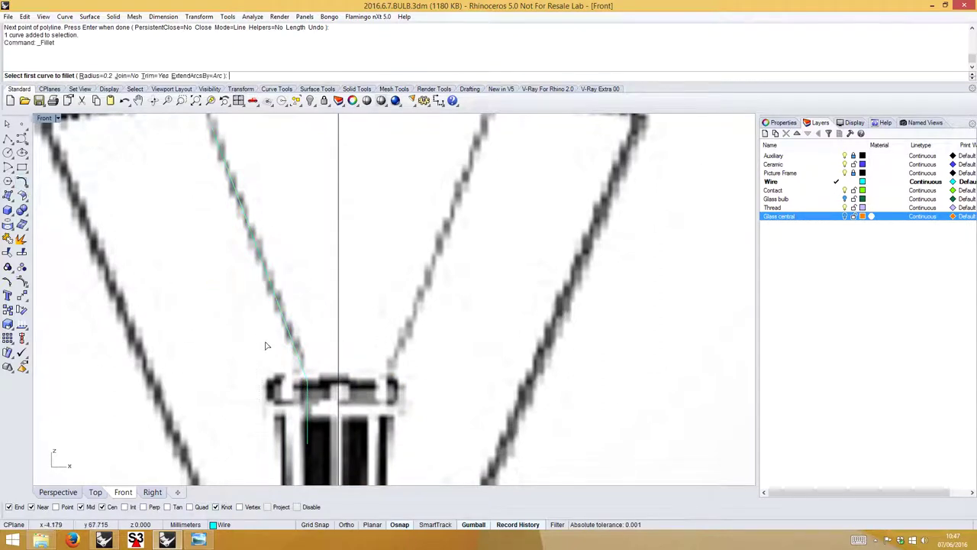
click(303, 375)
click(308, 397)
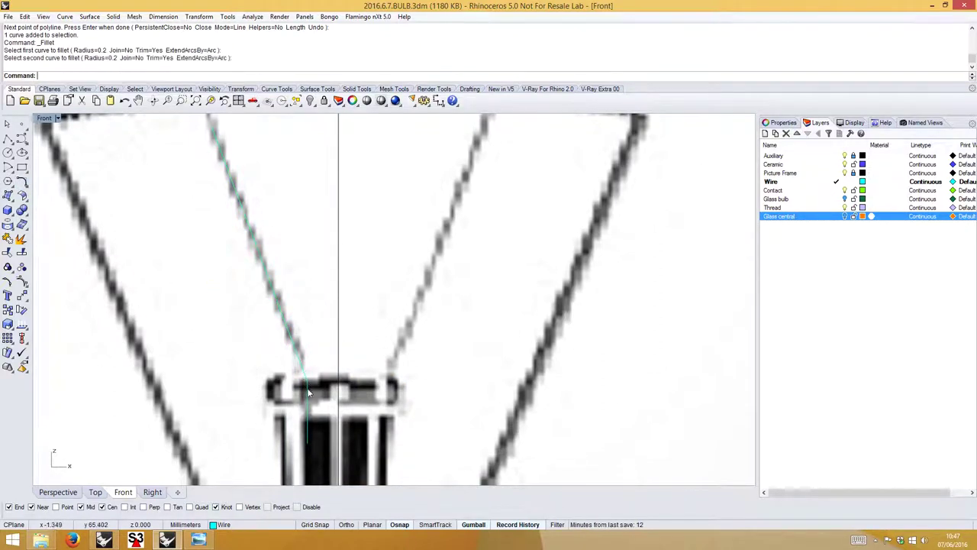
Fillet the support wire's bend again with a radius of 2.
scroll(306, 399, up, 4)
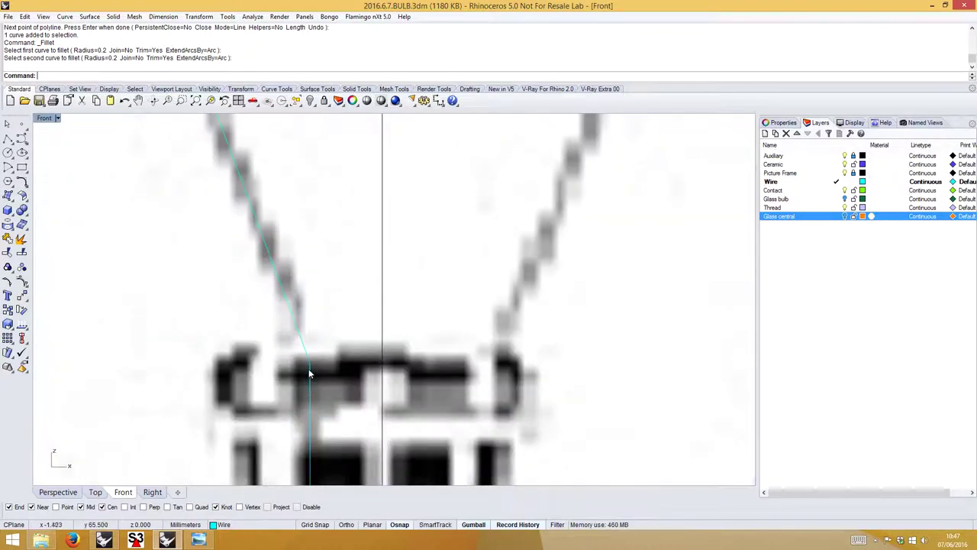
scroll(309, 373, down, 2)
right_click(126, 134)
click(90, 75)
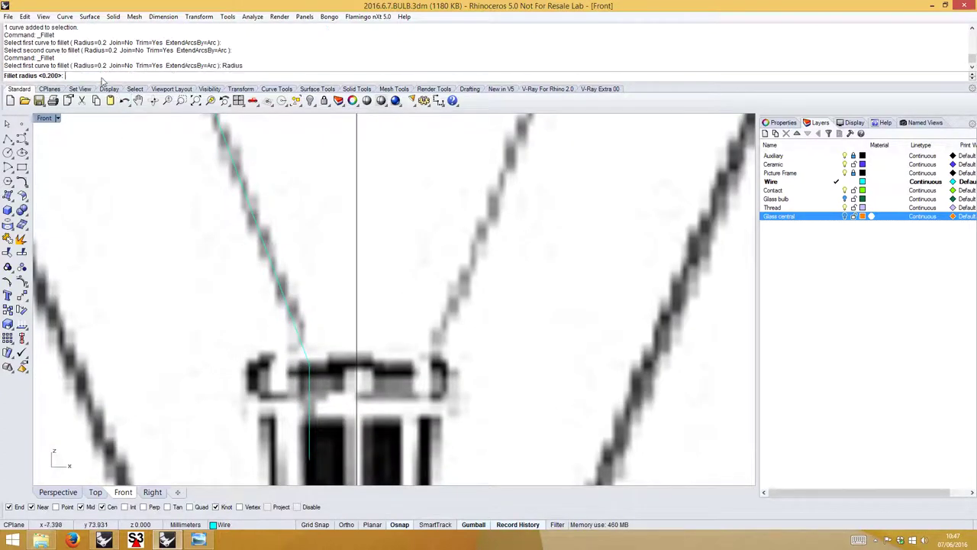
text(2)
key(Return)
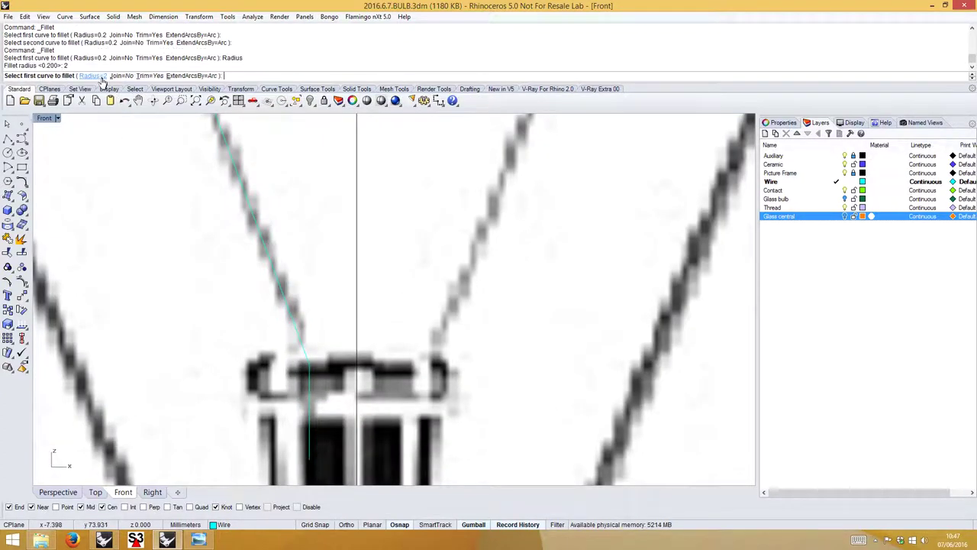
click(303, 353)
click(309, 379)
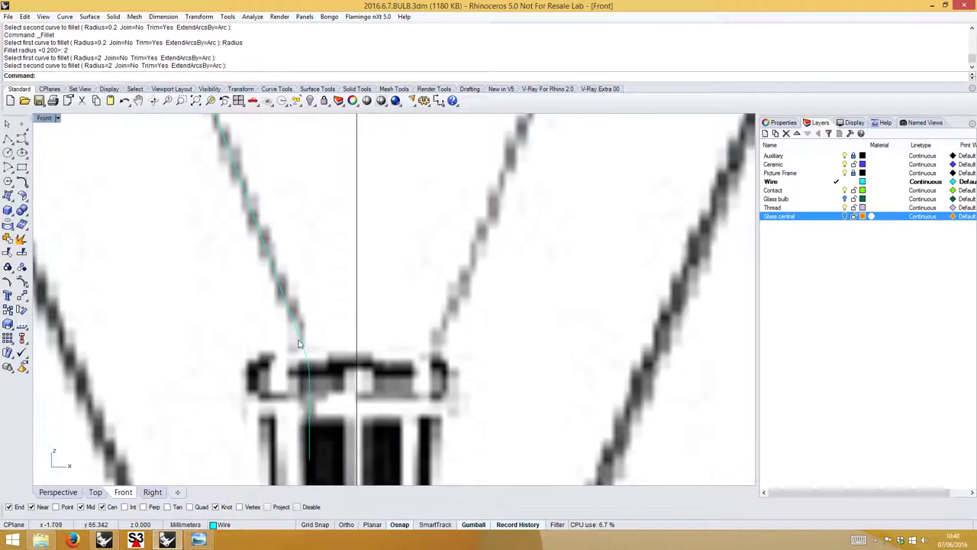
Draw a short slanted line below the filament, ending at the upper end of the support wire.
scroll(319, 396, down, 3)
right_drag(282, 256, 290, 283)
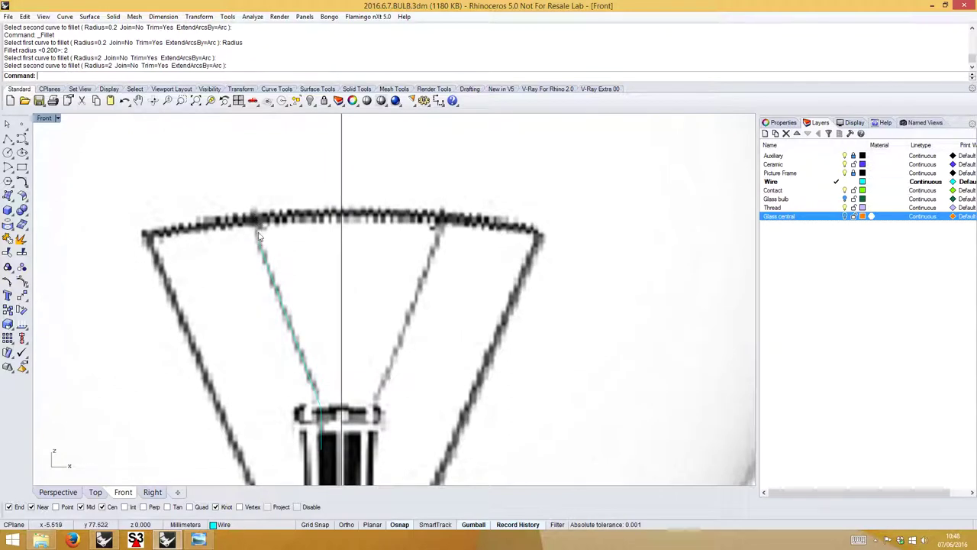
scroll(258, 237, up, 5)
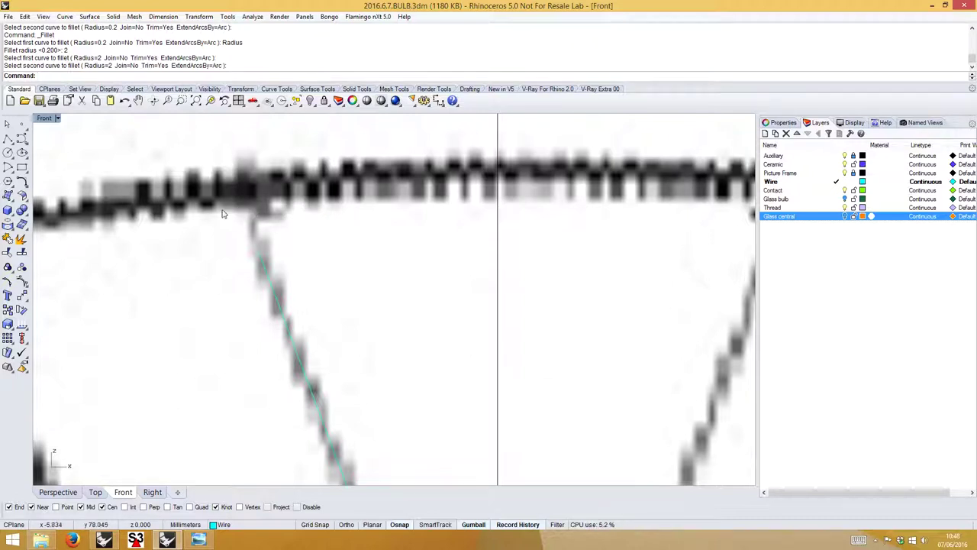
click(8, 139)
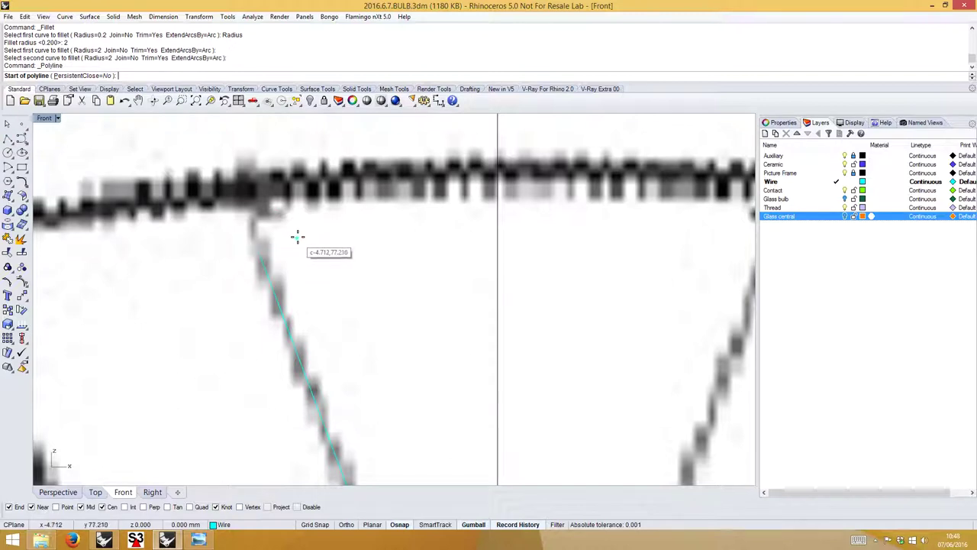
click(301, 235)
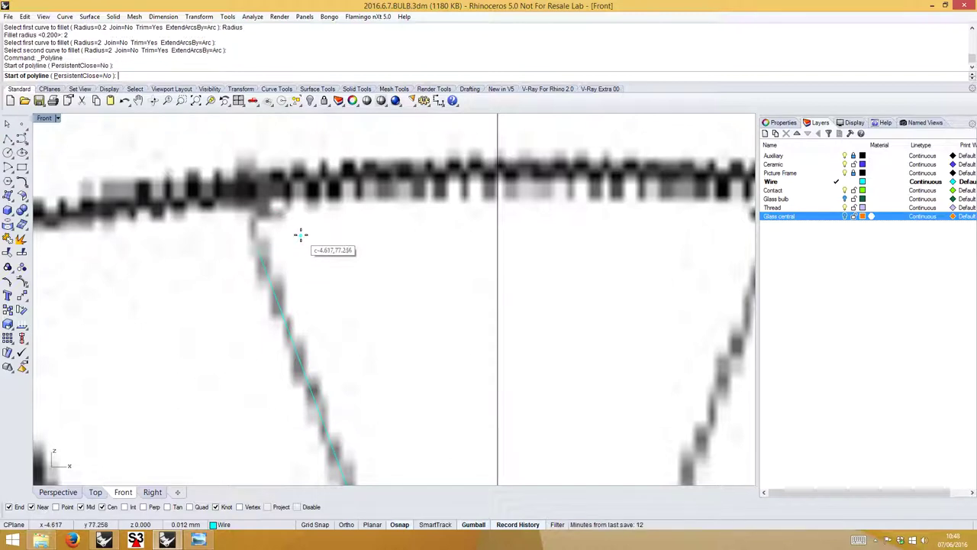
click(260, 248)
key(Return)
Shorten the slanted line by moving its free end's control point along the line towards the support wire.
click(278, 246)
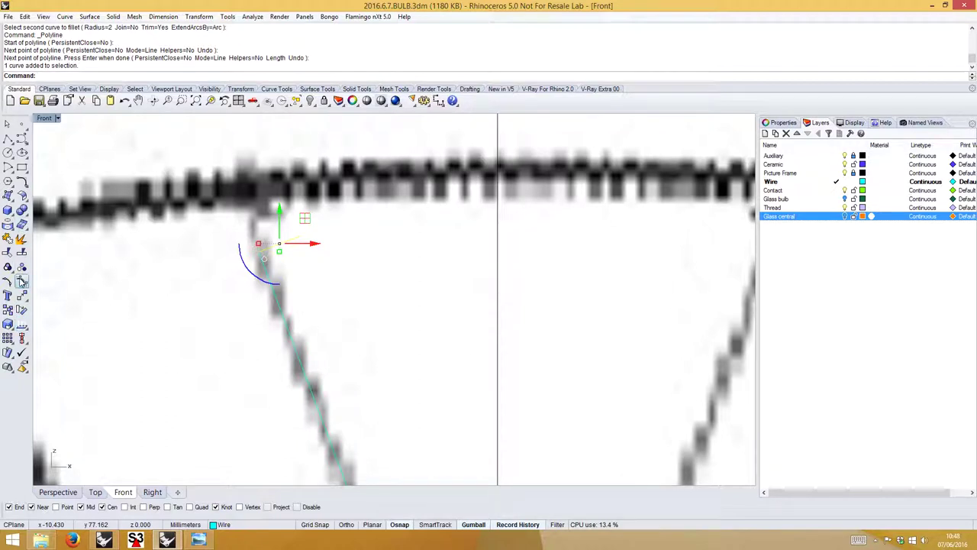
click(22, 281)
scroll(303, 237, up, 2)
click(324, 239)
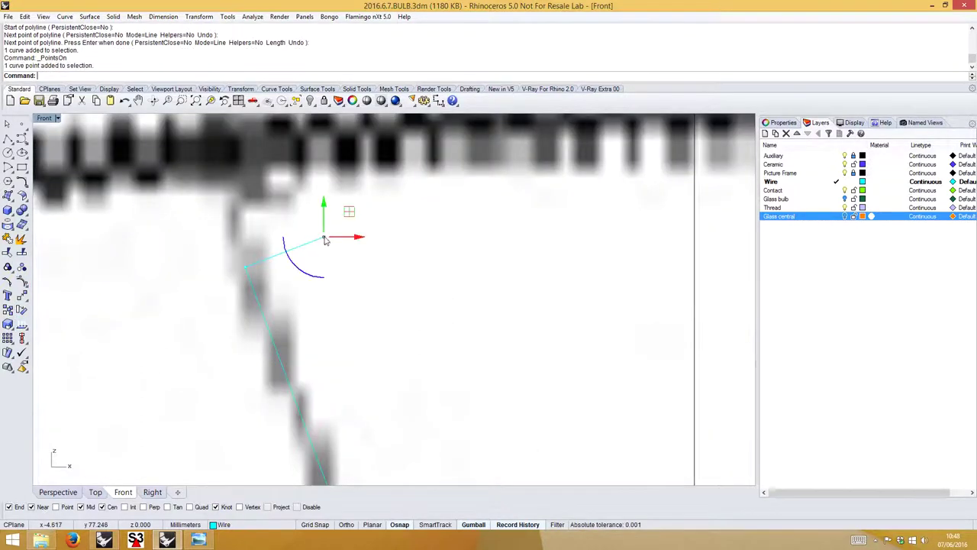
drag(324, 240, 306, 246)
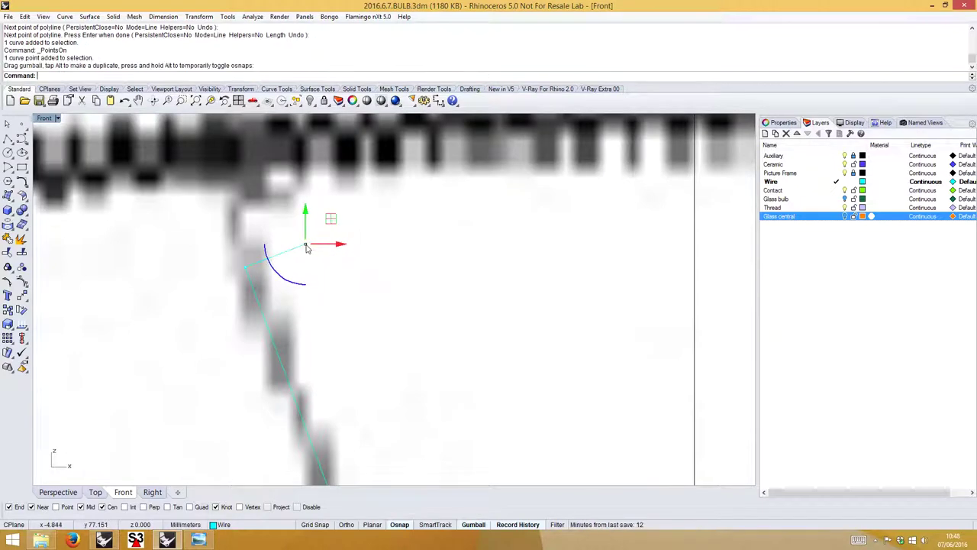
key(Escape)
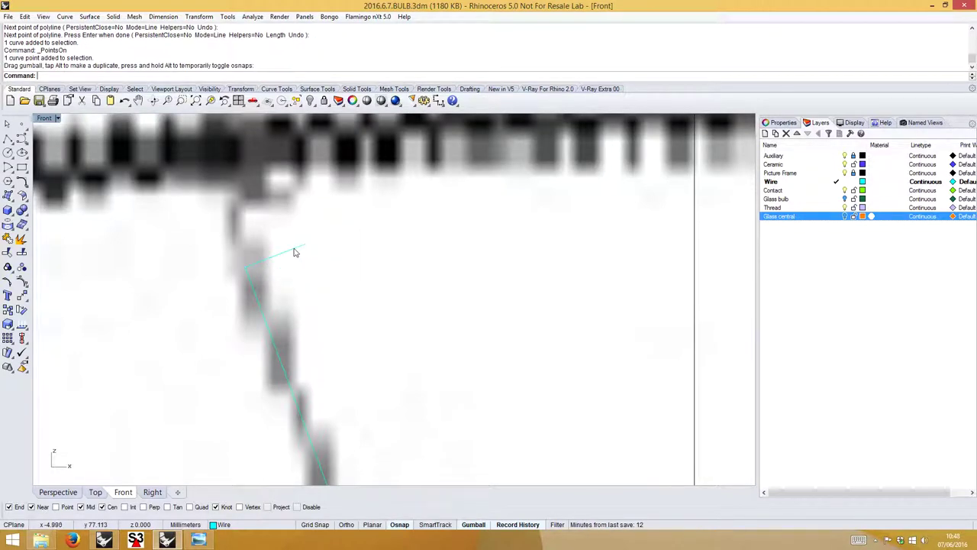
Start the Helix command for the short slanted line at the support wire's upper end.
click(295, 252)
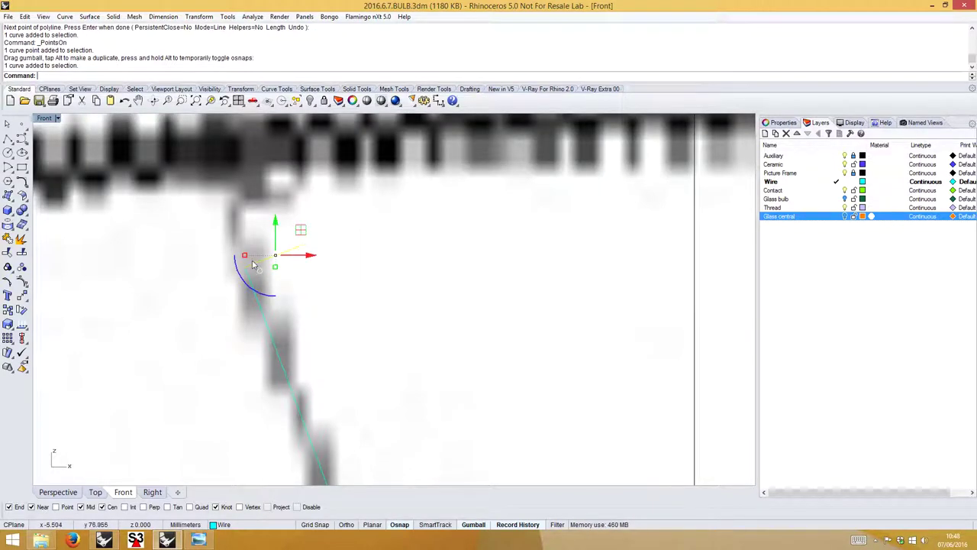
text(Hel)
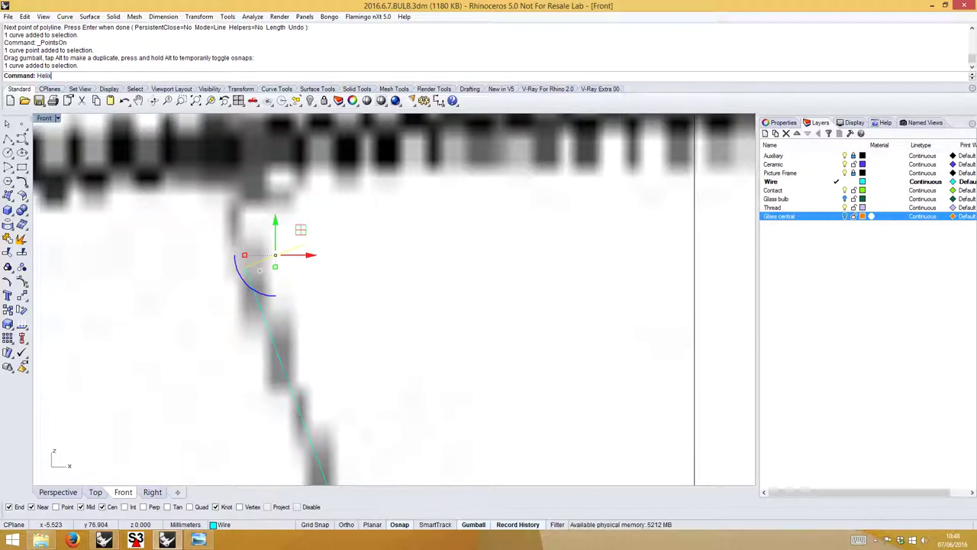
Draw a one-turn helix along the short line at the wire's upper end, with a radius of about 0.44 mm.
text(ix)
key(Return)
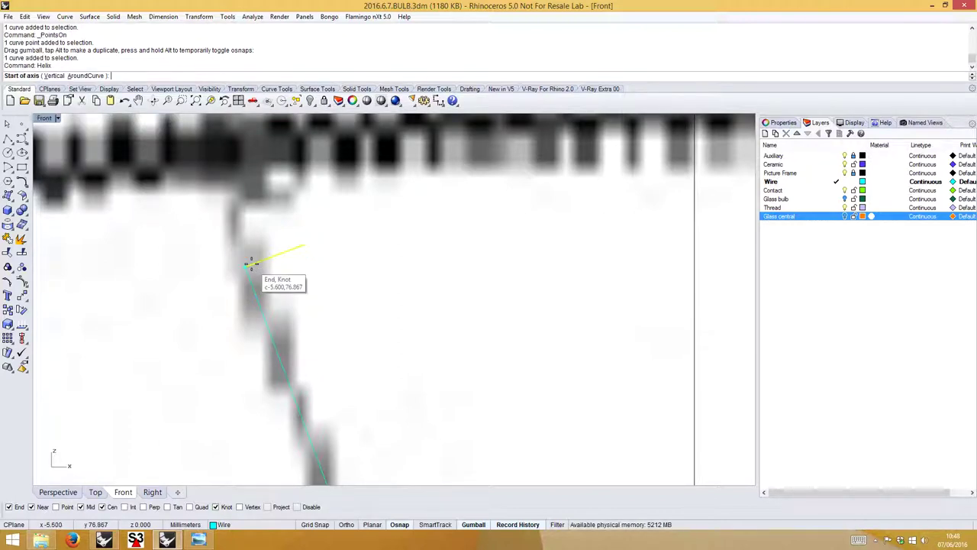
click(309, 245)
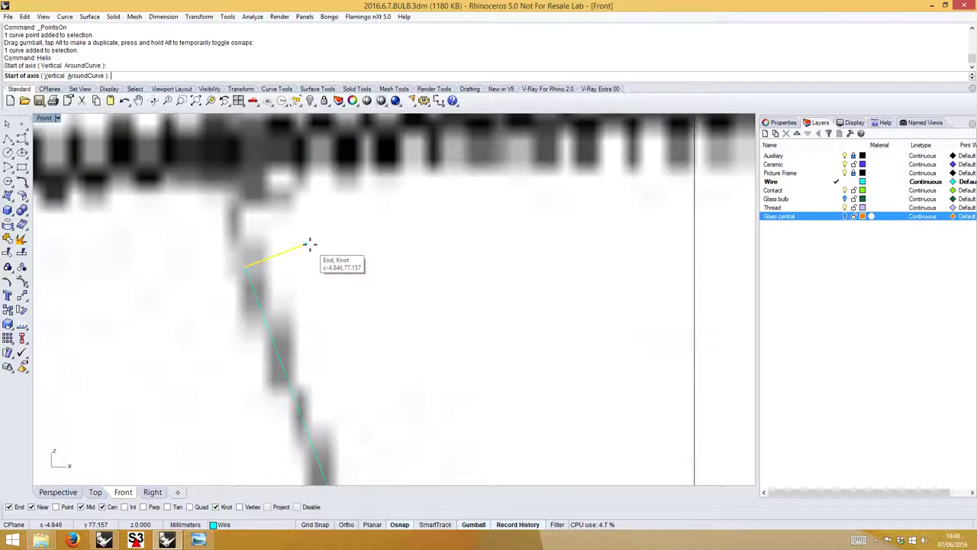
click(248, 266)
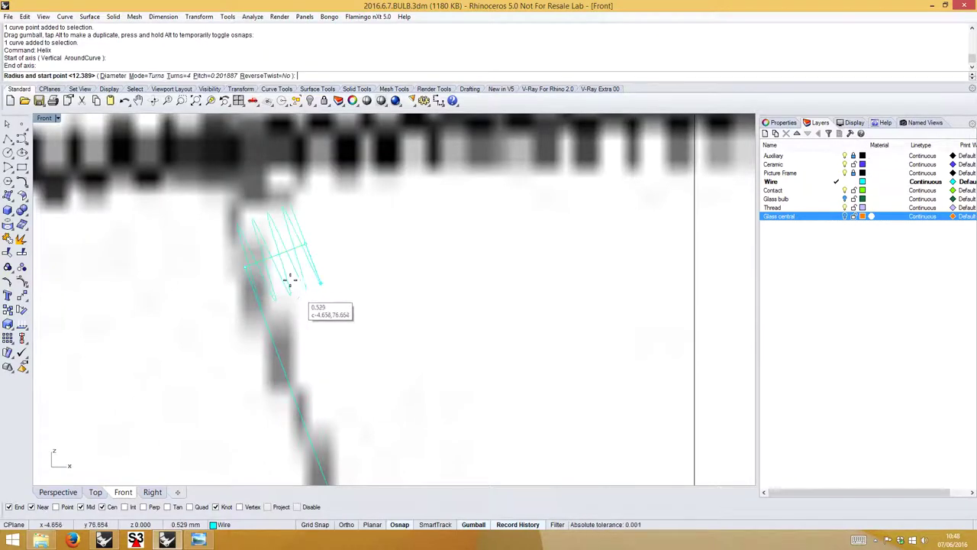
click(175, 77)
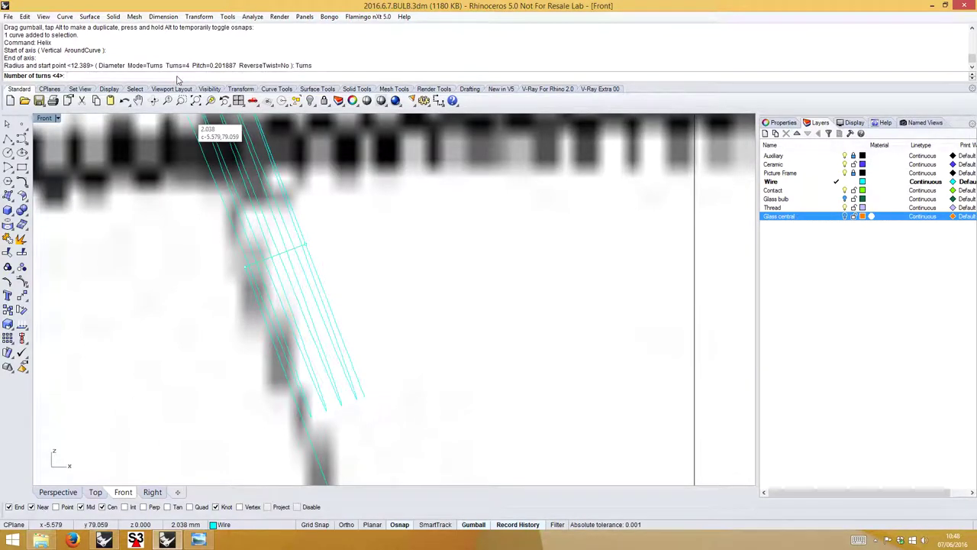
text(1)
key(Return)
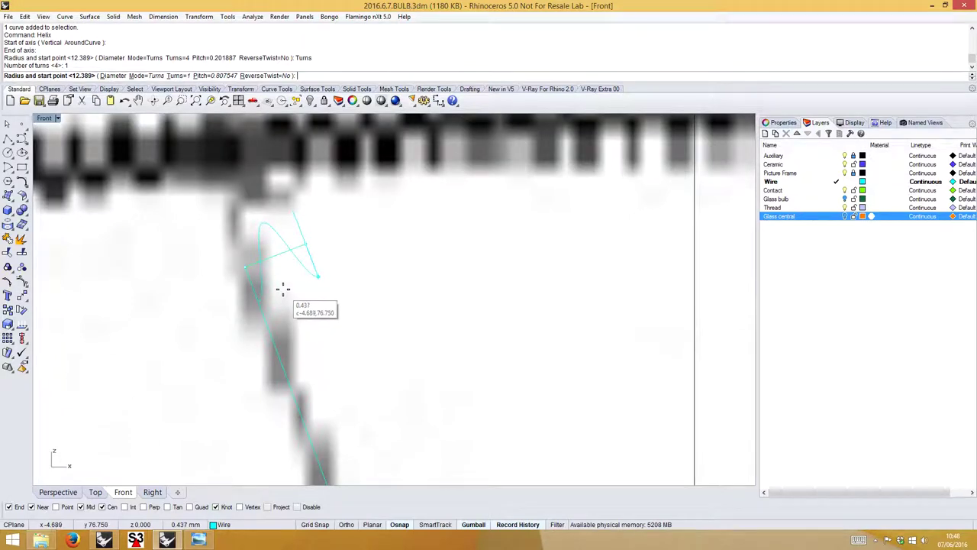
click(283, 291)
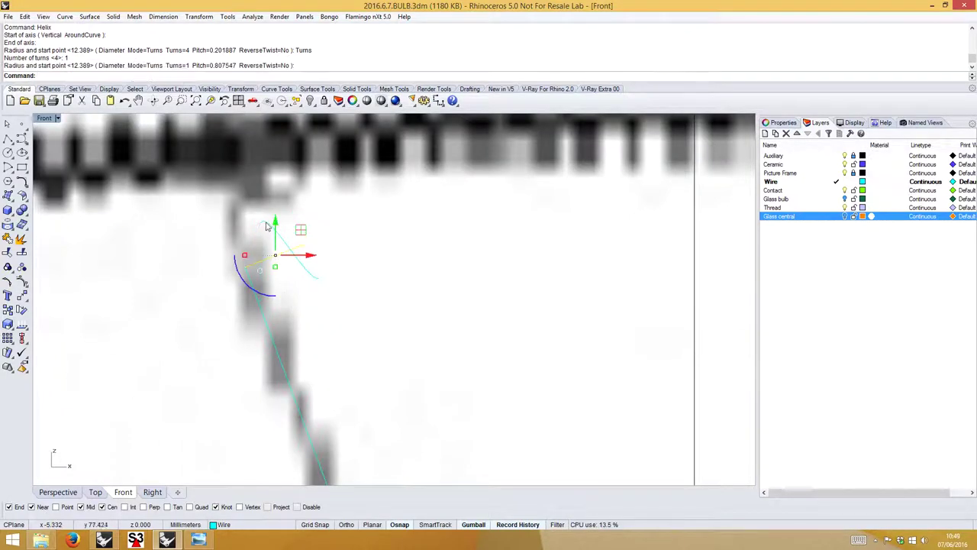
Switch to the Perspective view and hide the Picture Frame layer.
drag(267, 226, 281, 232)
click(60, 492)
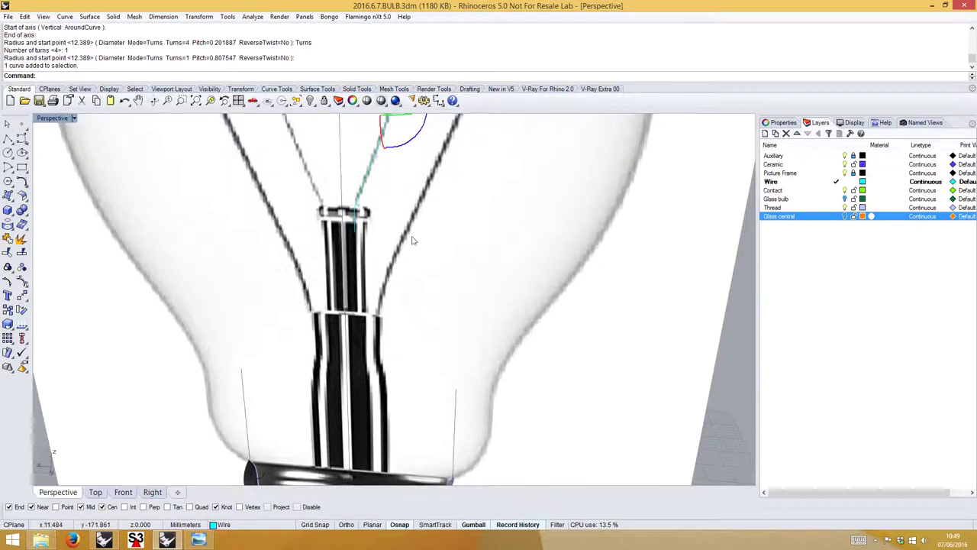
scroll(415, 241, up, 3)
click(845, 174)
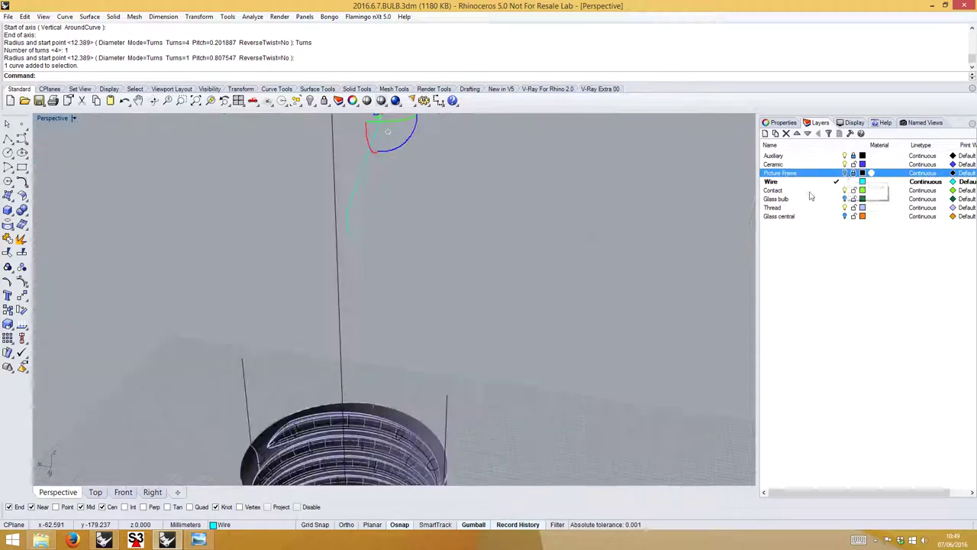
right_drag(436, 233, 366, 280)
key(Escape)
Rotate the helix in 3D about the short axis line so its loop stands above the wire's end.
right_drag(313, 256, 194, 220)
click(212, 209)
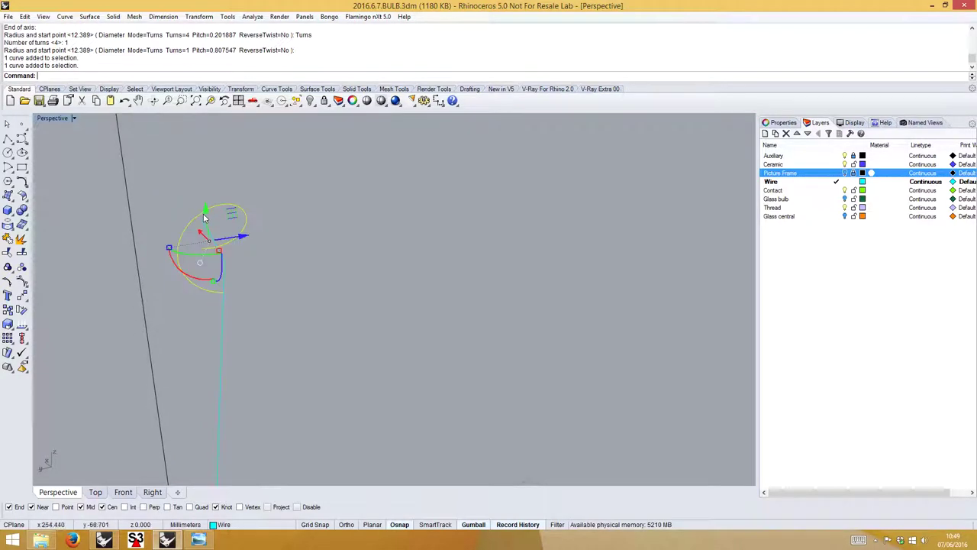
text(Ro)
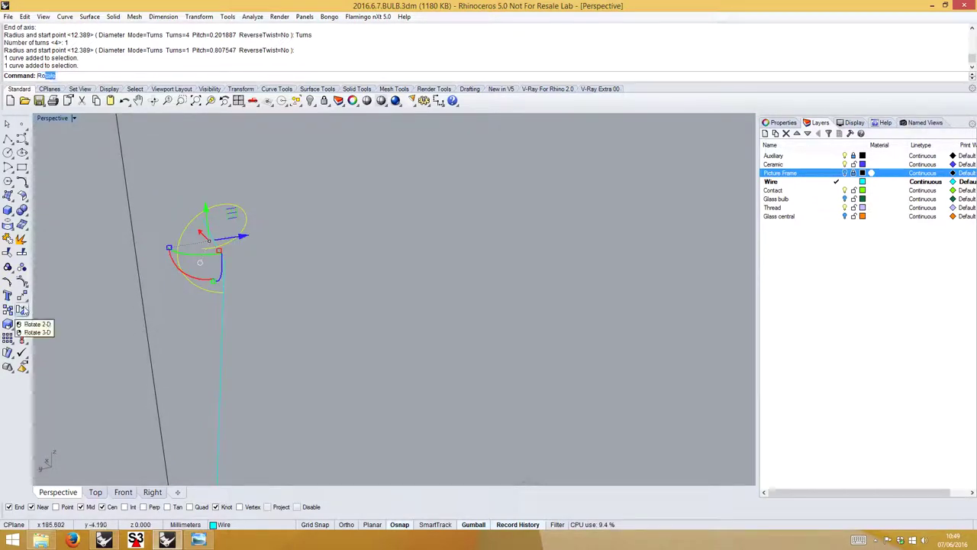
text(tate3D)
key(Return)
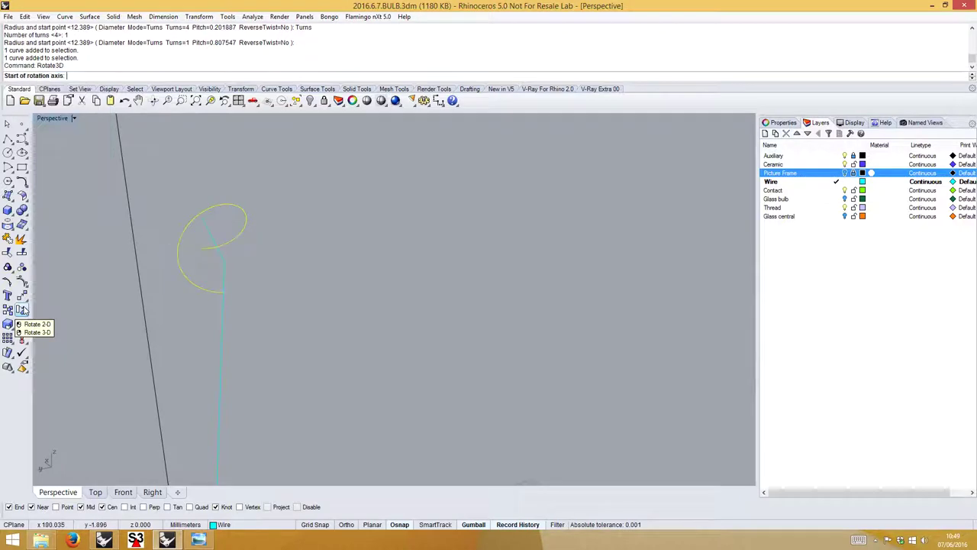
click(224, 261)
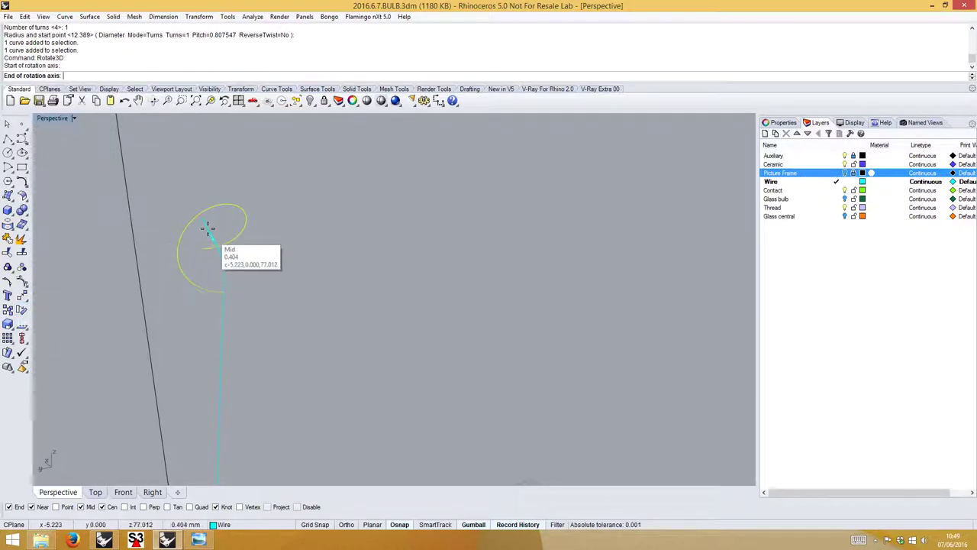
click(203, 219)
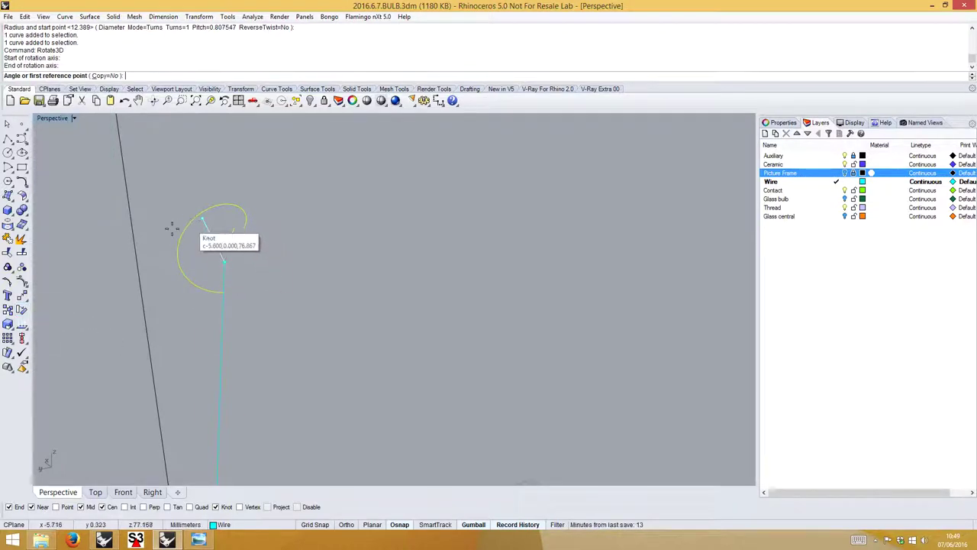
click(96, 282)
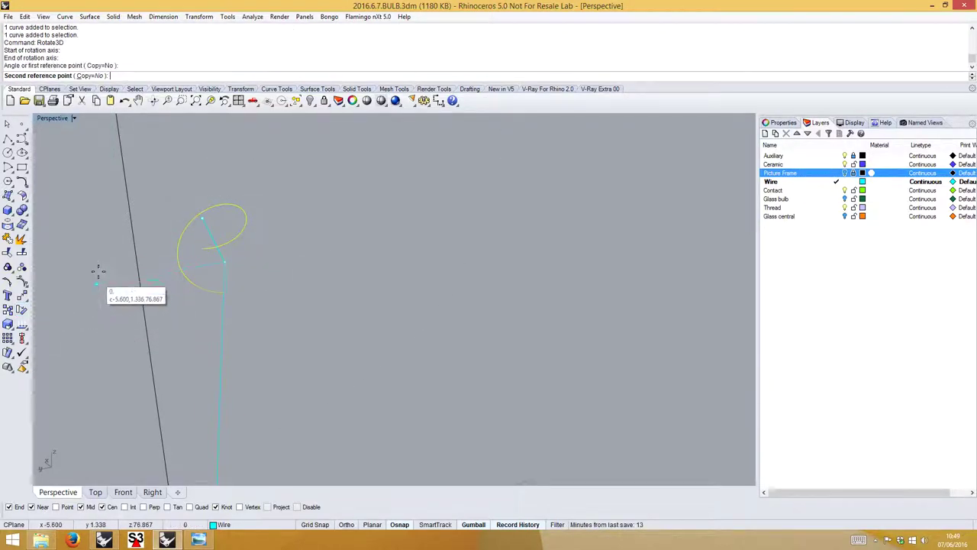
click(208, 191)
click(251, 186)
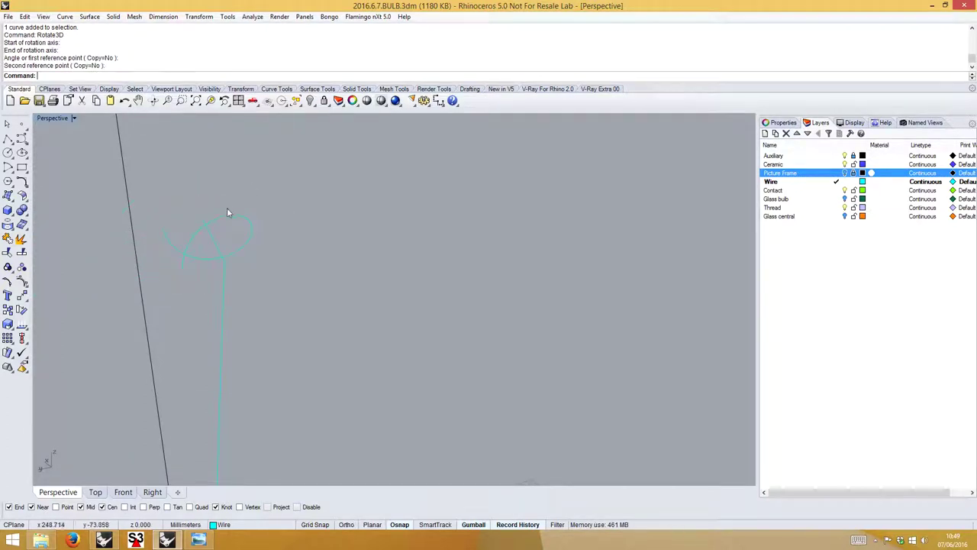
Move the helix from its end point onto the upper end of the straight wire.
click(227, 218)
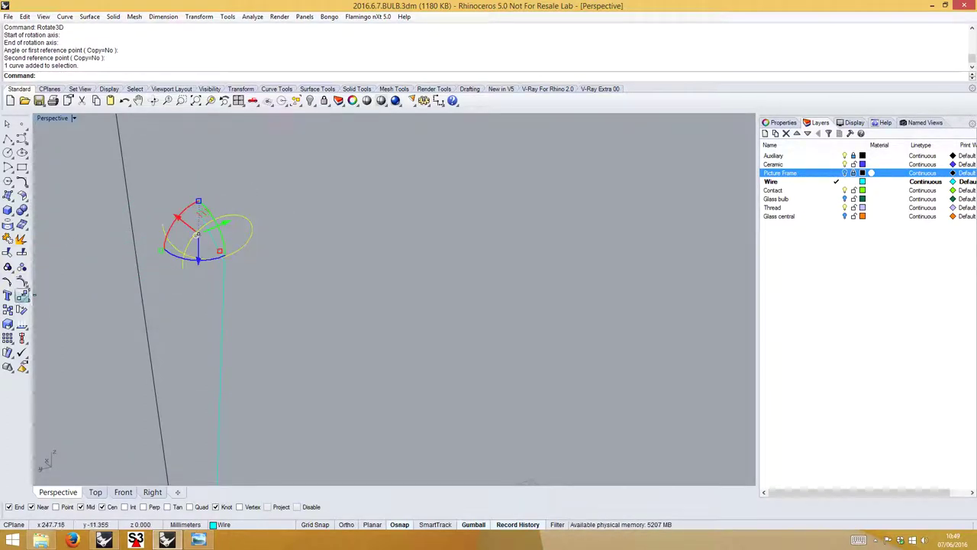
click(22, 295)
click(183, 267)
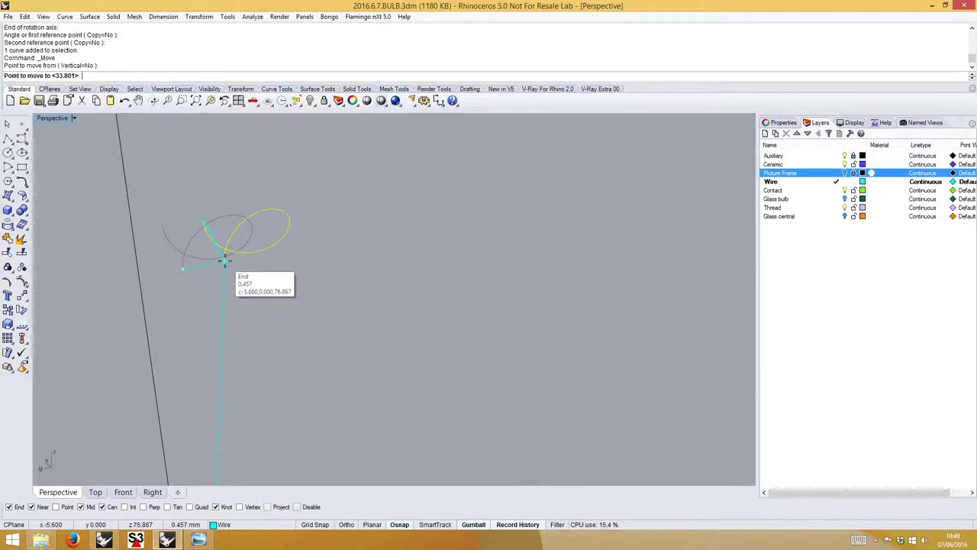
click(224, 261)
Delete the short line that served as the helix axis.
click(193, 258)
click(216, 253)
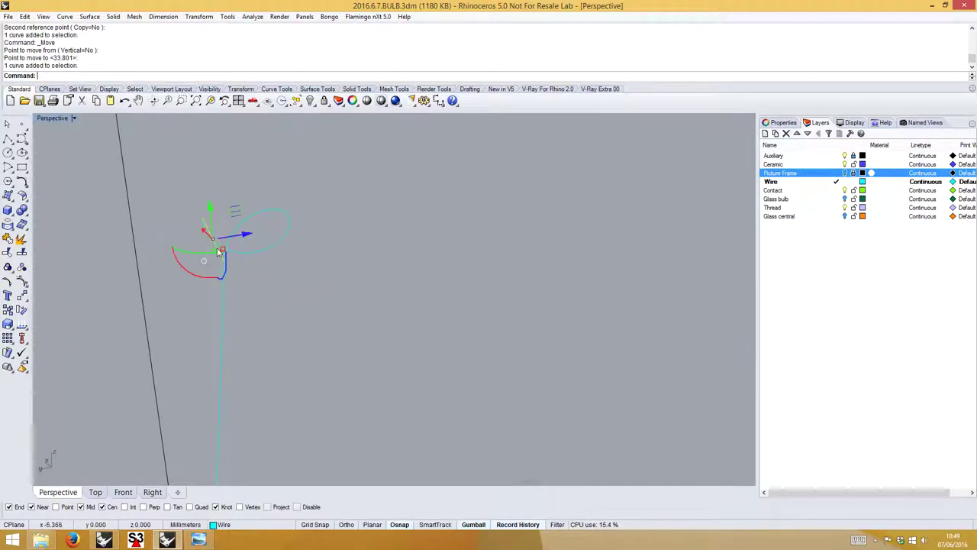
key(Delete)
mouse_move(214, 246)
right_down()
mouse_move(236, 258)
mouse_move(512, 251)
mouse_move(495, 255)
mouse_move(517, 246)
right_up()
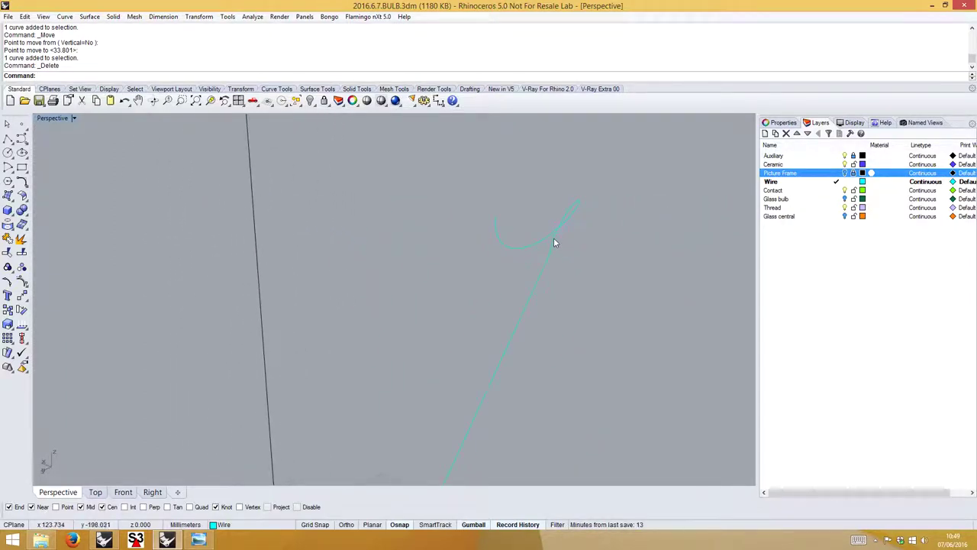
Turn on the helix's control points to examine how many there are and how they are distributed.
click(554, 238)
click(568, 251)
right_drag(562, 253, 494, 270)
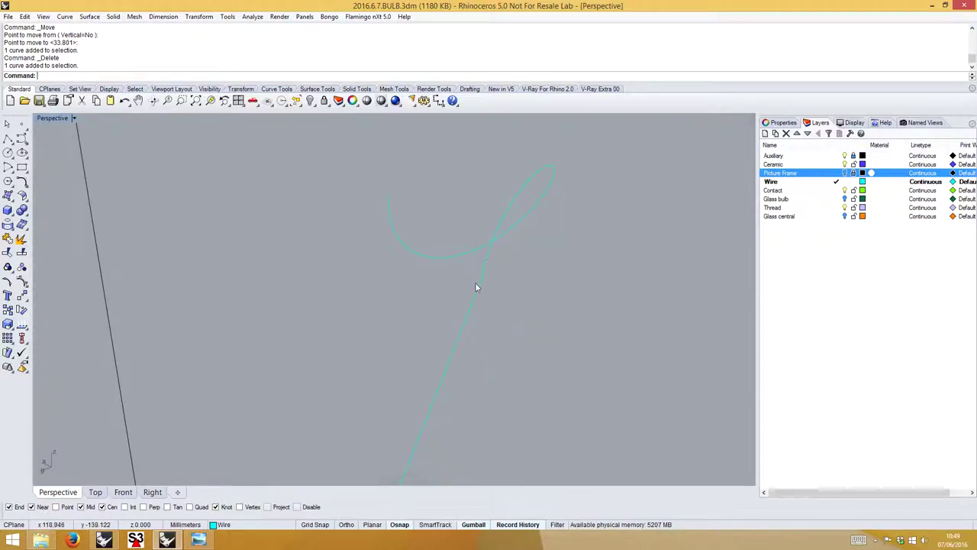
click(500, 228)
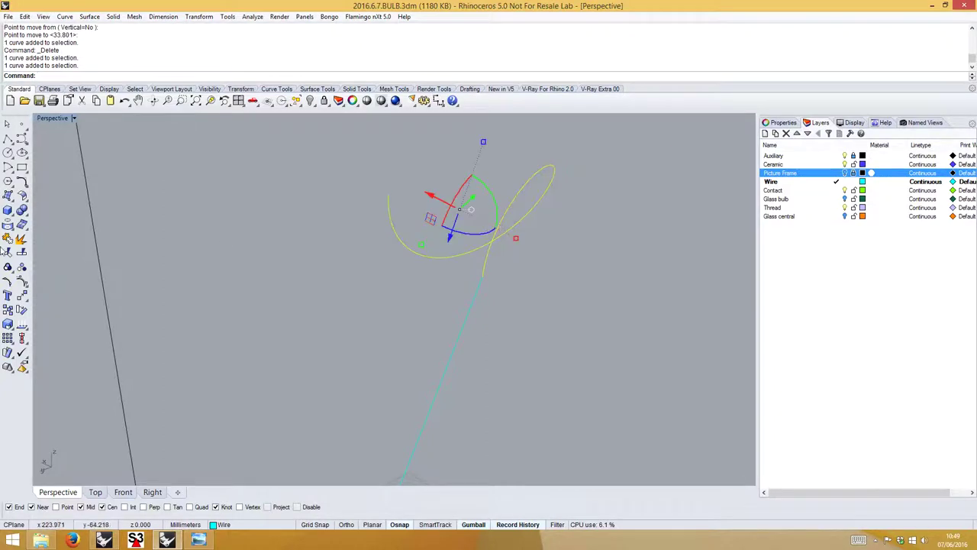
click(22, 282)
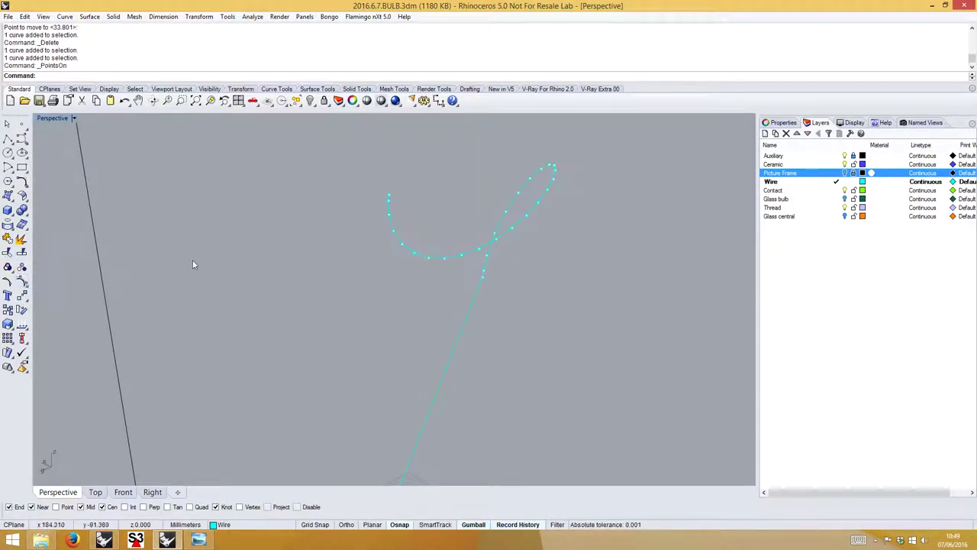
key(Escape)
Rebuild the helix with a point count of 7 and degree 3, deleting the input curve.
click(511, 208)
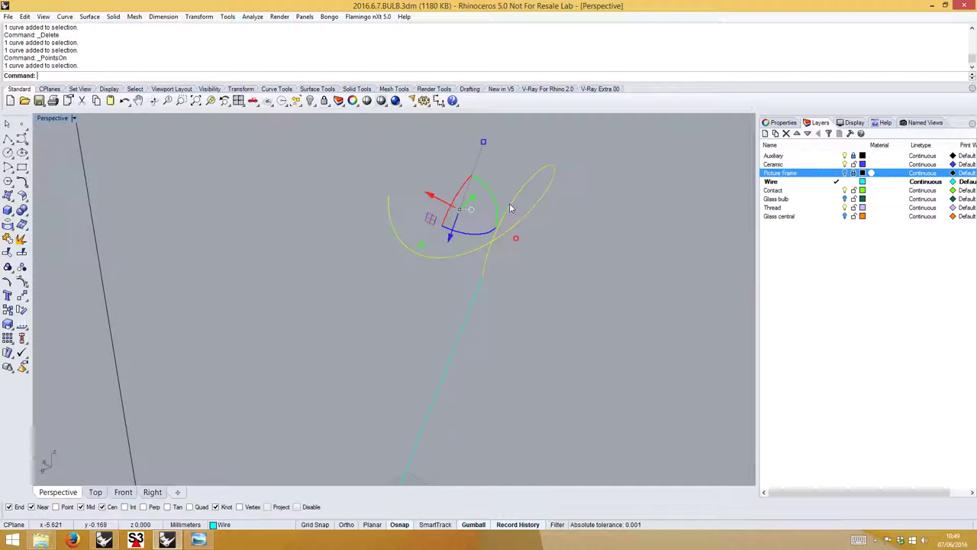
text(Reb)
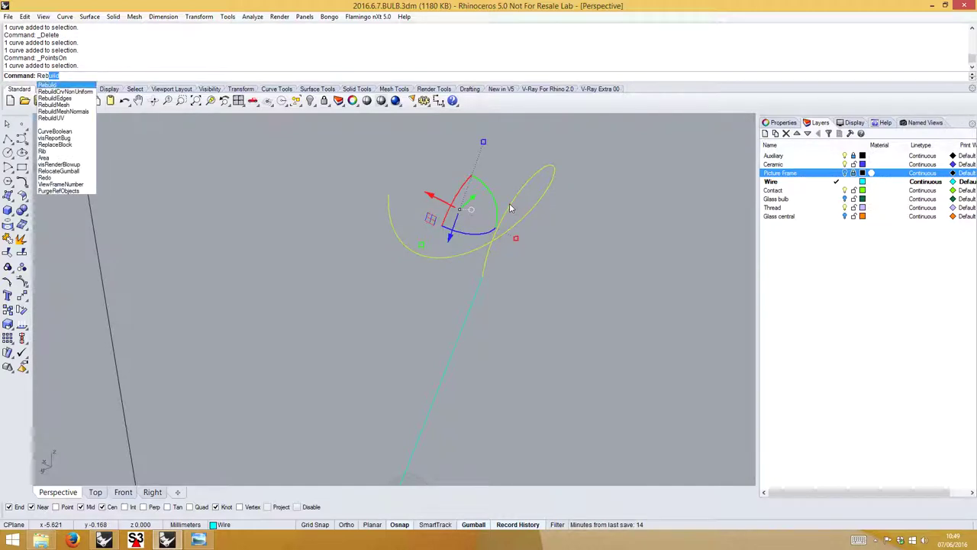
key(Return)
drag(578, 222, 678, 224)
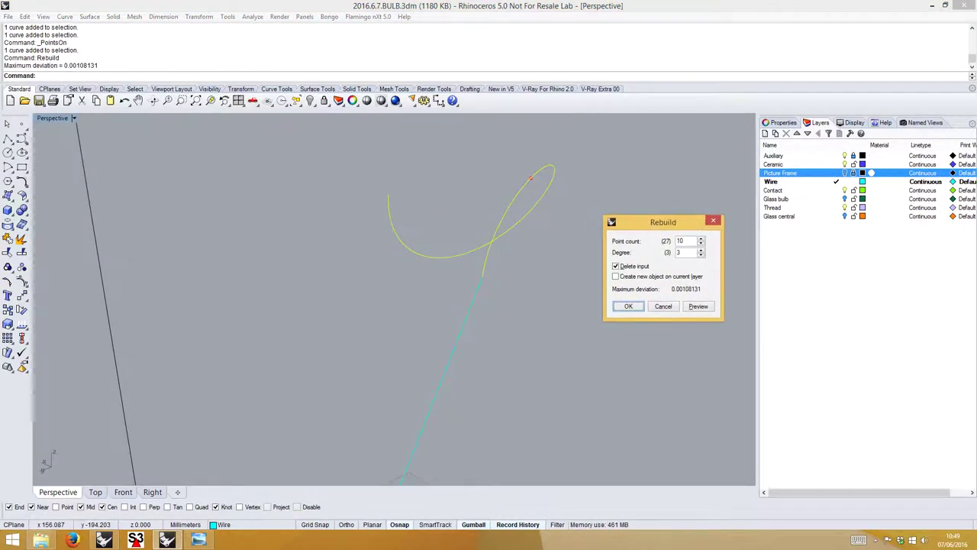
double_click(686, 240)
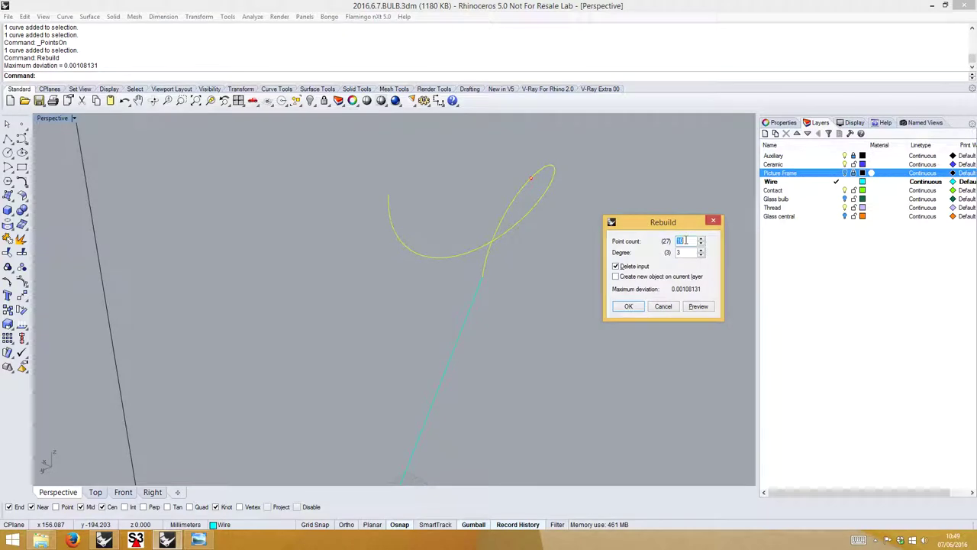
click(698, 306)
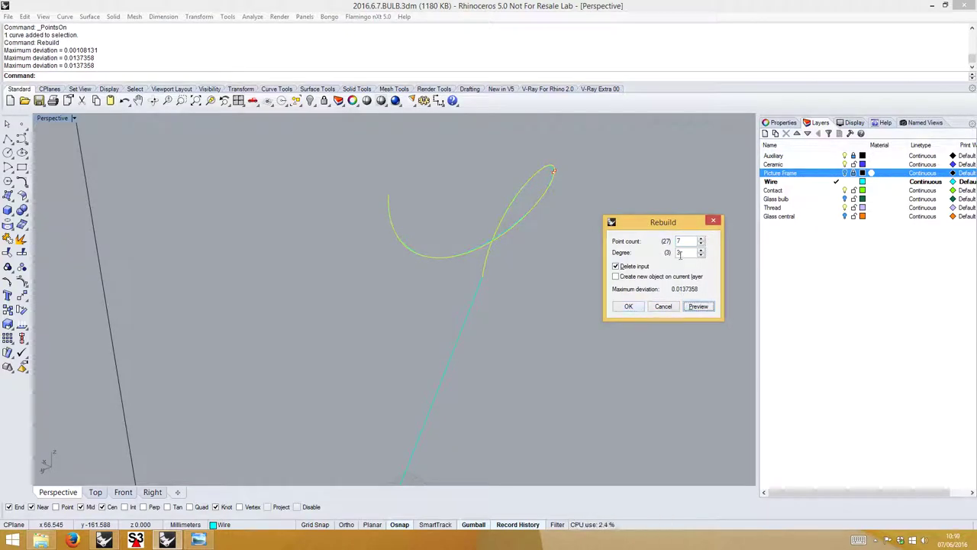
click(629, 306)
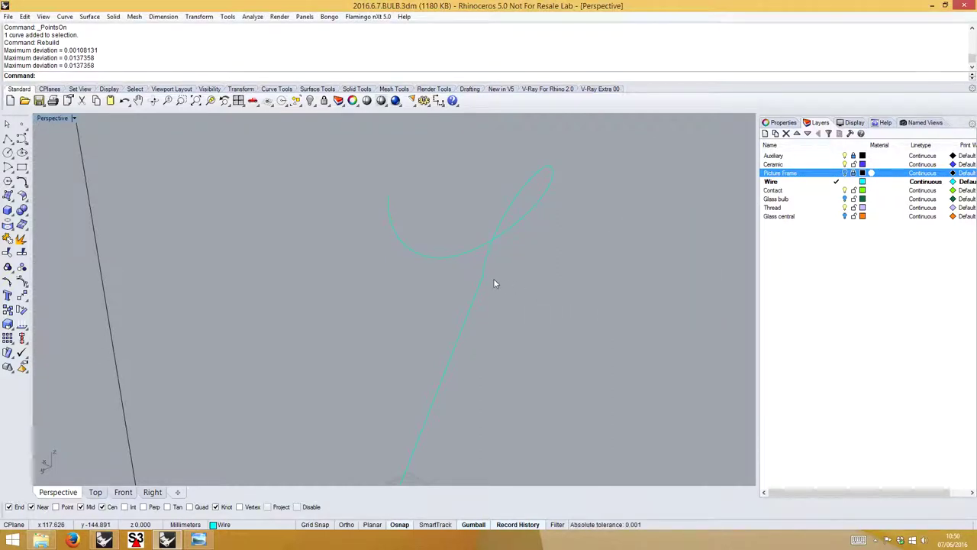
Match the helix's lower end to the straight wire with Tangency continuity, preserving the Position of the other end.
text(Match)
key(Return)
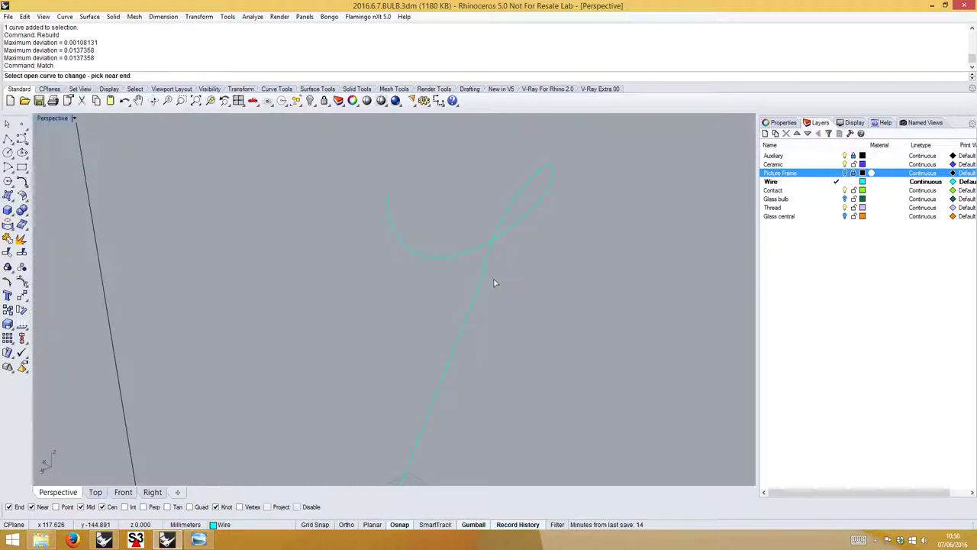
click(484, 278)
click(481, 289)
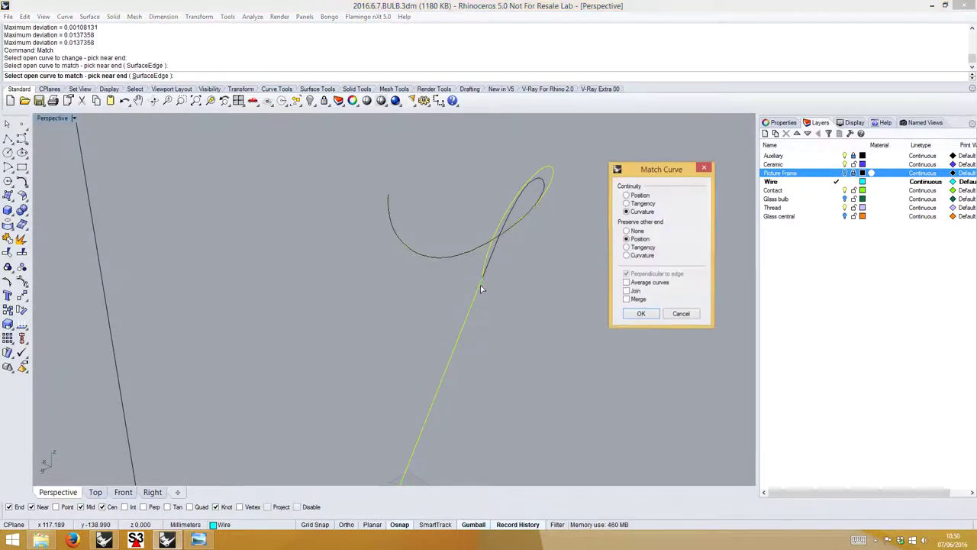
click(627, 203)
right_drag(527, 211, 443, 224)
click(627, 212)
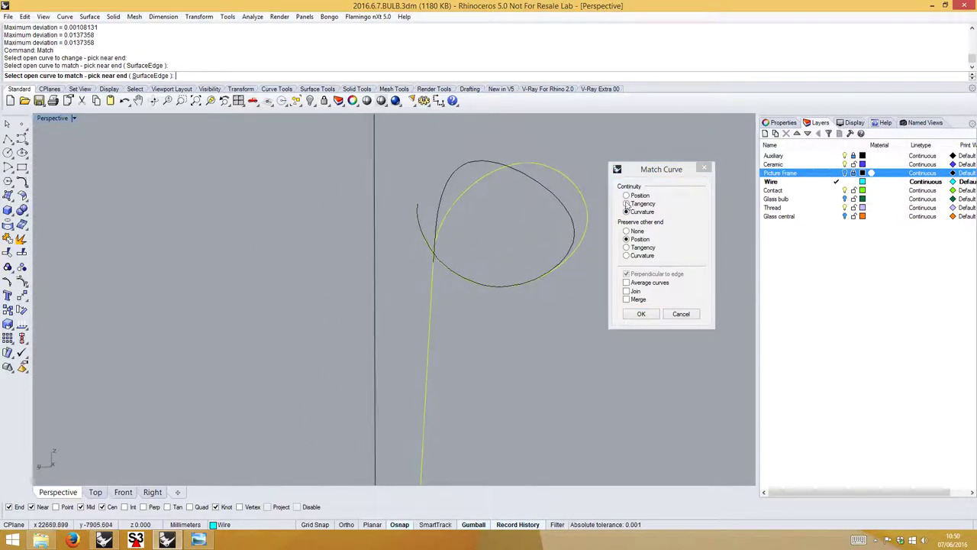
click(626, 203)
click(641, 314)
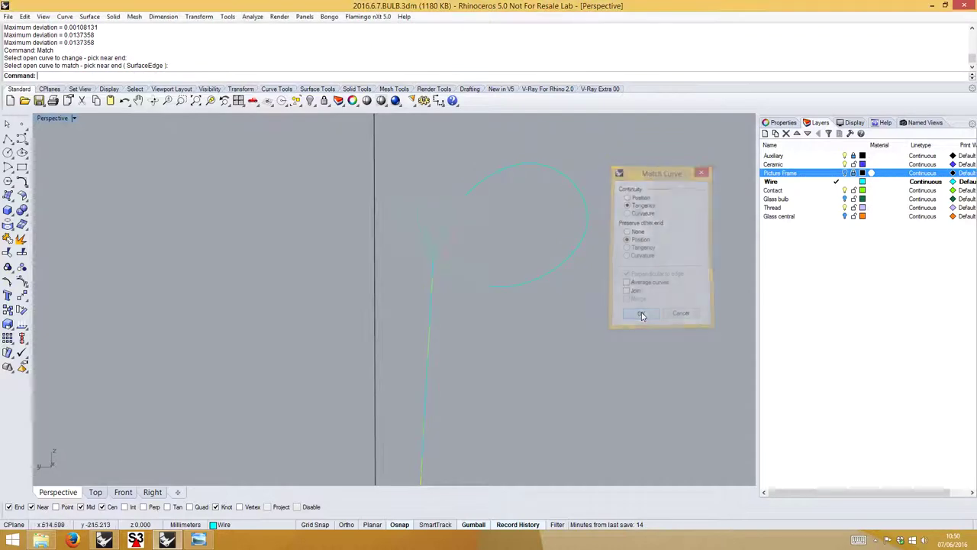
Draw a short straight line along the upper part of the straight wire as a direction guide.
right_drag(506, 192, 449, 201)
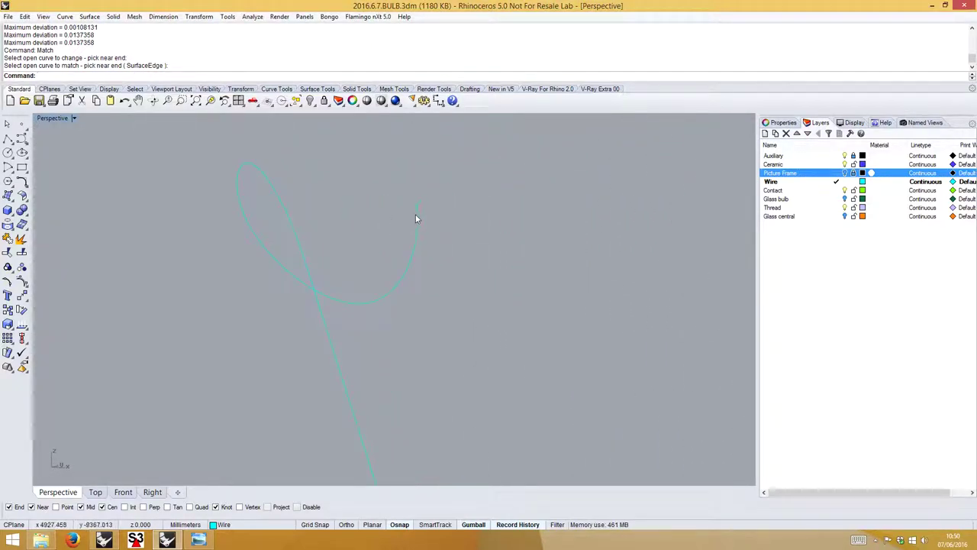
click(417, 212)
key(Escape)
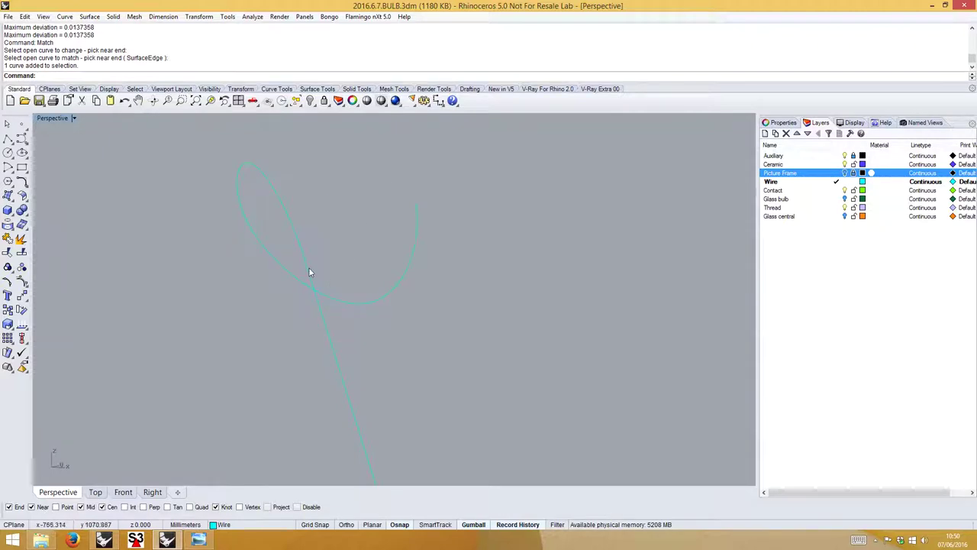
click(323, 318)
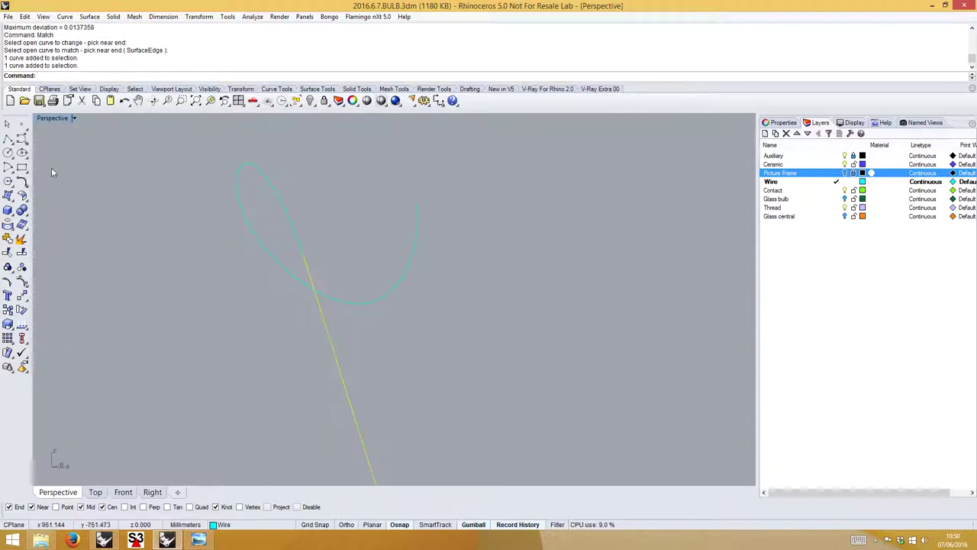
click(8, 139)
click(329, 325)
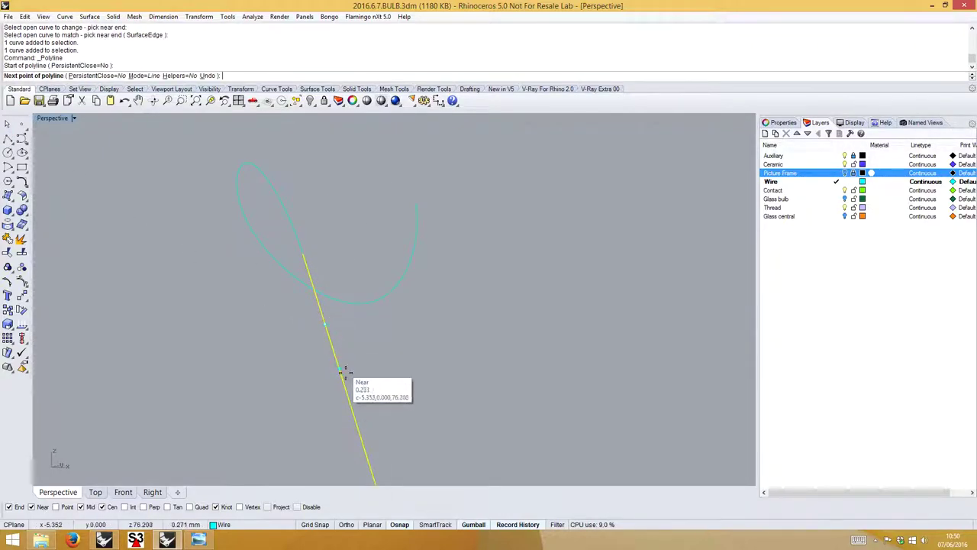
click(353, 393)
key(Return)
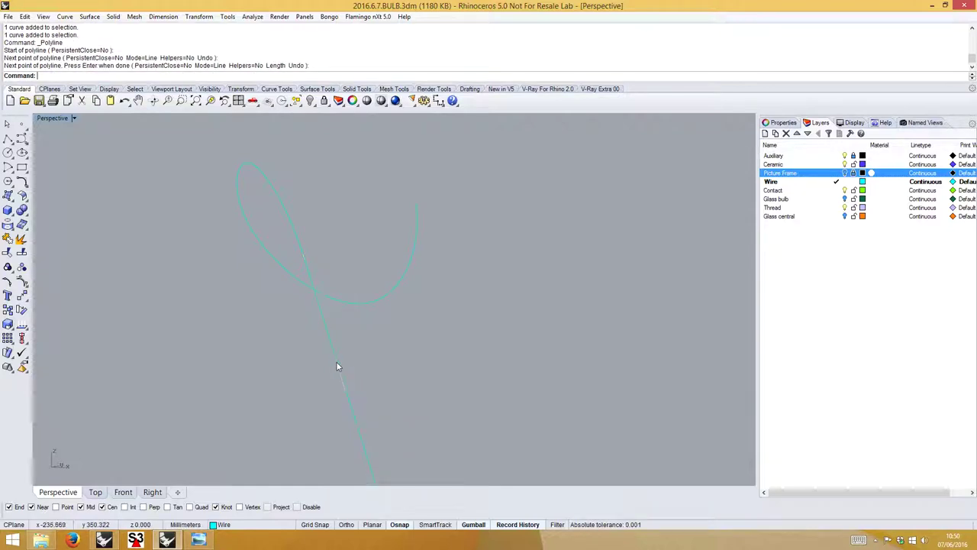
Move the short line by its lower end onto the free end of the helix loop.
click(336, 360)
click(359, 393)
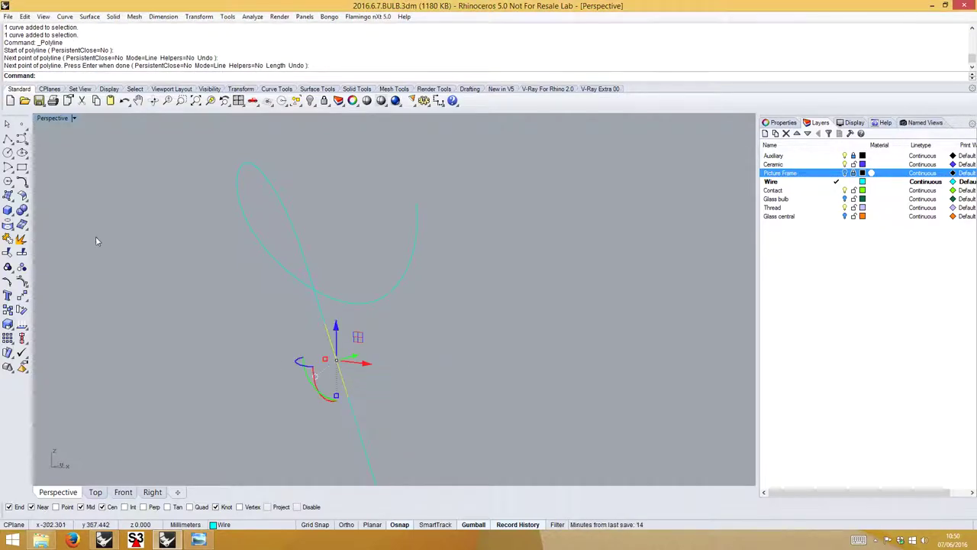
click(21, 295)
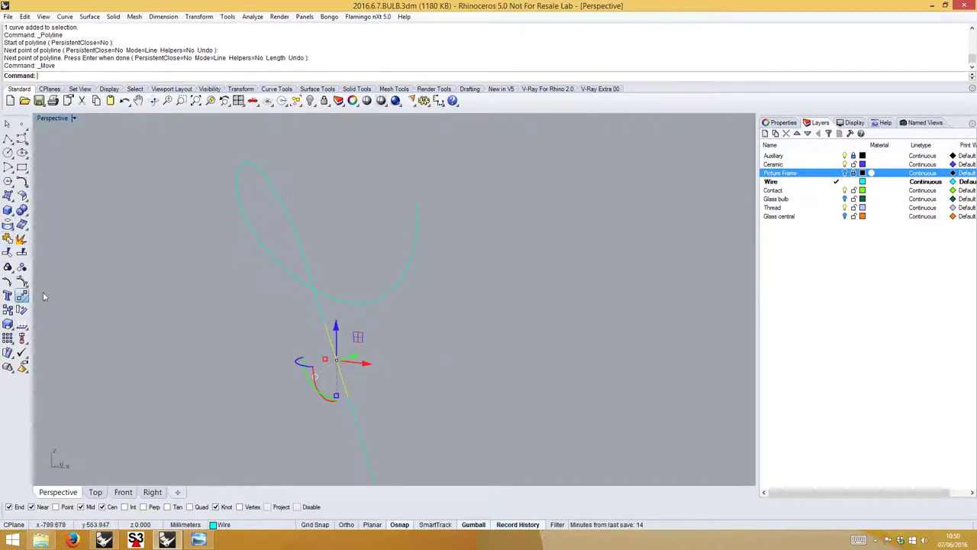
click(359, 404)
click(419, 201)
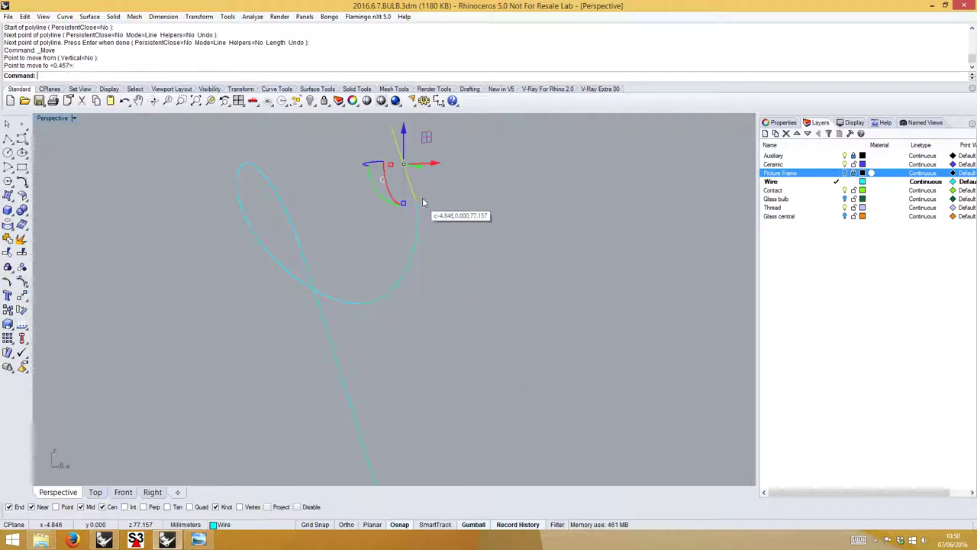
click(441, 185)
Match the loop's free end to the short line with Tangency continuity, preserving the Position of the other end.
right_drag(441, 186, 423, 208)
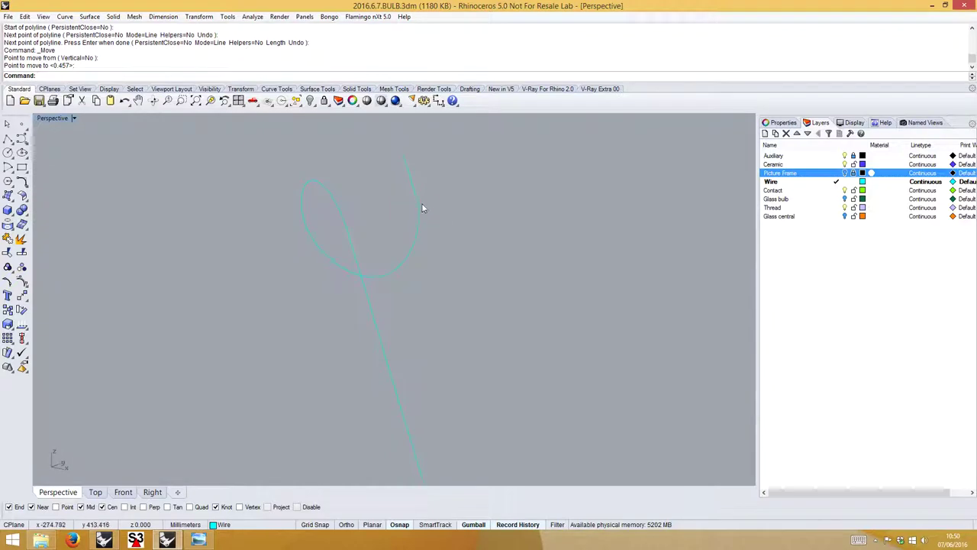
right_click(316, 76)
click(372, 181)
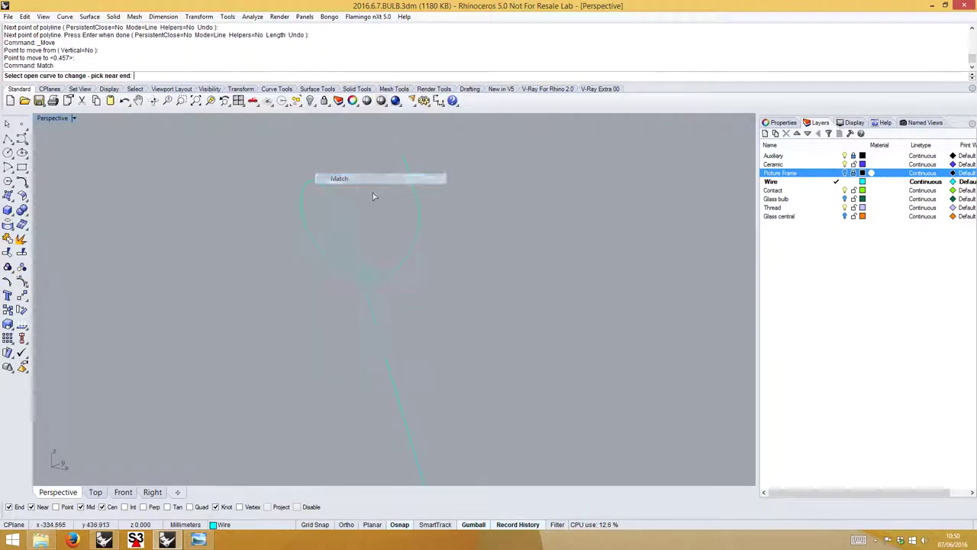
click(421, 216)
click(416, 200)
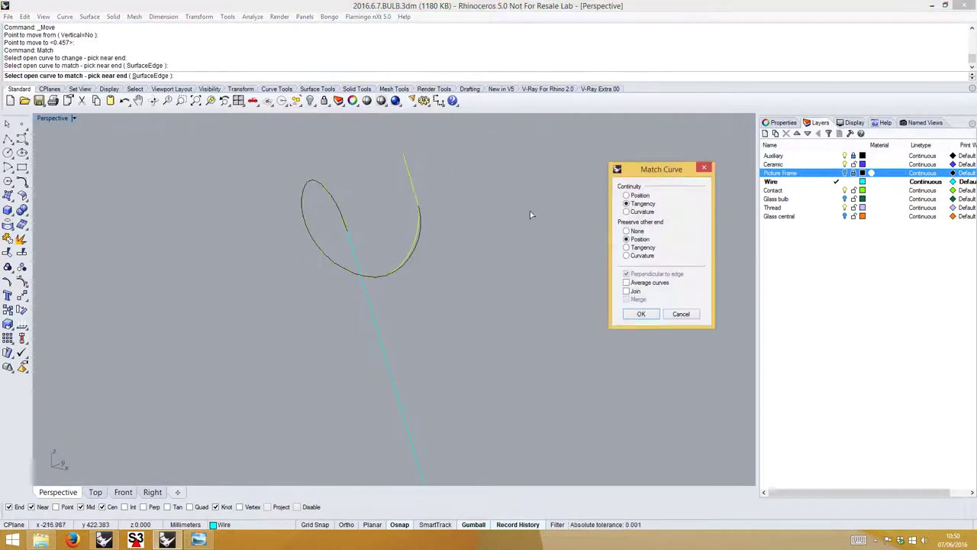
click(642, 314)
Turn on the control points of the helix loop.
right_drag(422, 264, 398, 265)
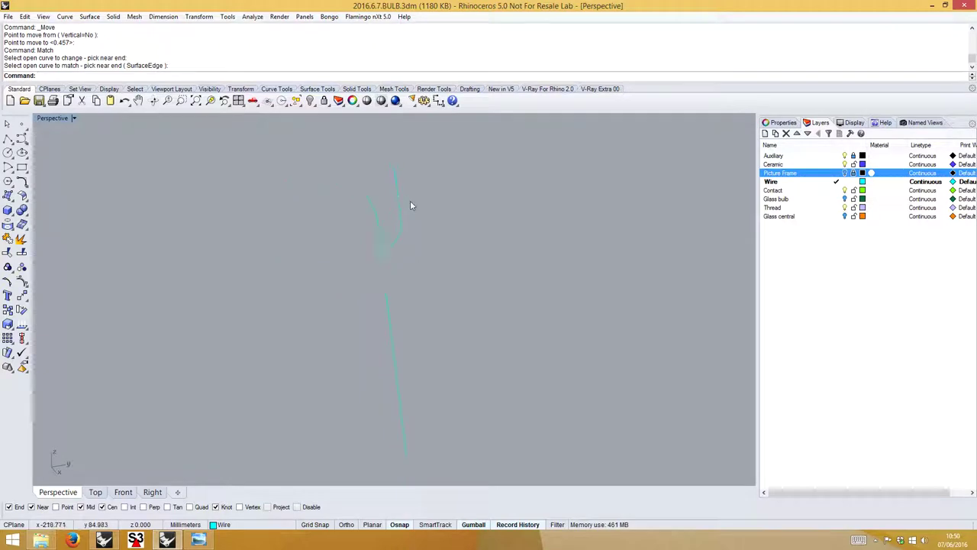
right_drag(410, 202, 377, 207)
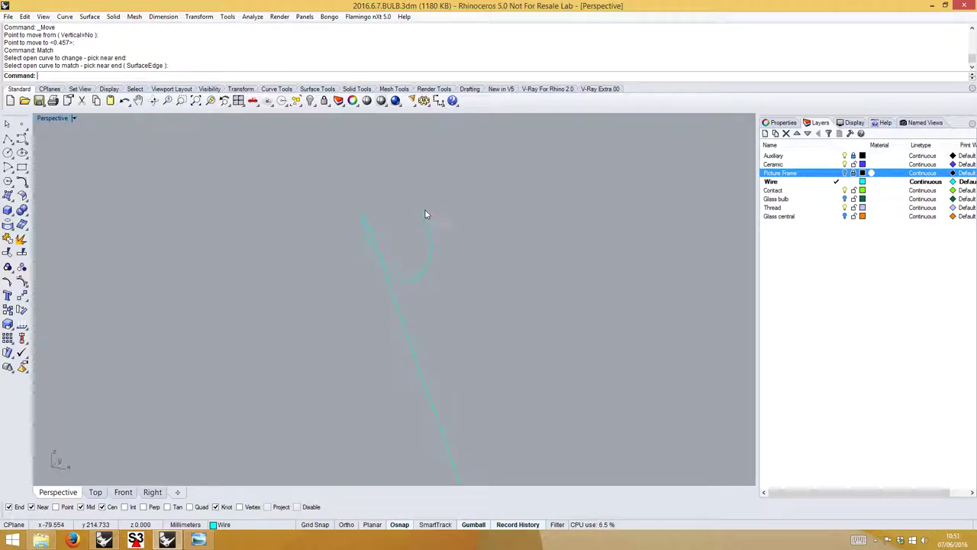
click(432, 257)
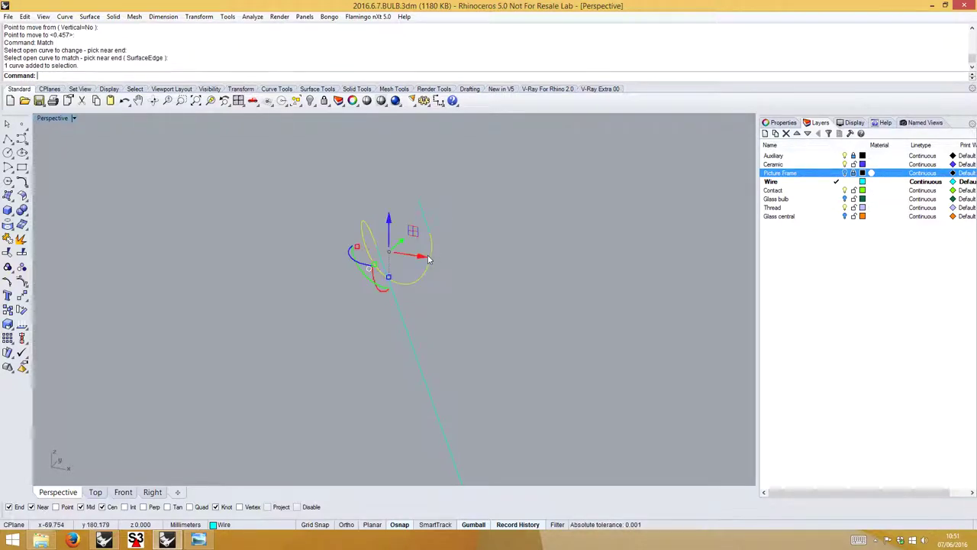
click(23, 295)
mouse_move(438, 265)
right_down()
mouse_move(449, 258)
mouse_move(441, 254)
right_up()
In the Front view, narrow the loop's seven control points and the short line to about half width with Scale1D from the straight wire's end.
drag(471, 310, 471, 308)
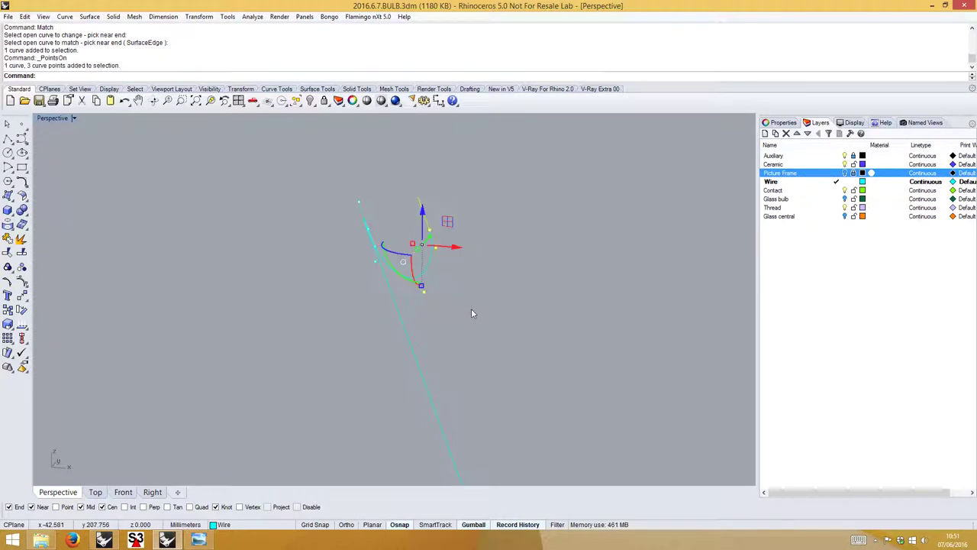
right_drag(481, 300, 452, 307)
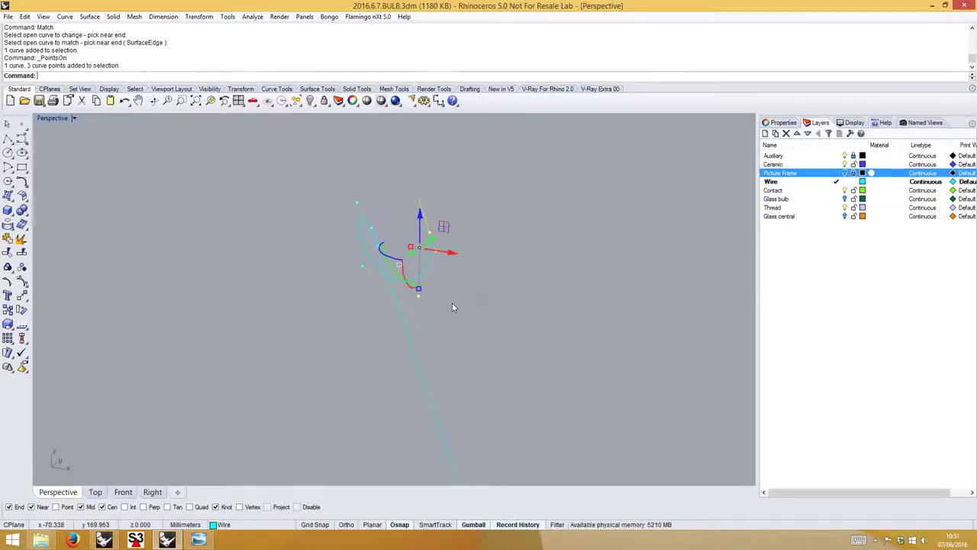
click(123, 492)
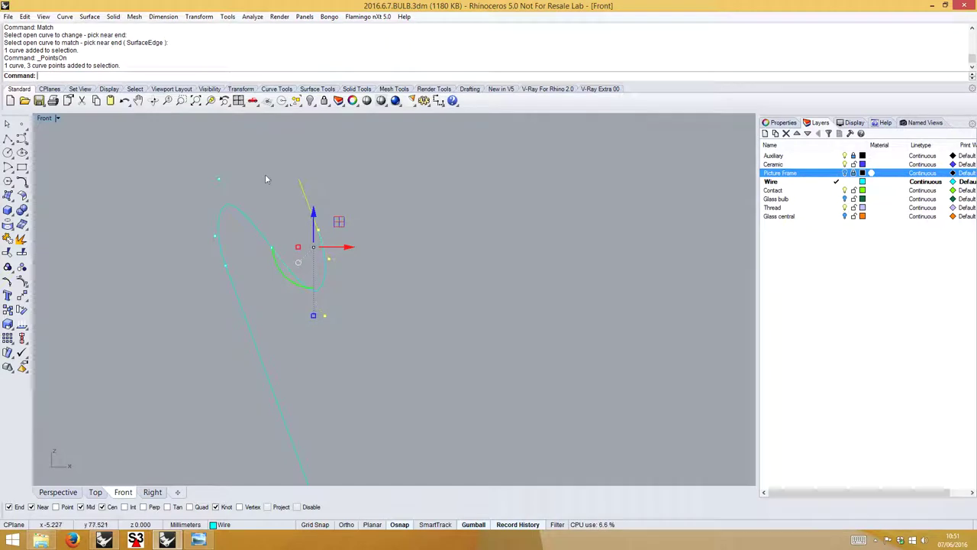
drag(252, 147, 310, 212)
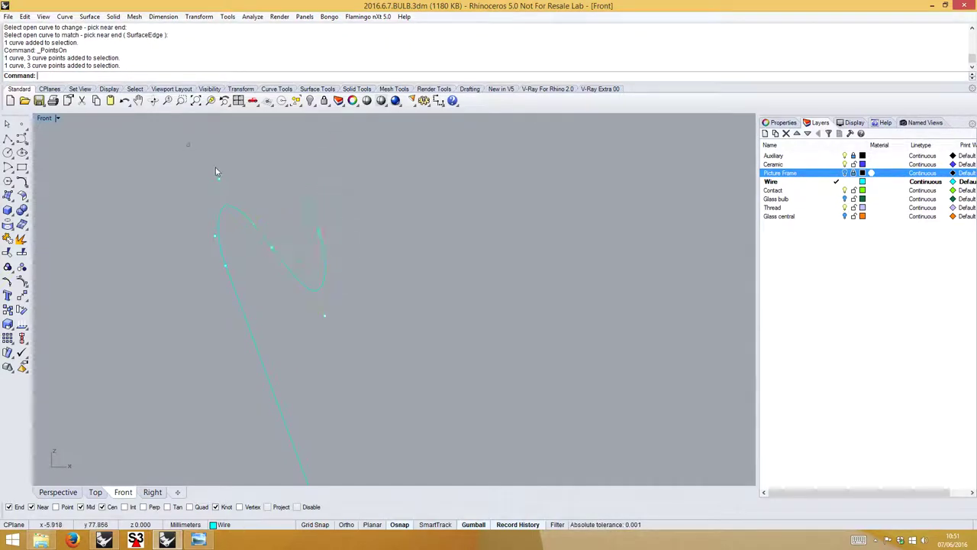
drag(186, 143, 361, 320)
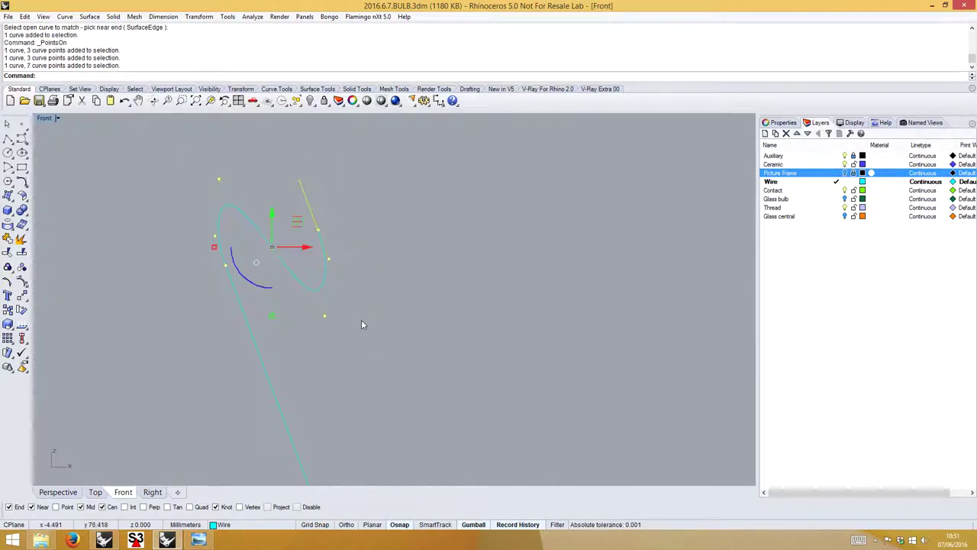
key(Down)
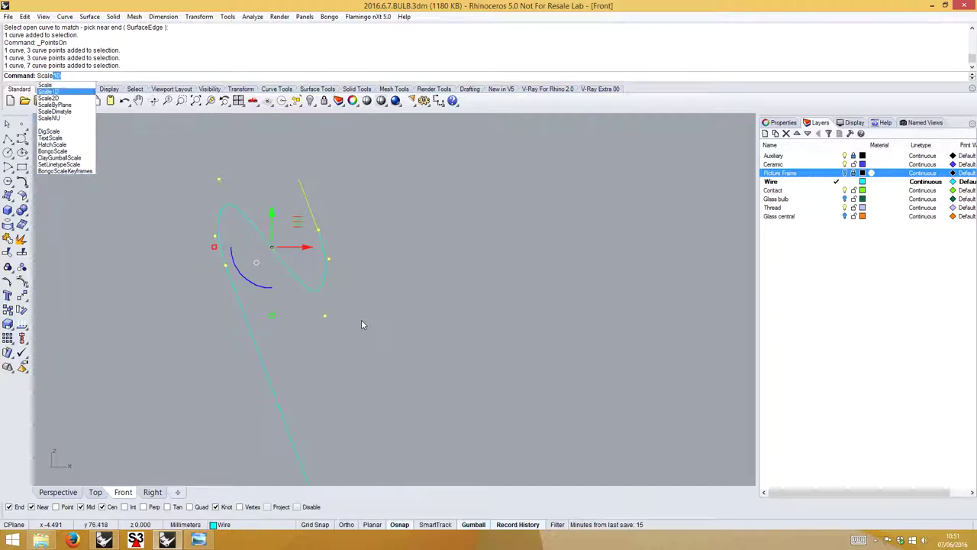
key(Return)
click(225, 265)
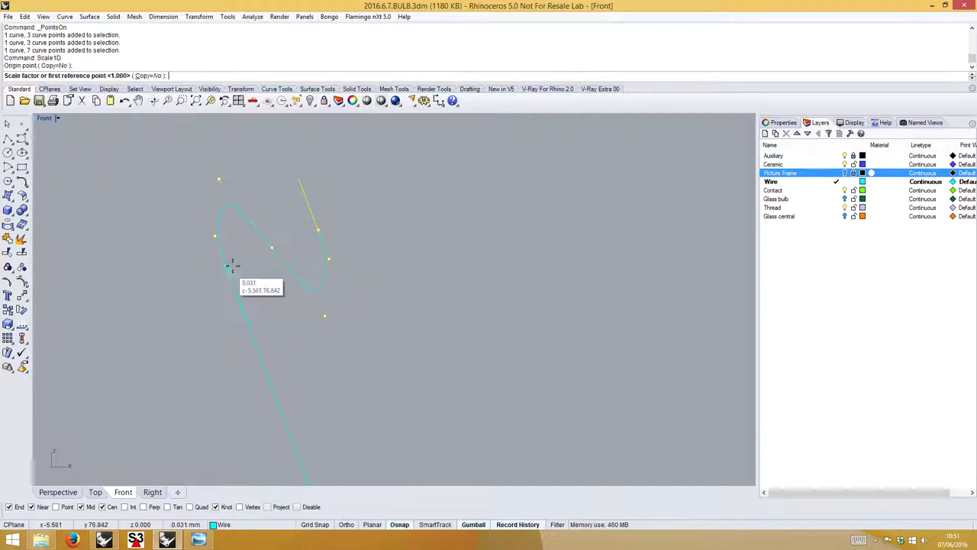
click(317, 230)
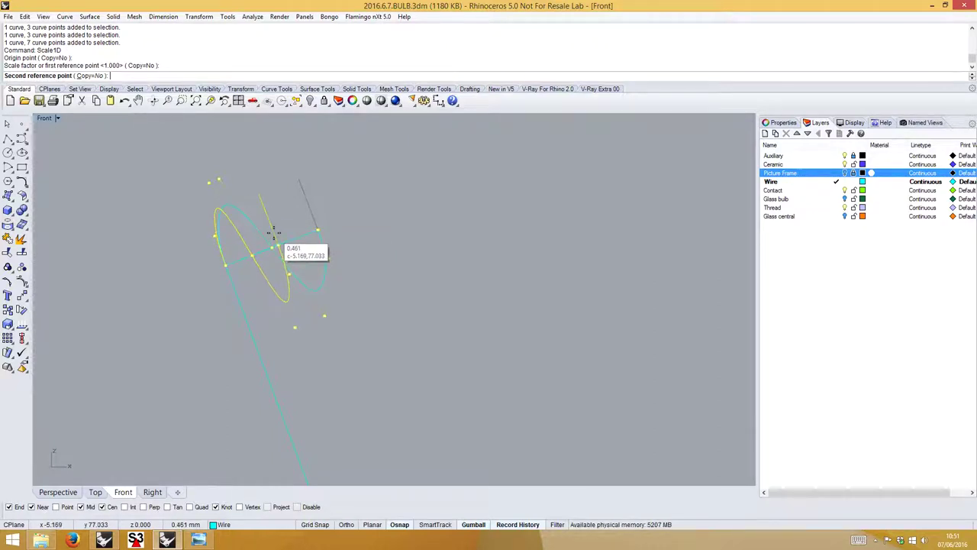
click(275, 219)
key(Escape)
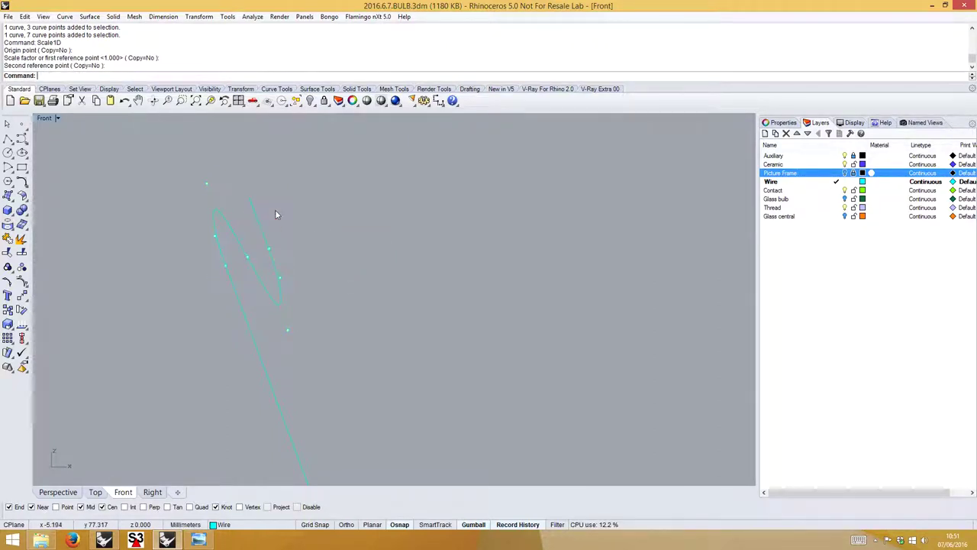
Join the straight wire, the loop and the short end line into one curve.
drag(340, 363, 100, 232)
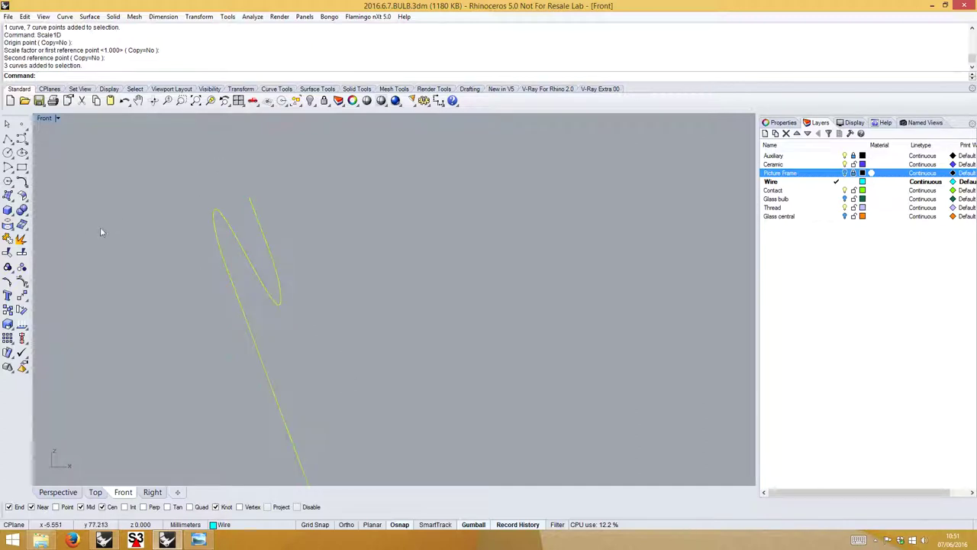
click(7, 238)
click(59, 491)
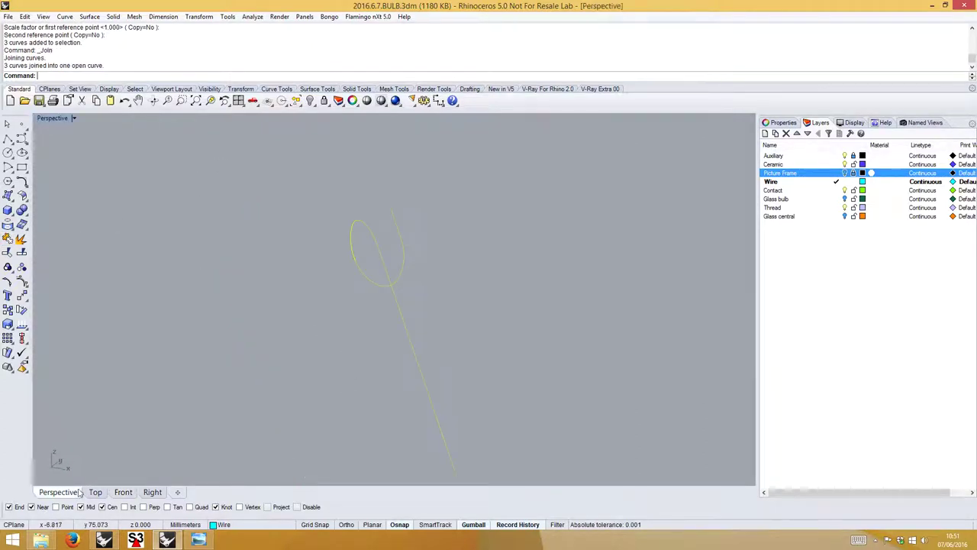
right_drag(426, 331, 532, 335)
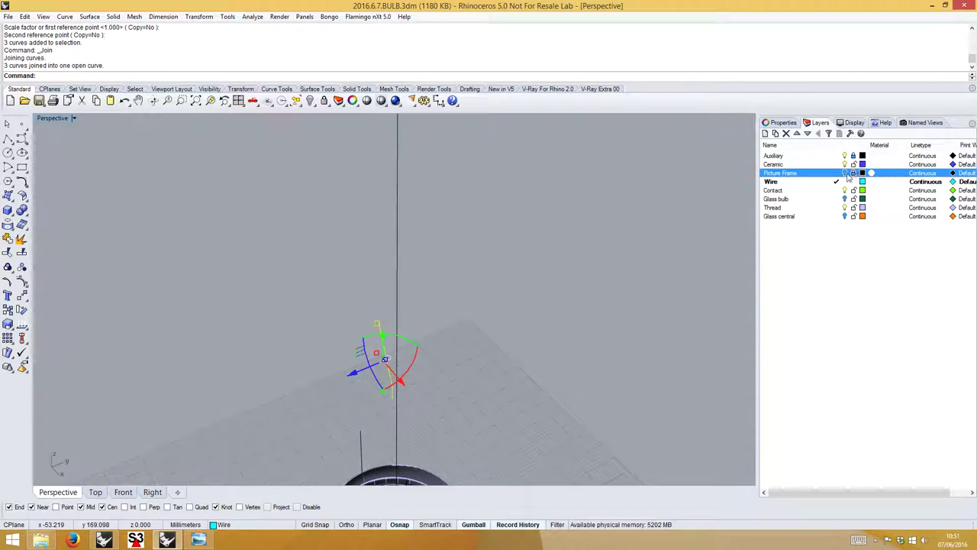
Show the Glass central layer in the Top view as a reference for placing the wire.
click(96, 492)
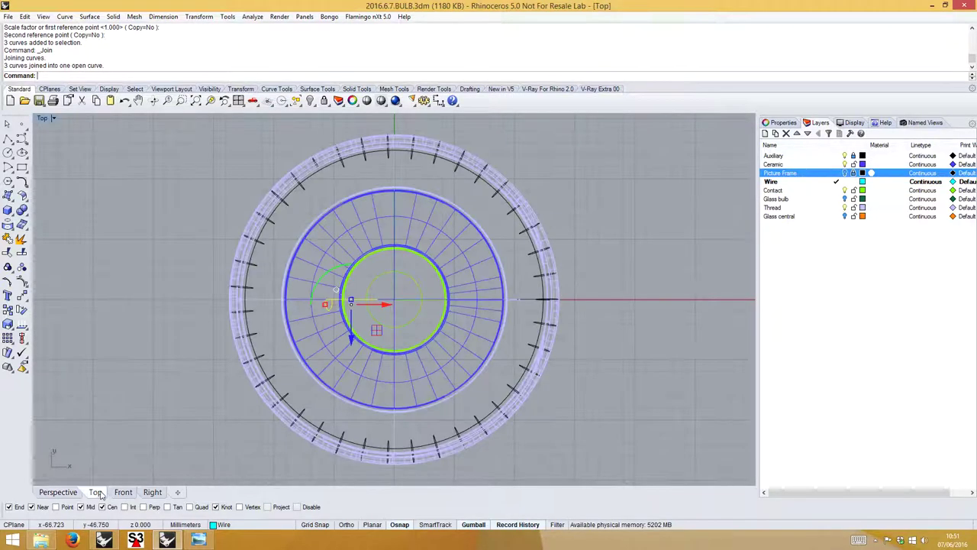
scroll(374, 297, up, 3)
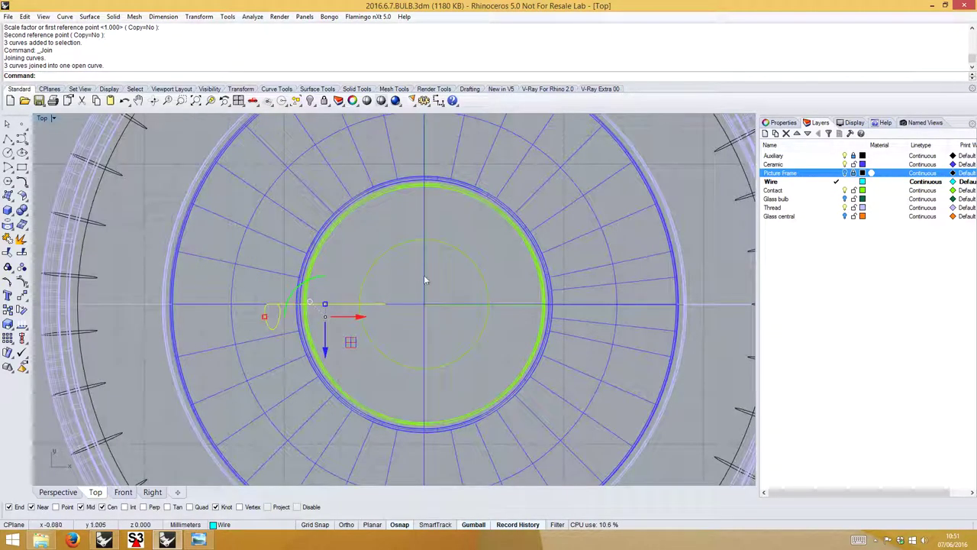
click(844, 216)
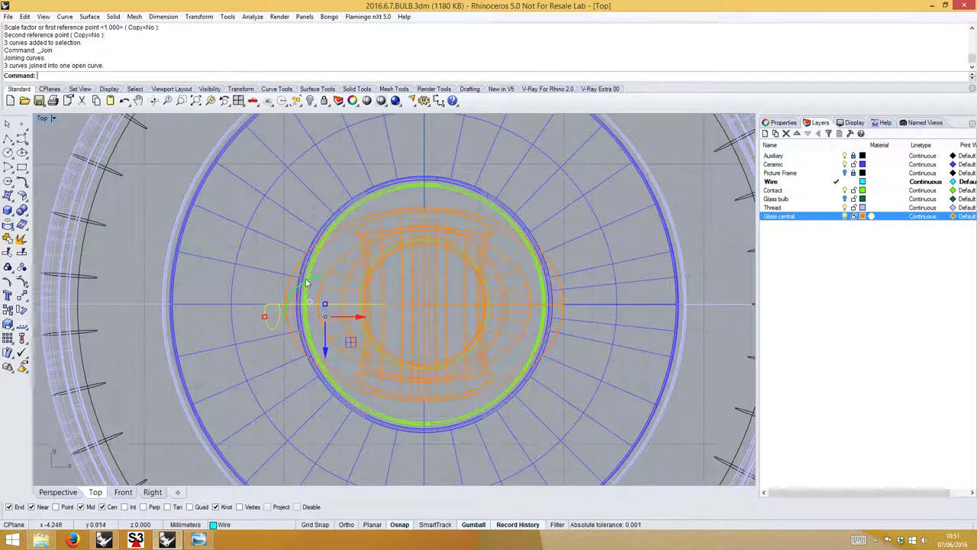
Rotate the joined wire in the Top view about the origin (0) by about 44 degrees clockwise.
click(22, 310)
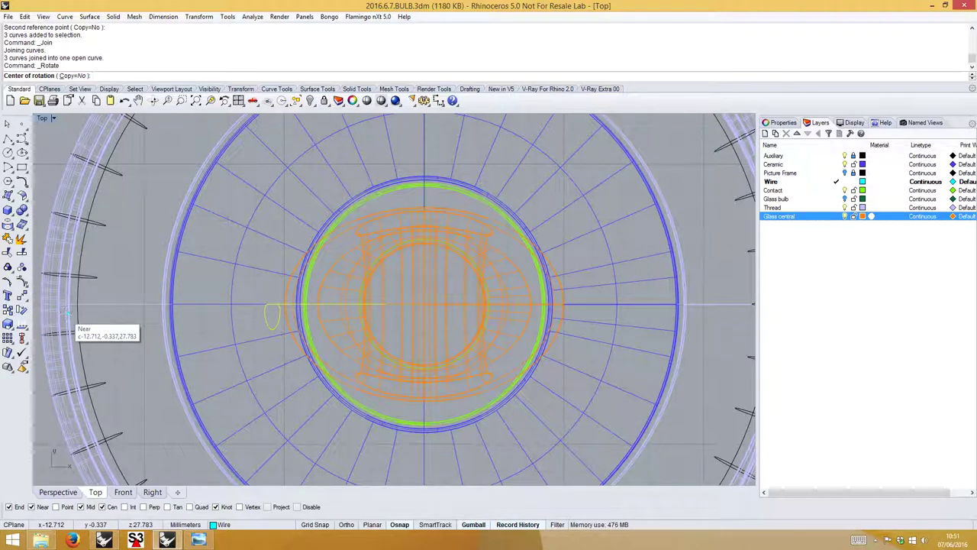
text(0)
key(Return)
scroll(91, 313, down, 5)
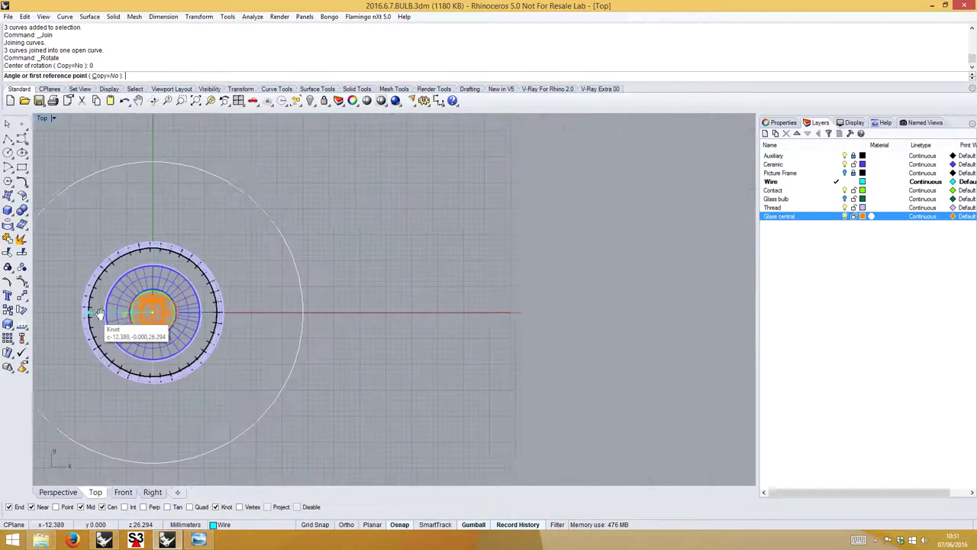
right_drag(58, 313, 127, 312)
click(116, 313)
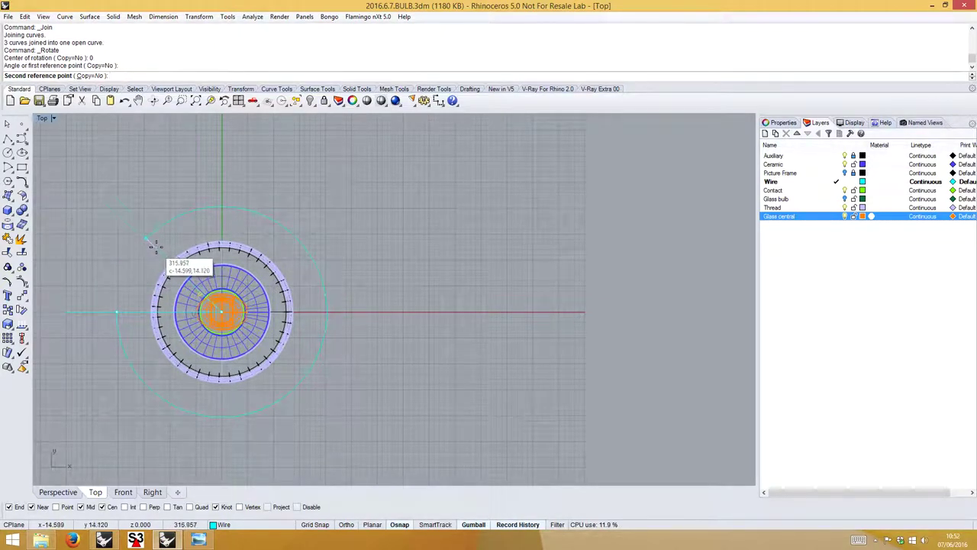
click(145, 242)
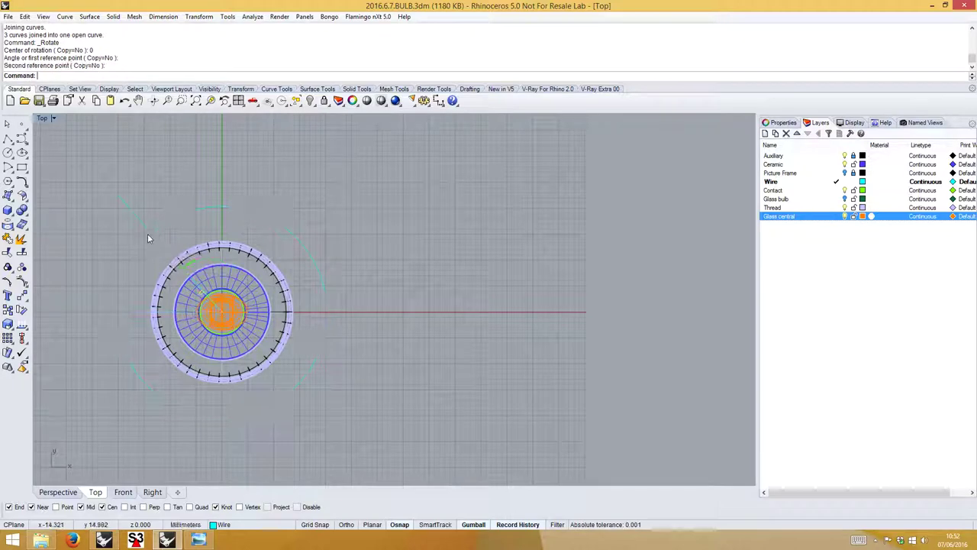
scroll(203, 290, up, 6)
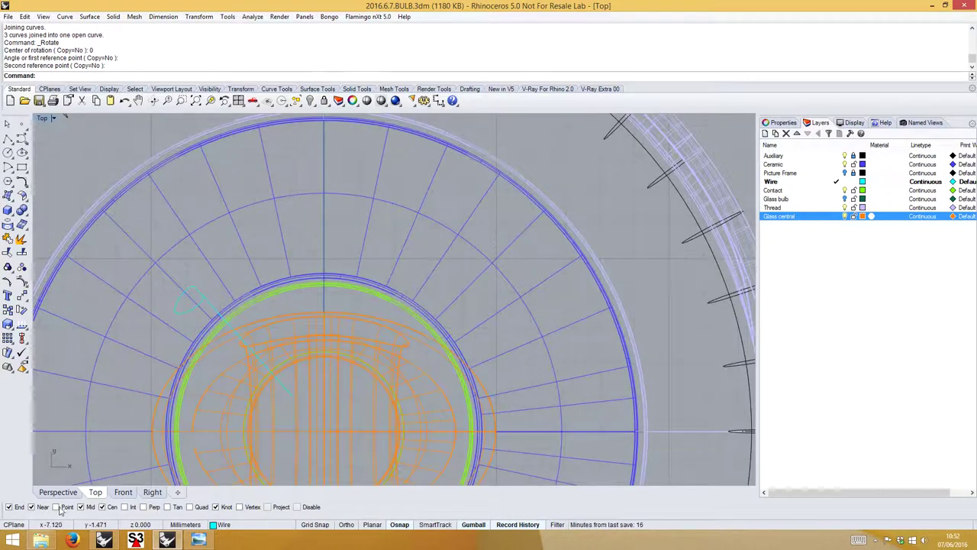
click(58, 493)
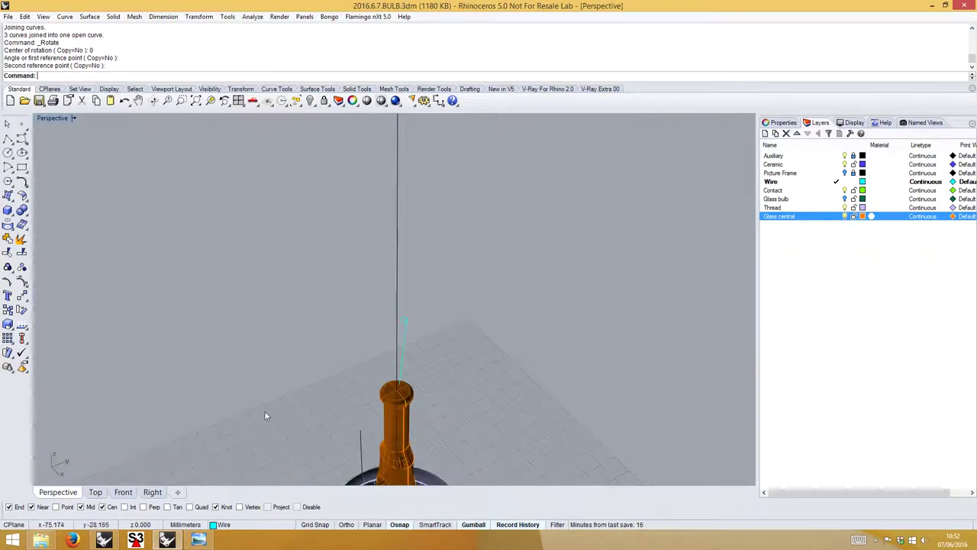
click(397, 321)
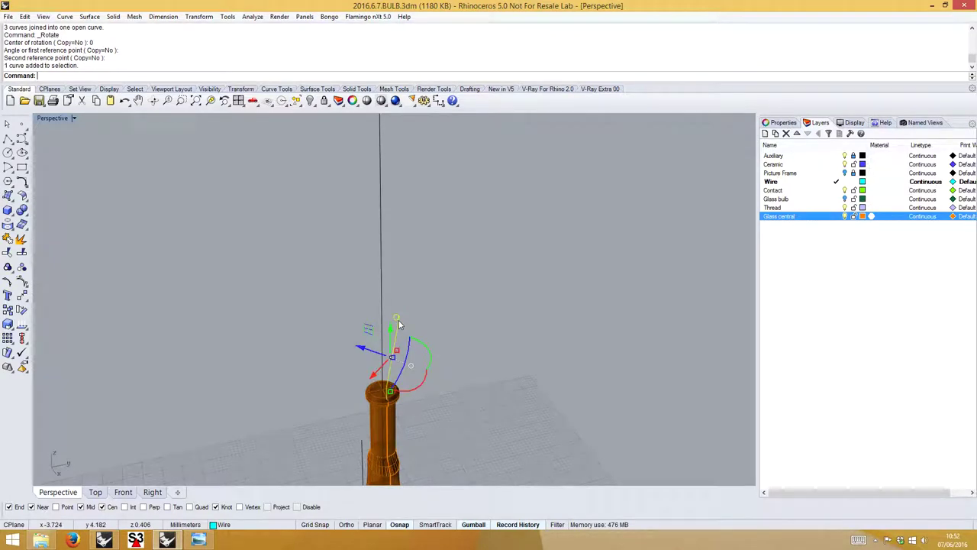
key(Return)
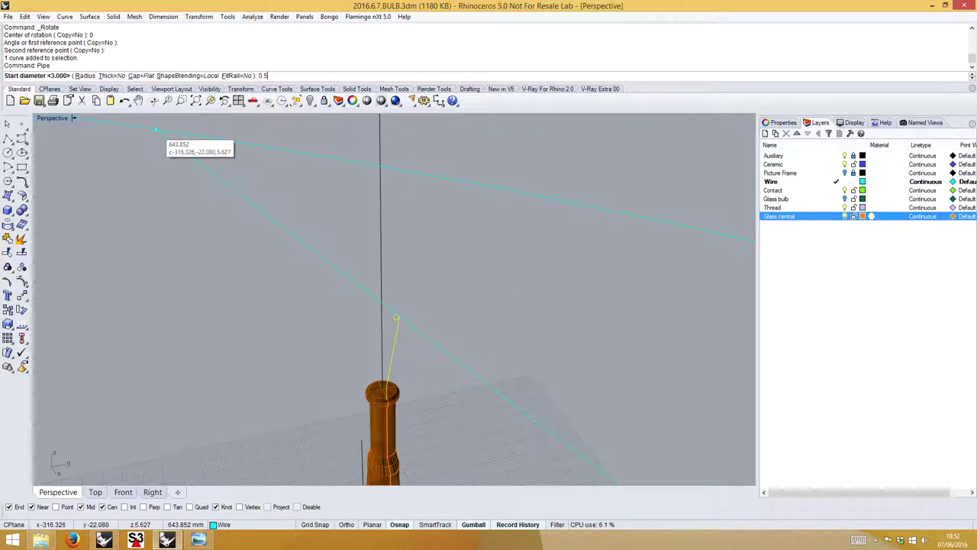
key(Return)
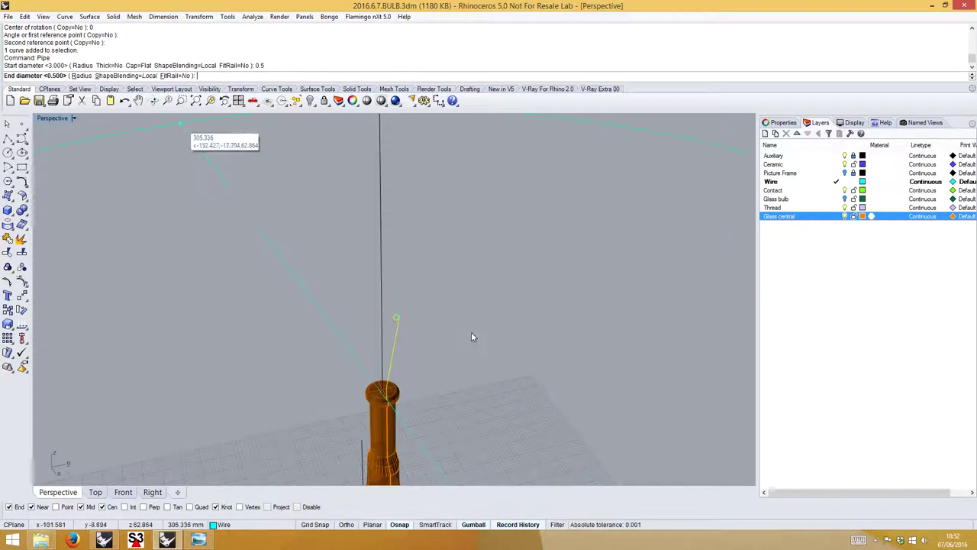
right_drag(451, 301, 390, 328)
scroll(389, 328, up, 5)
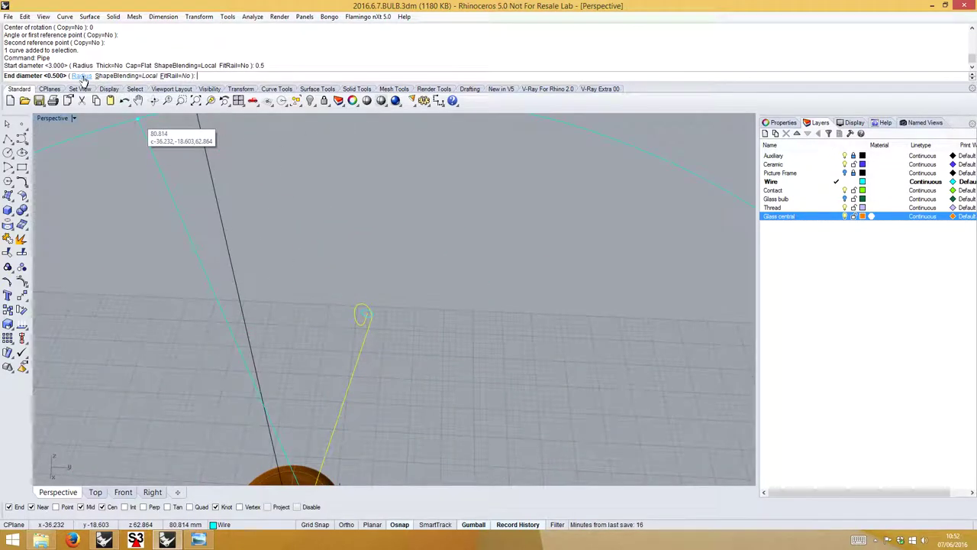
key(Return)
Try a pipe with a 0.25 mm start and end diameter along the joined wire curve, and undo it.
key(Return)
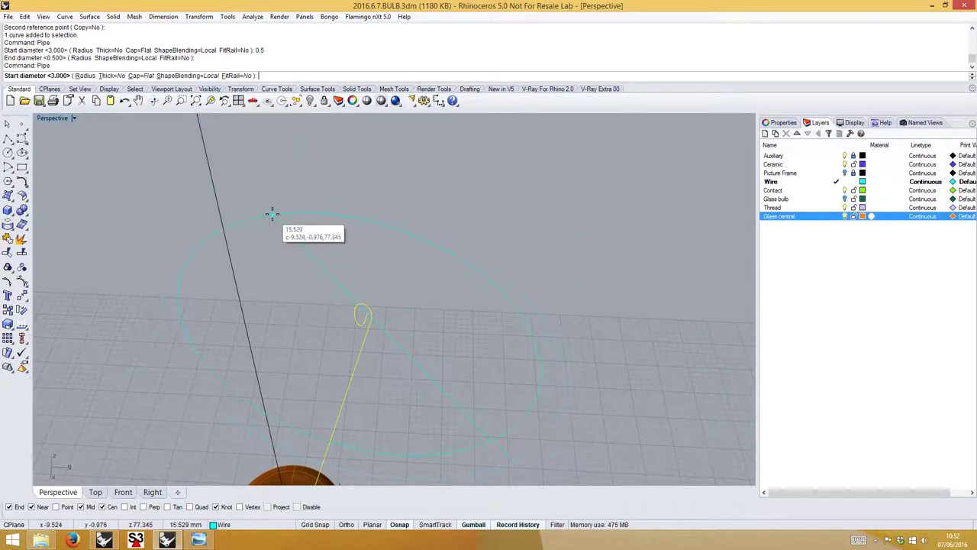
text(0.)
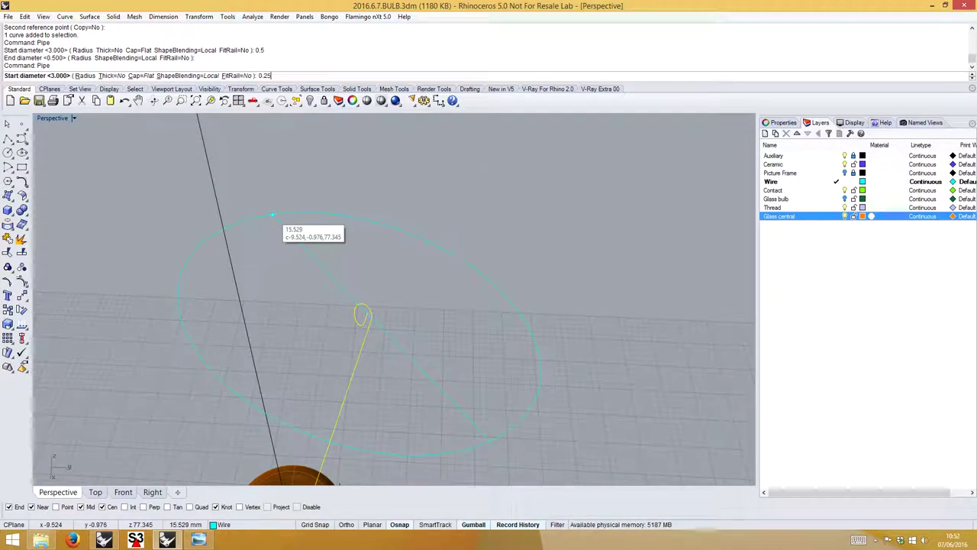
text(25)
key(Return)
key(Return)
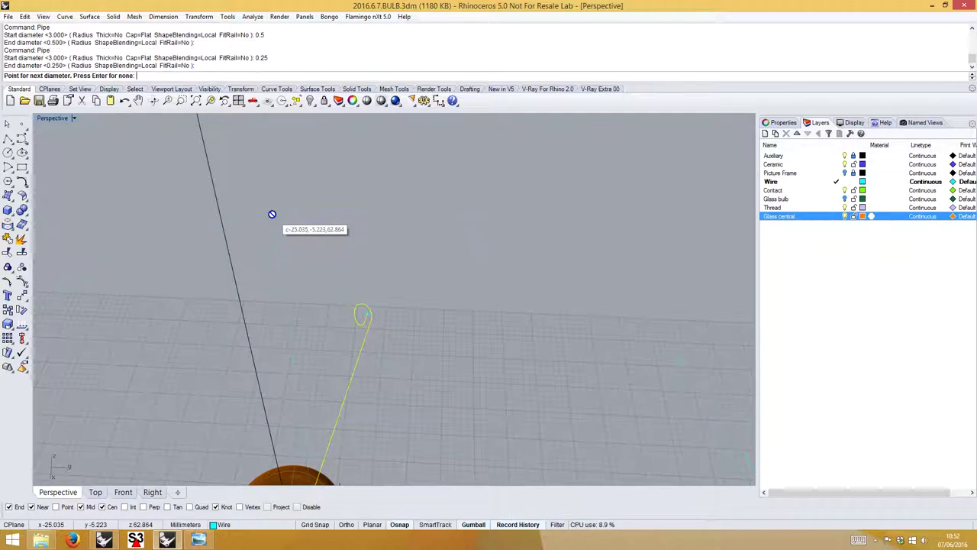
key(Return)
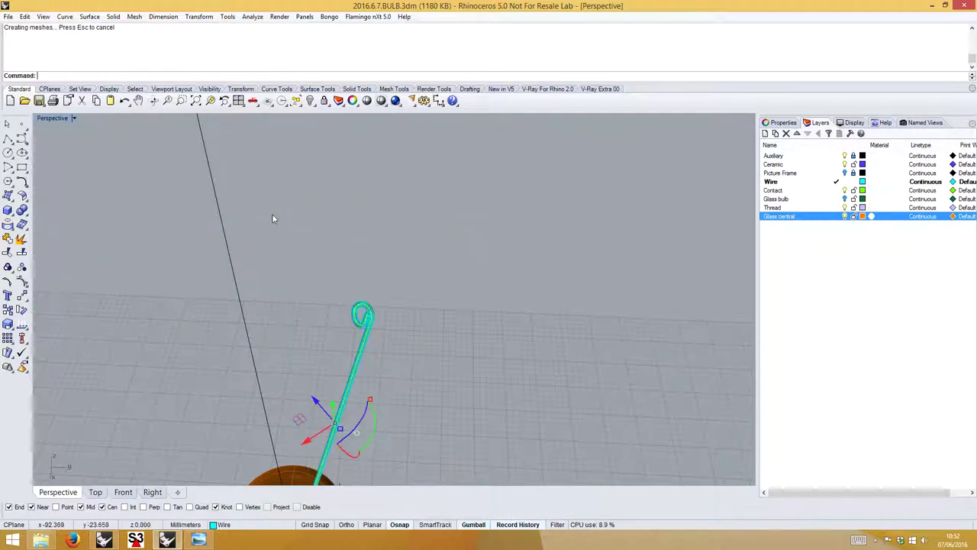
right_drag(342, 264, 359, 309)
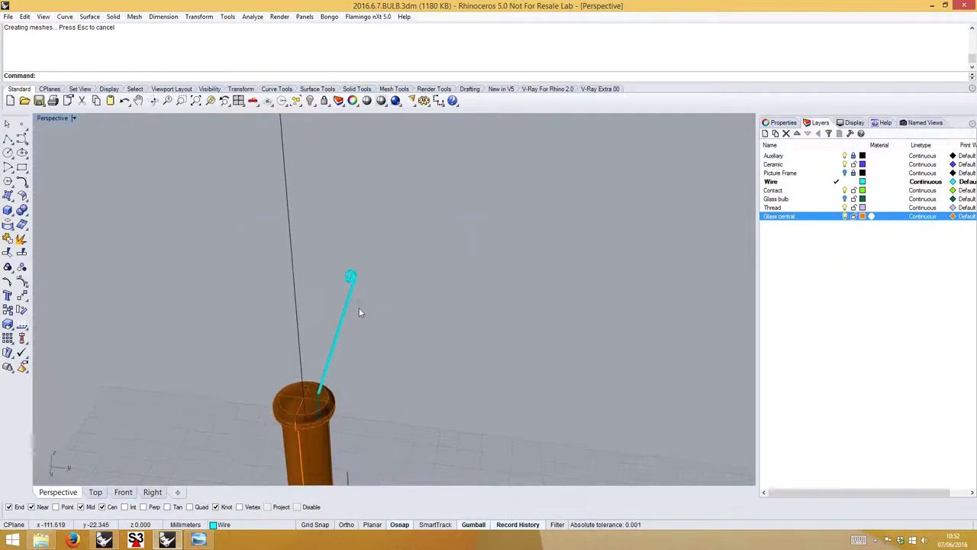
key(ctrl+z)
Pipe the joined wire curve with a 0.05 mm diameter at both ends.
scroll(349, 271, up, 2)
key(Return)
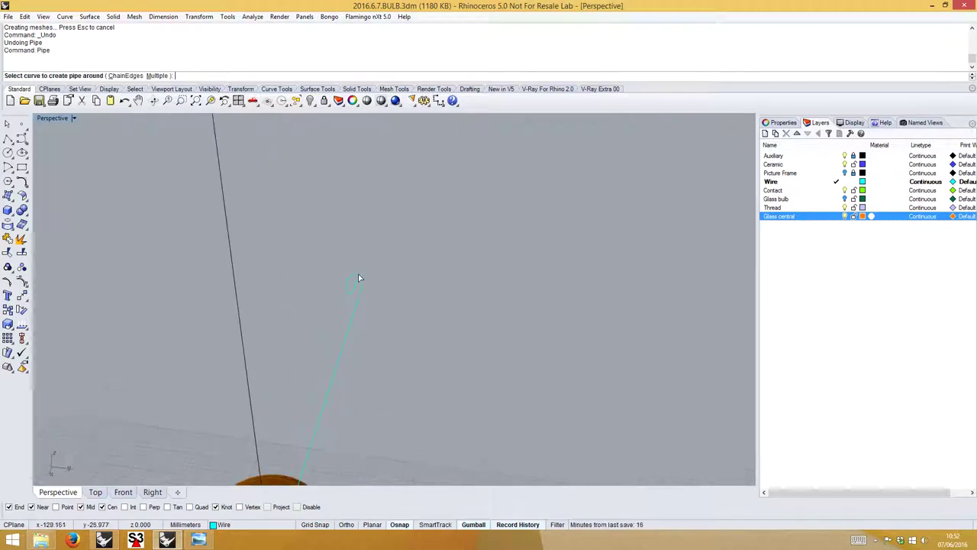
click(356, 288)
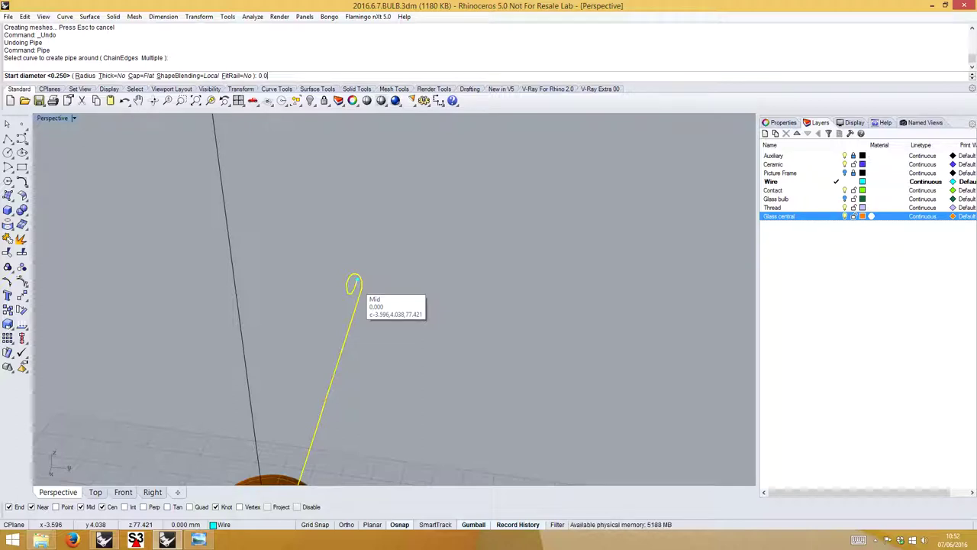
key(Return)
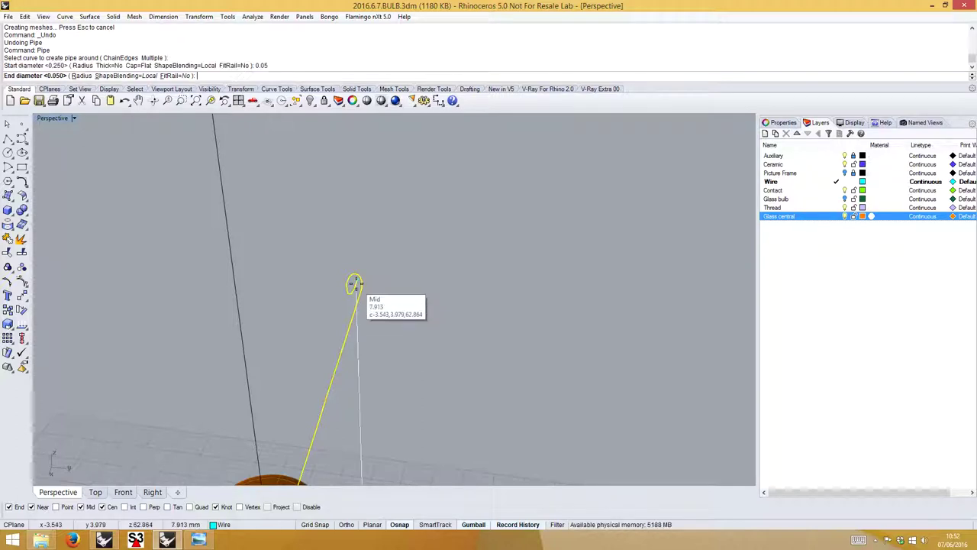
key(Return)
key(Return)
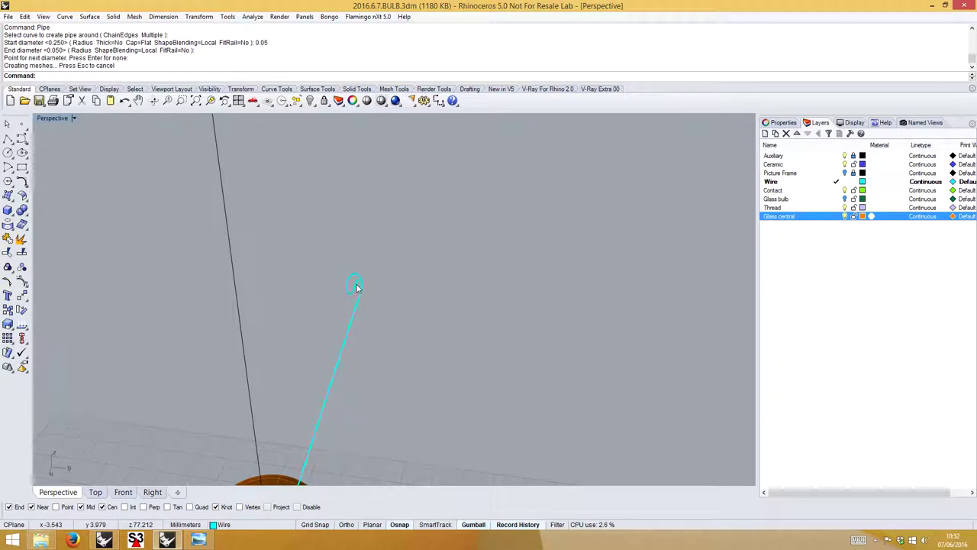
Mirror the wire's pipe polysurface across a plane running from the origin (0) along the Y axis, keeping the original.
right_drag(405, 267, 322, 280)
click(329, 285)
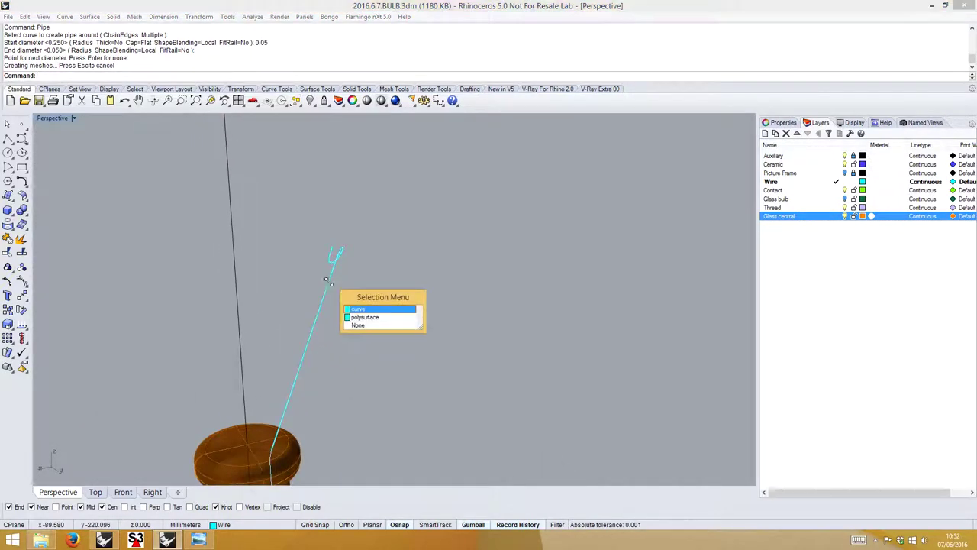
click(379, 321)
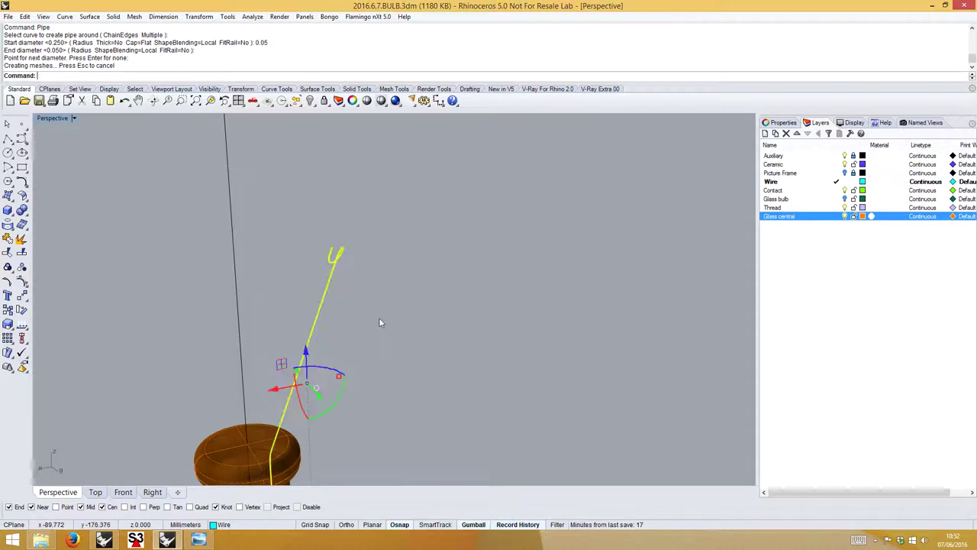
key(Return)
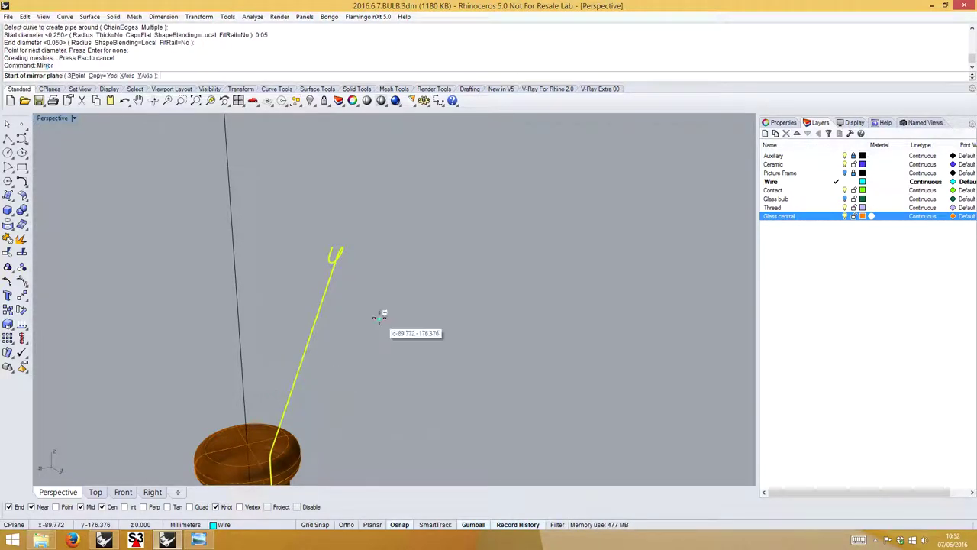
text(0)
key(Return)
scroll(196, 233, down, 5)
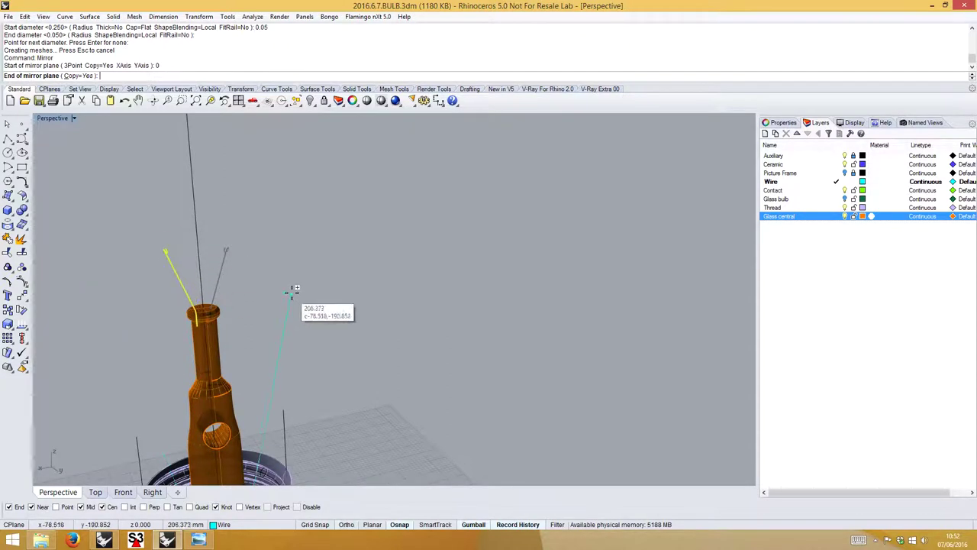
scroll(328, 309, down, 2)
right_drag(426, 366, 401, 414)
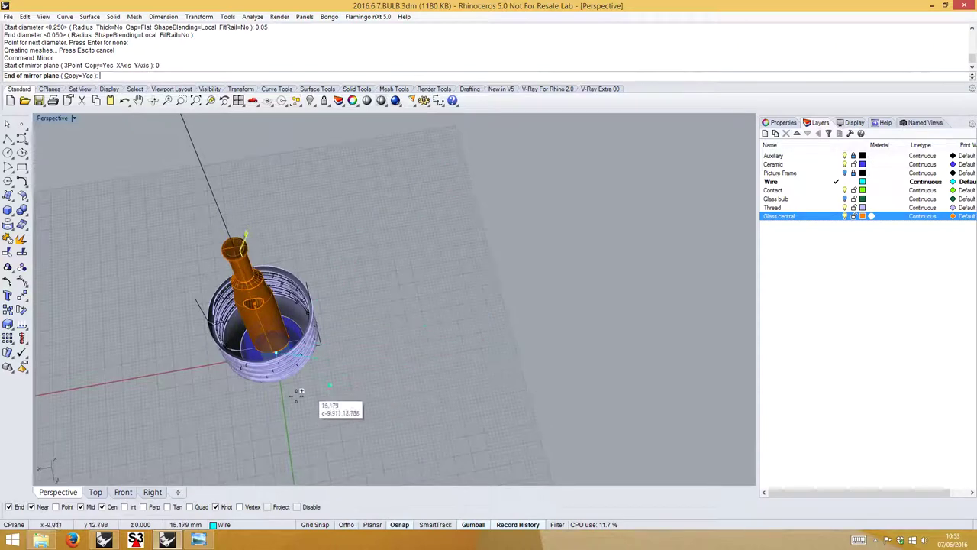
click(289, 452)
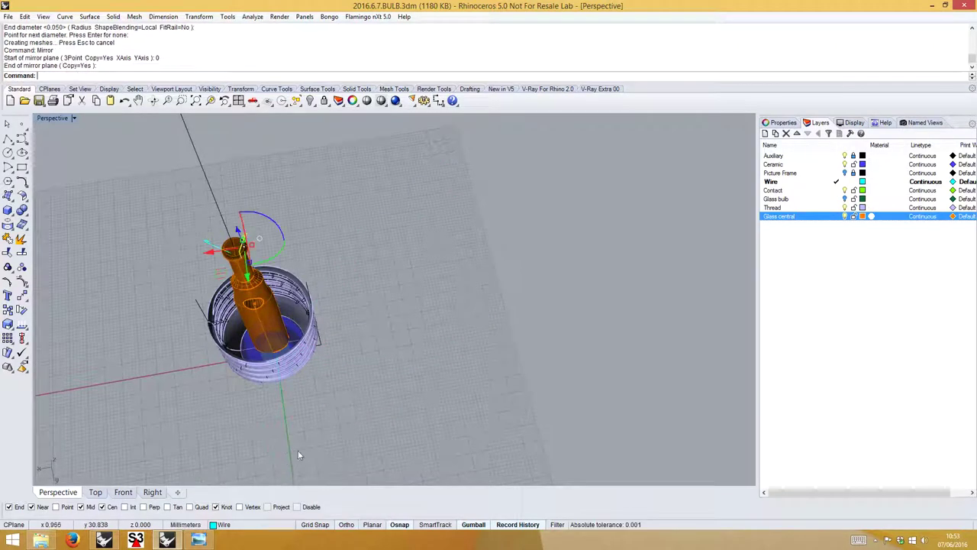
right_drag(339, 426, 584, 303)
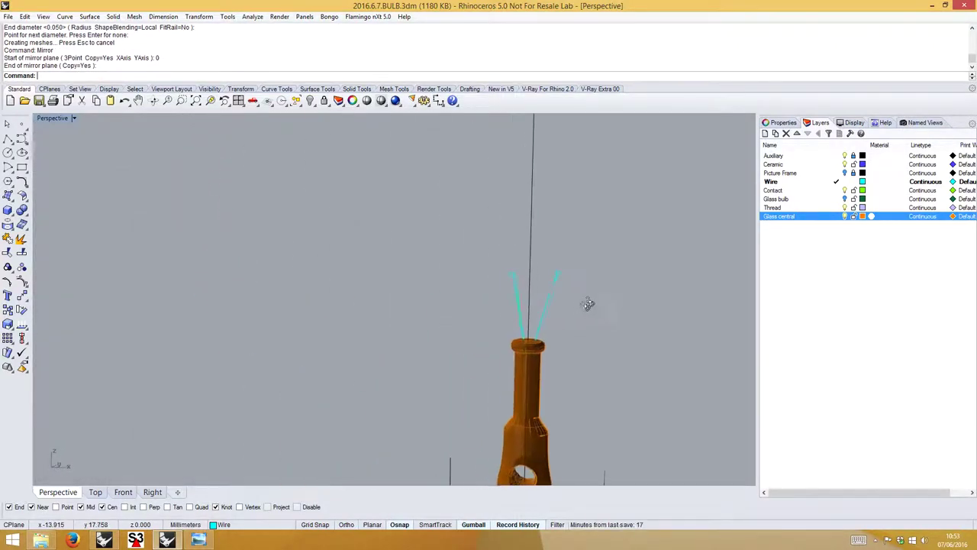
Show the Picture Frame layer's bulb image in the Front view as a reference for the outer wires.
click(126, 493)
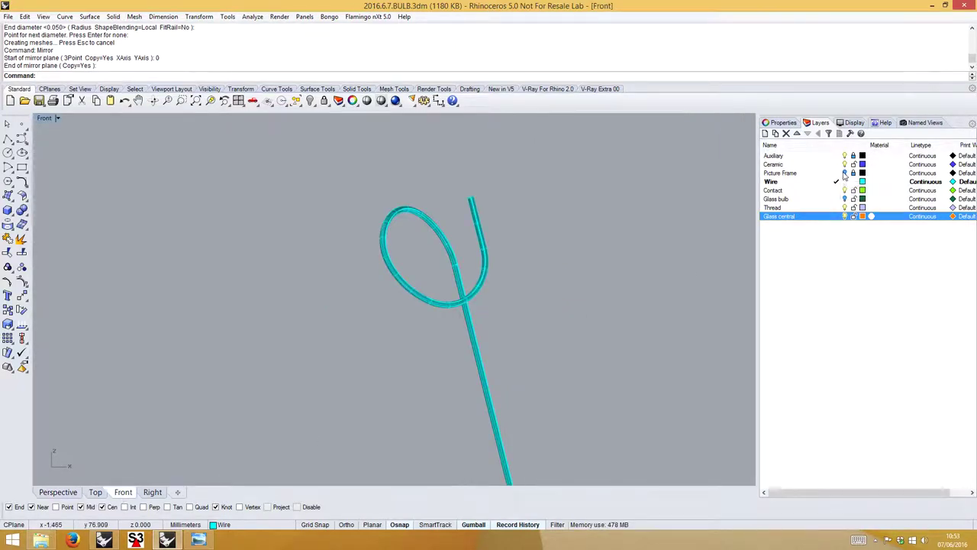
click(844, 172)
scroll(600, 262, down, 4)
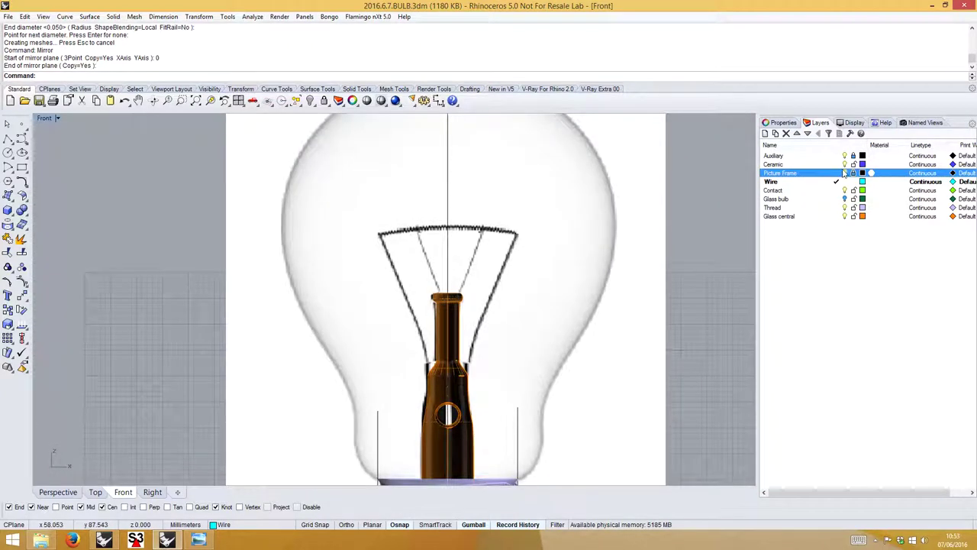
scroll(411, 309, up, 2)
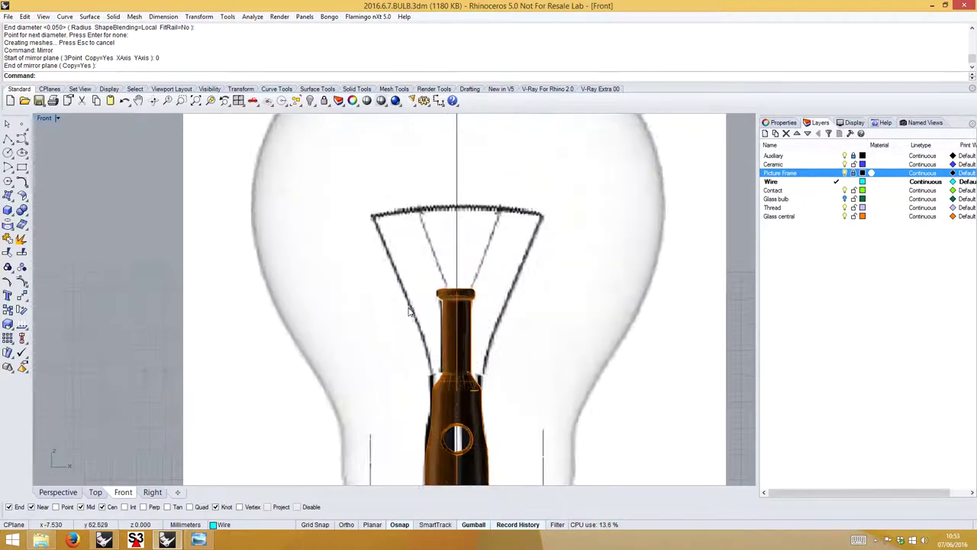
Trace the right outer wire with a degree 3 control point curve from the filament's right end down through the central glass into the thread.
click(26, 139)
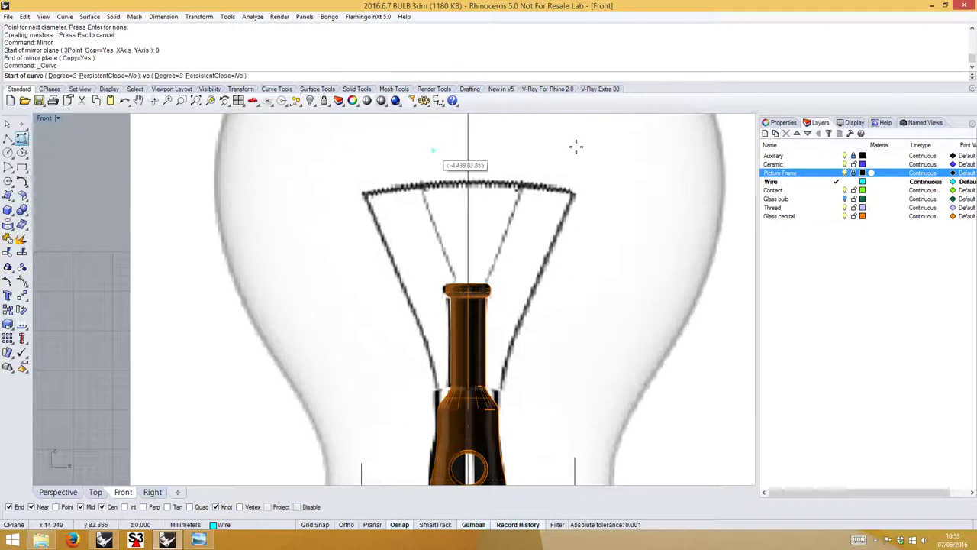
click(572, 197)
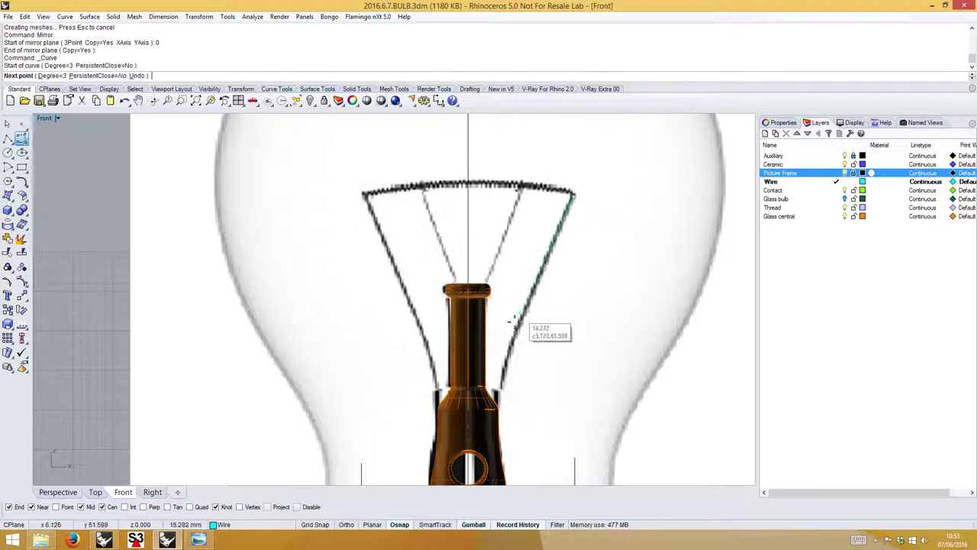
click(512, 330)
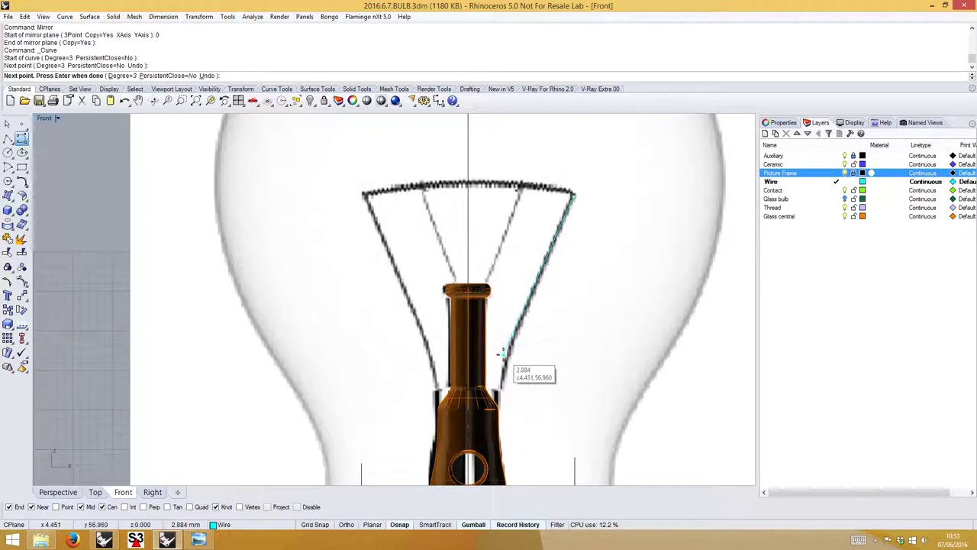
click(501, 355)
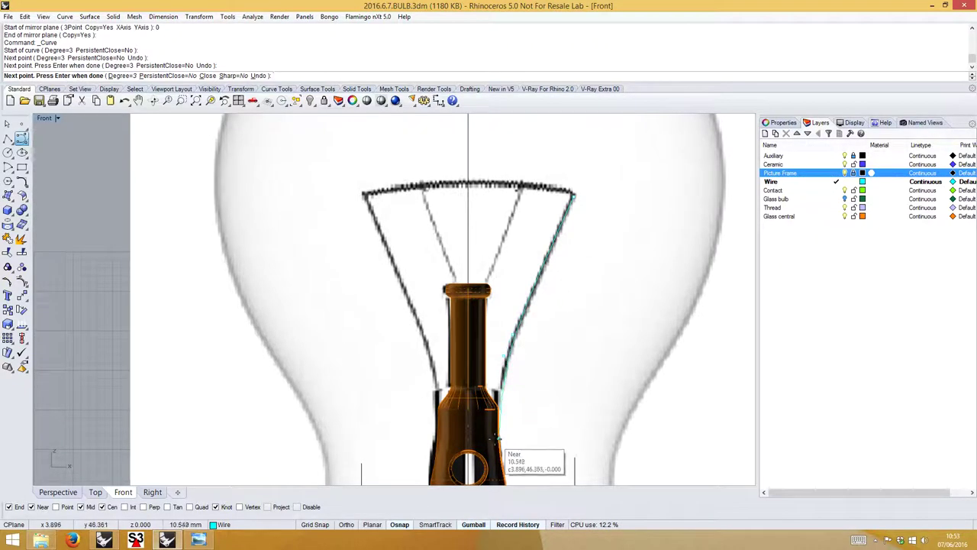
scroll(492, 437, up, 3)
scroll(493, 439, up, 1)
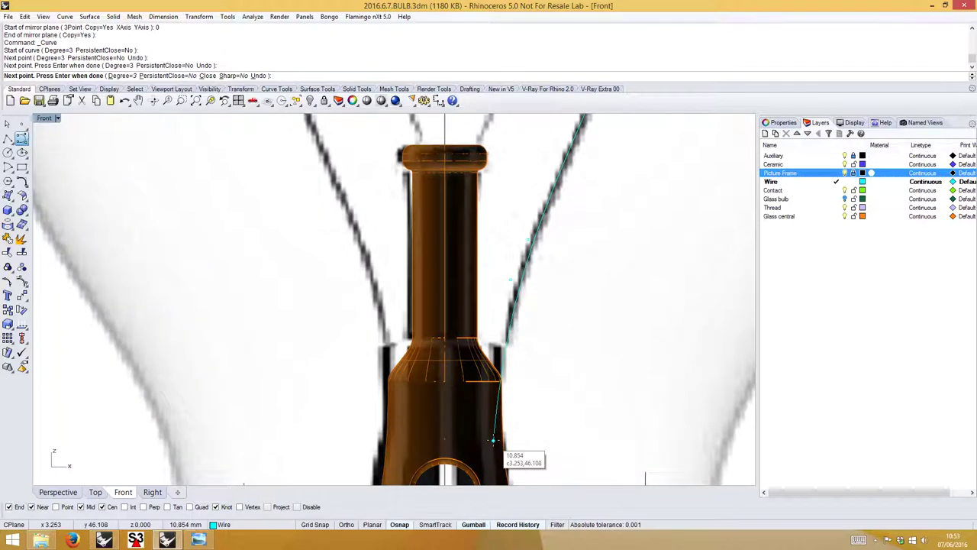
click(492, 440)
scroll(473, 355, down, 3)
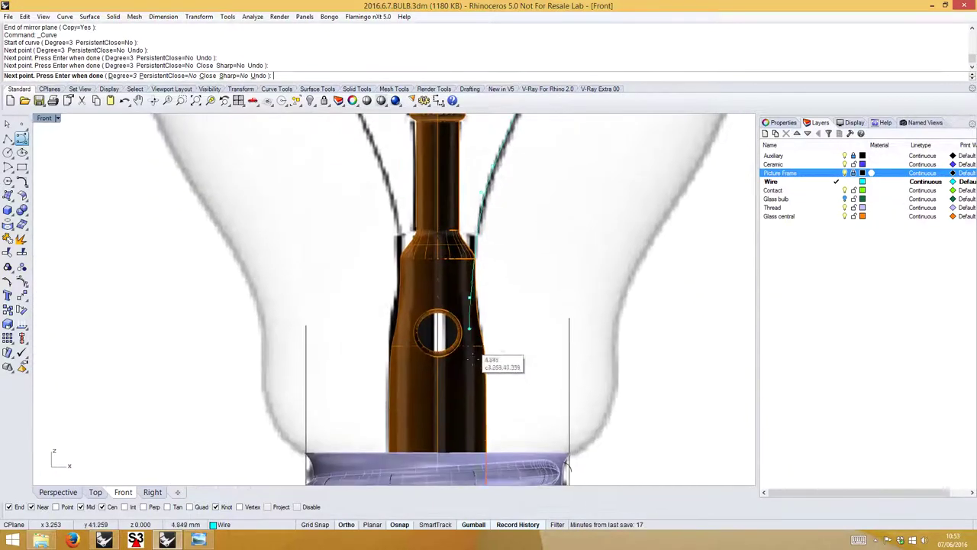
click(470, 351)
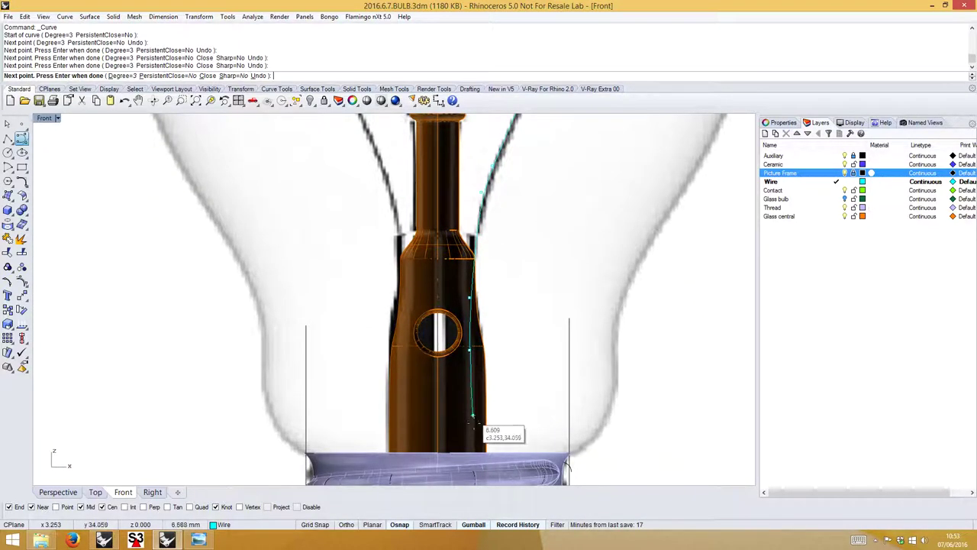
key(F8)
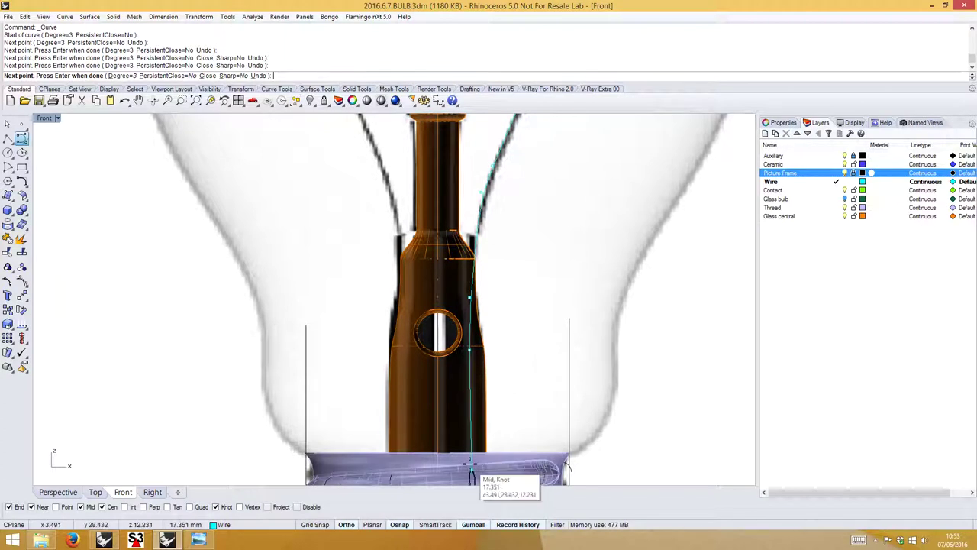
shift+click(471, 463)
key(Return)
Try piping the traced right outer wire curve with a 0.1 mm diameter at both ends.
click(470, 378)
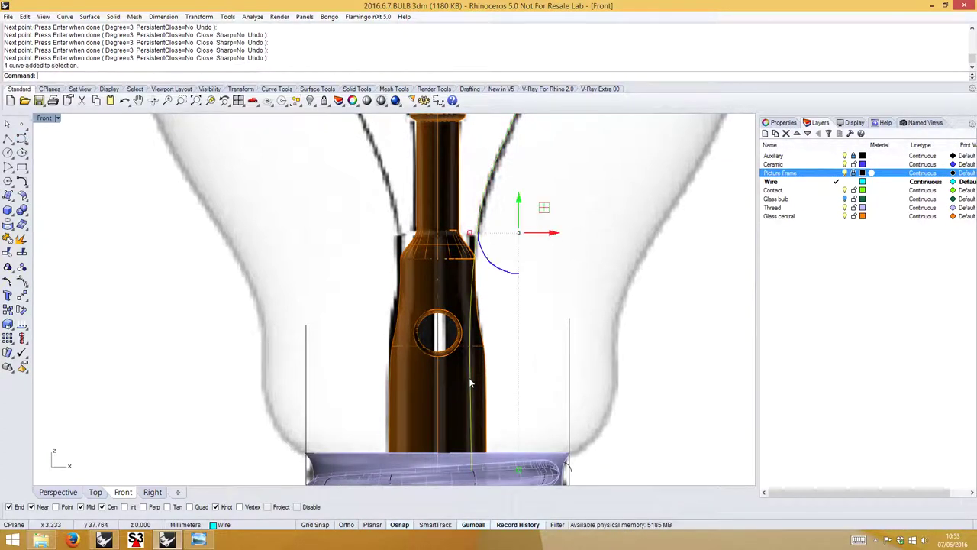
right_drag(516, 204, 440, 351)
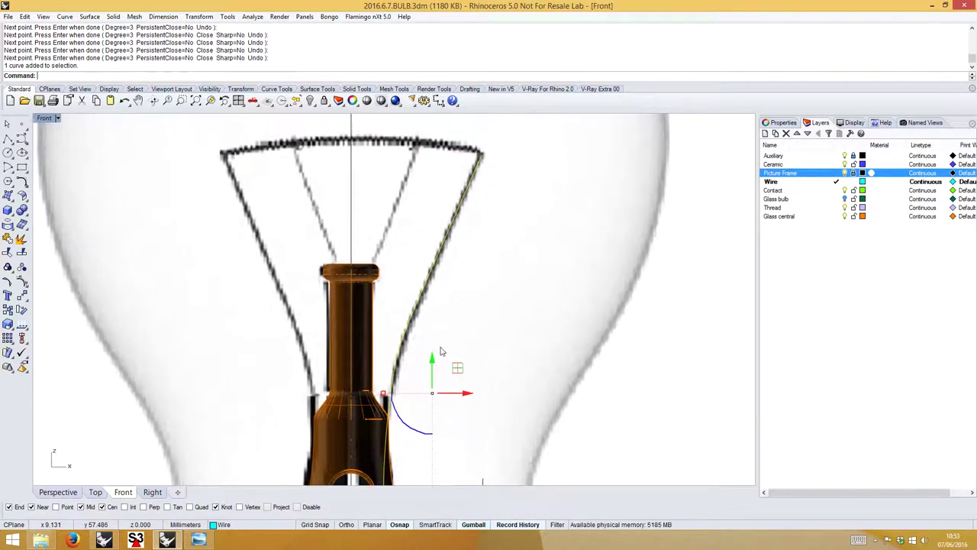
text(Pip)
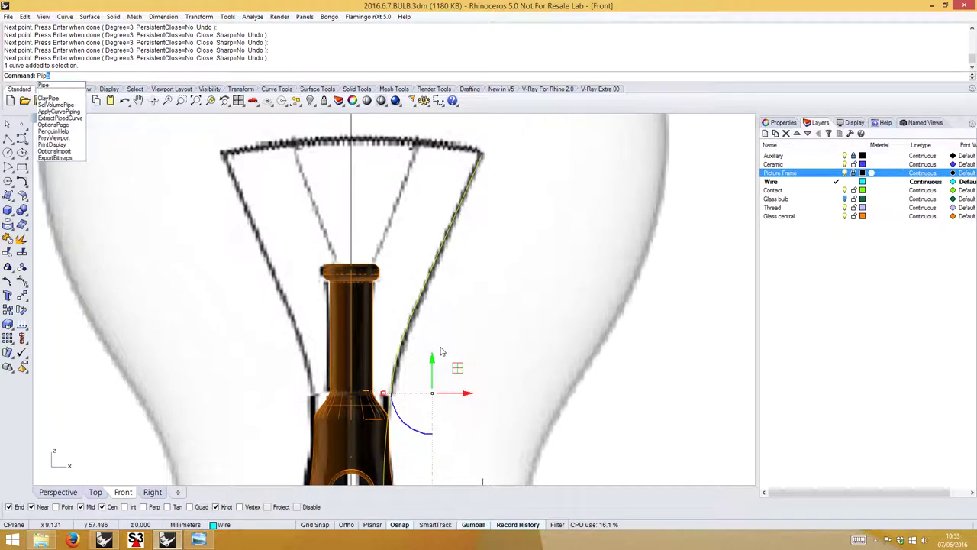
key(Return)
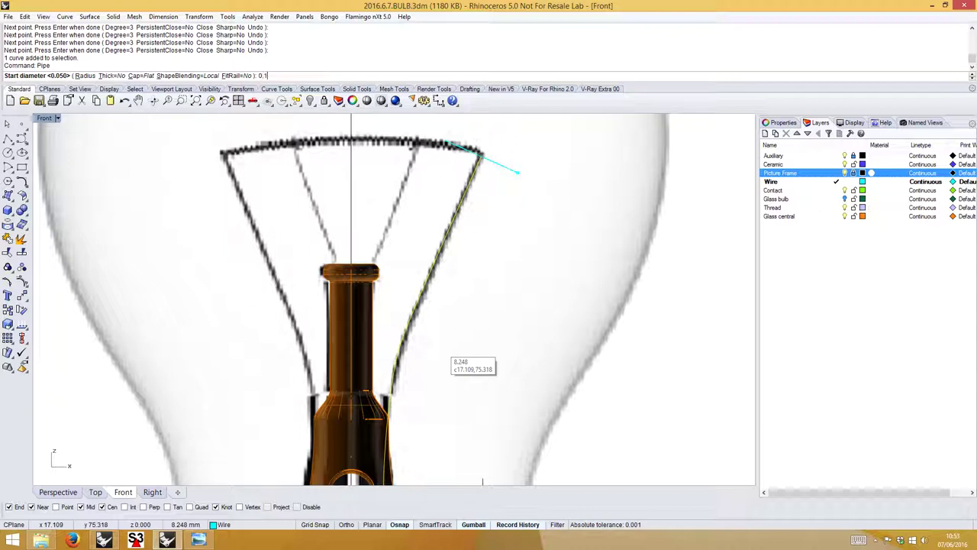
key(Return)
key(Return)
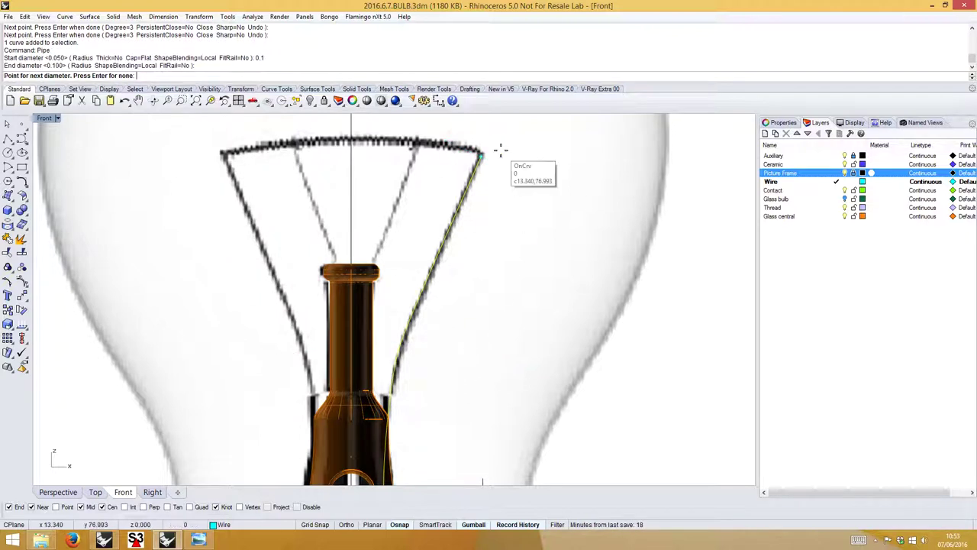
right_drag(500, 148, 468, 196)
key(Return)
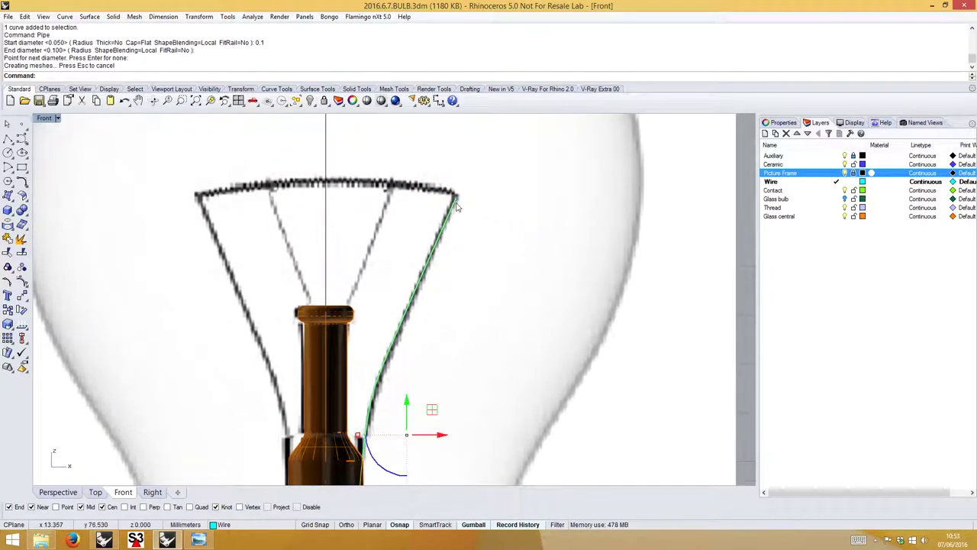
scroll(455, 203, up, 1)
key(ctrl+z)
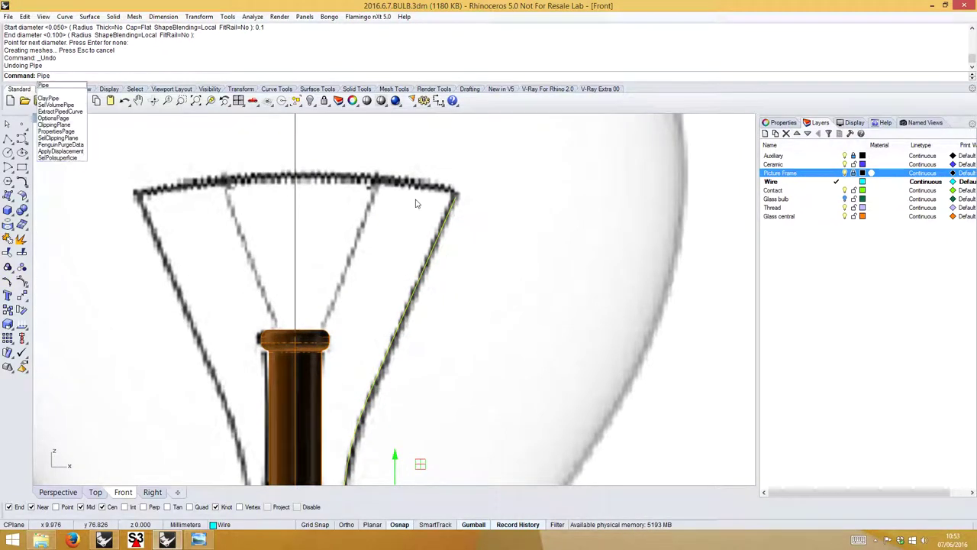
Try piping the outer wire curve with a 0.25 mm diameter at both ends.
key(Return)
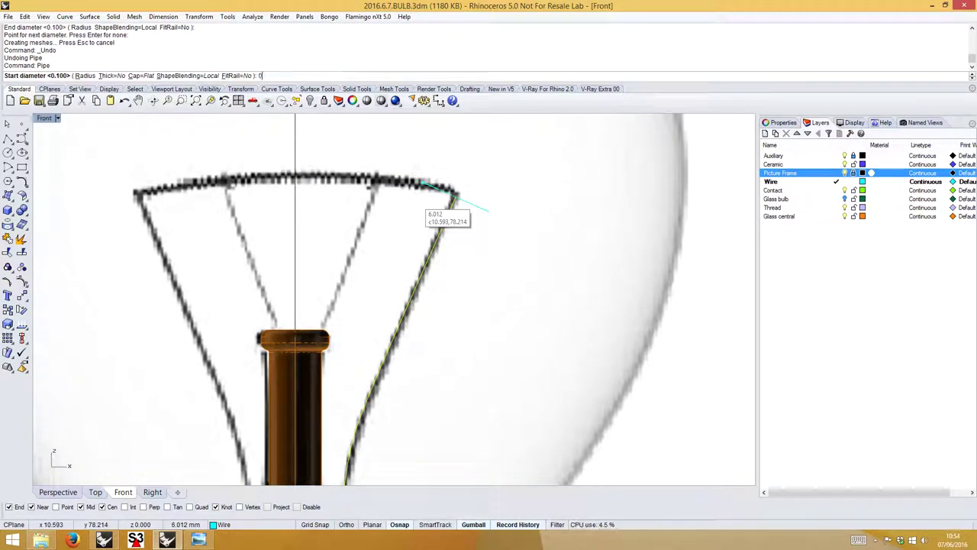
text(0.25)
key(Return)
key(Return)
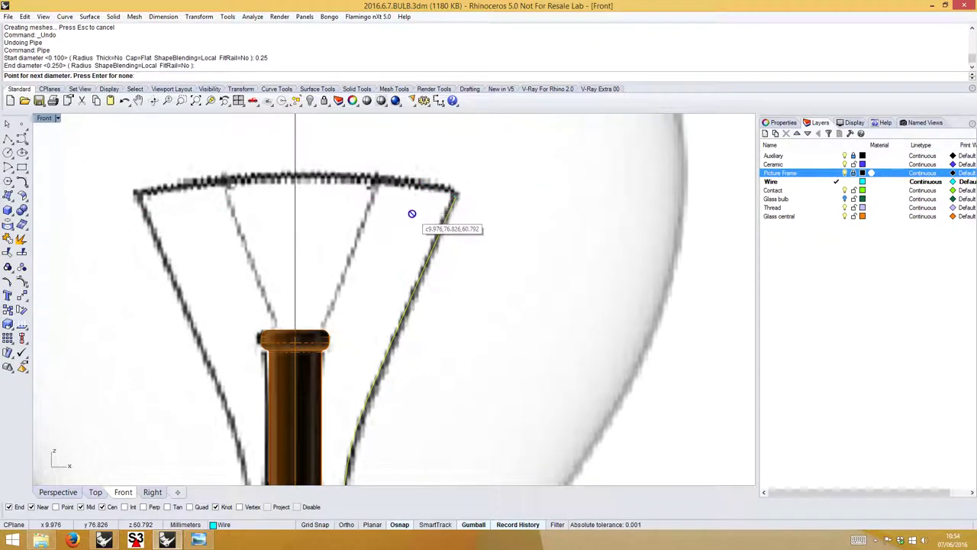
key(Return)
Hide the Picture Frame layer and examine the outer wire's pipe from several angles in the Perspective view.
click(68, 493)
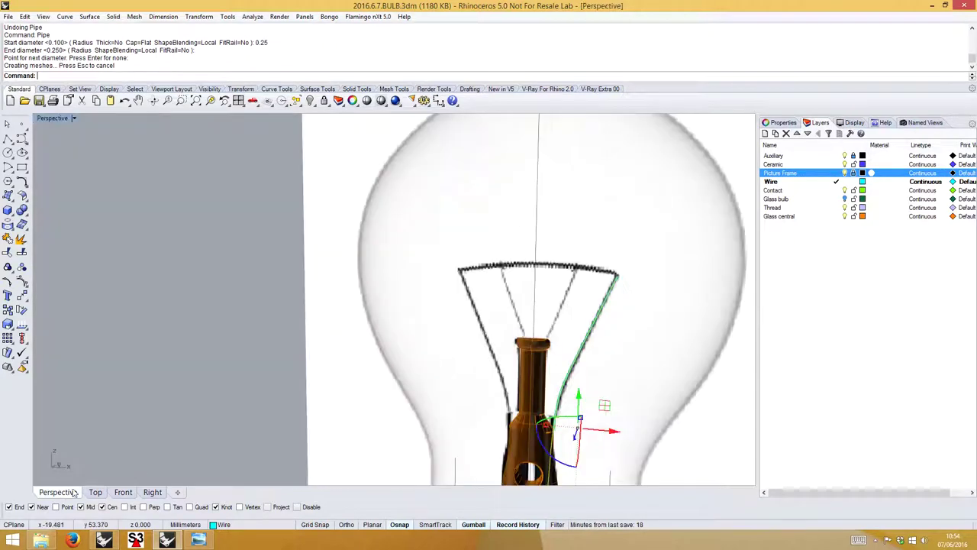
right_drag(634, 301, 620, 300)
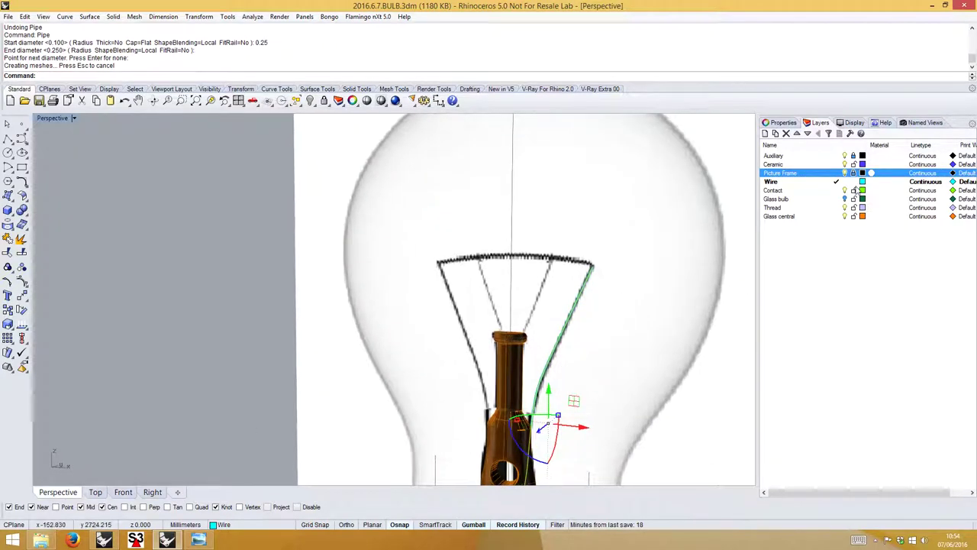
click(845, 174)
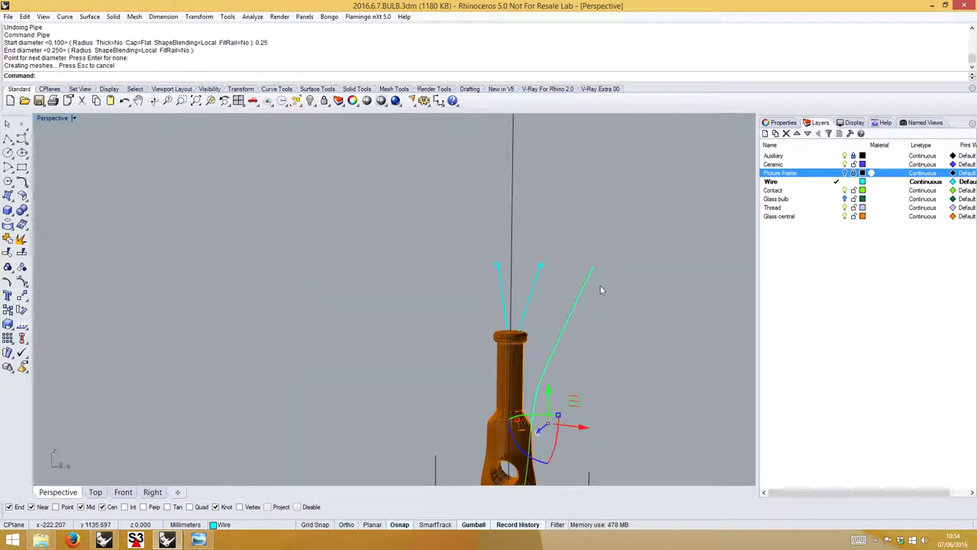
key(Escape)
scroll(595, 296, up, 5)
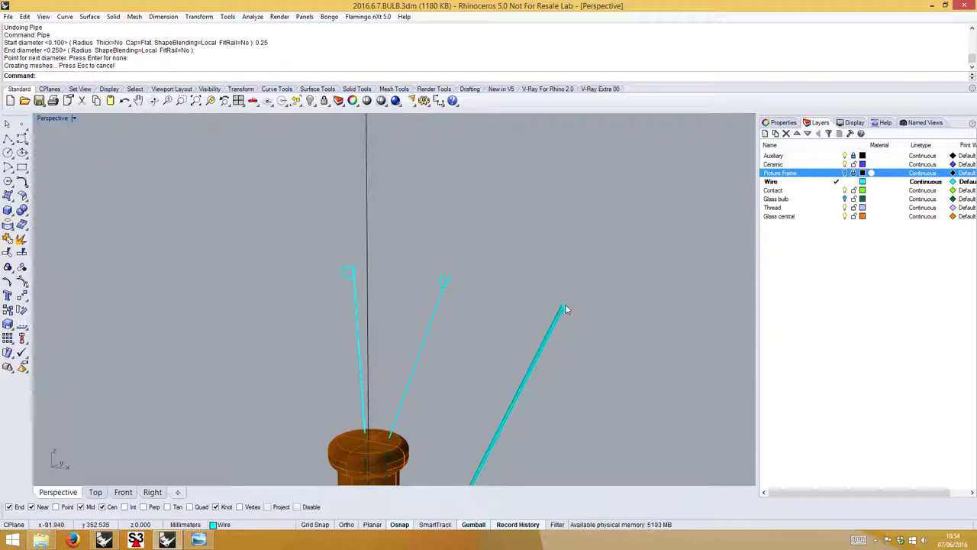
click(565, 309)
scroll(563, 327, down, 6)
right_drag(556, 353, 567, 397)
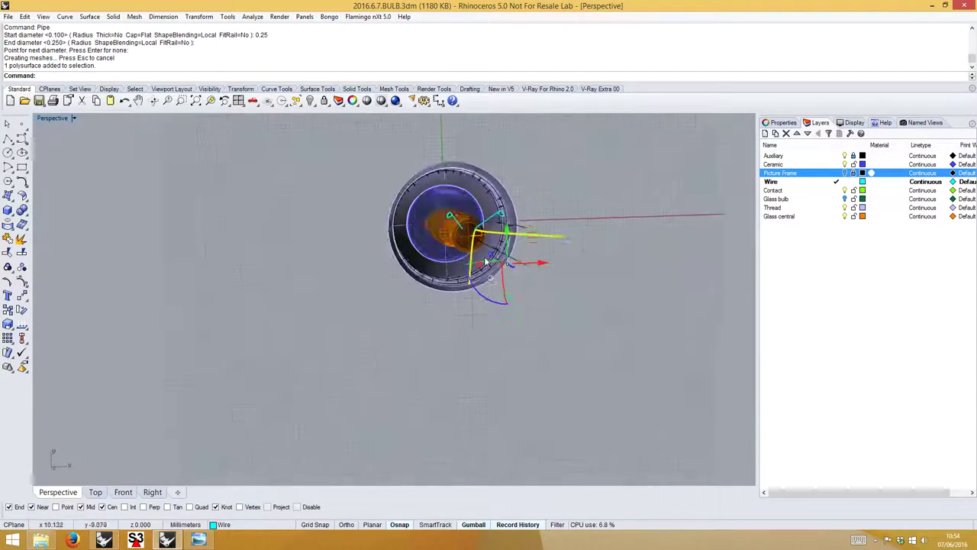
right_drag(486, 262, 511, 352)
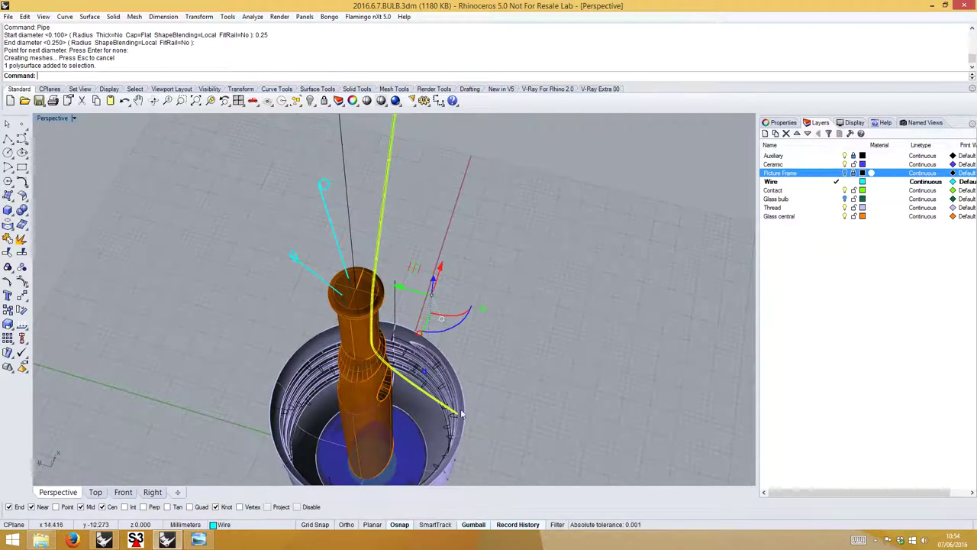
Undo the layer visibility change and the outer wire's pipe, and hide the Picture Frame layer again.
key(ctrl+z)
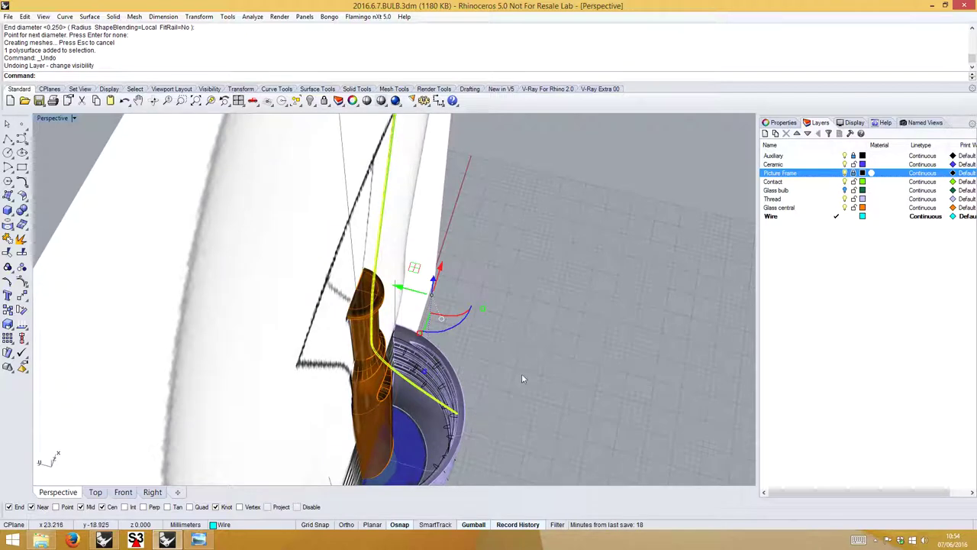
key(ctrl+z)
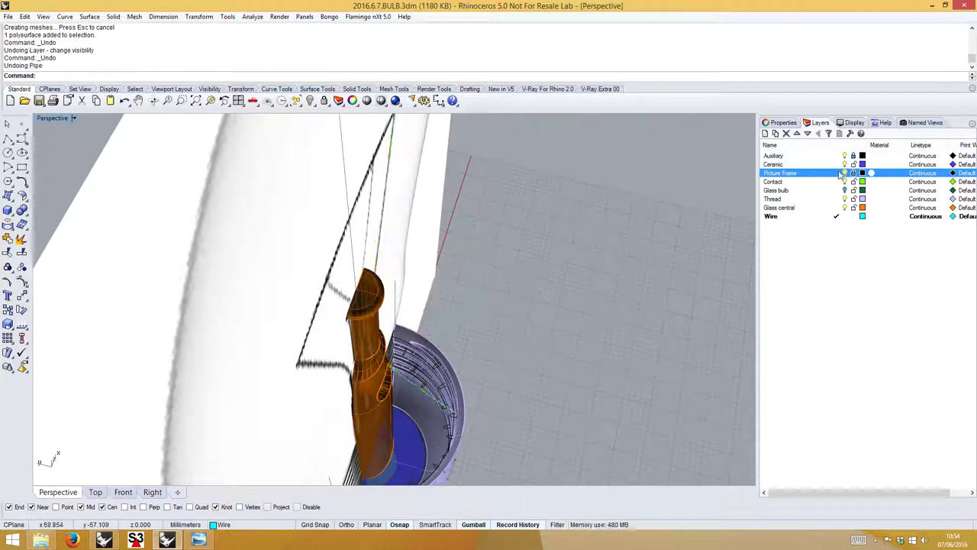
click(845, 174)
Flatten the outer wire curve with Set Points, aligning only world Y to the curve's upper end point.
click(385, 188)
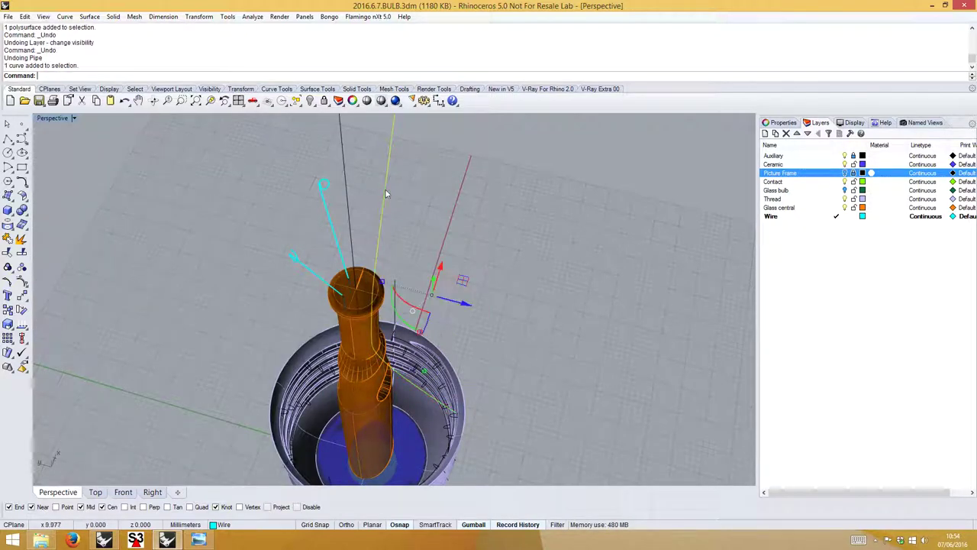
scroll(433, 381, down, 3)
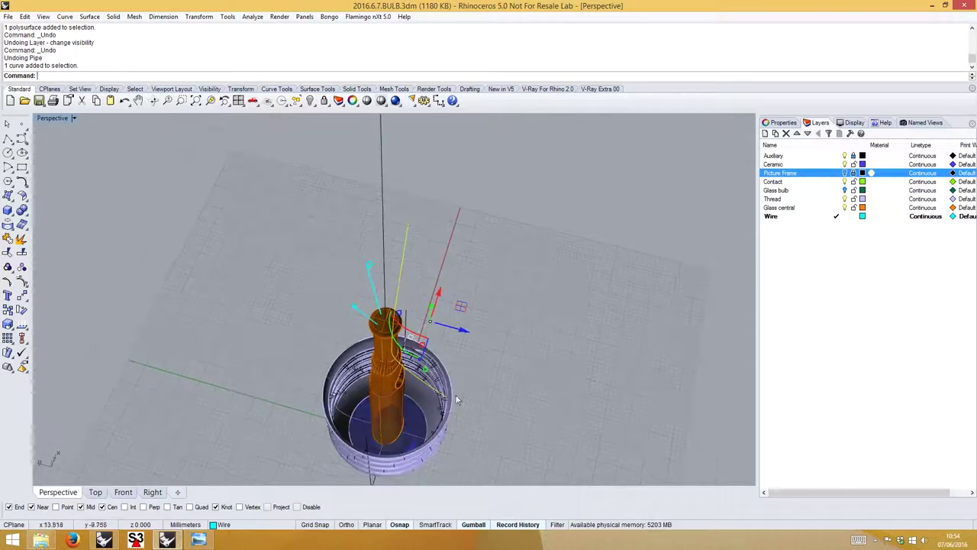
click(22, 298)
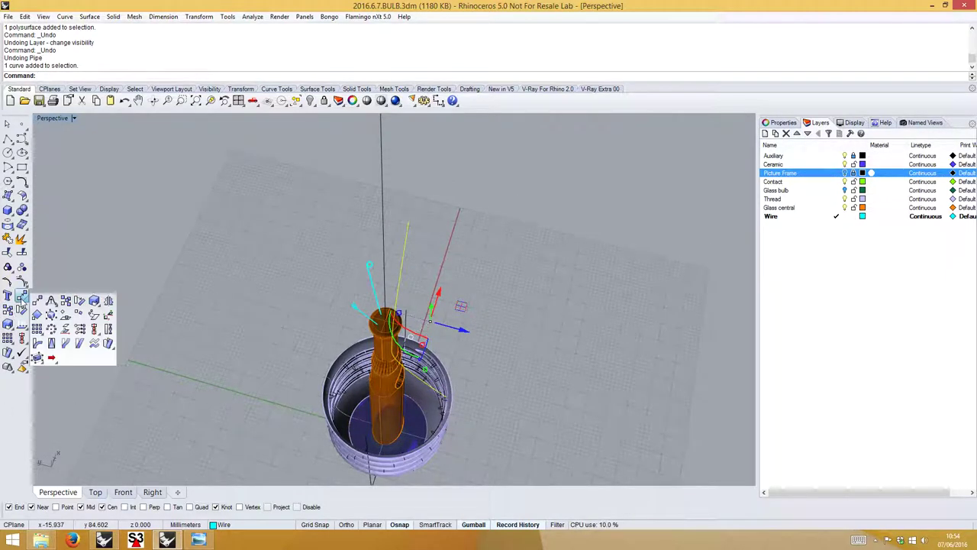
click(78, 328)
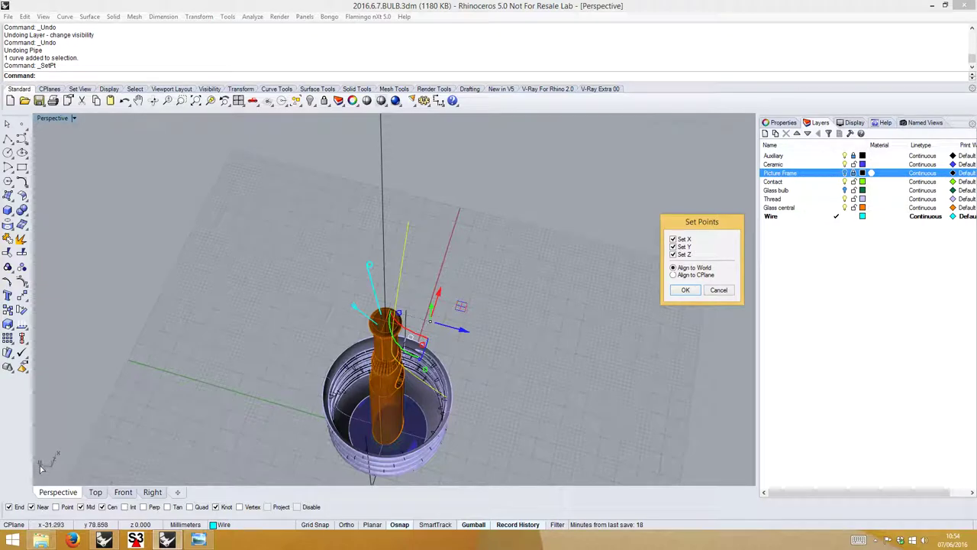
click(673, 253)
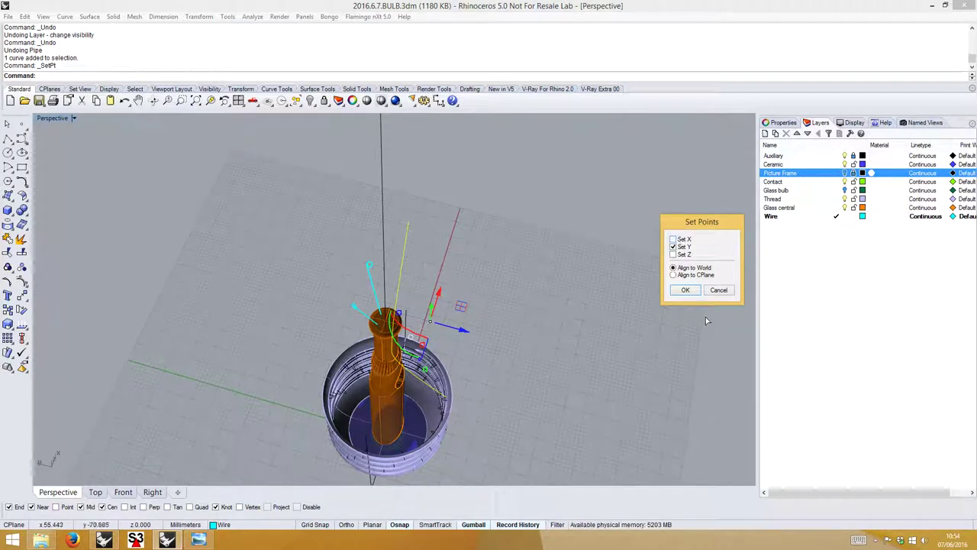
click(691, 291)
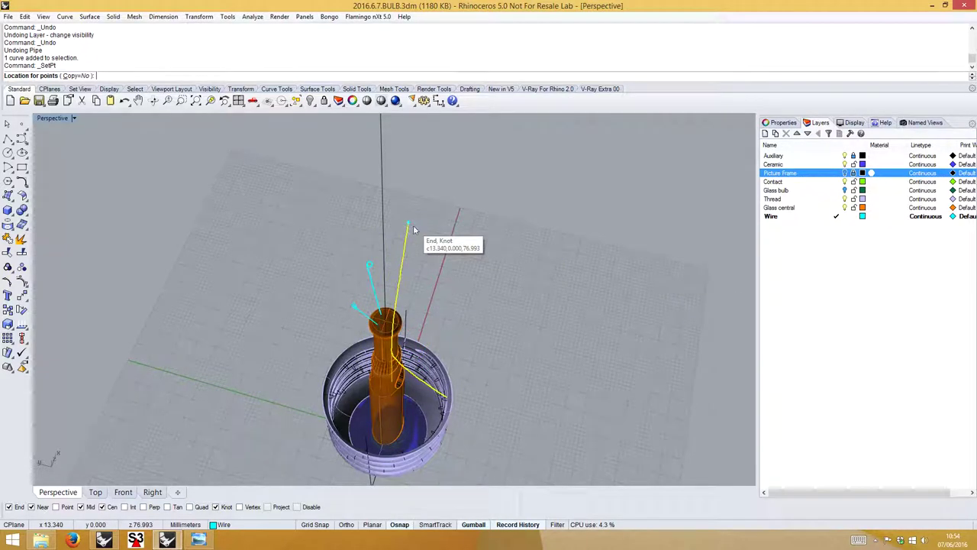
click(410, 223)
Pipe the flattened outer wire curve with a 0.25 mm diameter at both ends.
right_drag(522, 278, 430, 257)
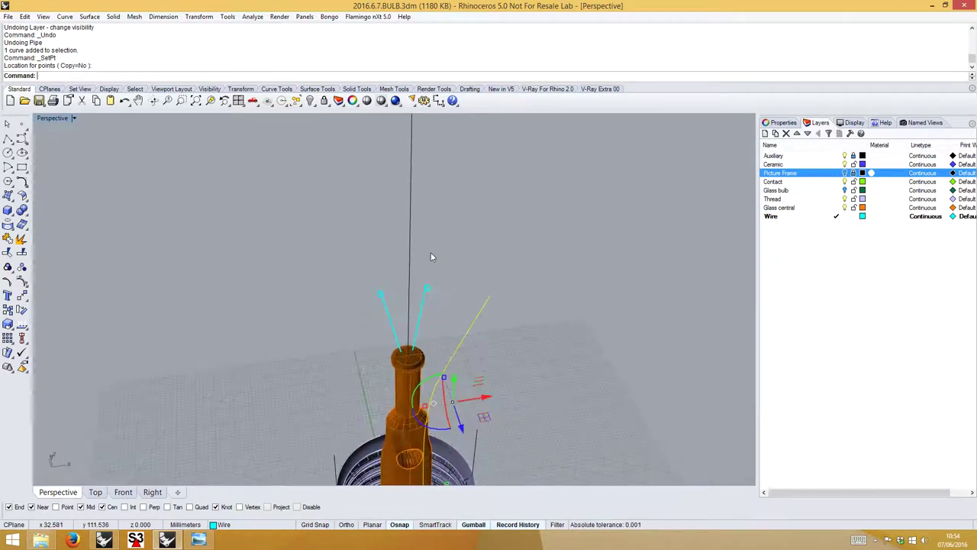
text(Pipe)
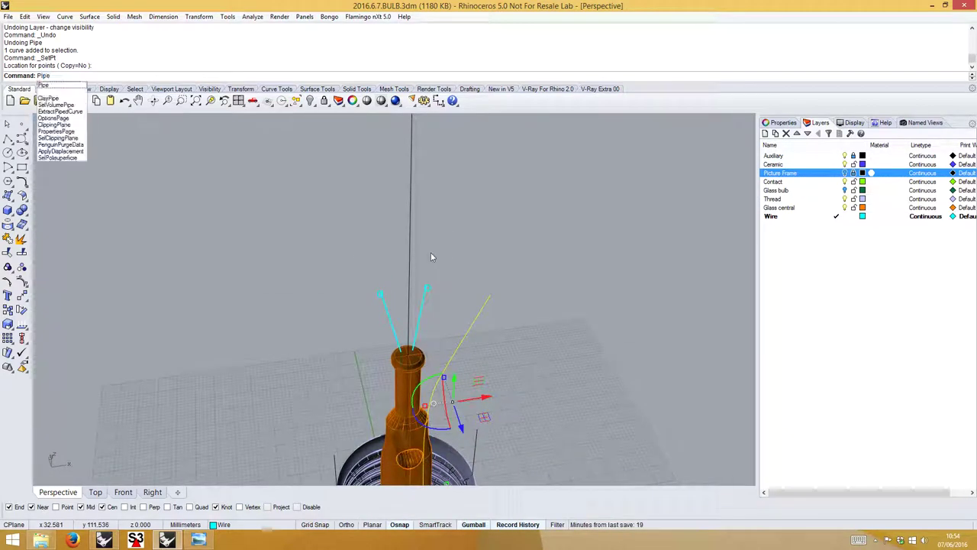
key(Return)
key(Return)
key(Return)
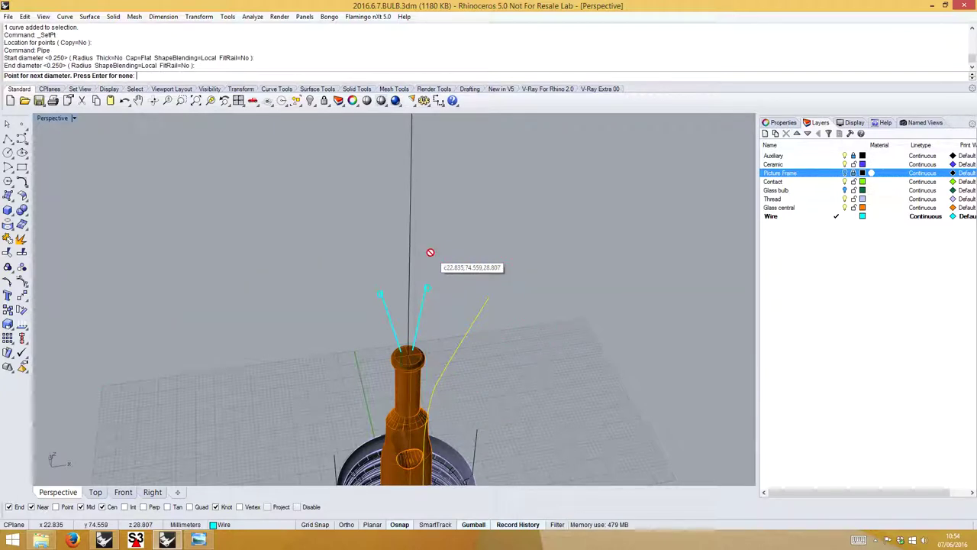
key(Return)
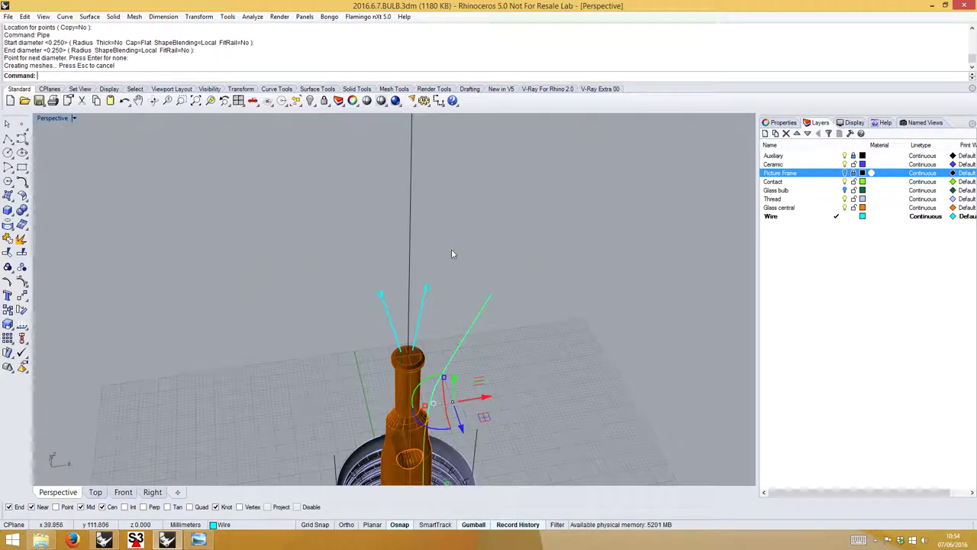
click(508, 252)
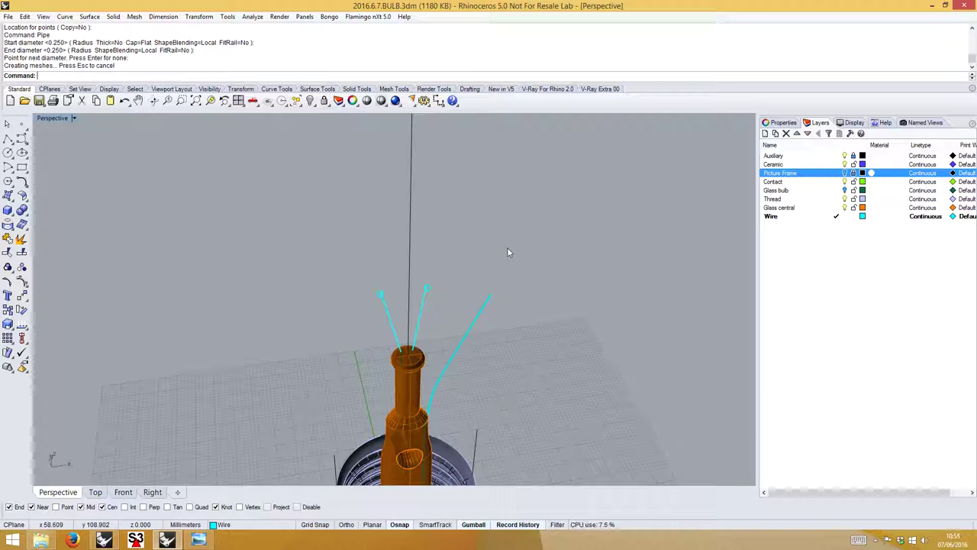
Mirror the outer wire's pipe across a plane from the origin (0) along the Y axis, keeping the original.
mouse_move(508, 264)
right_down()
mouse_move(512, 283)
mouse_move(526, 285)
mouse_move(484, 277)
mouse_move(541, 321)
mouse_move(541, 293)
mouse_move(507, 293)
mouse_move(539, 285)
mouse_move(508, 266)
right_up()
click(507, 267)
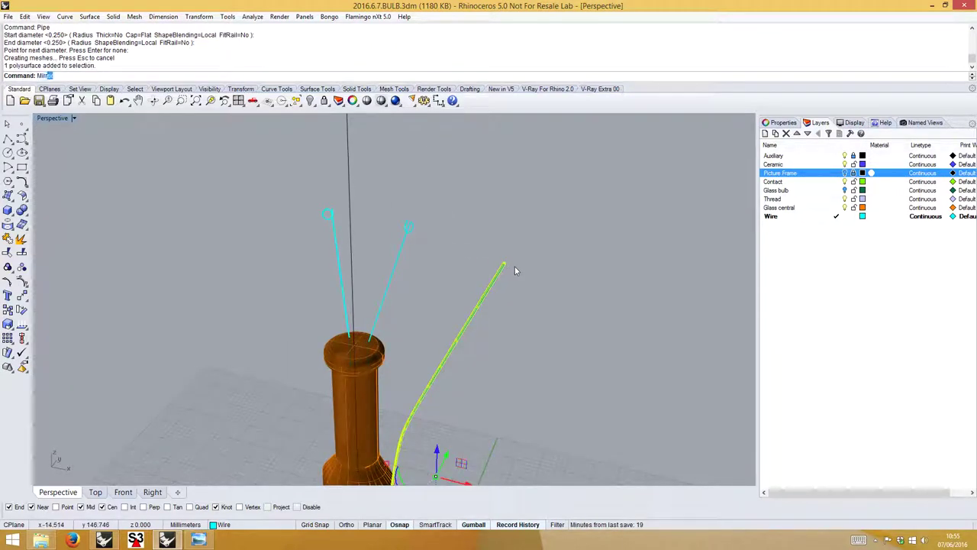
text(or)
key(Return)
text(0)
key(Return)
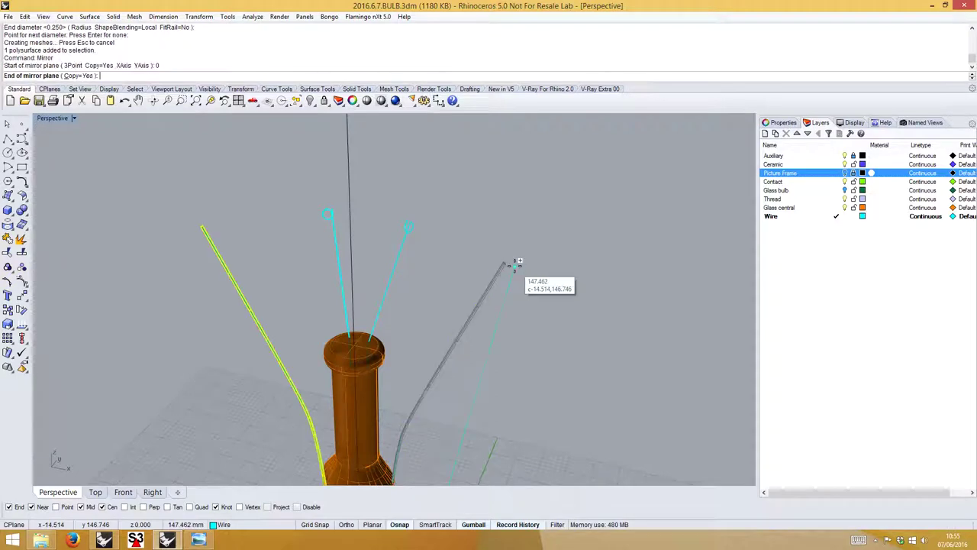
right_drag(518, 262, 530, 266)
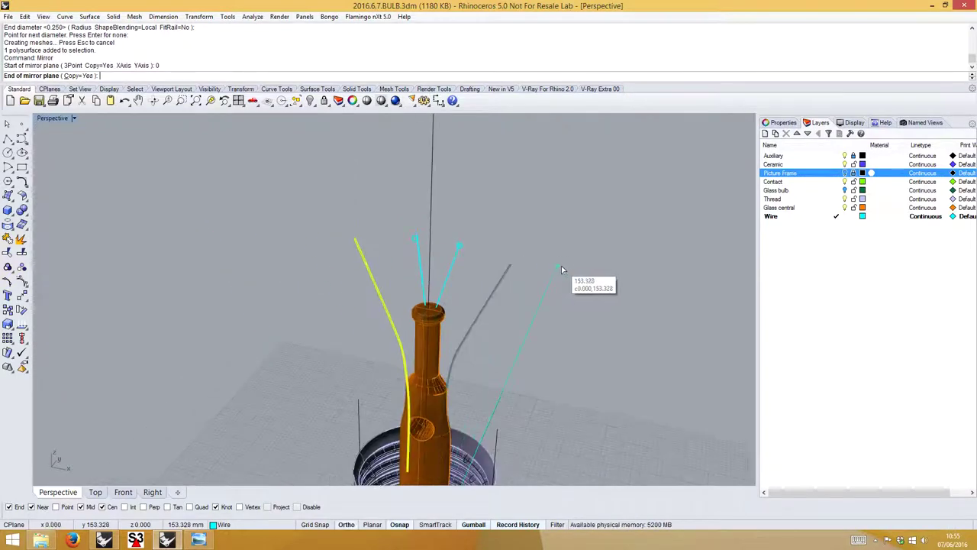
click(563, 273)
right_drag(557, 326, 455, 277)
key(Escape)
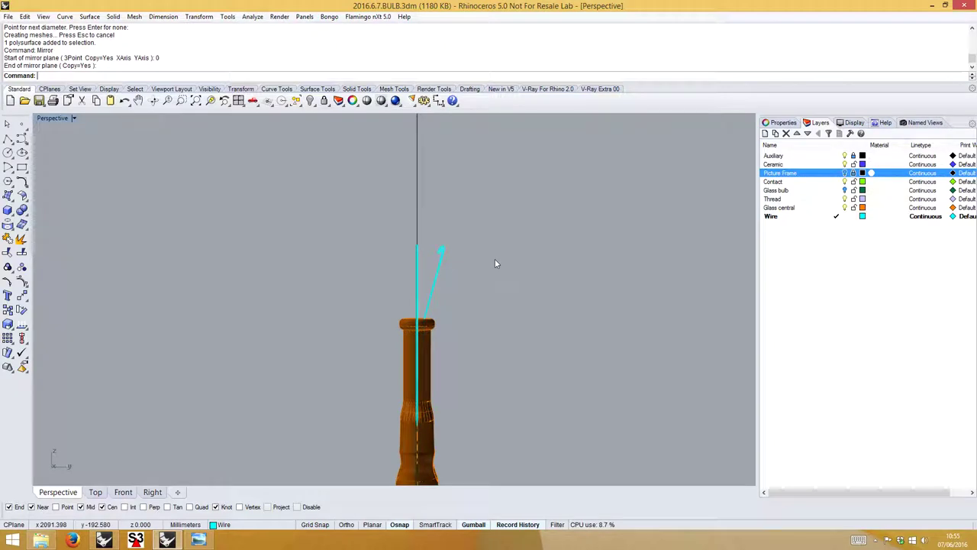
Move the two looped support wires straight up so their loops sit slightly above the outer wires' upper ends.
mouse_move(495, 264)
right_down()
mouse_move(484, 264)
mouse_move(515, 272)
mouse_move(449, 274)
mouse_move(484, 255)
right_up()
drag(422, 223, 394, 239)
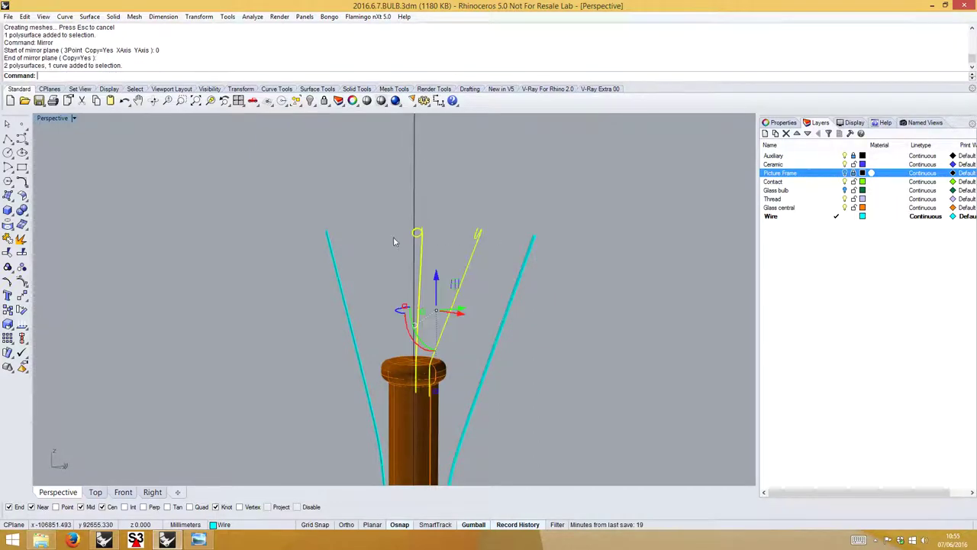
click(121, 494)
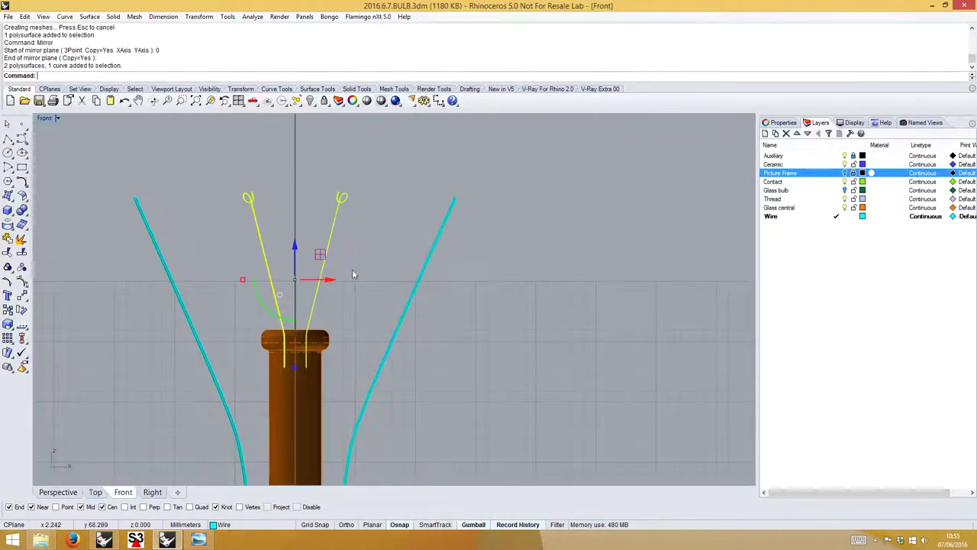
mouse_move(333, 217)
mouse_down()
mouse_move(327, 197)
mouse_move(343, 200)
mouse_up()
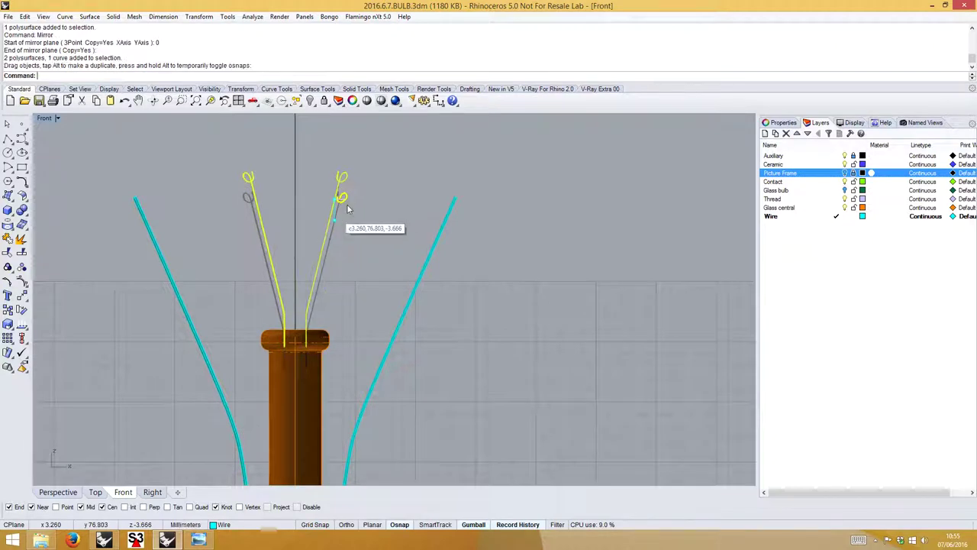
click(375, 165)
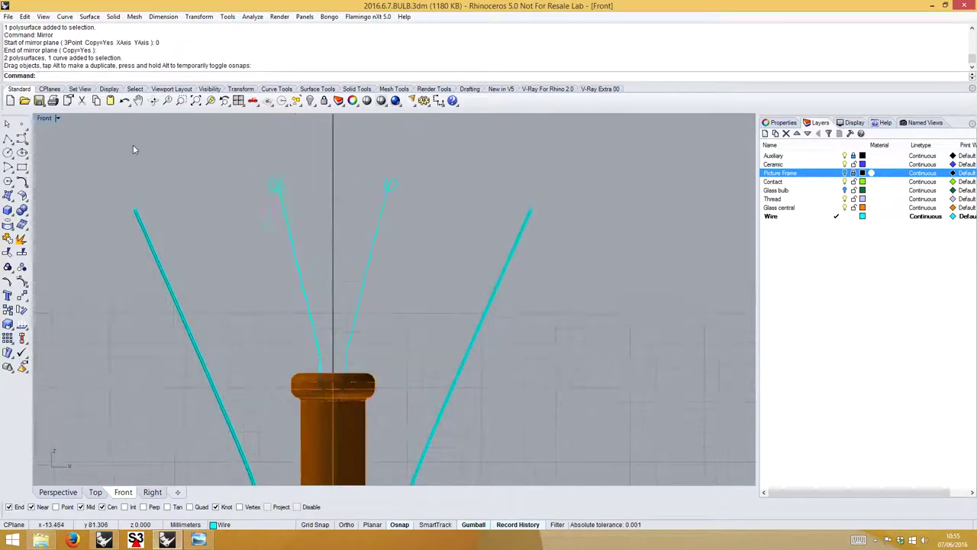
key(Home)
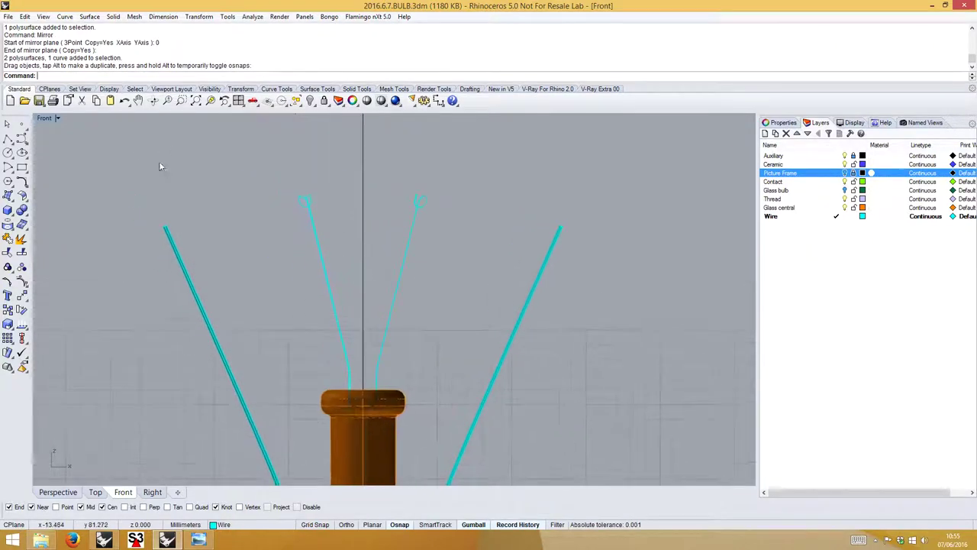
Draw a polyline from one outer wire's upper end through the nearby loop's centre, finishing level on the bulb's central axis.
click(6, 139)
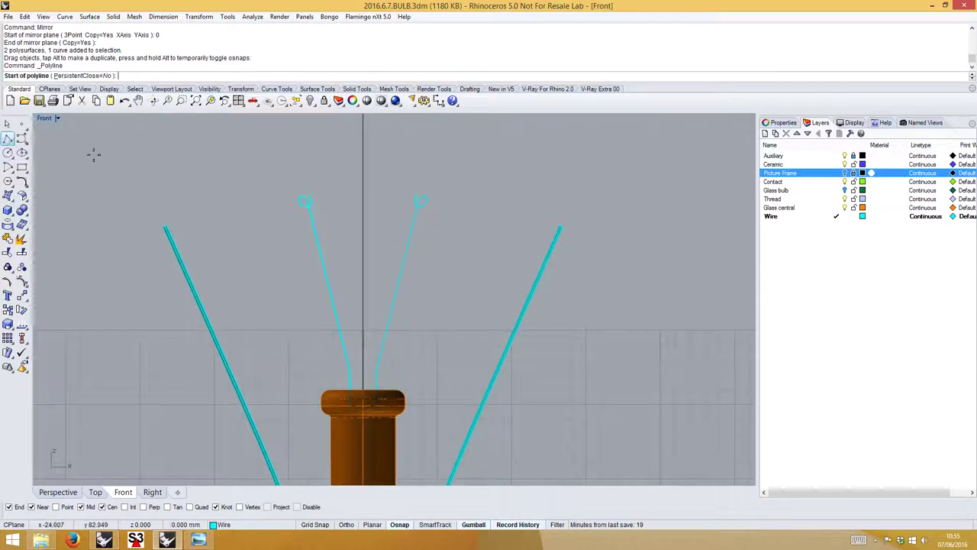
click(163, 223)
scroll(290, 196, up, 5)
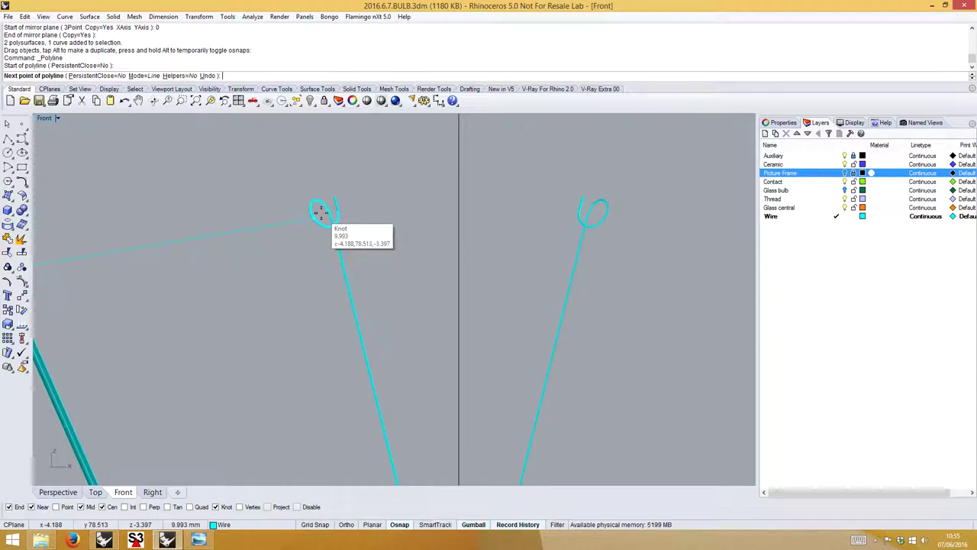
key(ctrl+c)
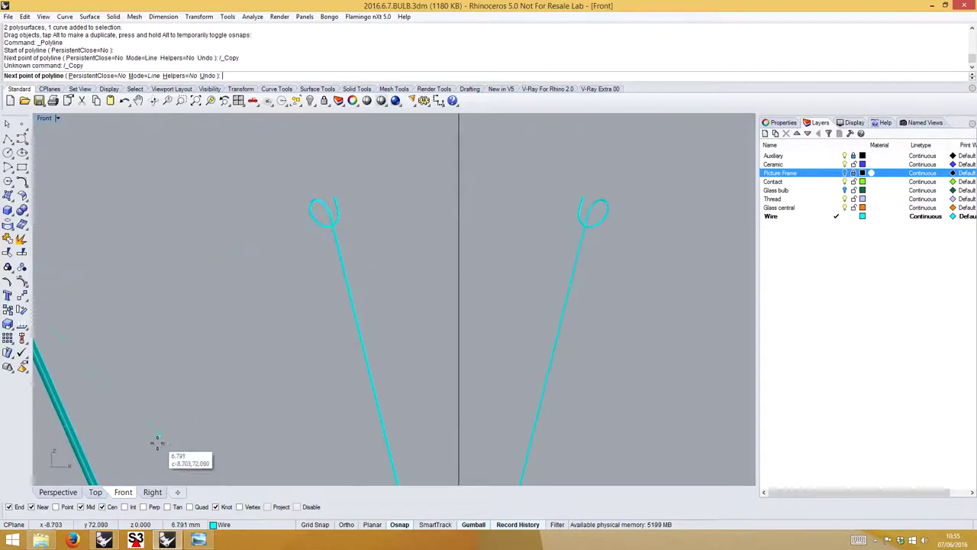
click(297, 506)
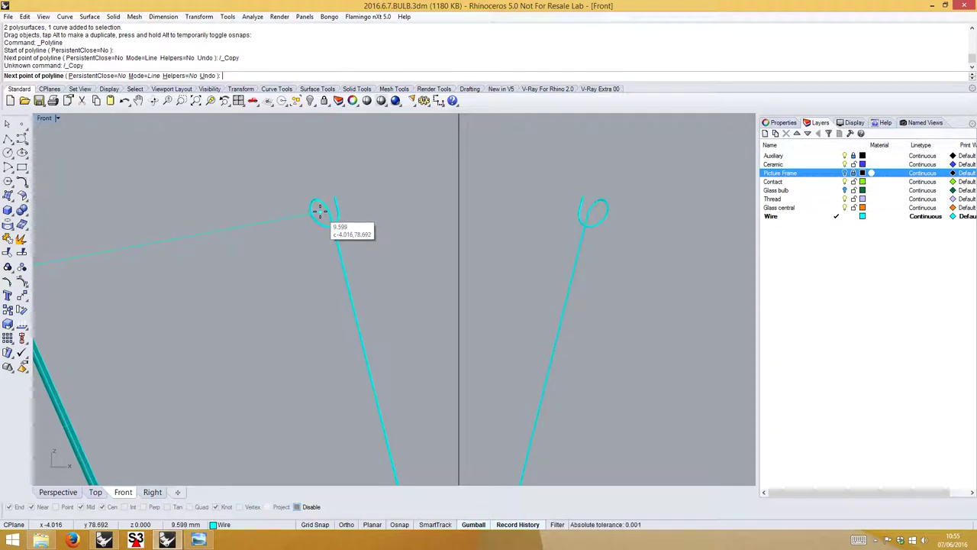
click(319, 211)
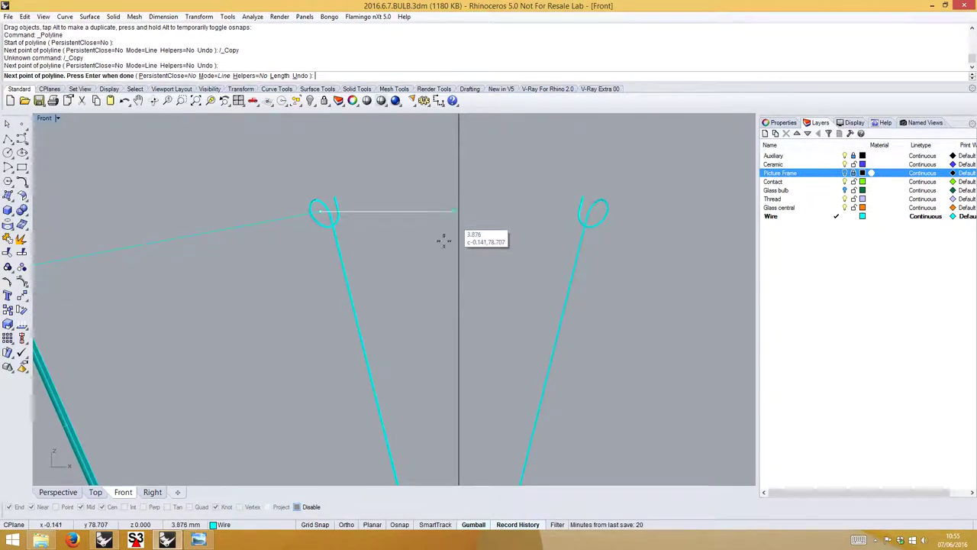
click(297, 507)
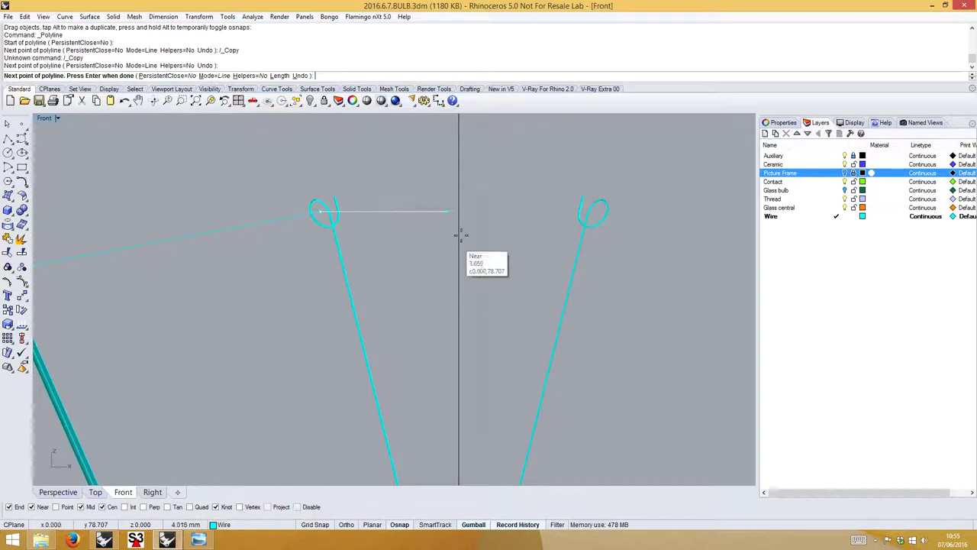
click(458, 211)
key(Return)
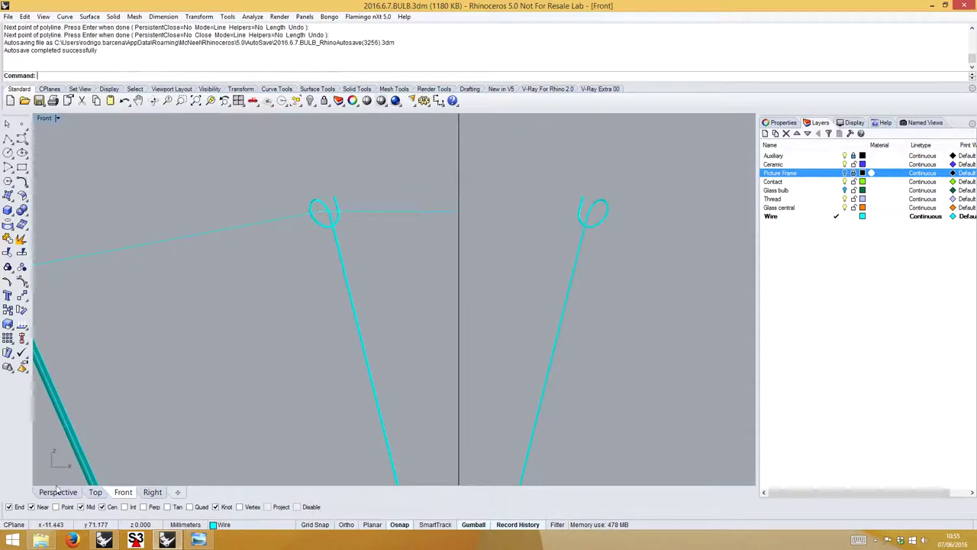
Turn on the polyline's control points and move its middle and inner end points together along Y towards the nearby loop.
click(77, 491)
right_drag(346, 265, 544, 307)
scroll(386, 219, up, 3)
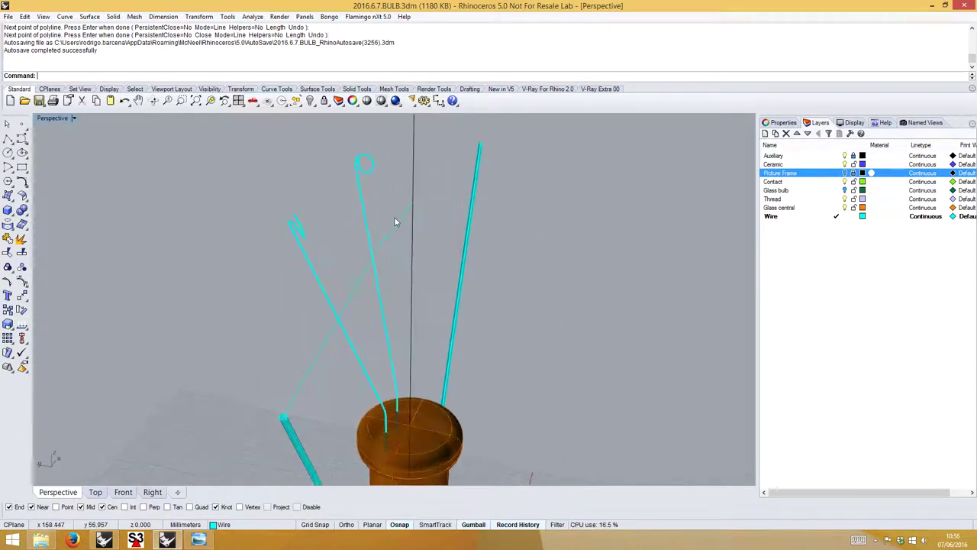
click(400, 222)
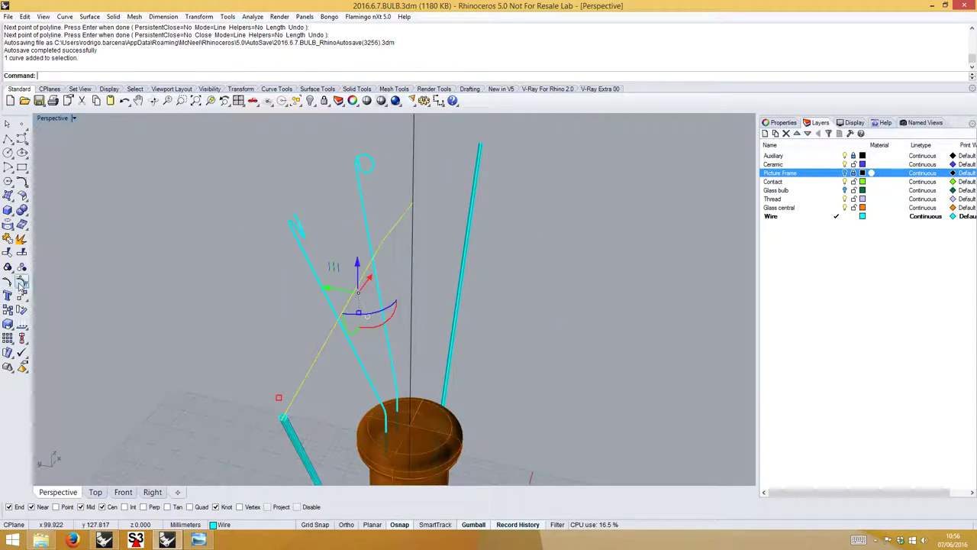
click(22, 282)
click(383, 242)
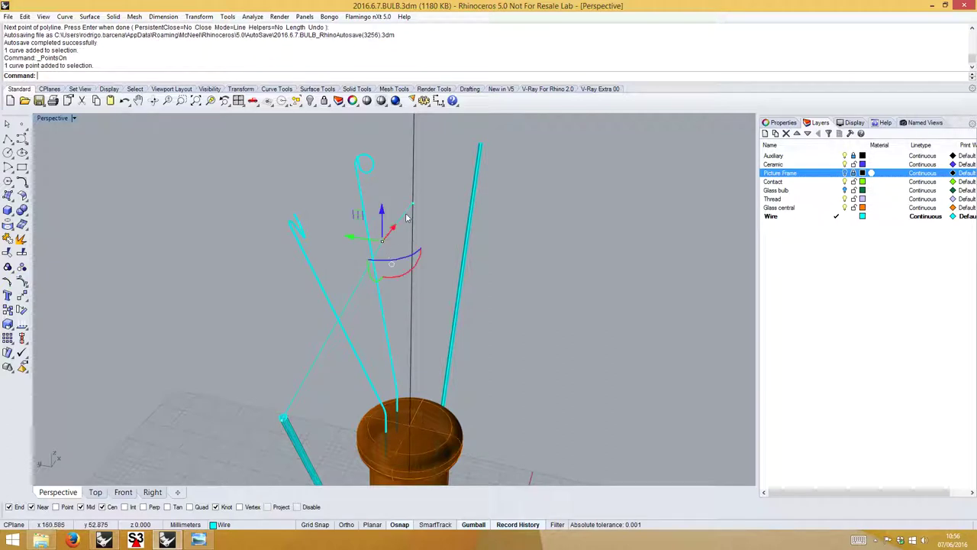
shift+click(413, 206)
drag(367, 221, 287, 189)
key(Escape)
Fine-tune the polyline's middle and inner end points slightly along Y so the bend passes through the wire loop.
right_drag(256, 185, 237, 276)
scroll(301, 212, up, 3)
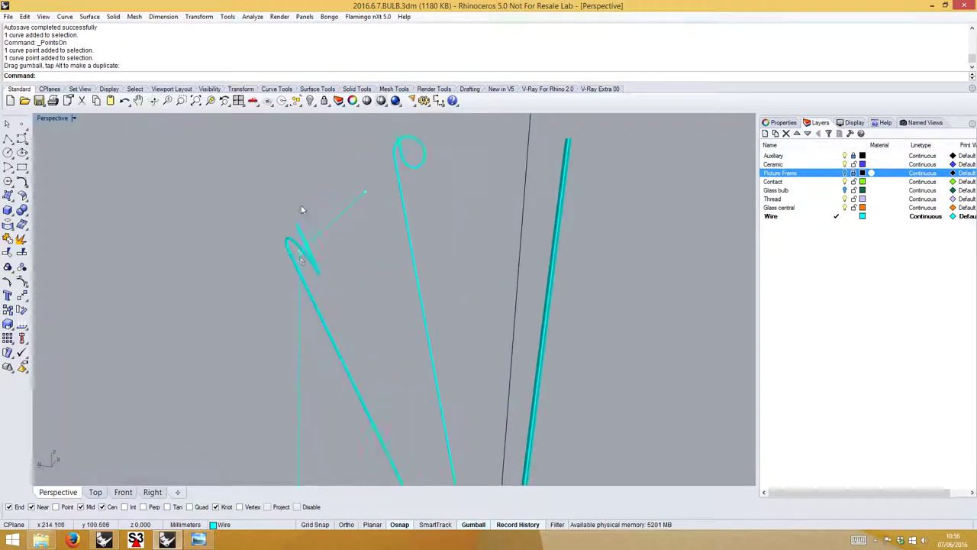
click(301, 254)
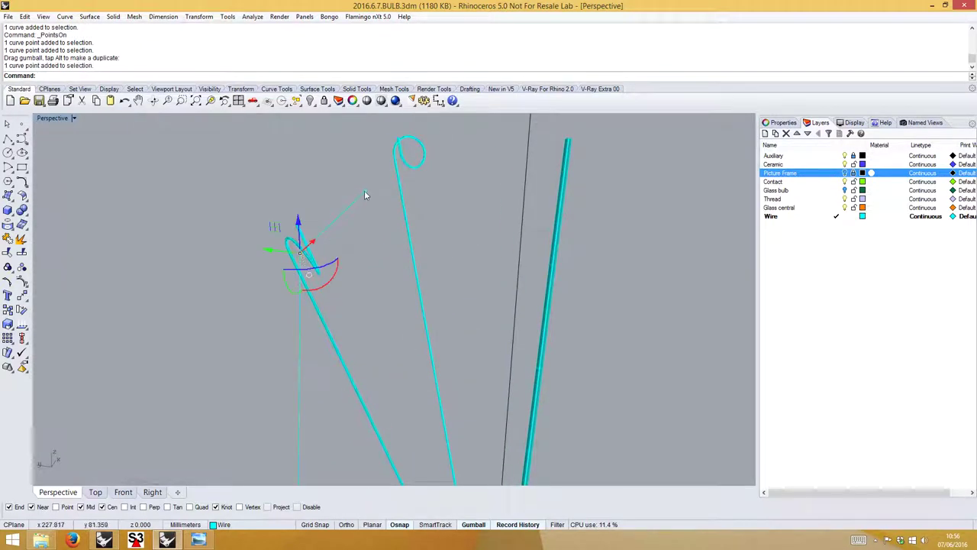
shift+click(364, 195)
drag(306, 220, 310, 219)
key(Escape)
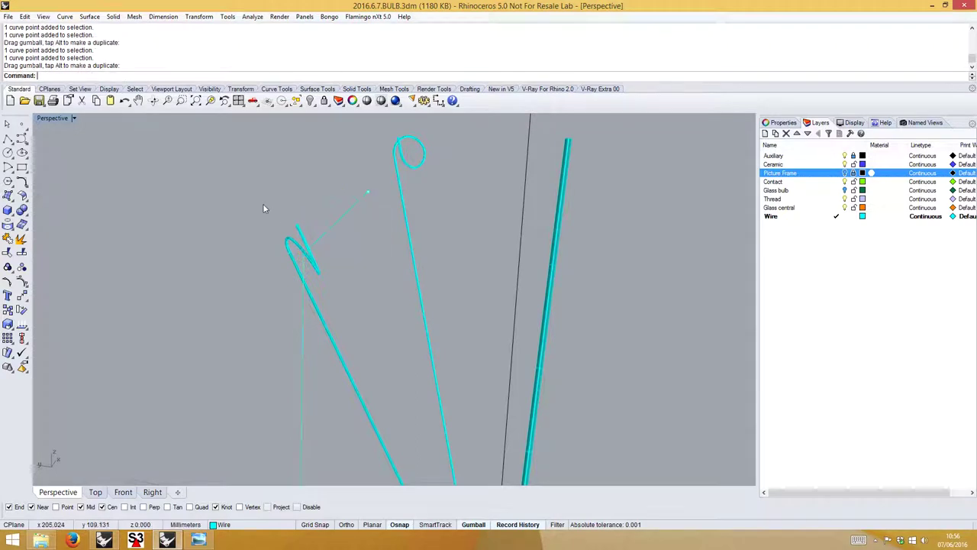
Fillet the polyline's corner inside the wire loop with radius 2, trimming the segments.
right_drag(263, 203, 212, 239)
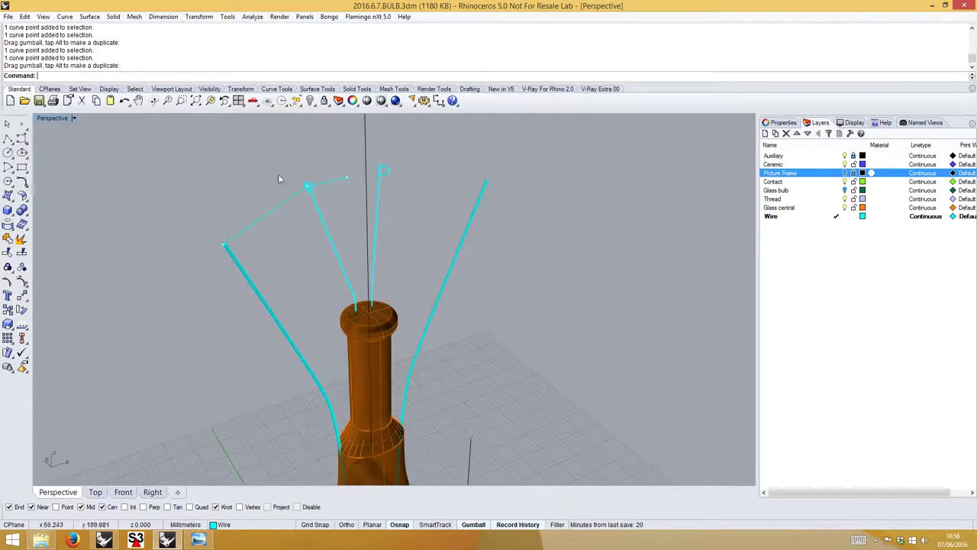
scroll(276, 174, up, 5)
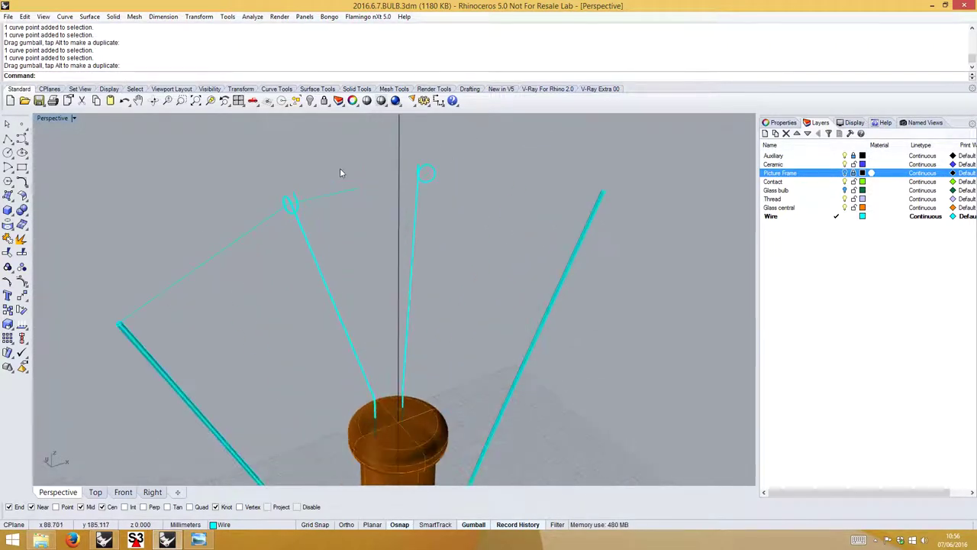
right_drag(274, 169, 308, 197)
scroll(308, 196, up, 5)
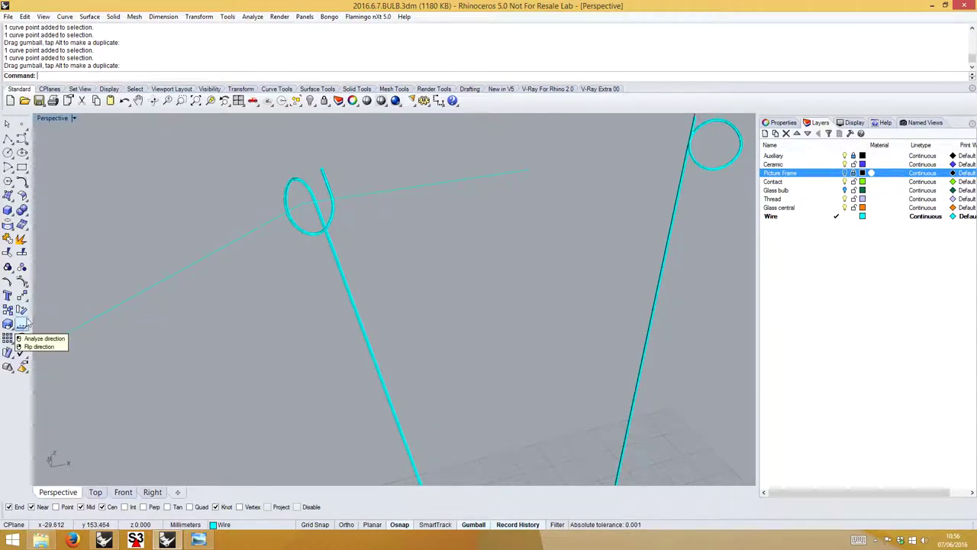
click(22, 238)
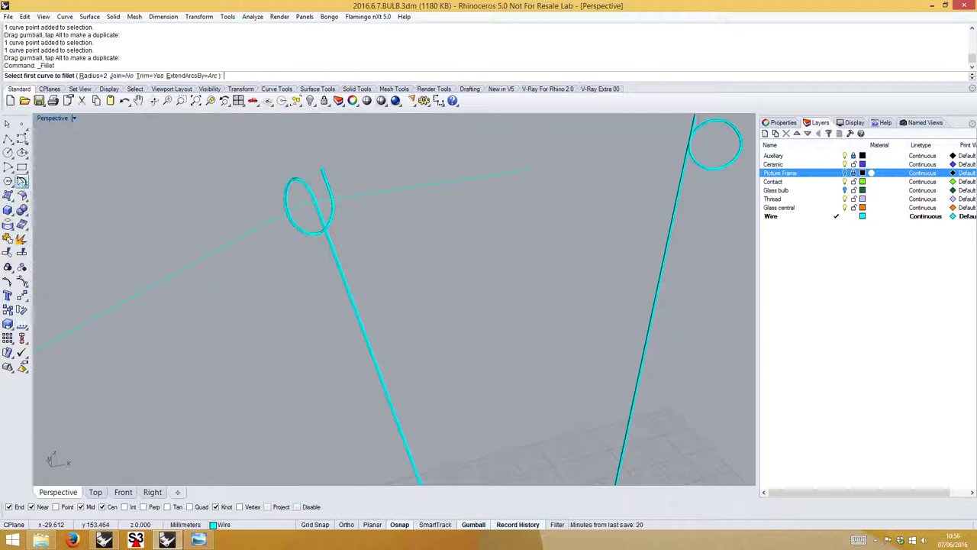
click(259, 227)
click(354, 196)
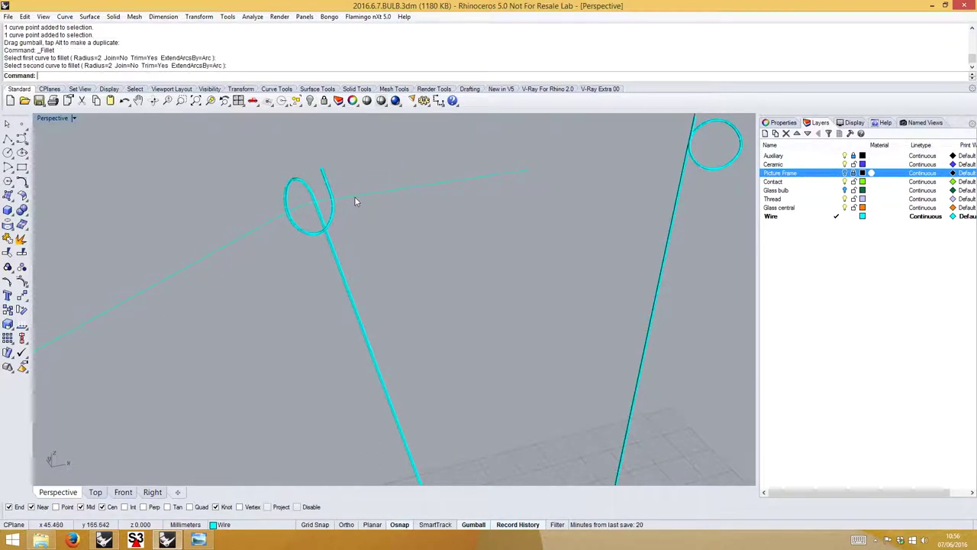
right_drag(307, 264, 364, 251)
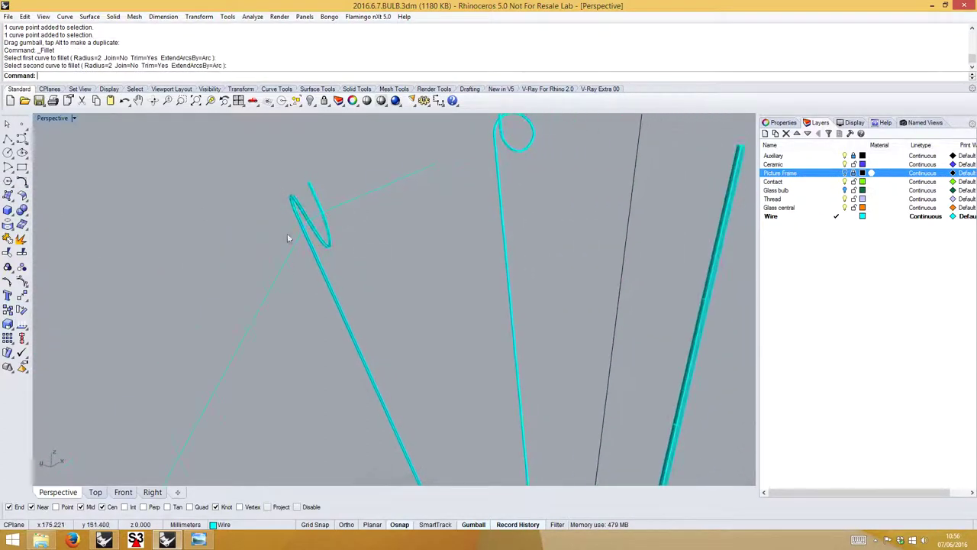
key(Return)
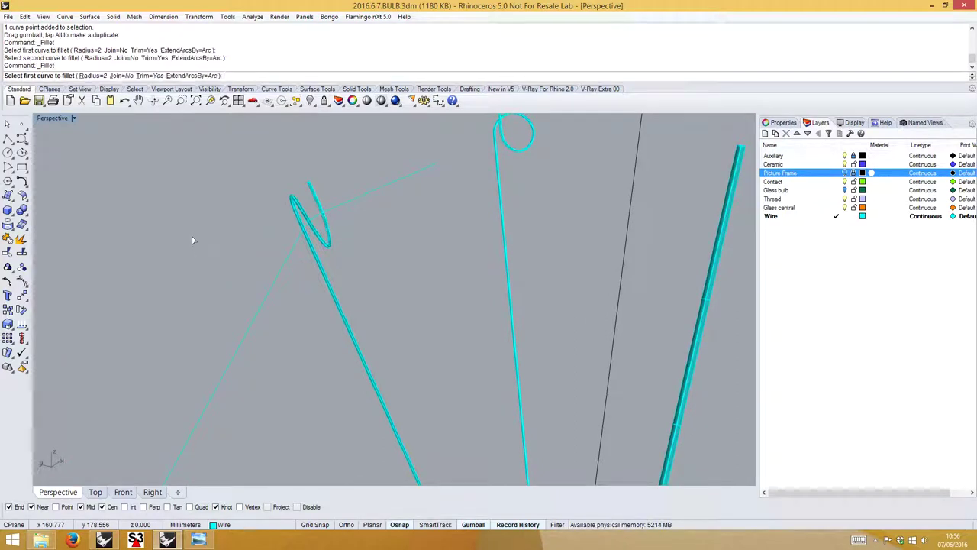
key(Escape)
Mirror the filleted polyline across a Y-direction plane through its inner end point, keeping the original.
click(277, 283)
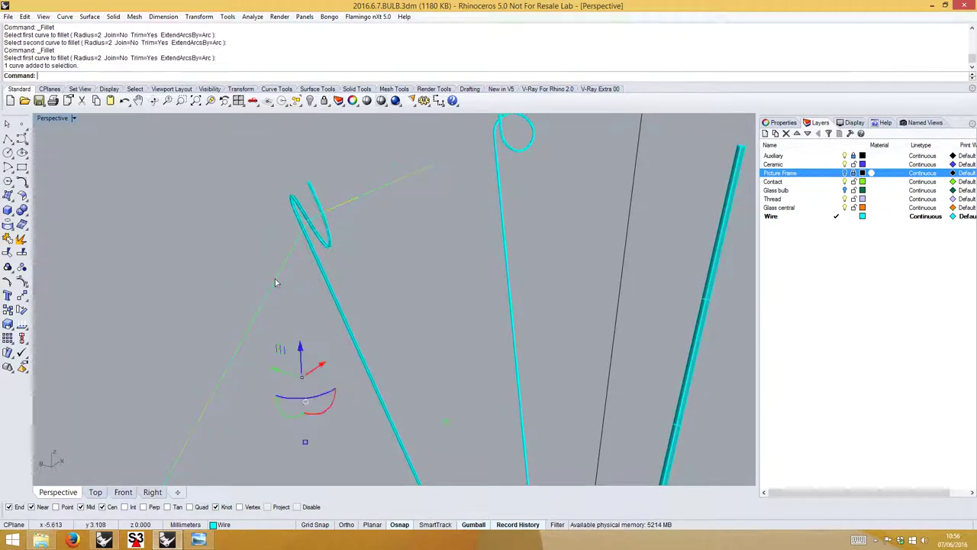
scroll(293, 264, down, 5)
text(Mirror)
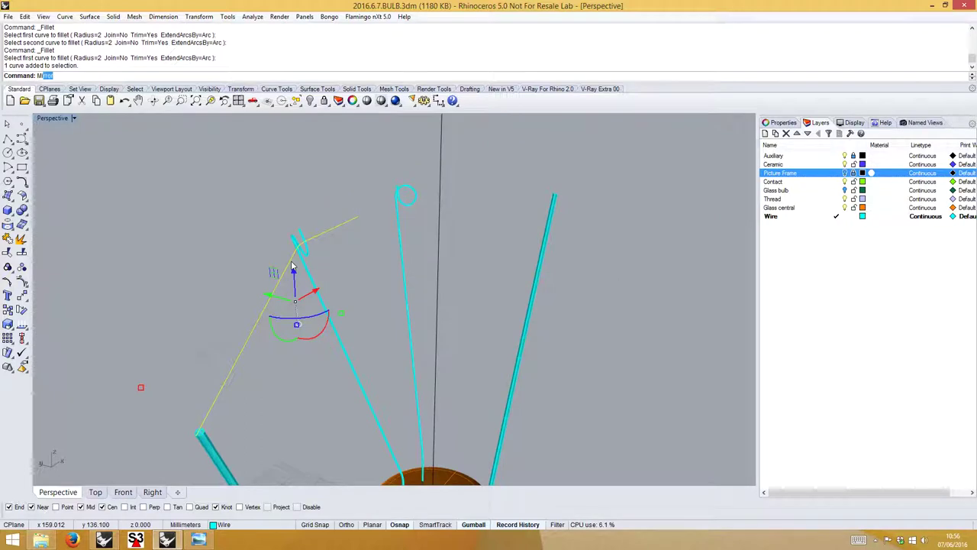
key(Return)
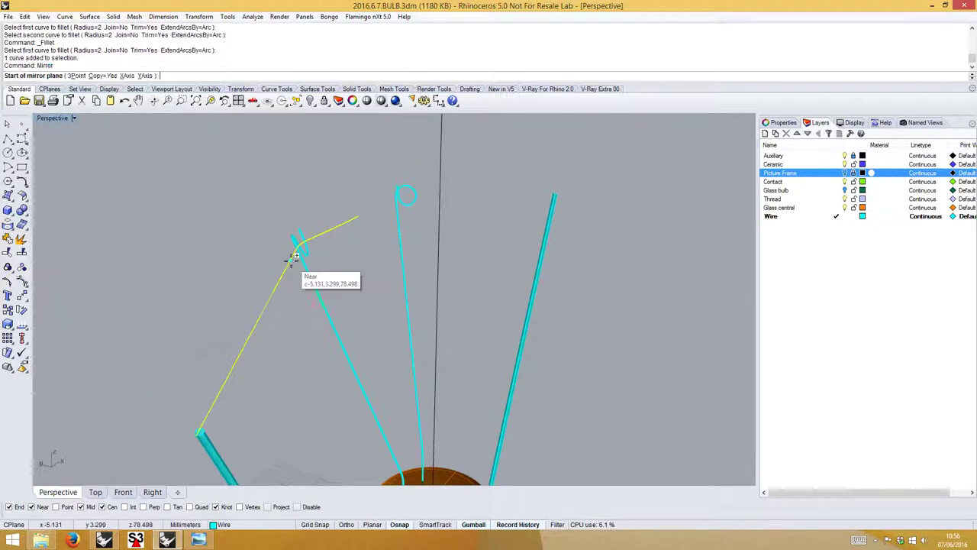
click(357, 216)
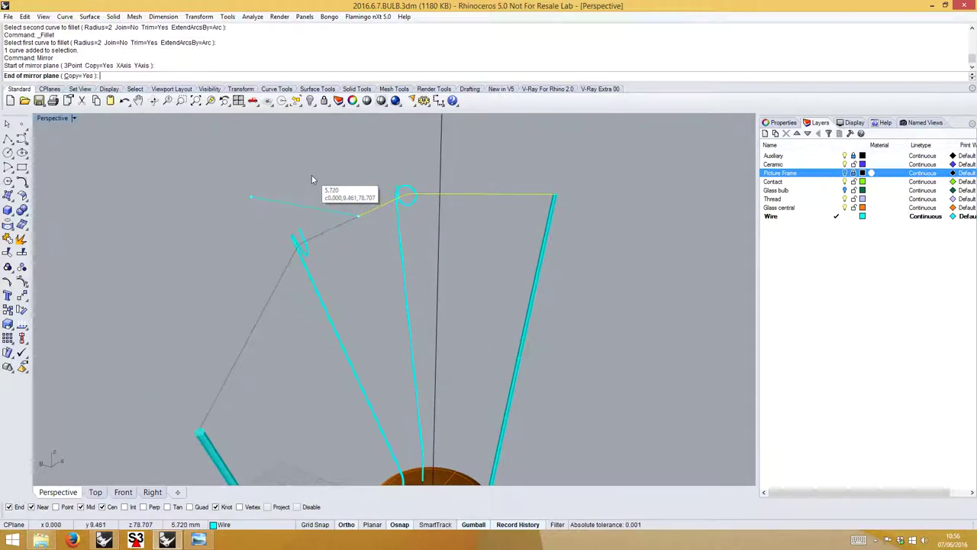
click(312, 176)
Join the original and mirrored halves into one continuous filament curve.
click(292, 227)
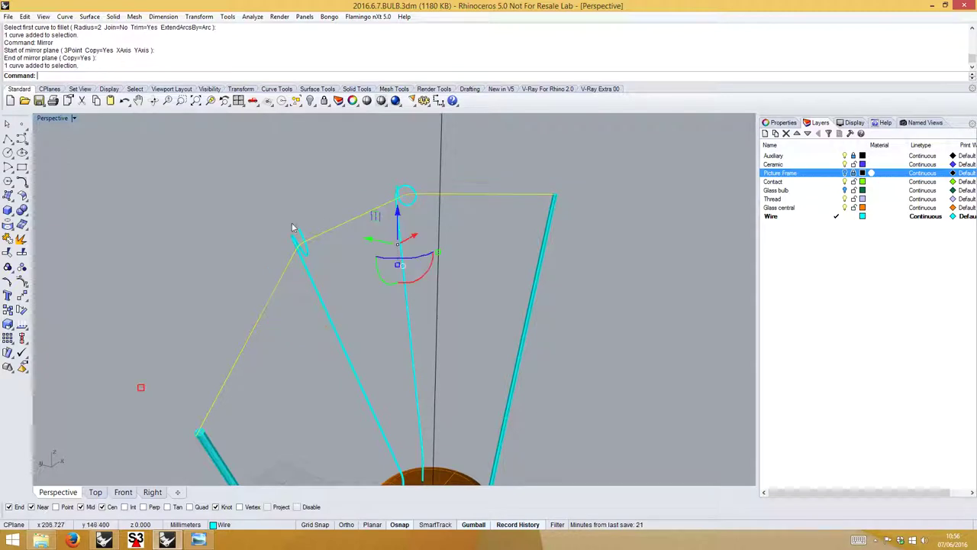
click(21, 241)
key(Escape)
Try a 50-turn helix around the joined filament curve with a radius of about 0.25 mm, with object snaps disabled.
right_drag(173, 252, 185, 303)
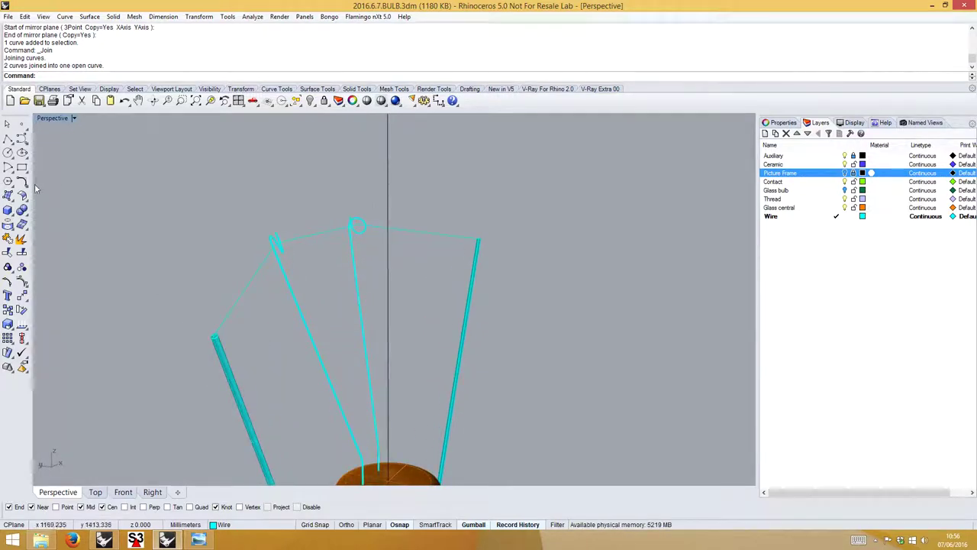
click(25, 141)
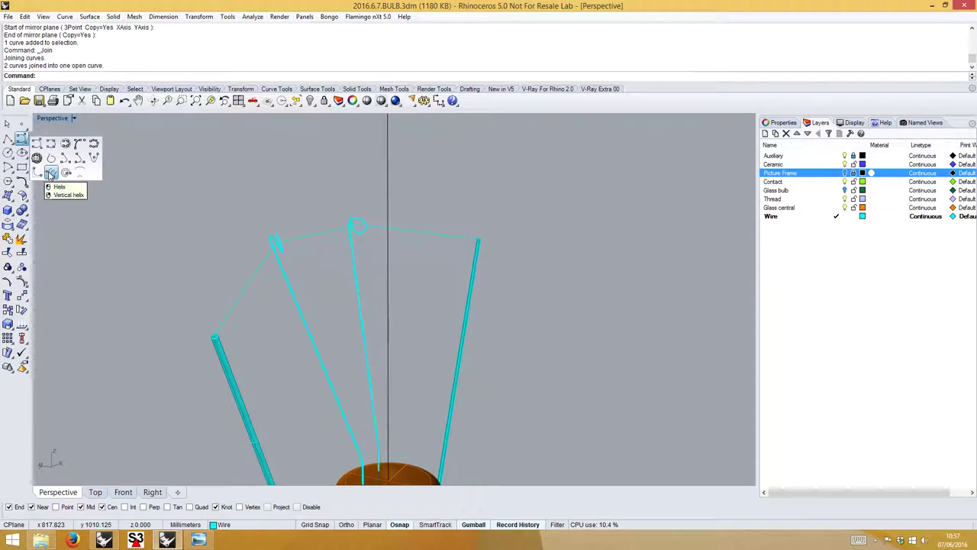
click(51, 173)
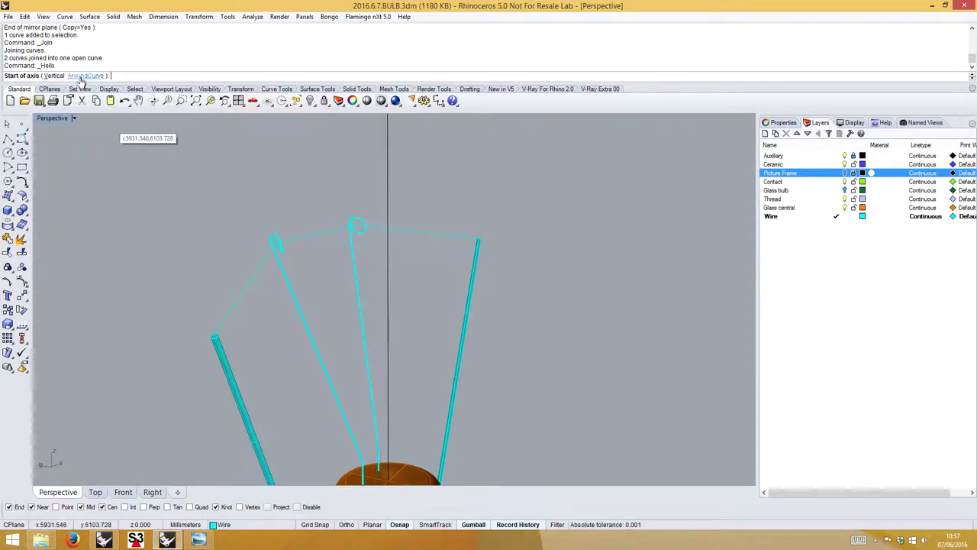
click(84, 76)
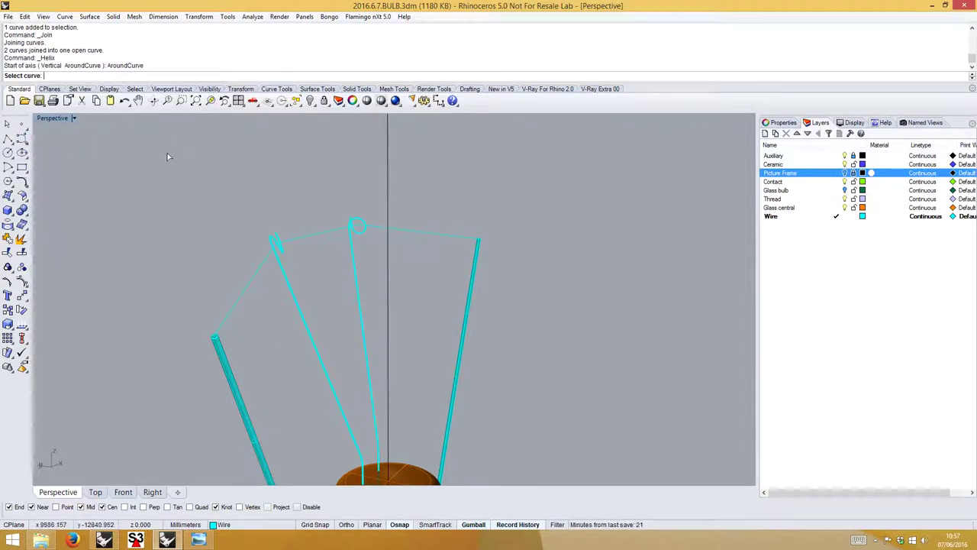
click(226, 319)
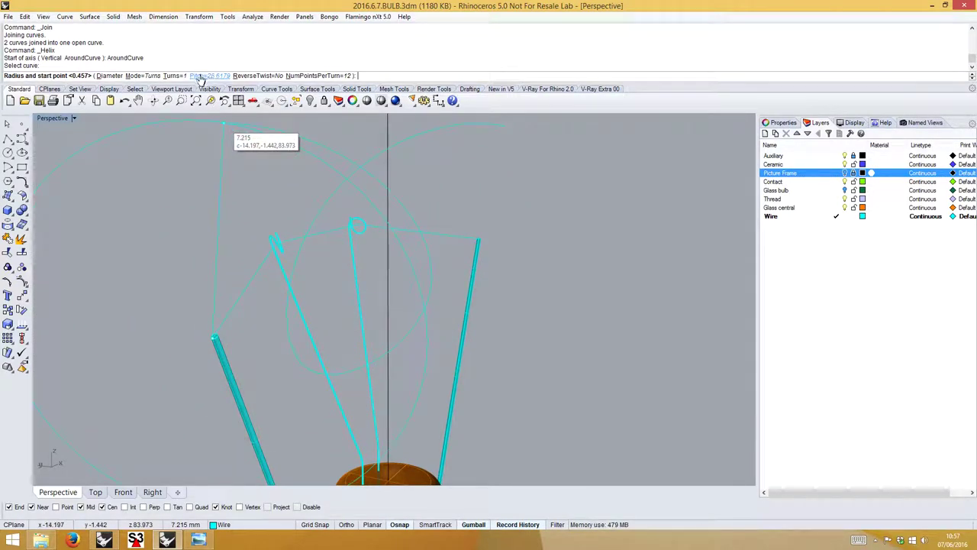
click(175, 76)
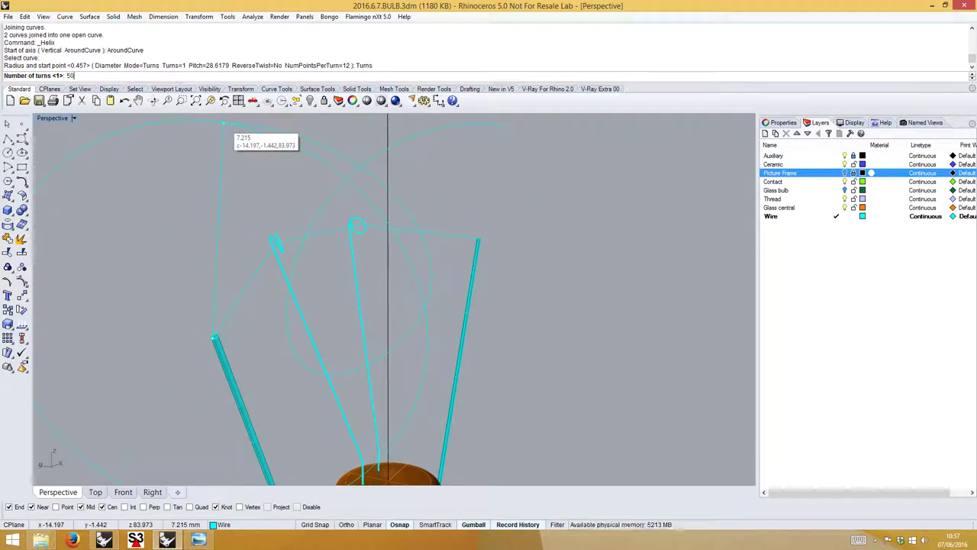
key(Return)
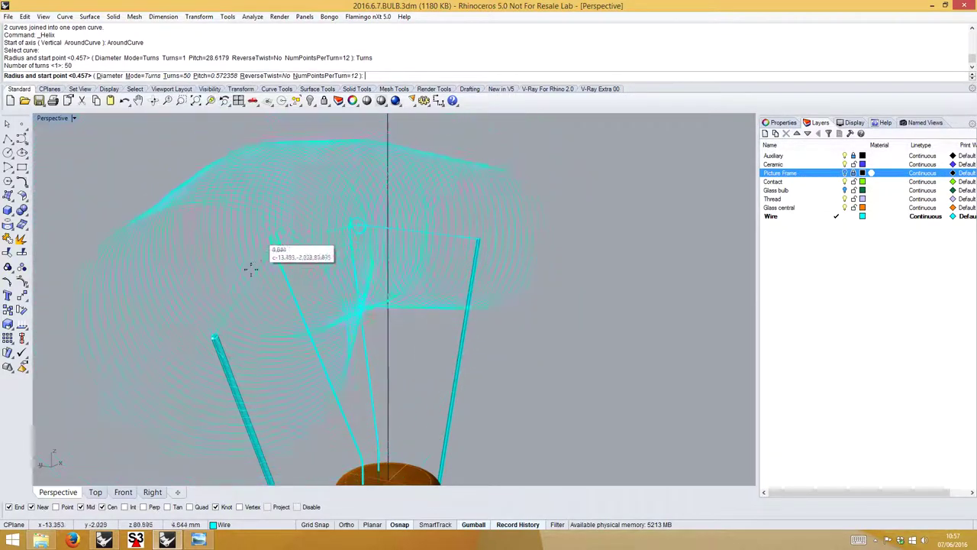
scroll(229, 313, up, 3)
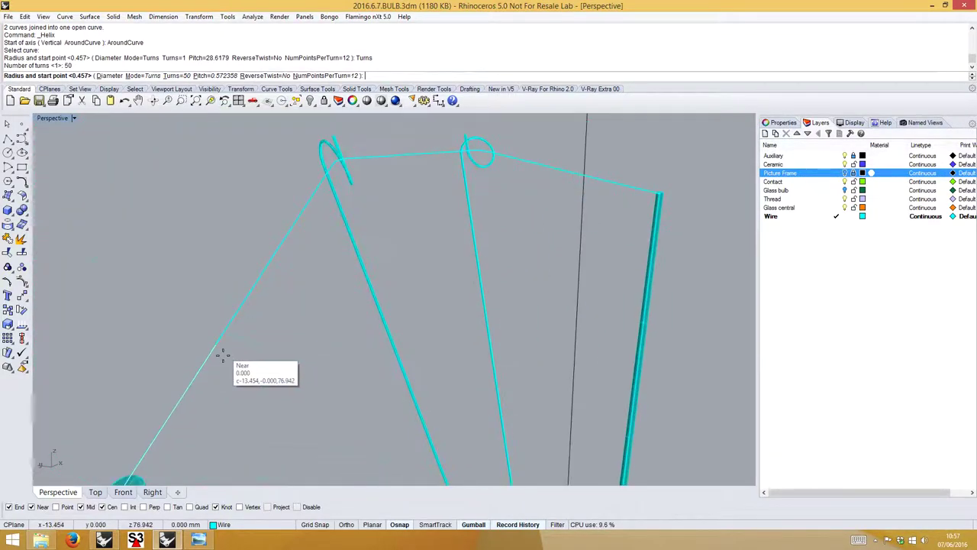
scroll(212, 384, down, 5)
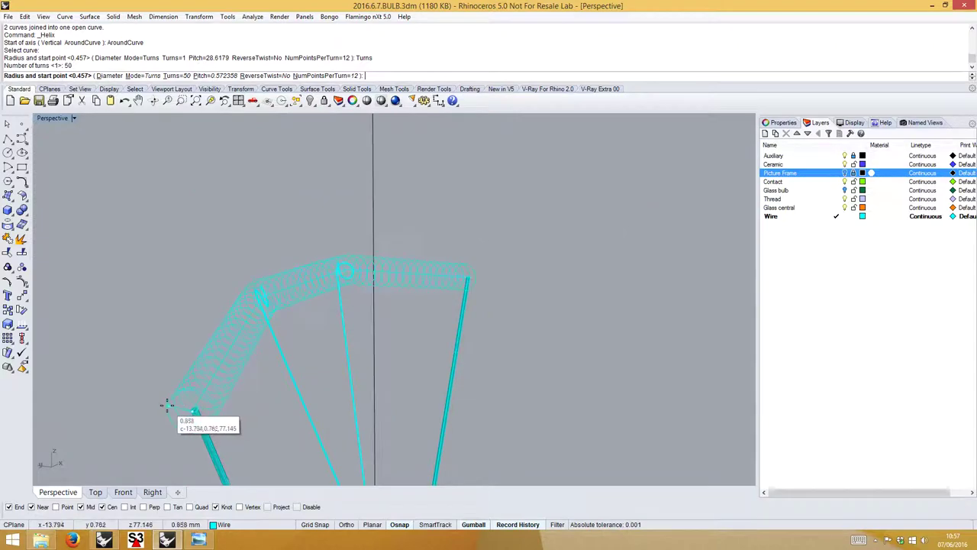
key(ctrl+c)
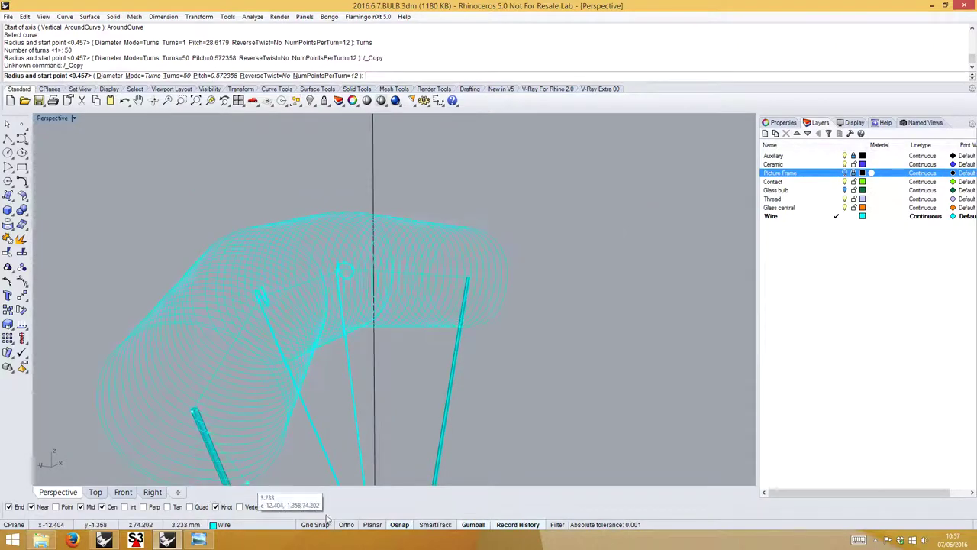
click(297, 507)
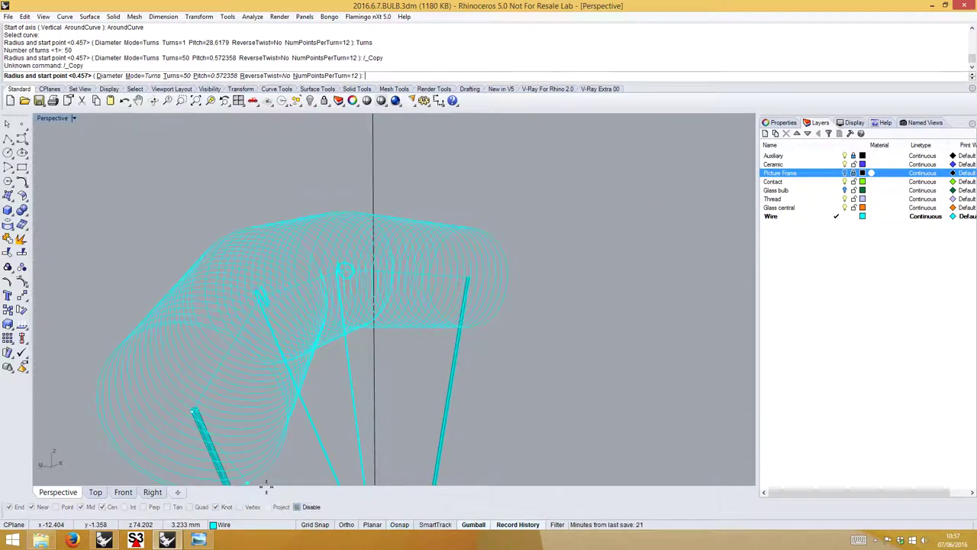
click(185, 413)
Examine the spacing of the 50-turn coil and how it meets the wire loops and both outer wires.
mouse_move(207, 333)
right_down()
mouse_move(271, 336)
mouse_move(195, 323)
right_up()
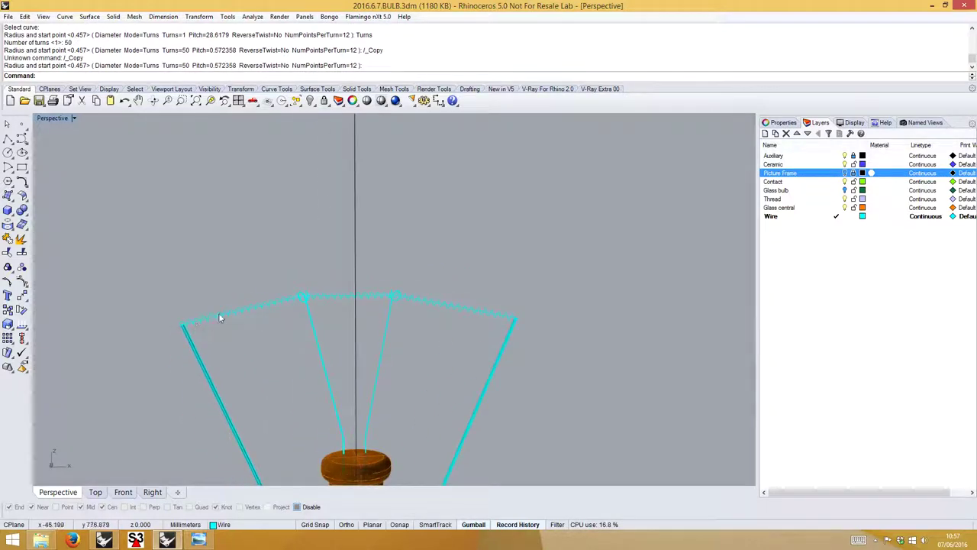
scroll(184, 324, up, 5)
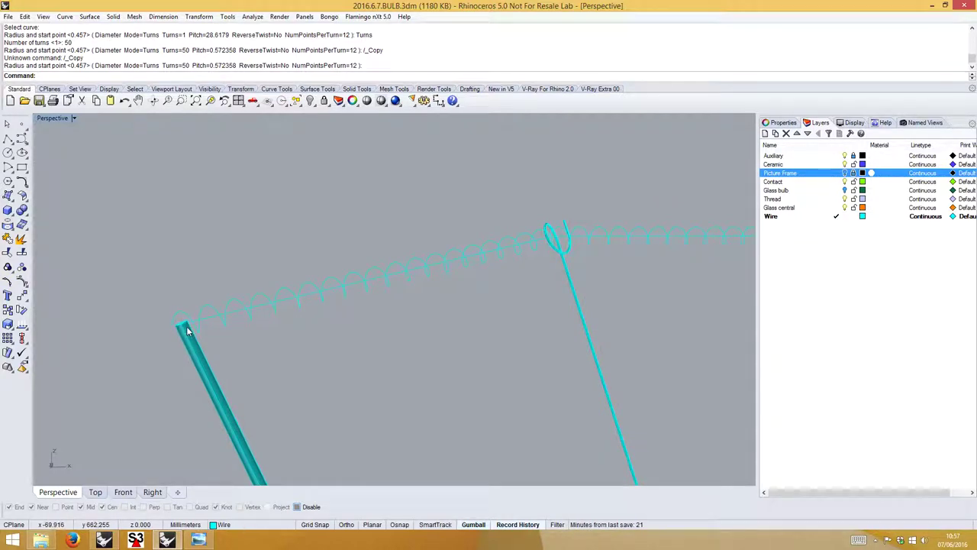
right_drag(188, 330, 160, 349)
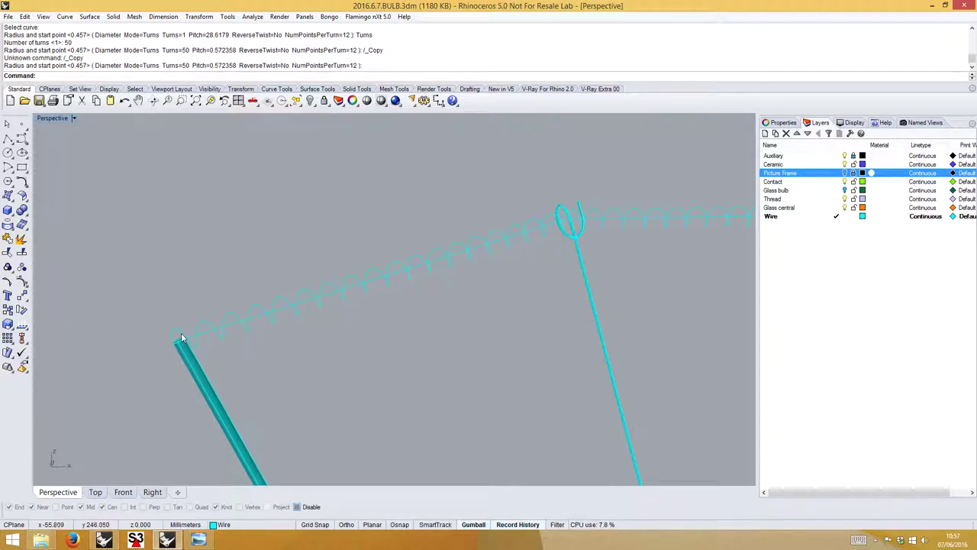
scroll(474, 282, down, 6)
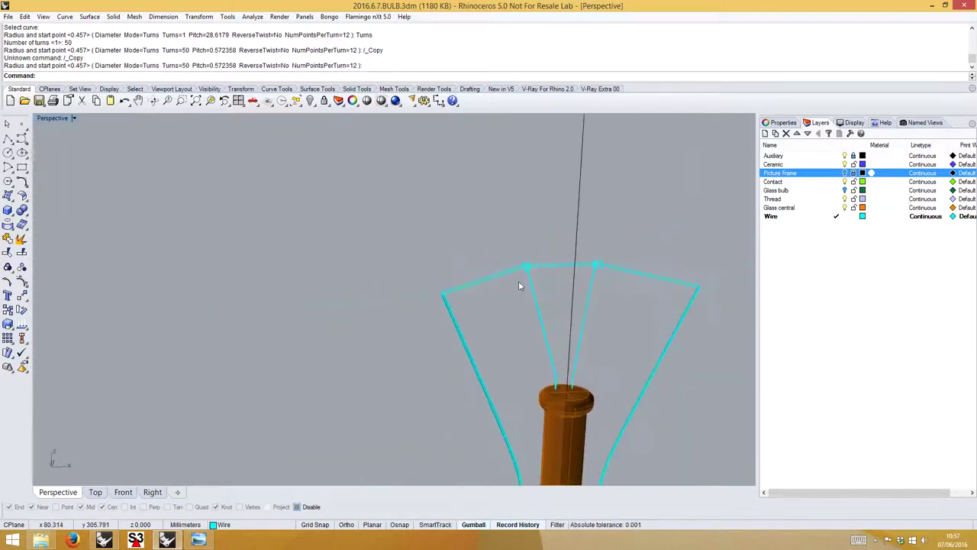
scroll(518, 286, down, 5)
right_drag(552, 290, 468, 310)
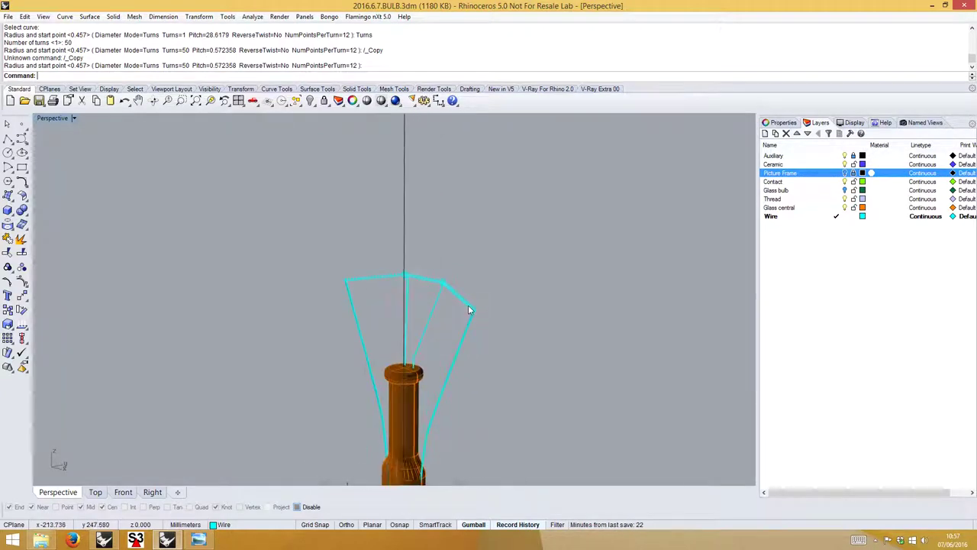
scroll(474, 313, up, 10)
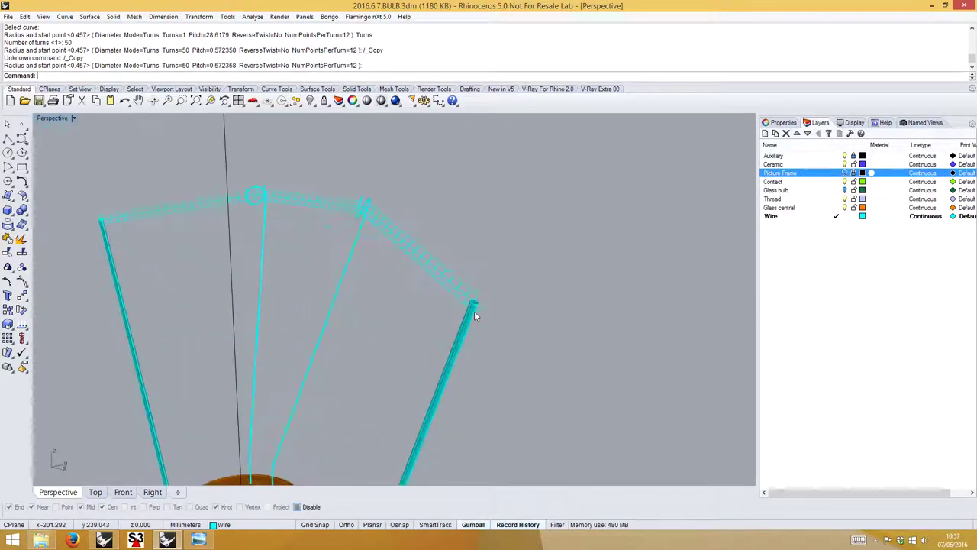
right_drag(454, 304, 290, 285)
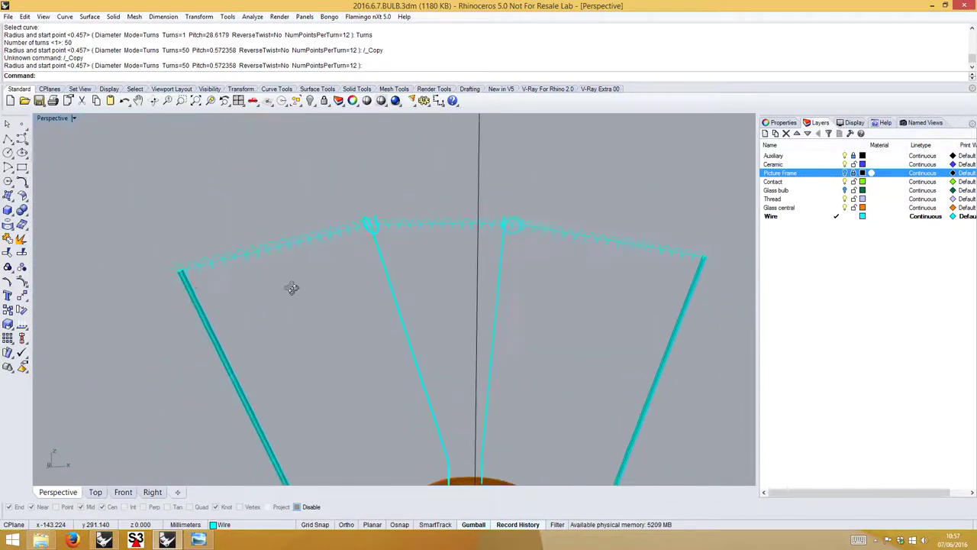
Undo the 50-turn helix and rebuild it around the filament curve with 60 turns and a radius of about 0.27 mm.
key(ctrl+z)
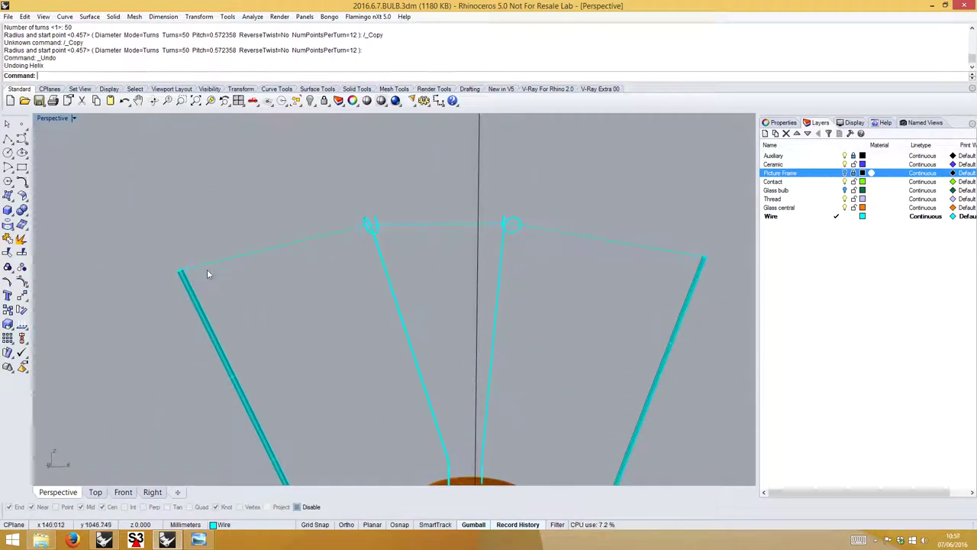
key(Return)
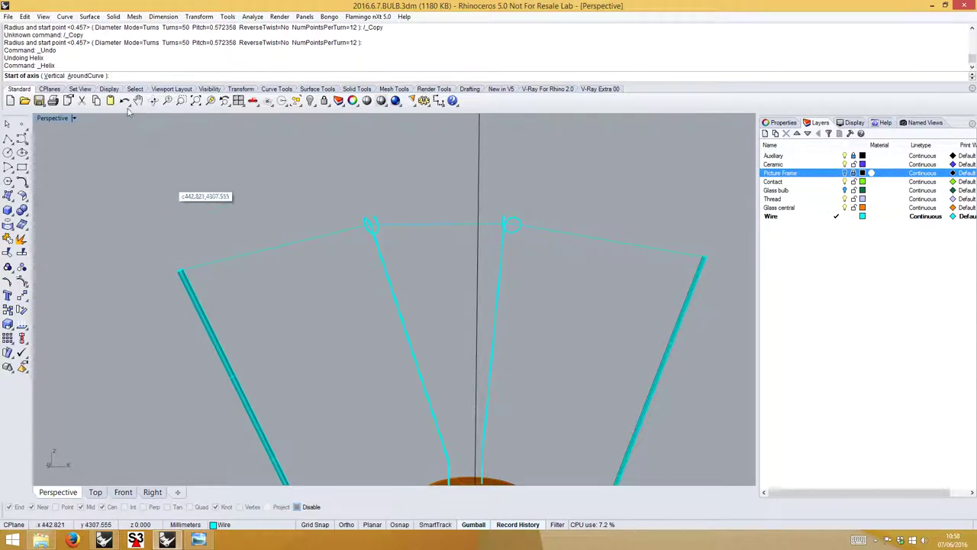
click(85, 75)
click(186, 270)
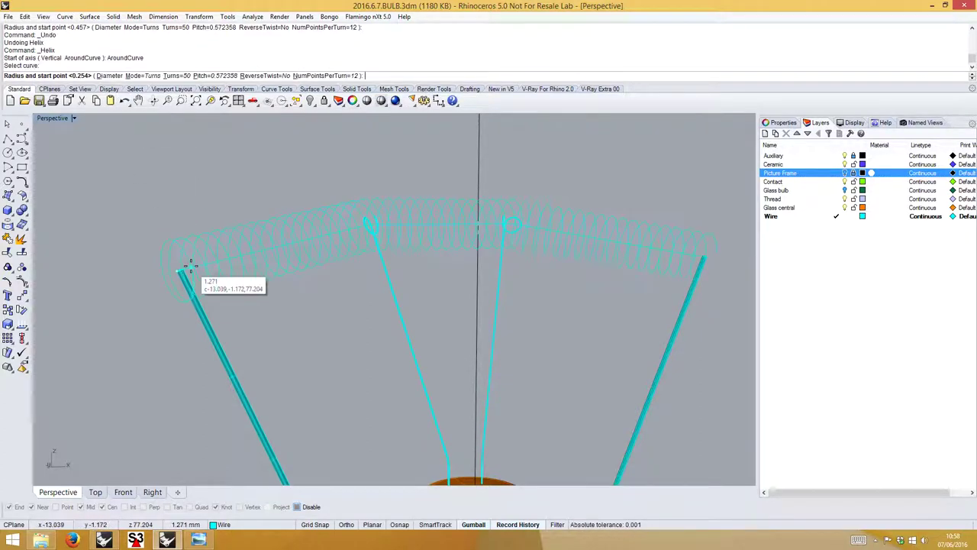
click(179, 76)
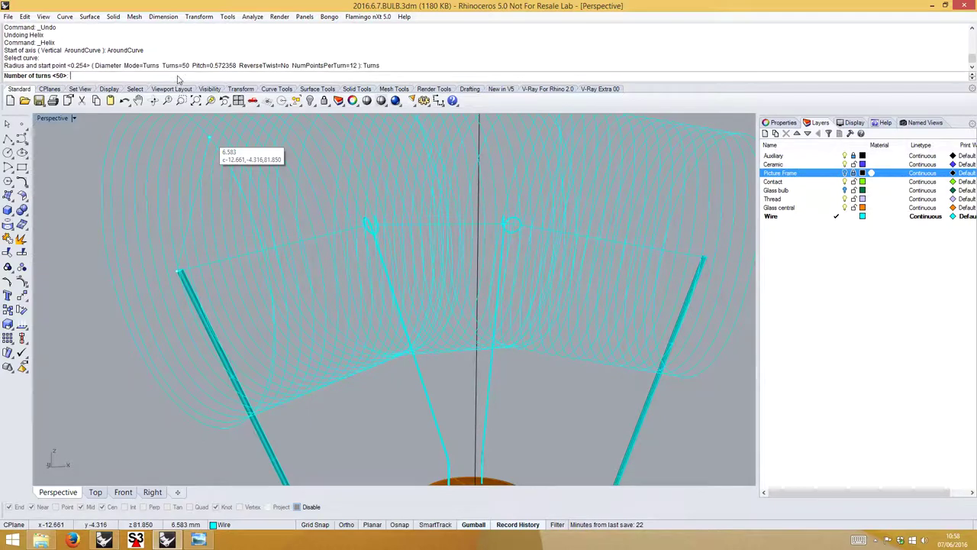
text(60)
key(Return)
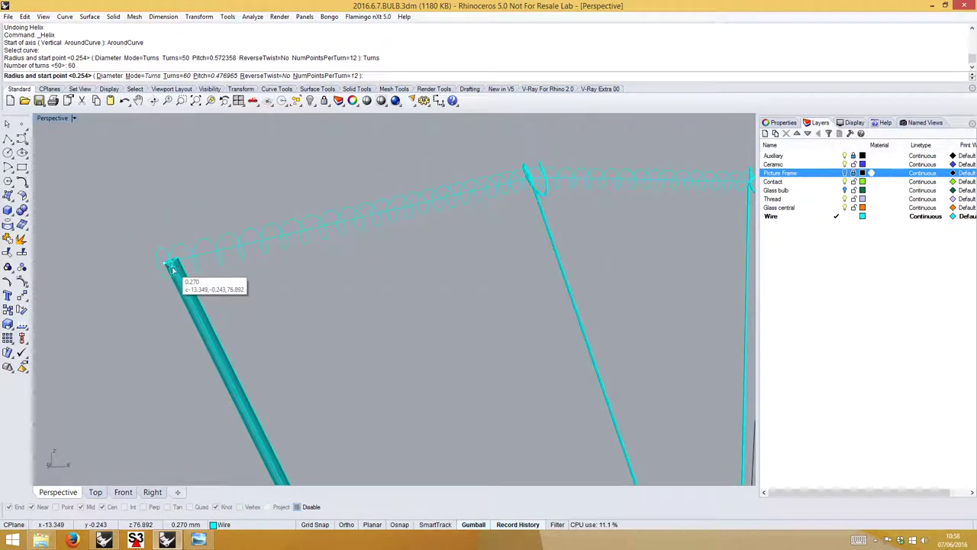
click(173, 267)
Split the coil at a point inside the outer wire's tip and delete the short cut-off end piece.
right_drag(202, 212, 246, 212)
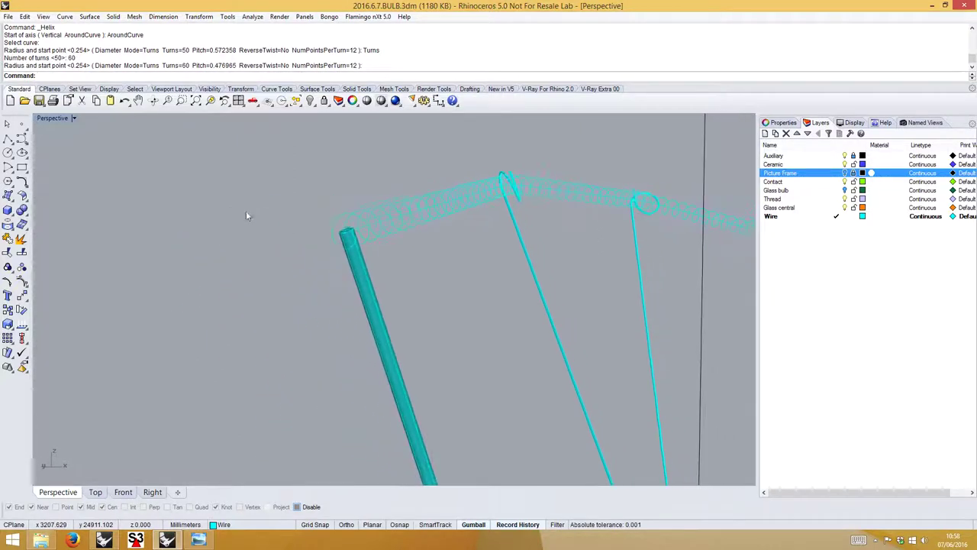
scroll(353, 252, up, 2)
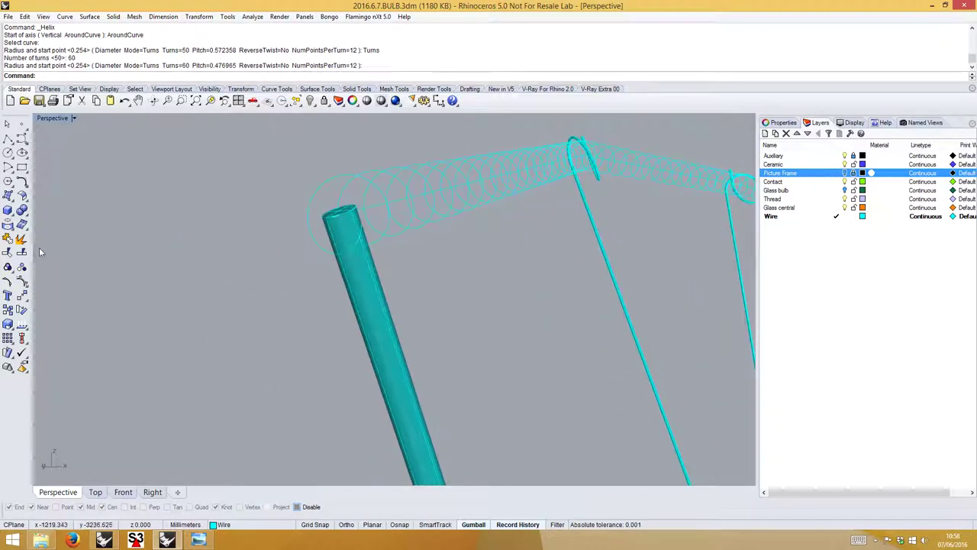
text(Split)
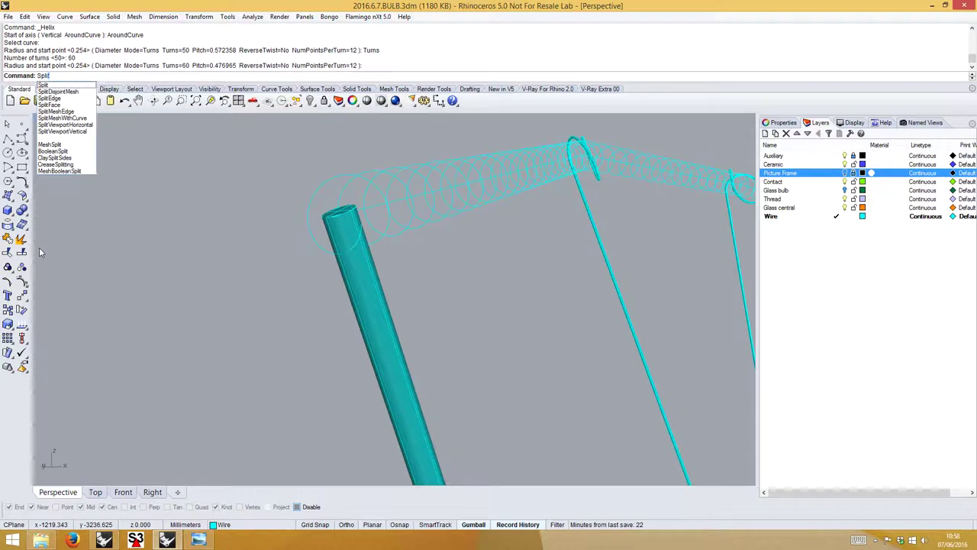
click(48, 87)
click(77, 76)
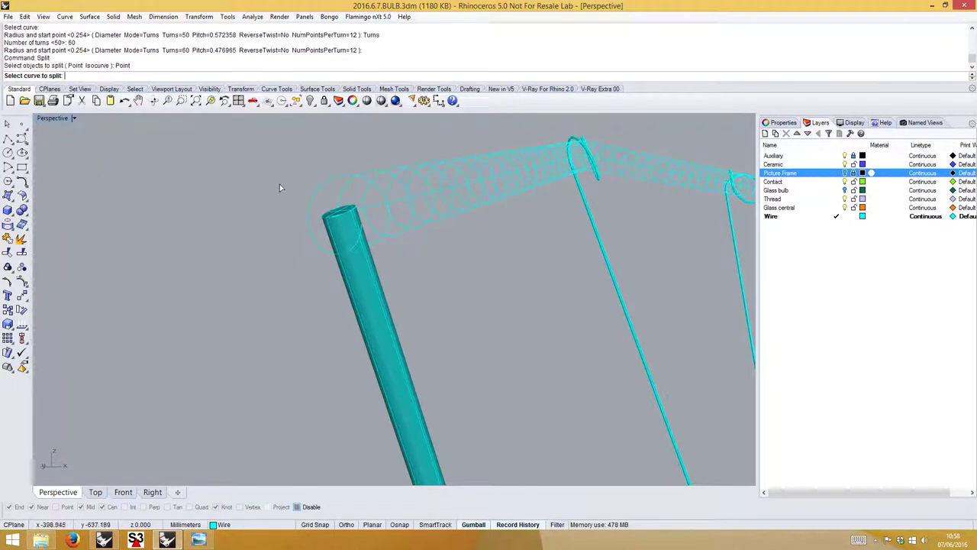
click(356, 255)
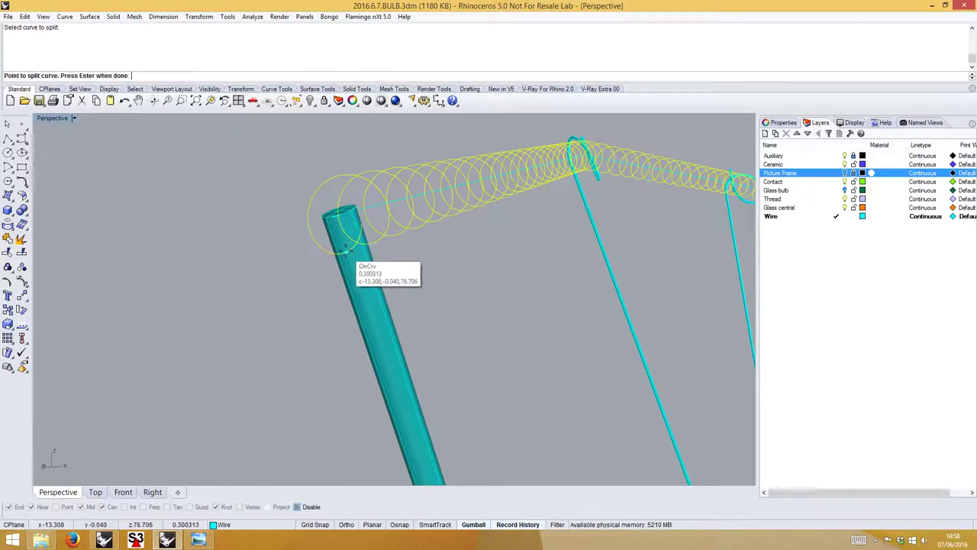
click(390, 255)
key(Return)
click(355, 251)
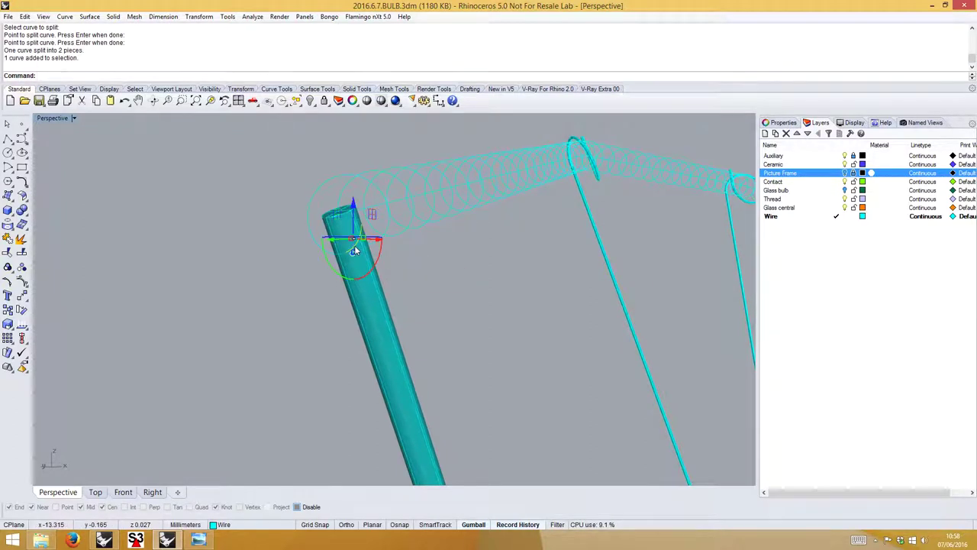
key(Delete)
Inspect the coil's opposite end at the other outer wire, turning on the coil's control points.
key(Home)
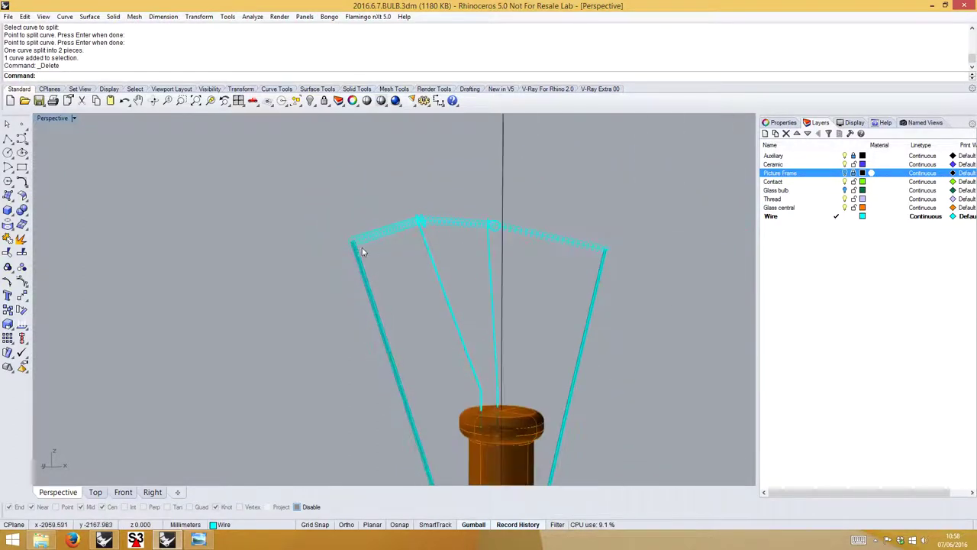
scroll(404, 308, up, 6)
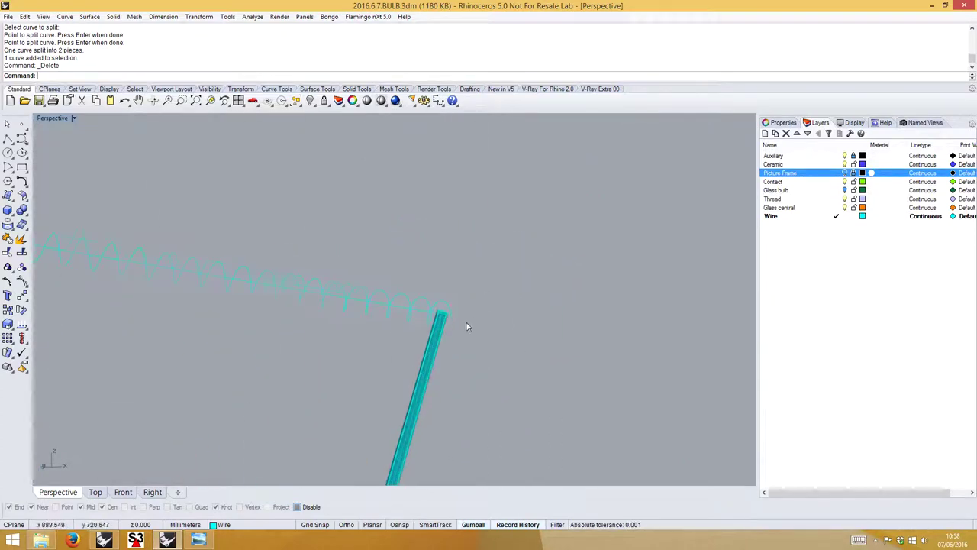
right_drag(632, 305, 618, 304)
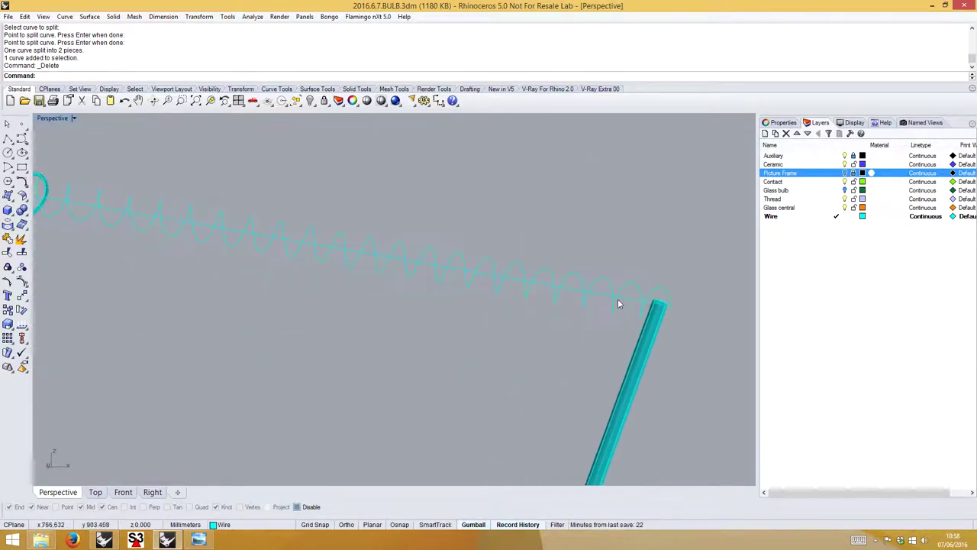
click(666, 298)
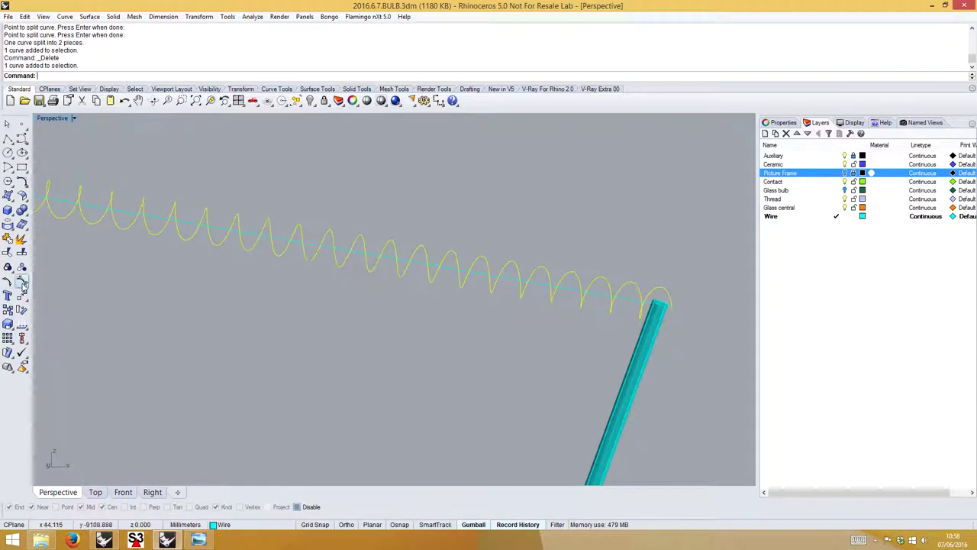
click(9, 307)
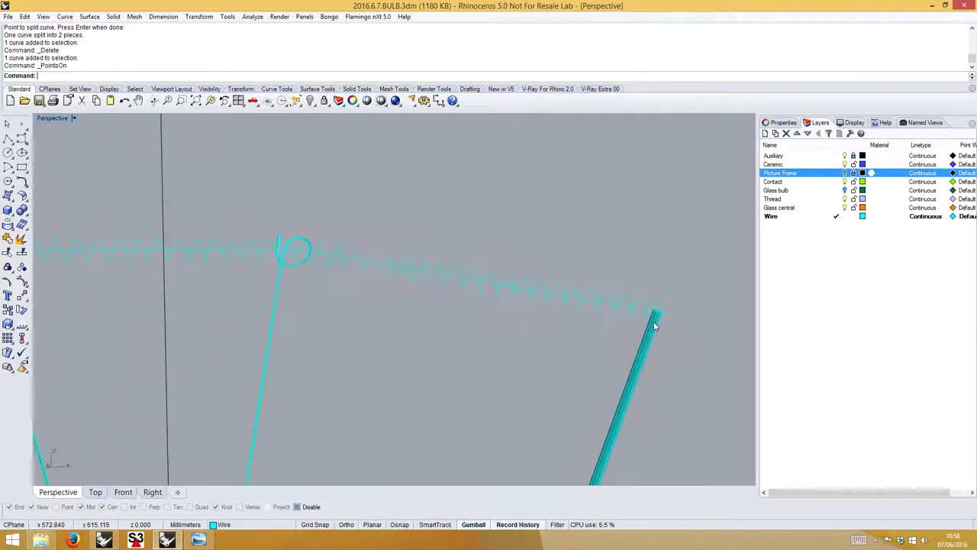
scroll(654, 326, down, 10)
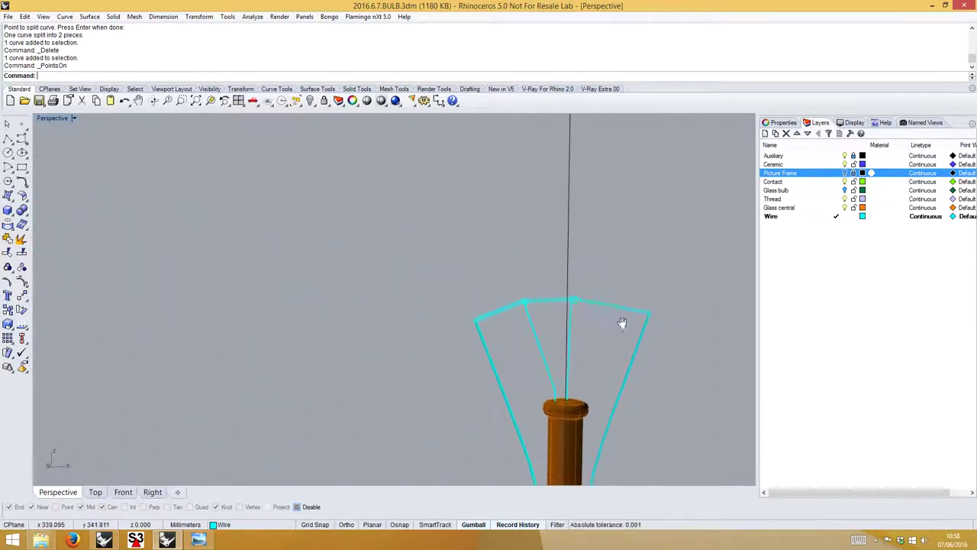
Hide the Auxiliary layer, show the Glass bulb layer and inspect the complete bulb from several sides.
shift+right_drag(622, 323, 502, 362)
scroll(525, 359, down, 3)
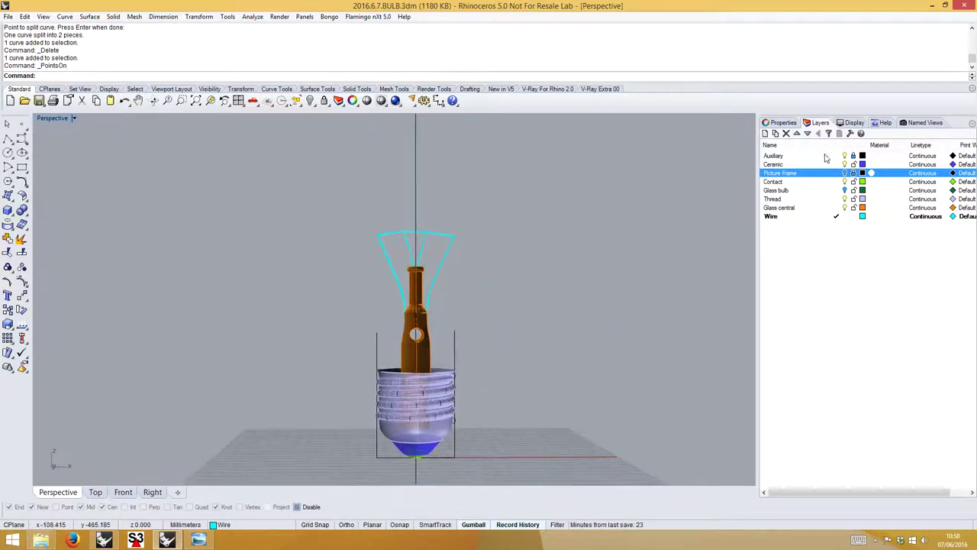
click(844, 172)
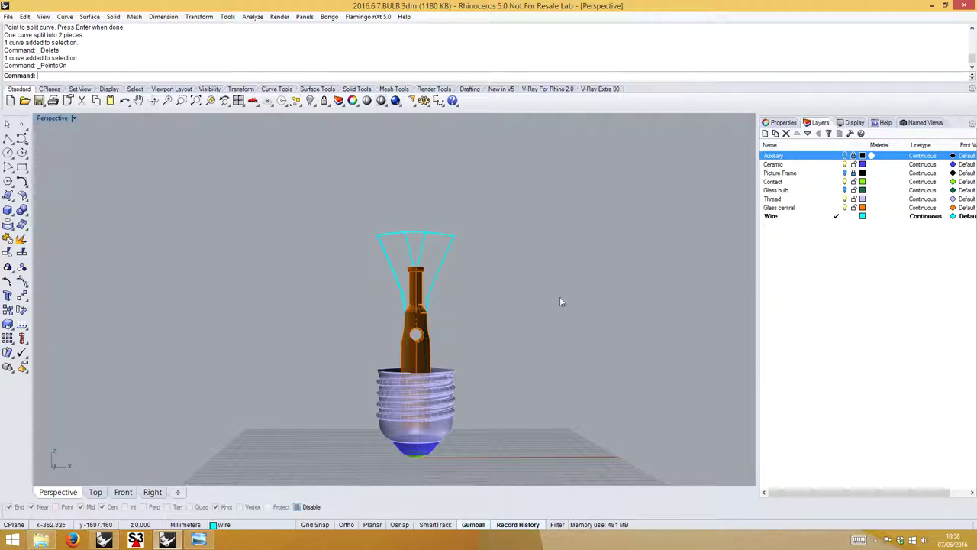
right_drag(559, 302, 505, 284)
click(845, 191)
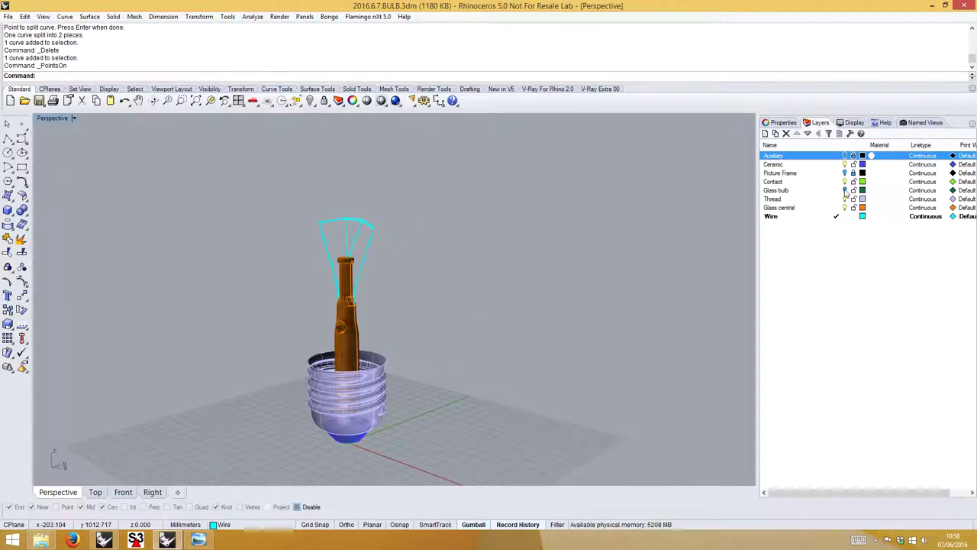
right_drag(610, 287, 329, 243)
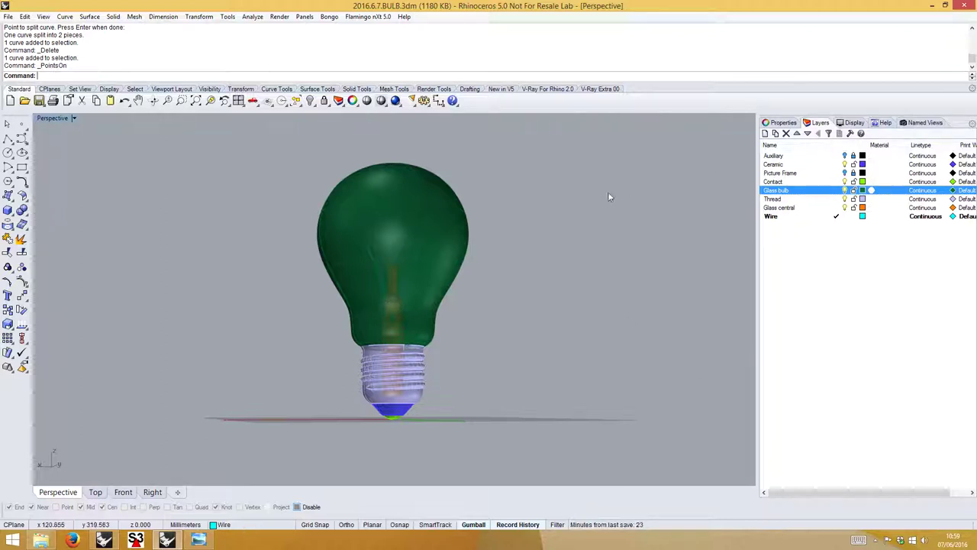
right_drag(514, 253, 548, 283)
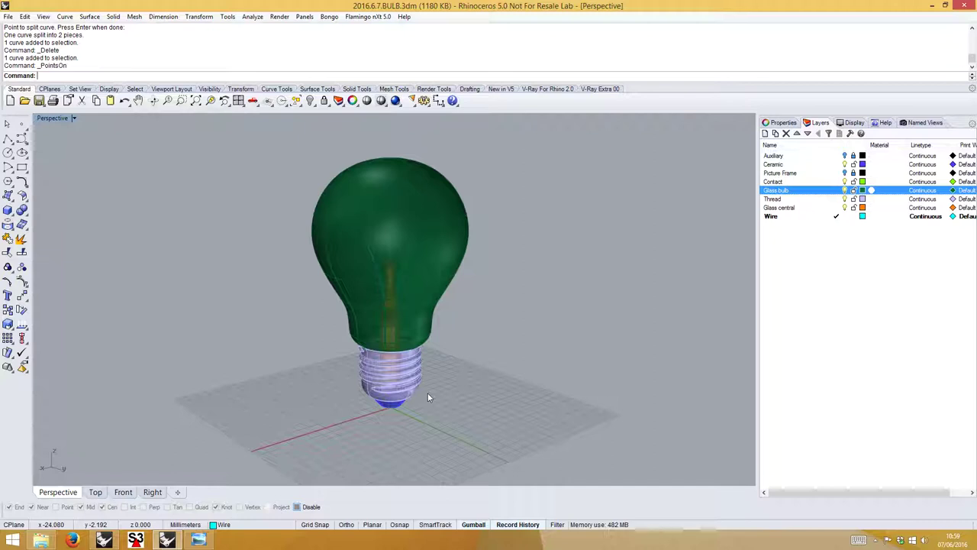
right_drag(423, 406, 439, 390)
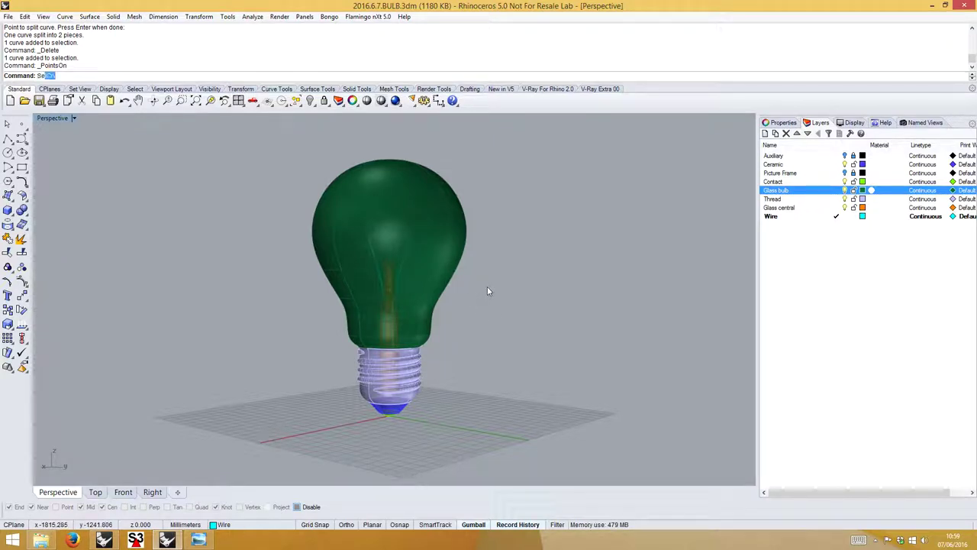
Select all curves with SelCrv and move them to the Auxiliary layer.
text(l)
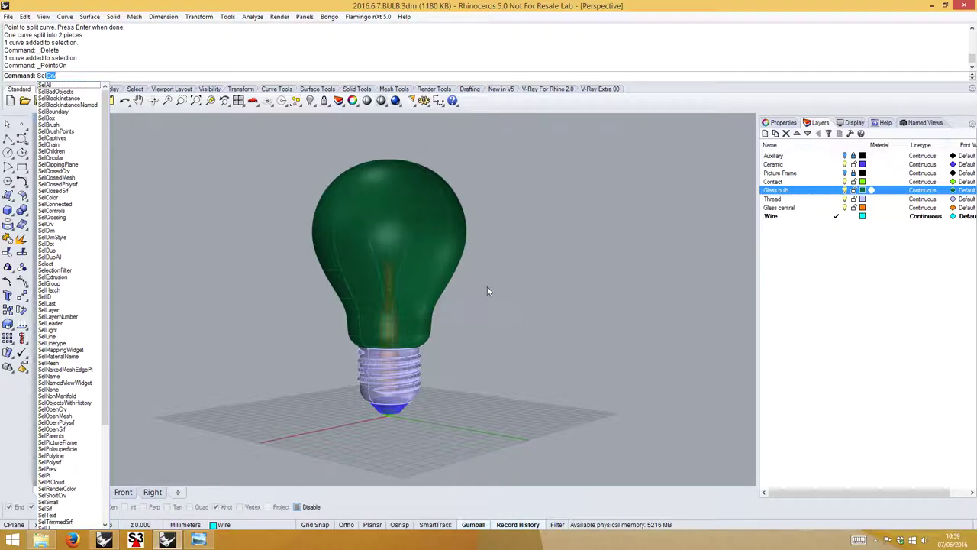
text(C)
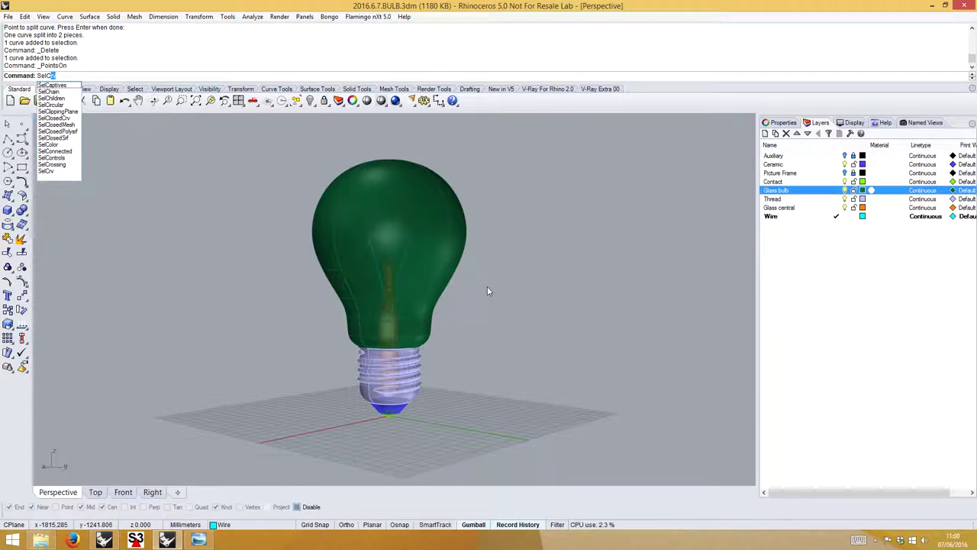
key(Up)
key(Up)
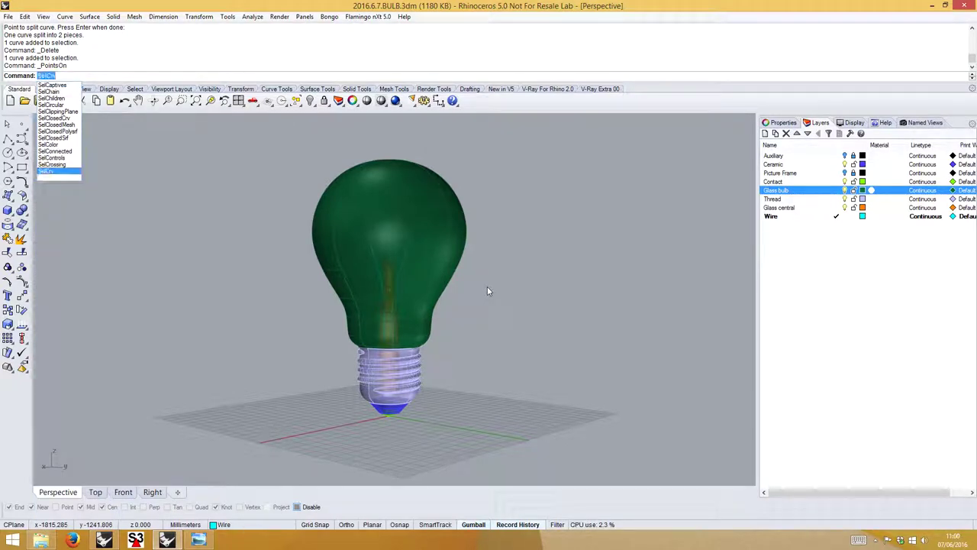
key(Return)
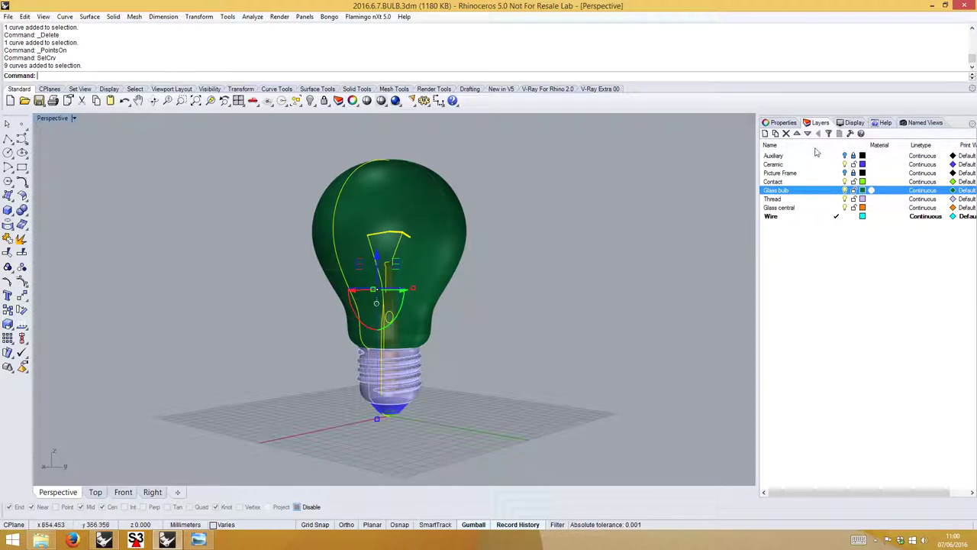
right_click(805, 156)
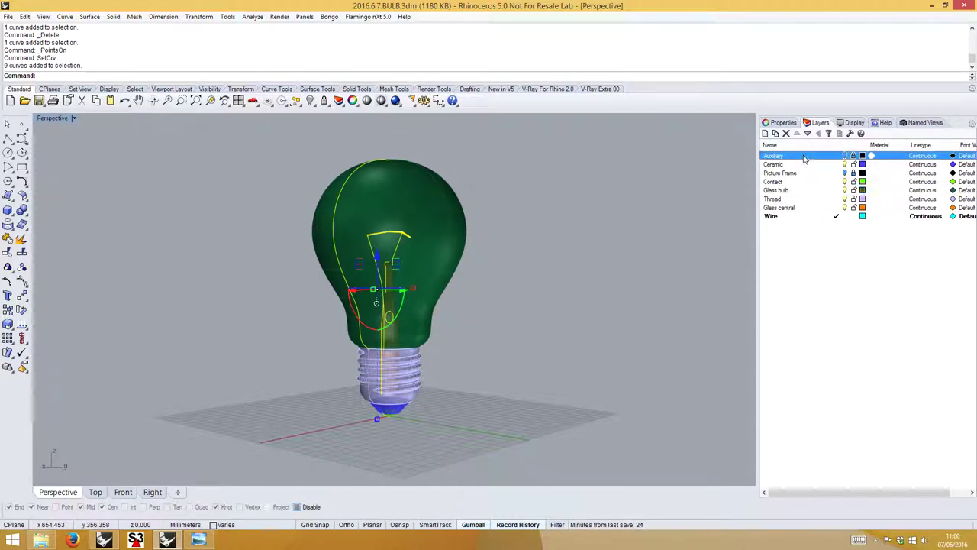
click(843, 333)
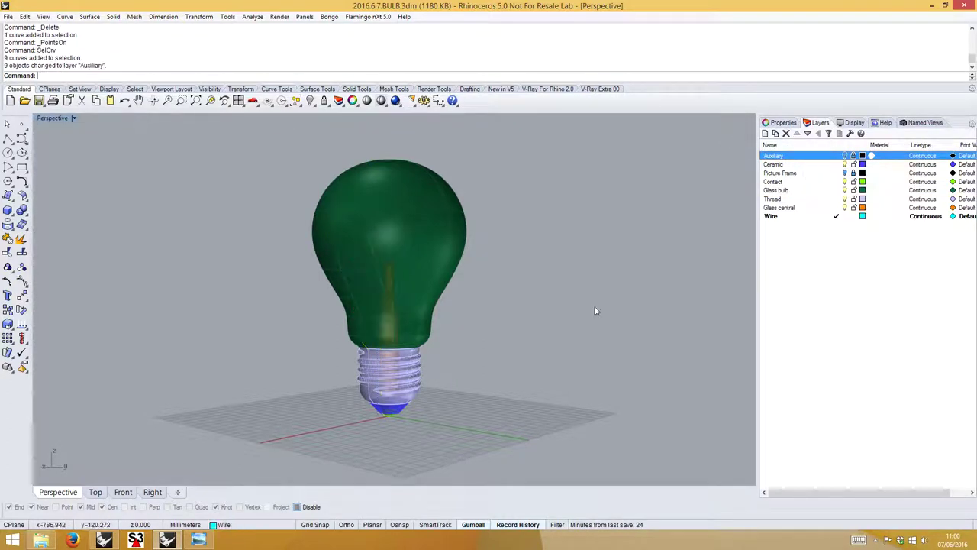
Undo the Glass bulb visibility change and the transfer of the curves to the Auxiliary layer.
click(844, 190)
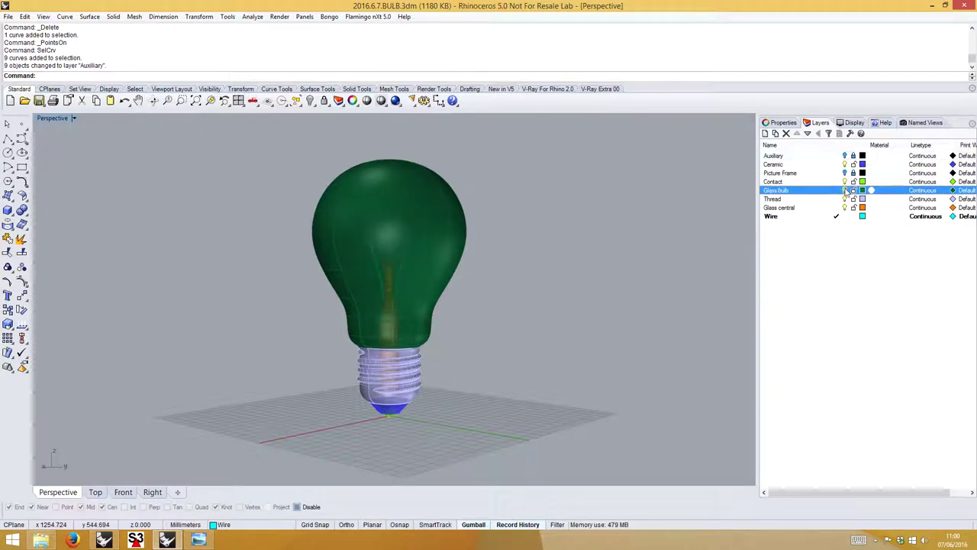
key(ctrl+z)
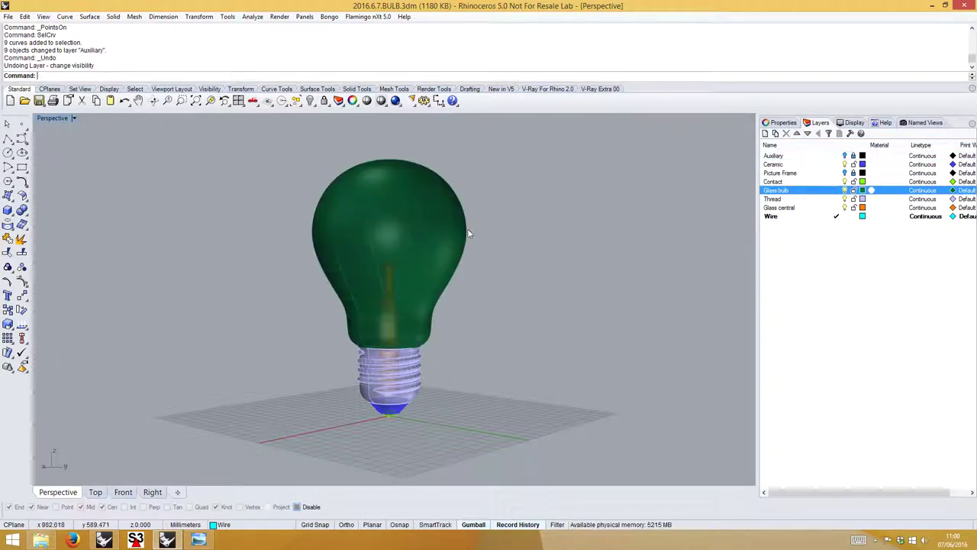
key(ctrl+z)
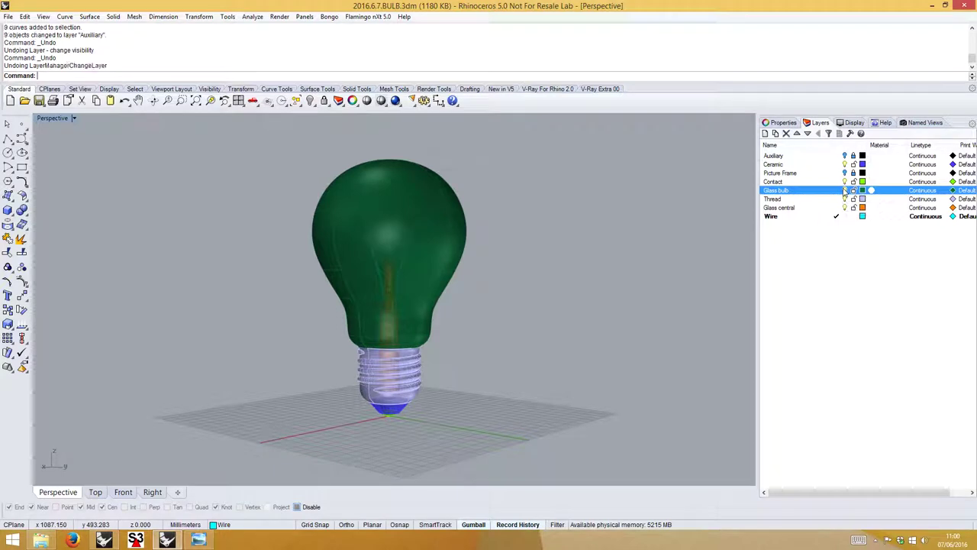
Hide the Glass bulb layer and select the filament coil curve running between the outer wires.
click(844, 190)
right_drag(519, 244, 340, 251)
scroll(381, 246, up, 5)
click(340, 256)
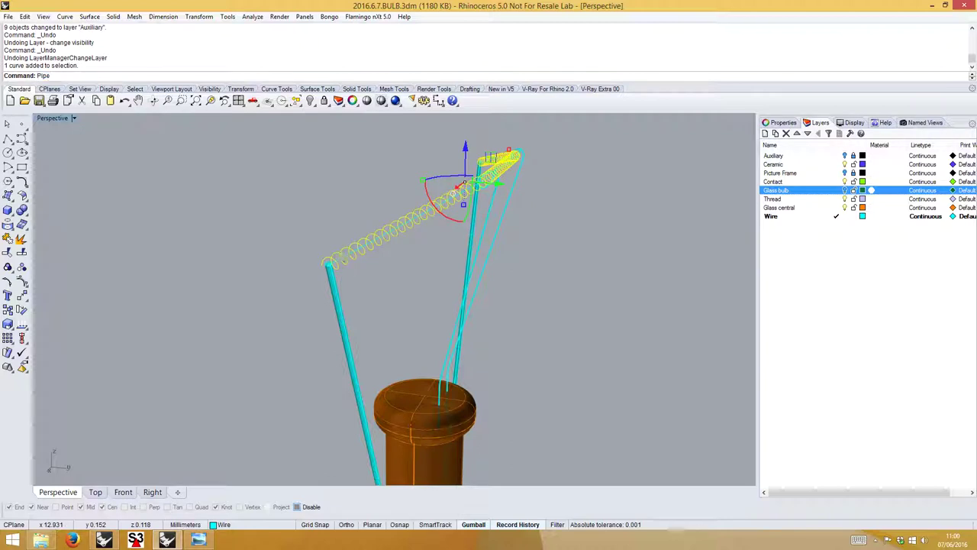
Try a flat-capped pipe of 0.1 mm diameter along the filament coil, and undo it.
text(Pipe)
key(Return)
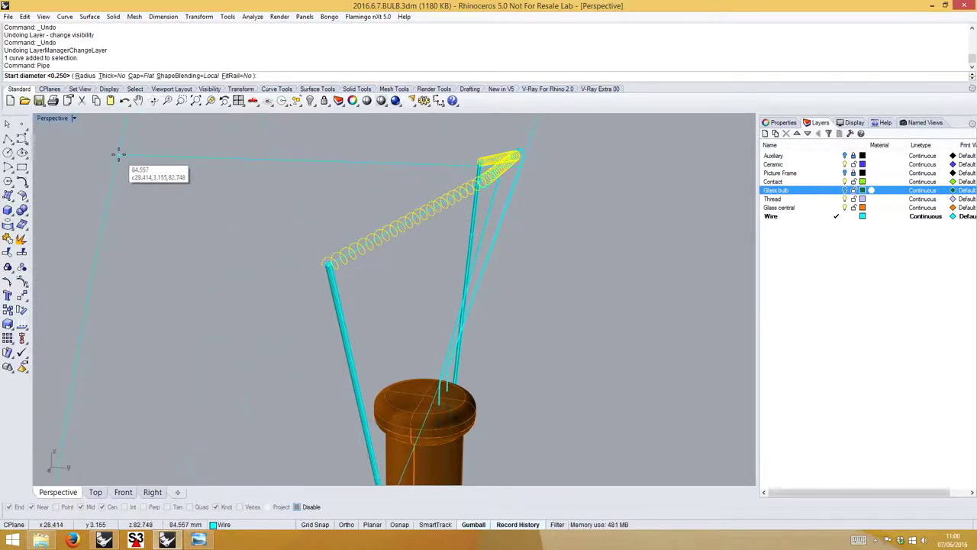
text(0.1)
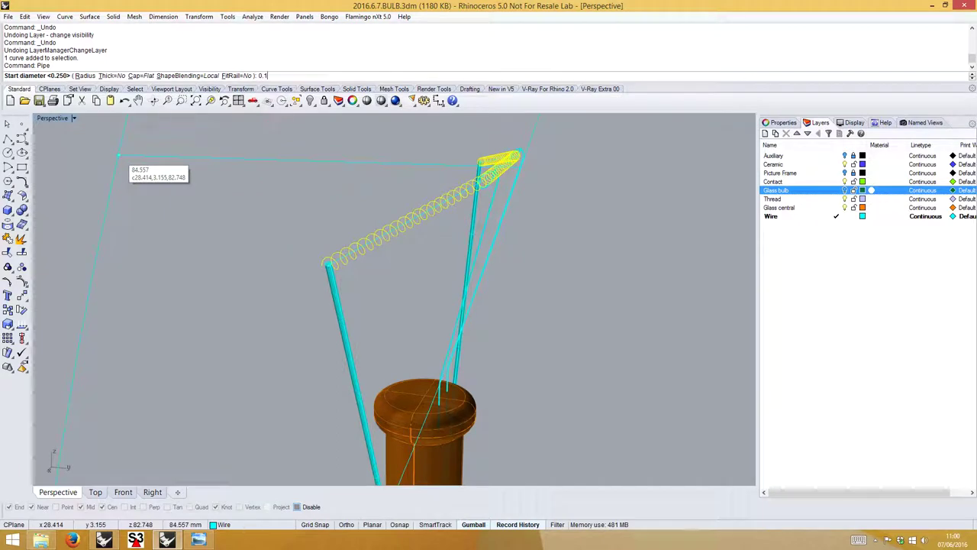
key(Return)
key(Return)
key(Return)
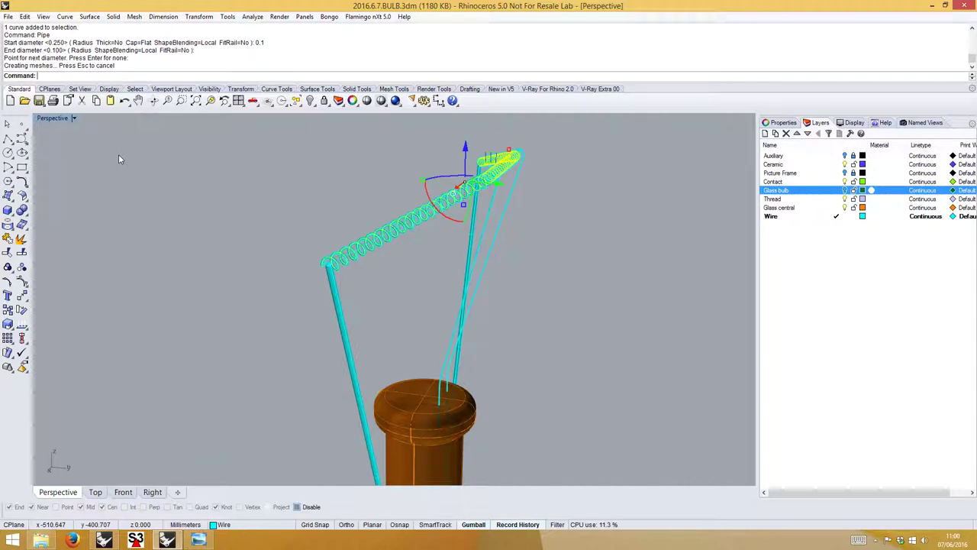
key(ctrl+z)
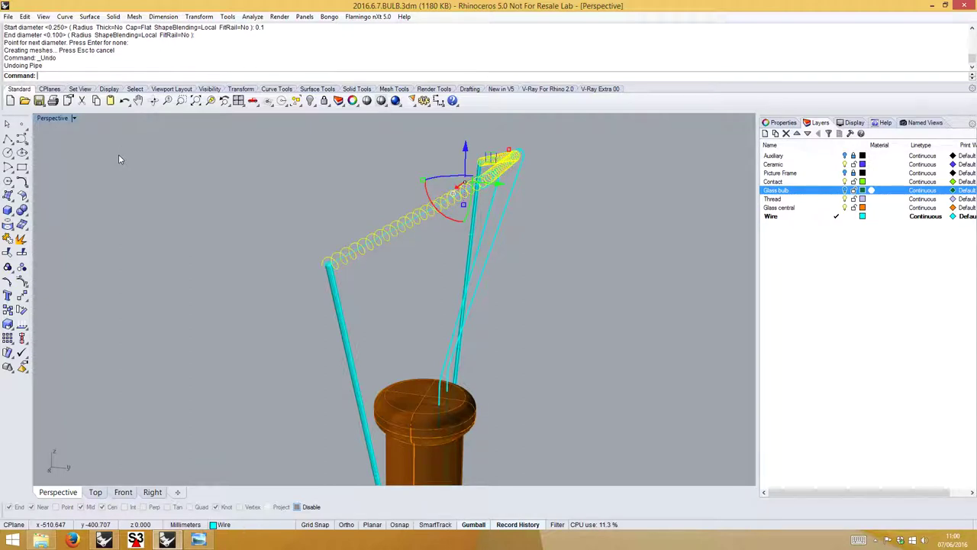
Pipe the selected filament coil with flat caps and a diameter of 0.05 mm at both ends.
right_click(119, 156)
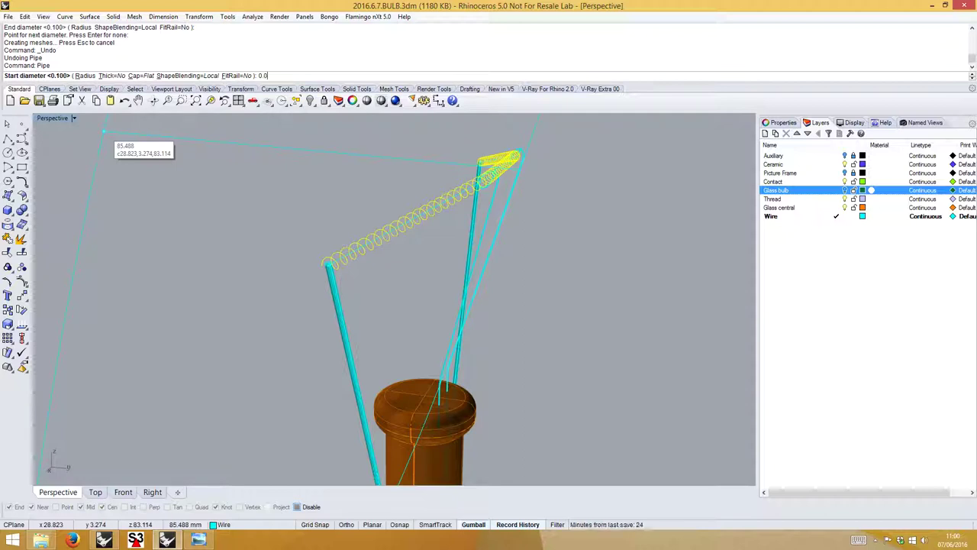
text(0.05)
key(Return)
key(Return)
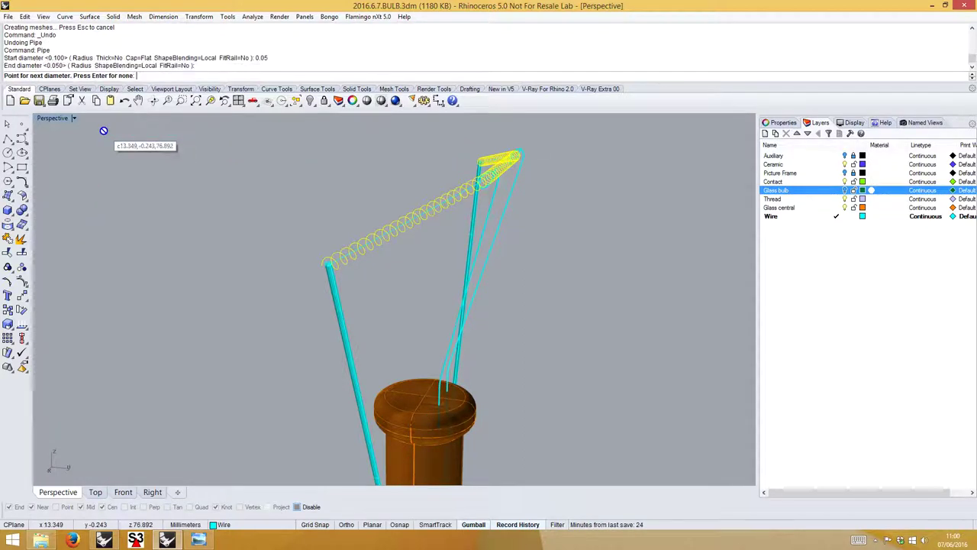
key(Return)
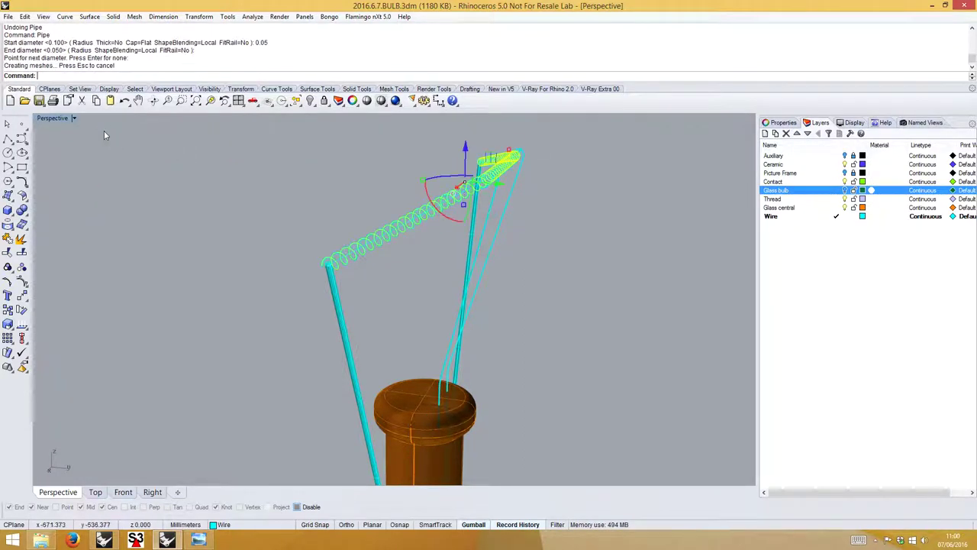
key(Escape)
Select every visible curve with SelCrv and change their layer to Auxiliary.
right_drag(341, 254, 281, 209)
text(elC)
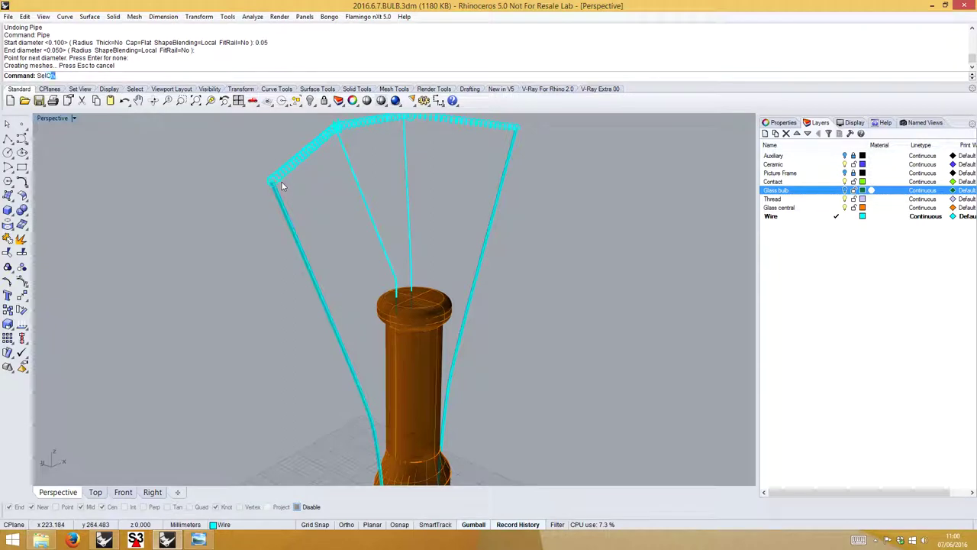
text(rv)
key(Return)
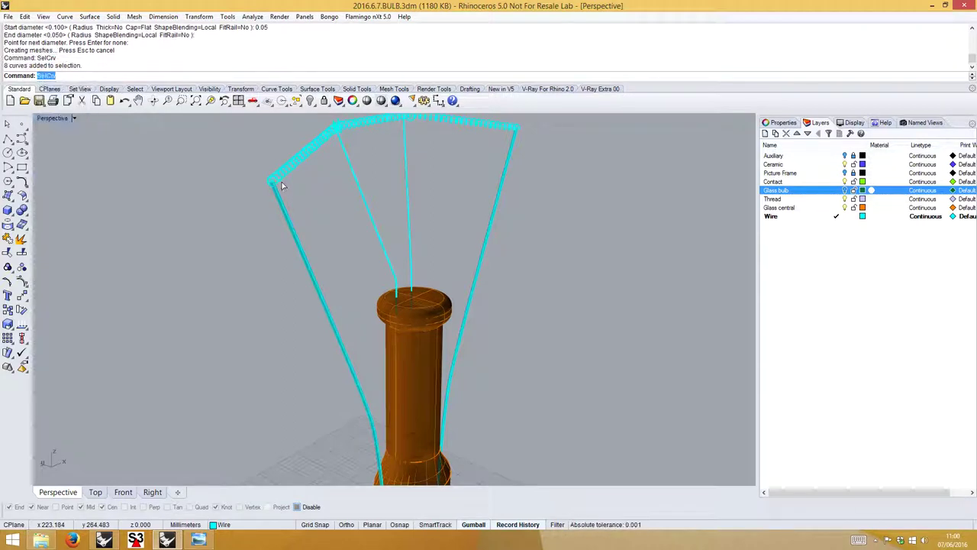
right_click(788, 161)
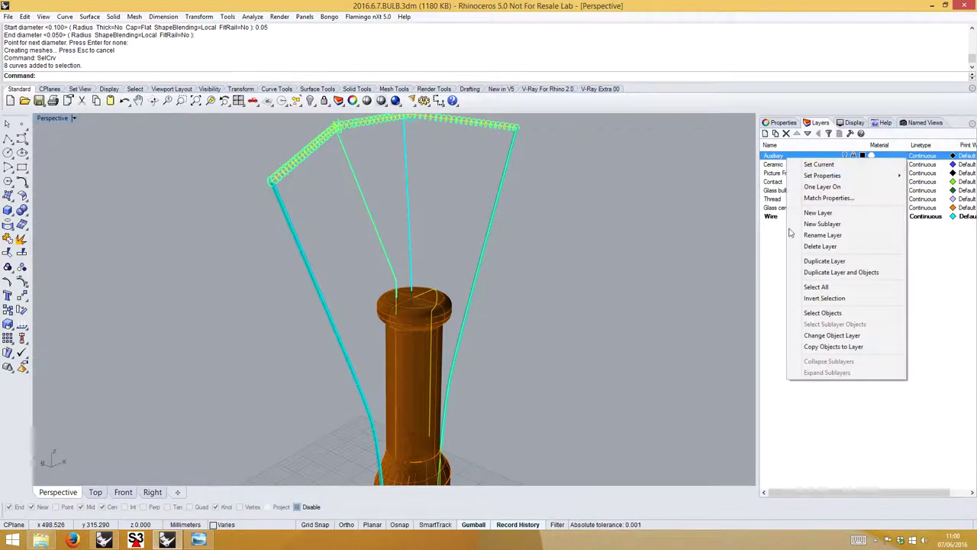
click(824, 335)
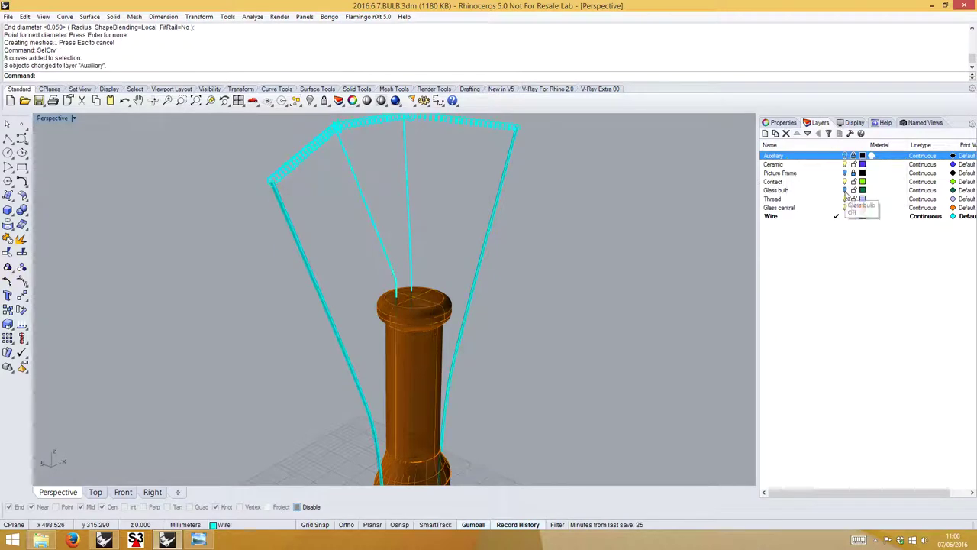
Show the Glass bulb layer and group all visible parts of the bulb into one object.
click(845, 190)
scroll(617, 255, down, 8)
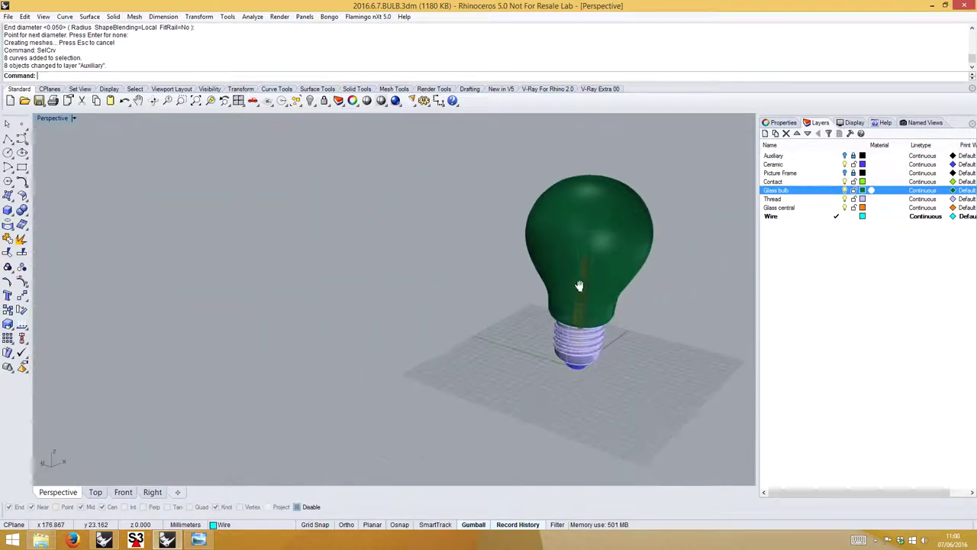
shift+right_drag(579, 285, 559, 267)
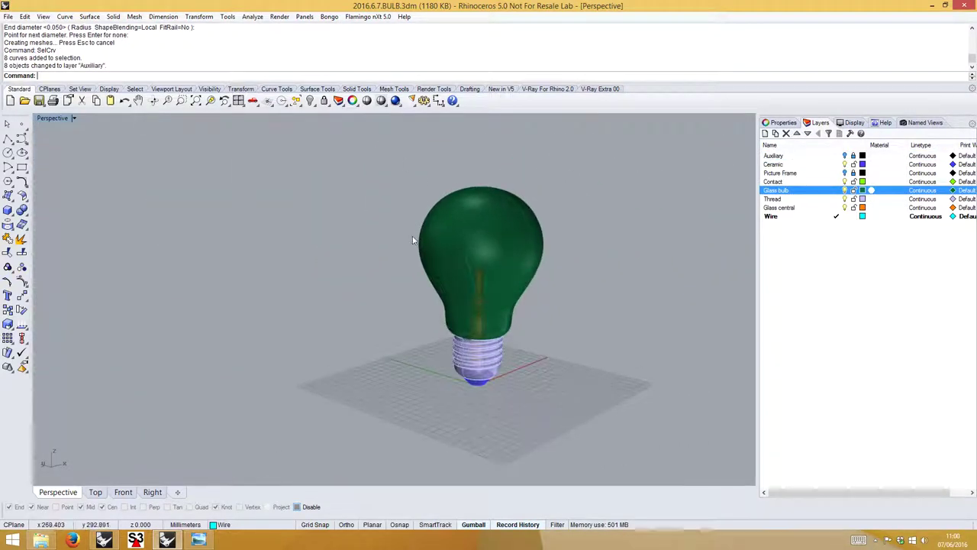
drag(394, 151, 557, 421)
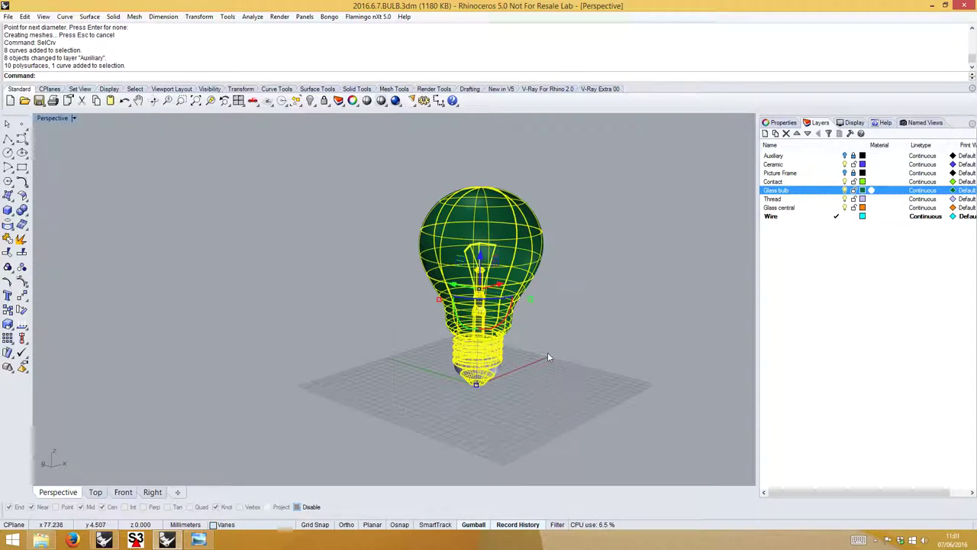
right_drag(547, 358, 512, 336)
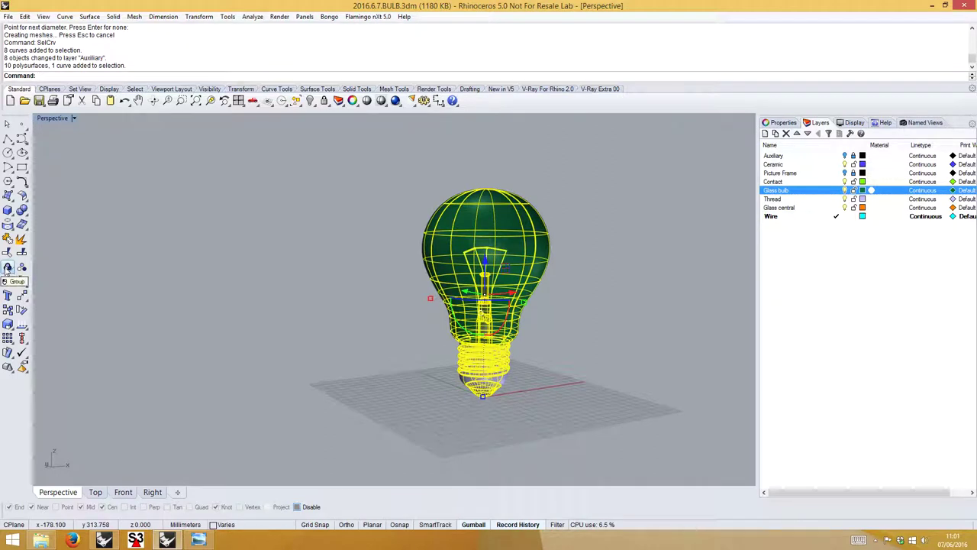
click(7, 267)
click(419, 241)
click(432, 240)
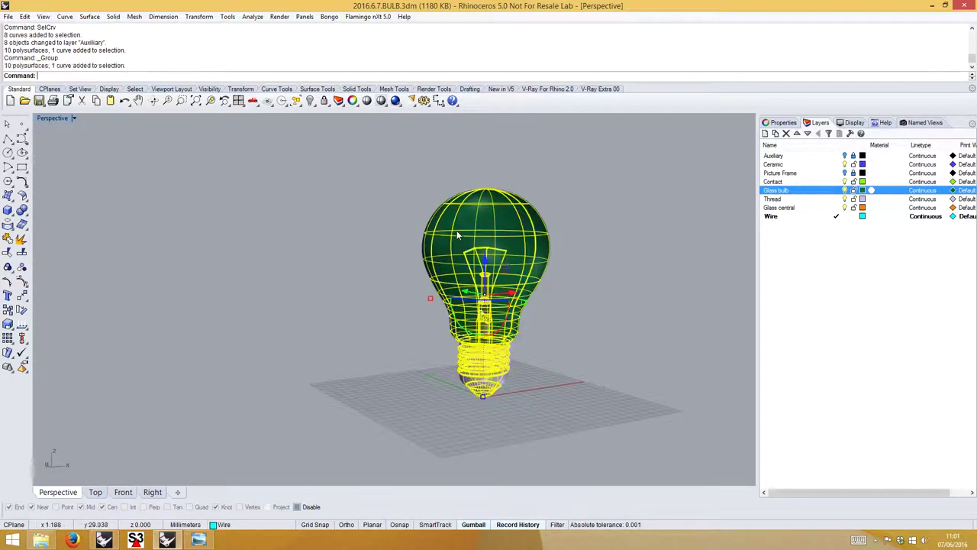
Copy the grouped bulb about 132 mm along the X axis with Ortho on.
right_drag(342, 280, 379, 235)
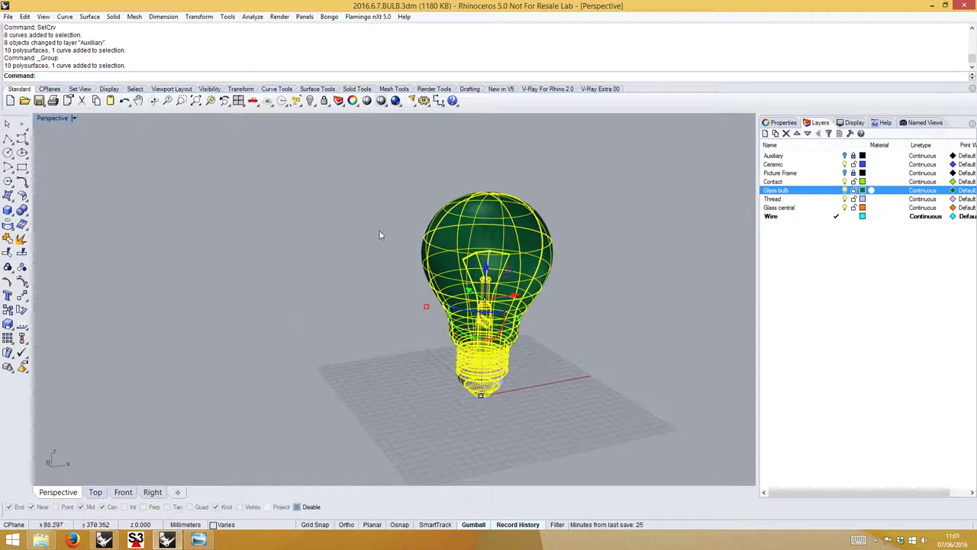
click(8, 309)
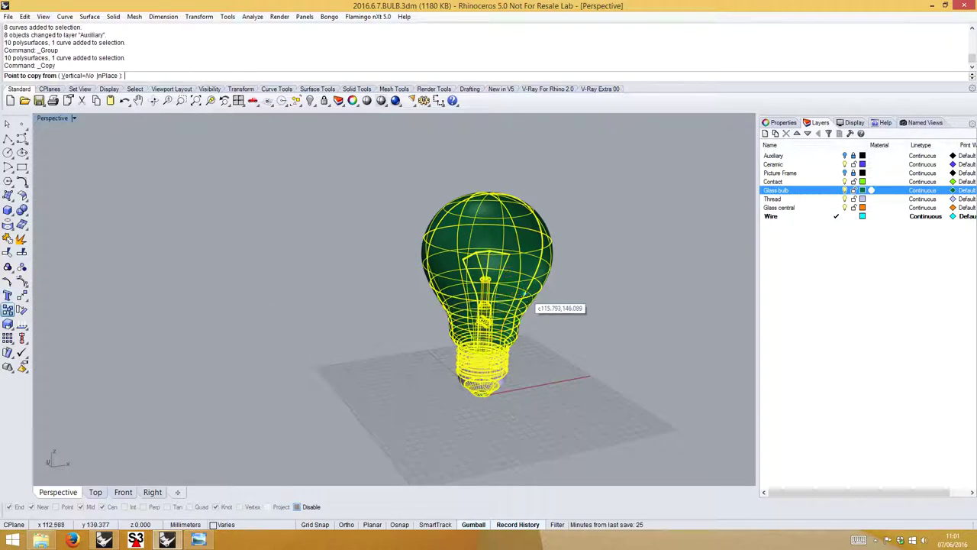
click(518, 387)
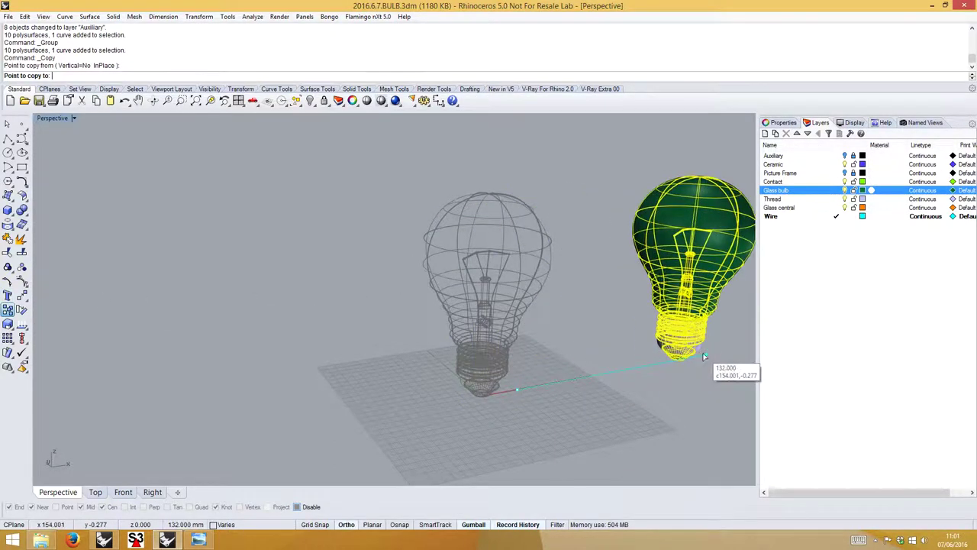
key(F8)
click(695, 389)
key(Escape)
Hide the original bulb at the grid origin, leaving the copy visible.
shift+right_drag(691, 392, 435, 373)
click(284, 271)
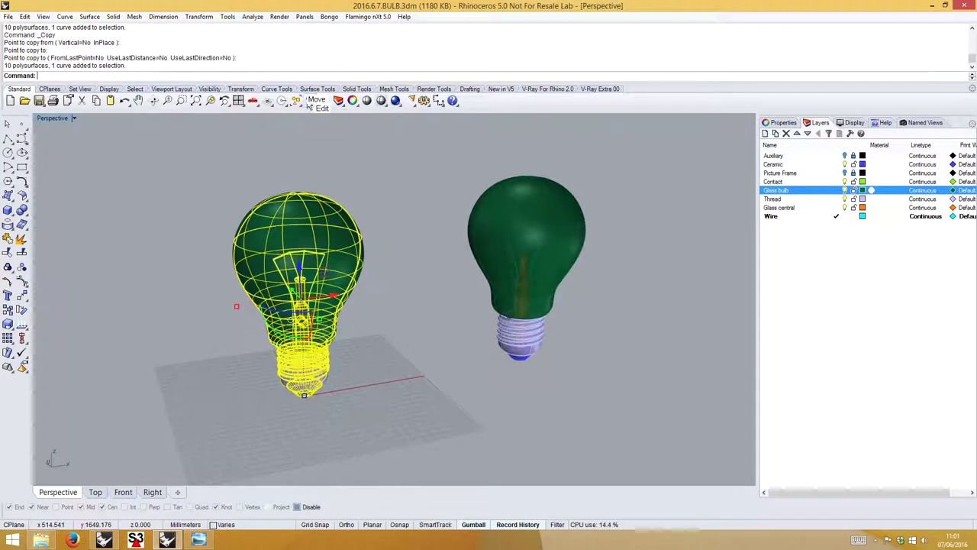
key(Escape)
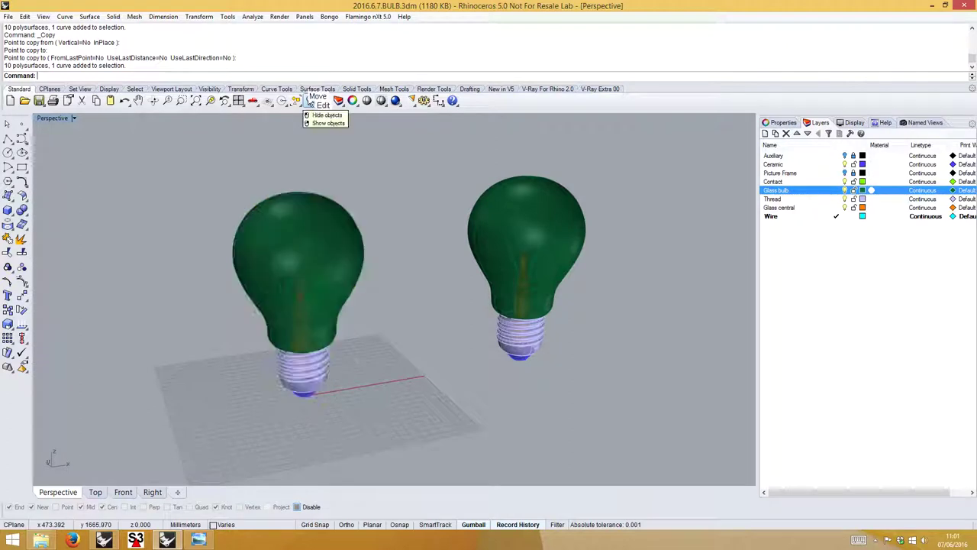
click(329, 224)
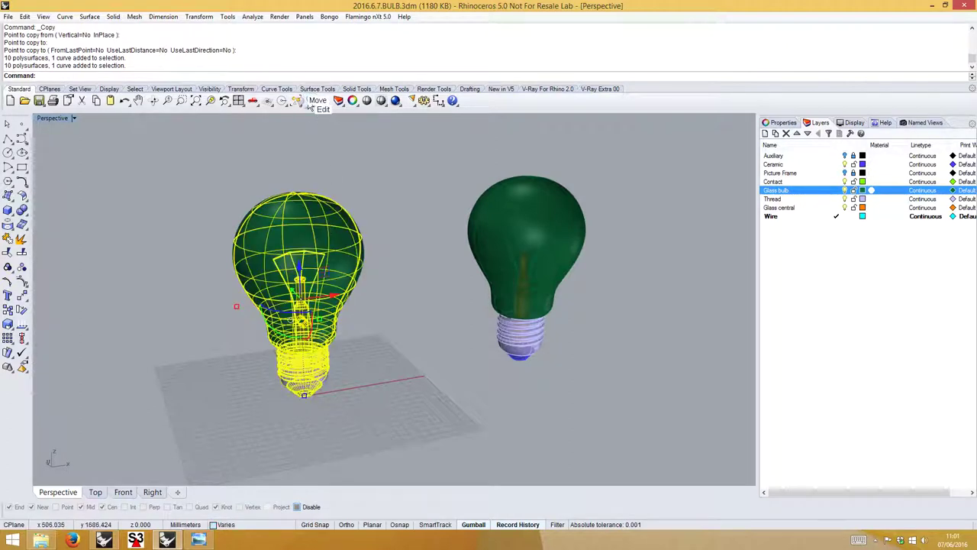
click(370, 177)
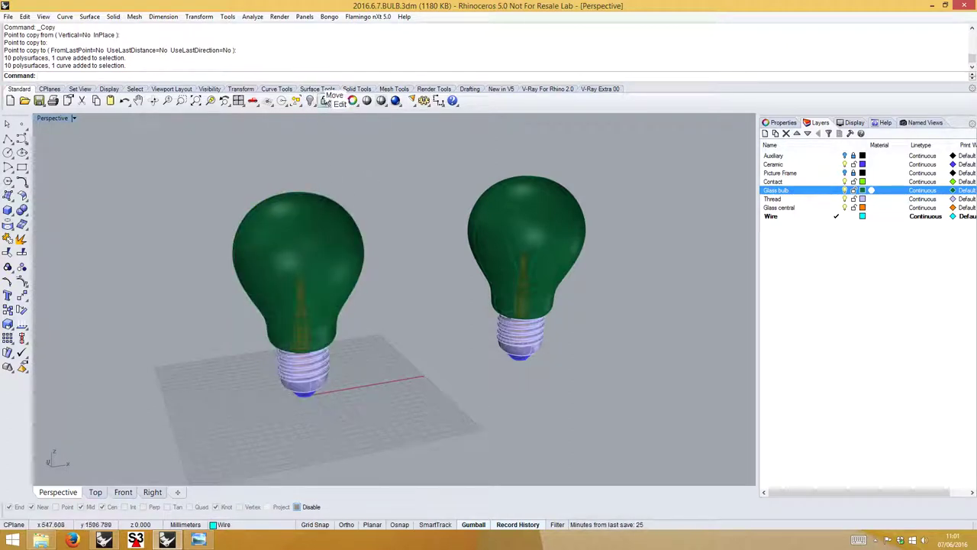
click(294, 305)
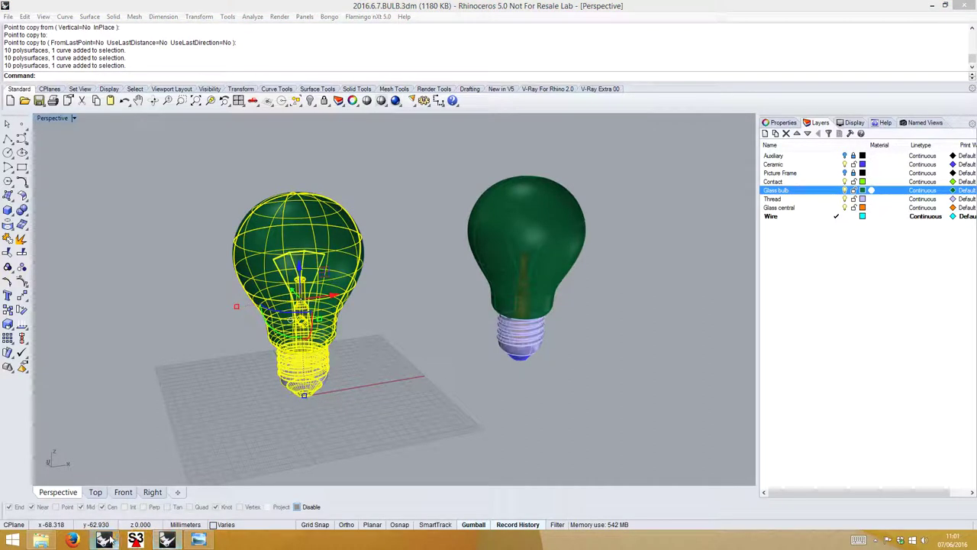
click(107, 540)
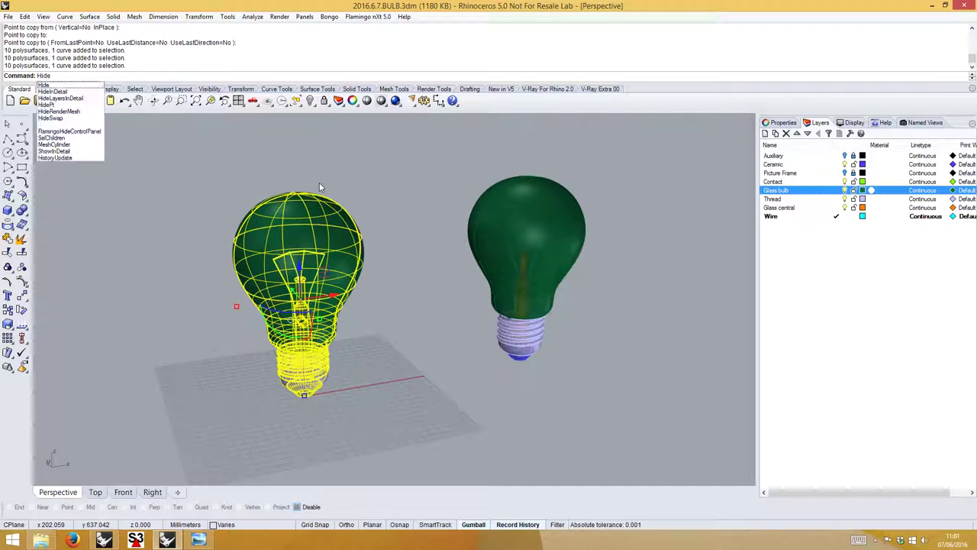
key(Return)
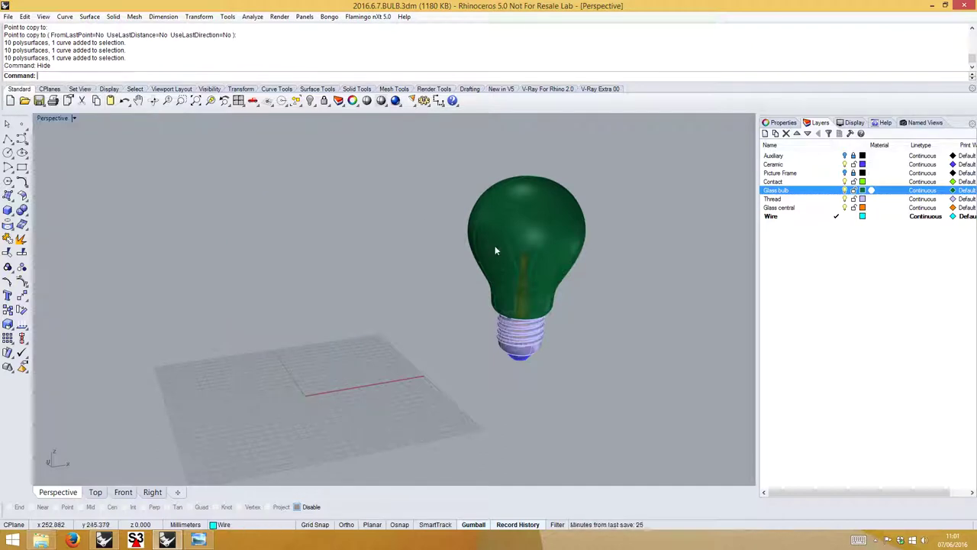
mouse_move(388, 277)
right_down()
mouse_move(441, 275)
mouse_move(412, 290)
right_up()
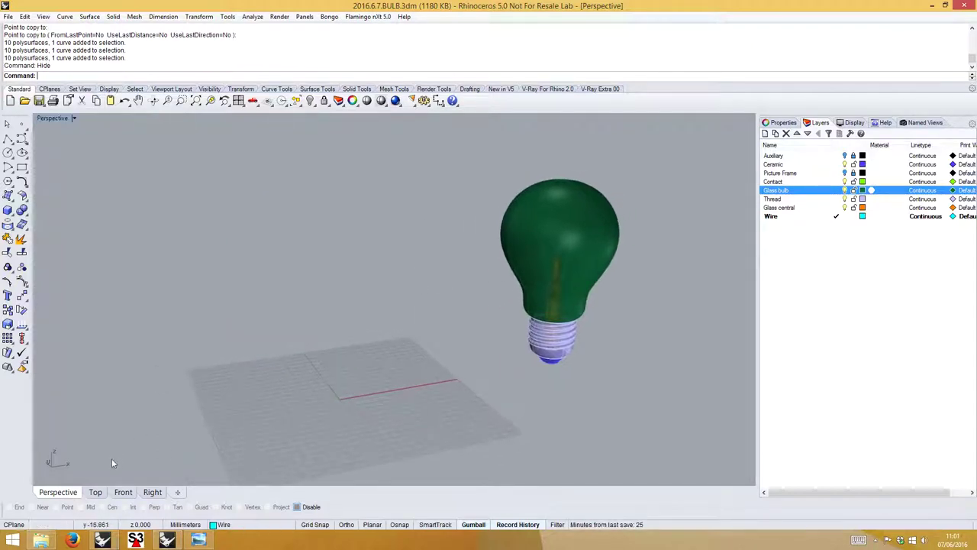
click(96, 493)
click(58, 491)
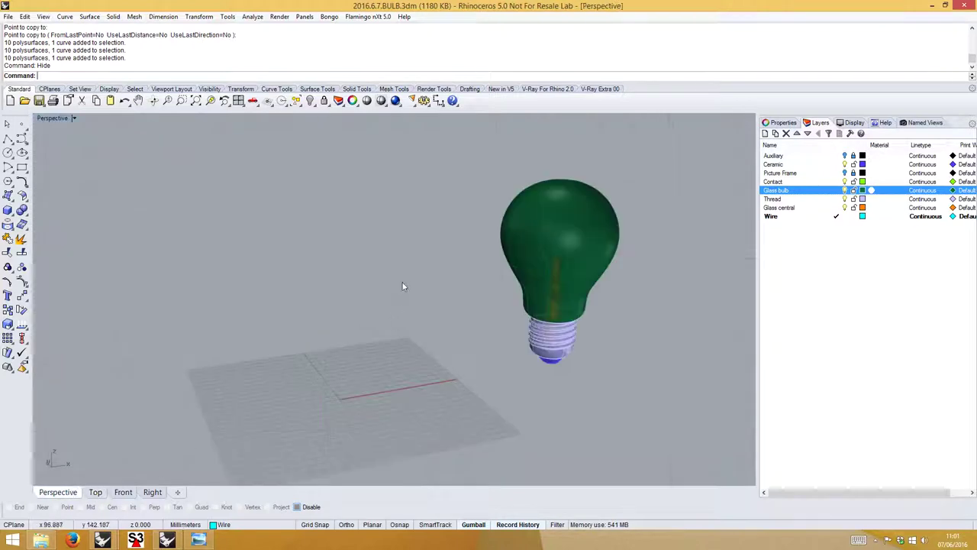
shift+right_click(238, 101)
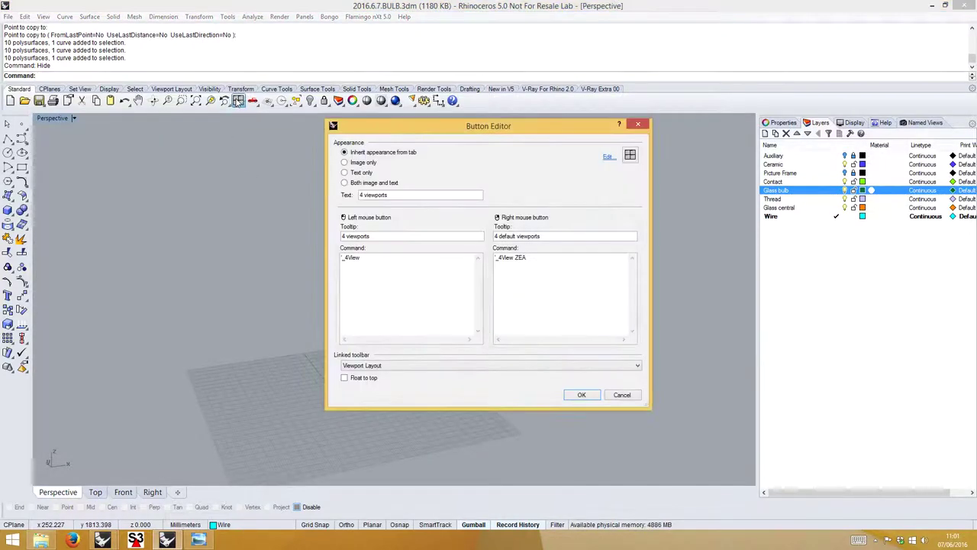
click(637, 125)
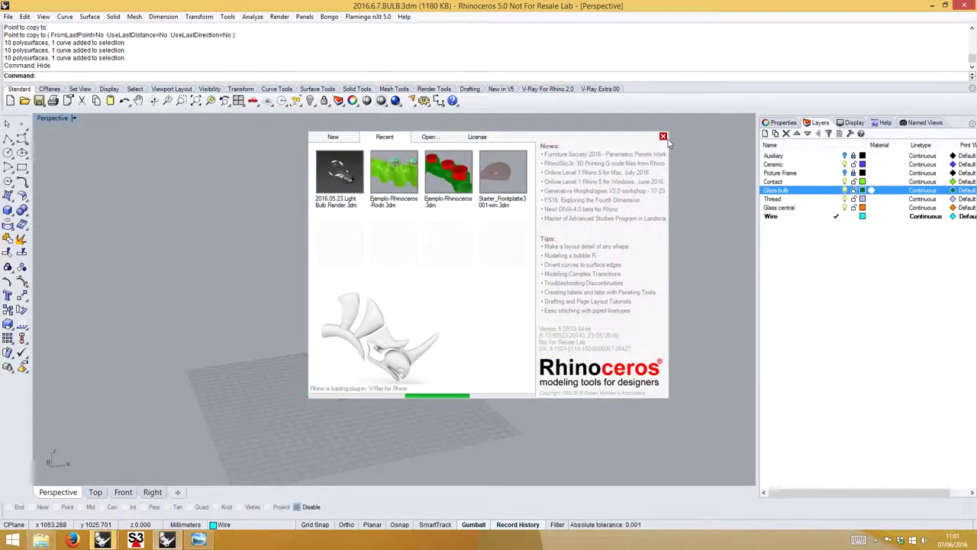
Save the bulb model file and dismiss the Rhinoceros start-up window.
click(7, 16)
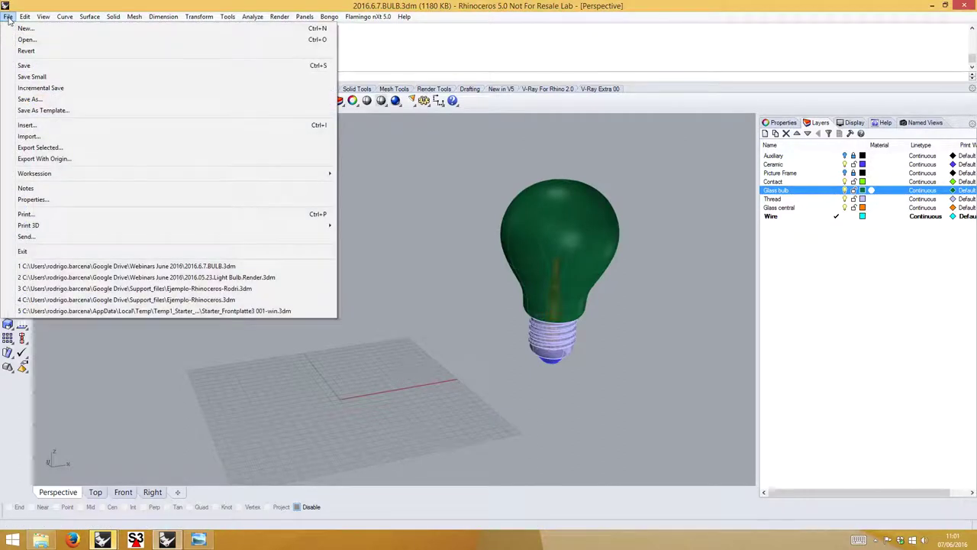
click(25, 65)
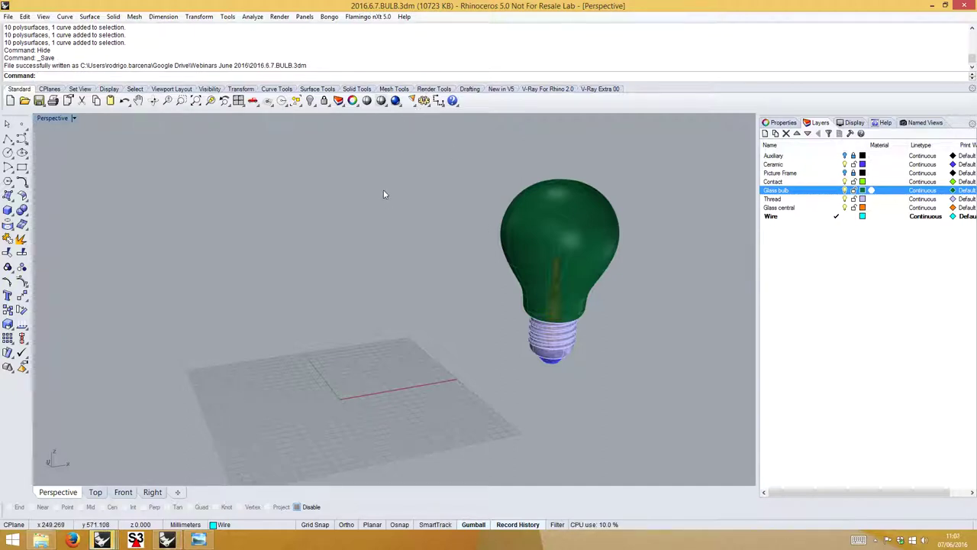
key(super)
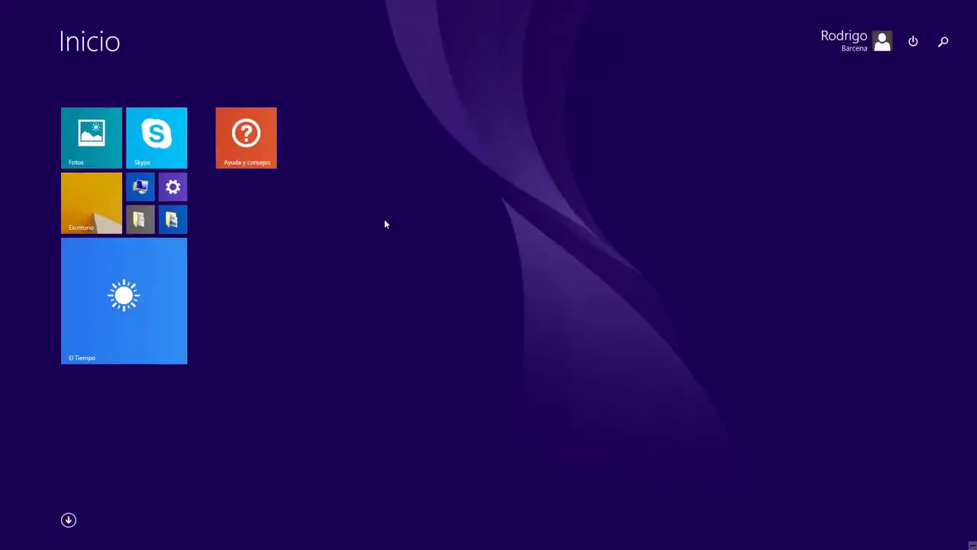
key(super)
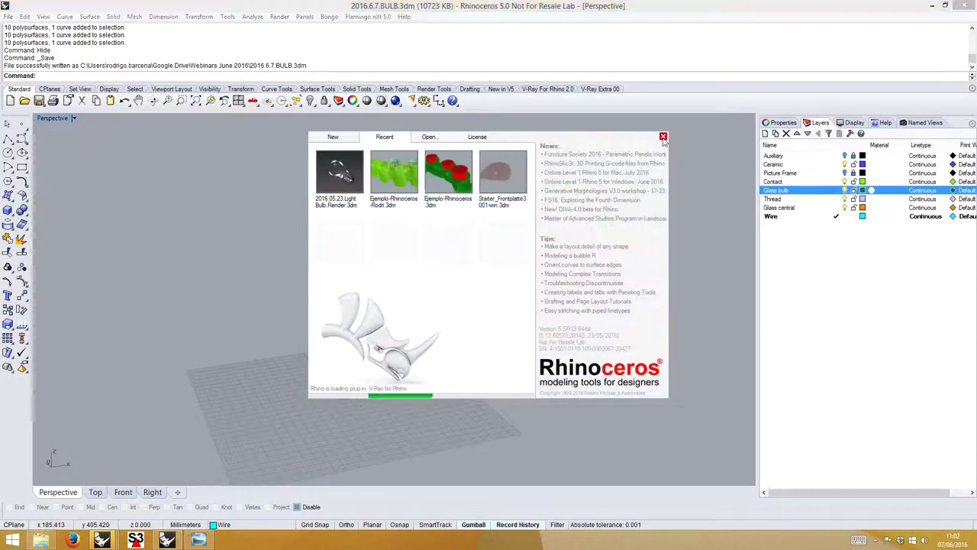
click(663, 137)
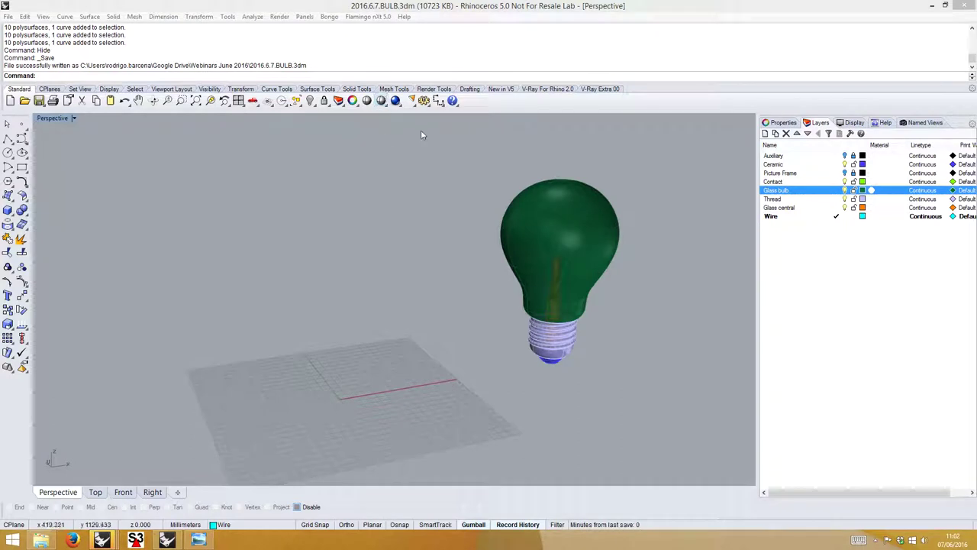
Rotate the copied bulb by about 331° around a vertical axis through a point beside its base.
right_drag(443, 148, 463, 265)
click(464, 265)
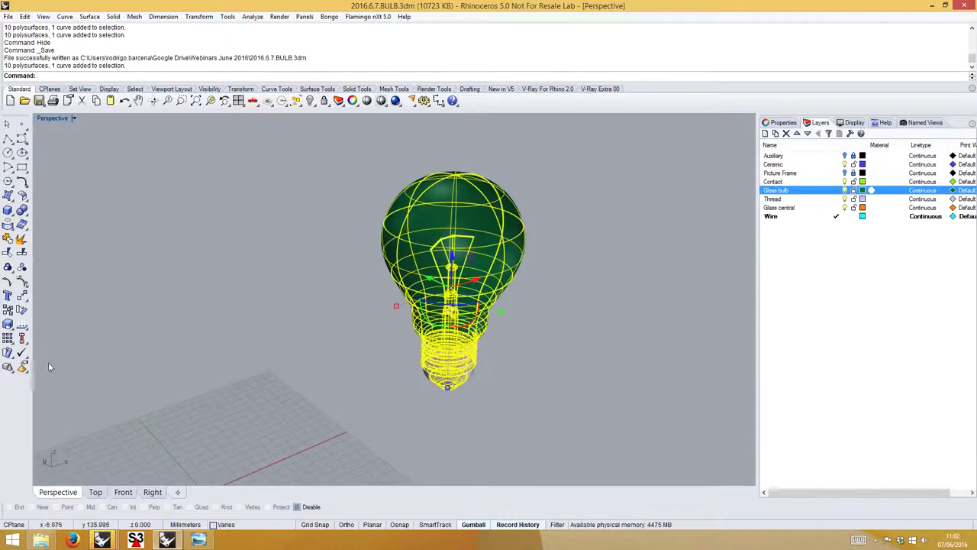
text(Ro)
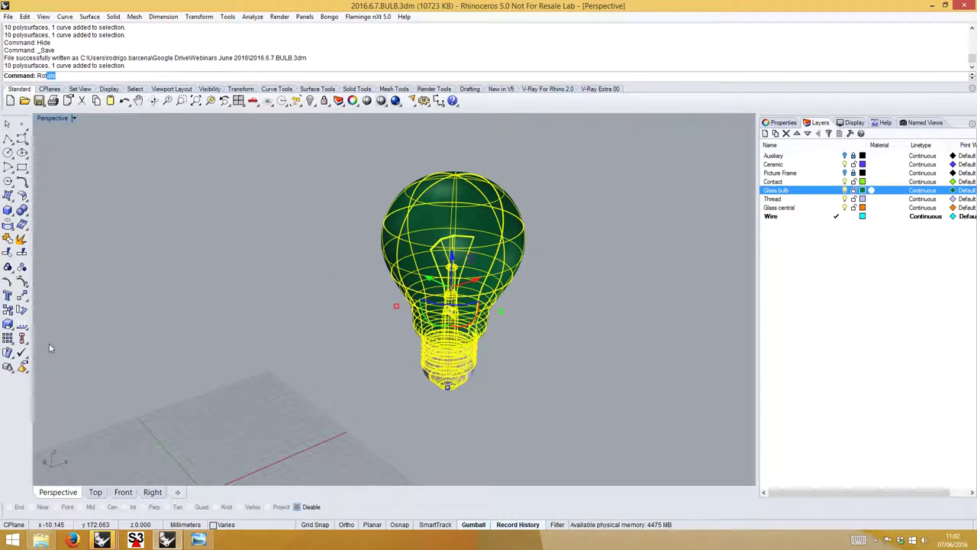
key(Return)
click(375, 399)
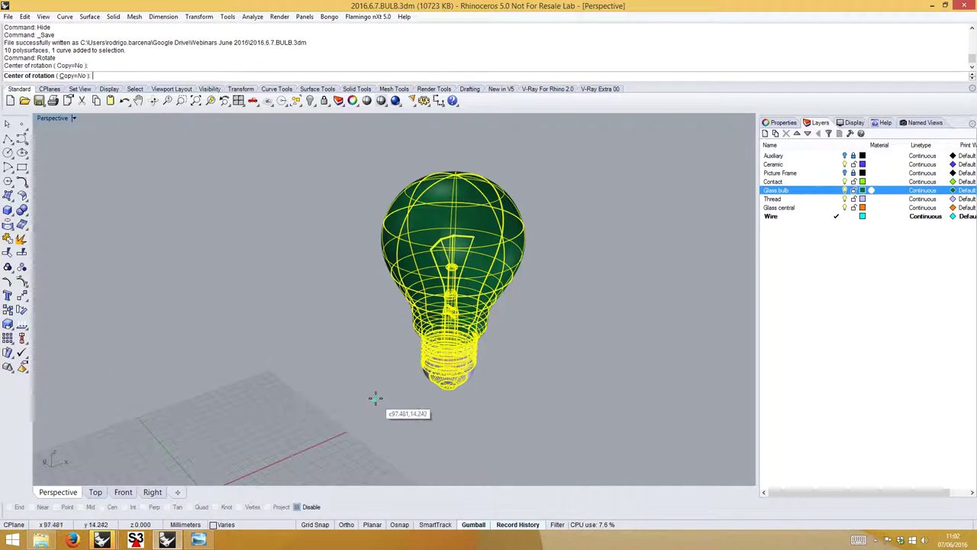
click(310, 381)
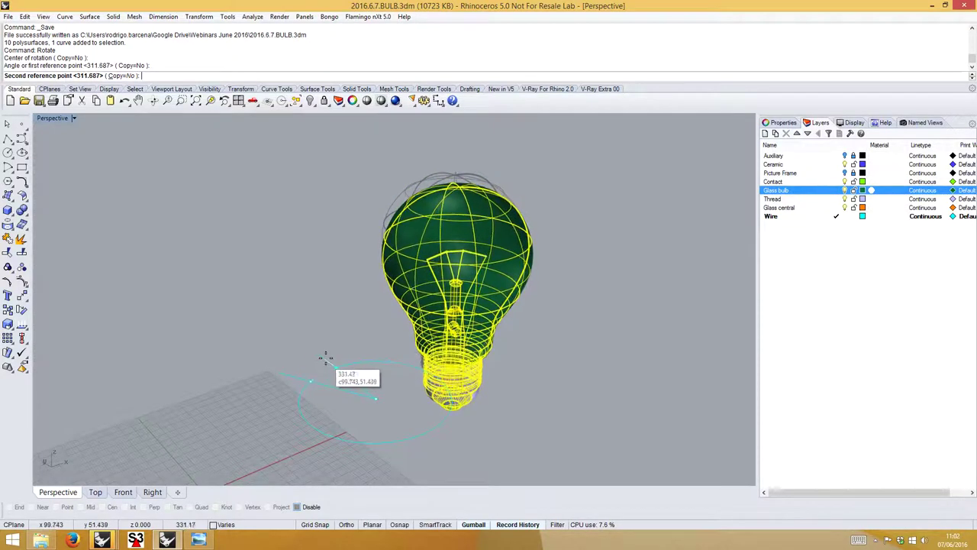
click(326, 357)
scroll(319, 297, down, 2)
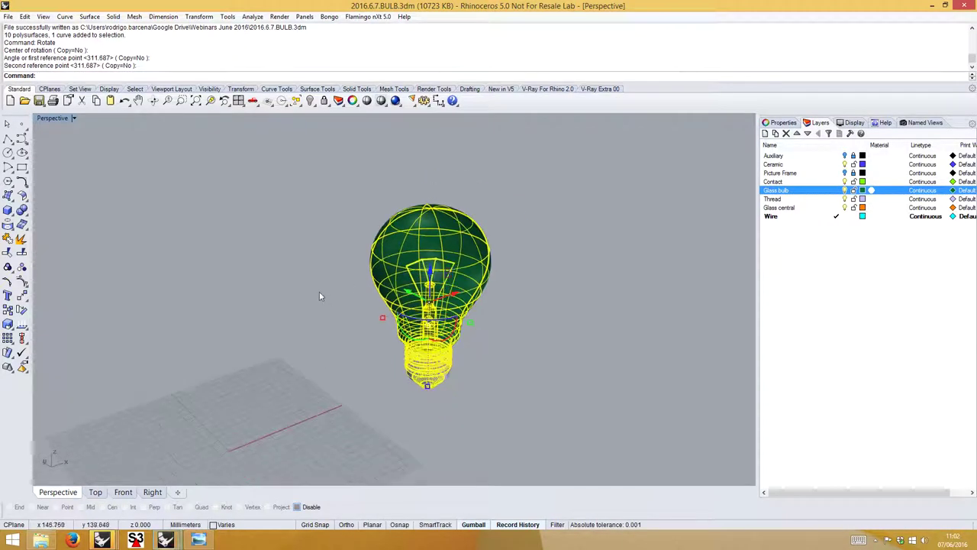
In the Front view, rotate the bulb by about 293° around a point beside its base, tipping it onto its side.
click(127, 492)
right_drag(375, 344, 338, 283)
scroll(338, 283, down, 2)
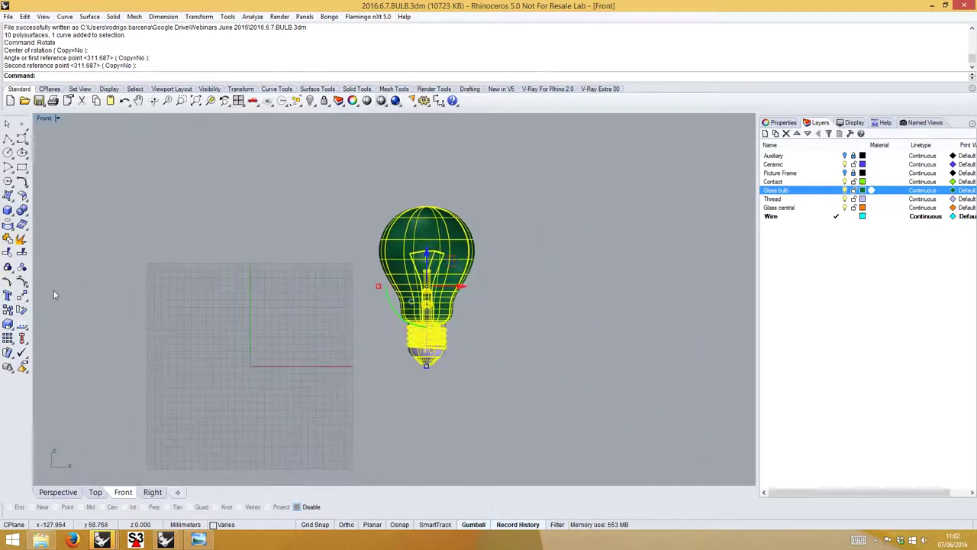
click(23, 311)
click(453, 370)
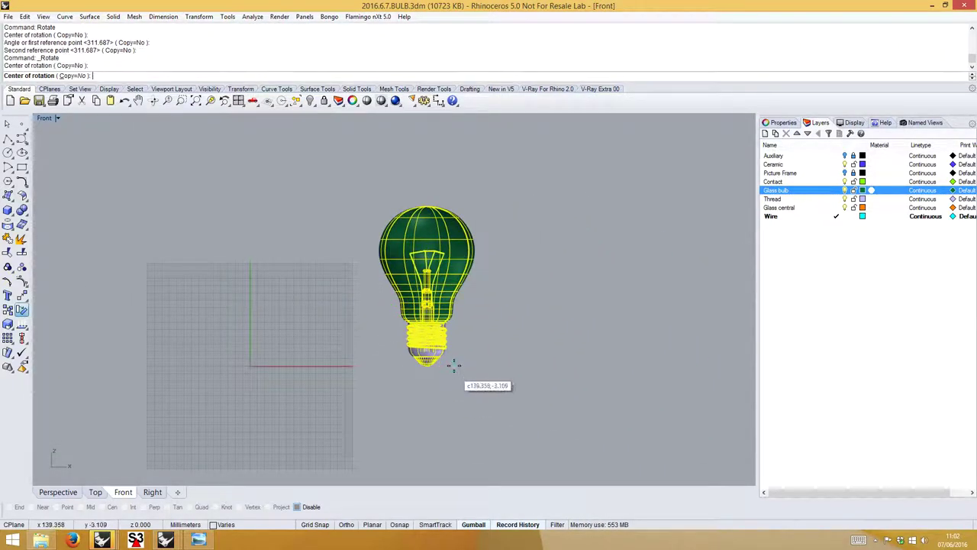
click(475, 181)
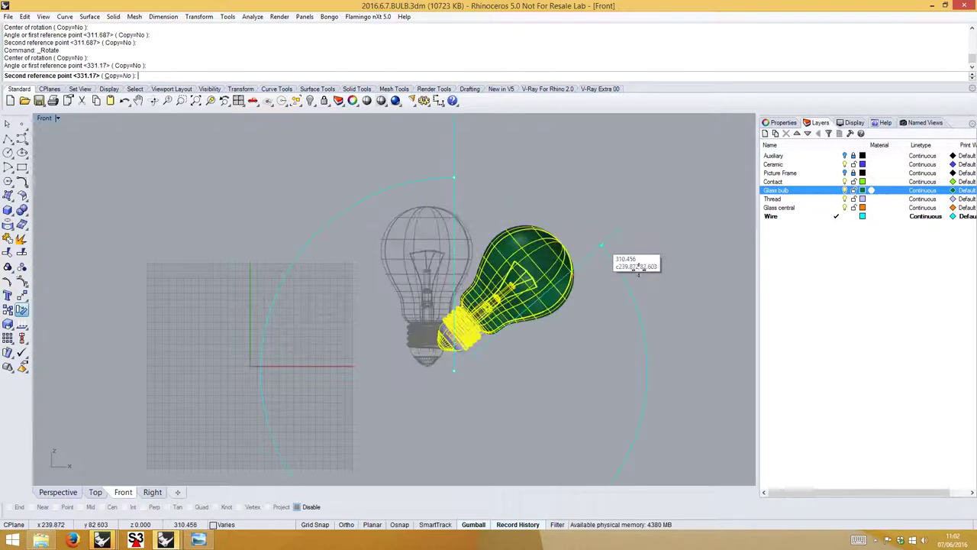
click(652, 283)
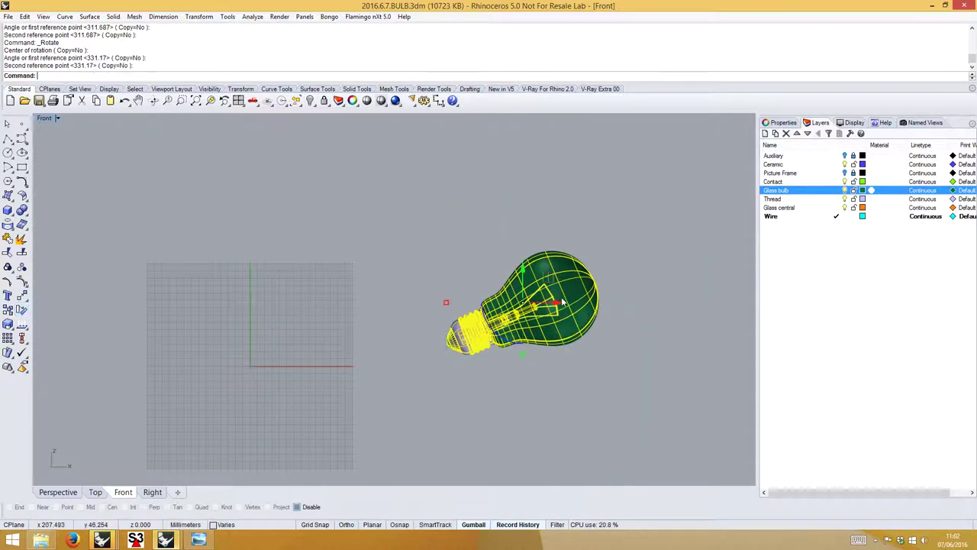
Move the tilted bulb to the origin in the Front view and lower its thread onto the ground line.
drag(570, 293, 351, 307)
scroll(256, 352, up, 6)
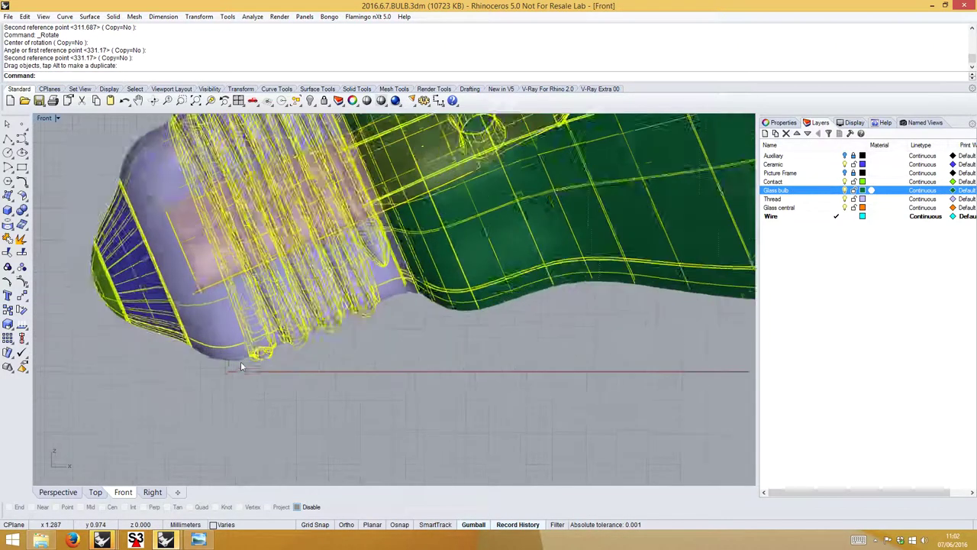
scroll(254, 336, up, 3)
drag(254, 336, 252, 361)
scroll(255, 344, down, 2)
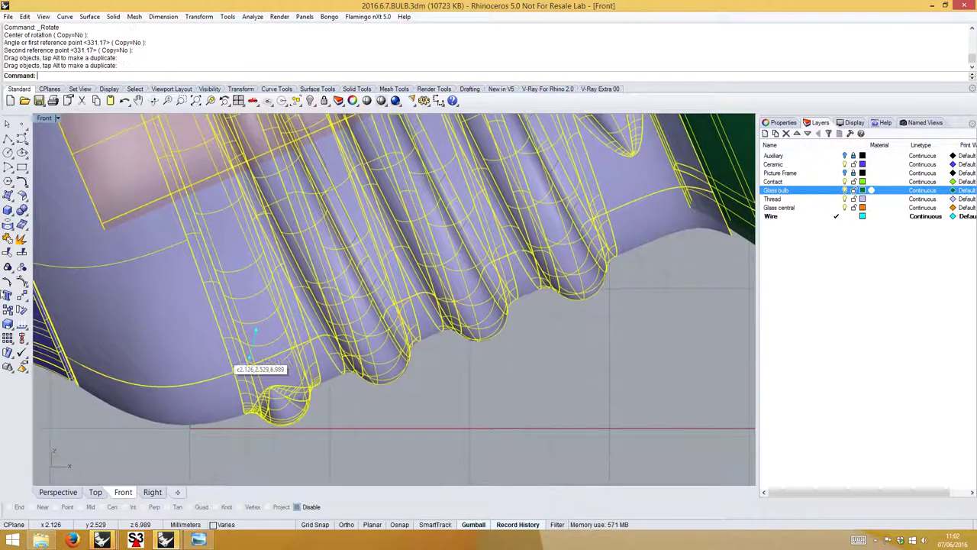
Rotate the bulb by about 354° around the thread's lowest point in the Front view, bringing the glass down to the ground line.
click(22, 313)
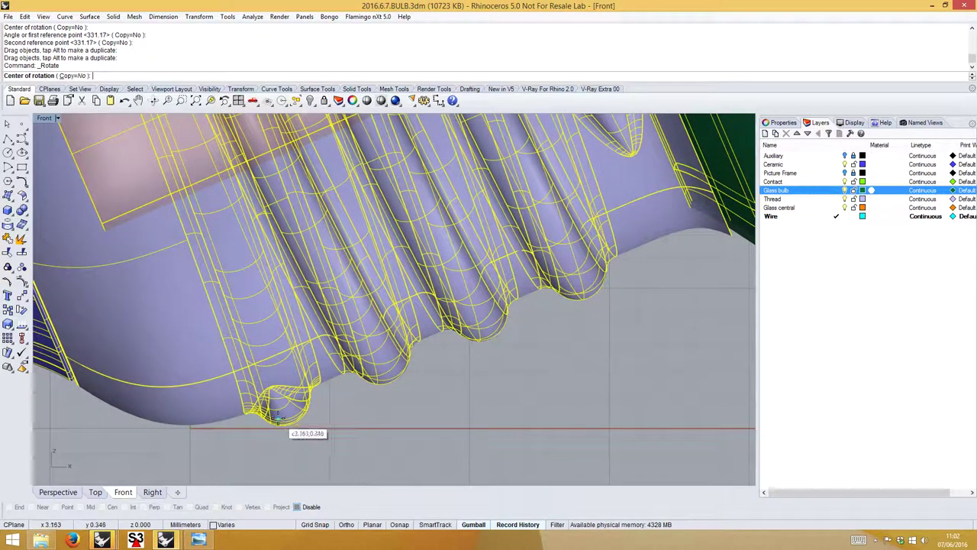
click(278, 422)
scroll(428, 393, down, 5)
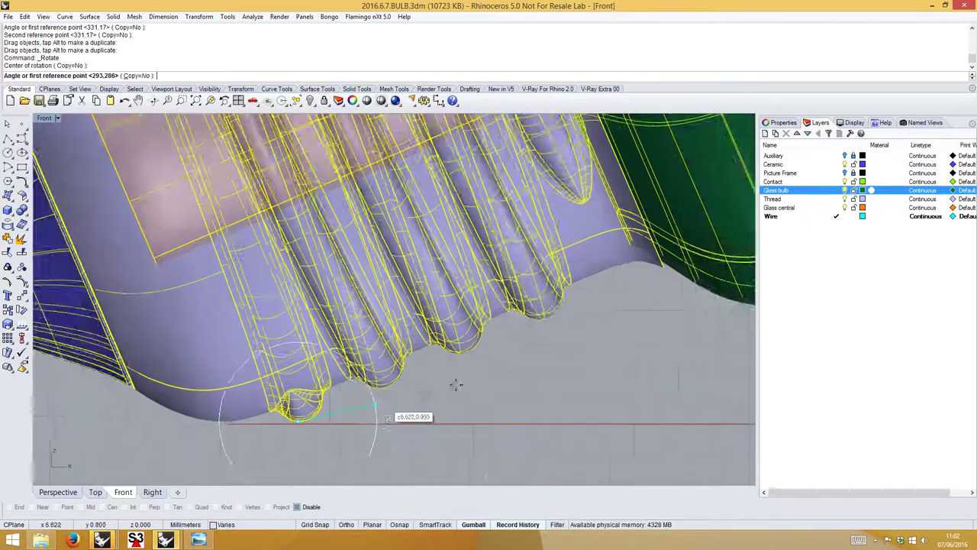
right_drag(701, 348, 403, 323)
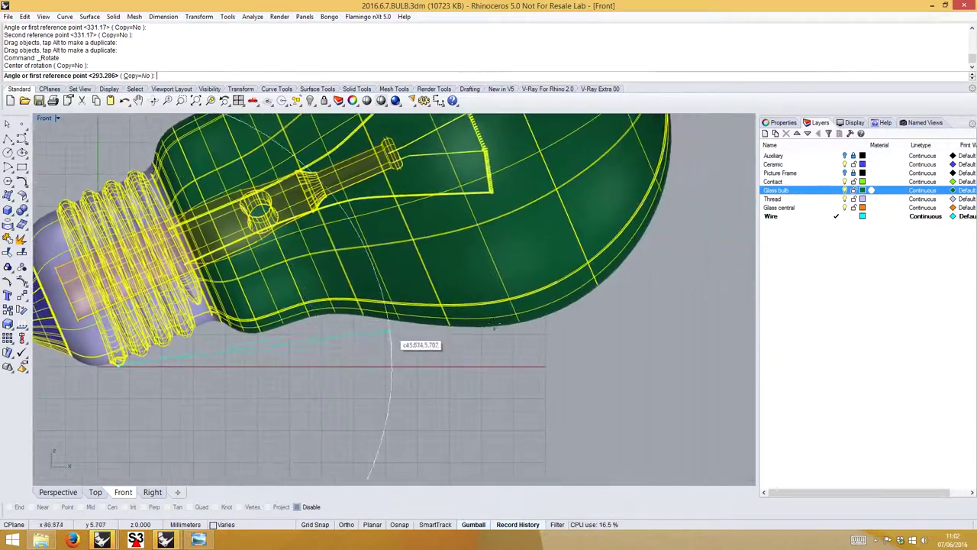
click(554, 321)
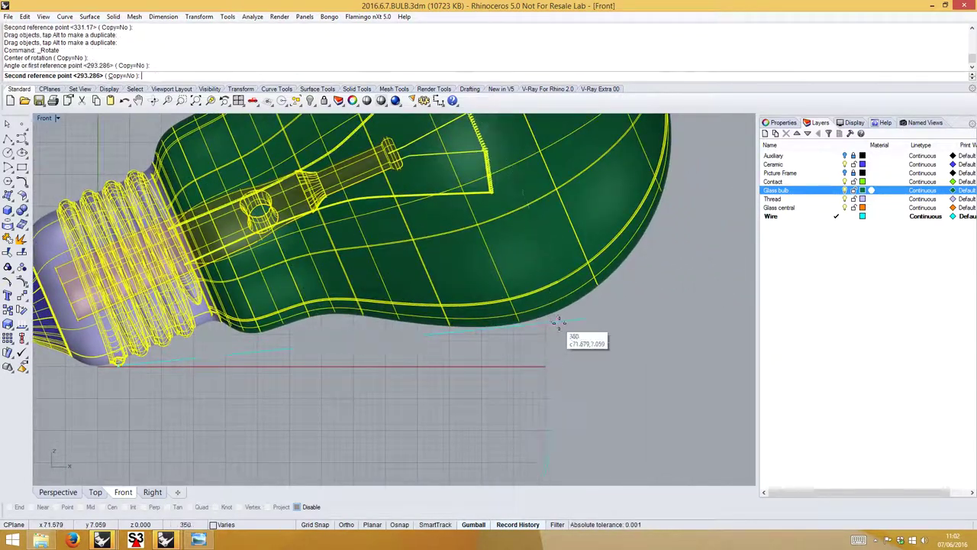
key(F8)
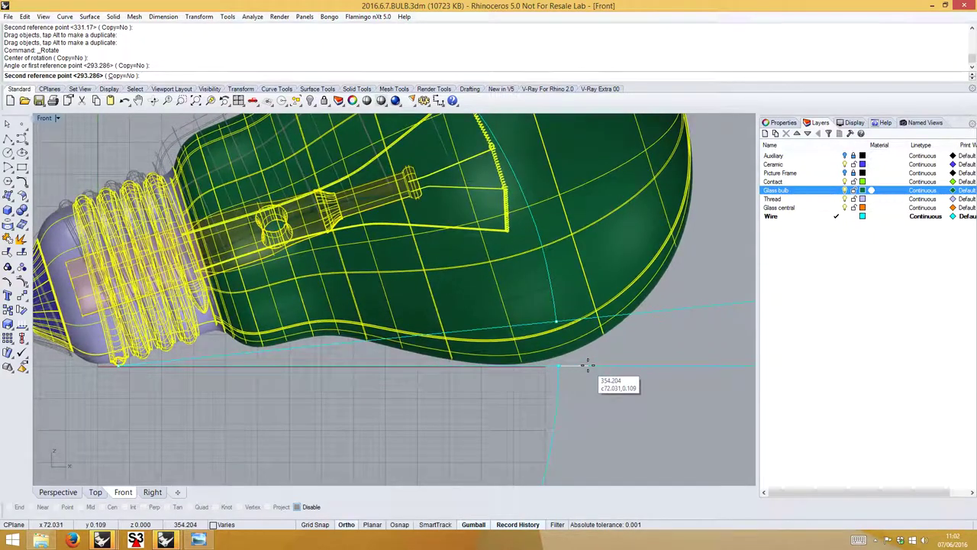
click(588, 364)
click(464, 399)
Lower the whole bulb slightly in the Front view so the thread's lowest bump rests on the ground line.
scroll(117, 389, up, 3)
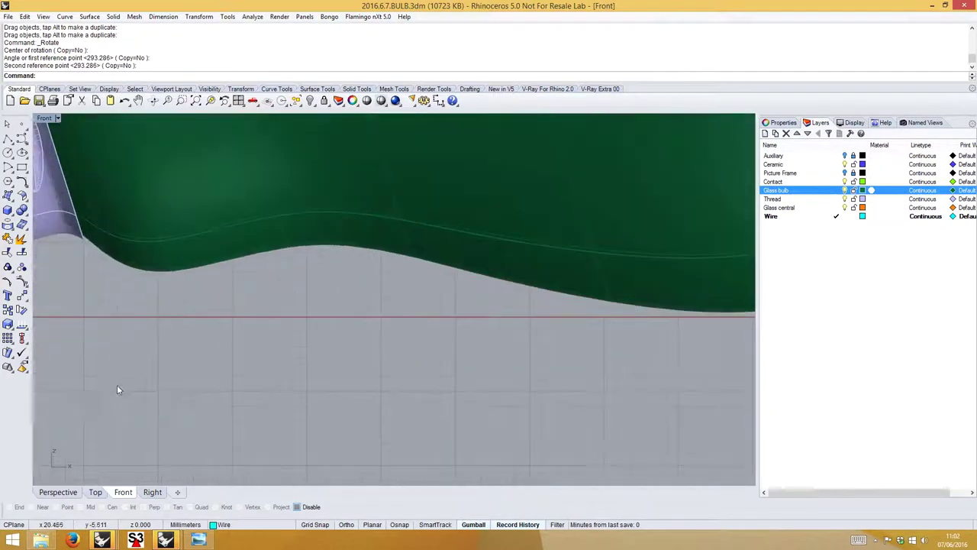
key(Left)
key(Left)
key(Left)
key(Left)
key(Left)
key(Left)
scroll(197, 299, up, 3)
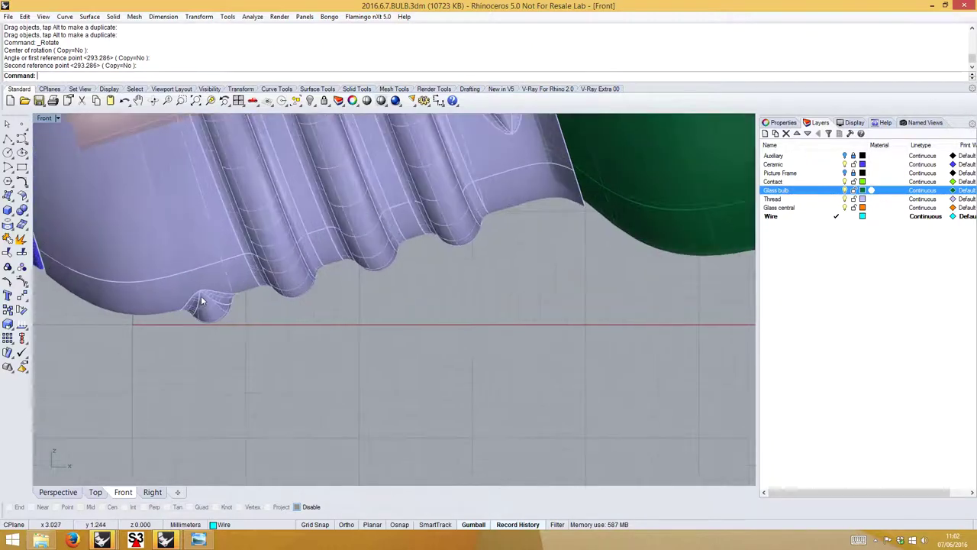
click(263, 286)
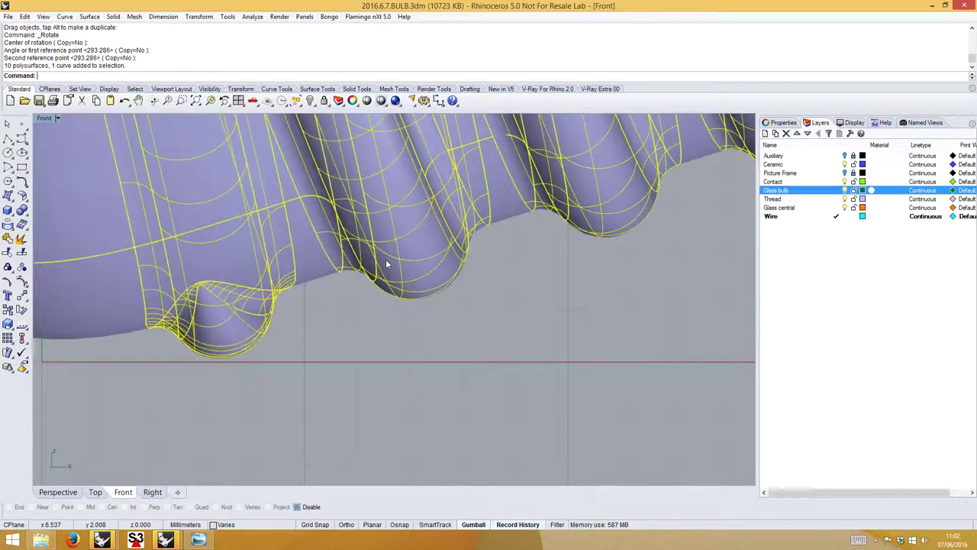
drag(387, 265, 387, 262)
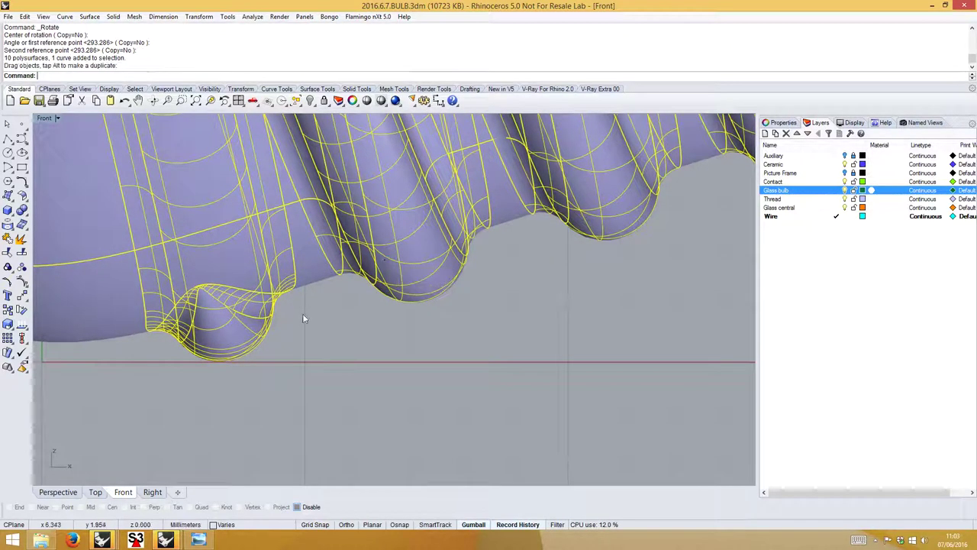
click(302, 315)
scroll(200, 362, down, 2)
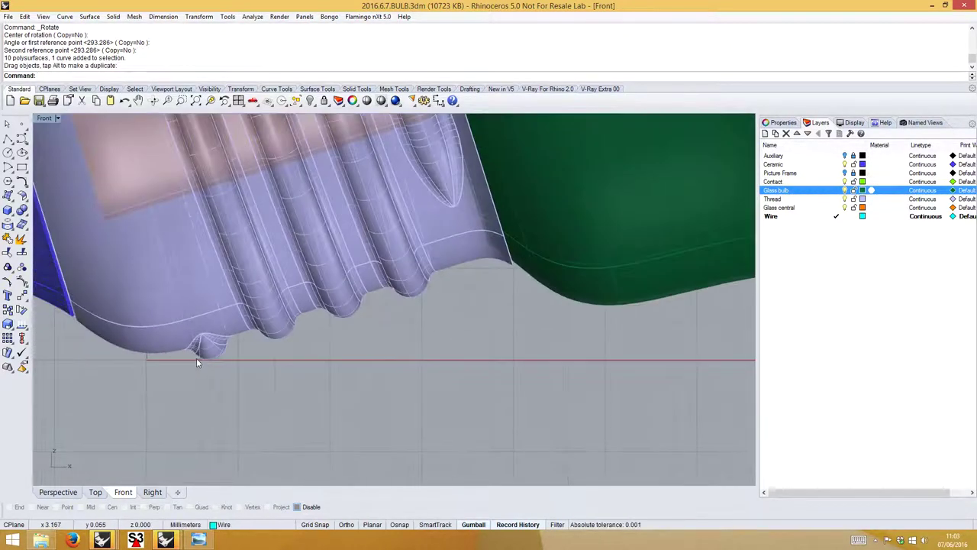
Run the GroundPlane command and turn the ground plane on.
scroll(229, 362, down, 5)
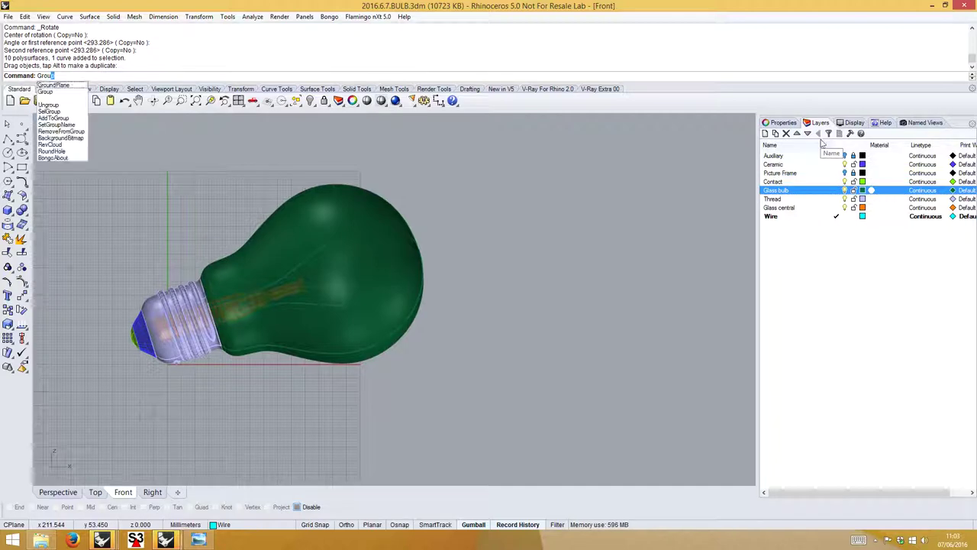
key(Return)
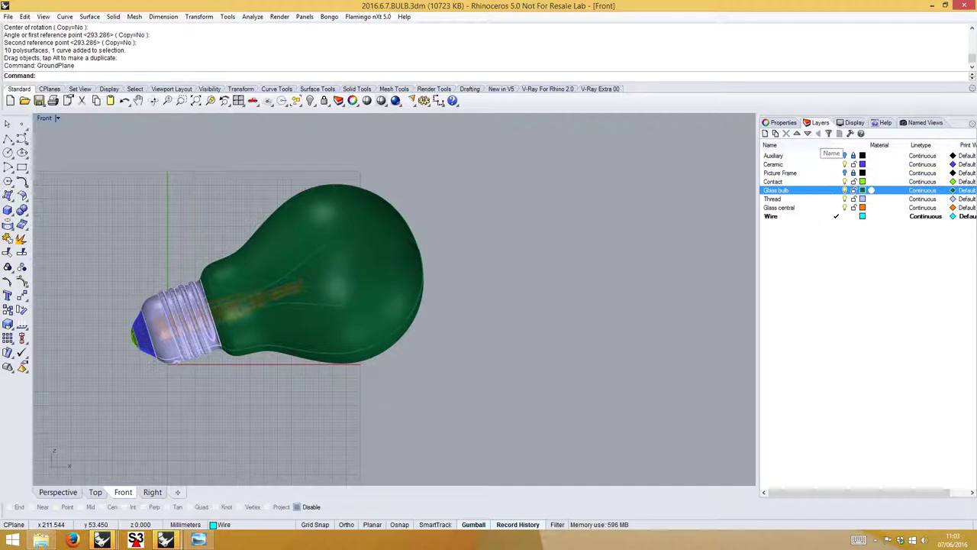
drag(116, 23, 645, 182)
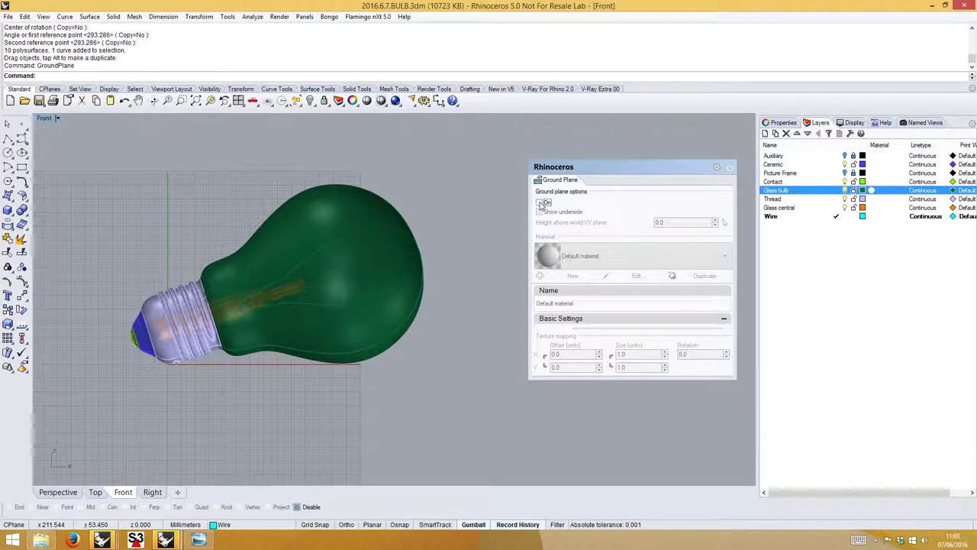
click(540, 202)
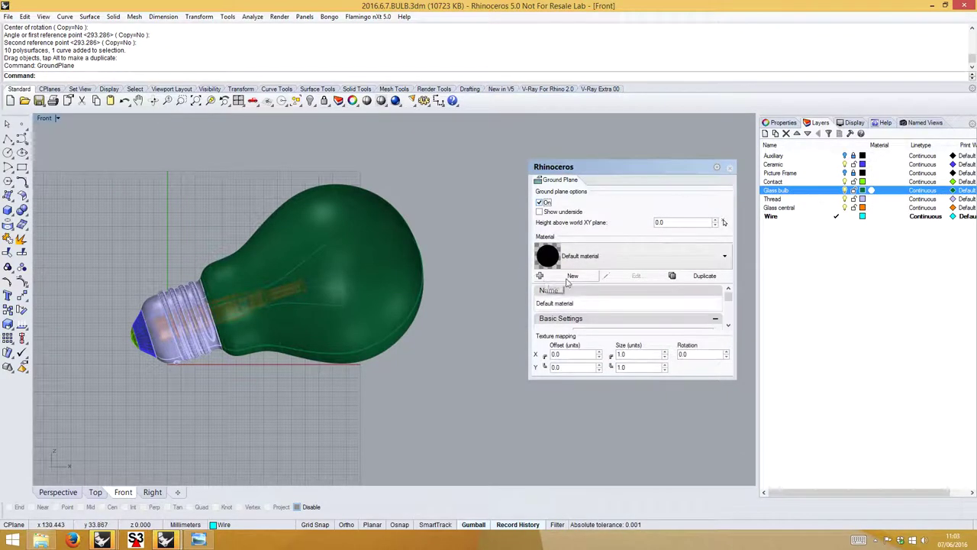
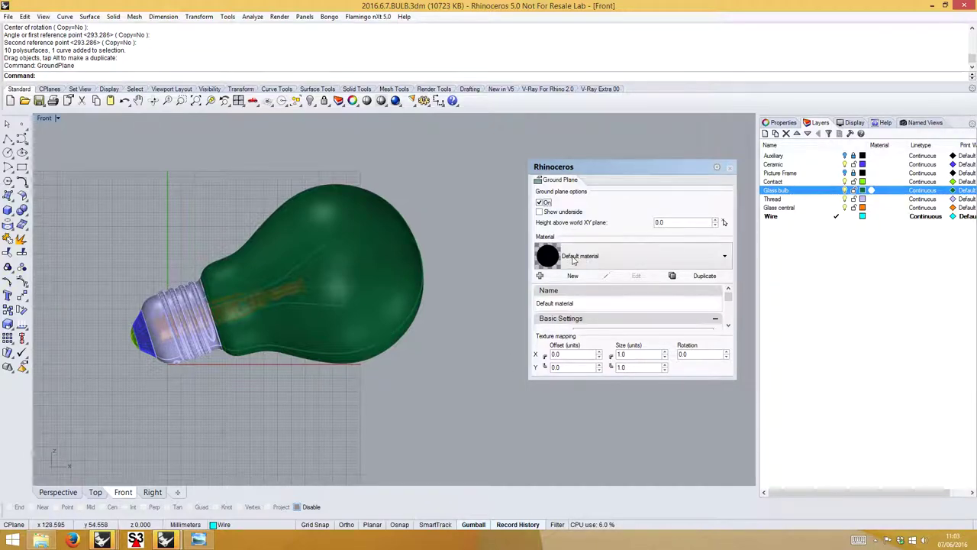
Give the ground plane the White Matte material from the Plastic folder and dock its settings beside the layer list.
click(574, 260)
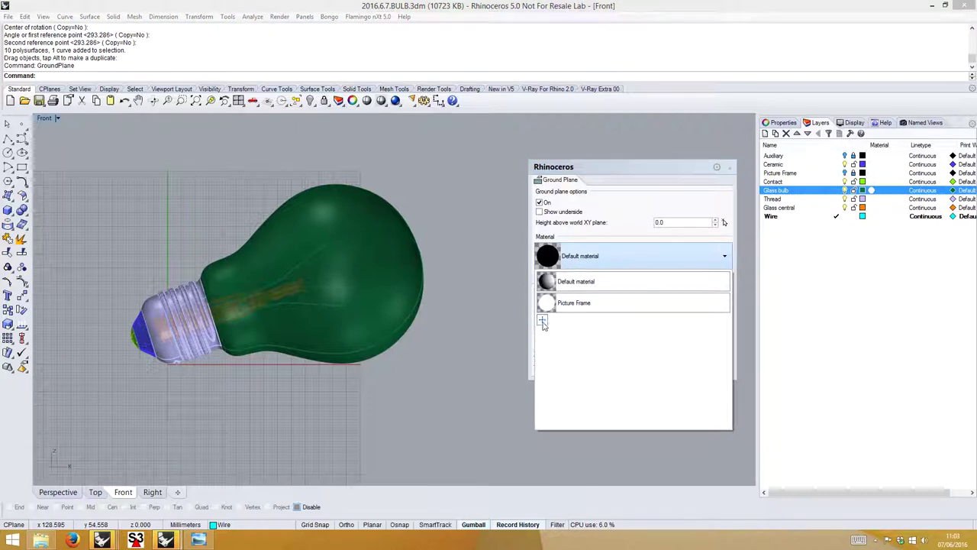
click(544, 325)
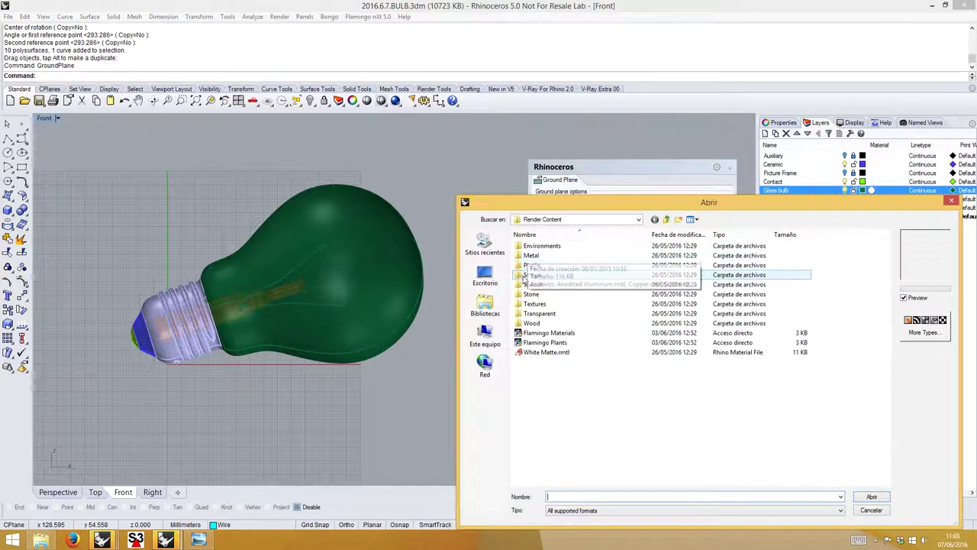
double_click(525, 265)
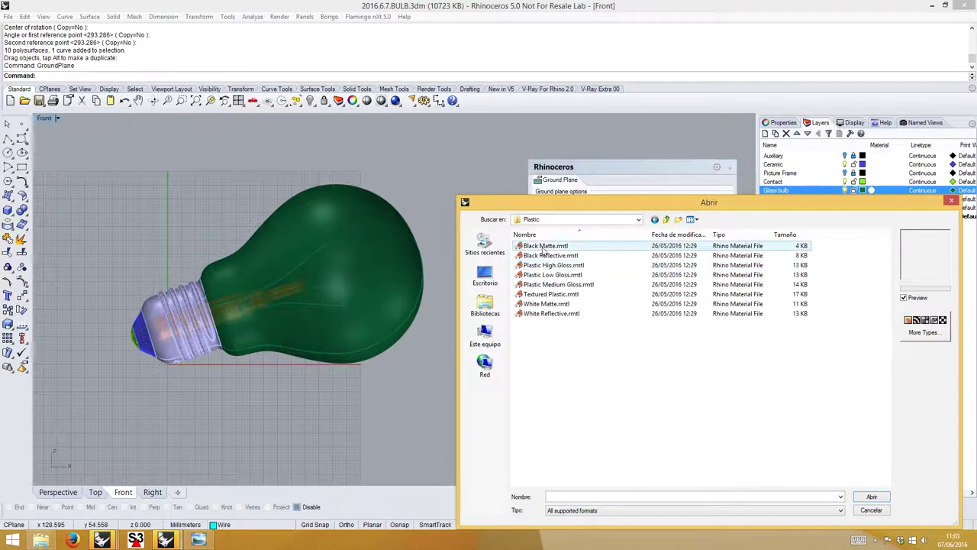
click(543, 304)
click(871, 497)
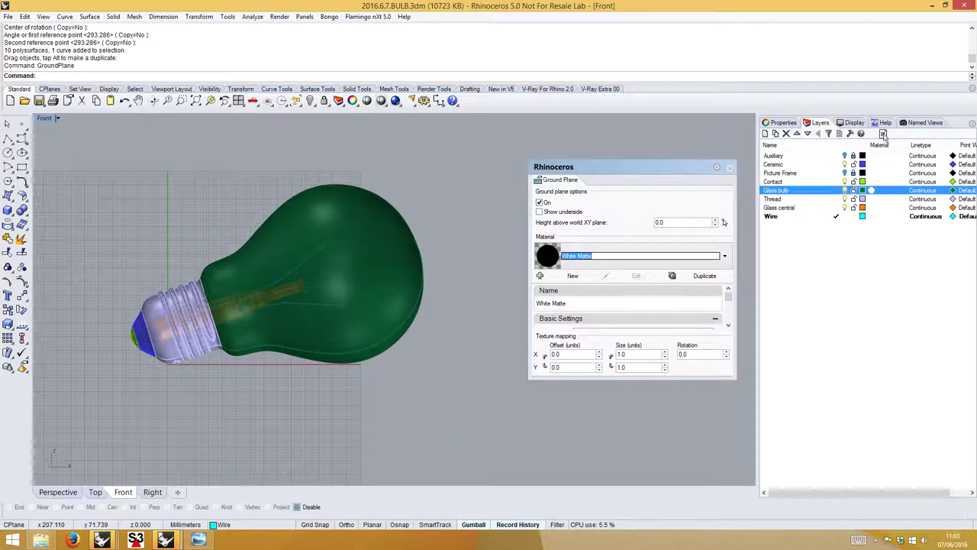
click(855, 123)
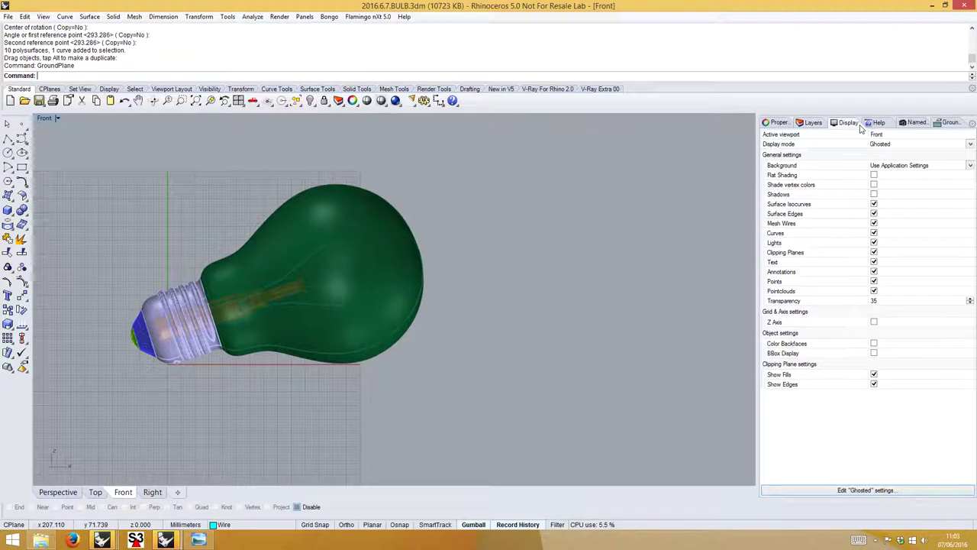
click(951, 123)
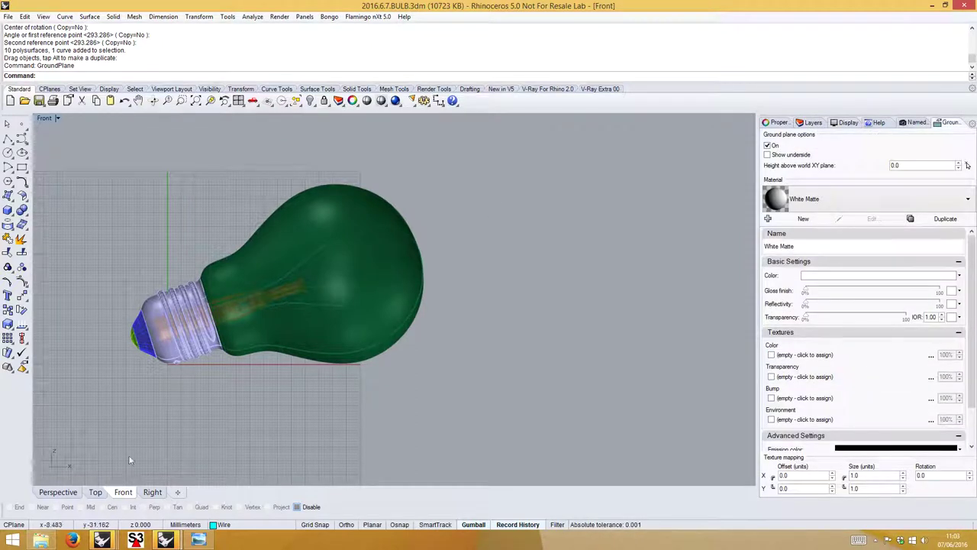
Set the Perspective view to Rendered display and inspect the bulb on the ground from several angles.
click(58, 491)
right_drag(289, 377, 443, 352)
click(73, 119)
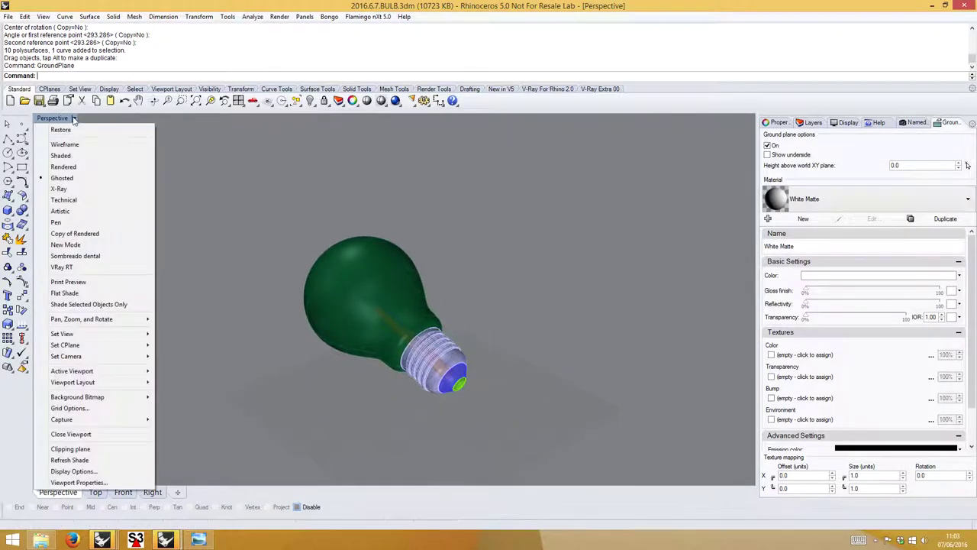
click(71, 168)
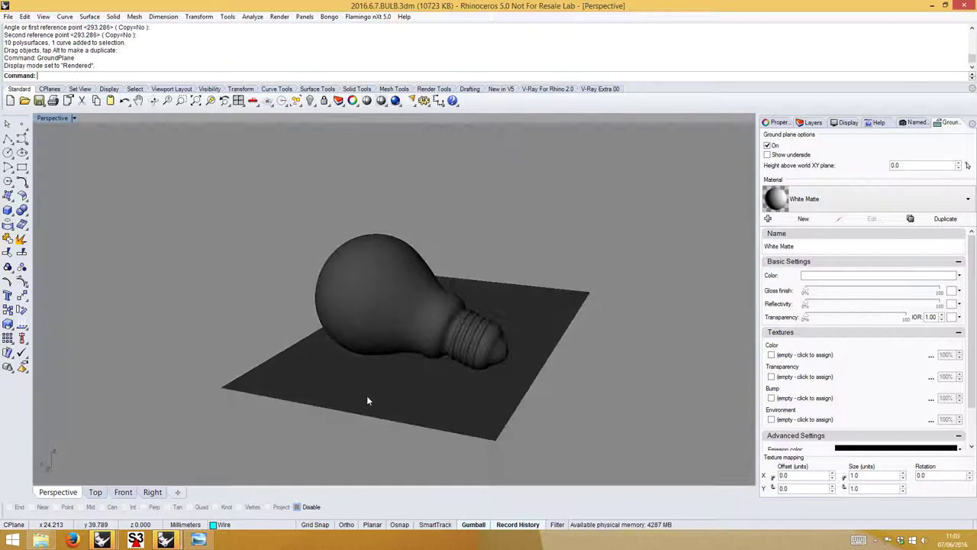
right_drag(367, 400, 346, 392)
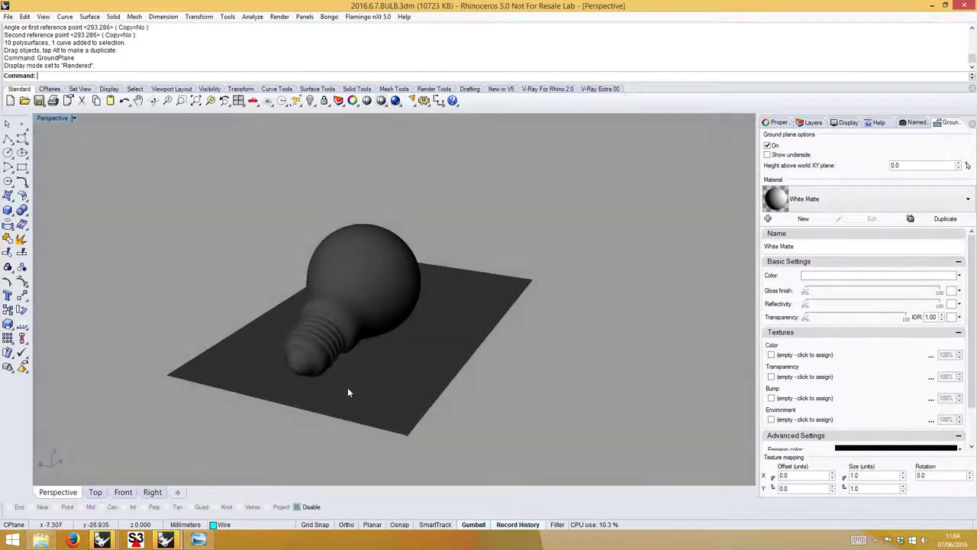
right_drag(413, 371, 412, 298)
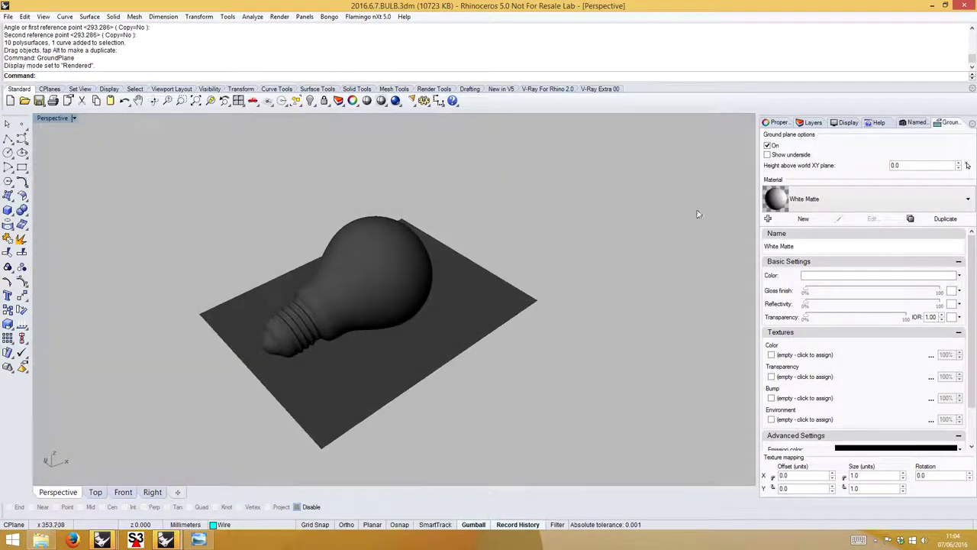
Move the Ceramic layer down one place, below Picture Frame.
click(814, 123)
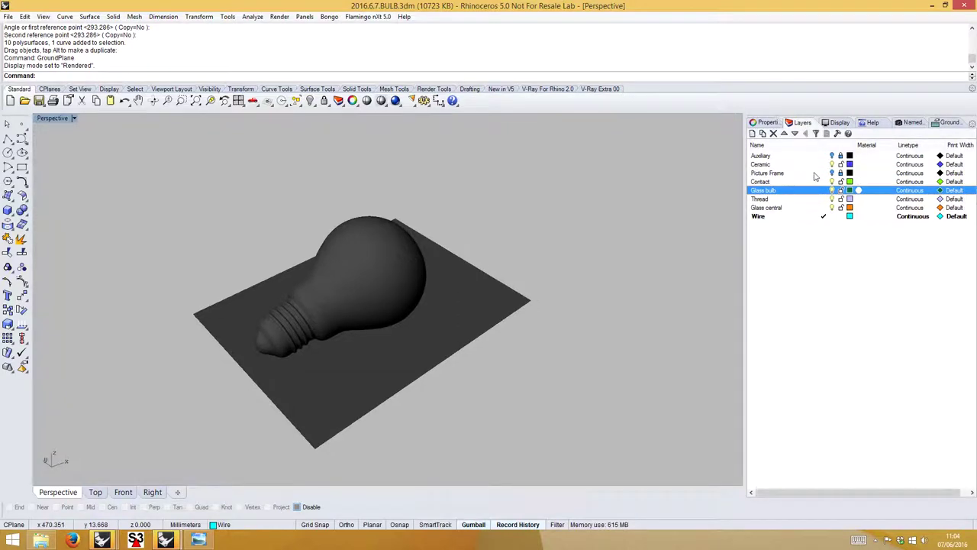
click(815, 164)
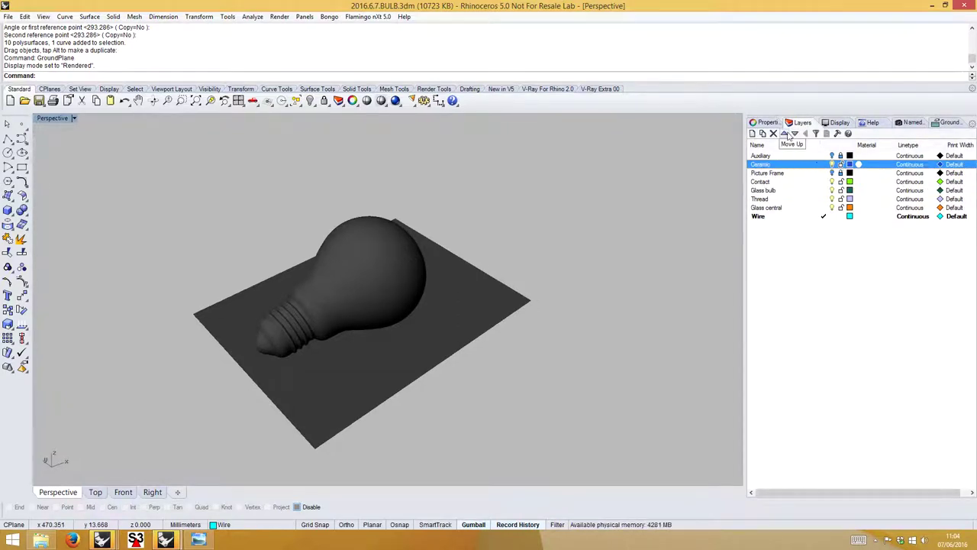
click(795, 133)
click(821, 255)
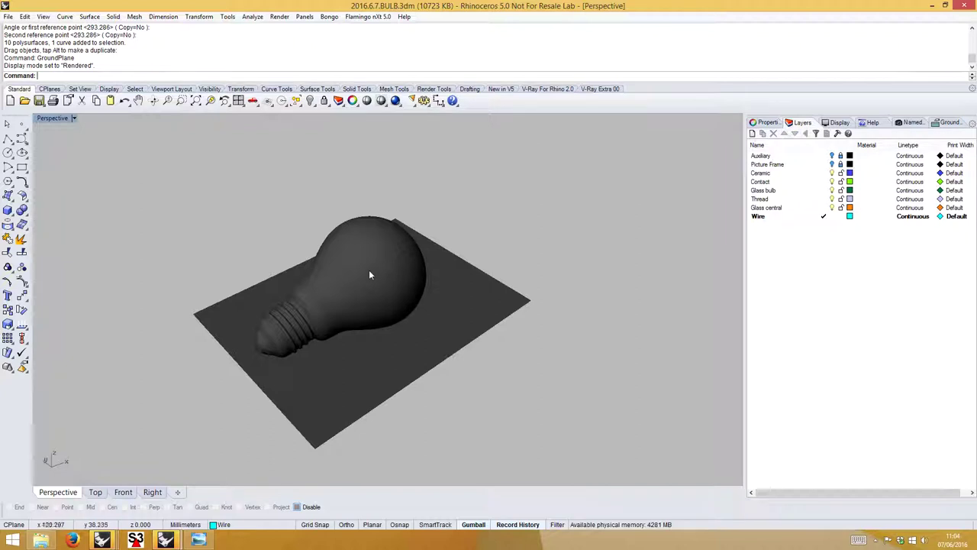
Assign the Glass material from the Transparent folder of the render content library to the Glass bulb layer.
scroll(369, 270, up, 4)
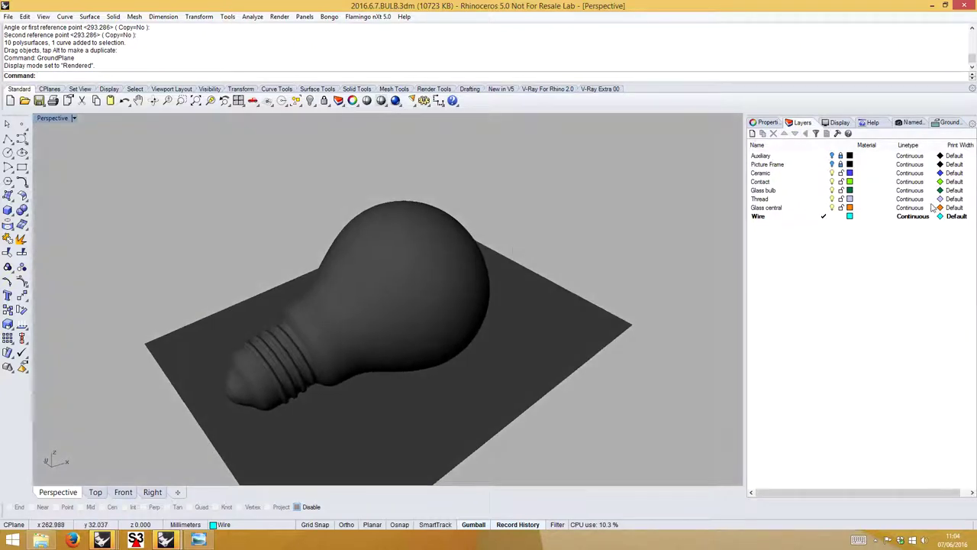
click(858, 190)
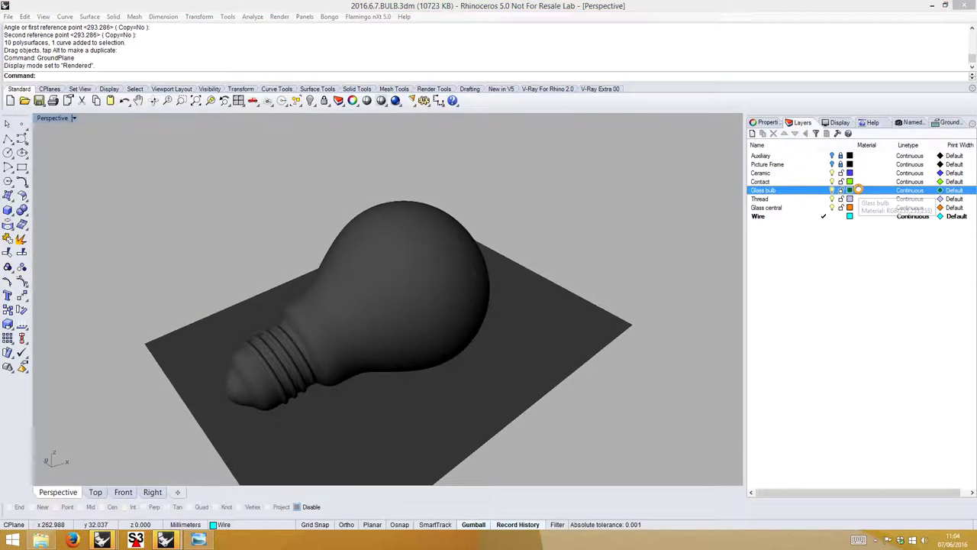
click(858, 190)
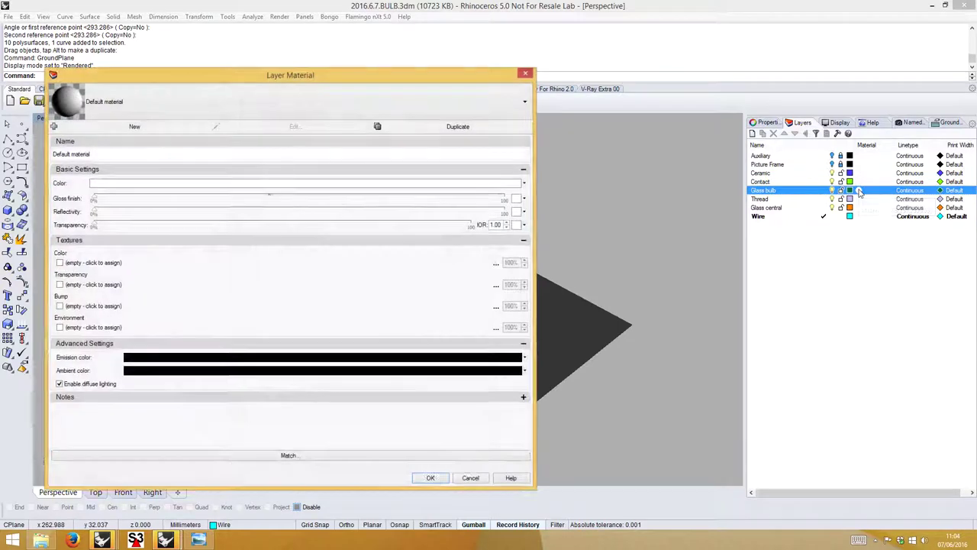
click(117, 108)
click(57, 194)
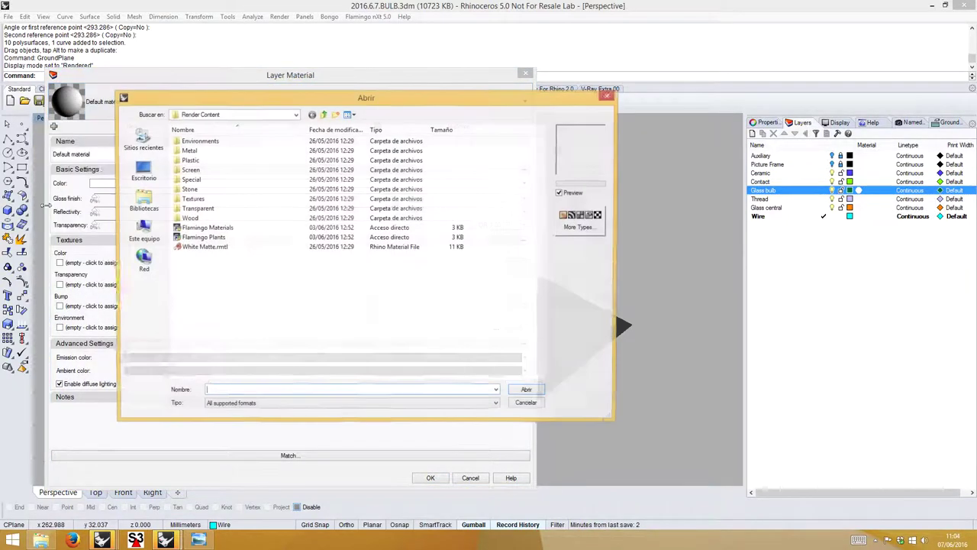
double_click(191, 208)
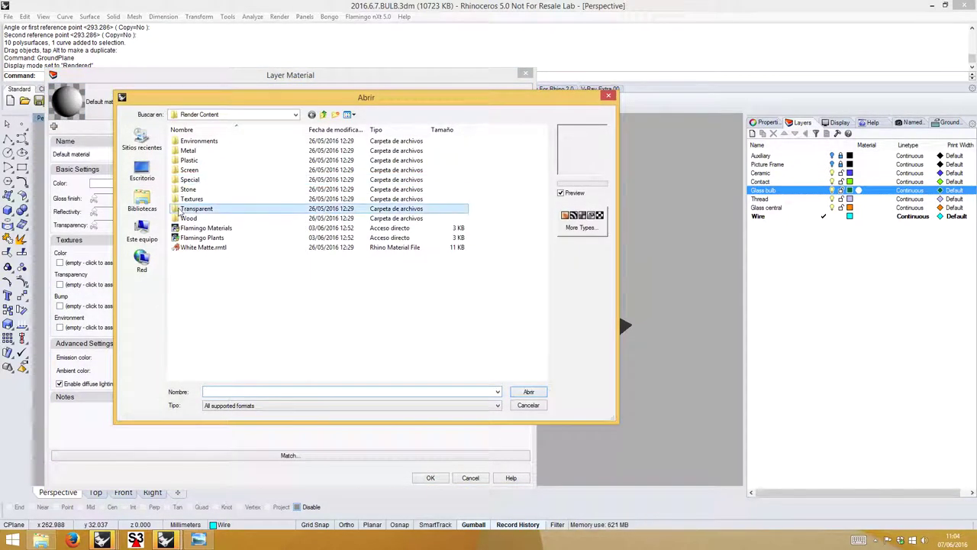
click(187, 160)
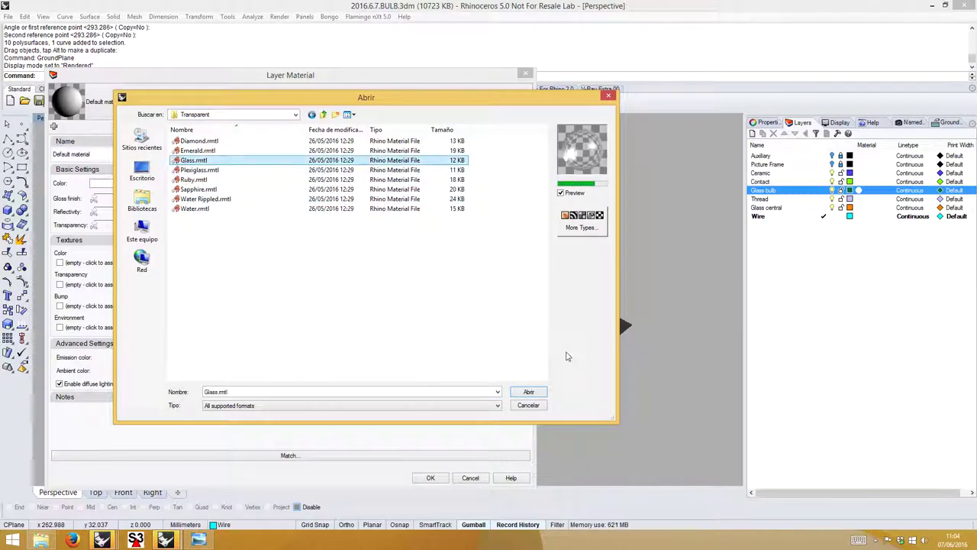
click(528, 391)
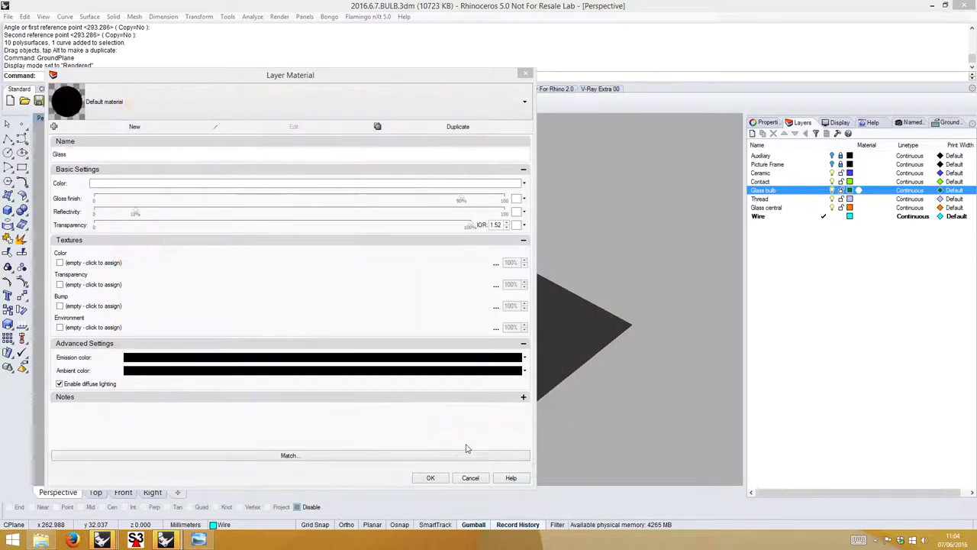
click(431, 477)
right_drag(425, 332, 673, 272)
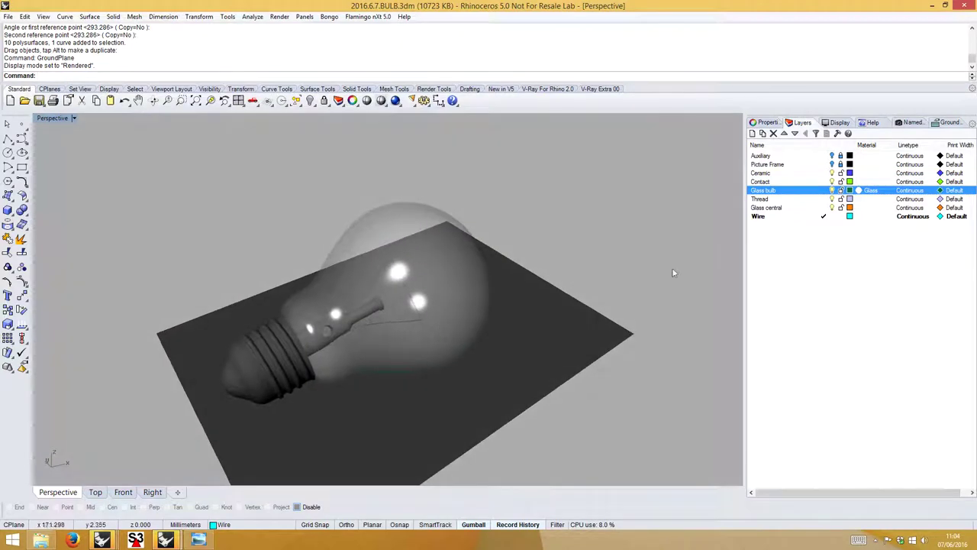
Assign the existing Glass material to the Glass central layer.
click(767, 208)
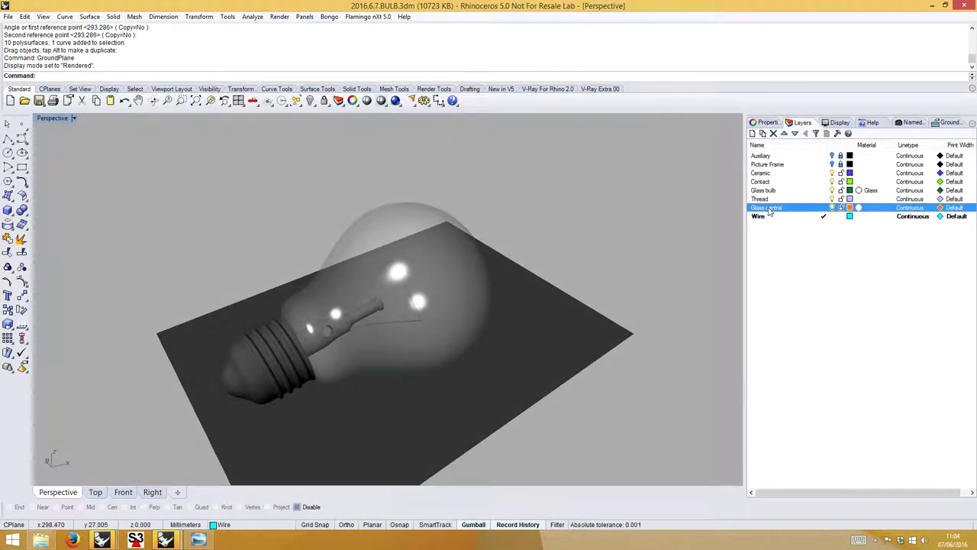
click(858, 209)
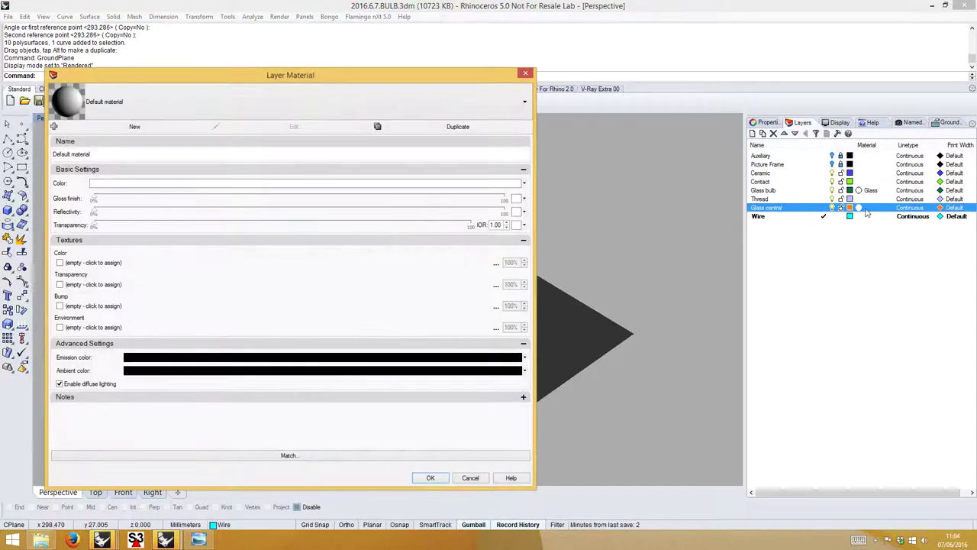
click(119, 113)
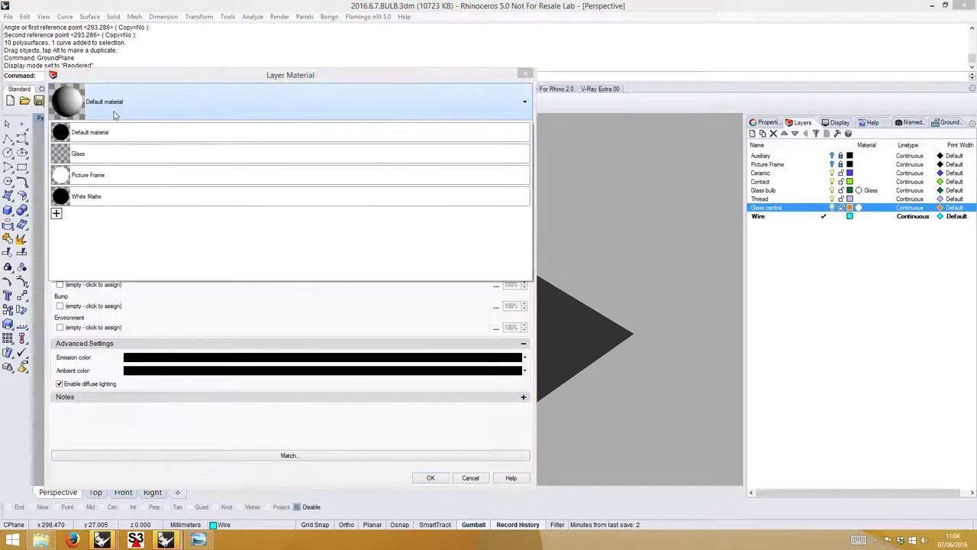
click(86, 155)
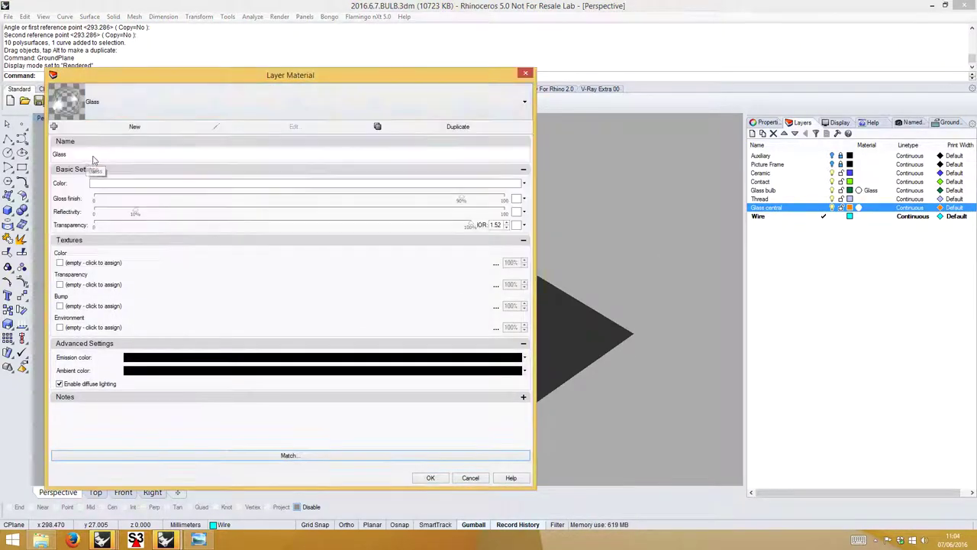
click(429, 478)
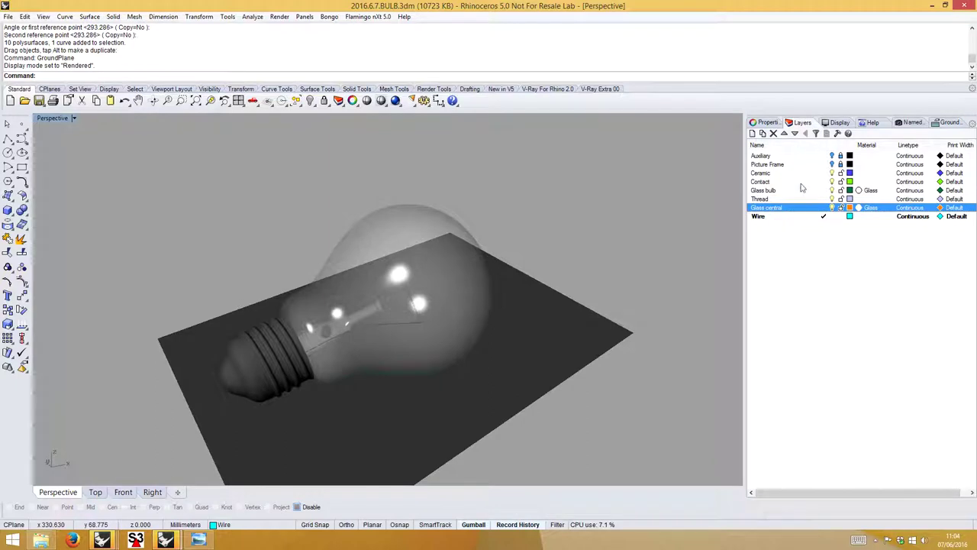
Assign the Silver material from the Metal folder of the render content library to the Thread layer.
click(858, 200)
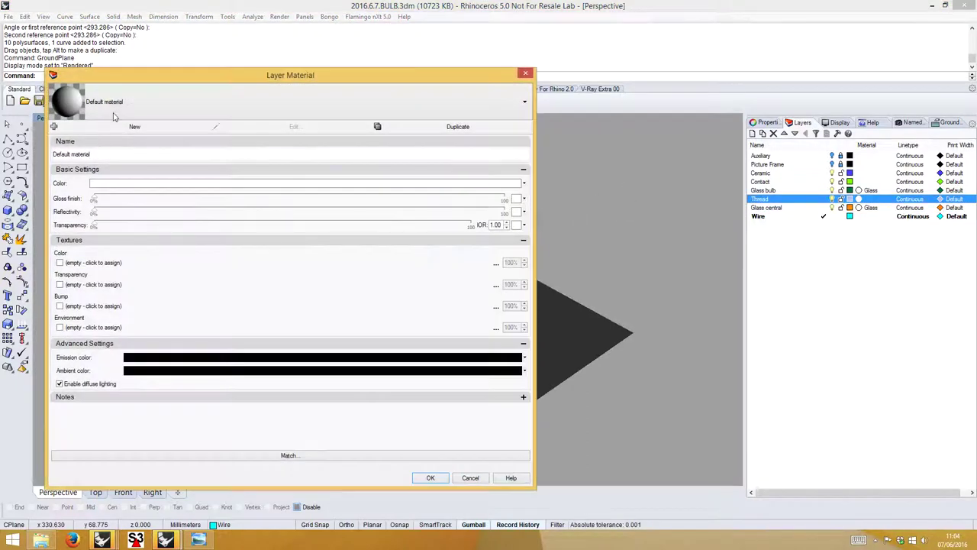
click(113, 116)
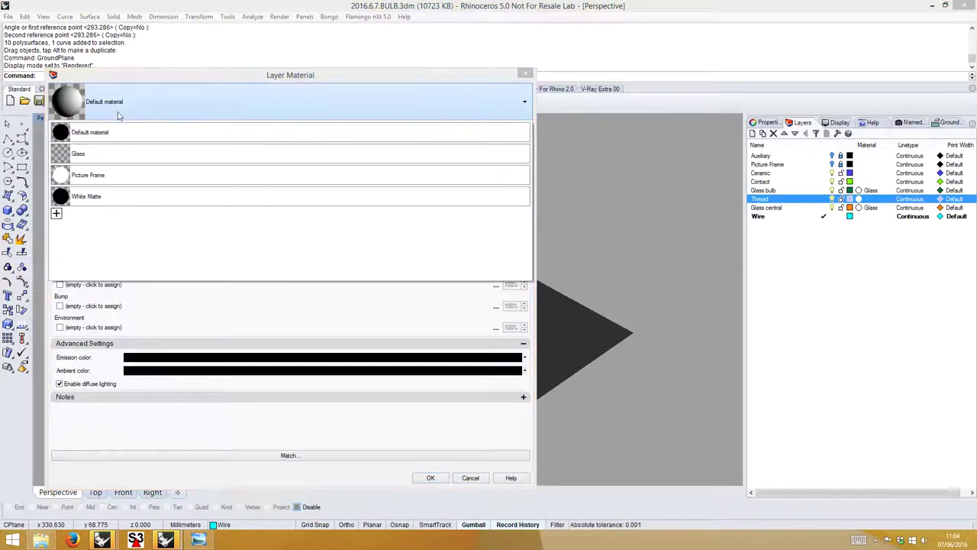
click(61, 217)
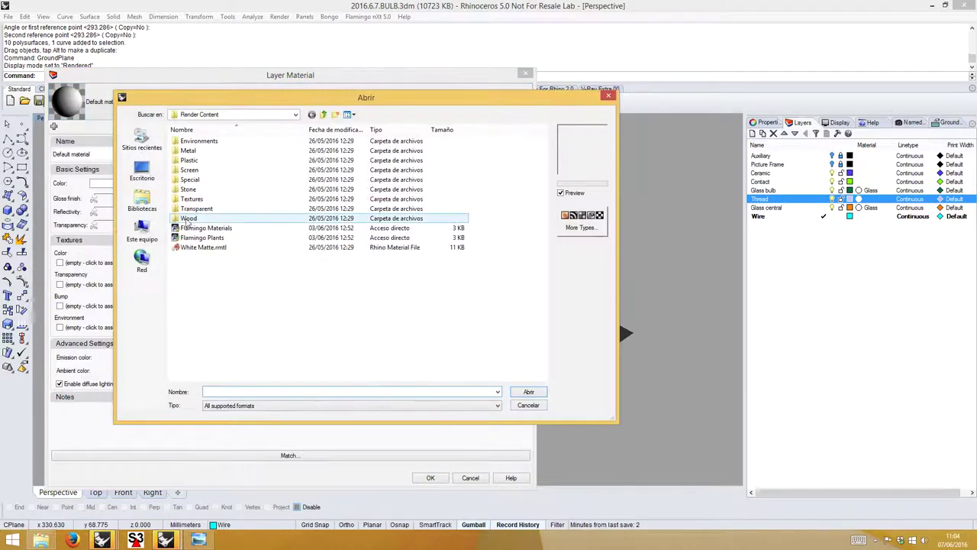
double_click(188, 151)
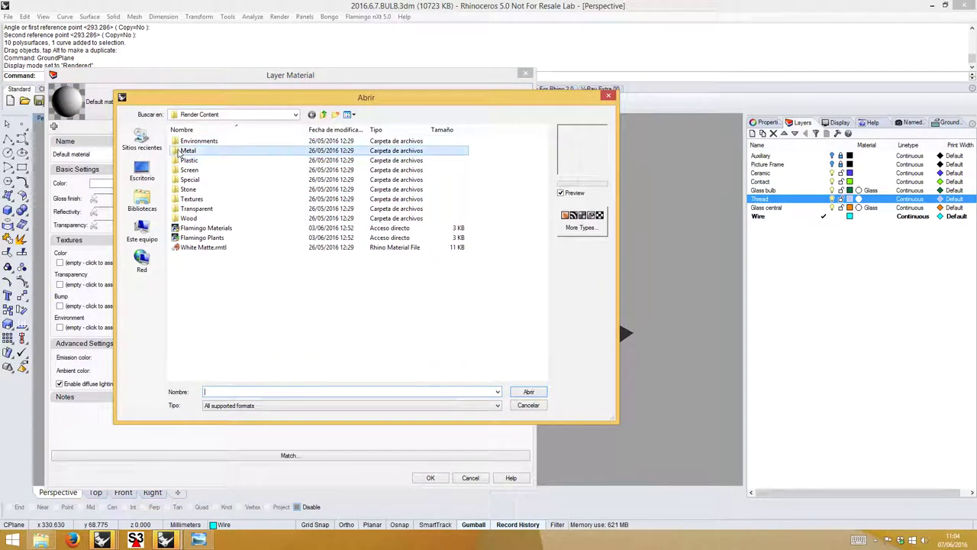
click(193, 179)
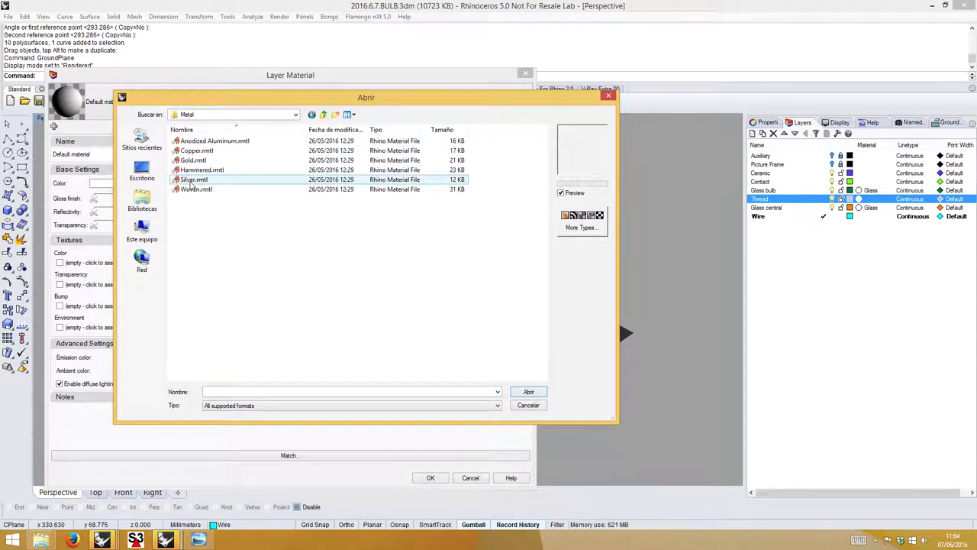
click(529, 392)
click(429, 477)
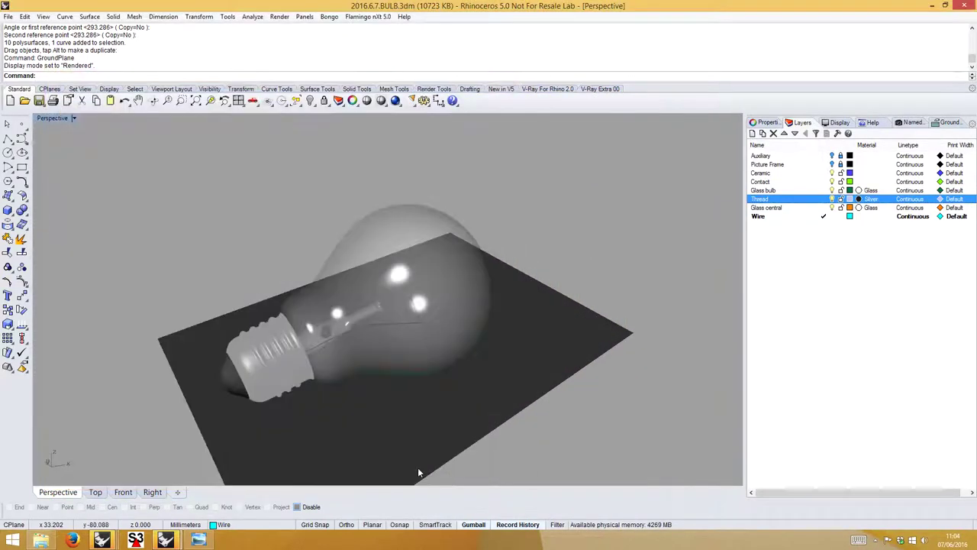
Assign the existing Silver material to the Contact layer.
click(858, 182)
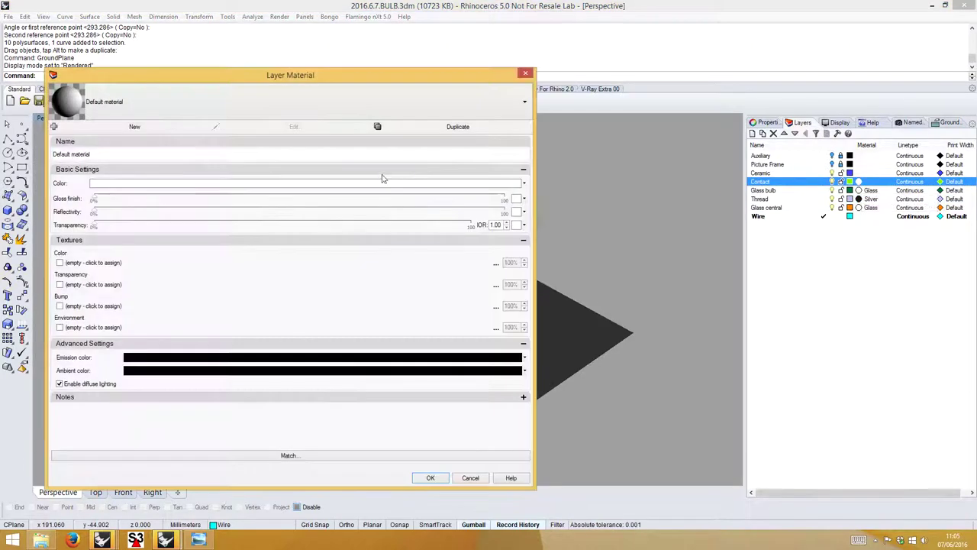
click(171, 116)
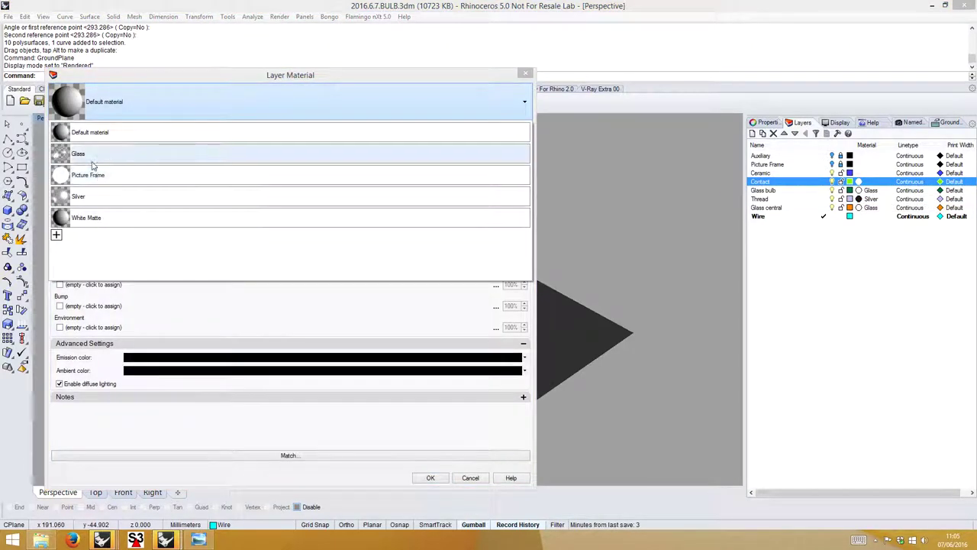
click(85, 195)
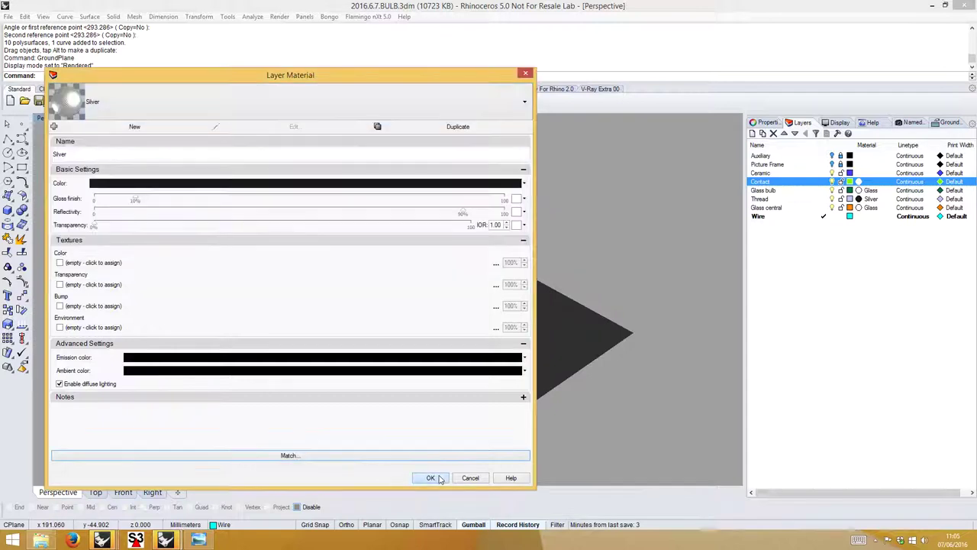
click(430, 478)
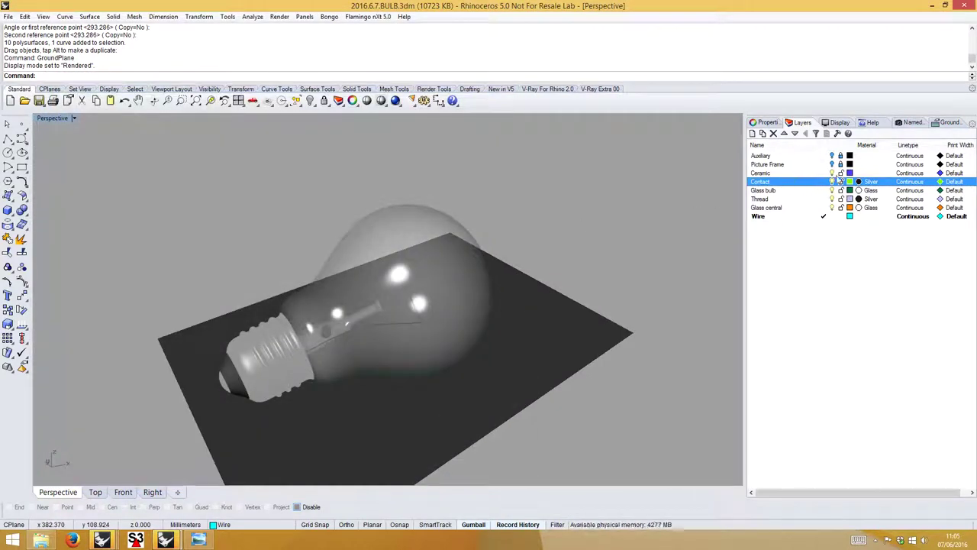
Assign the existing Silver material to the Wire layer and check the filament wires inside the bulb.
click(859, 217)
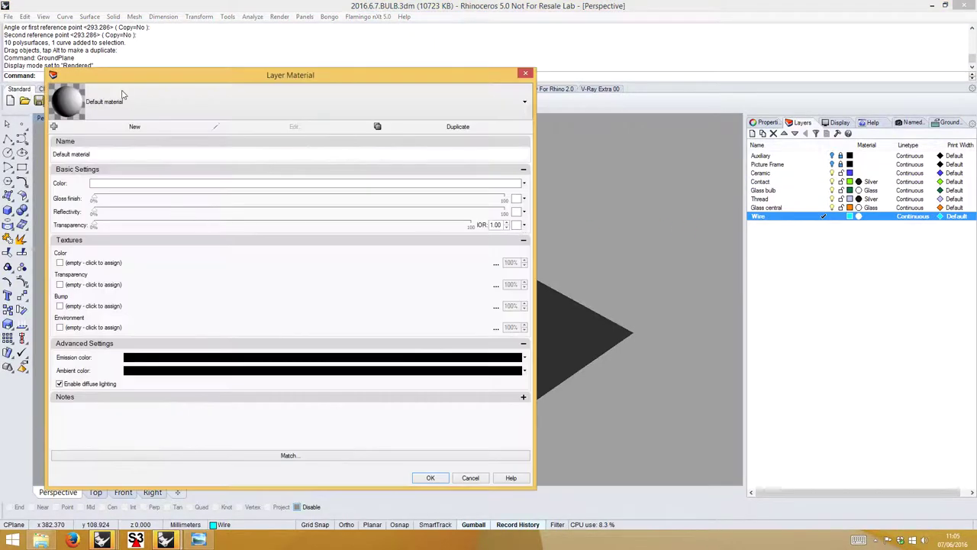
click(122, 96)
click(80, 196)
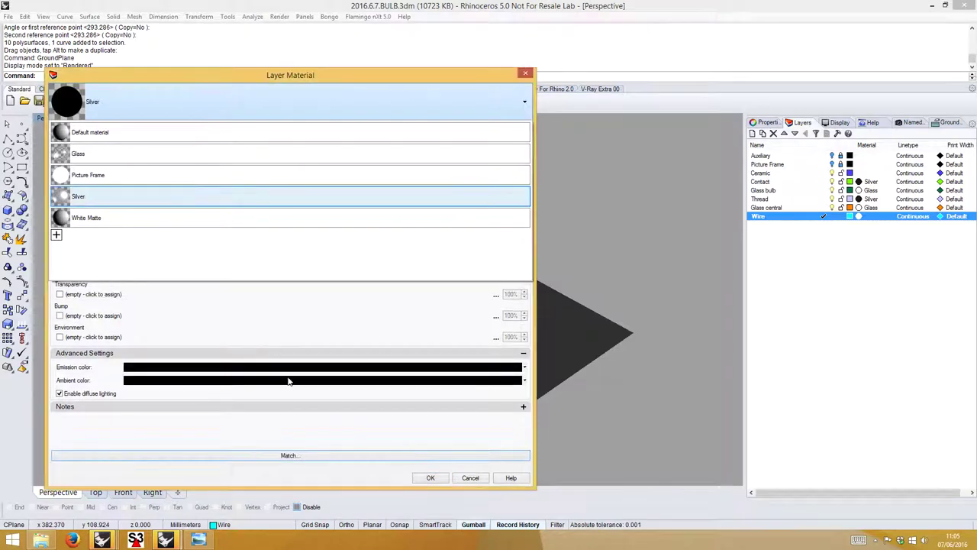
click(430, 477)
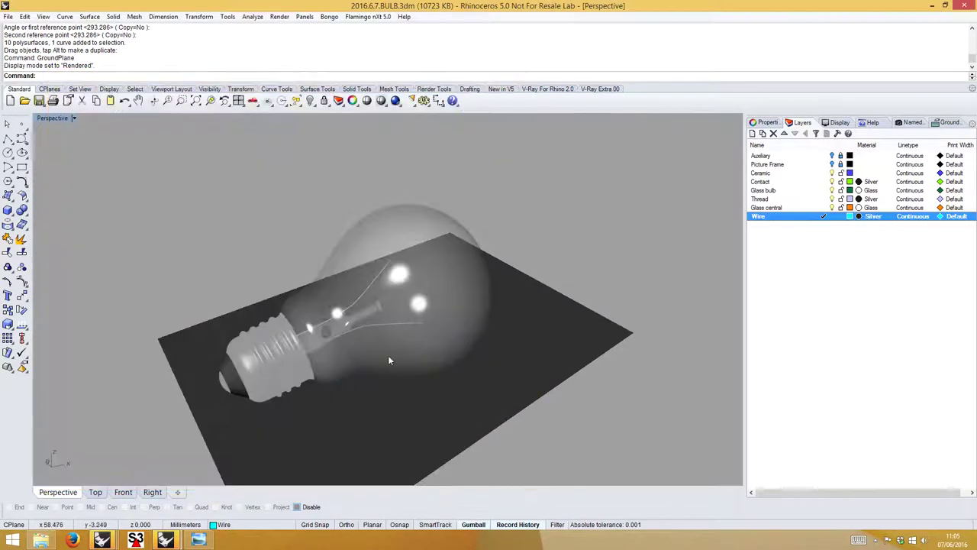
right_drag(388, 359, 399, 352)
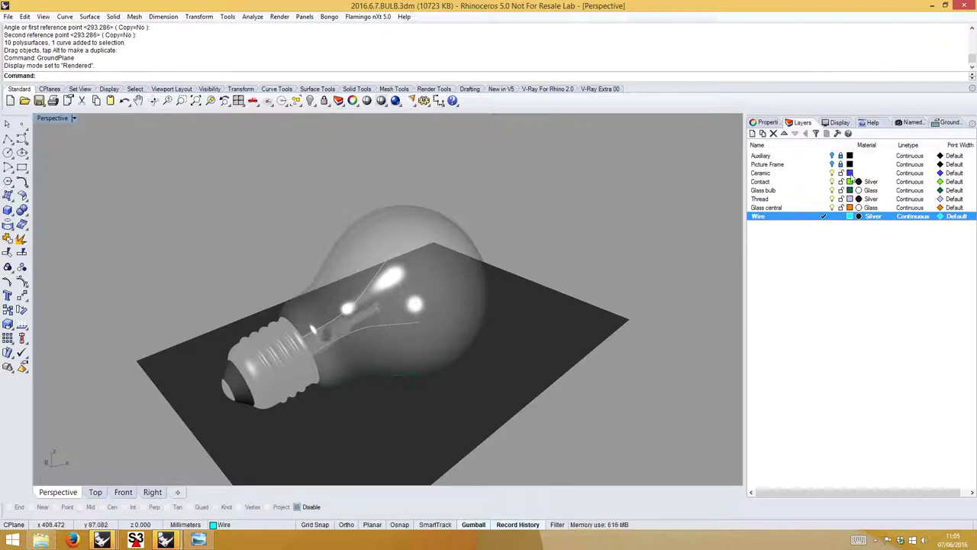
Assign the Black Reflective material from the Plastic folder to the Ceramic layer and check the bulb's base.
click(858, 173)
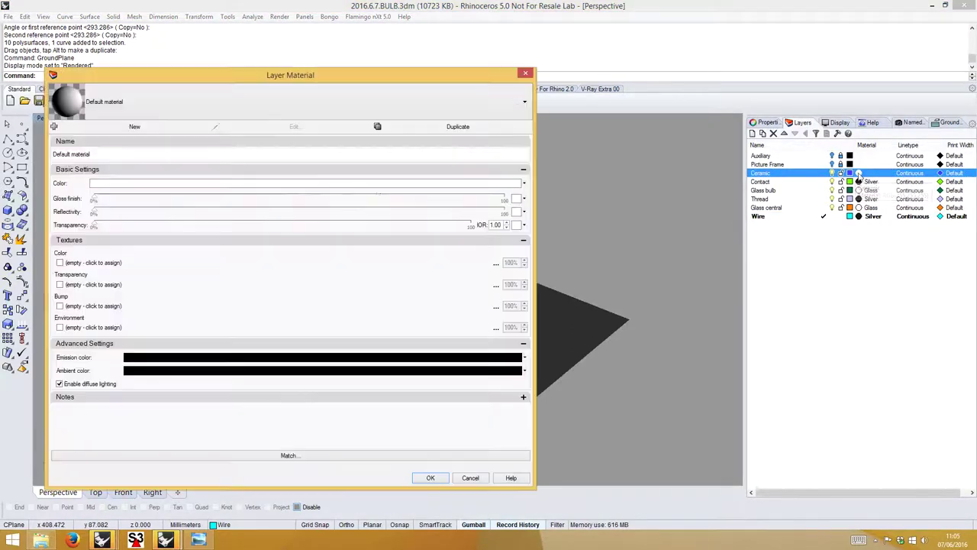
click(858, 173)
click(203, 102)
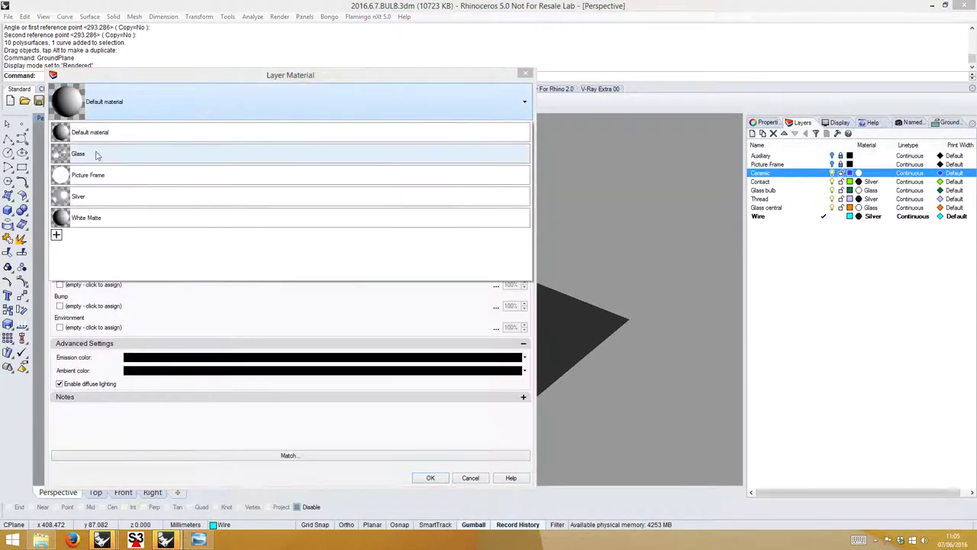
click(56, 236)
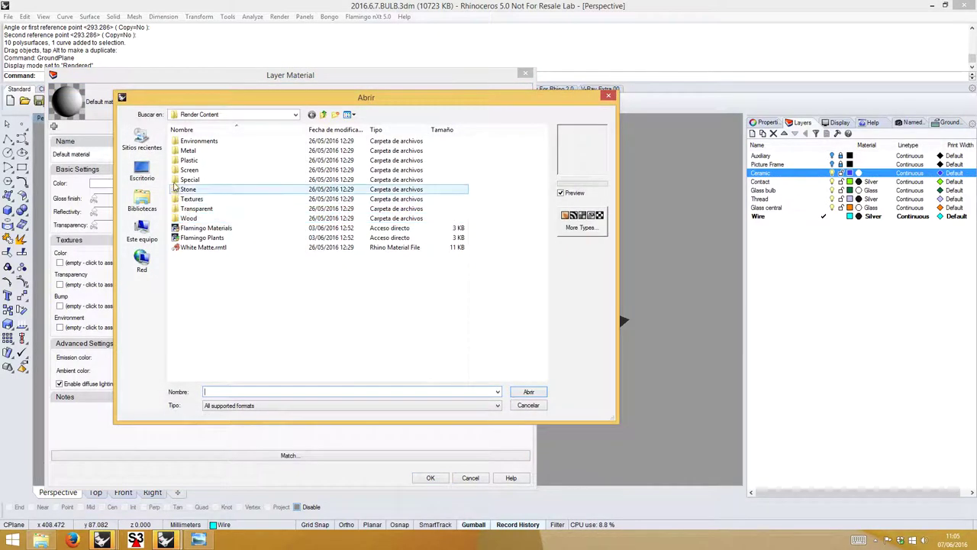
double_click(177, 161)
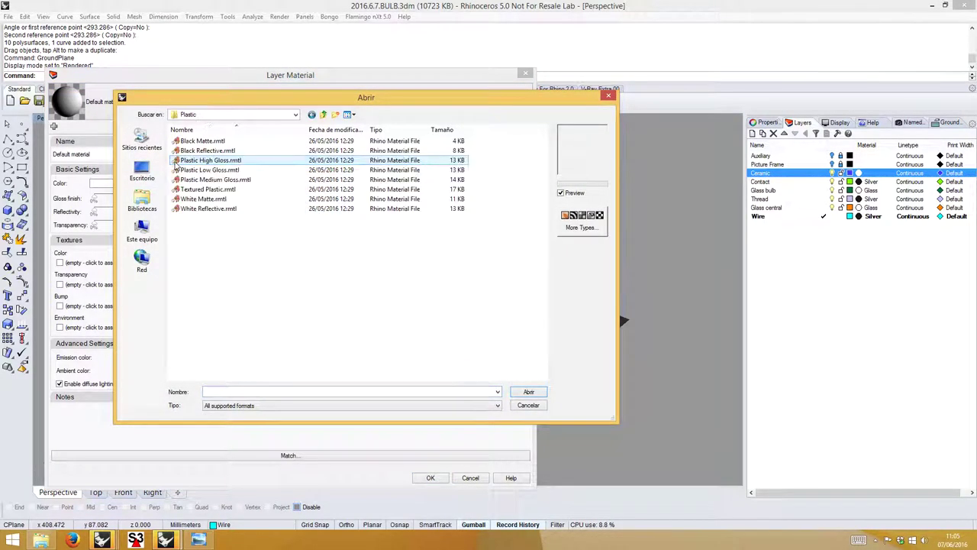
click(208, 151)
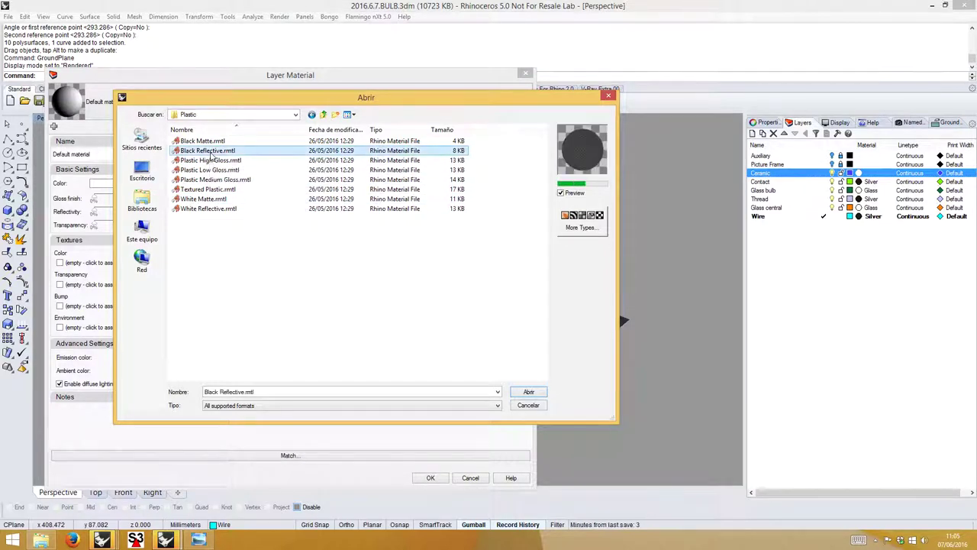
click(529, 391)
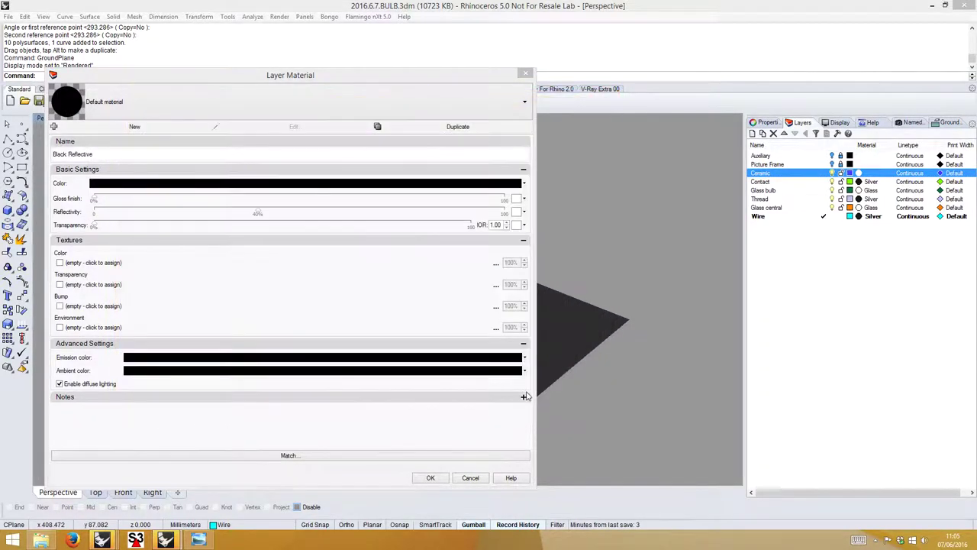
click(430, 477)
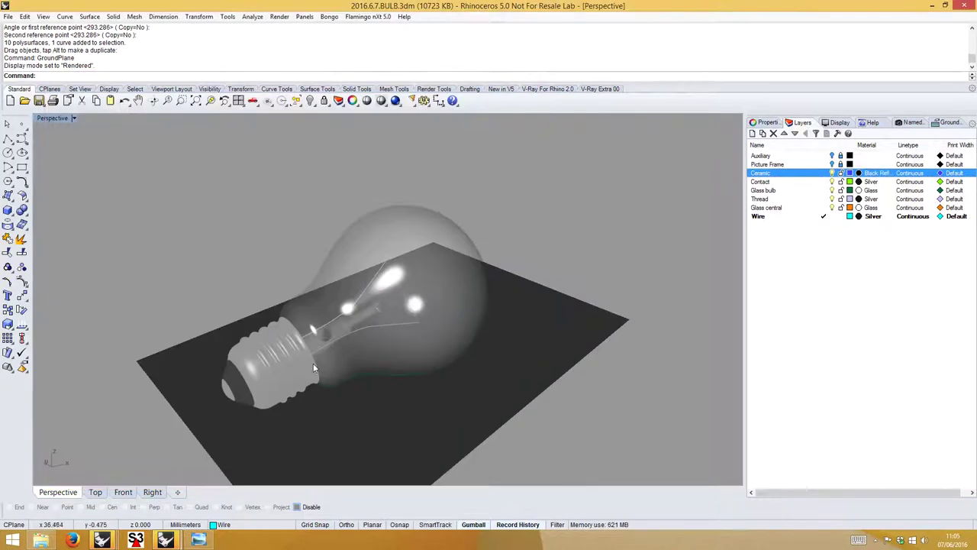
right_drag(237, 370, 273, 371)
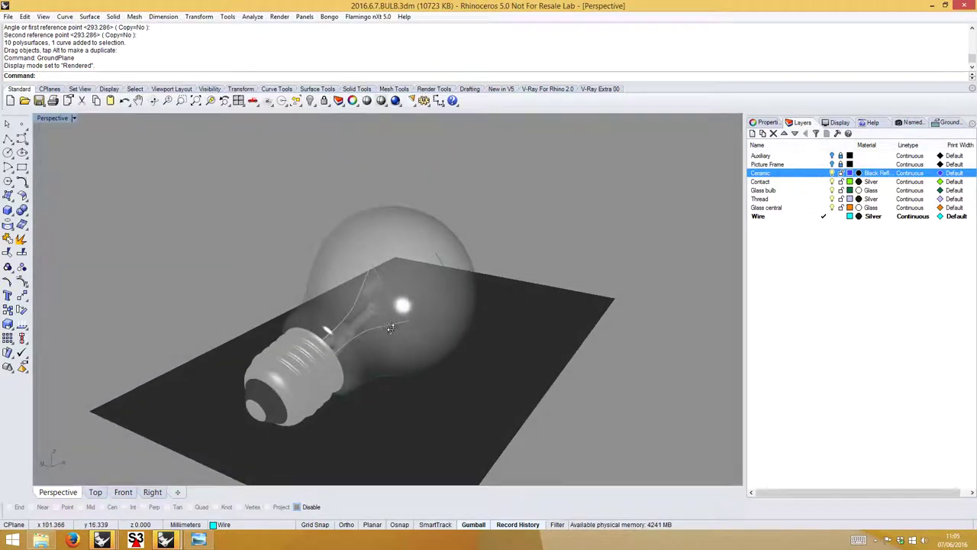
Frame the whole bulb and ground plane in a maximized Perspective view and save the model.
right_drag(390, 328, 354, 323)
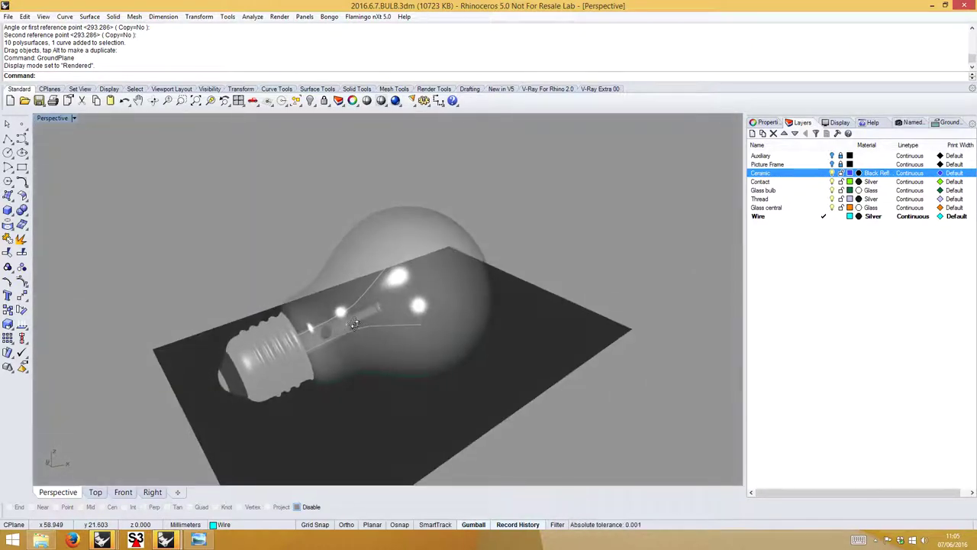
click(238, 101)
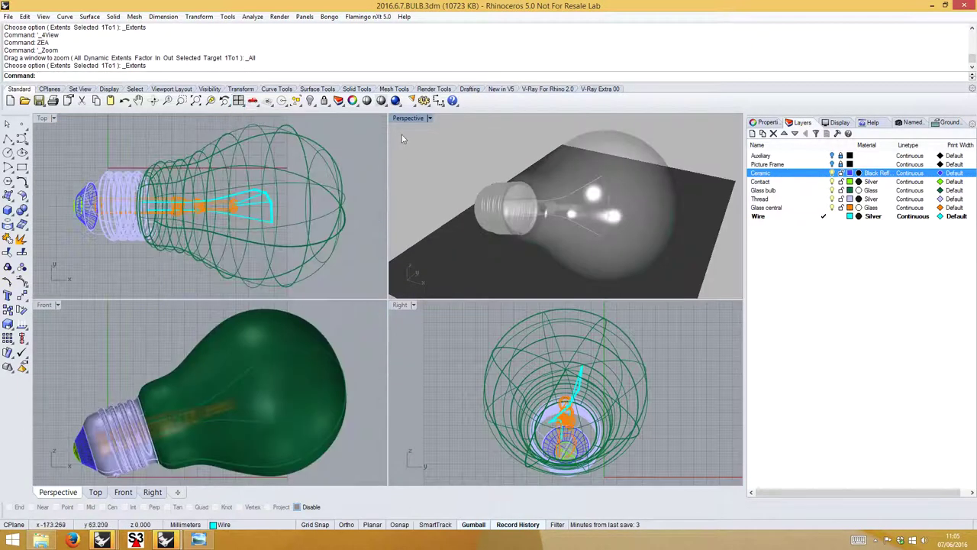
double_click(406, 118)
right_drag(383, 316, 453, 327)
scroll(414, 327, down, 3)
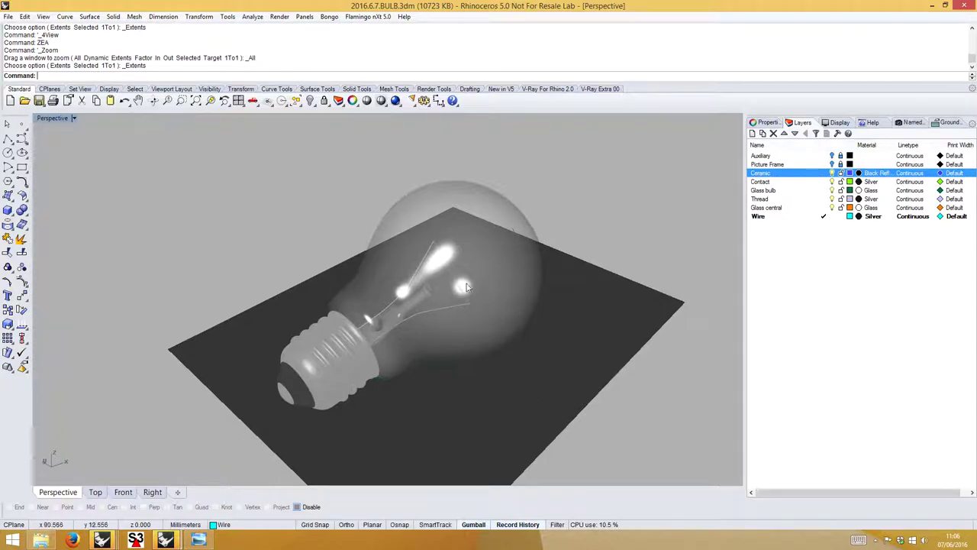
click(8, 16)
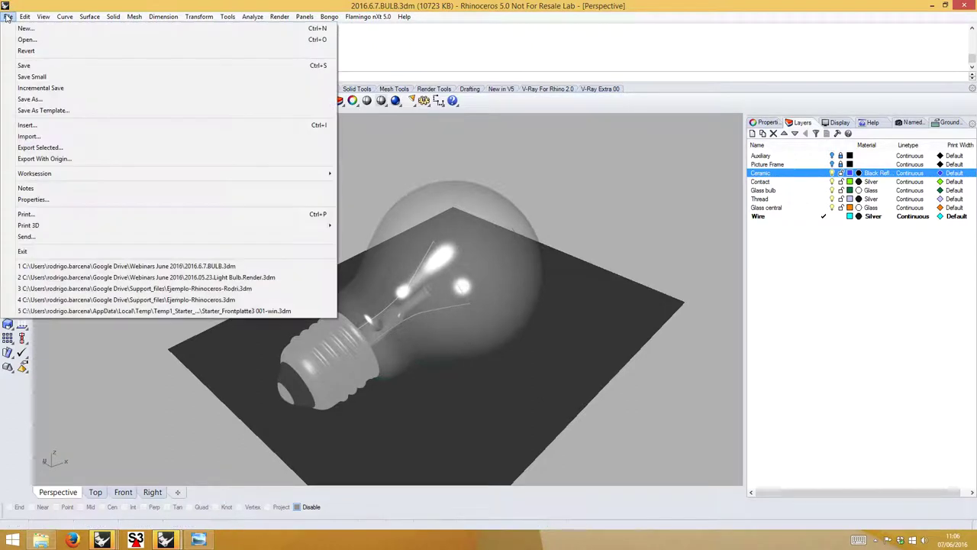
click(27, 66)
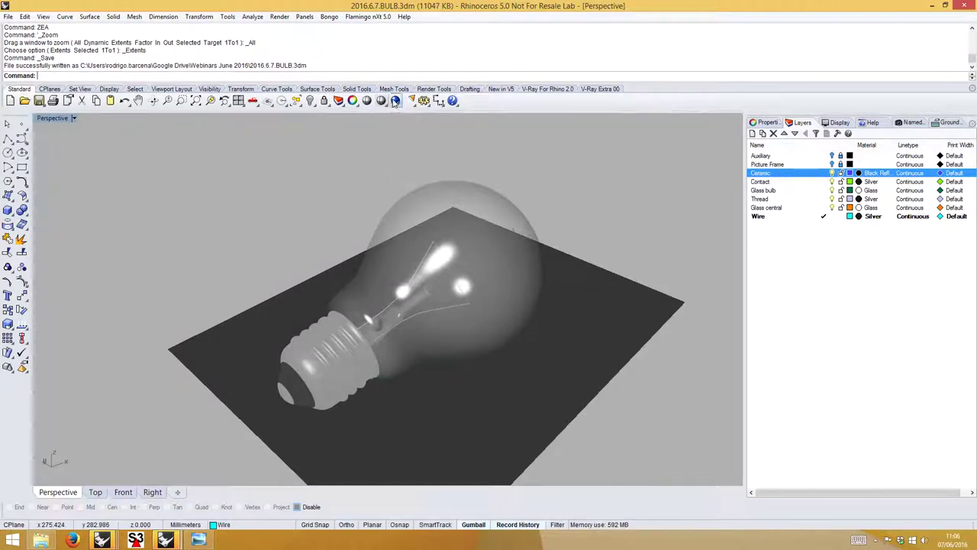
Open the Rhino Render document properties and review the available resolution and antialiasing options.
right_click(394, 101)
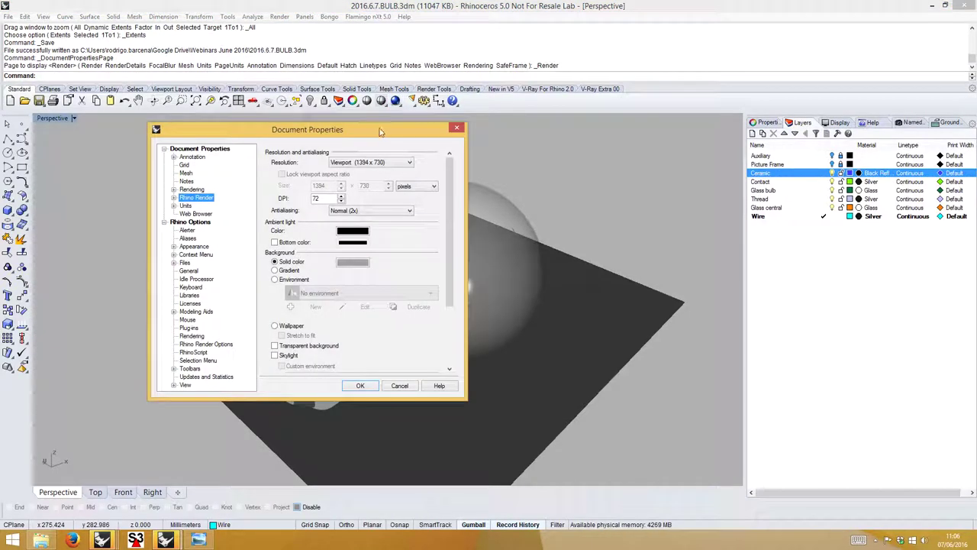
drag(380, 132, 347, 132)
click(377, 164)
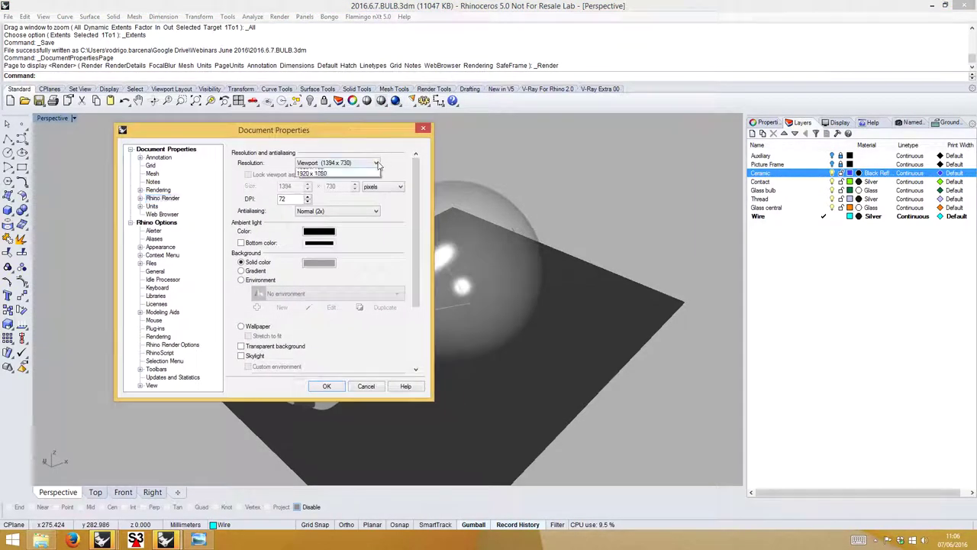
click(366, 136)
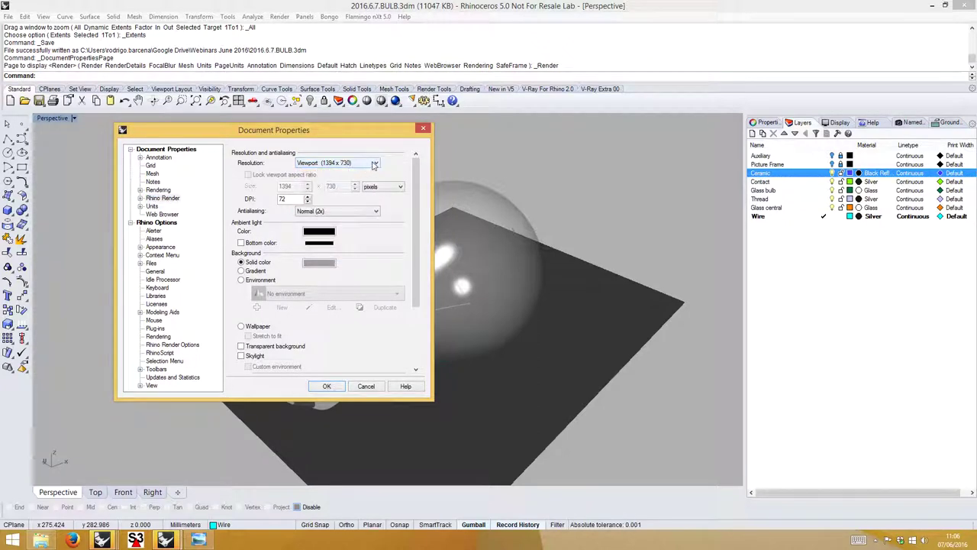
click(374, 164)
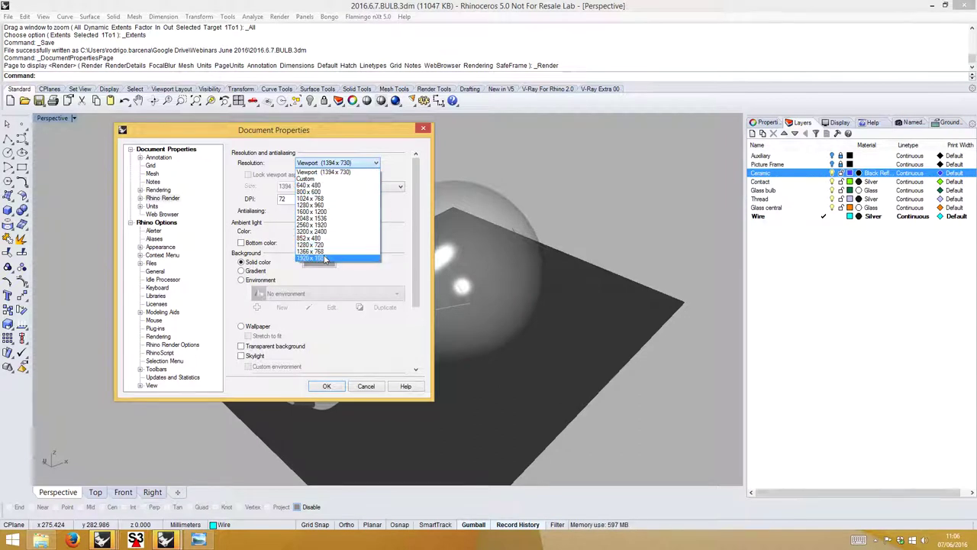
click(328, 129)
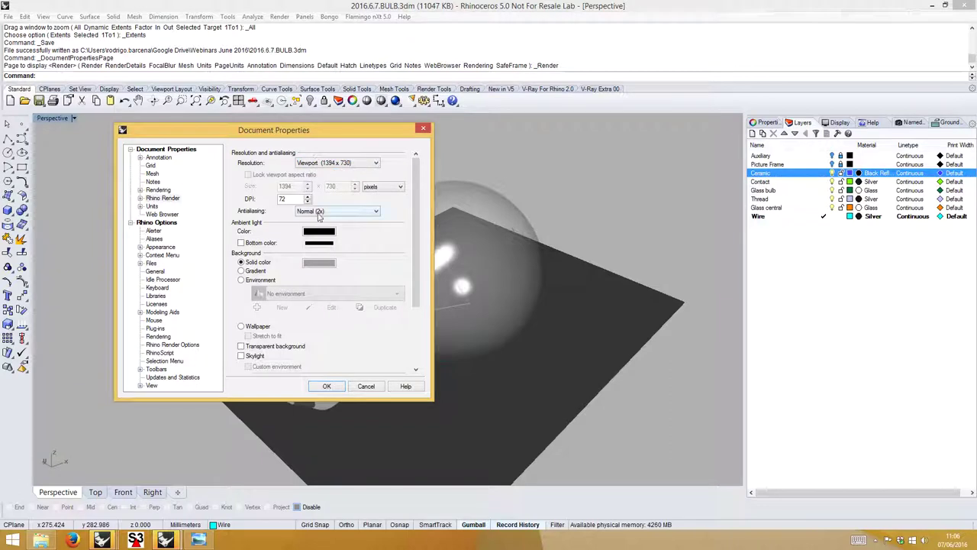
click(374, 213)
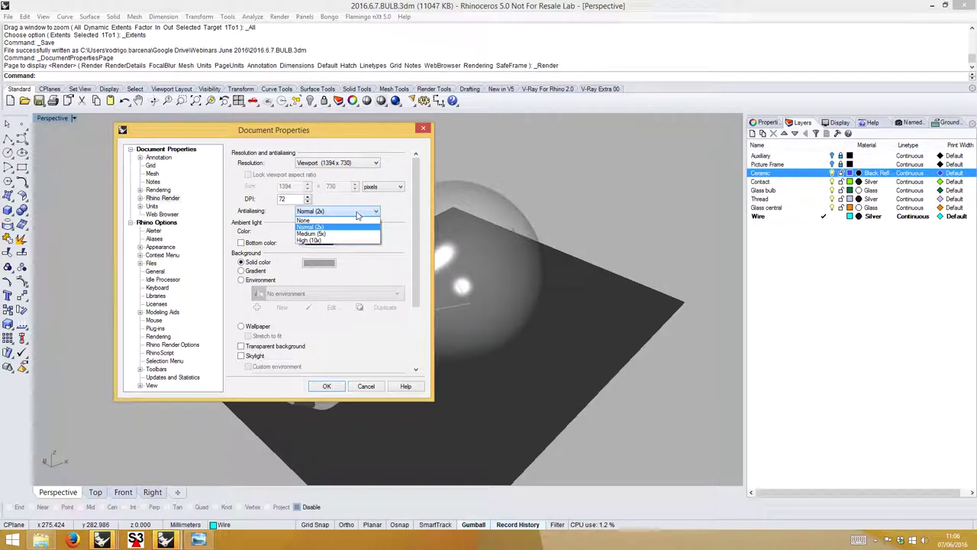
click(317, 233)
Set the render resolution to 640 x 480 with antialiasing None and run a test render of the bulb.
click(376, 163)
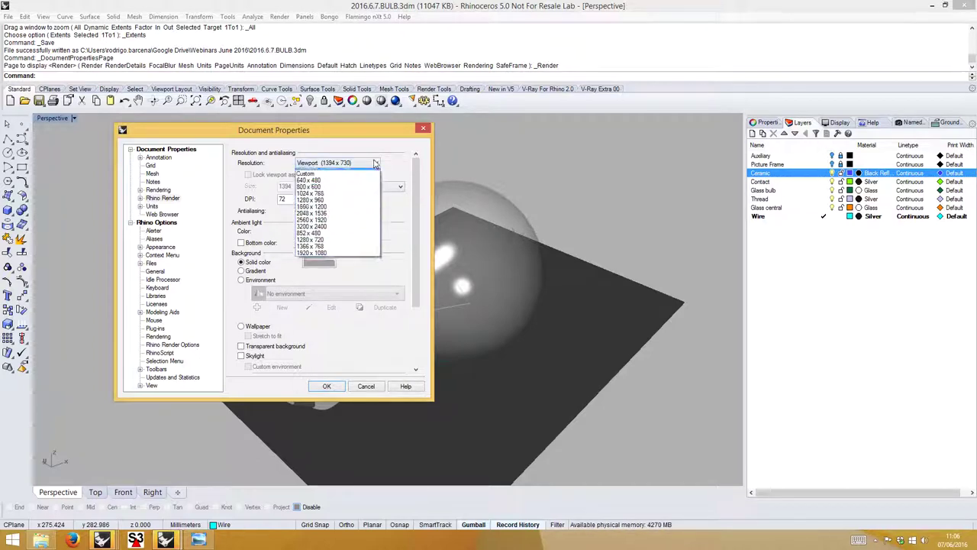
click(307, 185)
click(340, 211)
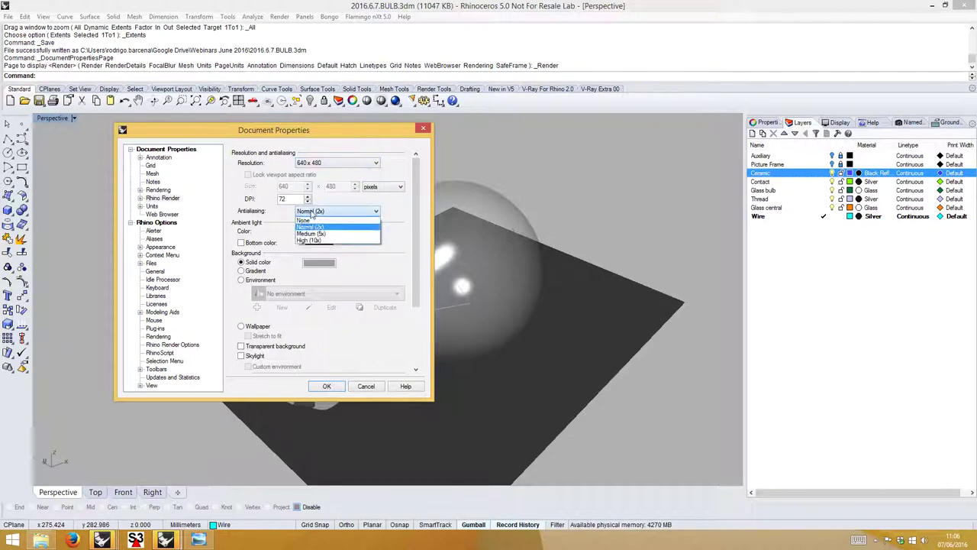
click(313, 215)
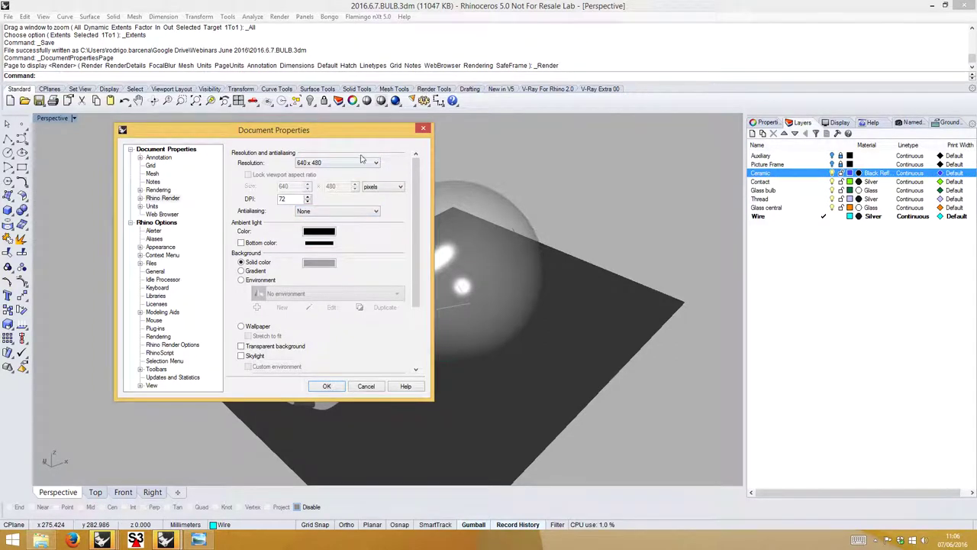
drag(366, 133, 306, 136)
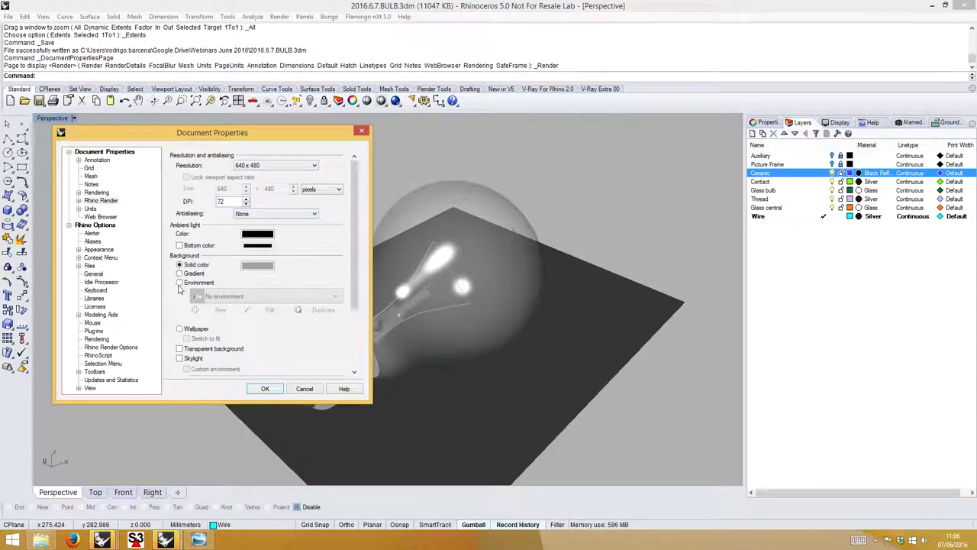
click(264, 390)
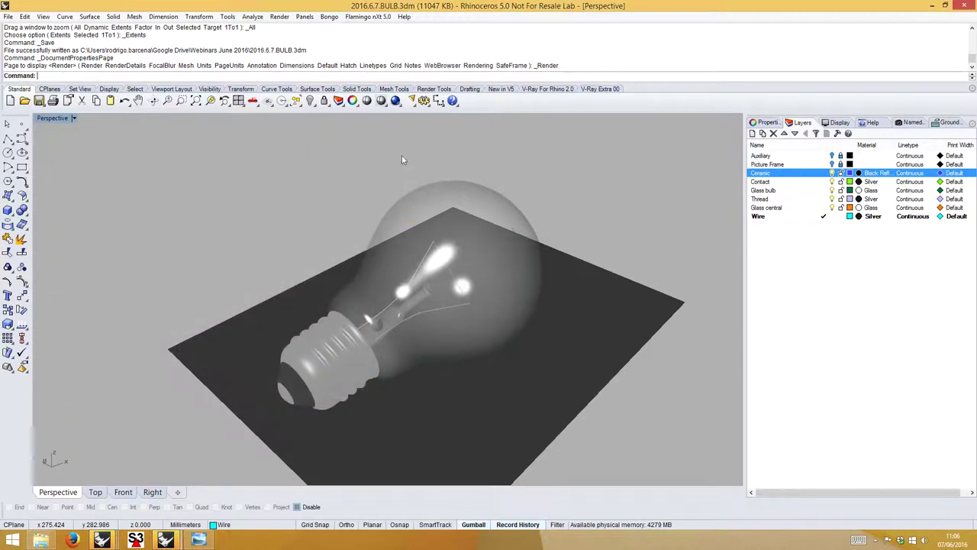
click(395, 101)
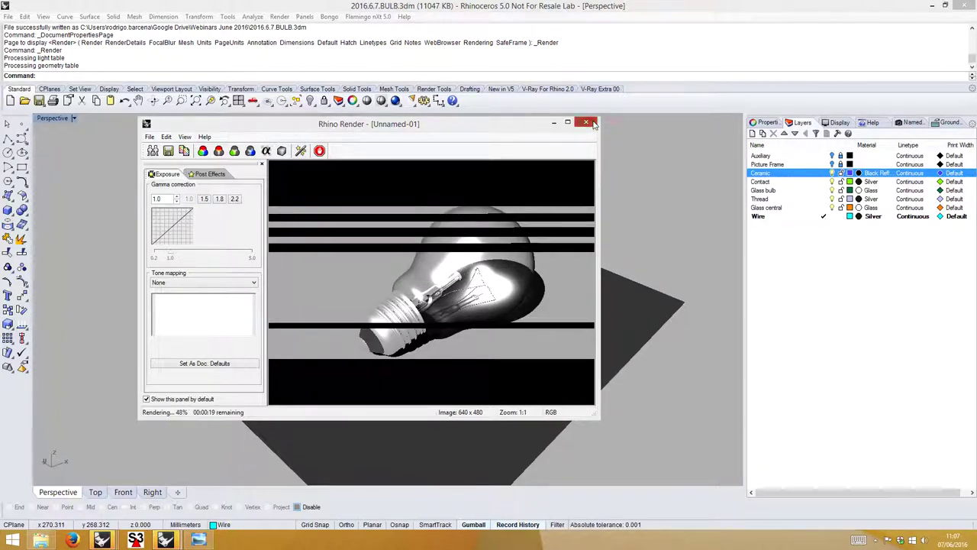
click(593, 124)
Switch the render background to an environment and load Rhino Studio from the Environments folder of the render content library.
click(396, 100)
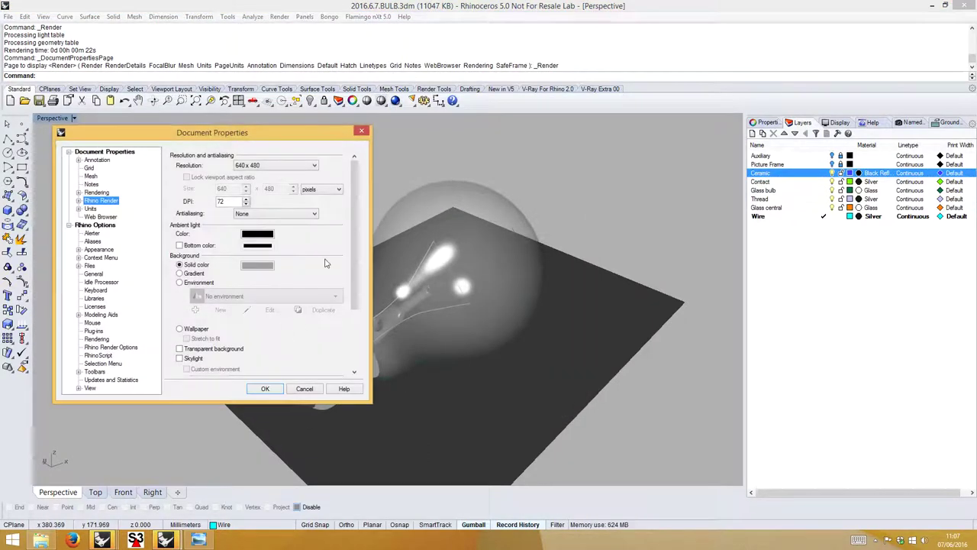
scroll(351, 243, down, 2)
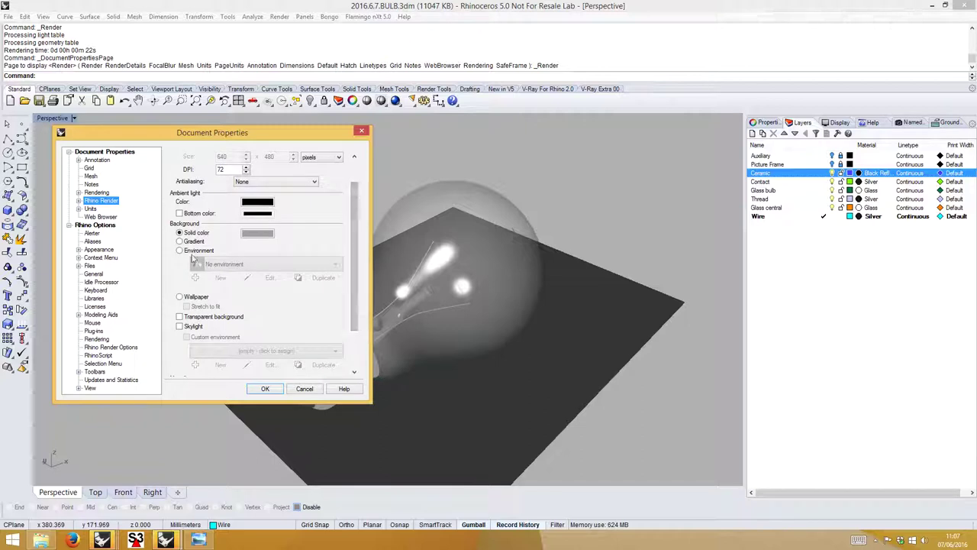
click(180, 251)
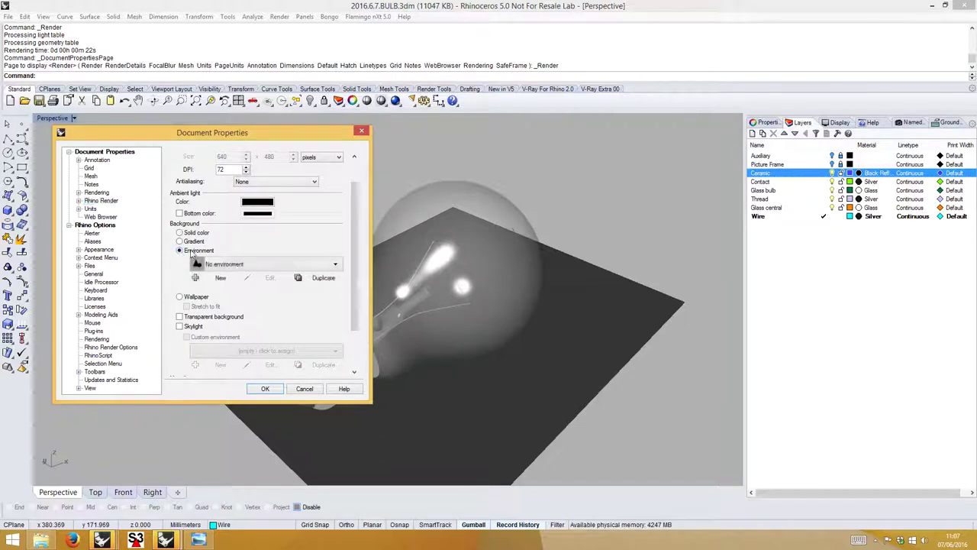
click(250, 264)
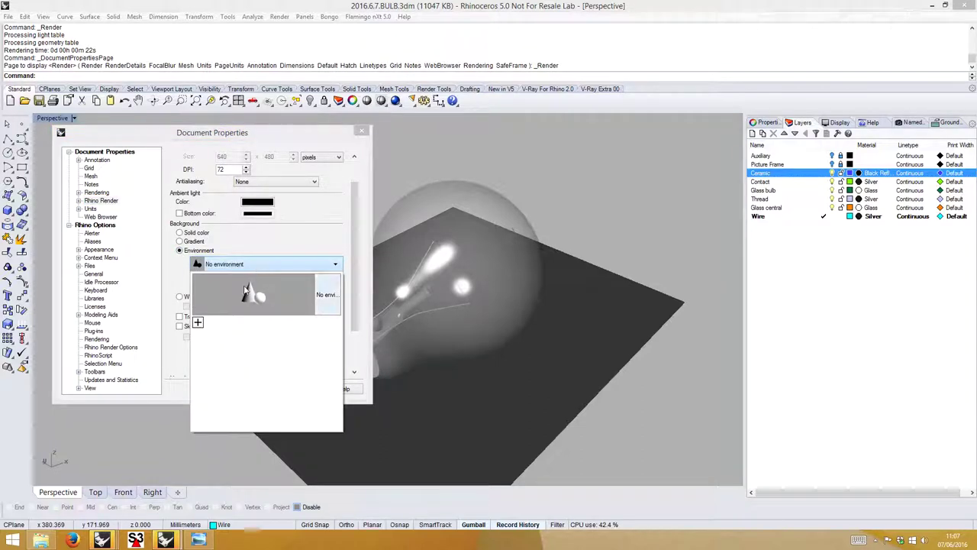
click(246, 291)
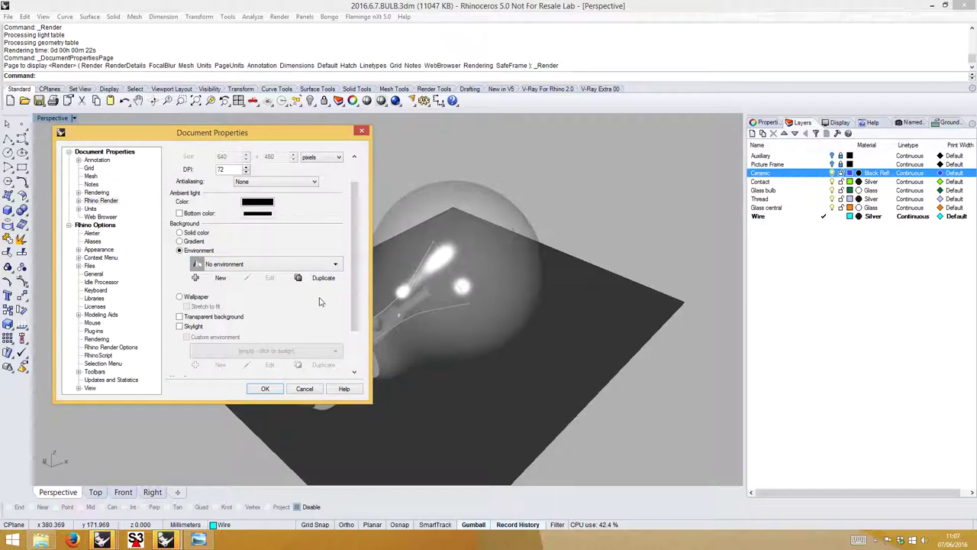
click(241, 267)
click(198, 322)
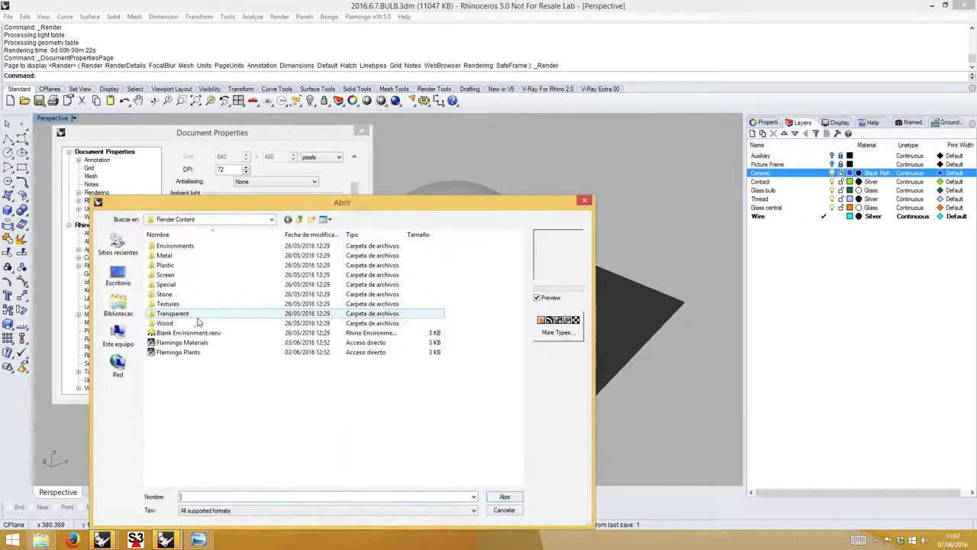
double_click(172, 246)
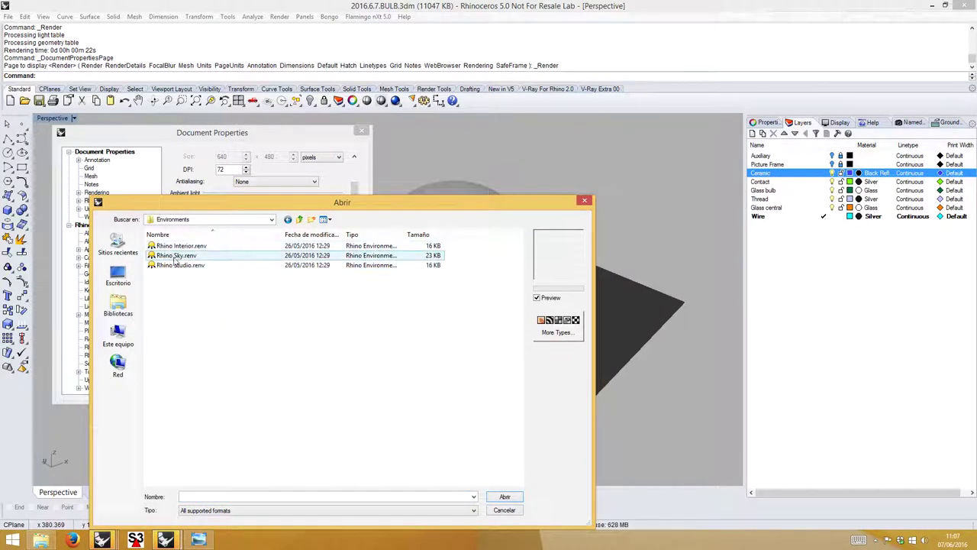
double_click(174, 265)
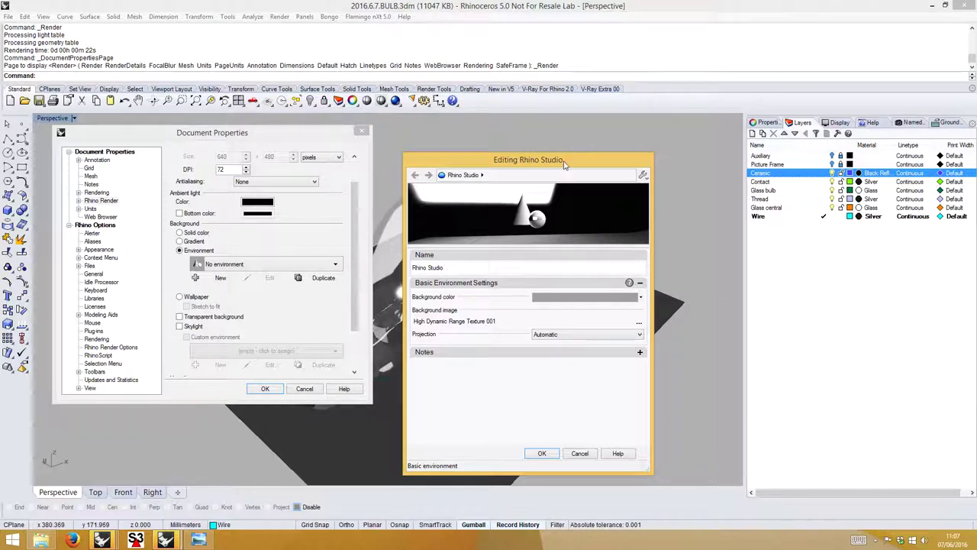
Set the exposure and HDR multiplier of the Rhino Studio background texture to 0.7 and accept the environment.
drag(561, 160, 564, 144)
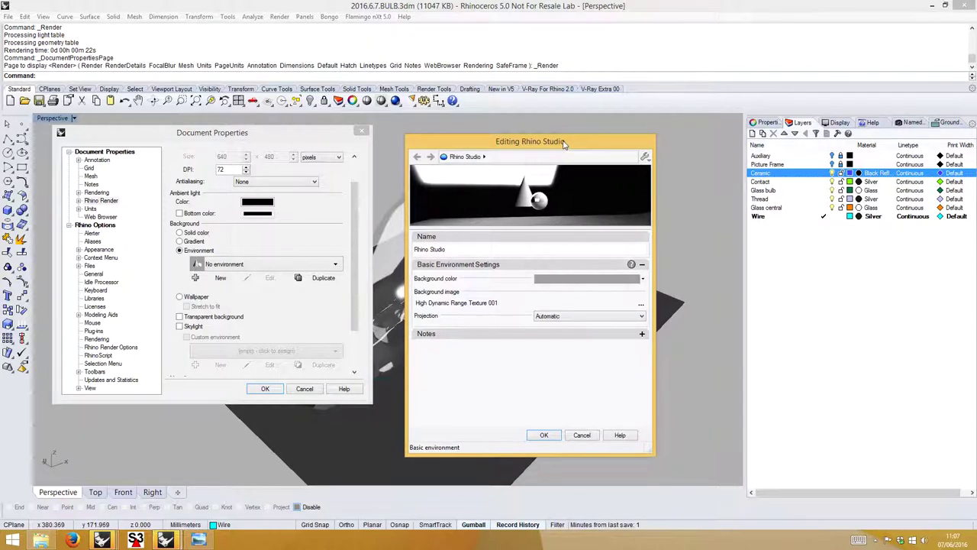
drag(445, 143, 593, 135)
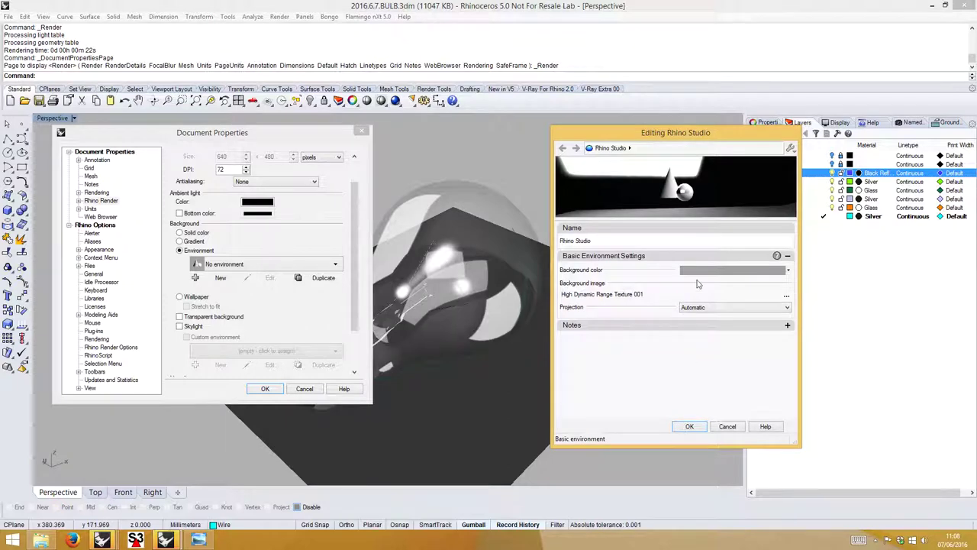
click(626, 294)
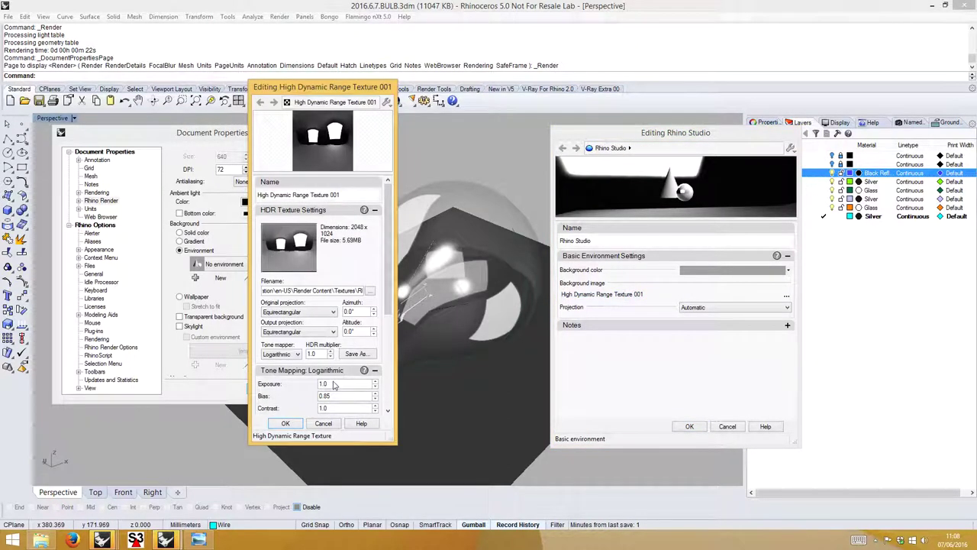
text(0.7)
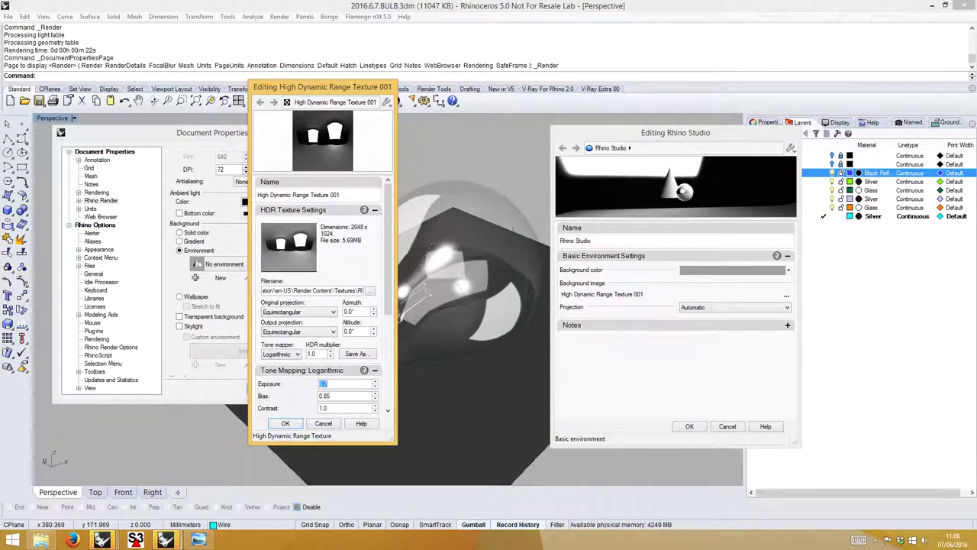
click(320, 353)
text(0.7)
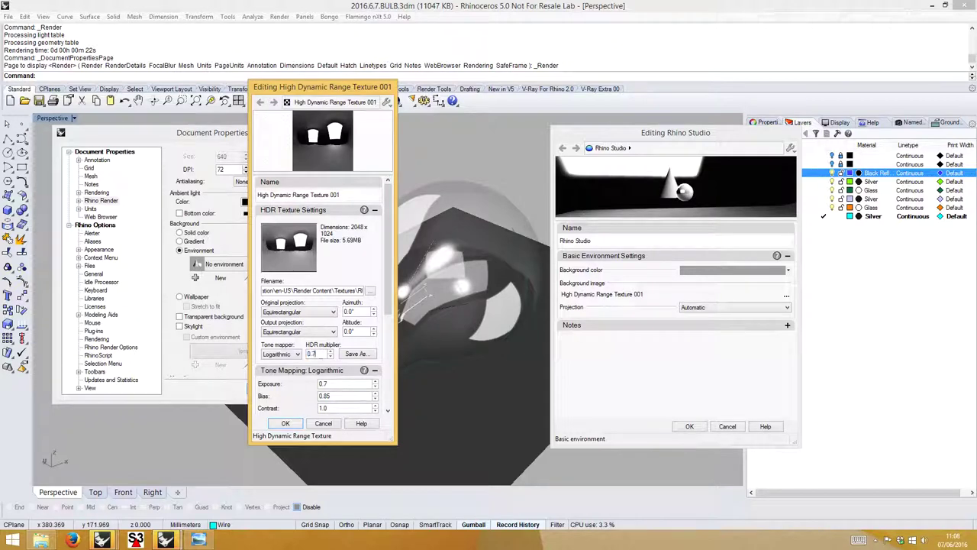
click(286, 423)
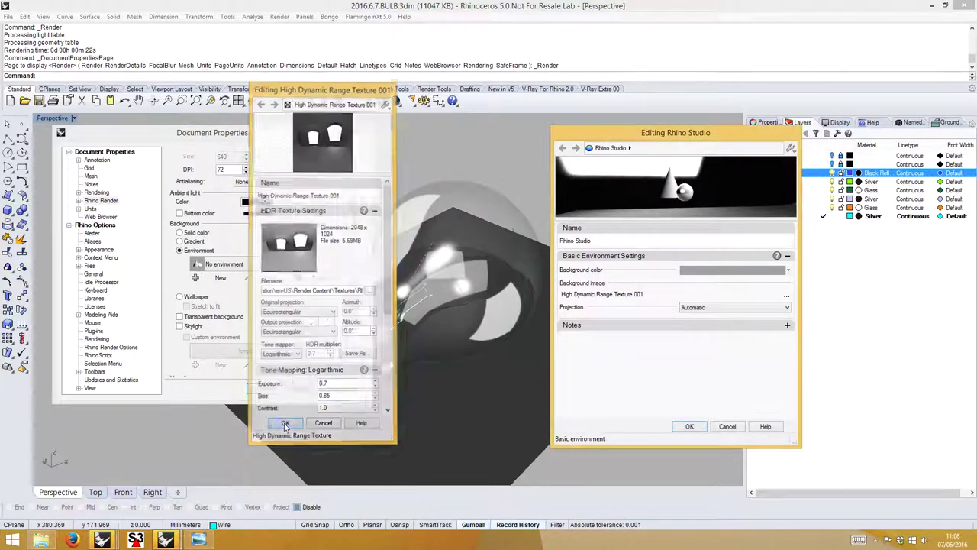
click(689, 426)
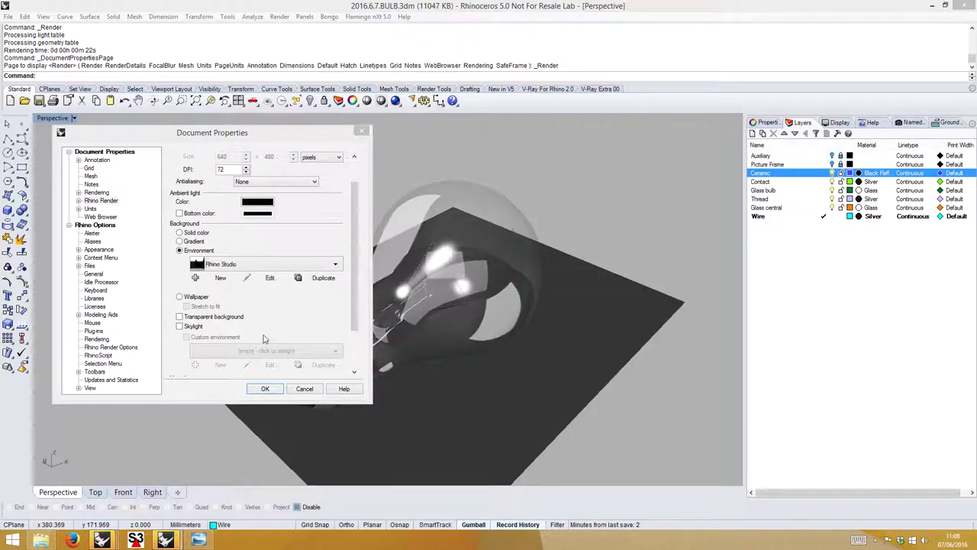
Enable the skylight in the render settings and check the environment reflections on the bulb.
click(180, 327)
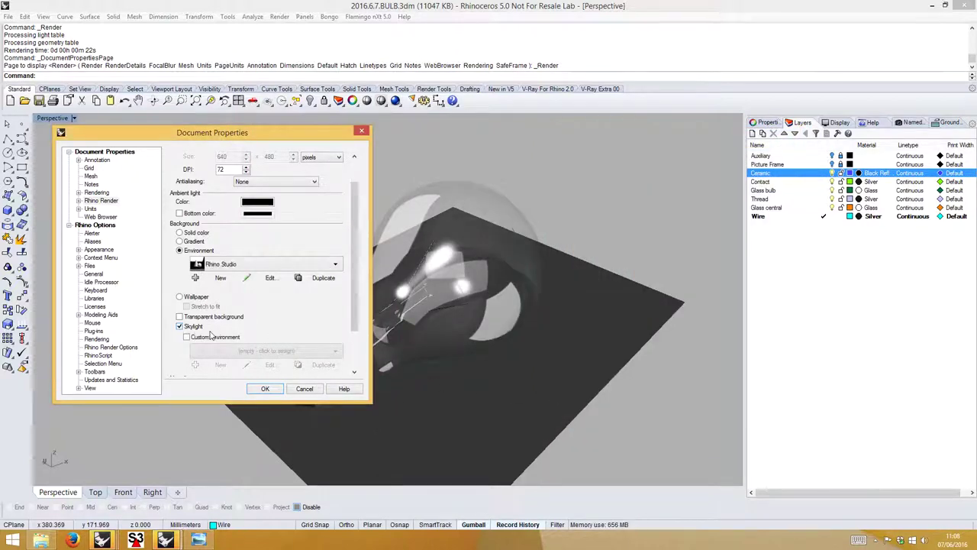
scroll(354, 285, down, 1)
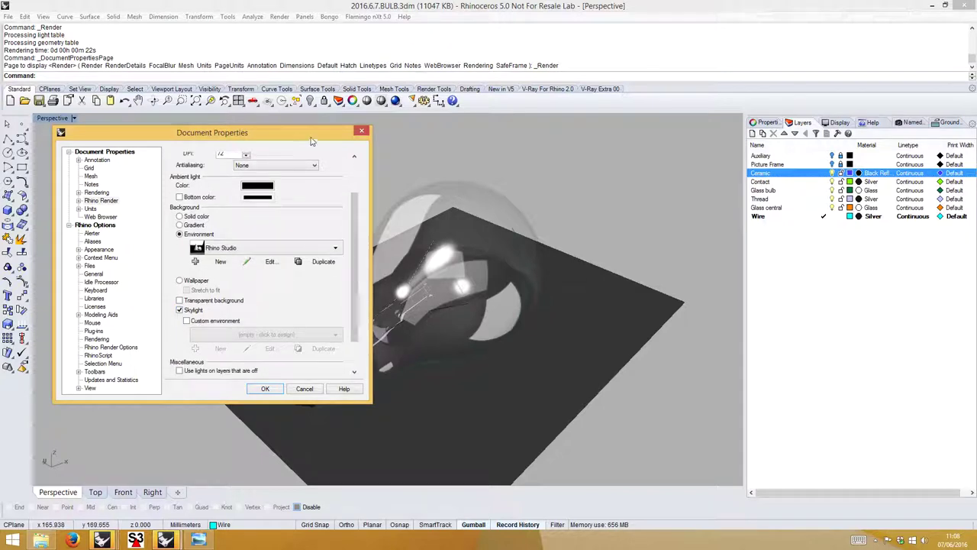
drag(311, 131, 263, 129)
right_drag(510, 222, 510, 296)
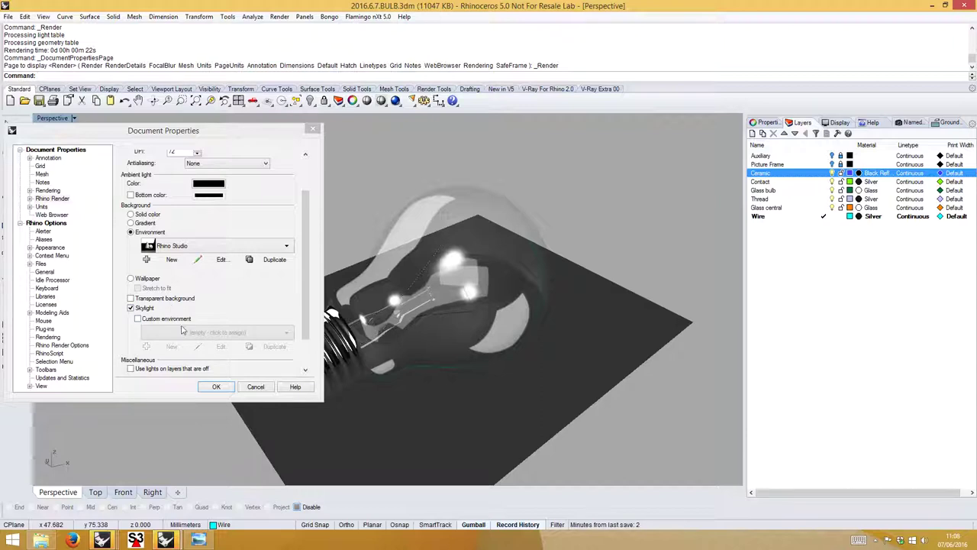
Set the azimuth of the Rhino Studio background texture to 45 degrees and accept the environment and render settings.
click(222, 260)
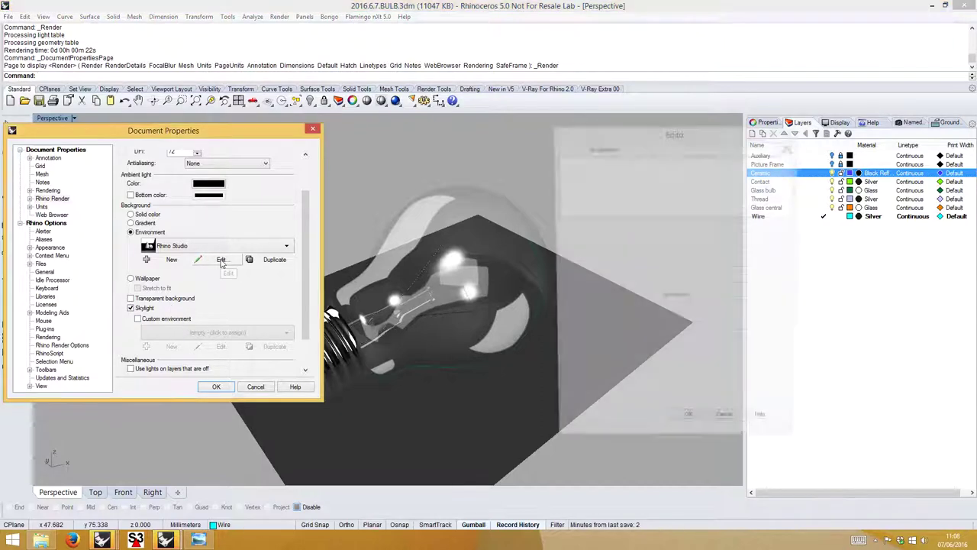
click(638, 297)
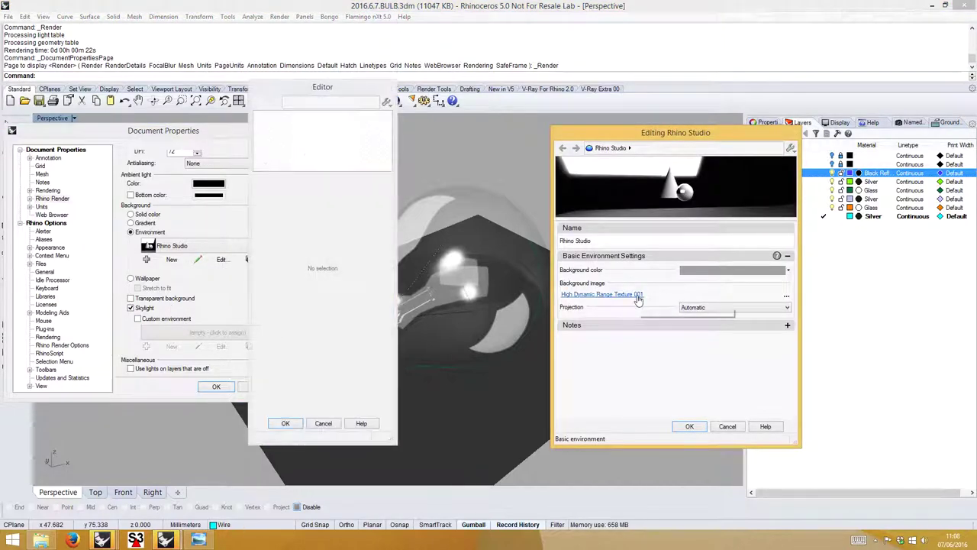
drag(333, 90, 258, 94)
click(285, 315)
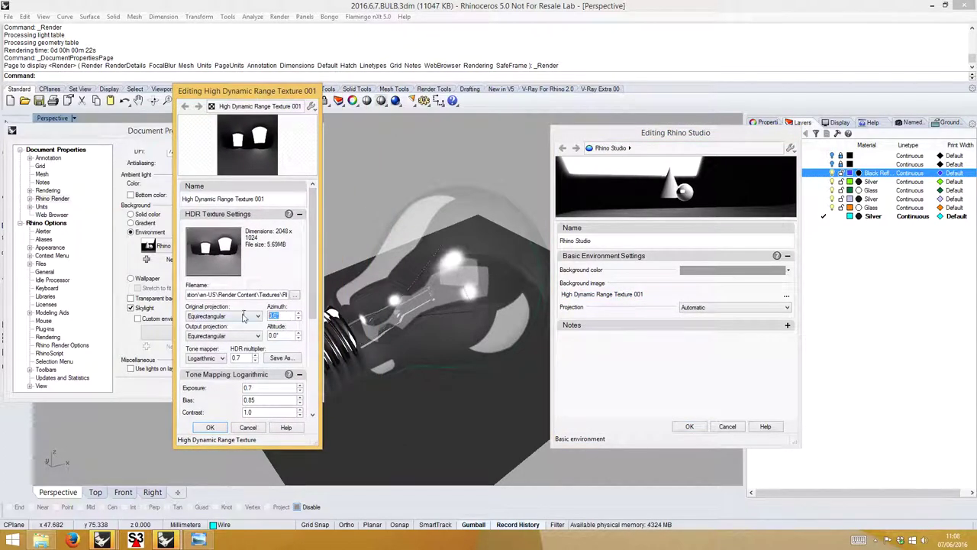
text(45)
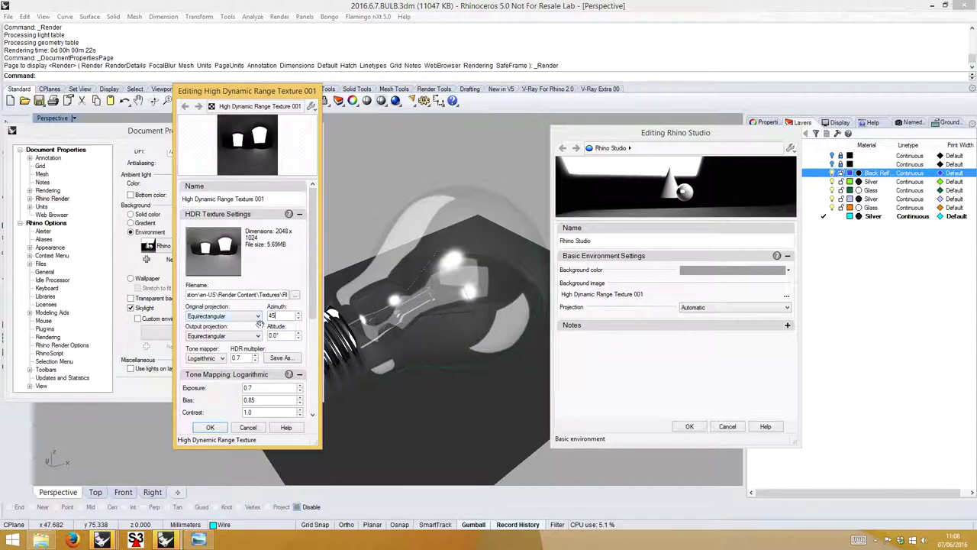
click(278, 335)
text(0.01)
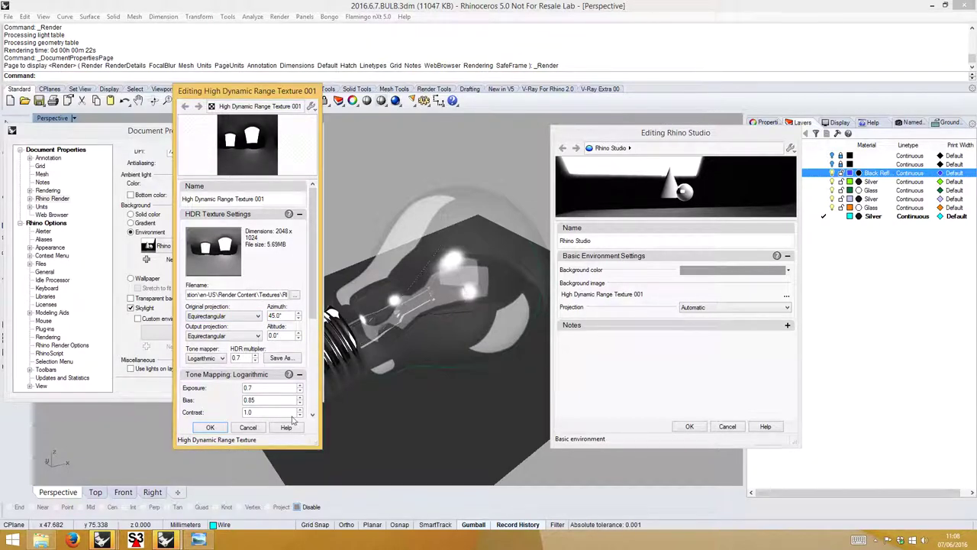
click(212, 426)
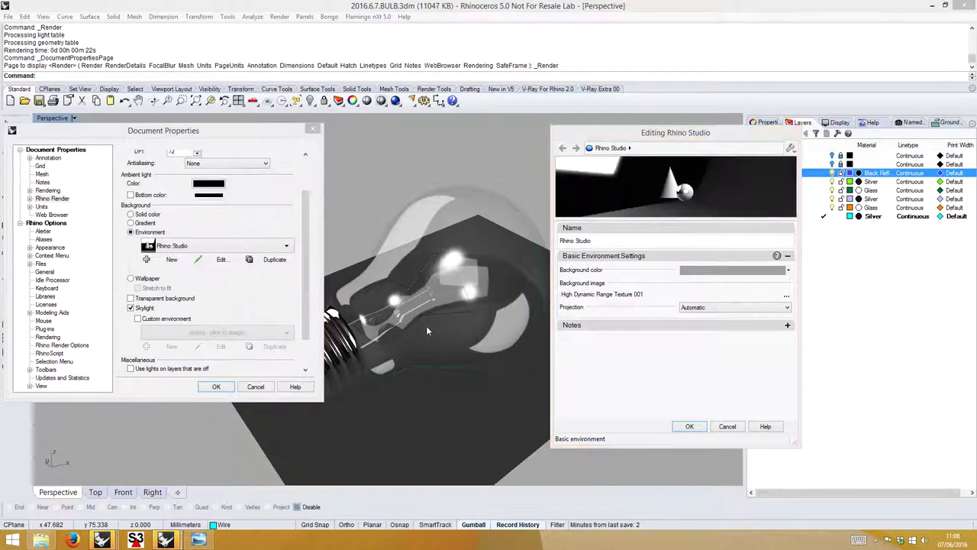
click(690, 426)
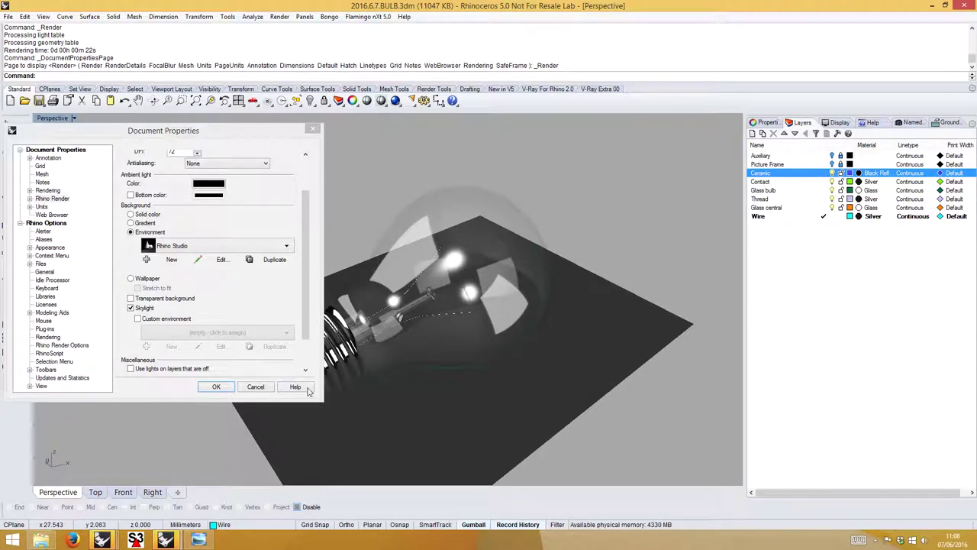
click(217, 388)
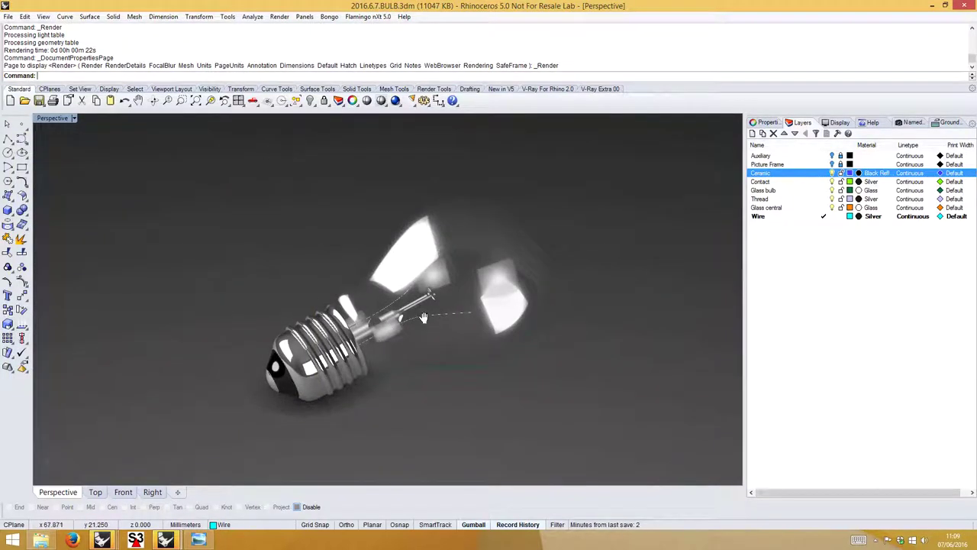
Ungroup the bulb and cap the open end of the central glass polysurface.
right_drag(424, 316, 404, 320)
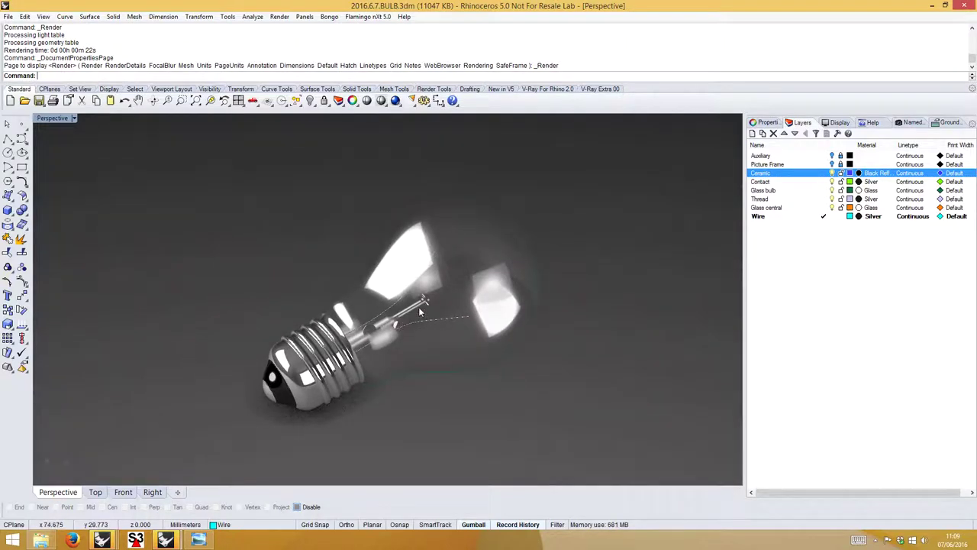
key(ctrl+a)
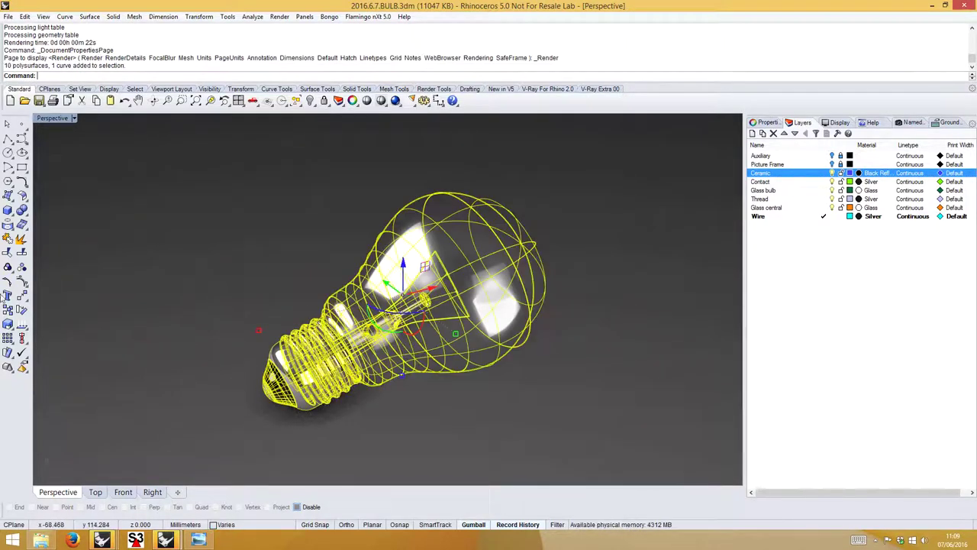
click(21, 268)
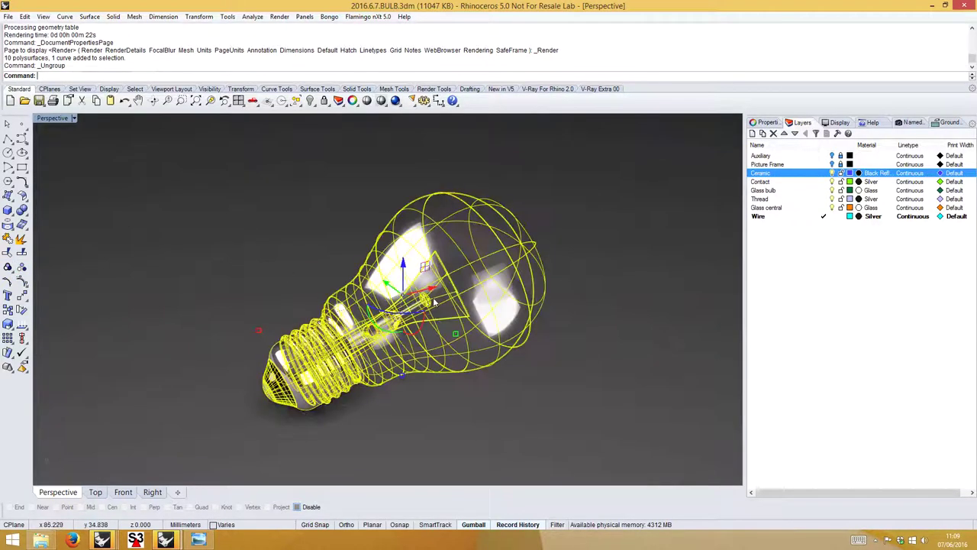
click(434, 304)
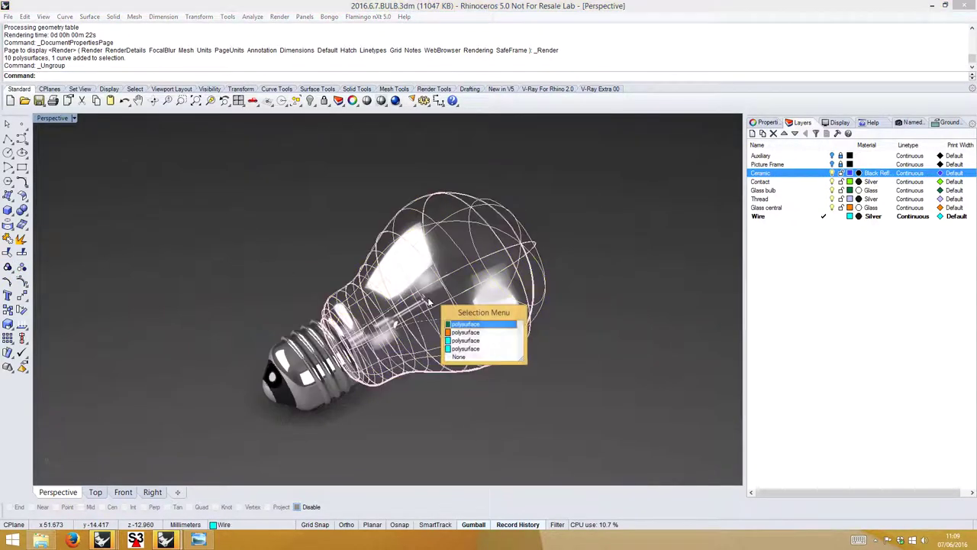
click(467, 331)
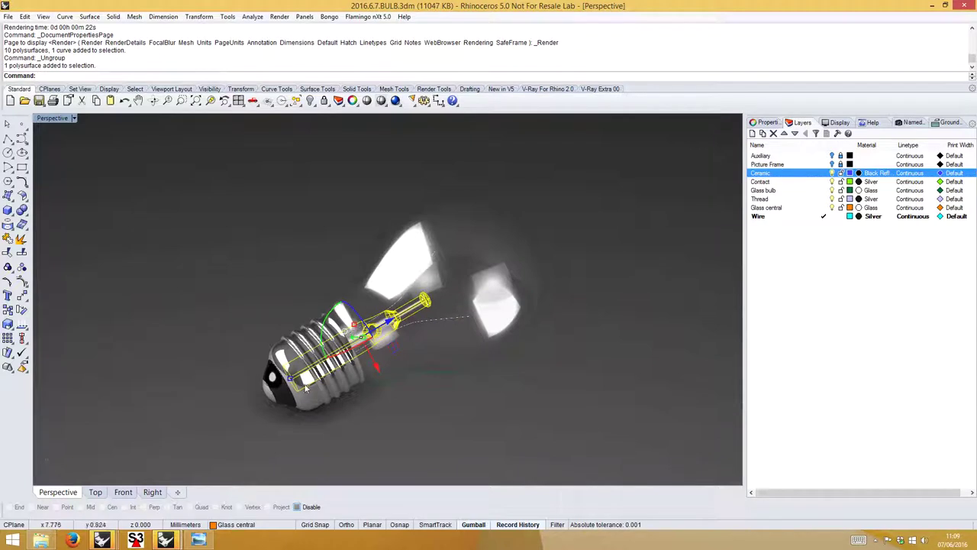
text(Cap)
key(Return)
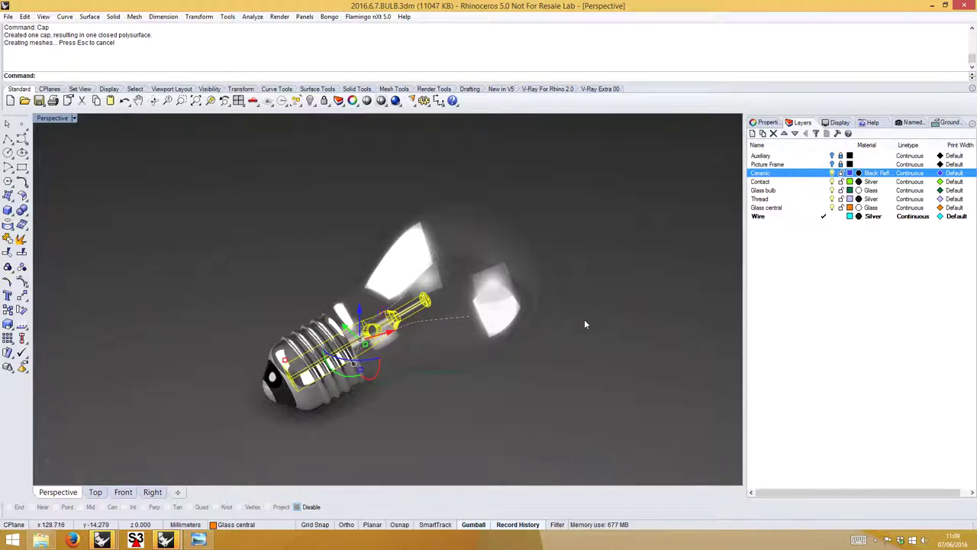
key(Escape)
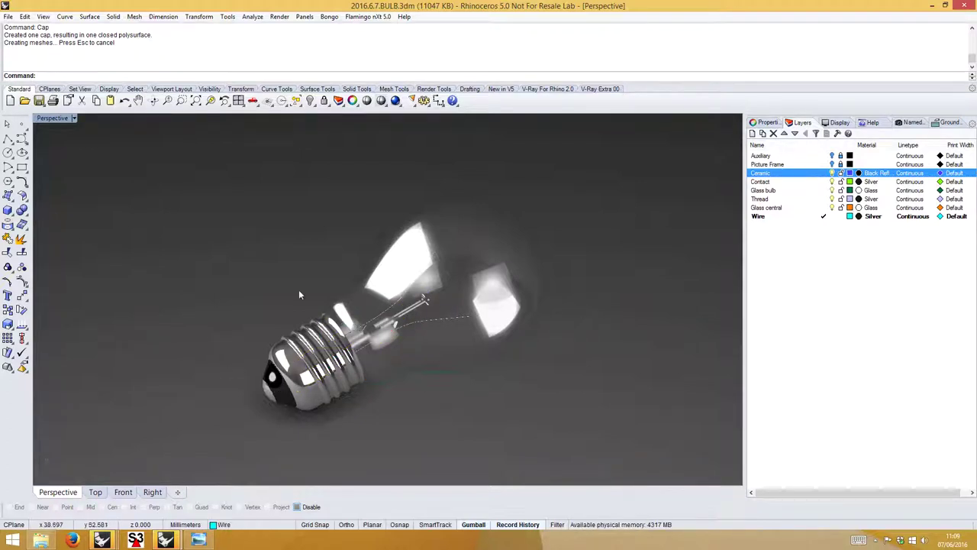
Group all the bulb objects again and start a render of the perspective view.
drag(196, 153, 580, 440)
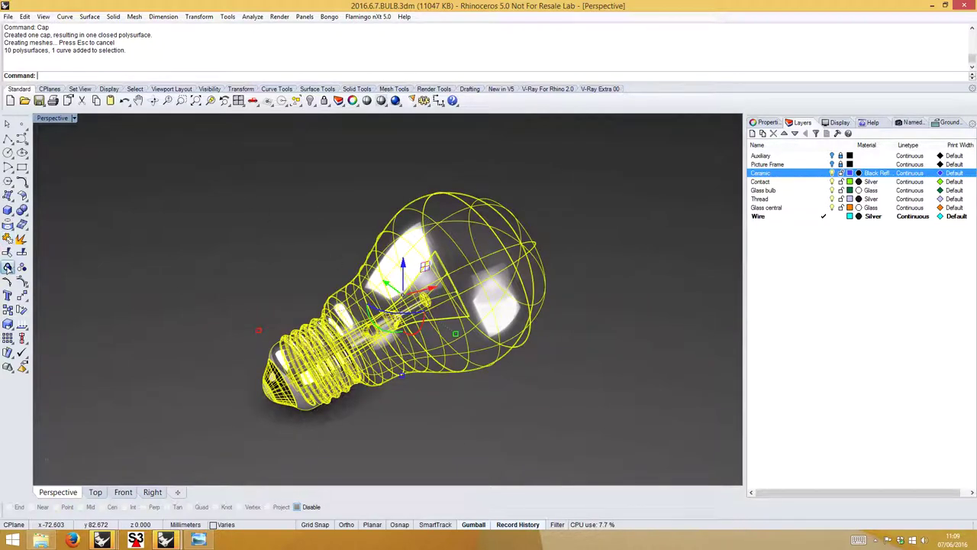
click(7, 267)
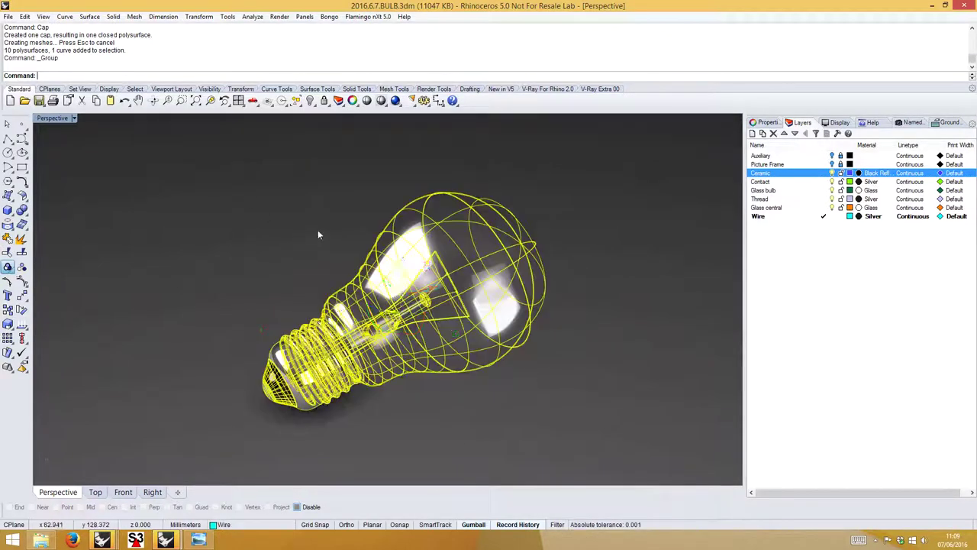
click(395, 101)
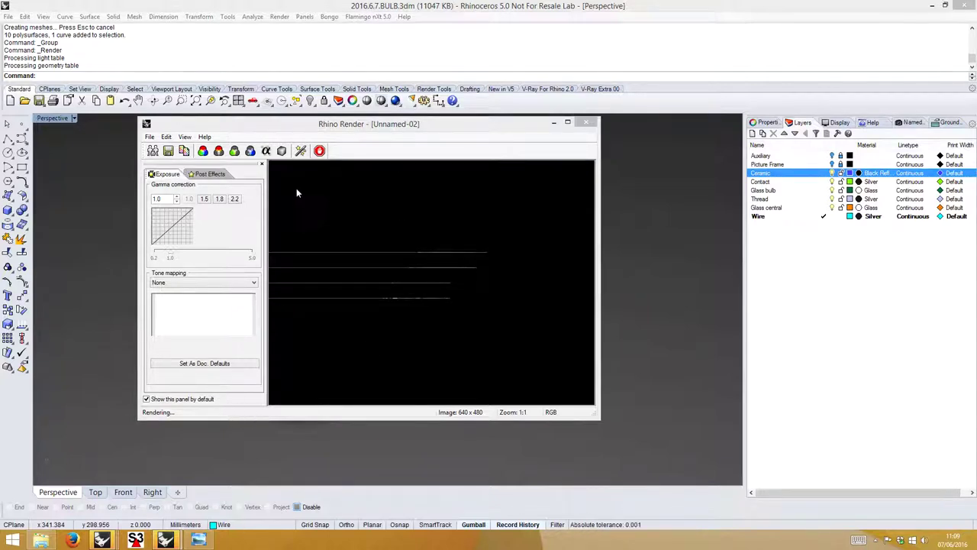
drag(292, 125, 268, 129)
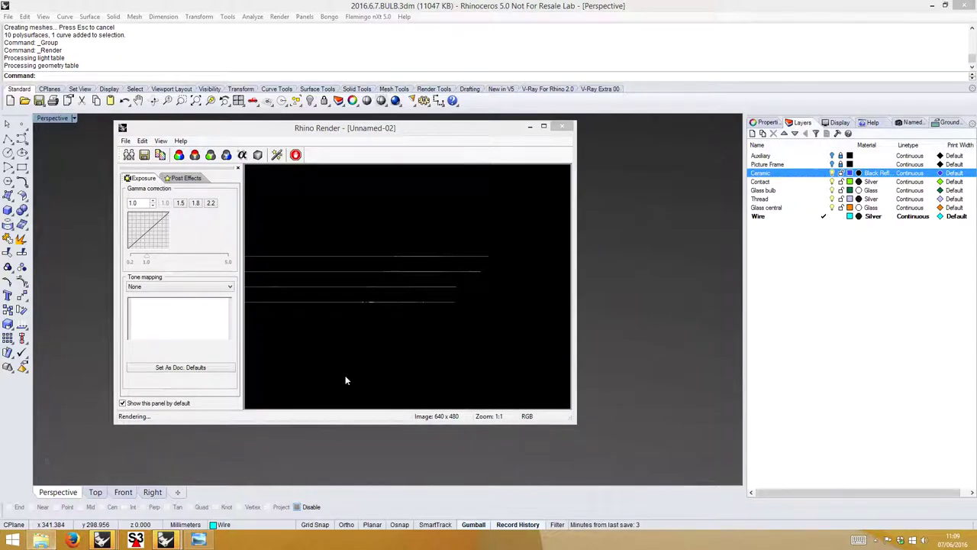
Open the finished reference render R3.png from the Webinars June 2016 folder for comparison.
click(46, 539)
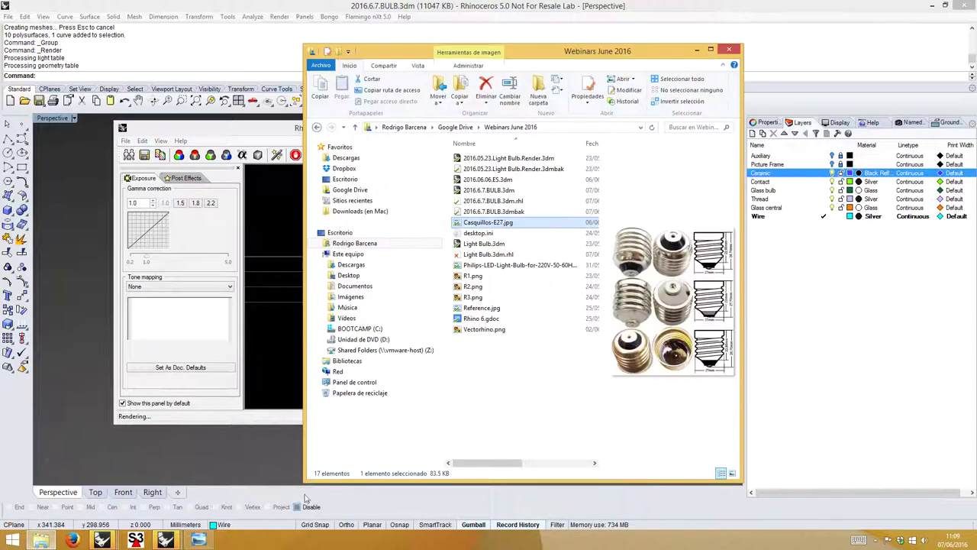
click(471, 298)
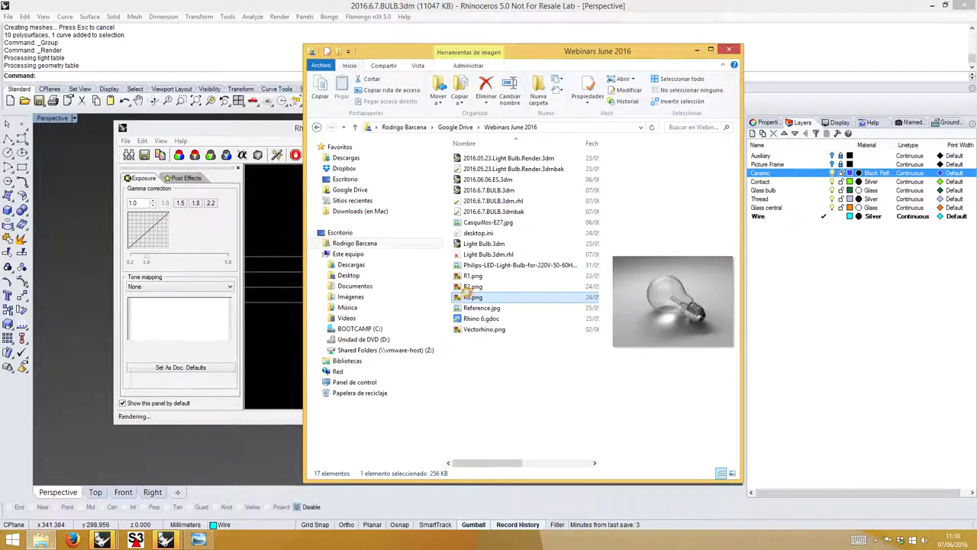
double_click(473, 297)
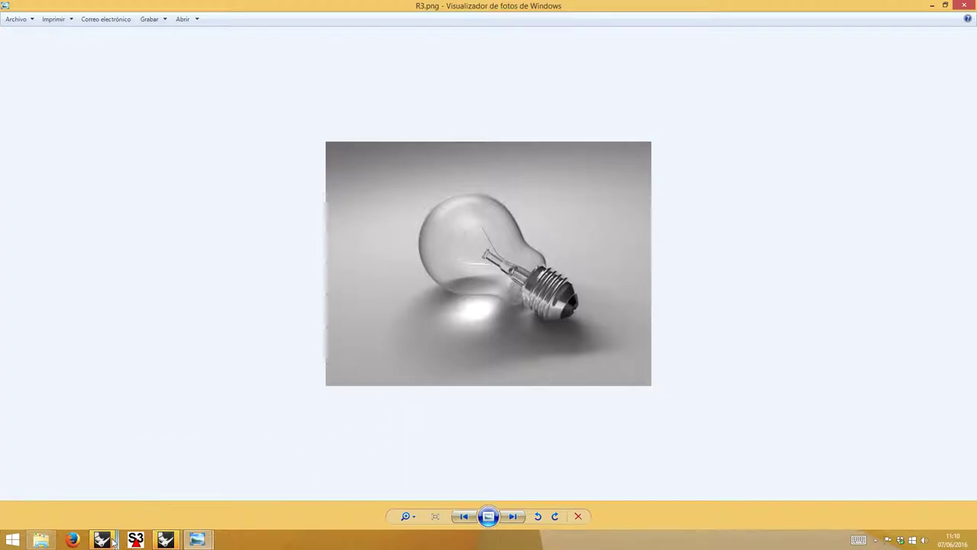
Switch back to the 2016.6.7.BULB.3dm model and close the running render.
mouse_move(113, 540)
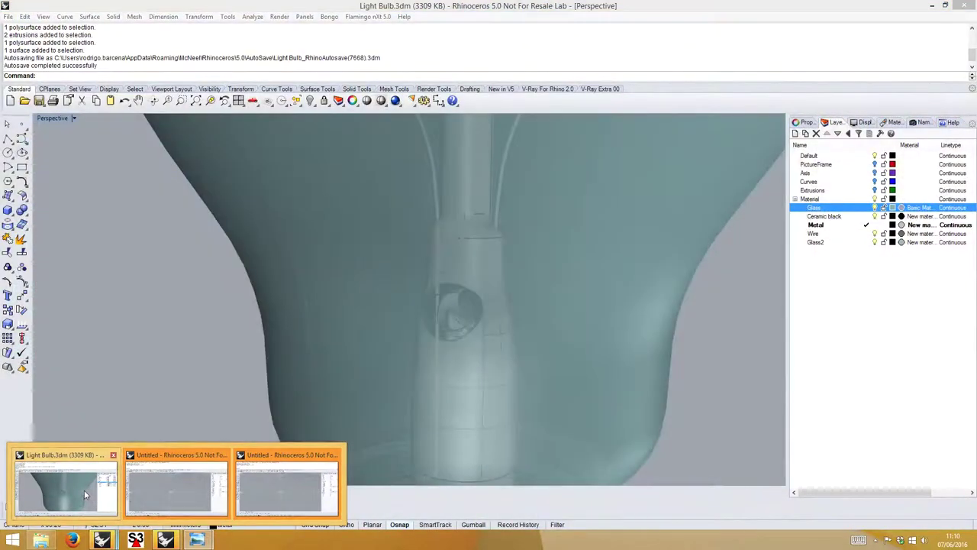
click(84, 490)
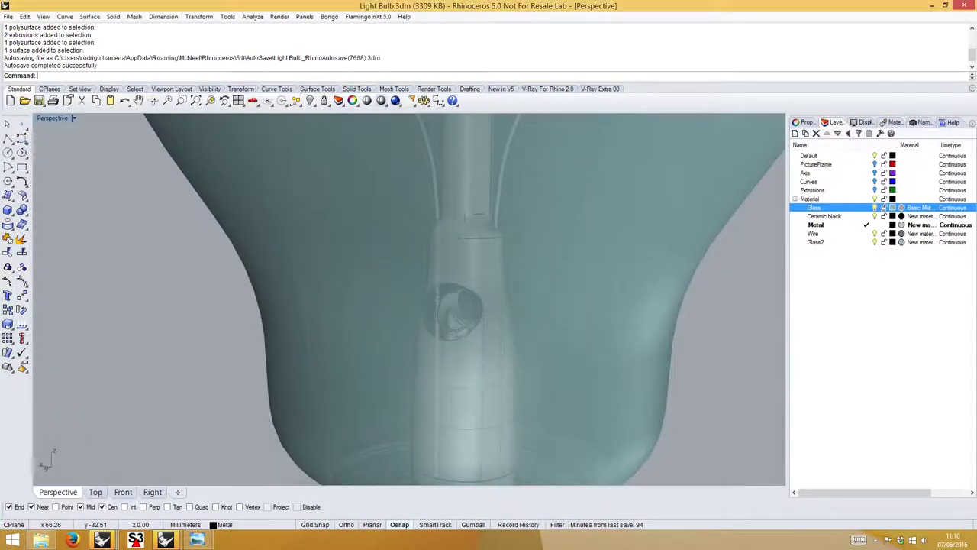
mouse_move(167, 540)
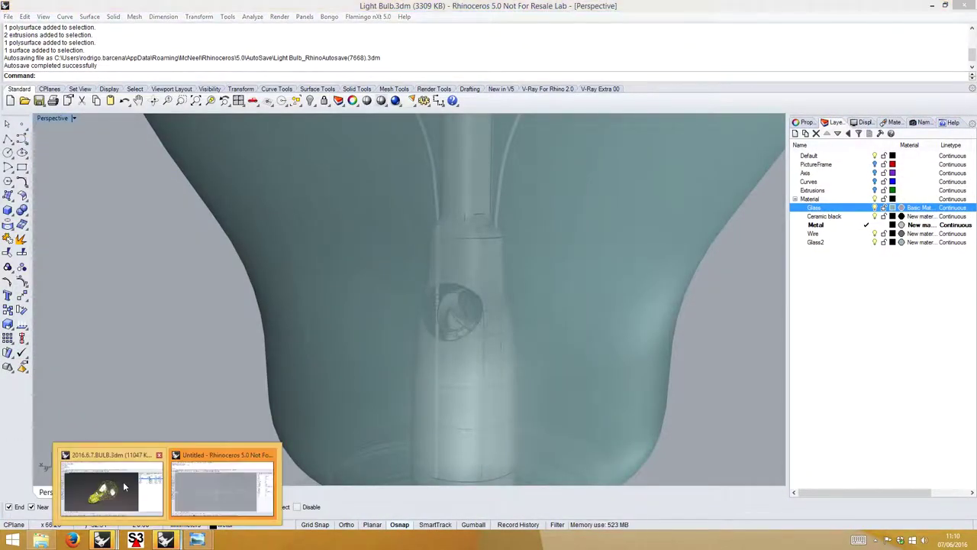
click(225, 477)
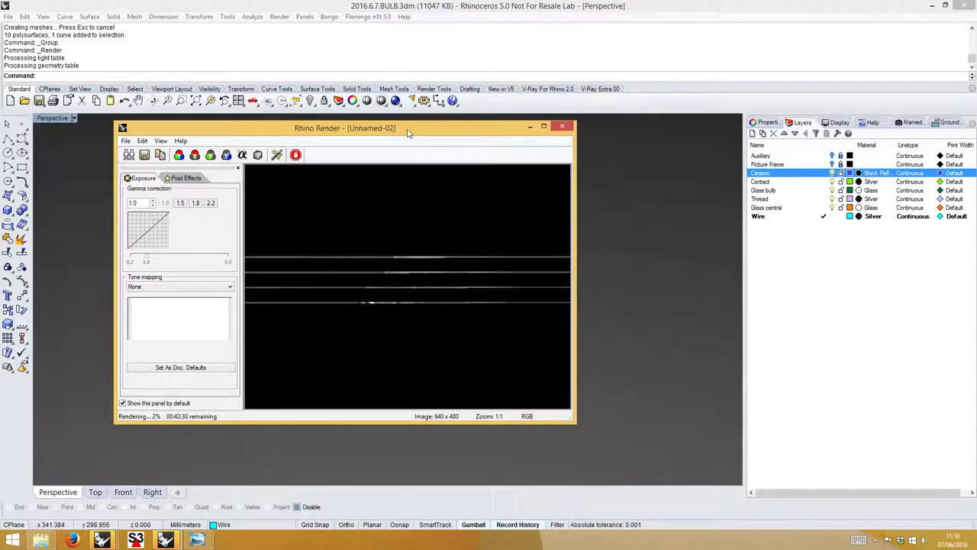
drag(407, 133, 440, 139)
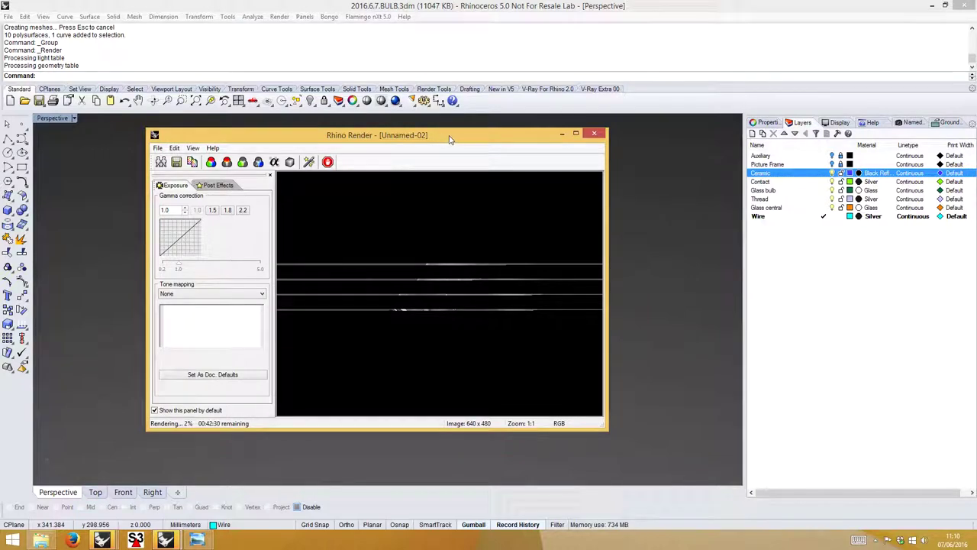
click(595, 134)
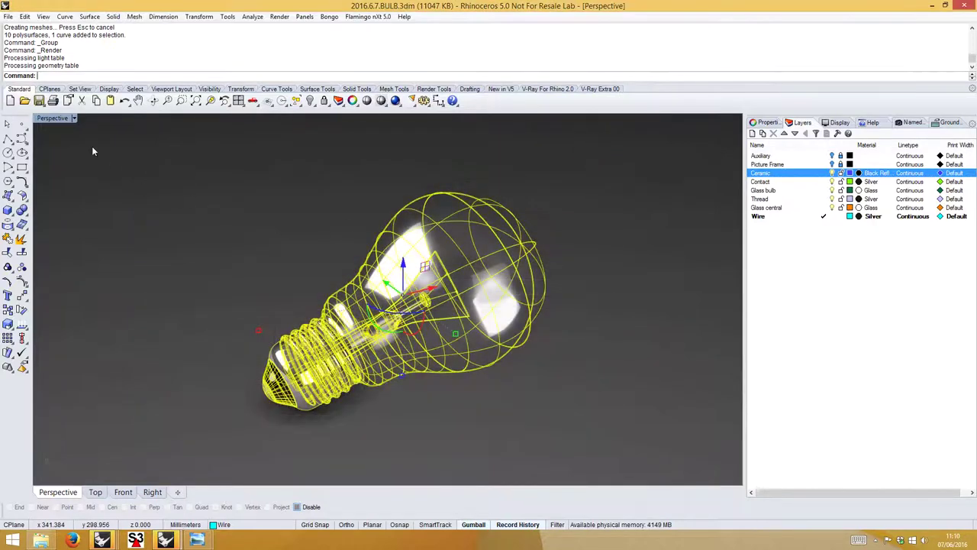
Create a rectangular light on the ground plane, spanning lengthwise beneath and past both sides of the bulb.
click(411, 101)
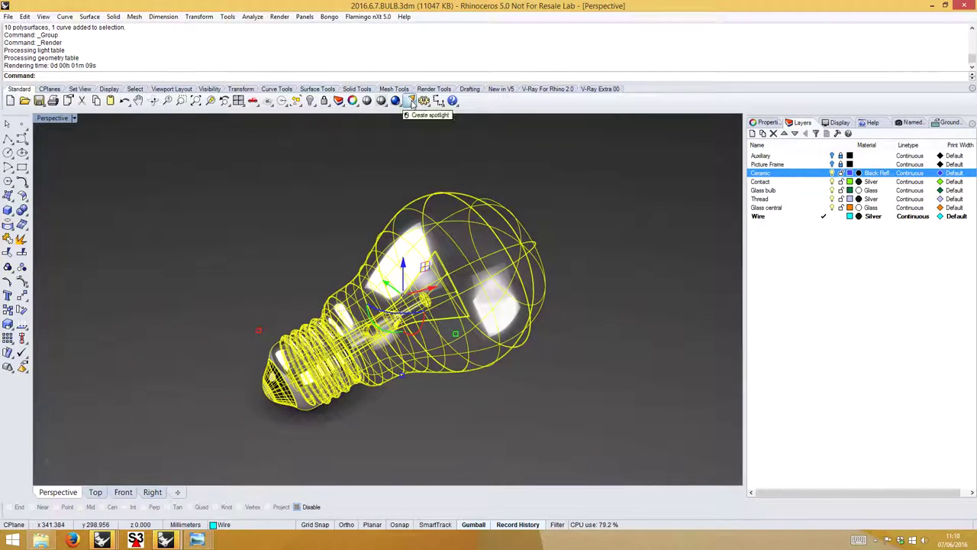
click(452, 120)
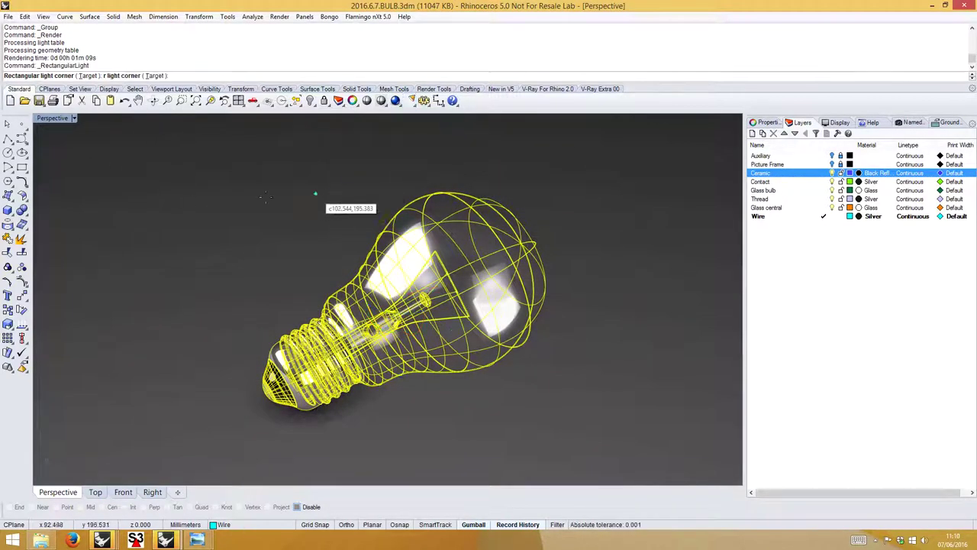
click(230, 203)
click(306, 269)
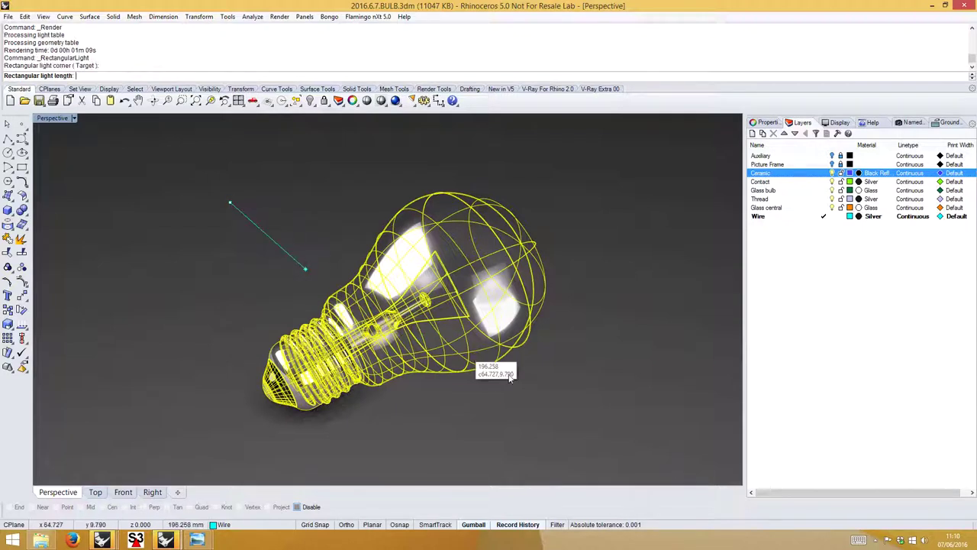
click(475, 428)
click(539, 406)
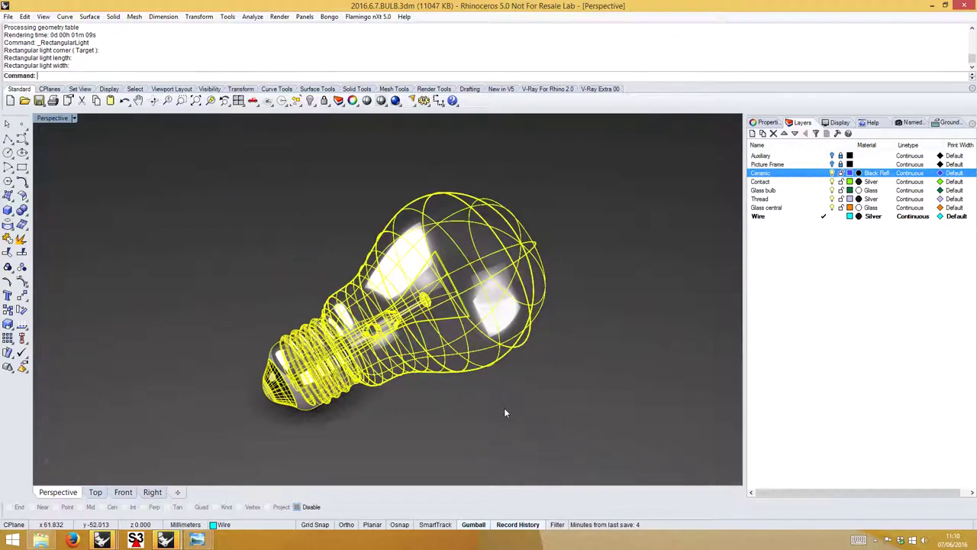
Show all four viewports and raise the rectangular light well above the bulb in the Front view.
double_click(47, 119)
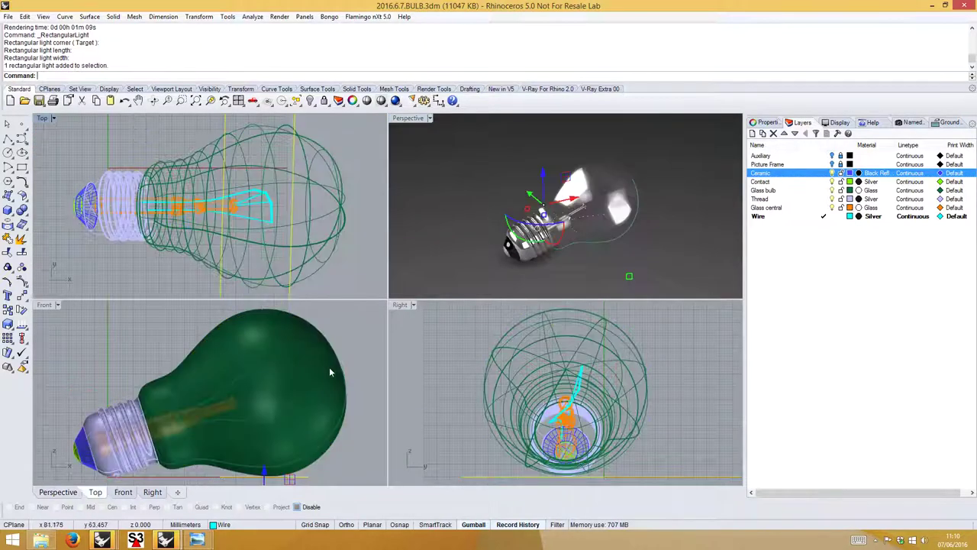
scroll(306, 441, down, 3)
drag(306, 449, 319, 319)
scroll(318, 319, down, 3)
right_drag(336, 317, 265, 424)
drag(245, 419, 288, 331)
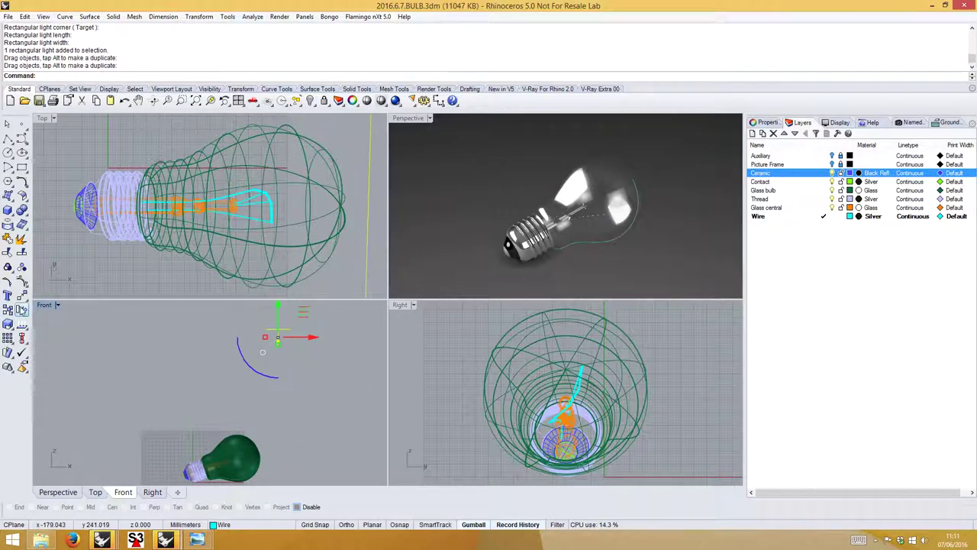
Rotate the rectangular light in the Front view to tilt it towards the bulb, and shift it sideways beyond the glass end and slightly lower.
click(21, 309)
click(310, 328)
click(306, 390)
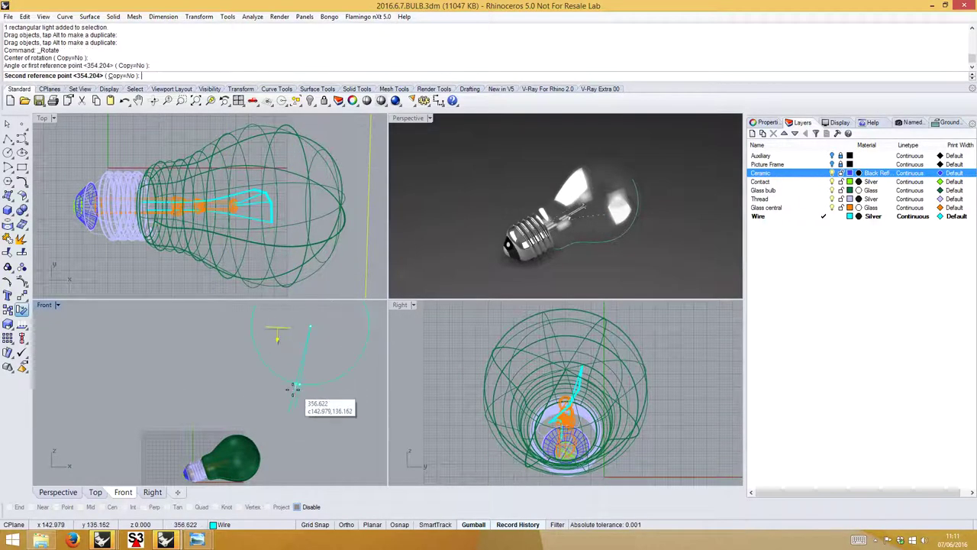
click(279, 388)
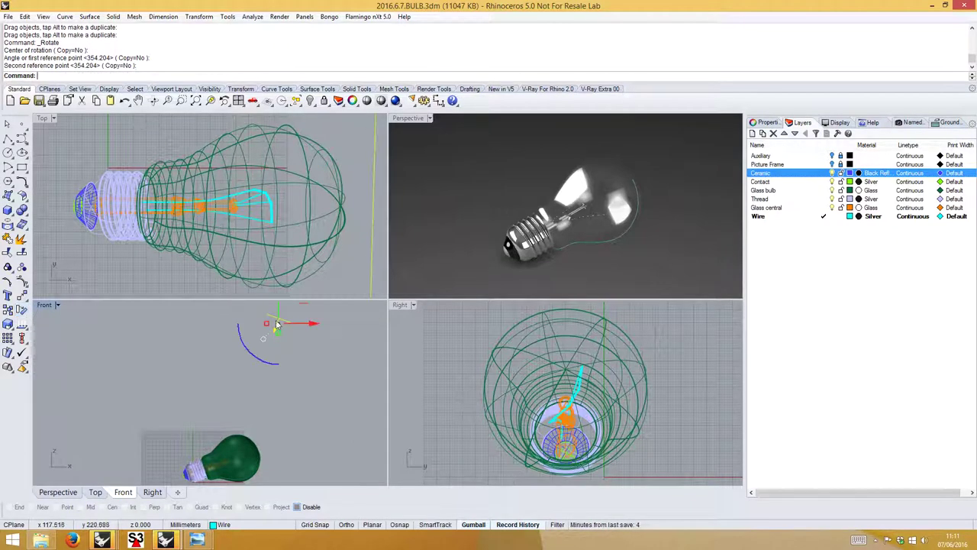
drag(278, 323, 344, 359)
scroll(353, 252, down, 10)
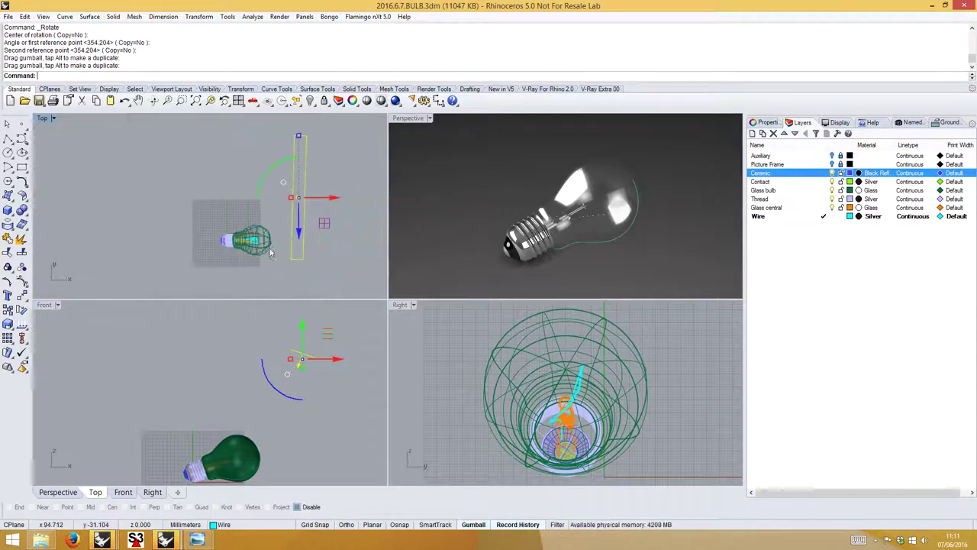